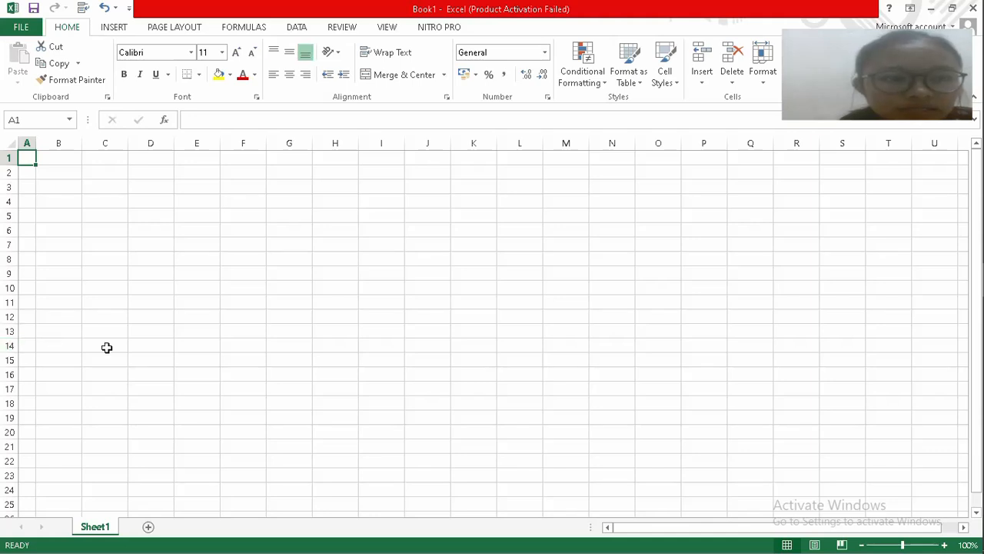
Rename the Sheet1 worksheet as D.AKUN.
double_click(107, 526)
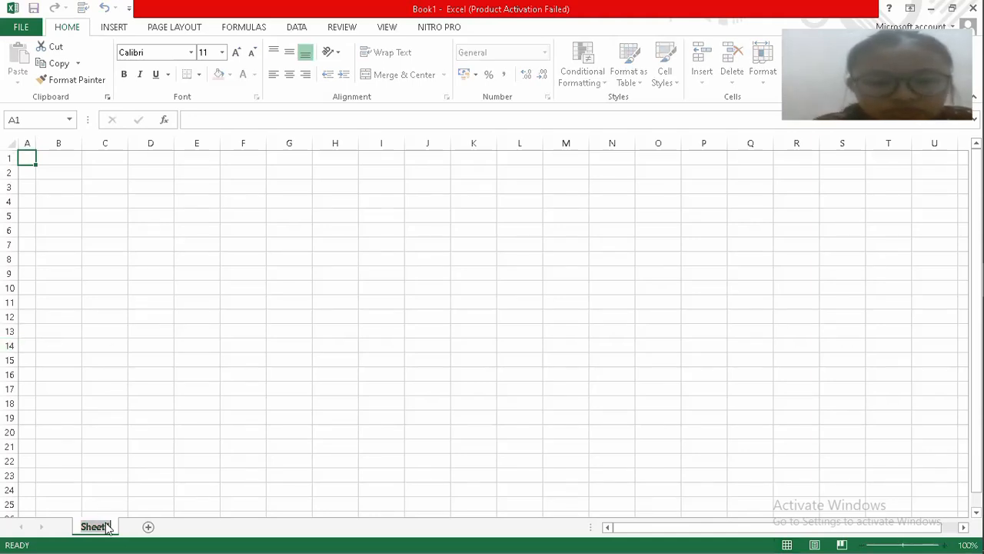
key(BackSpace)
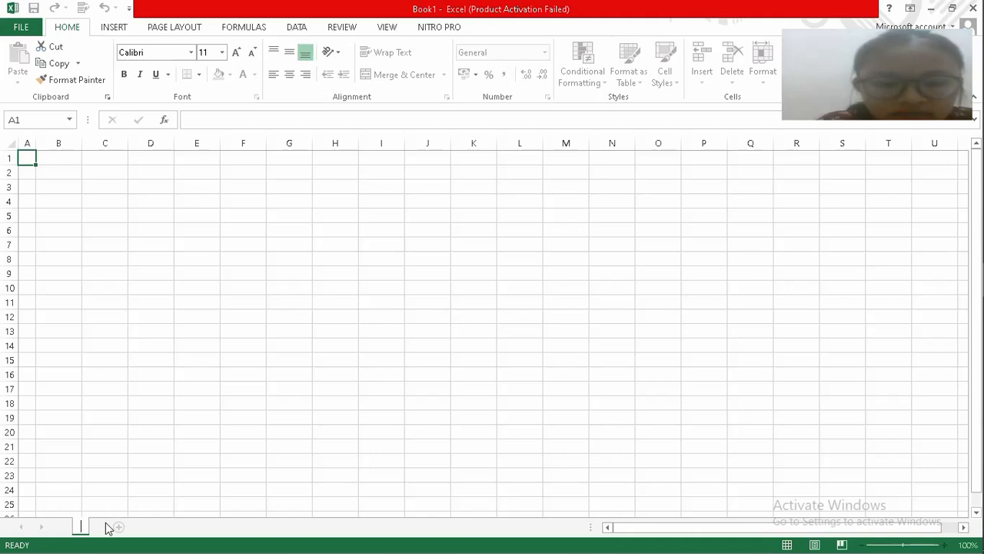
text(D.AKUN)
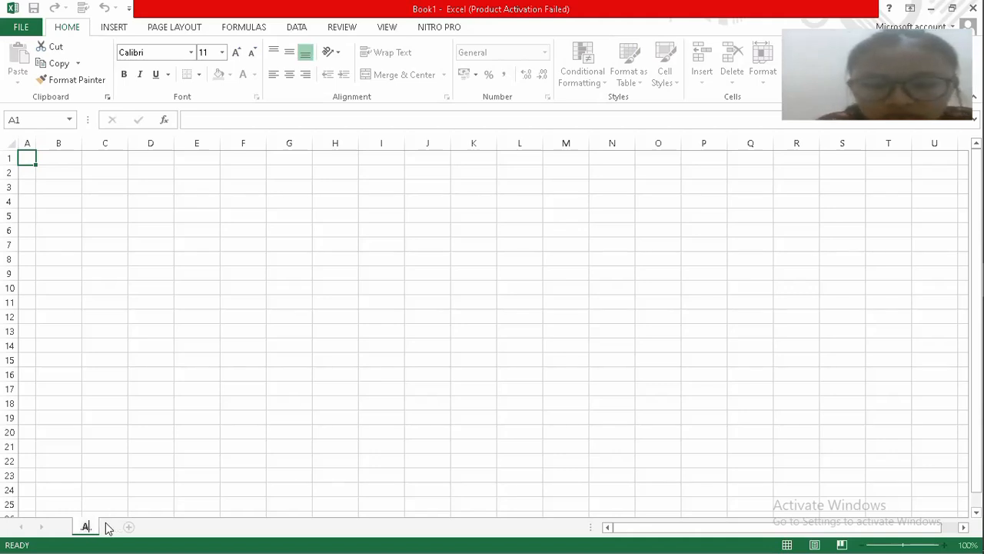
key(Return)
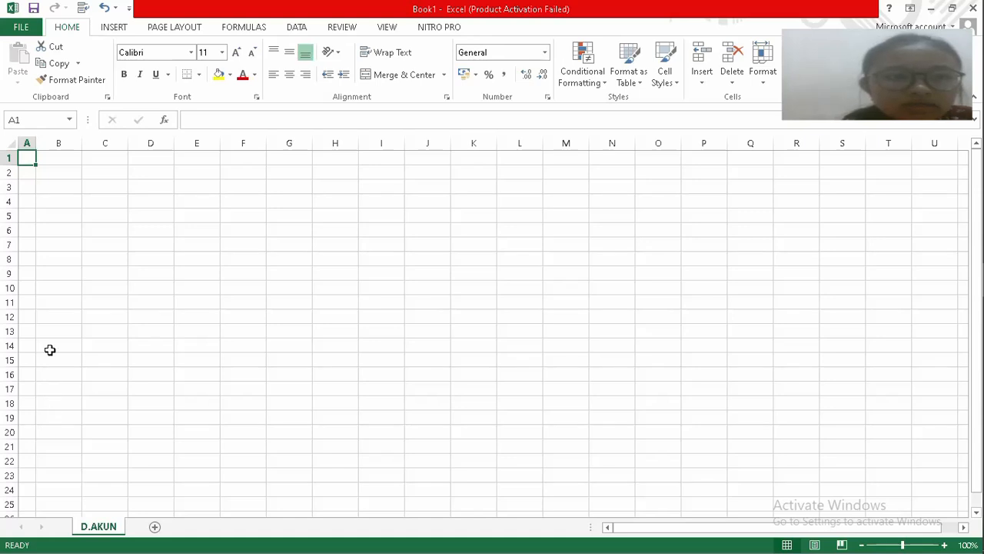
Enter the column headers NOMOR, KODE AKUN and NAMA AKUN in cells B5 to D5.
click(74, 220)
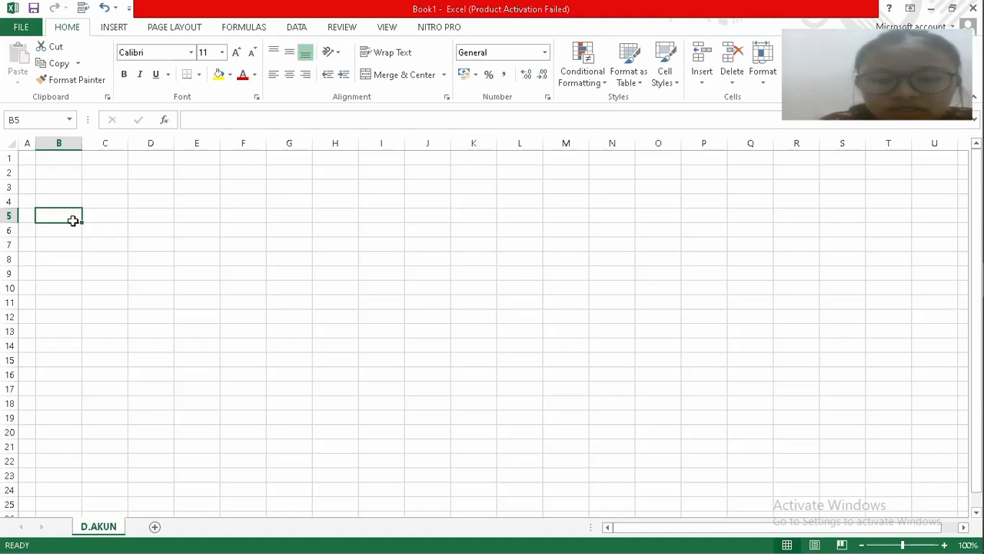
text(NOMOR)
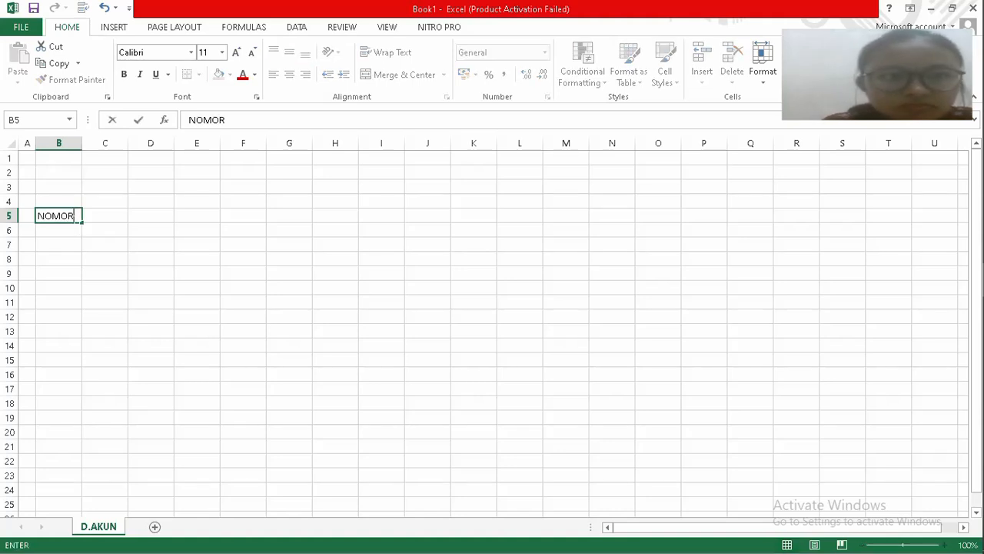
key(Tab)
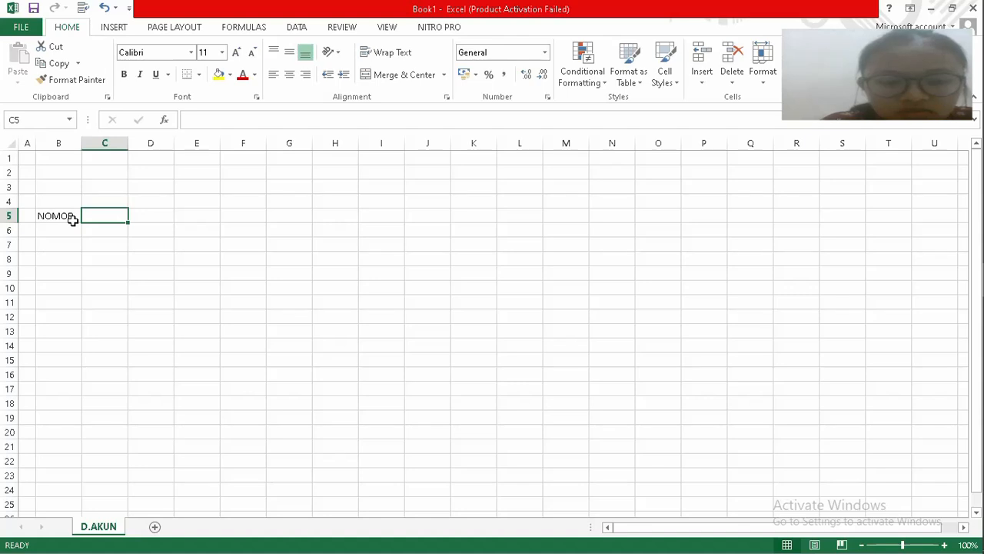
text(N)
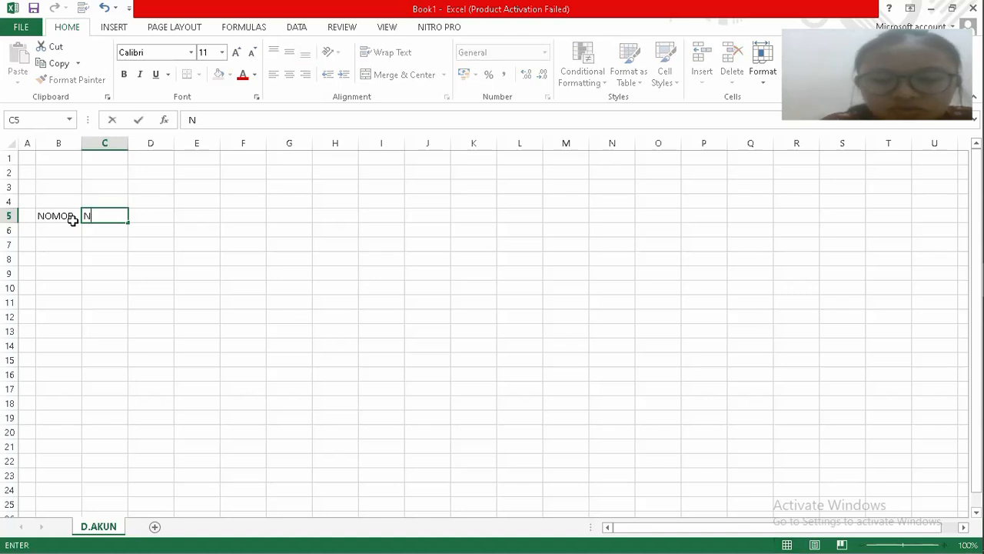
key(BackSpace)
text(KODE AK)
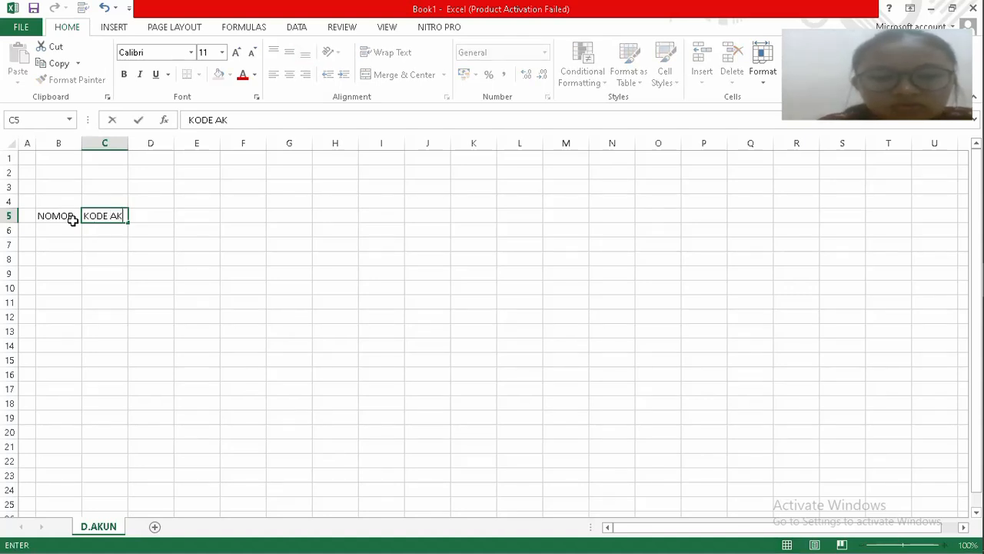
text(UN)
key(Tab)
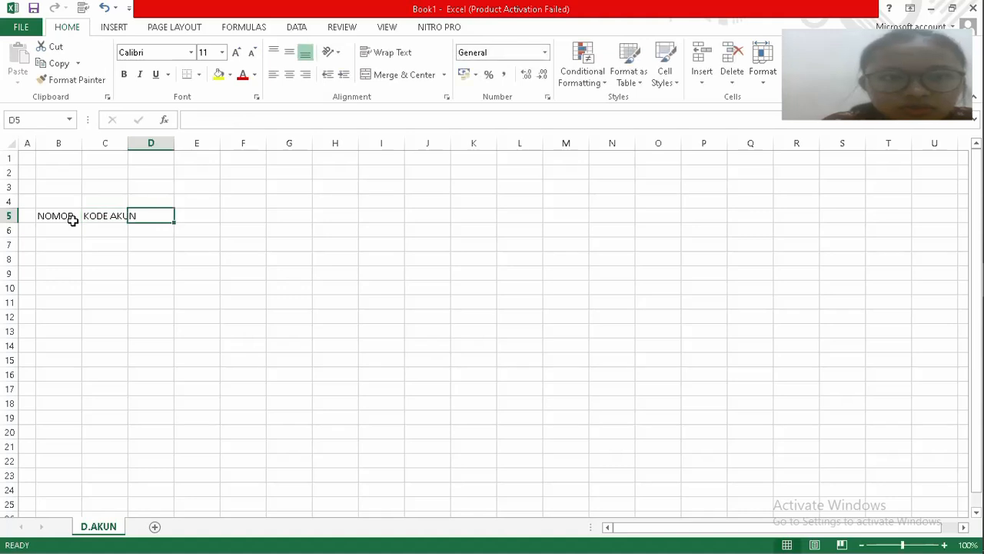
text(NAMA A)
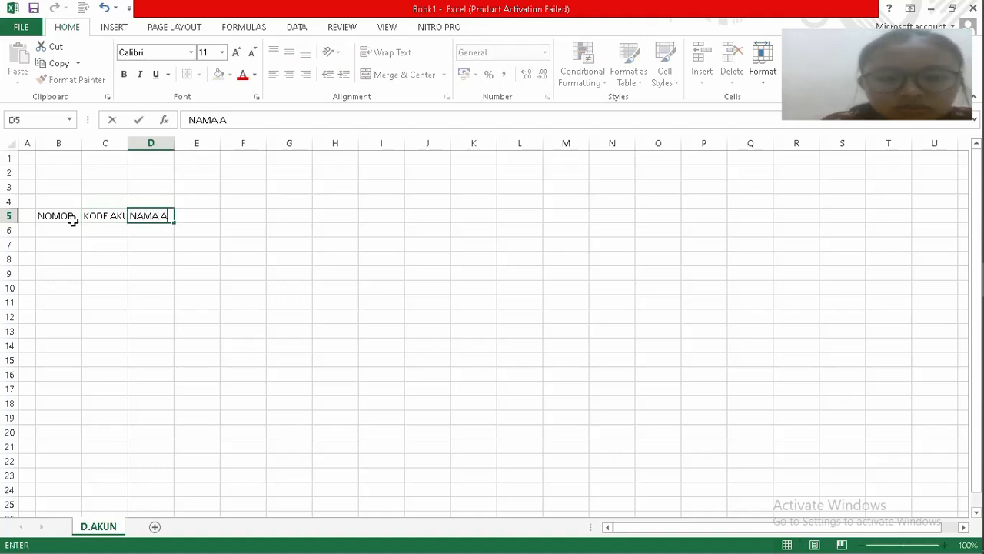
text(KUN)
key(Tab)
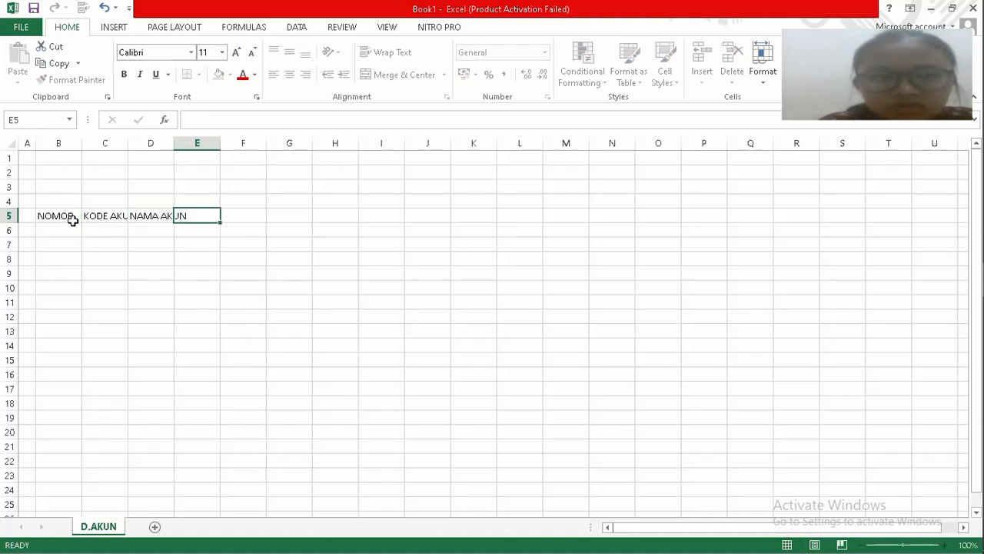
Enter the column headers SALDO DEBET, SALDO KREDIT and SALDO NORMAL in cells E5 to G5.
text(SALDO D)
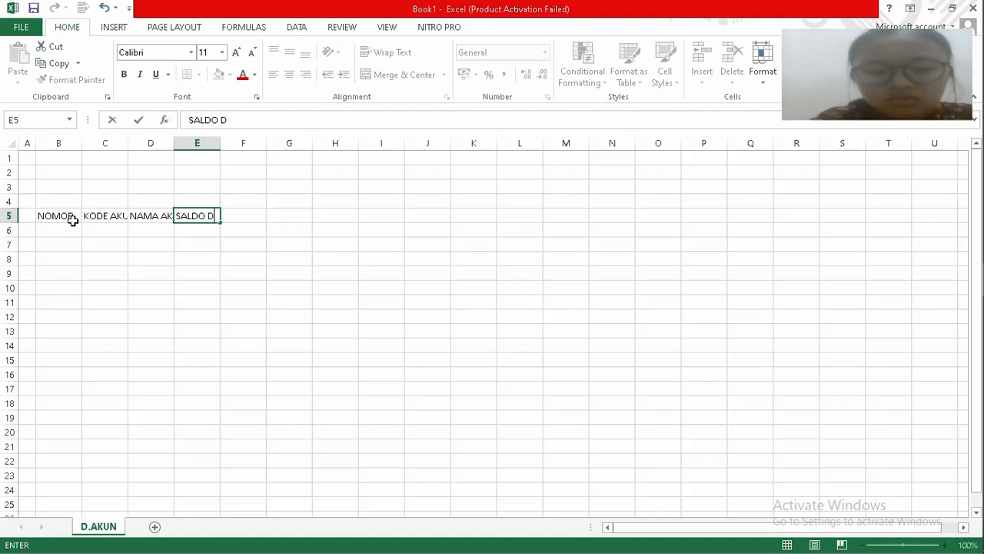
text(EBET)
key(Tab)
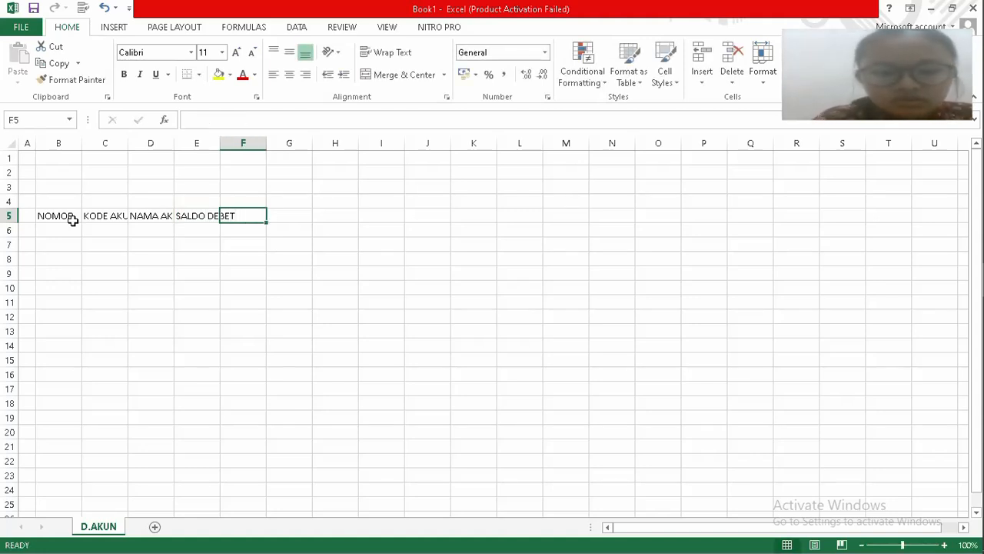
text(SALDO)
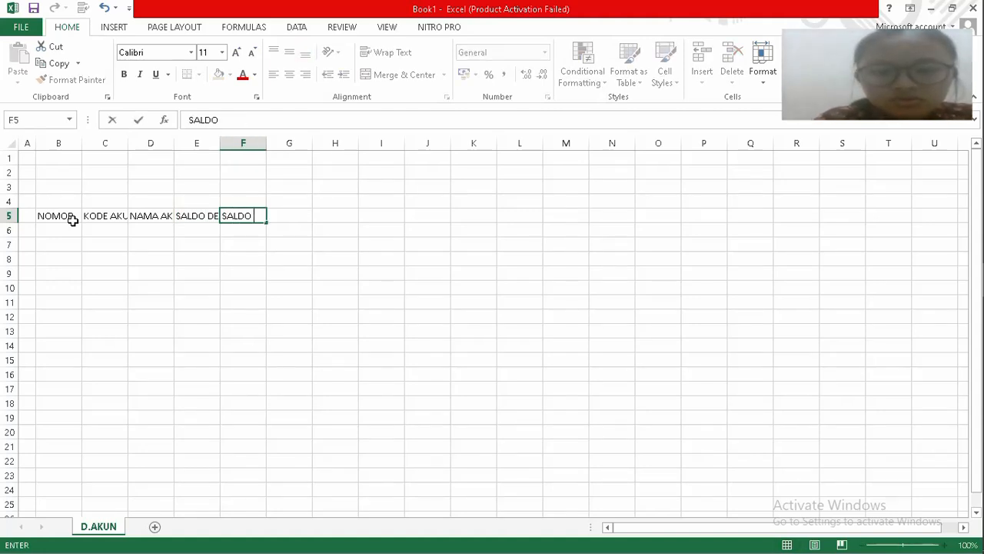
text( KREDIT)
key(Tab)
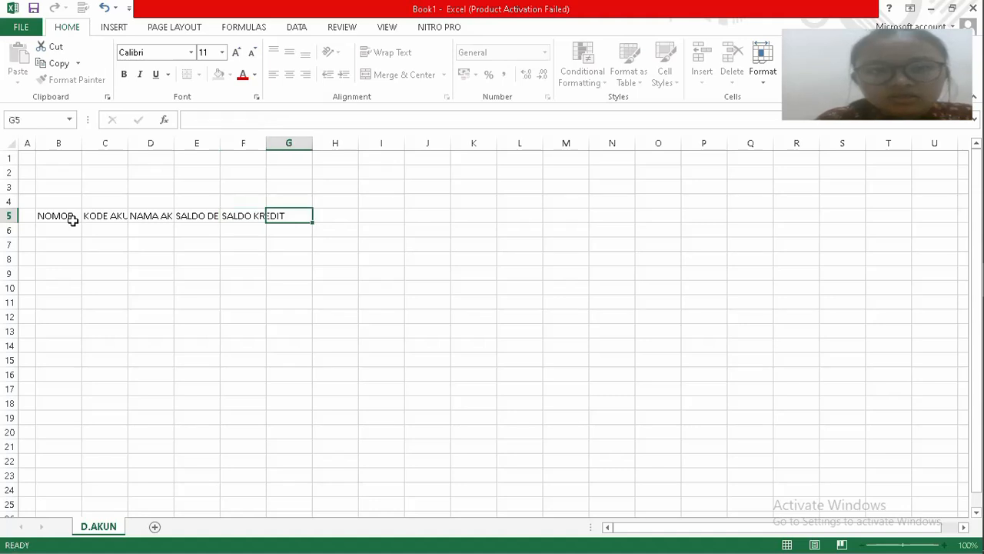
text(SALDO)
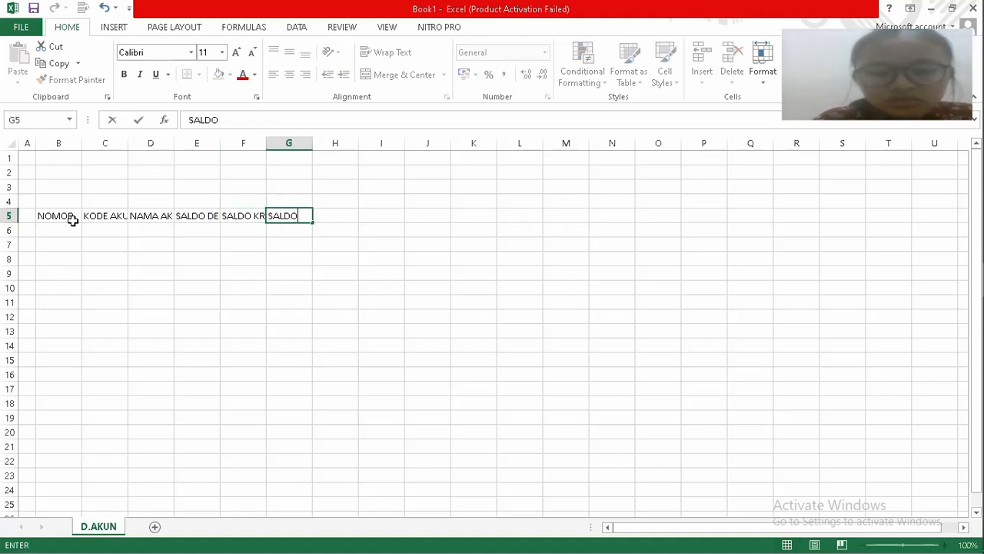
text( NORMAL)
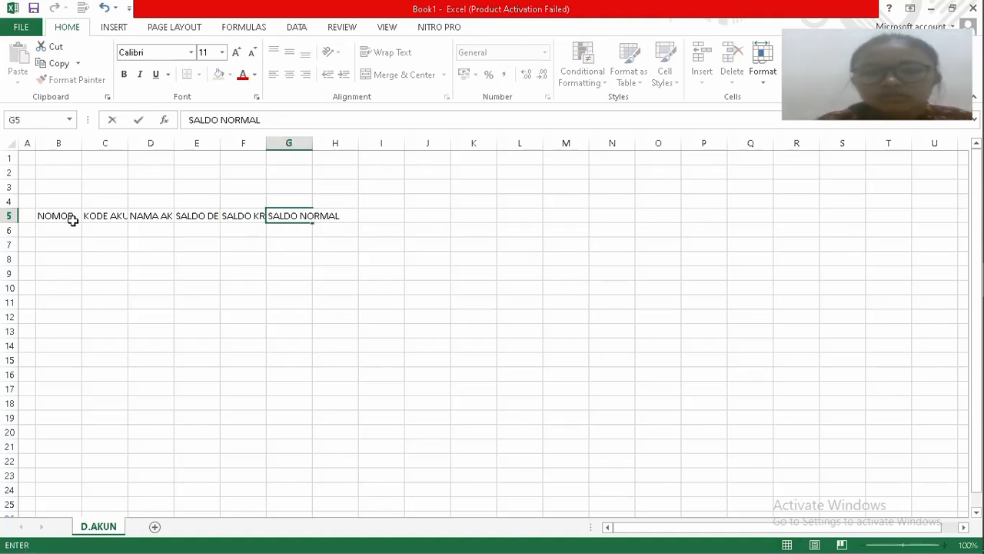
key(Return)
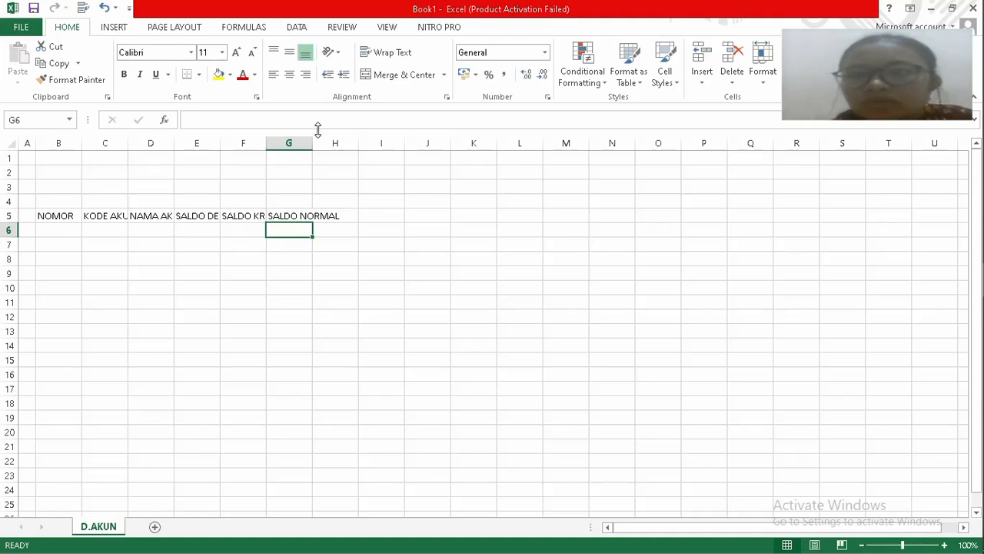
click(763, 62)
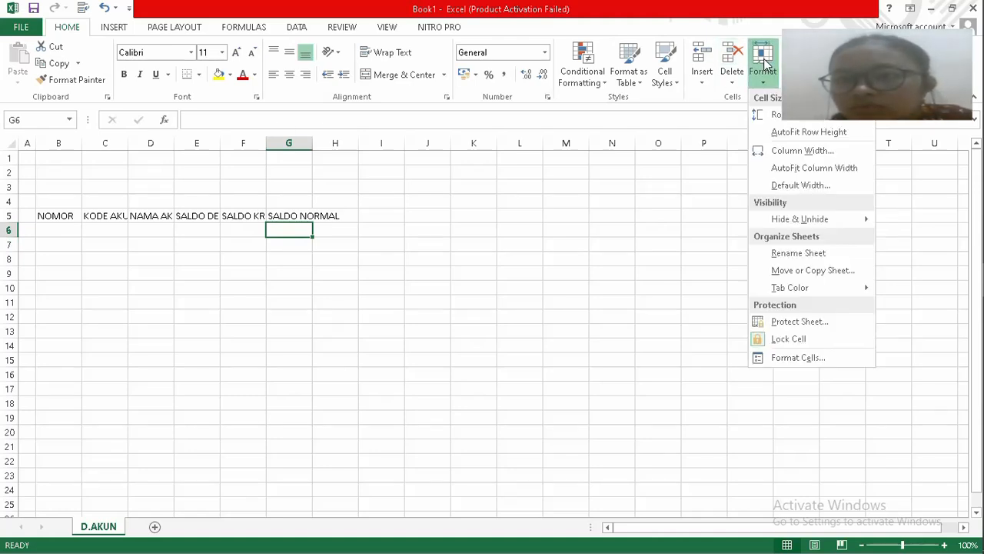
click(799, 365)
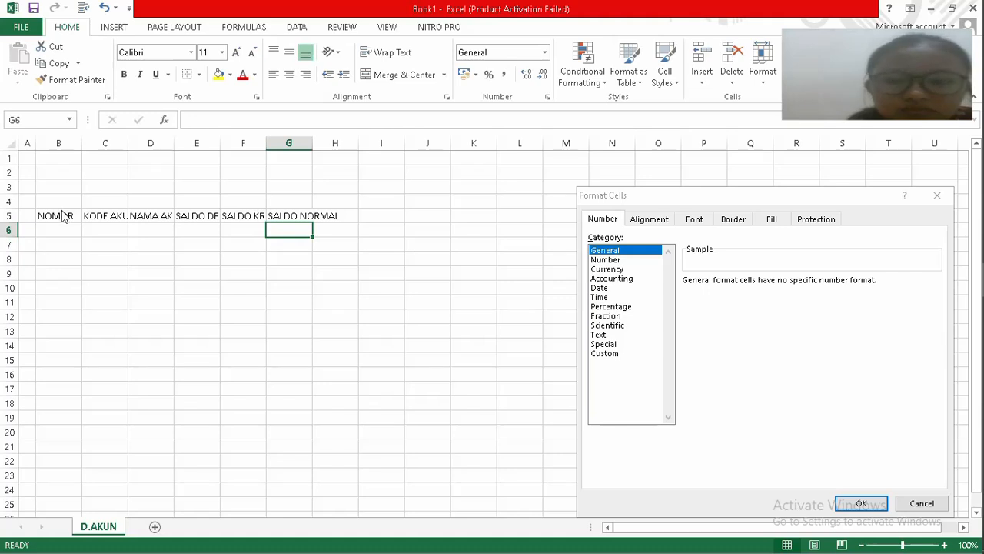
click(876, 510)
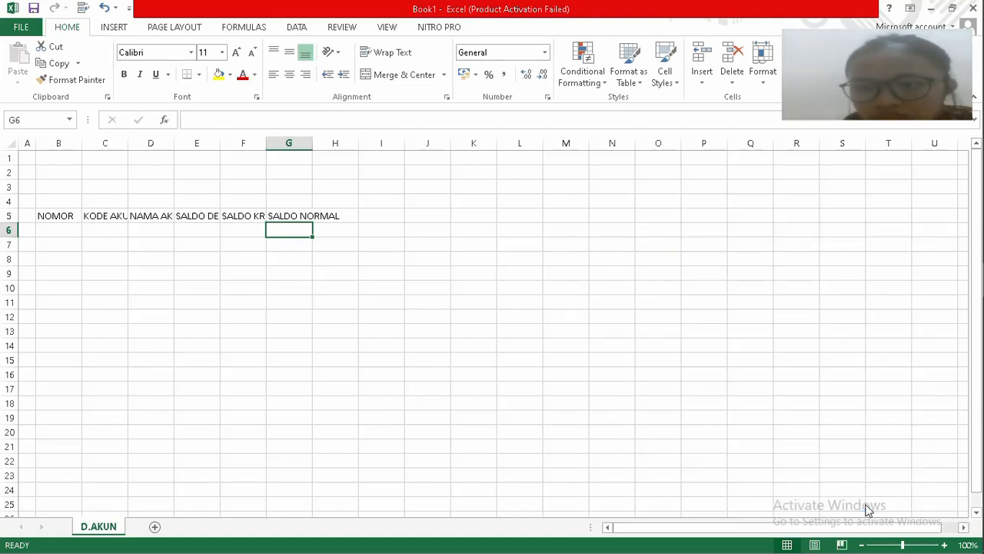
Autofit columns B, C, E, F and G to their headers and widen column D to about 26.
double_click(82, 148)
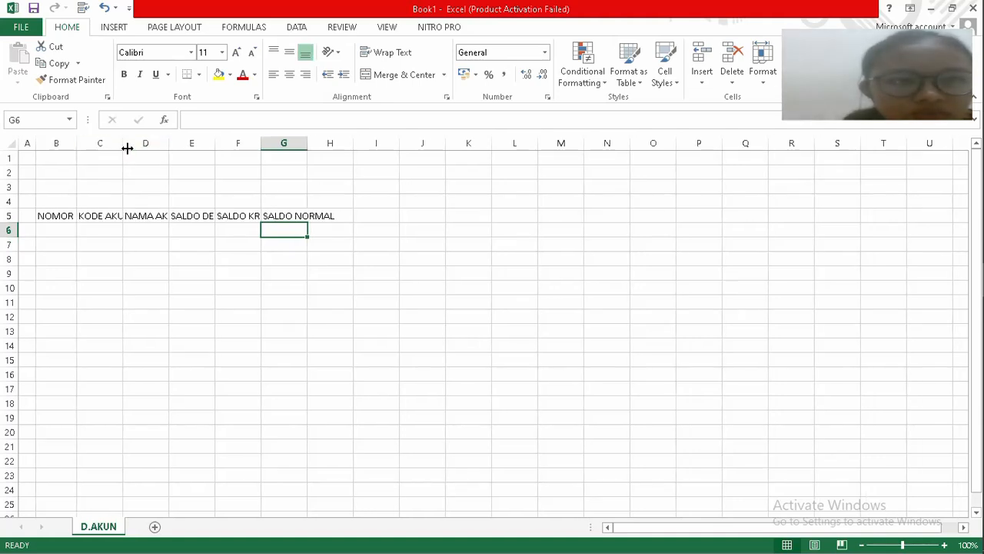
double_click(124, 146)
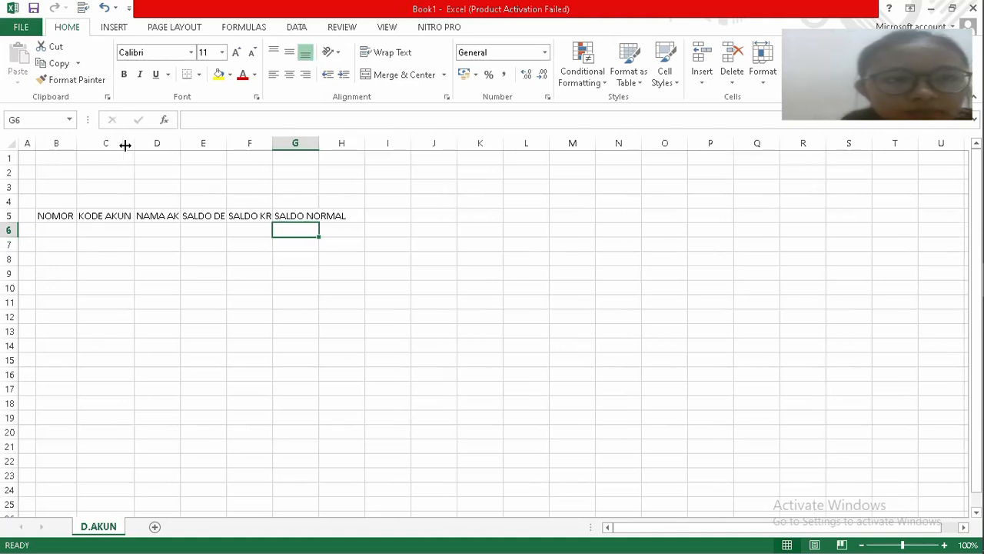
drag(134, 148, 271, 167)
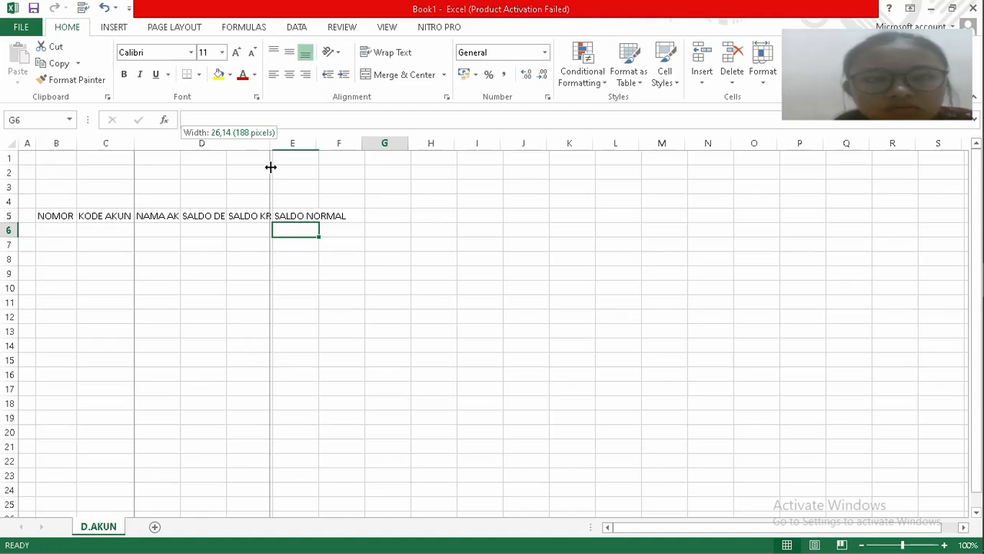
drag(270, 167, 317, 149)
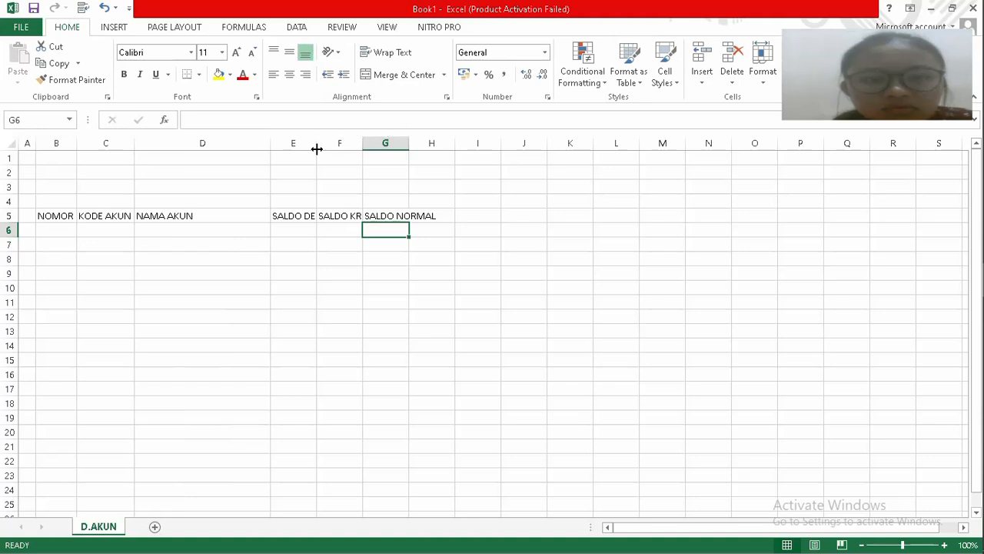
double_click(317, 148)
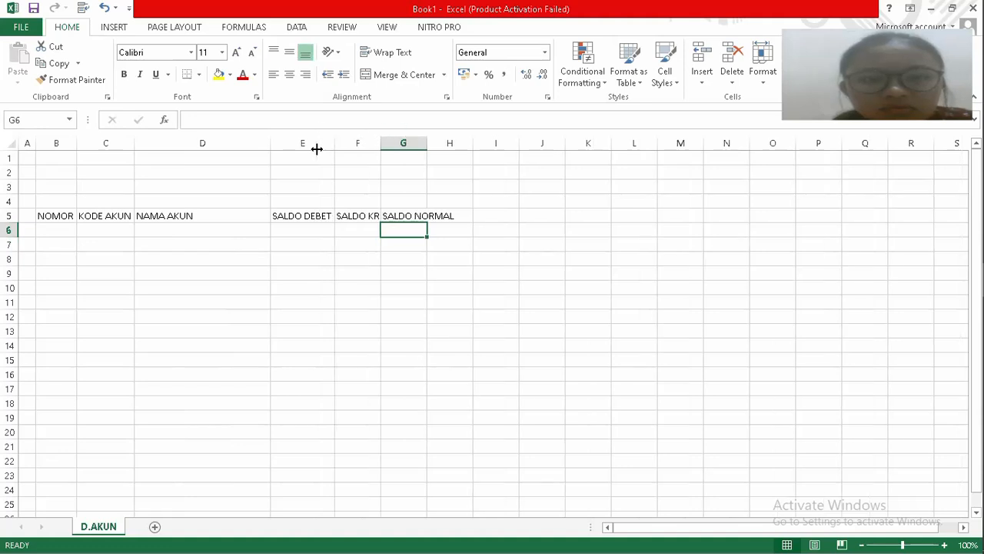
double_click(381, 148)
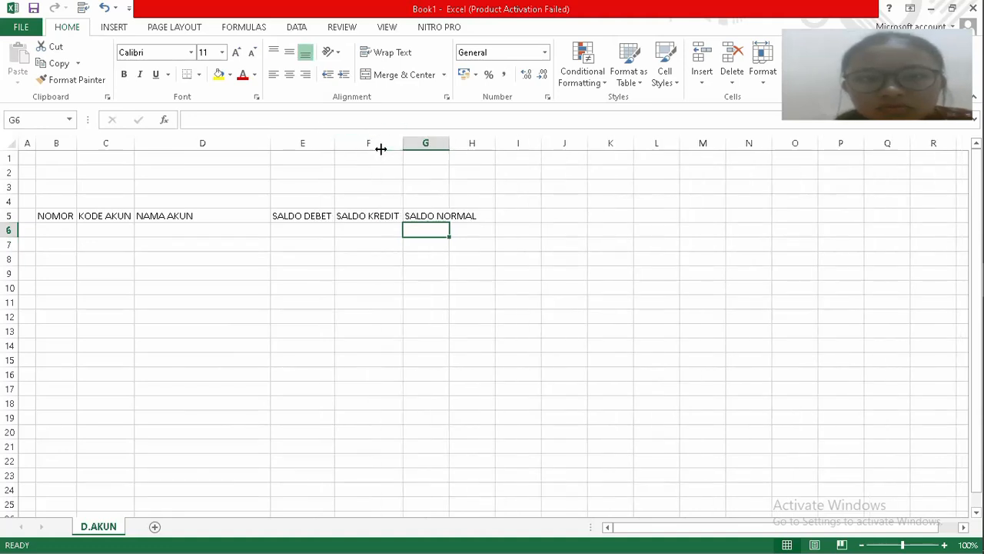
double_click(450, 148)
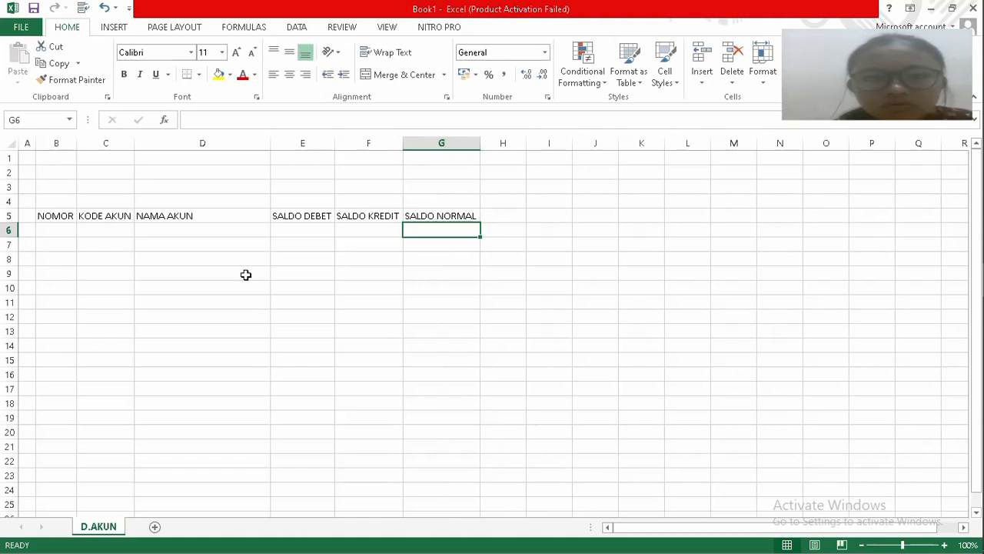
Apply all borders to the table range B5:G34, including the header row.
drag(59, 216, 437, 217)
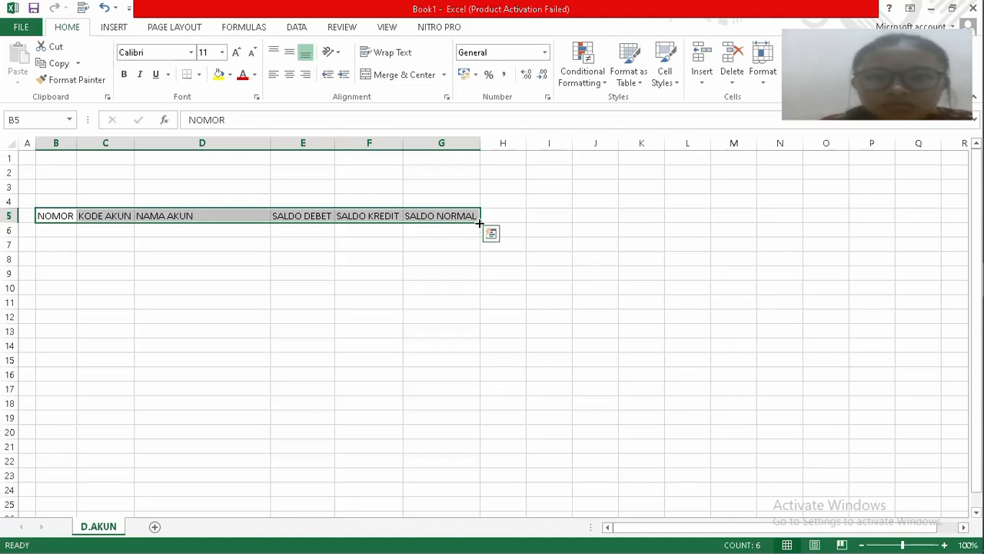
mouse_move(478, 223)
mouse_down()
mouse_move(480, 263)
mouse_move(472, 207)
mouse_move(476, 220)
mouse_up()
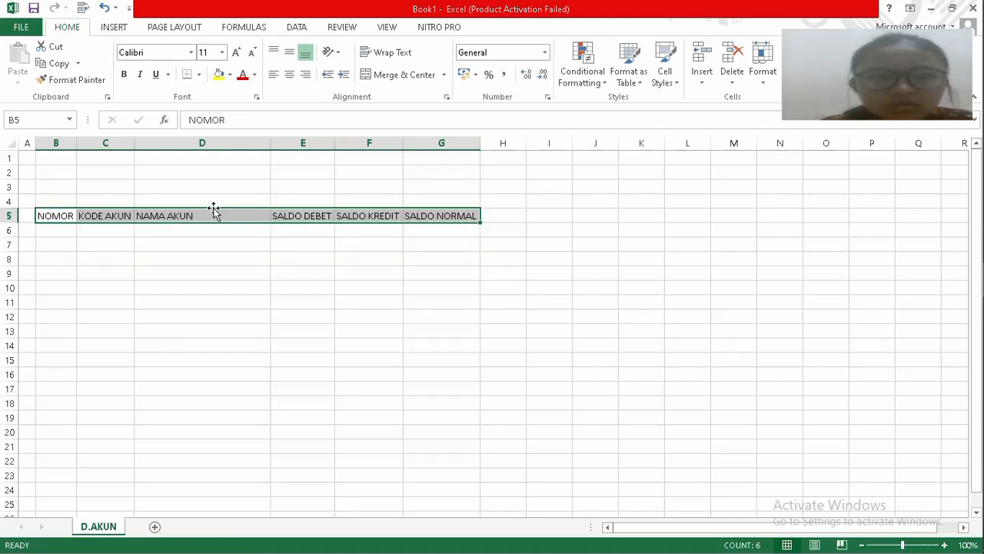
drag(38, 218, 420, 463)
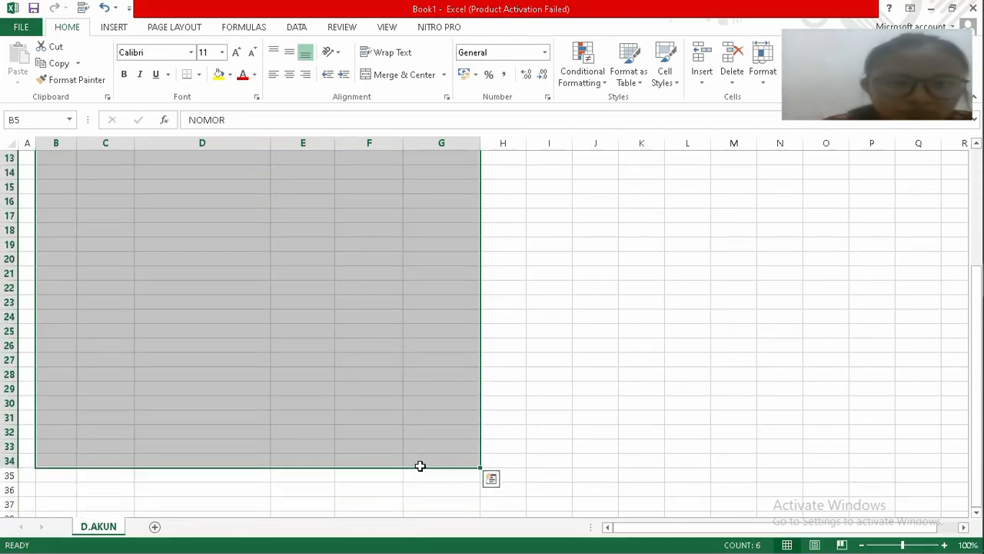
click(199, 75)
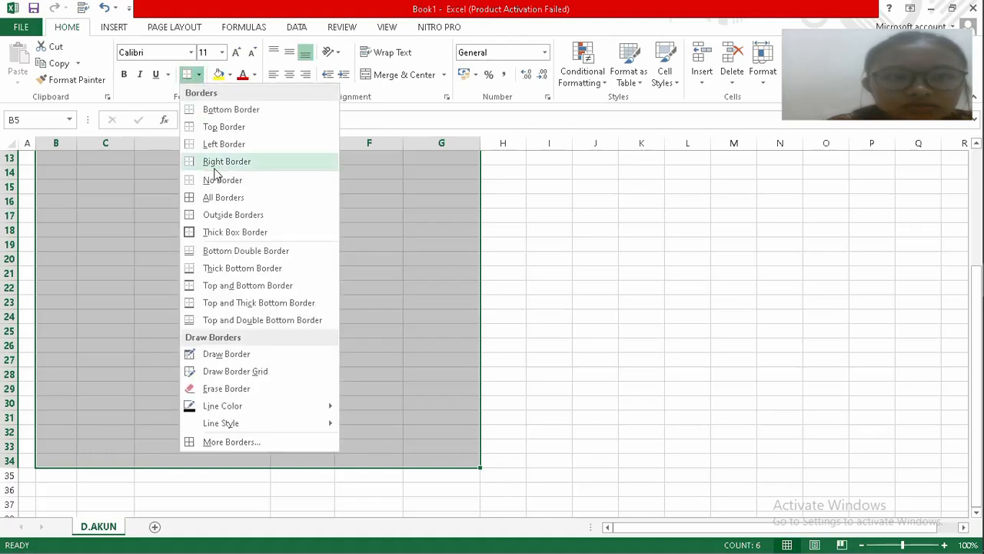
click(218, 198)
scroll(215, 193, up, 4)
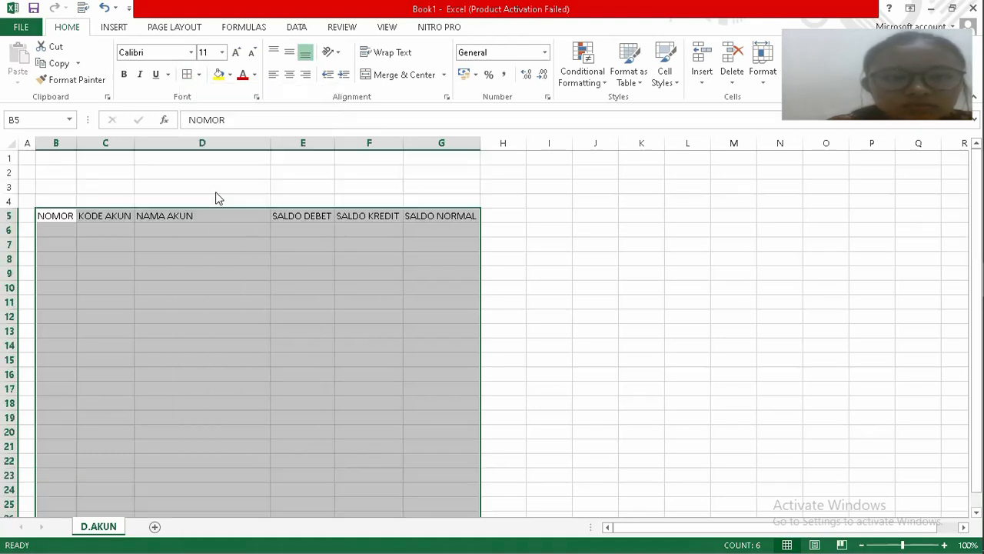
Center the header cells B5:G5 both horizontally and vertically.
drag(58, 216, 442, 221)
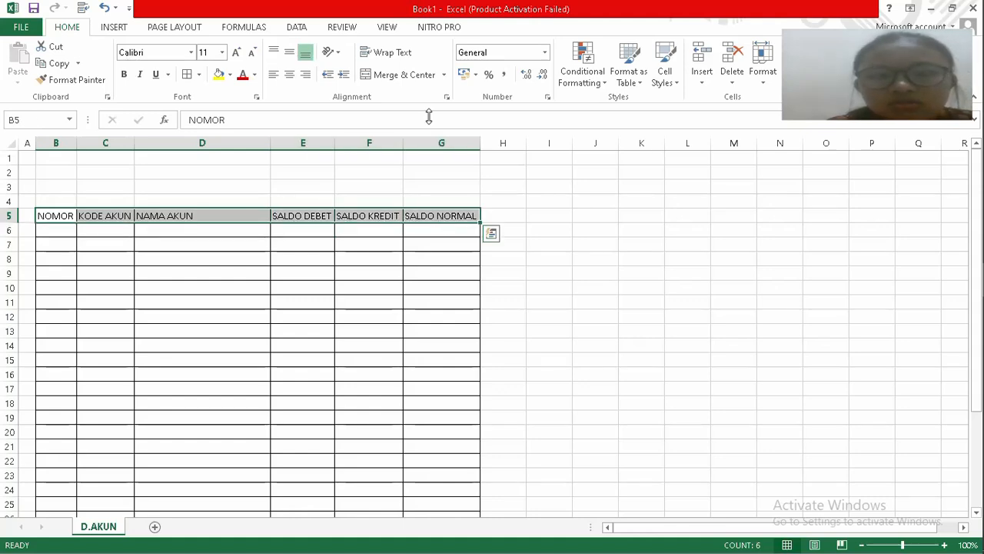
click(290, 74)
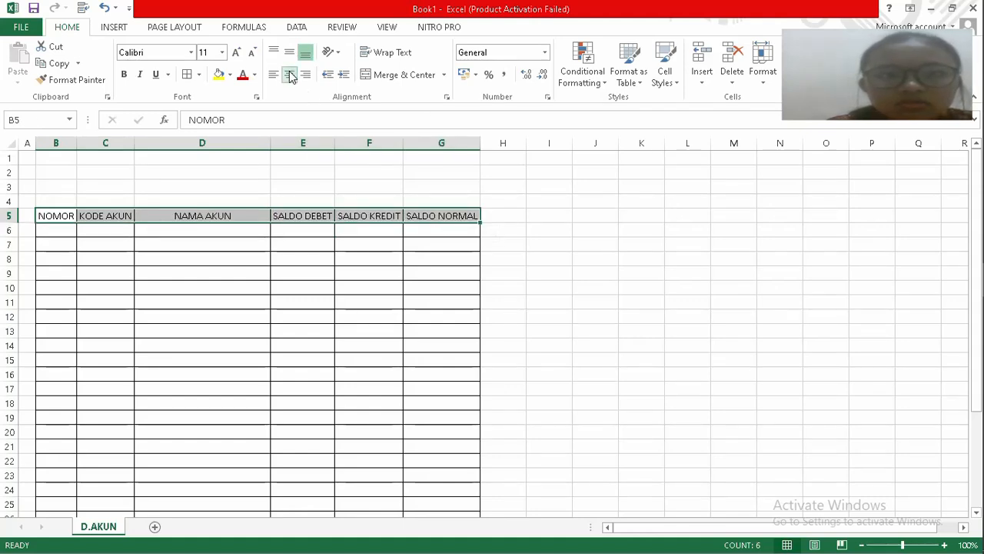
click(290, 52)
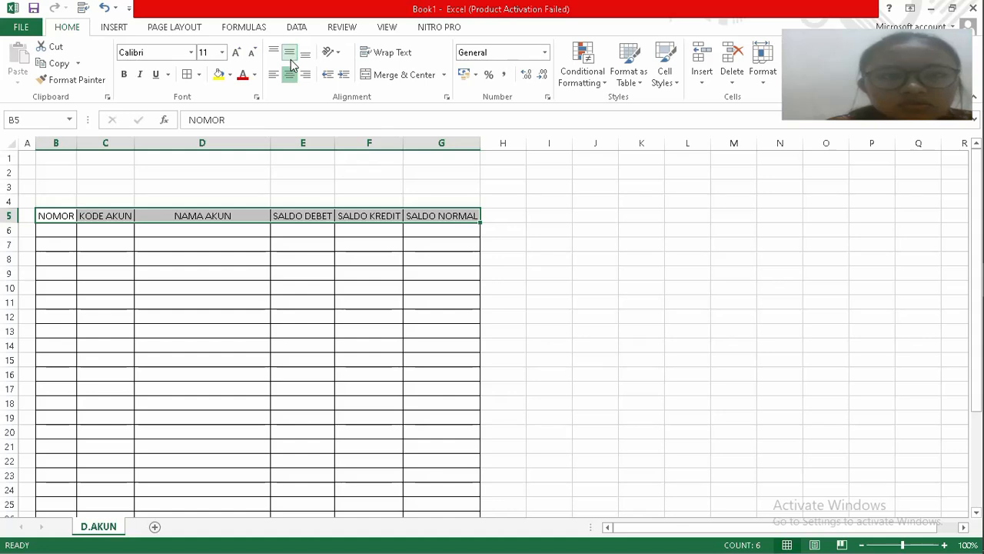
Center the contents of columns B, C, E and F horizontally and vertically.
click(51, 138)
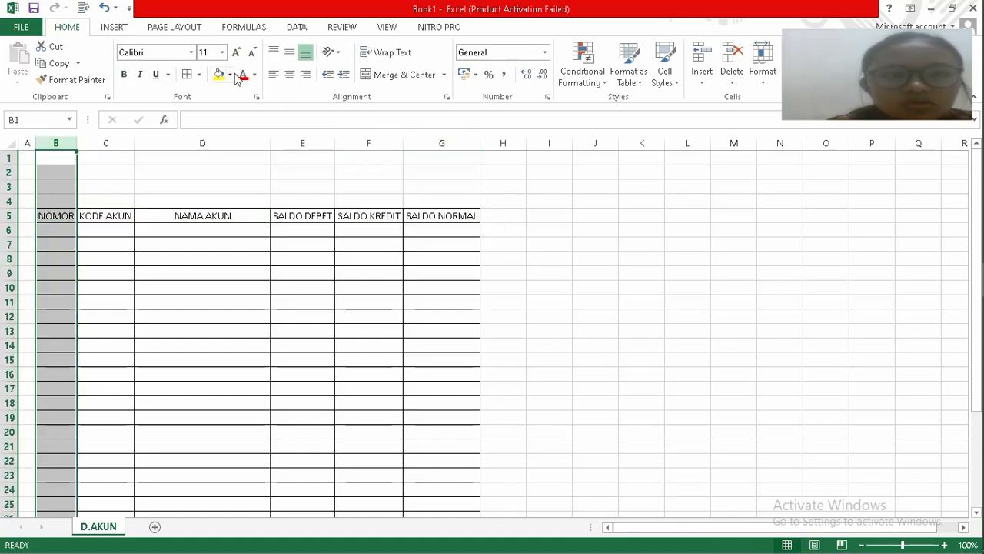
click(289, 75)
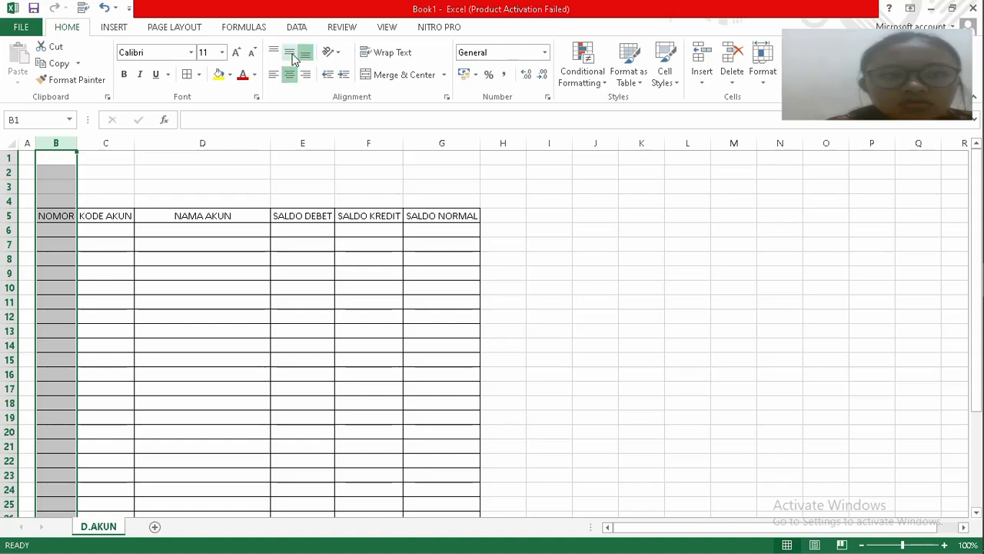
click(292, 54)
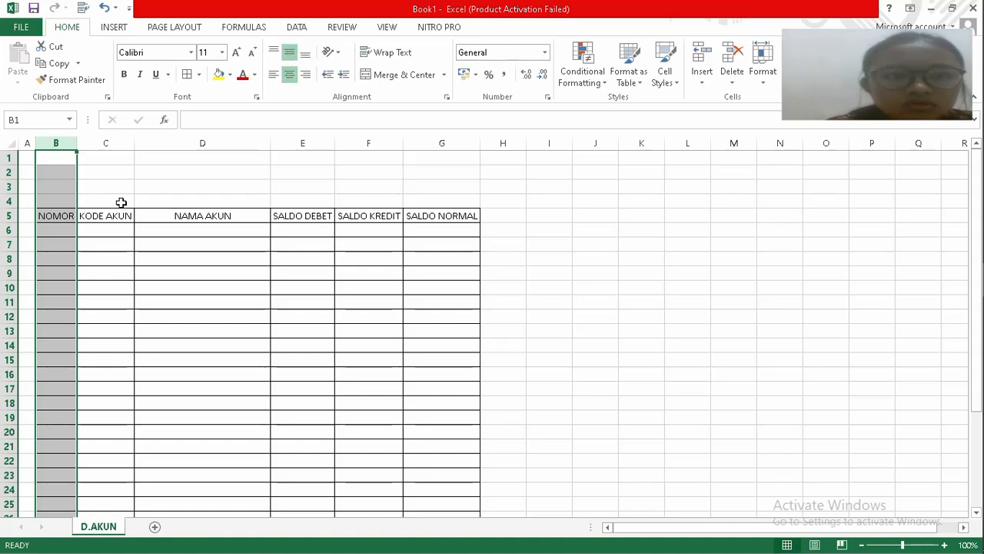
click(108, 147)
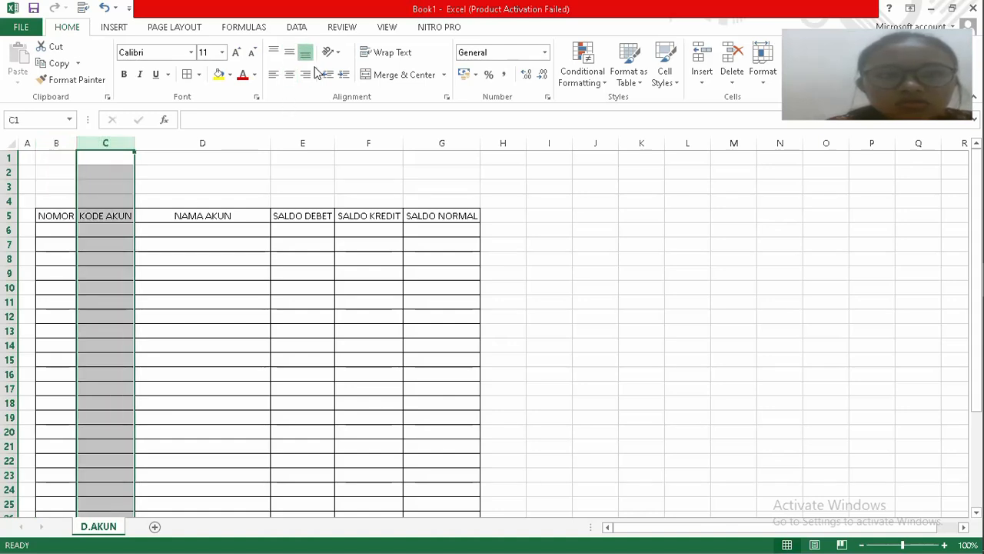
click(290, 75)
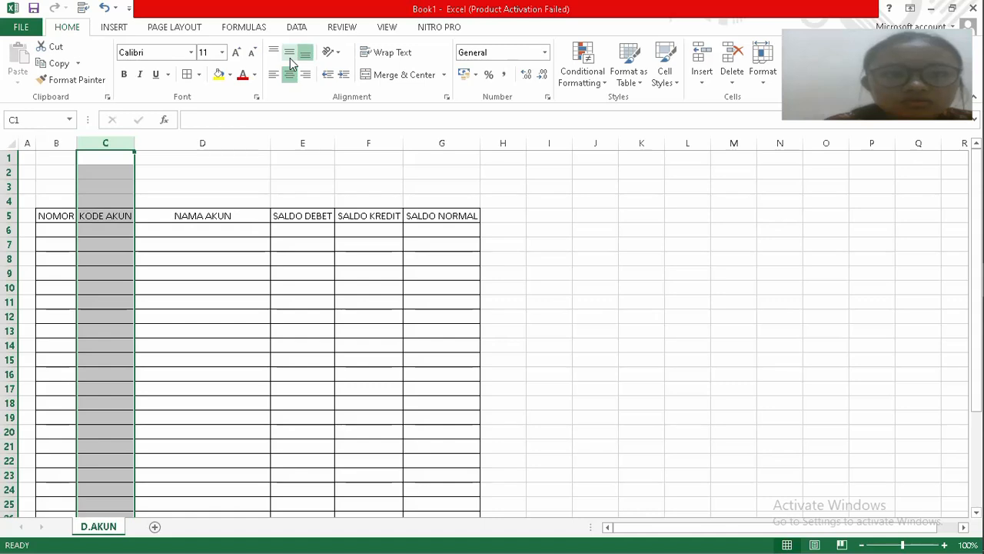
click(290, 52)
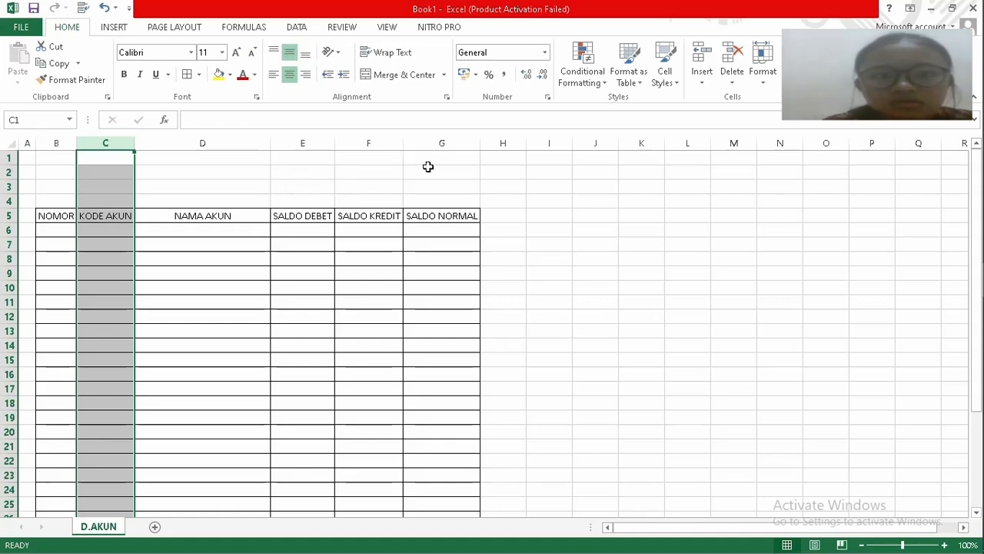
click(318, 137)
drag(318, 137, 394, 141)
click(291, 75)
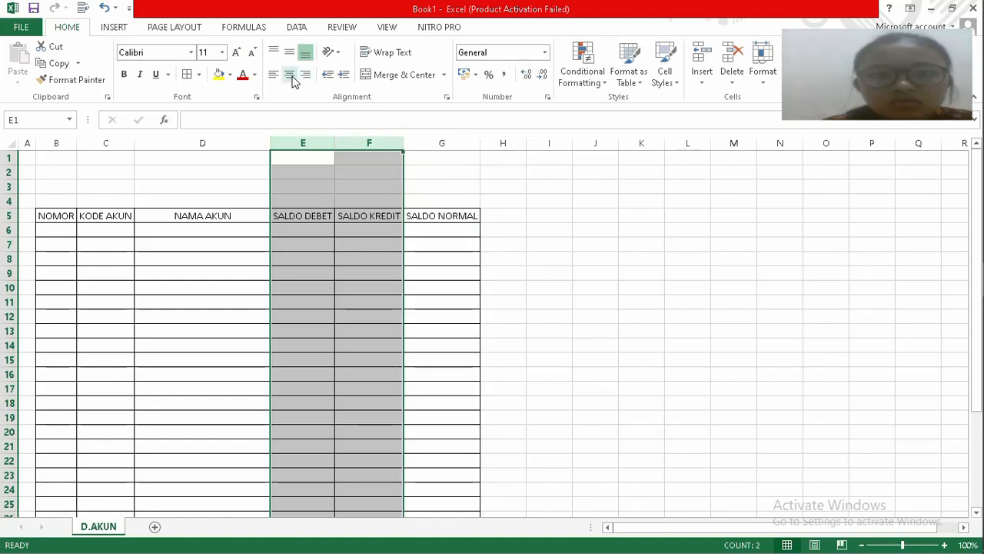
click(288, 54)
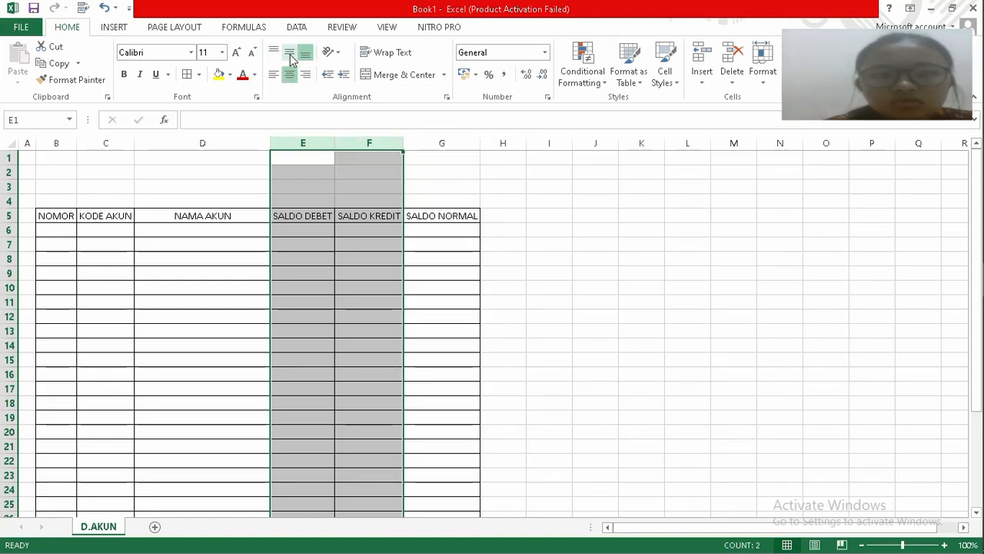
click(60, 231)
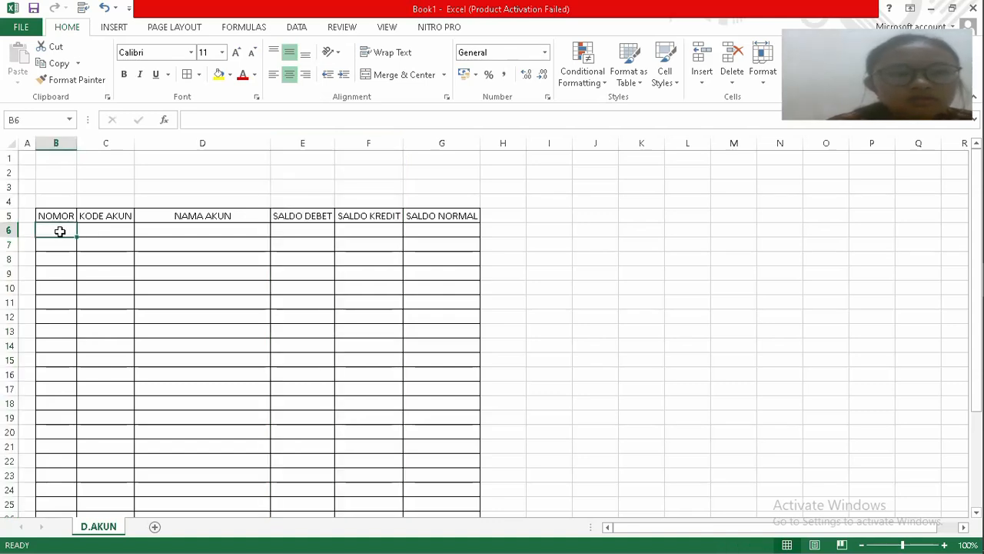
Merge and center cells B2:G2 above the table and enter the title UD.ANDIKA.
click(56, 174)
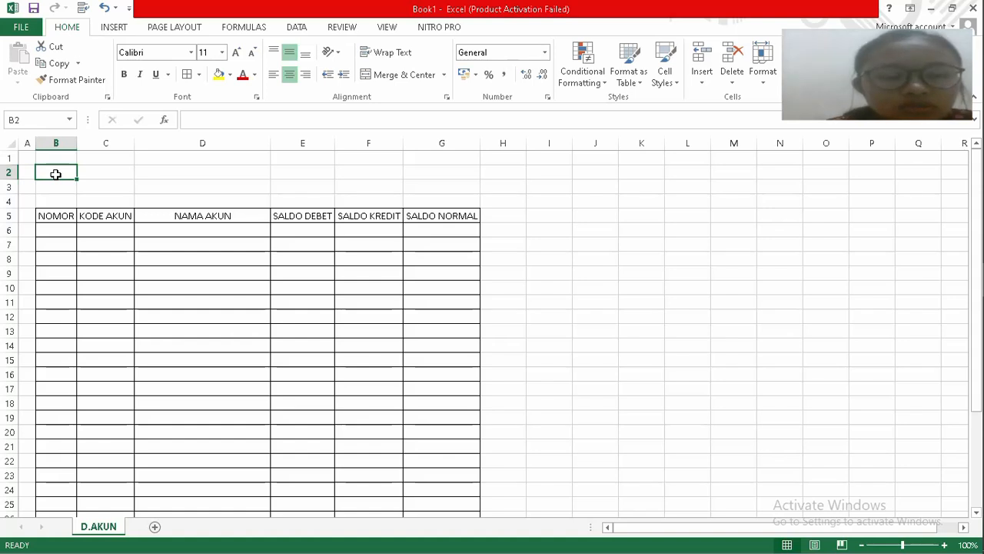
drag(56, 173, 409, 170)
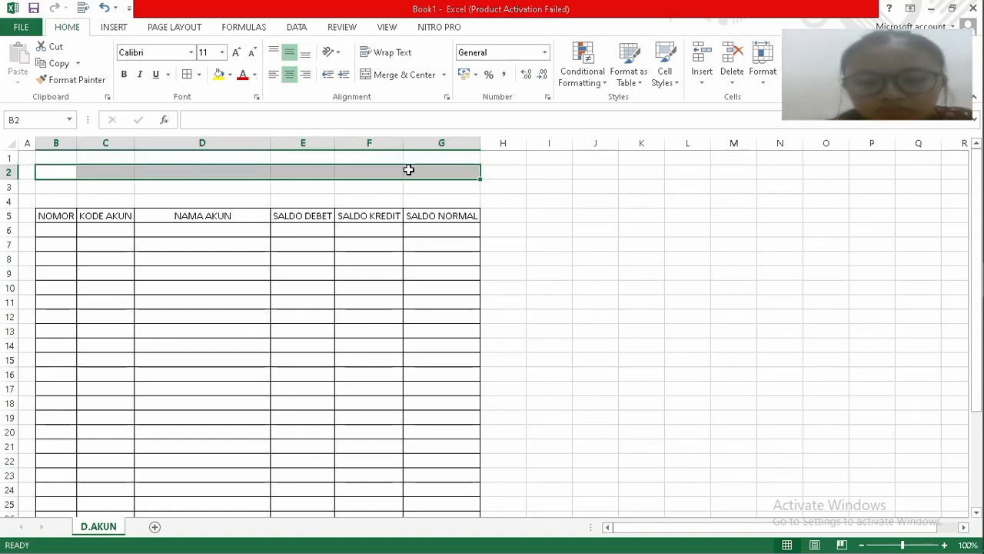
click(397, 78)
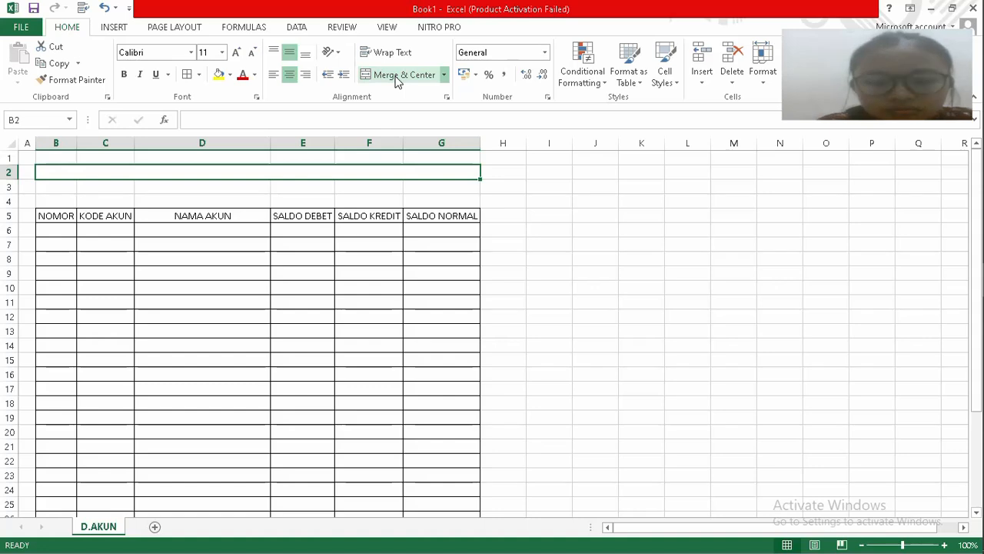
text(UD.)
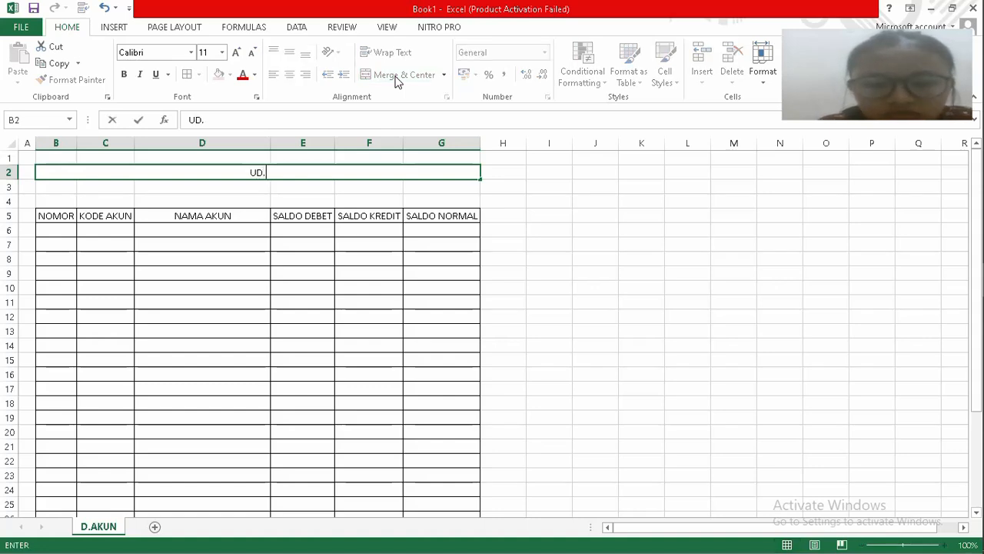
text(ANDIKA)
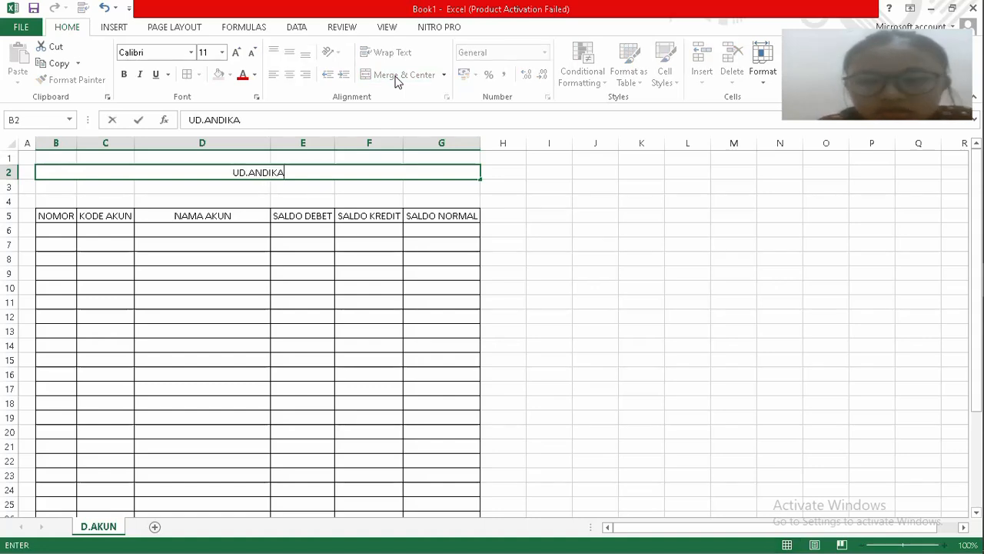
key(Return)
Copy the merged title in row 2 to rows 3 and 4.
key(Up)
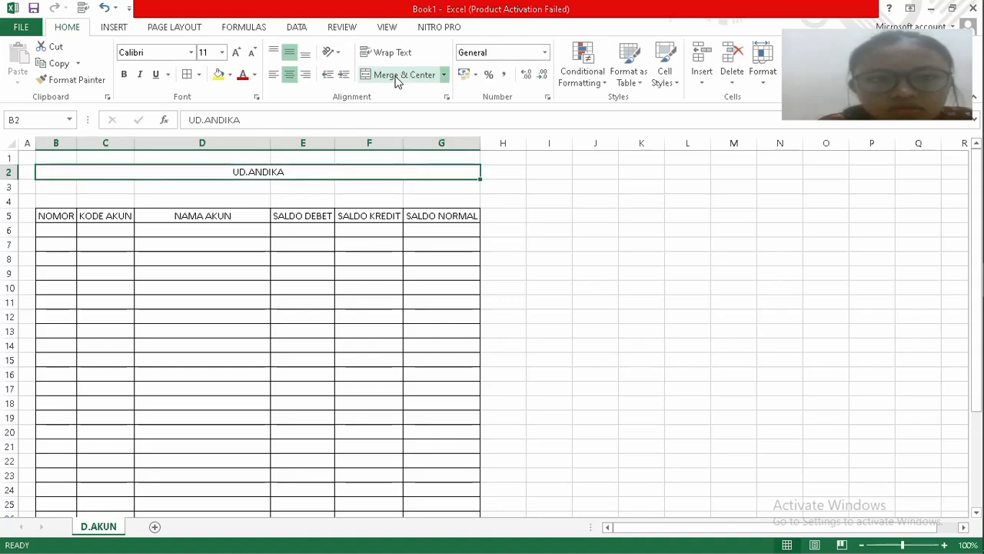
key(ctrl+c)
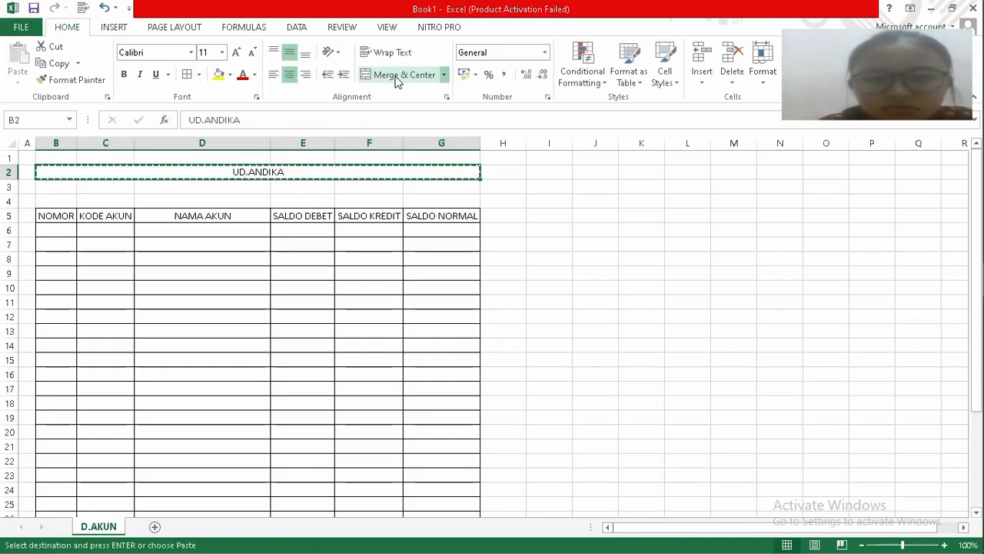
key(Down)
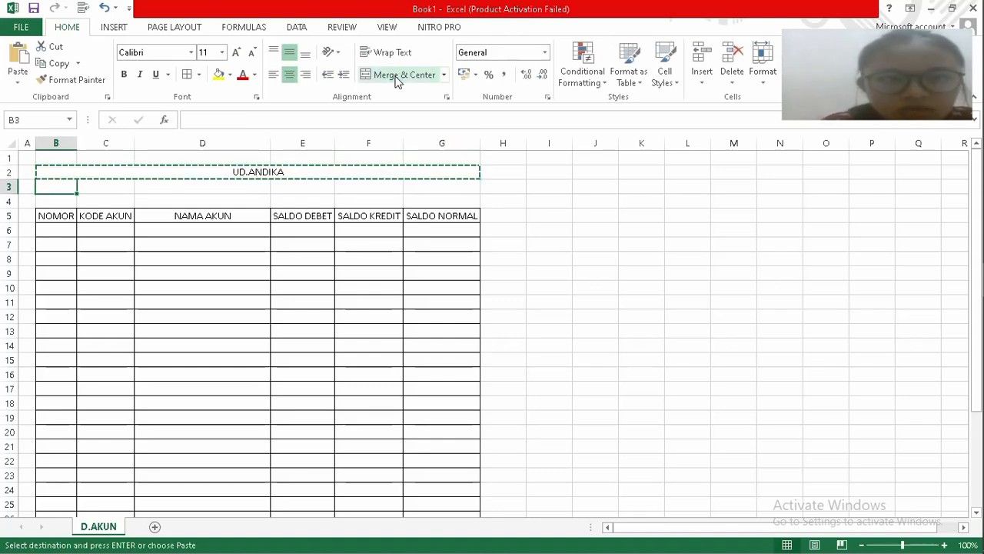
key(ctrl+v)
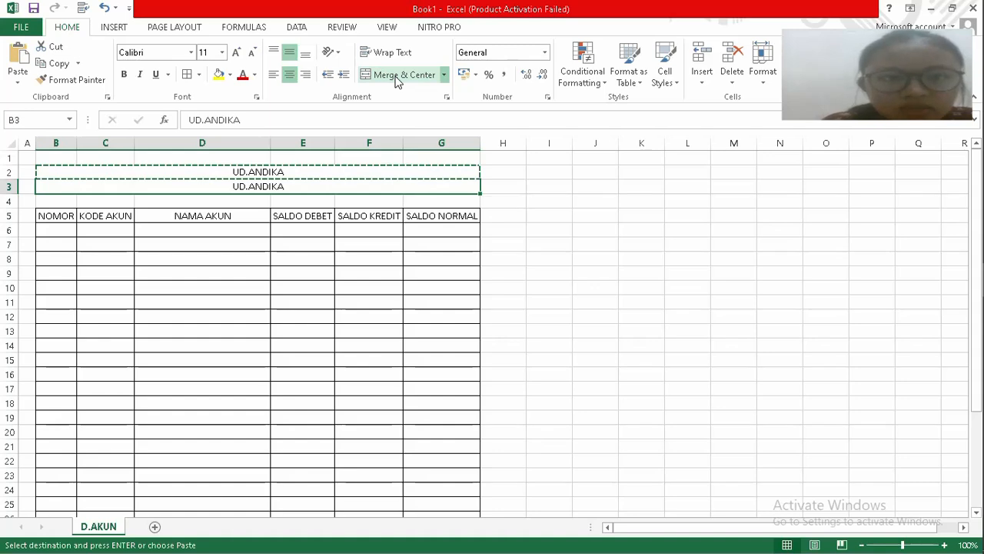
key(ctrl+c)
key(Down)
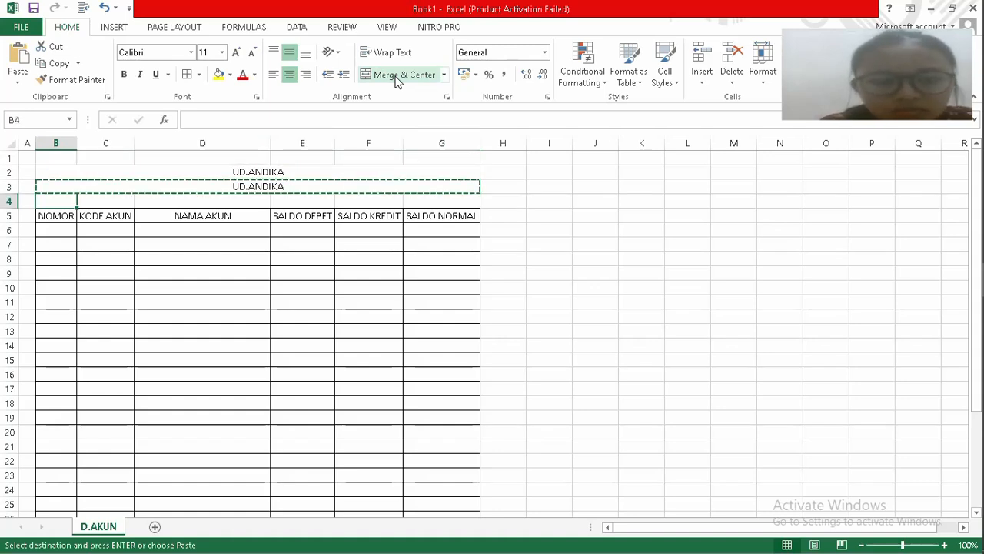
key(ctrl+v)
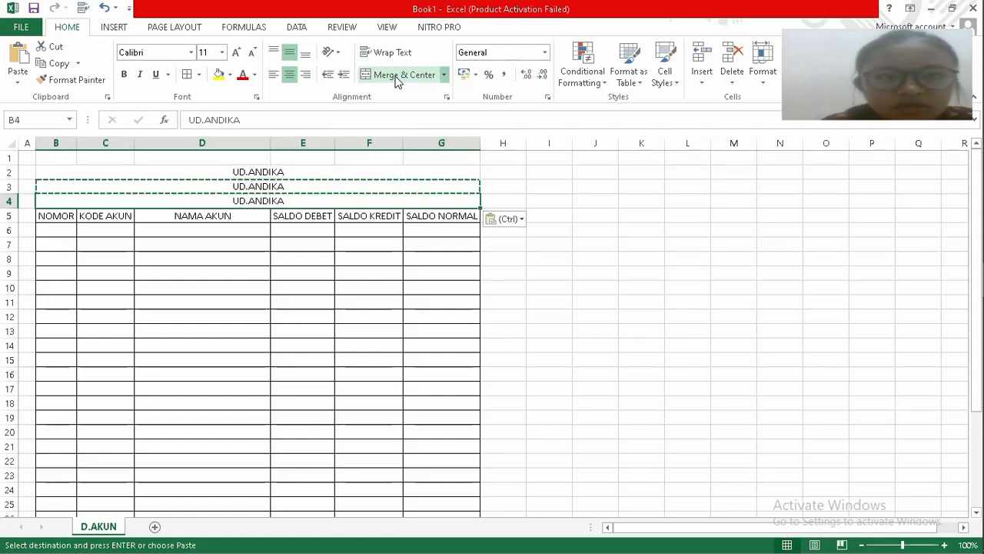
Replace the copied title in row 3 with DAFTAR AKUN and the one in row 4 with PERIODE MARET 2021.
click(302, 186)
text(DAF)
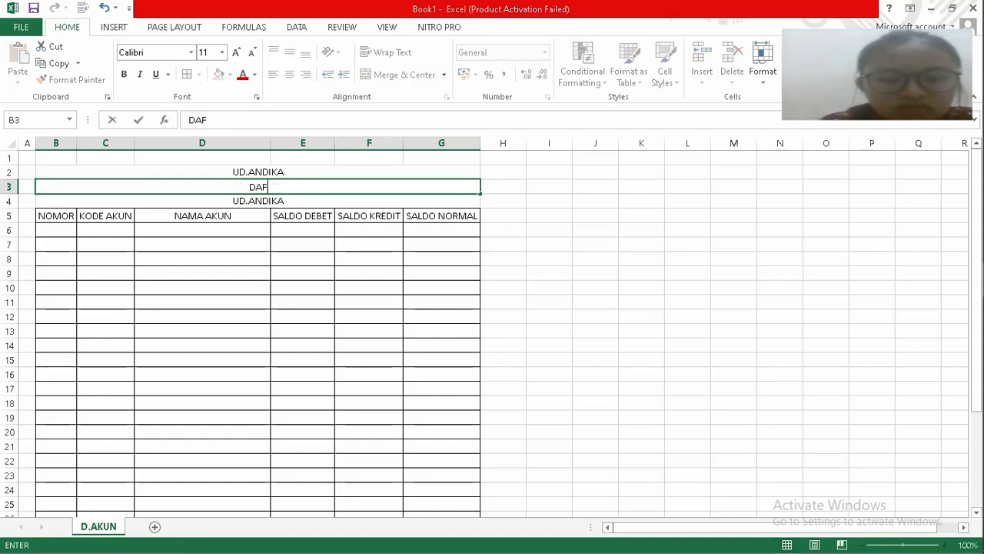
text(TAR AKUN)
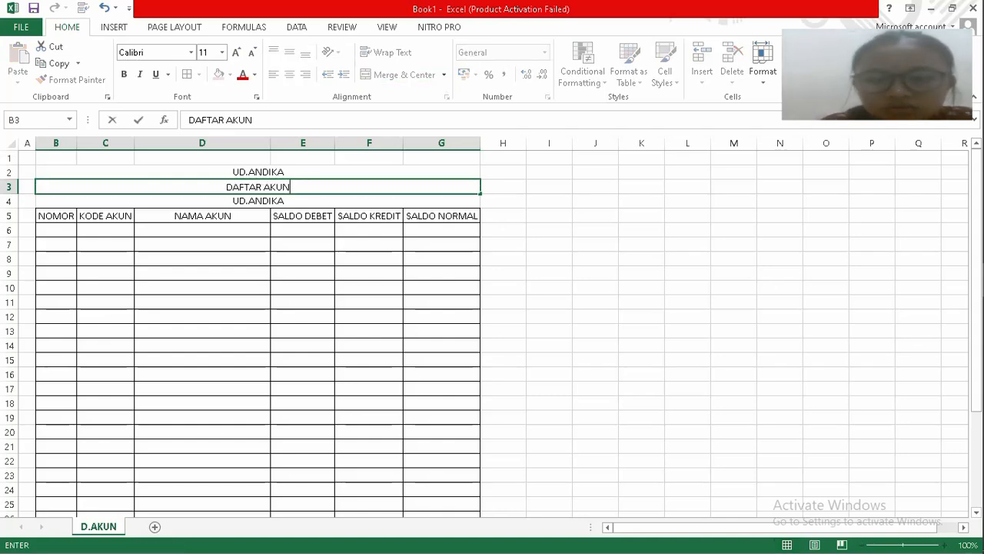
key(Return)
text(PER)
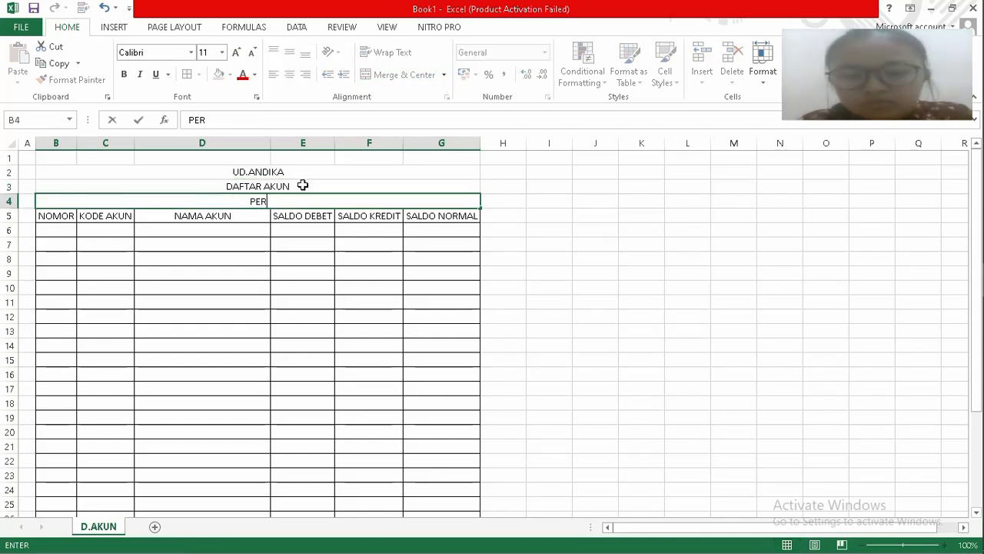
text(IODE MA)
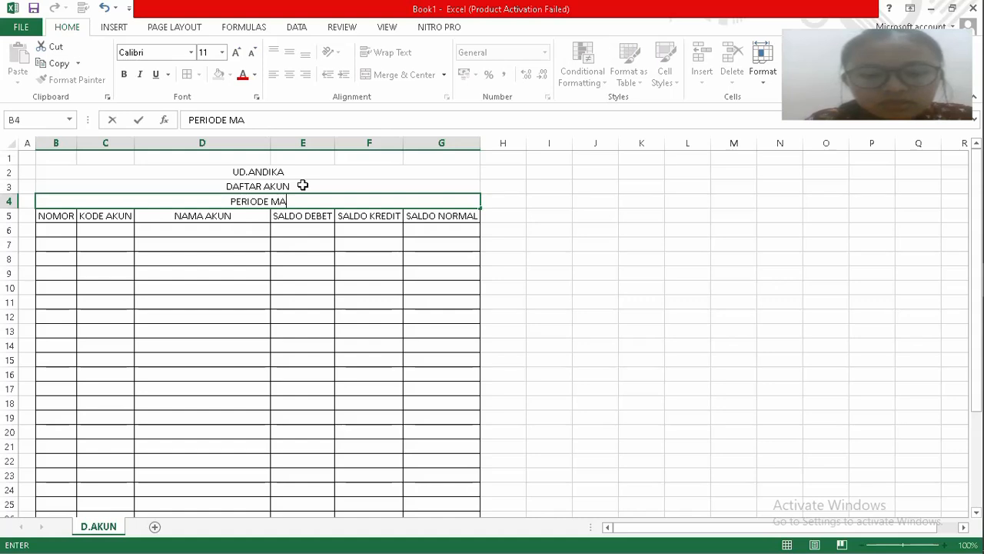
text(RET 2021)
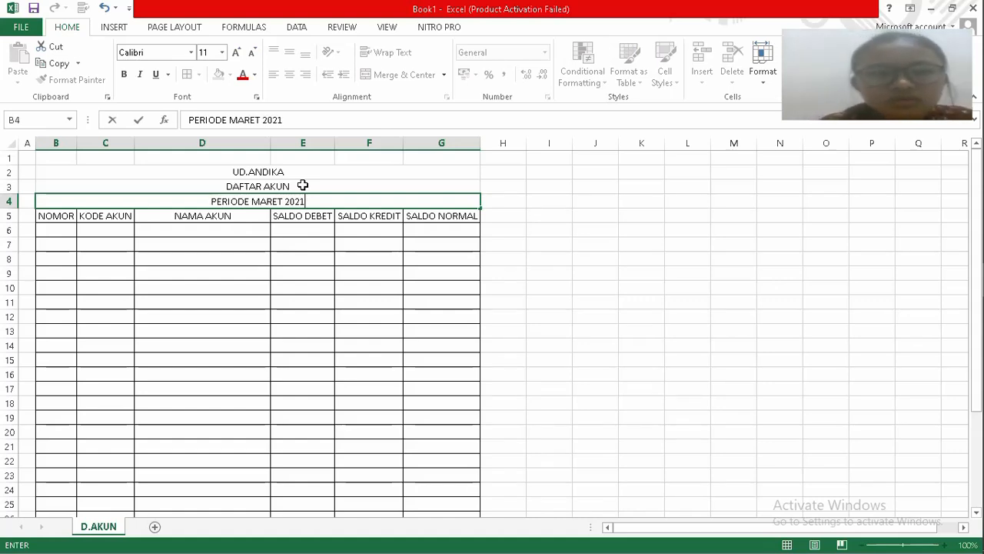
Make the three title rows and the header row, B2:G5, bold.
drag(103, 169, 213, 217)
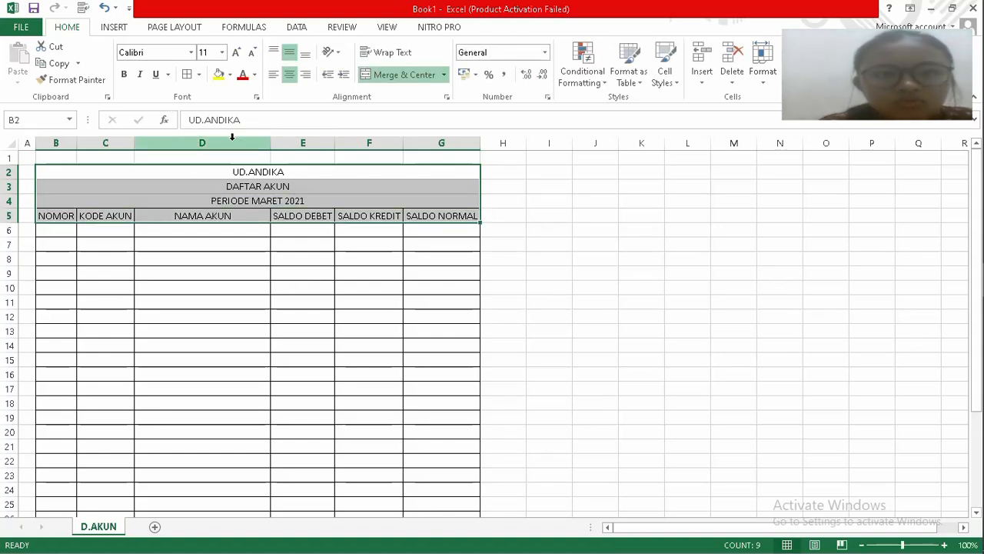
key(ctrl+b)
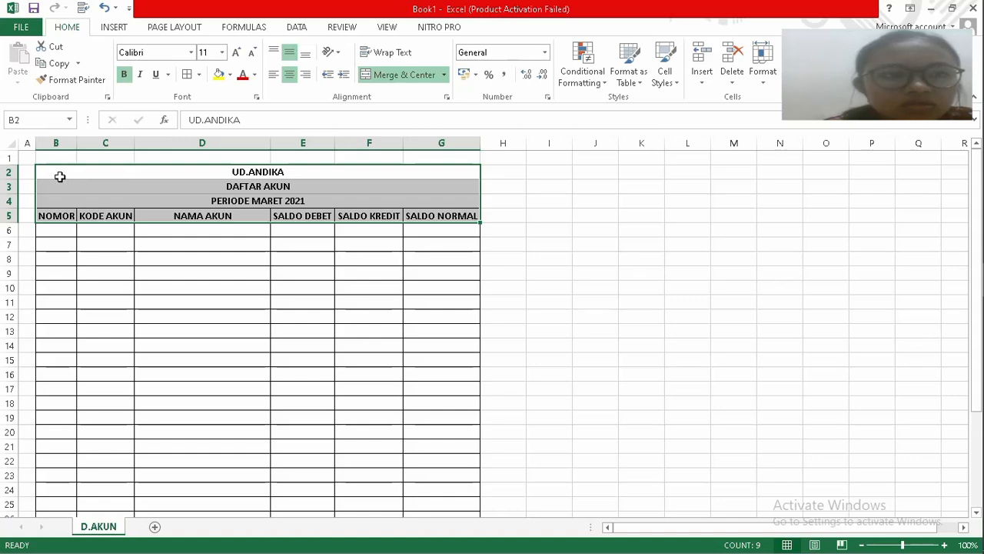
Fill the title rows B2:G4 with the darkest theme blue and set their font color to white.
drag(48, 172, 59, 197)
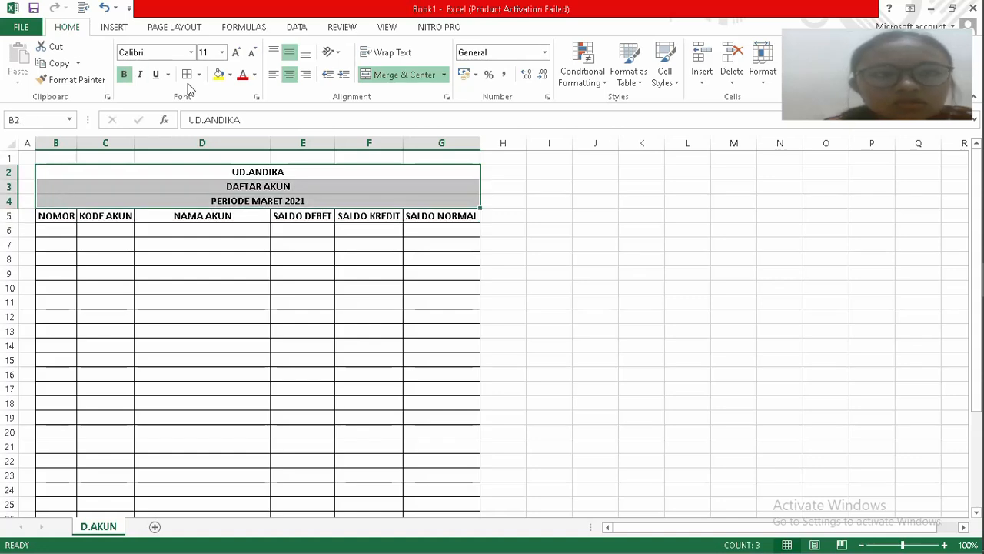
click(231, 74)
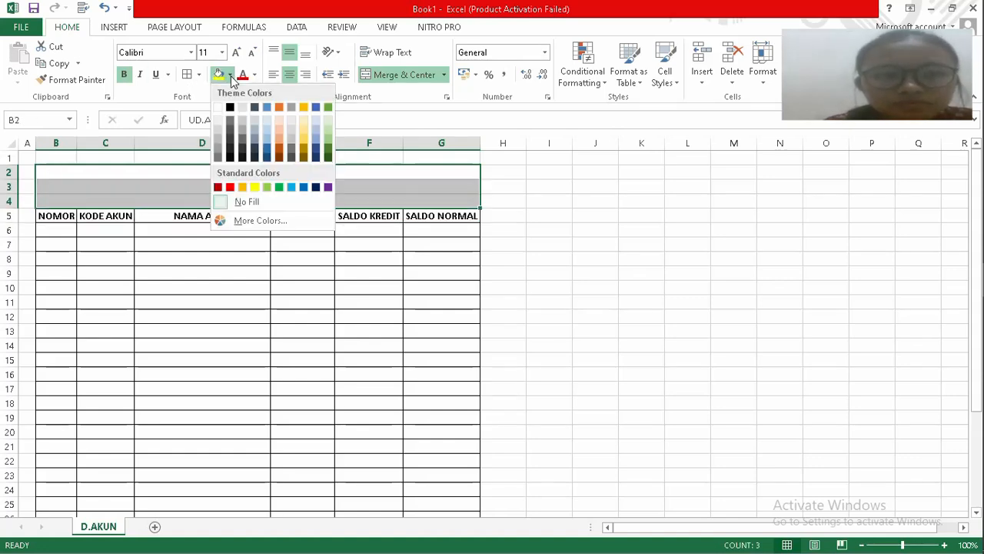
click(314, 156)
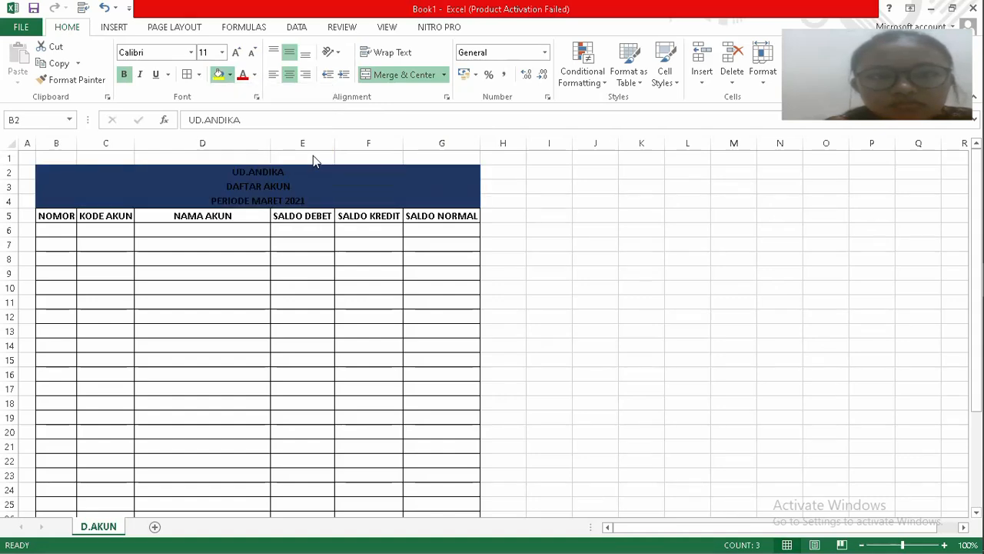
click(256, 75)
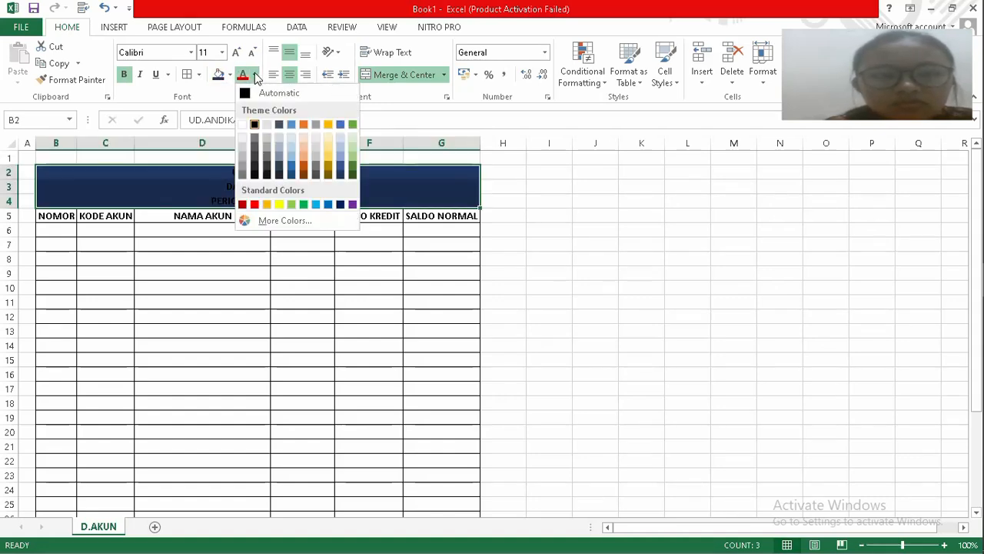
click(245, 125)
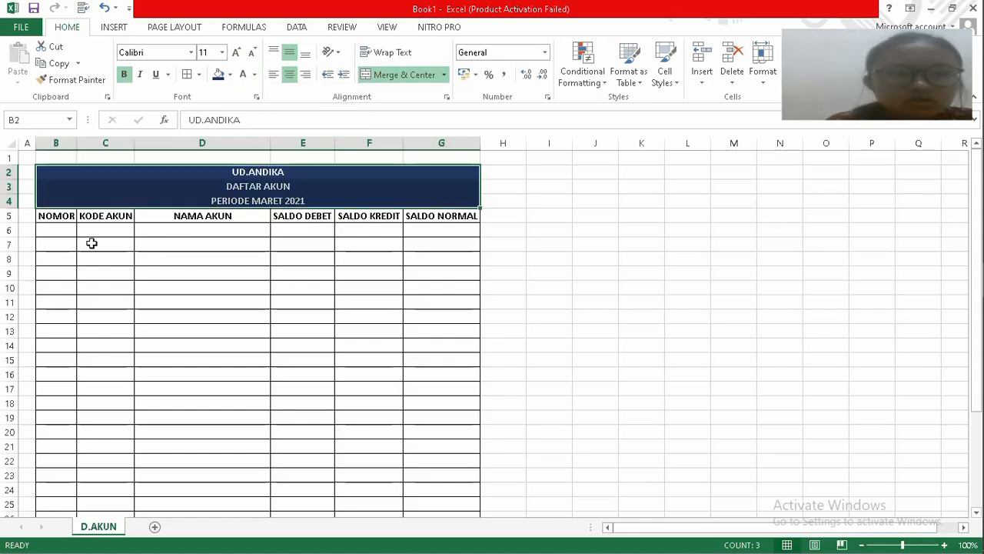
click(64, 231)
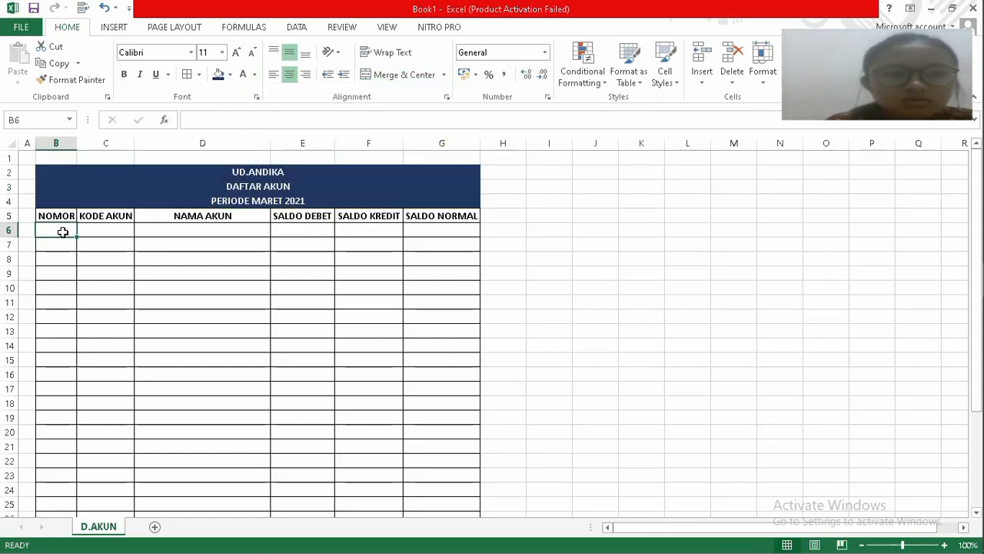
drag(63, 231, 102, 379)
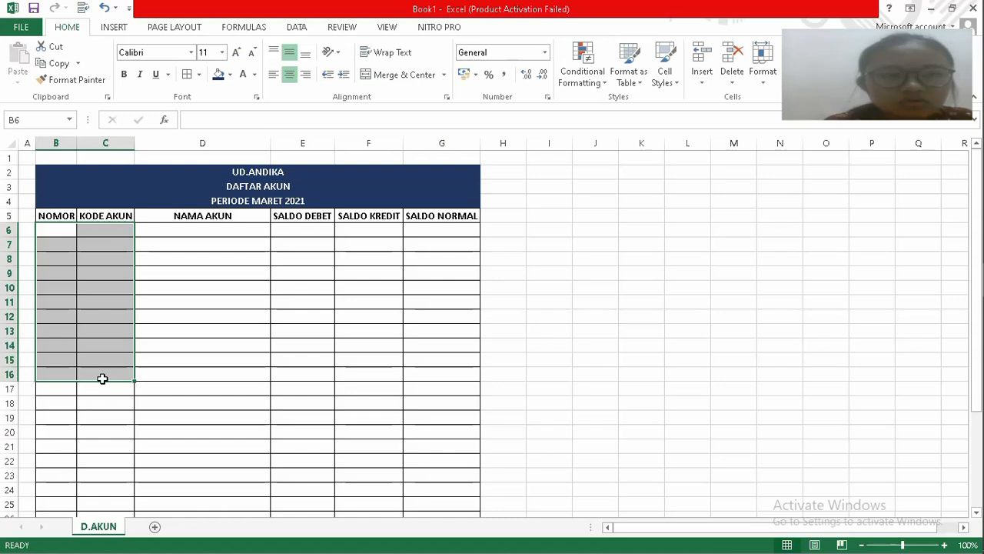
drag(54, 142, 105, 144)
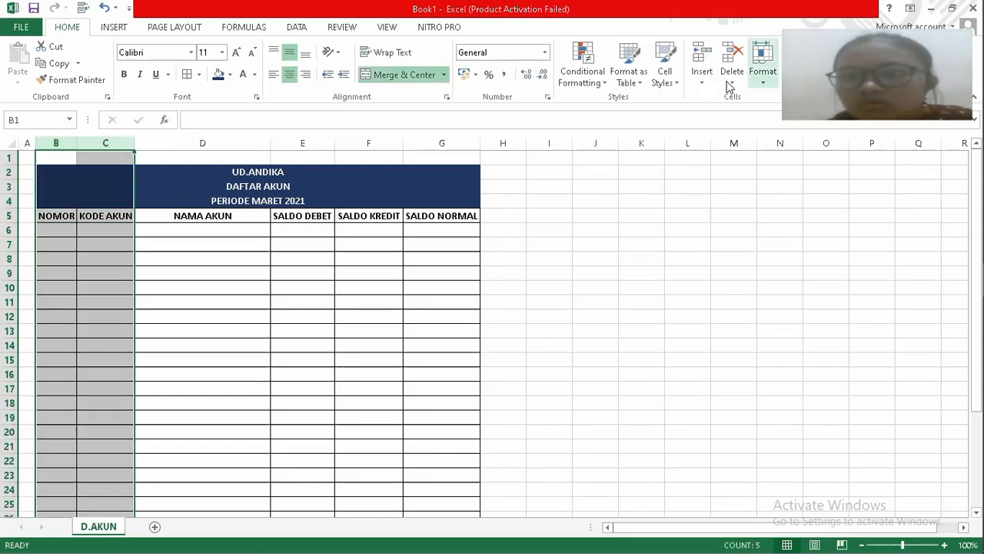
right_click(70, 285)
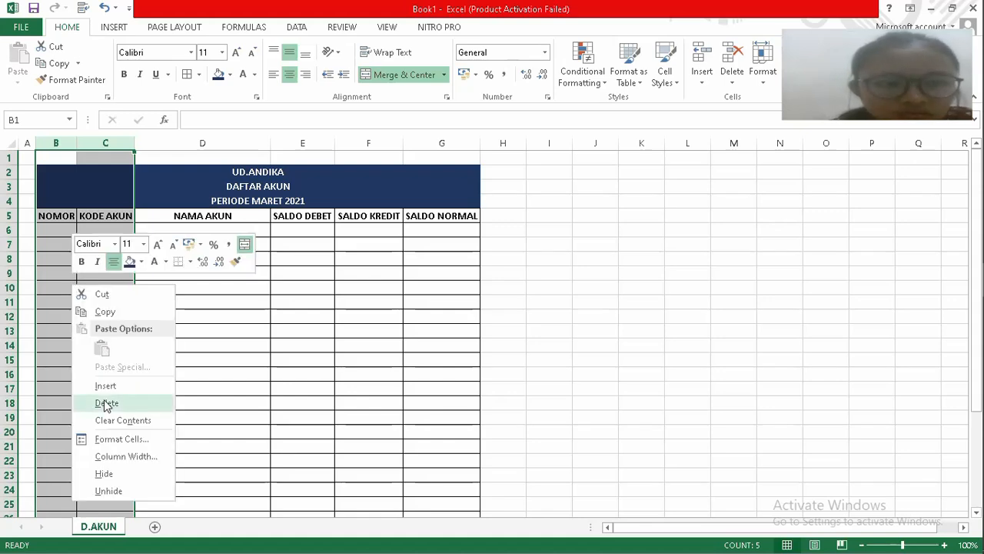
click(108, 439)
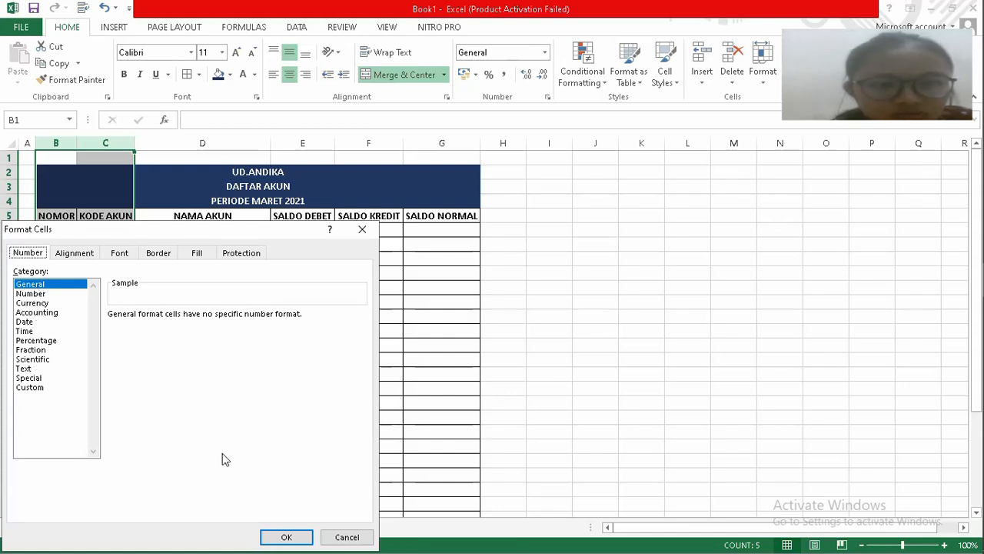
click(287, 536)
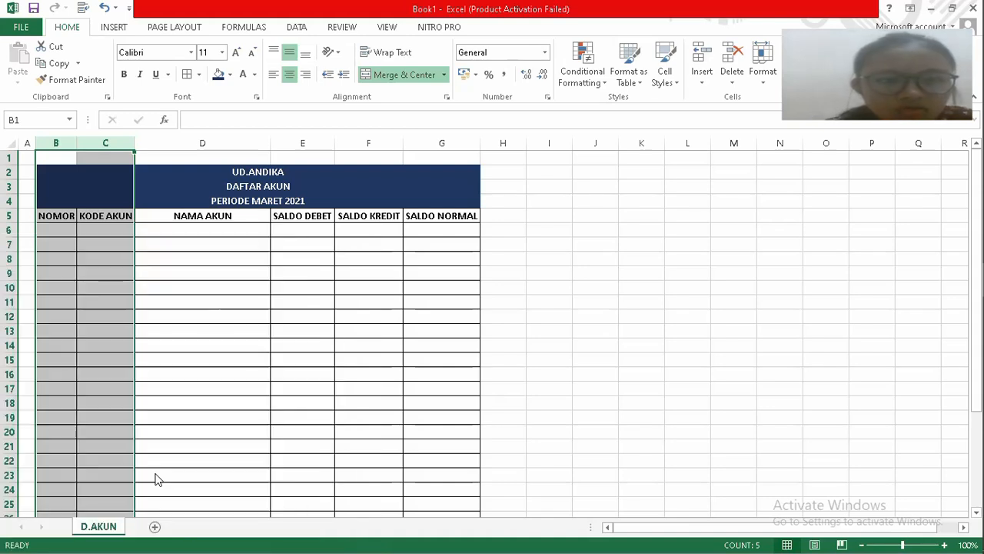
right_click(103, 206)
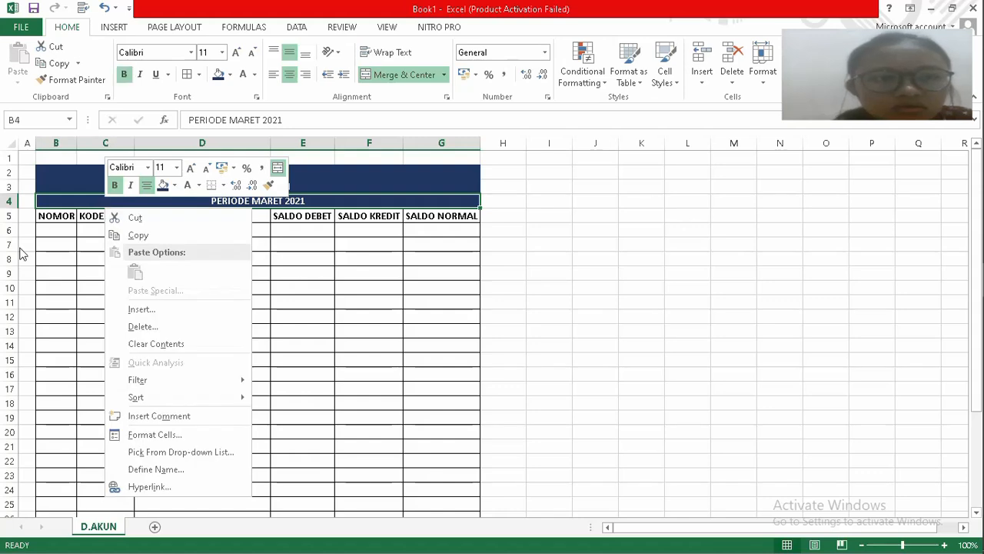
key(Escape)
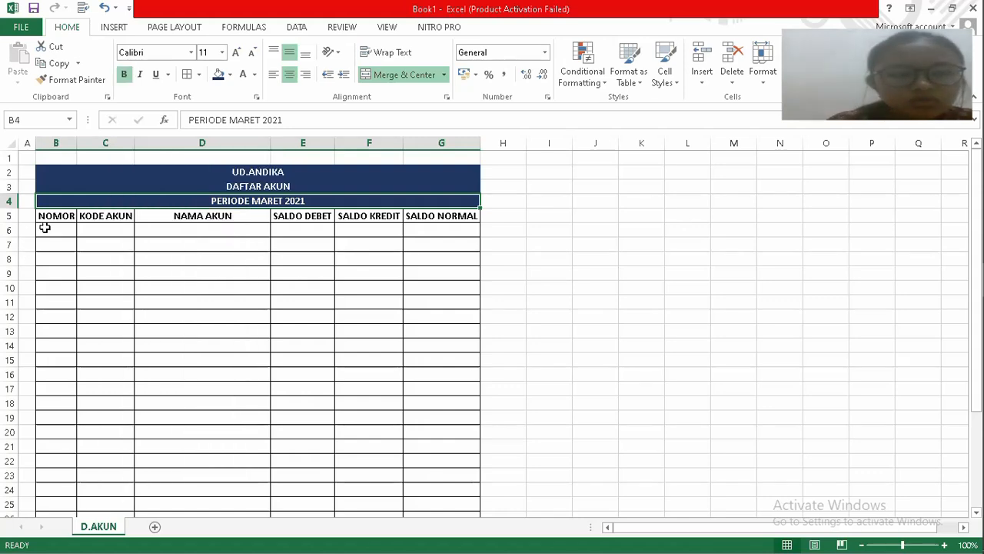
Number the NOMOR column from 1 to 28 in B6:B33 by entering 1 and 2 and filling the series down.
click(45, 227)
text(1)
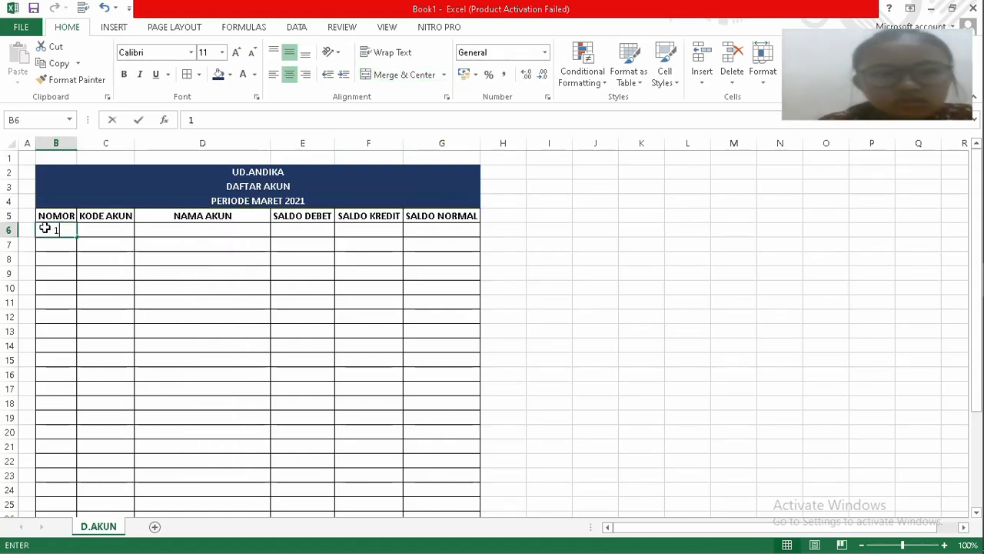
key(Return)
text(2)
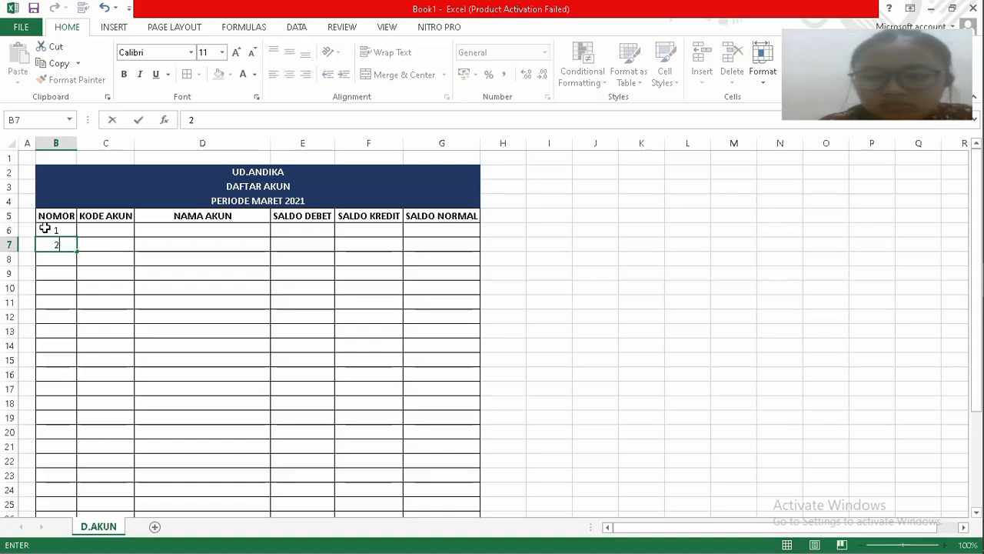
mouse_move(52, 226)
mouse_down()
mouse_move(69, 266)
mouse_move(61, 510)
mouse_move(53, 464)
mouse_move(57, 504)
mouse_move(66, 442)
mouse_move(66, 517)
mouse_move(69, 437)
mouse_move(72, 473)
mouse_up()
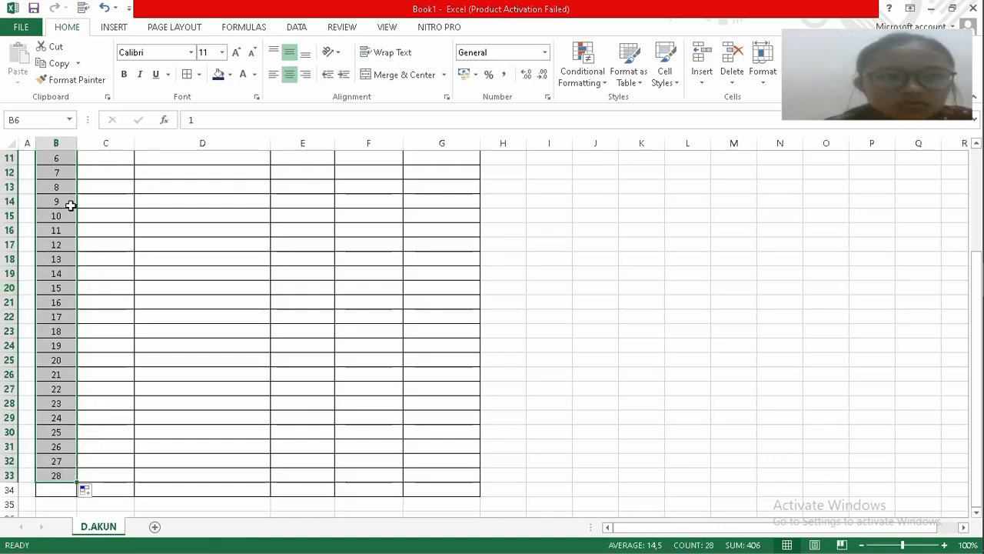
Enter the account code 1-0000 in C6, the first row under KODE AKUN.
click(62, 171)
key(Up)
key(Up)
key(Up)
key(Up)
key(Up)
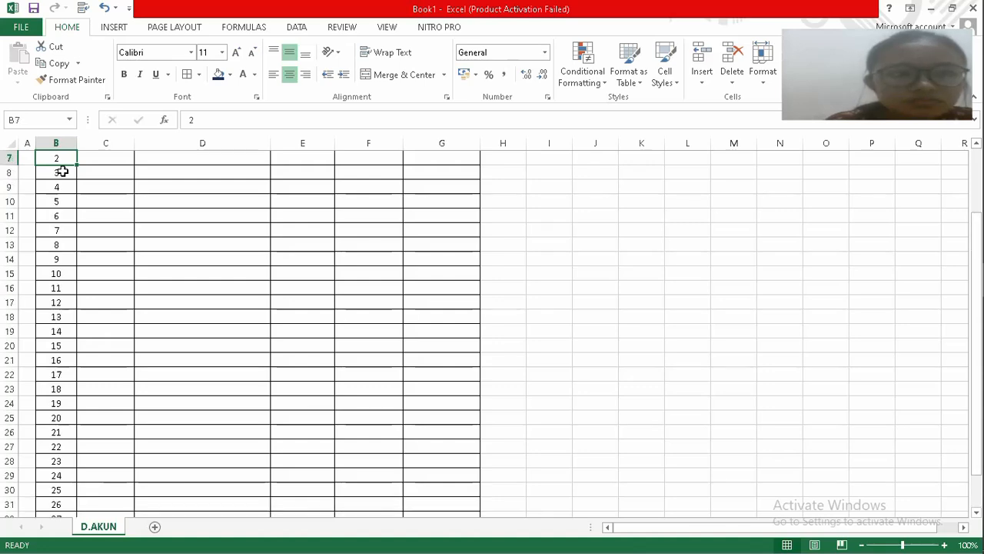
key(Up)
key(Up)
click(88, 175)
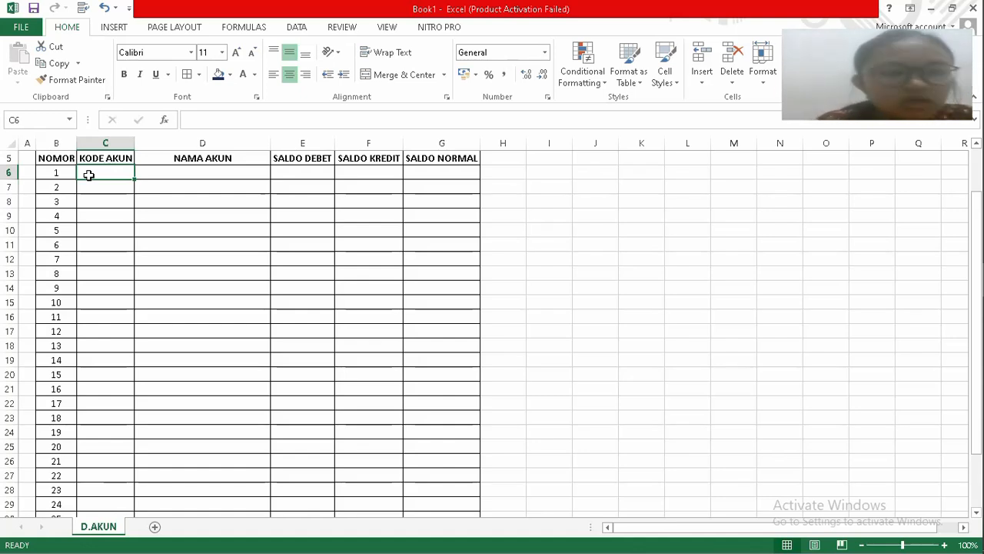
text(1)
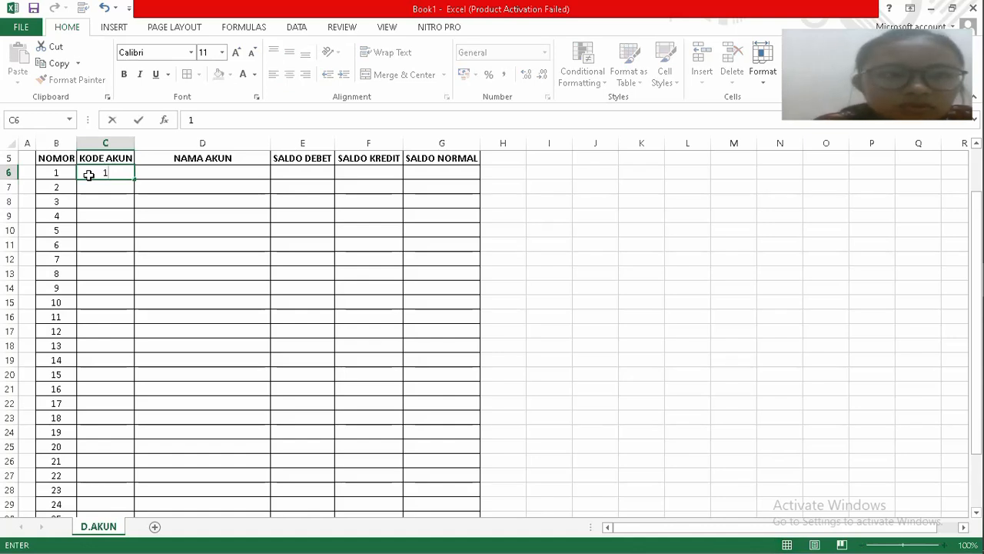
text(-)
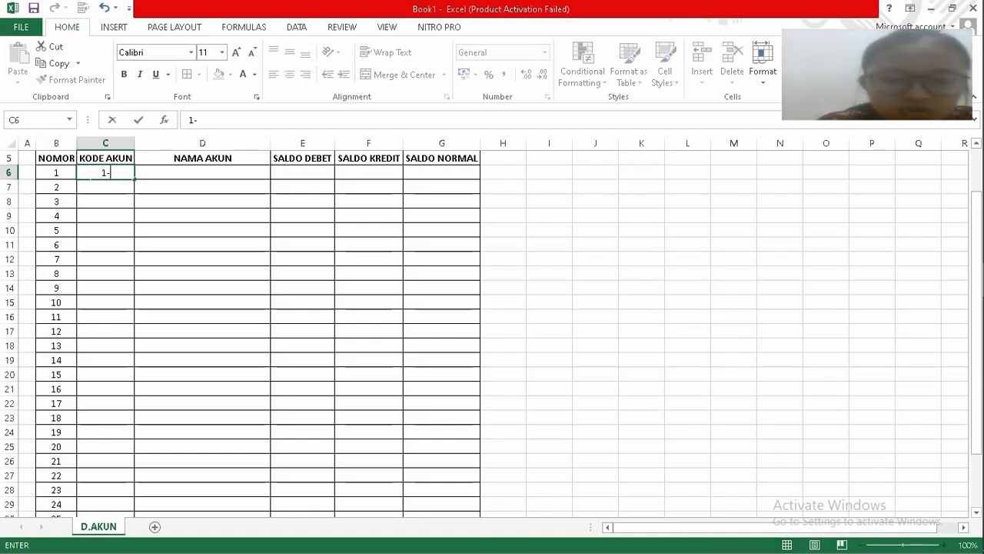
text(000)
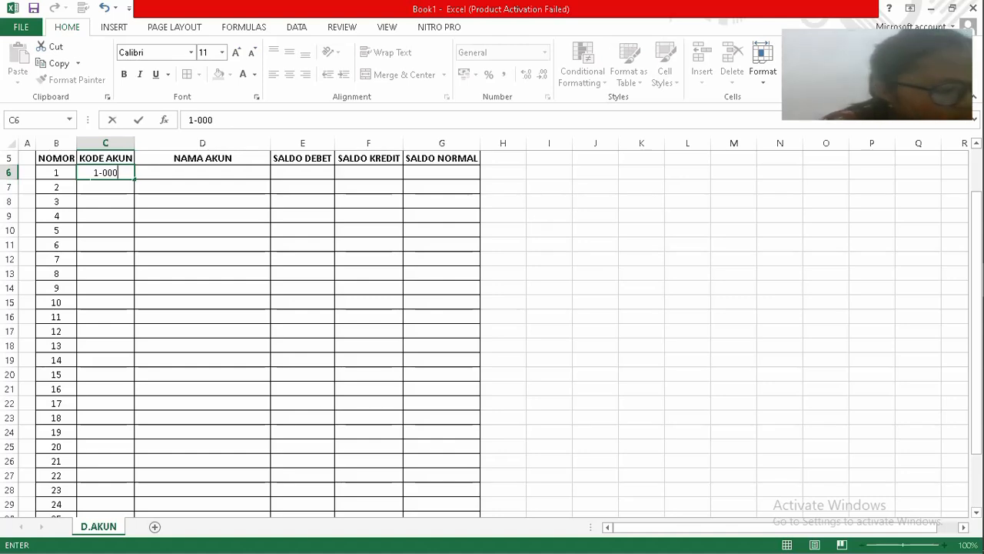
text(0)
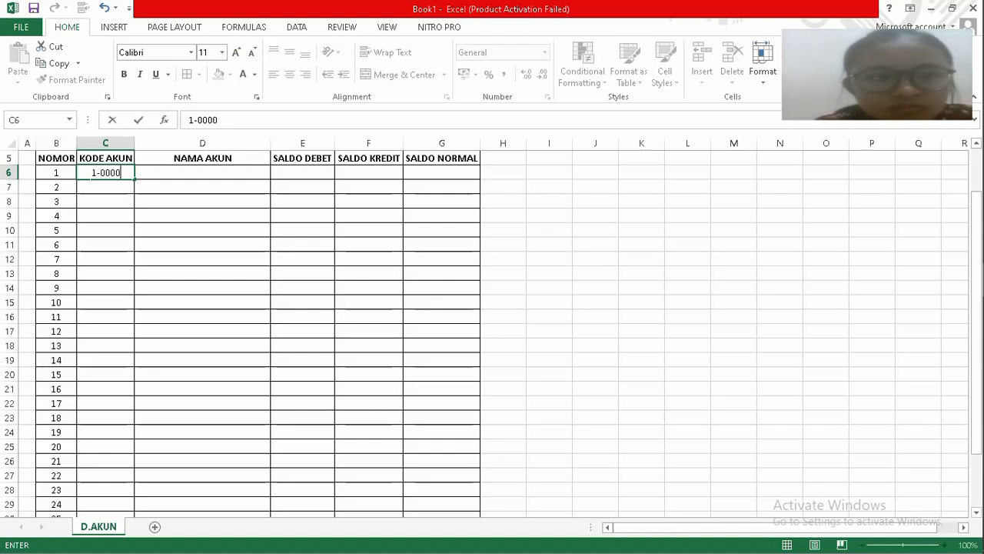
key(Return)
Enter the account name Aset in D6 beside its code.
click(88, 174)
key(Tab)
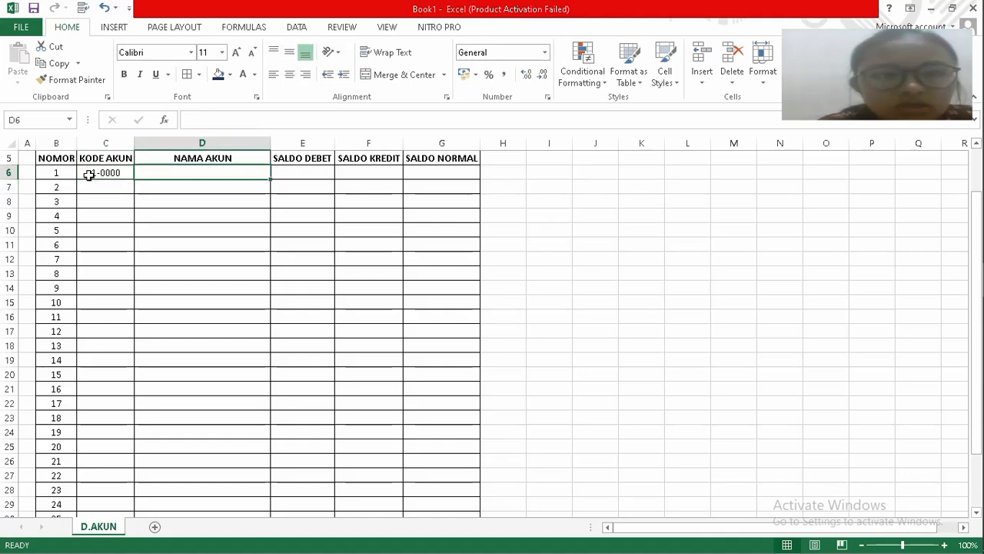
text(Ase)
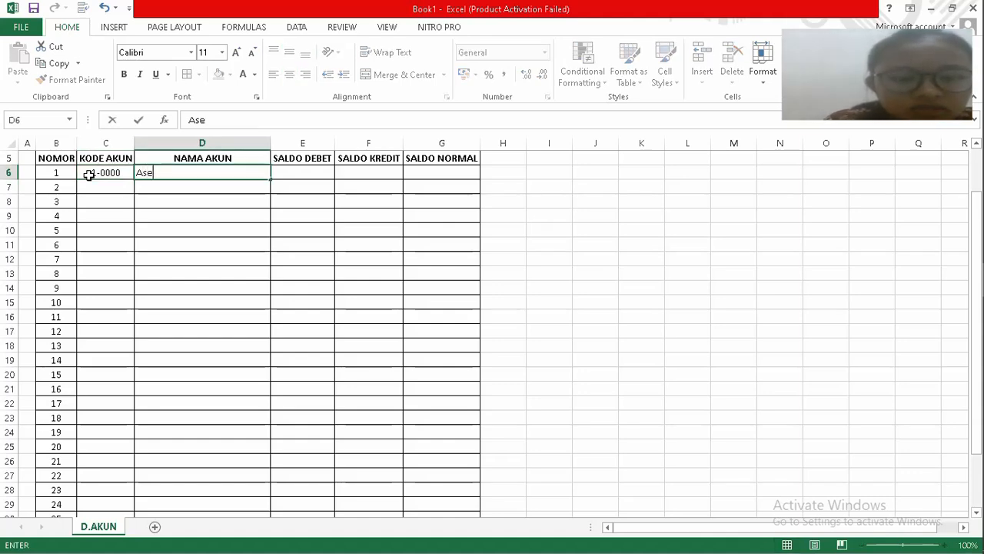
text(t)
key(Return)
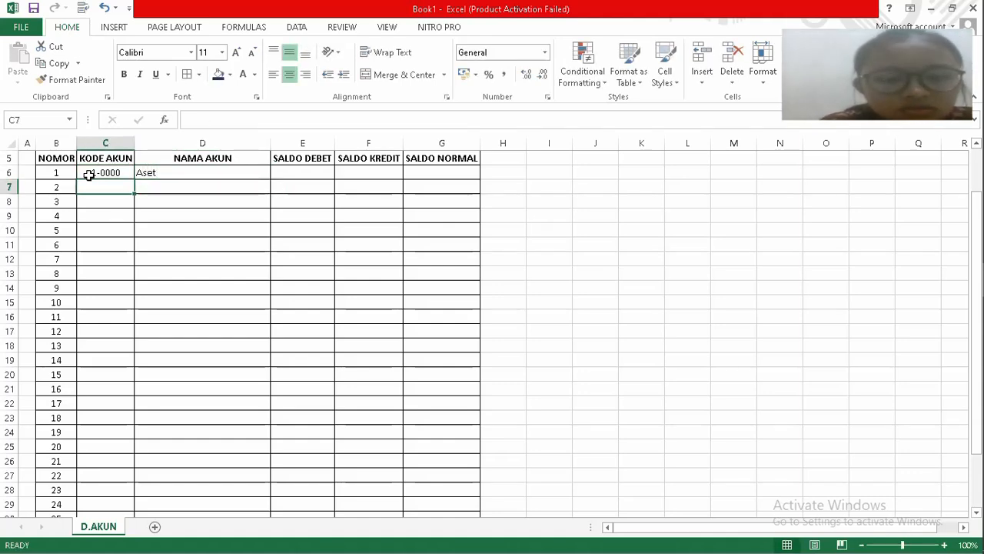
Fill row 7 with the account code 1-1000 and the account name Aset Lancar.
text(1-)
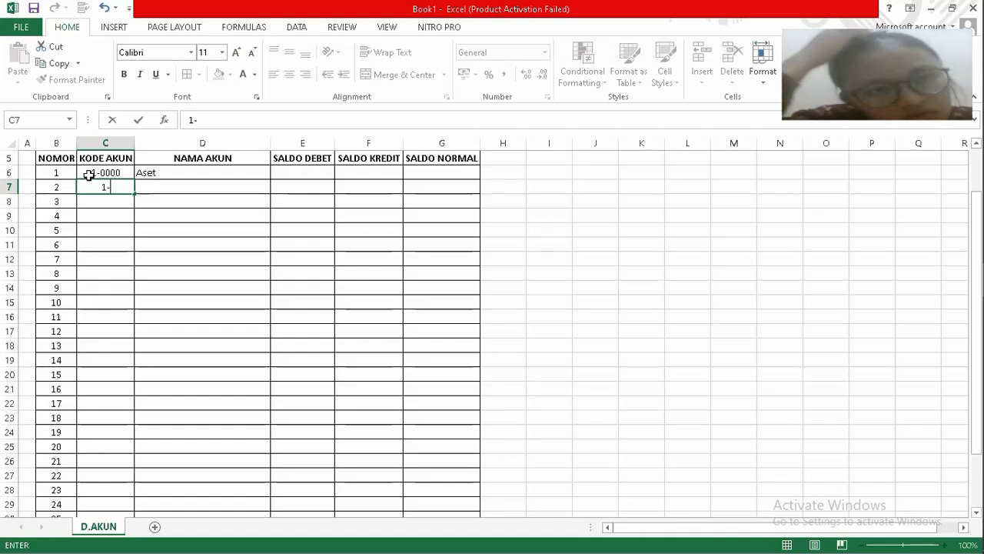
text(1)
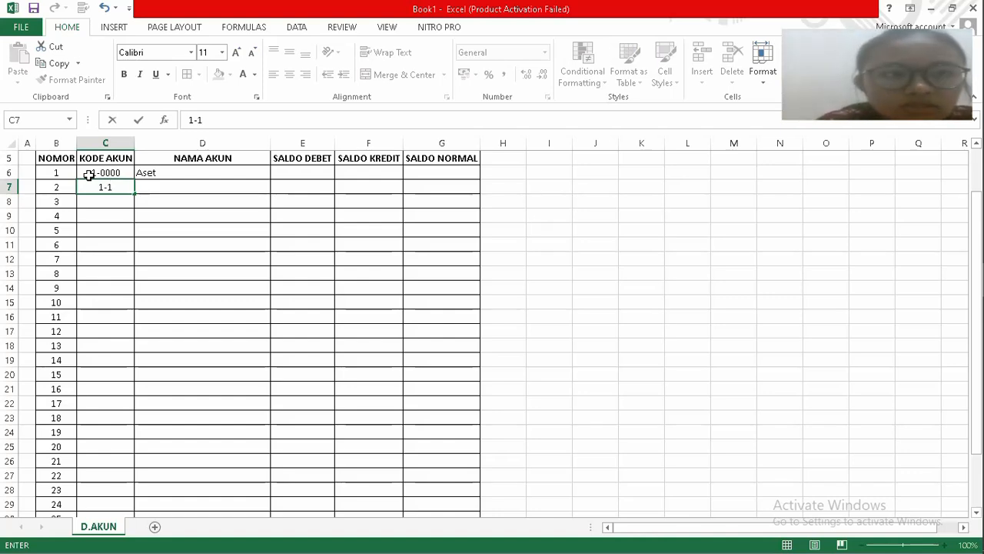
text(000)
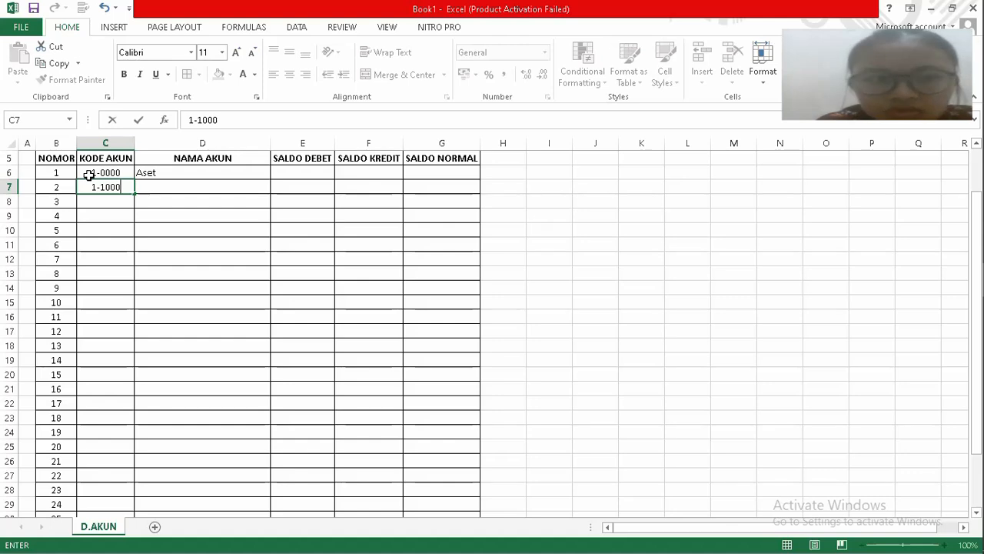
key(Tab)
text(Aset)
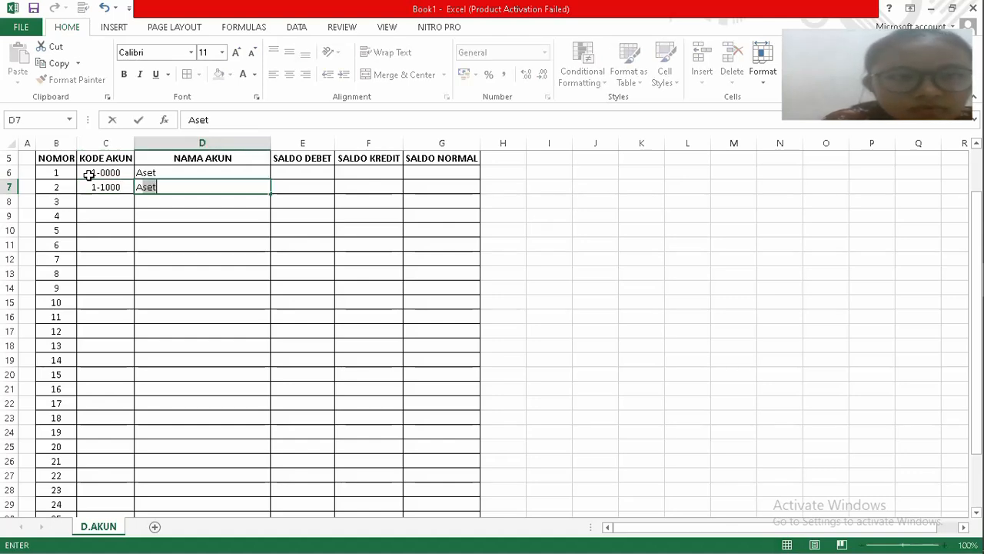
text( L)
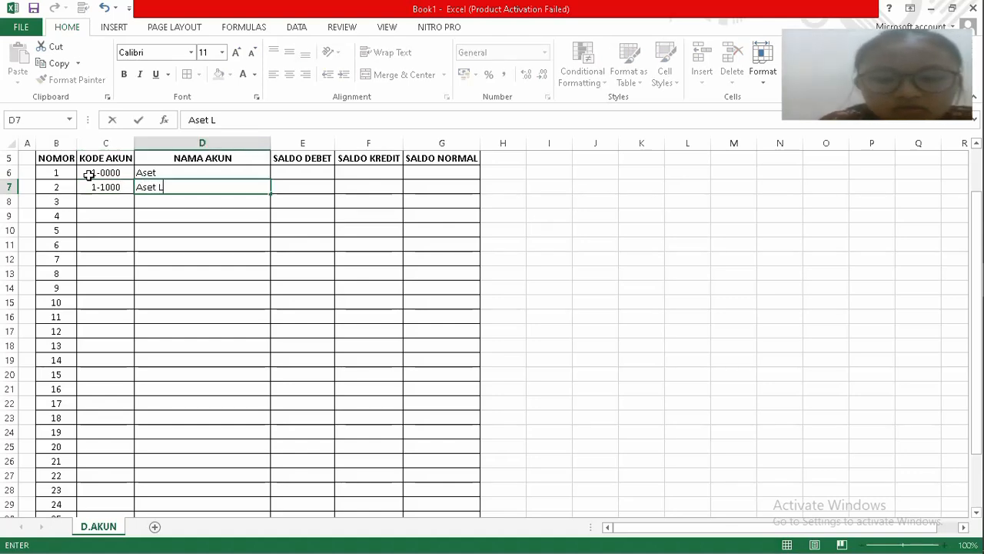
text(naca)
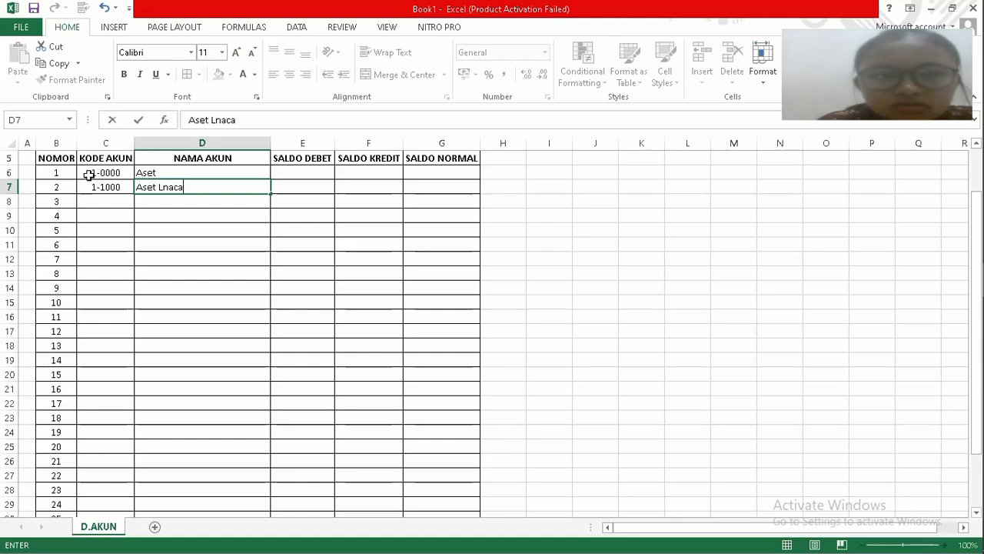
key(BackSpace)
key(BackSpace)
key(BackSpace)
key(BackSpace)
text(anc)
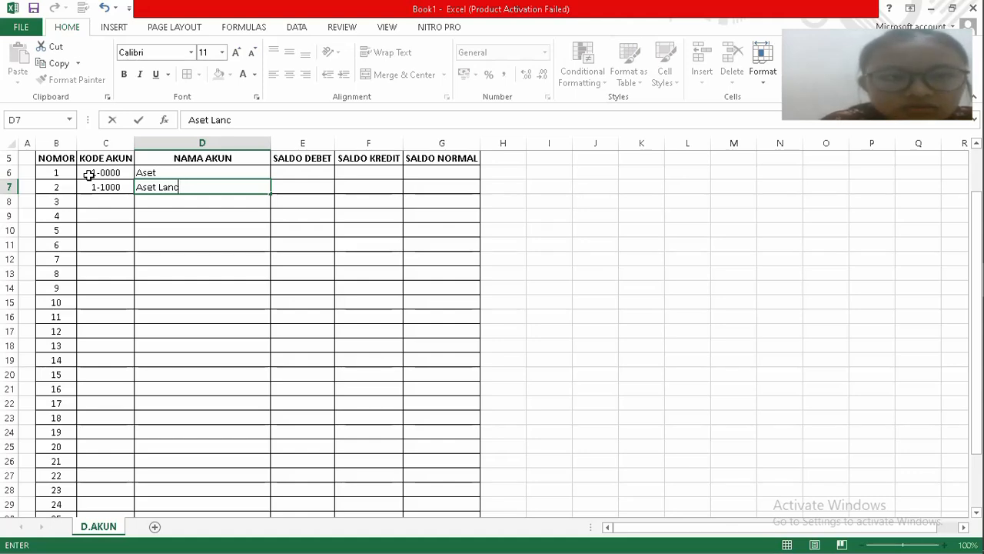
text(ar)
key(Return)
key(Left)
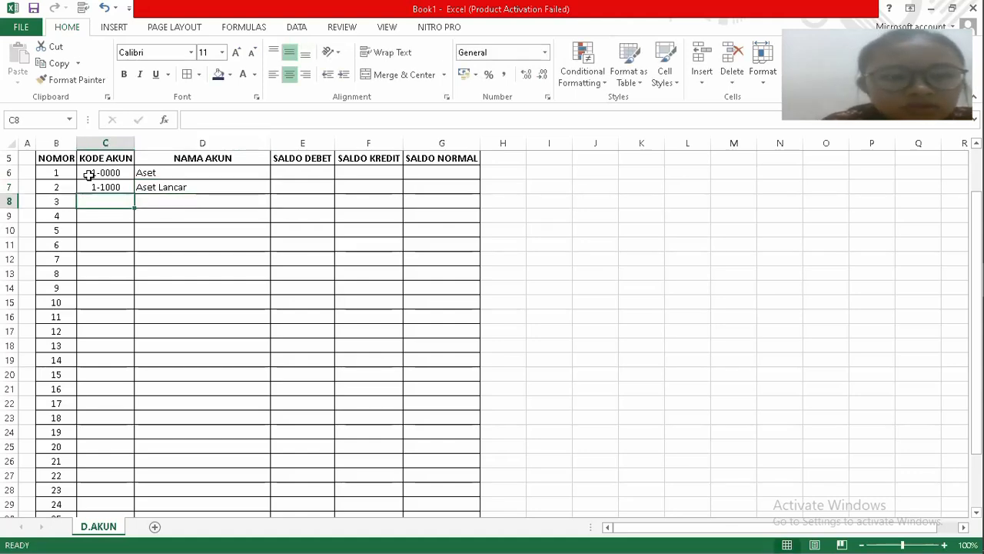
Fill row 8 with the account code 1-1101 and the account name Kas Usaha.
text(1-1)
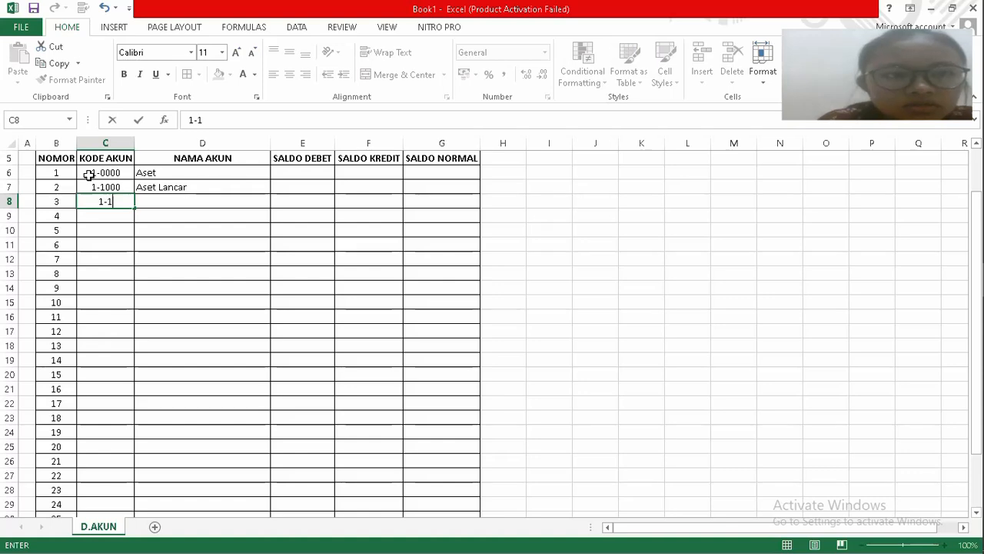
text(101)
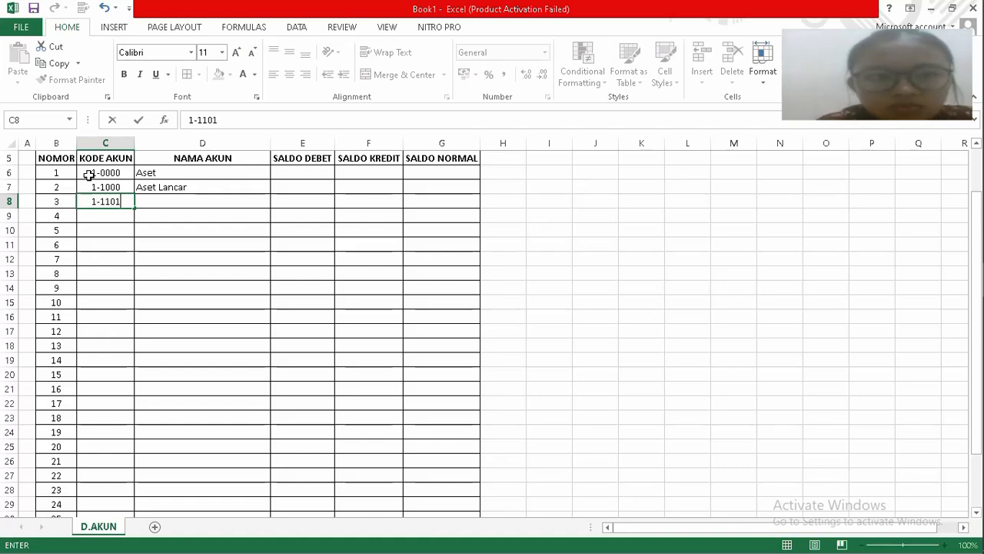
key(Tab)
text(Kas)
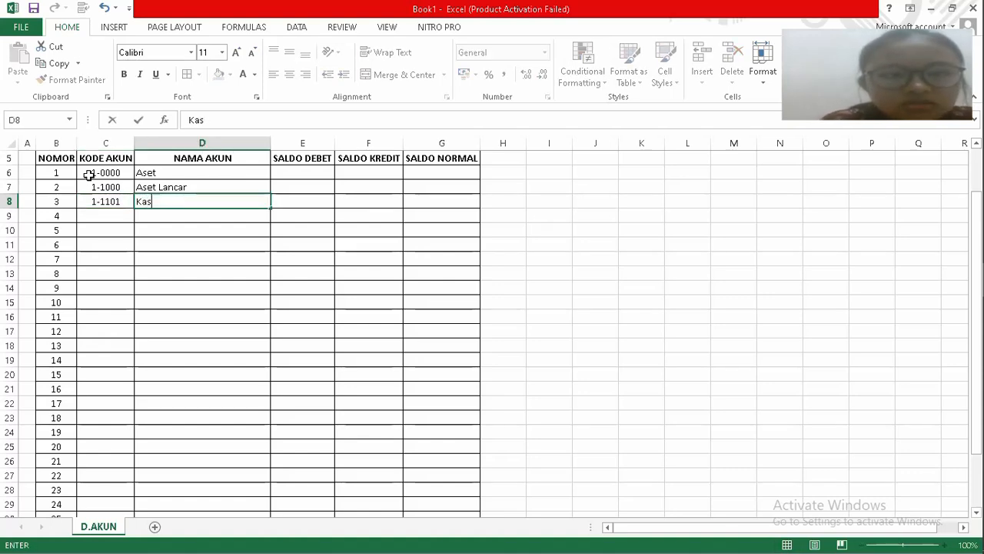
text( Y)
key(BackSpace)
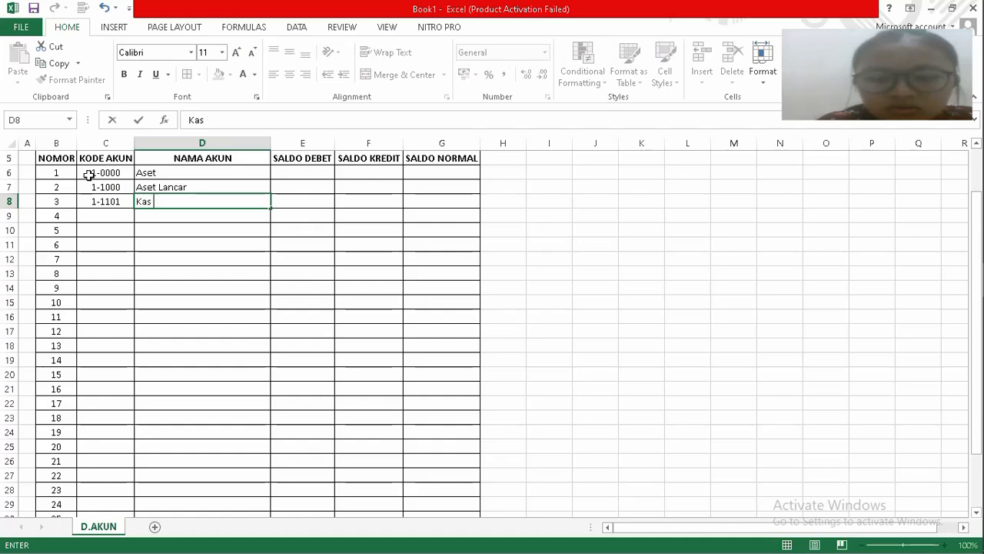
text(Usaha)
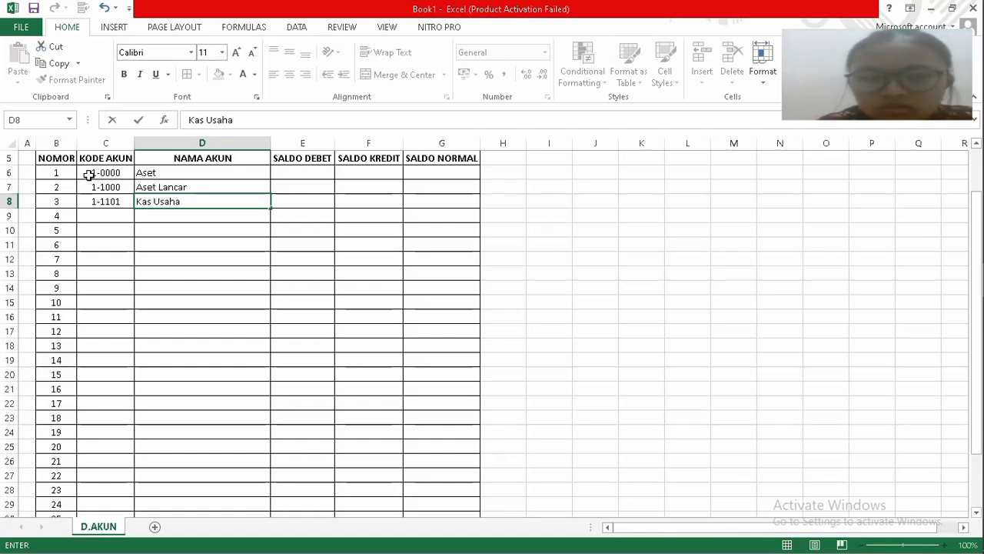
Fill row 9 with the account code 1-1102 and the account name Kas Di Bank.
key(Left)
key(Down)
text(1-)
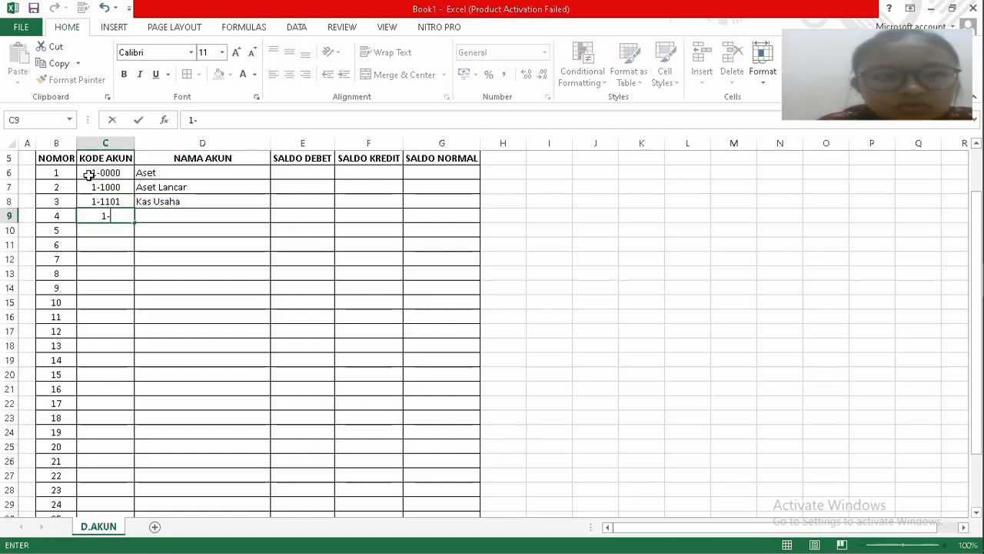
text(1102)
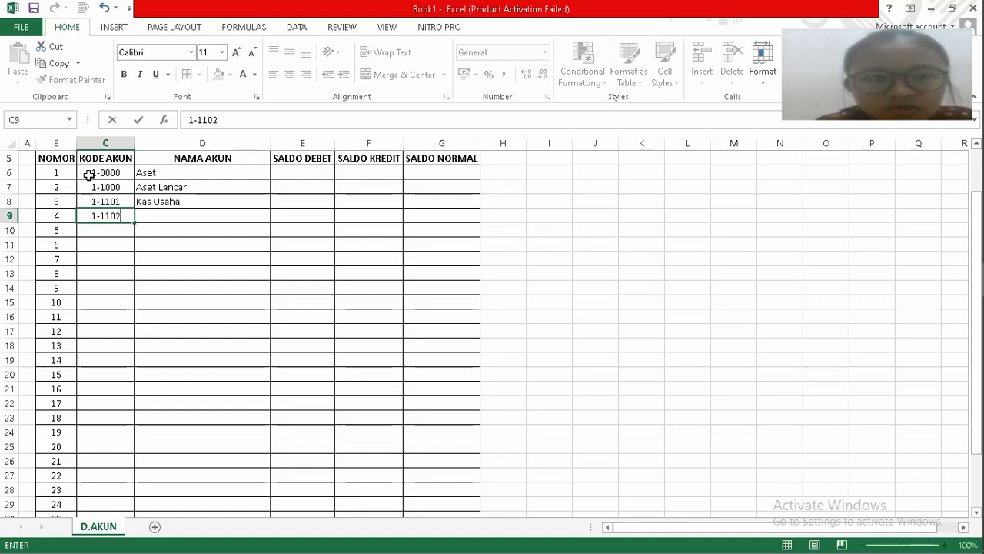
key(Right)
text(Kas )
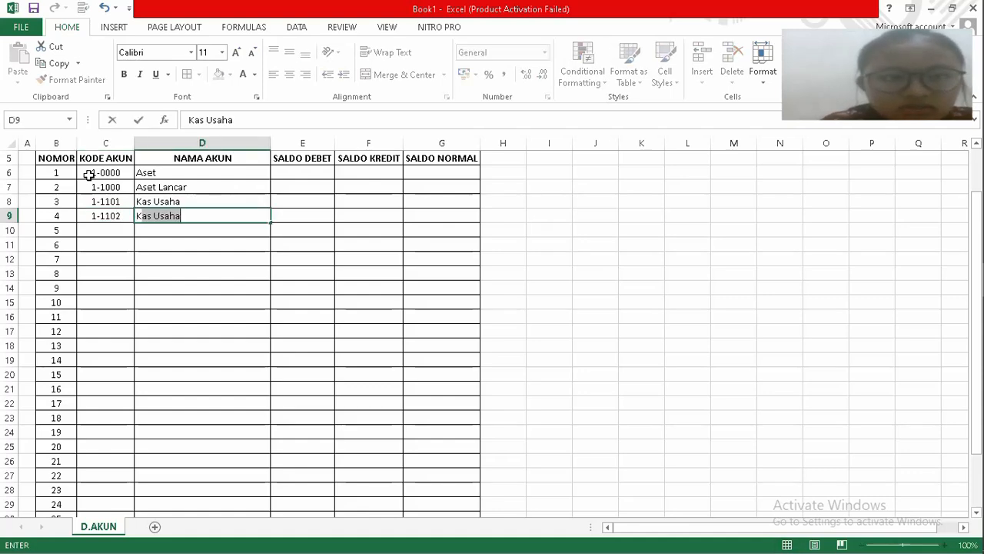
text(D)
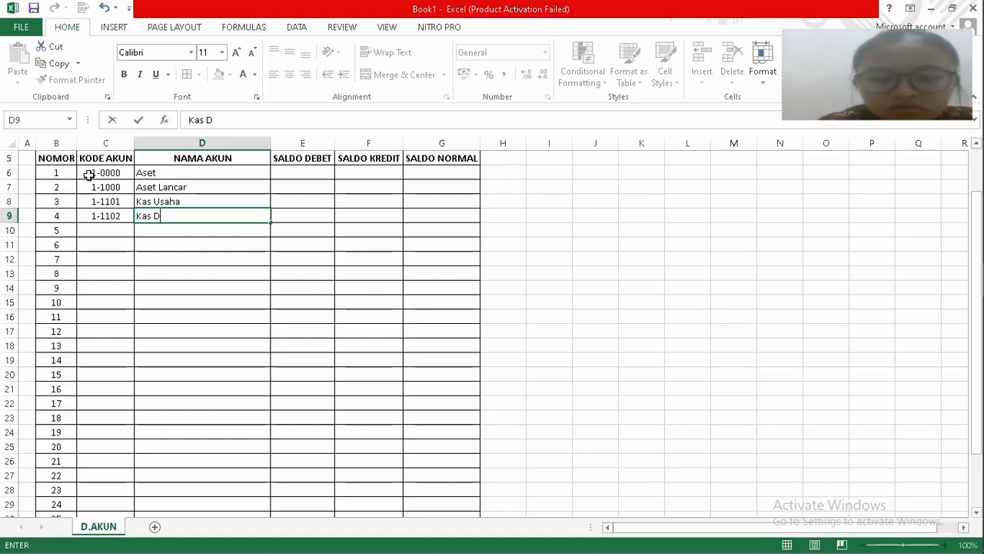
text(I)
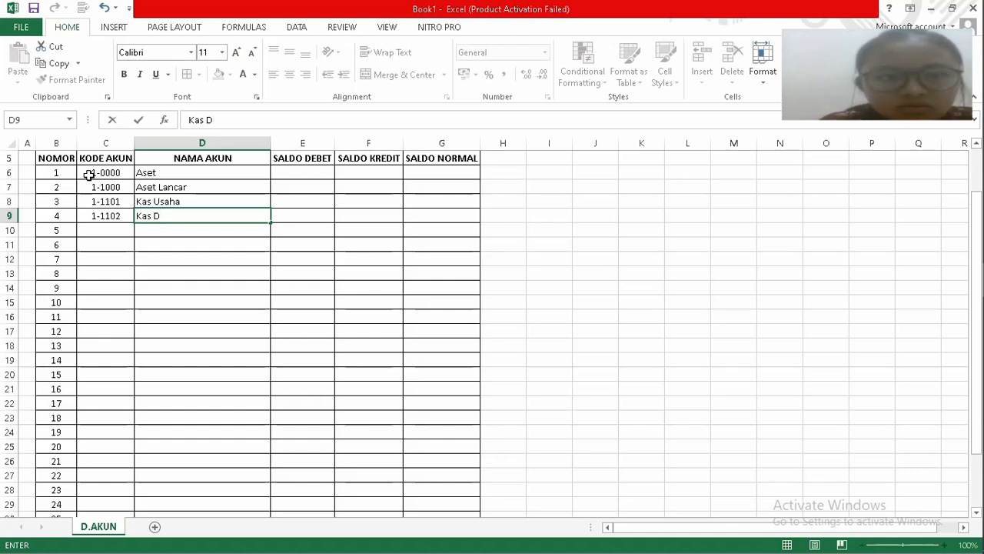
text(Bank)
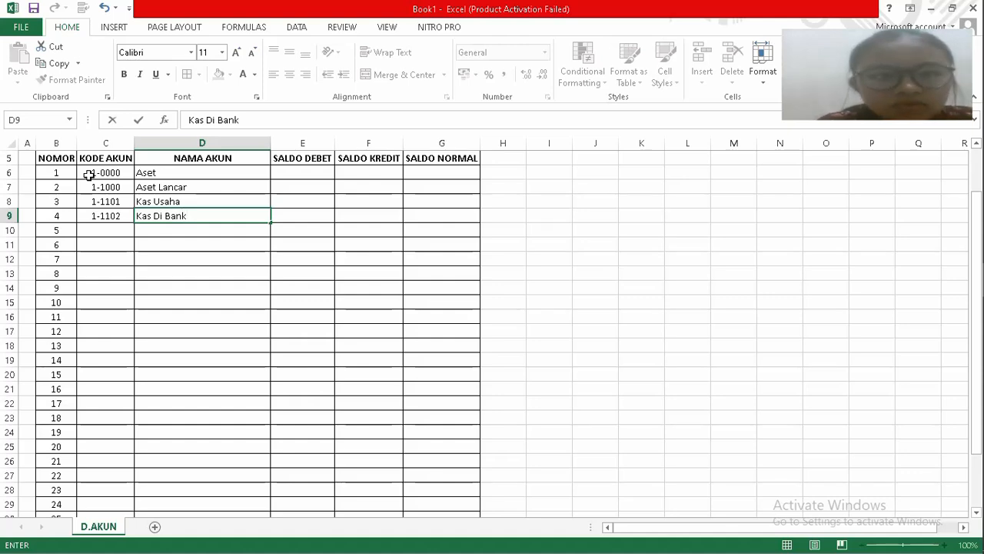
key(Return)
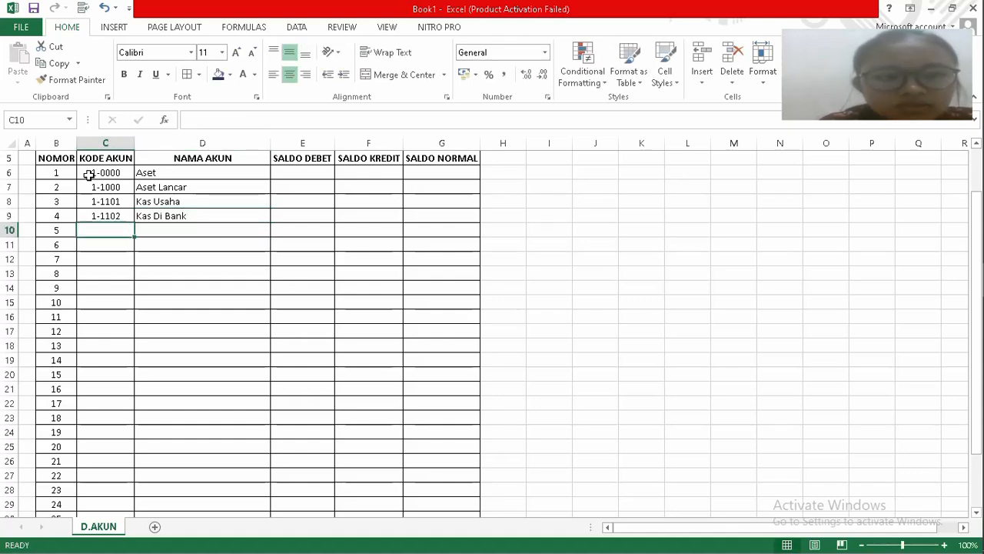
Fill row 10 with the account code 1-1103 and the account name Piutang Usaha.
text(1-1)
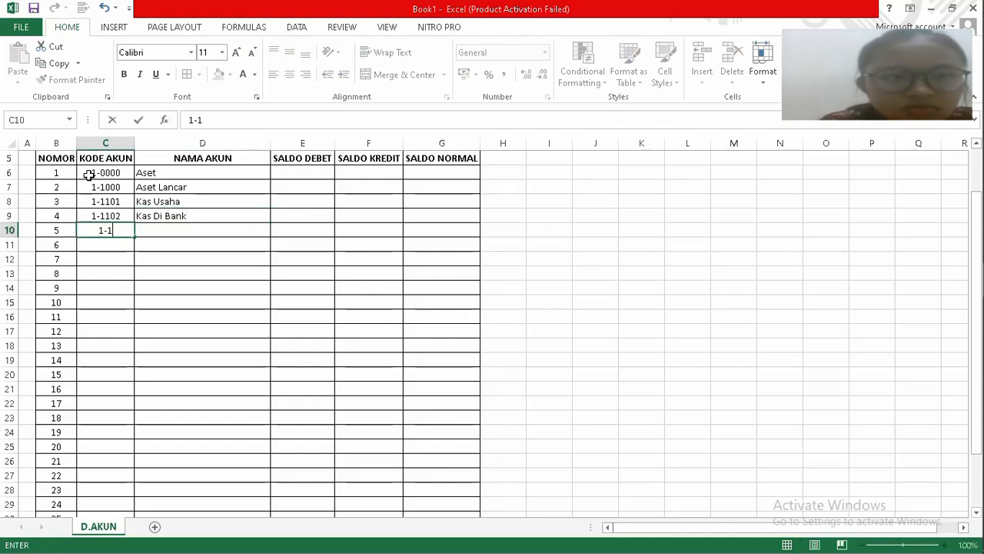
text(103)
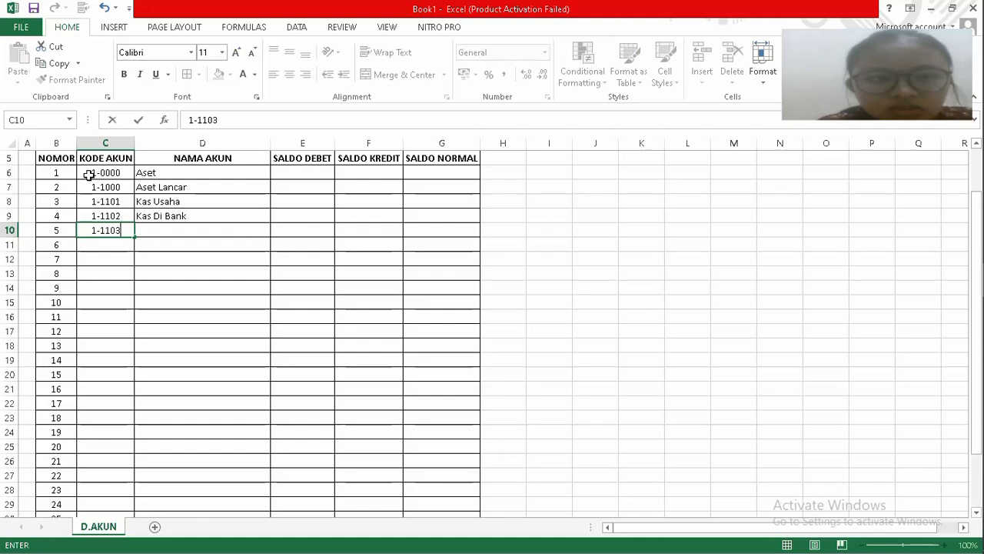
key(Tab)
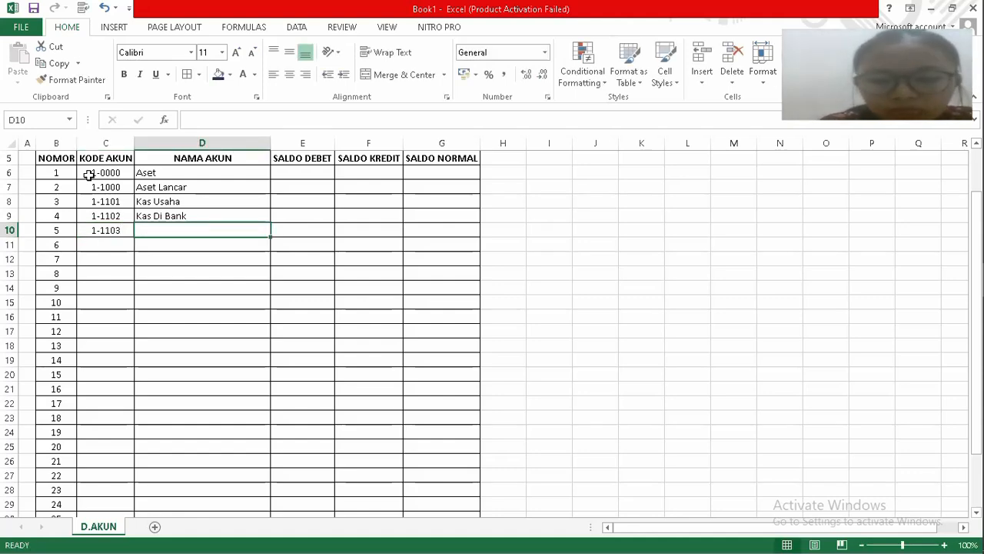
text(P)
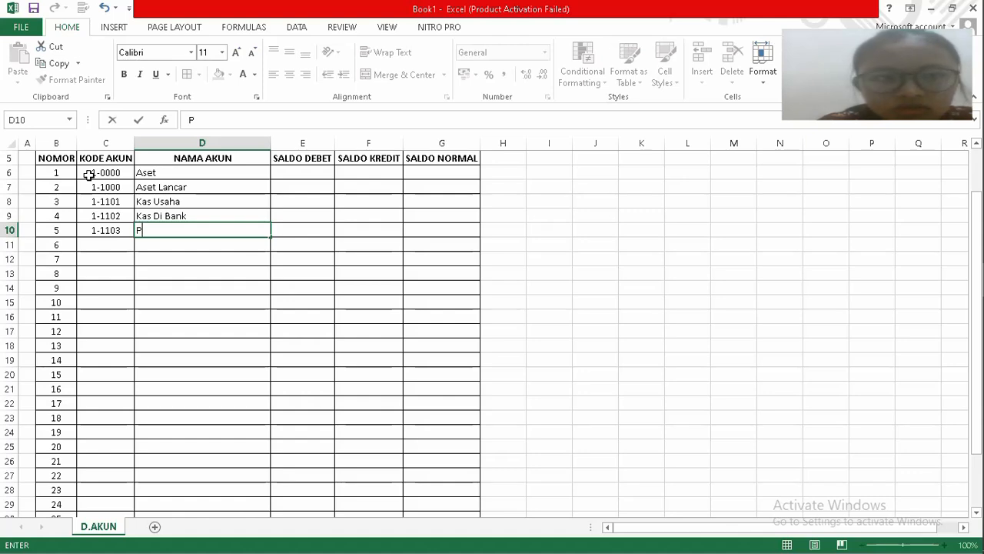
text(iutang)
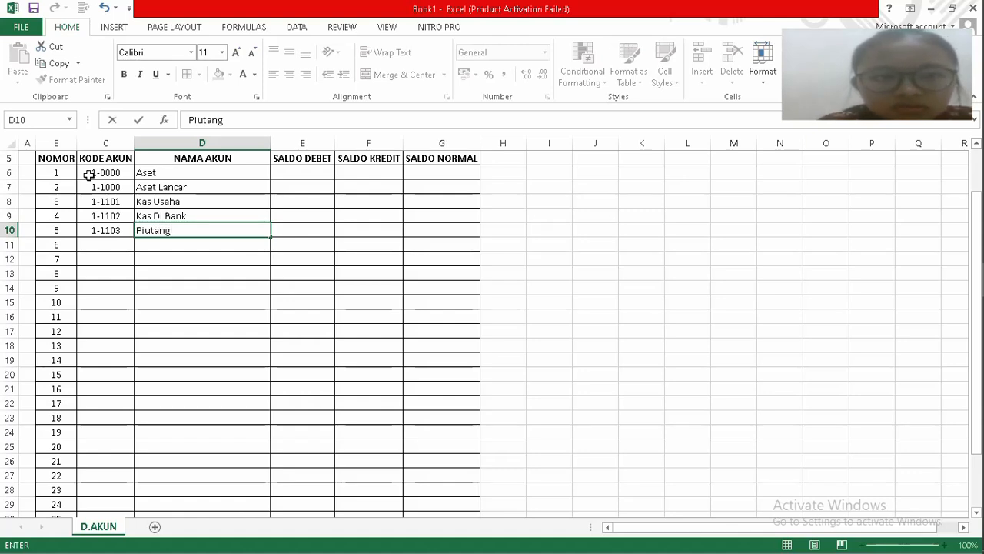
text( Us)
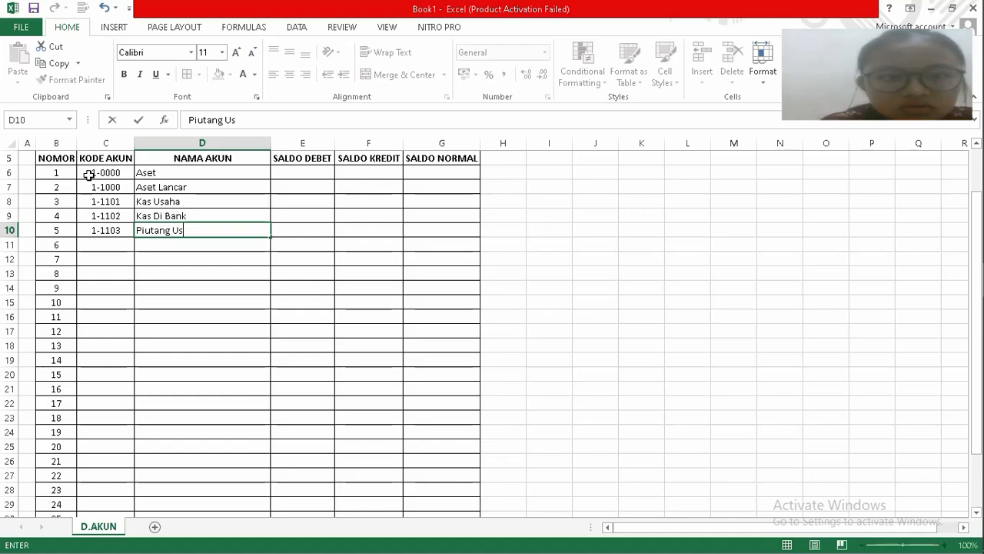
text(afa)
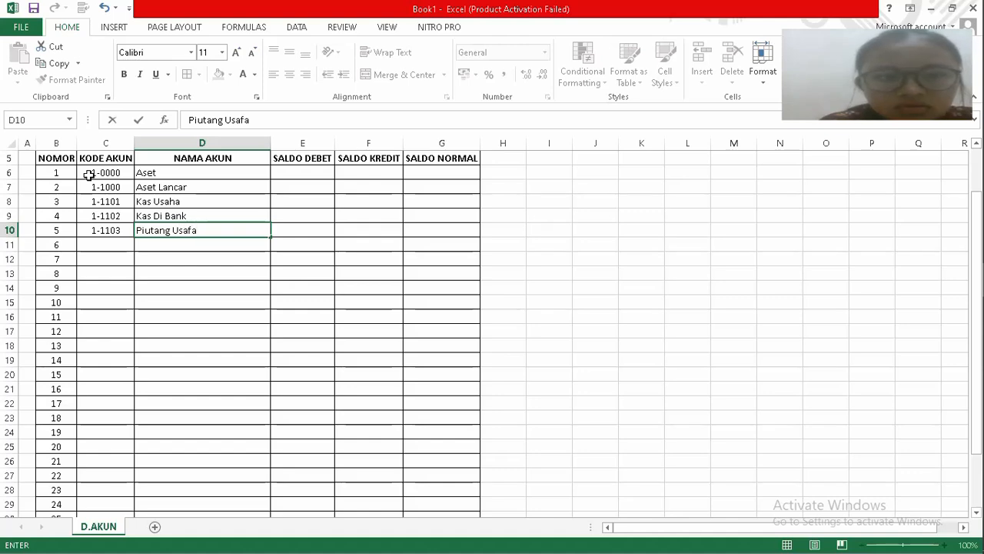
key(BackSpace)
key(BackSpace)
text(ha)
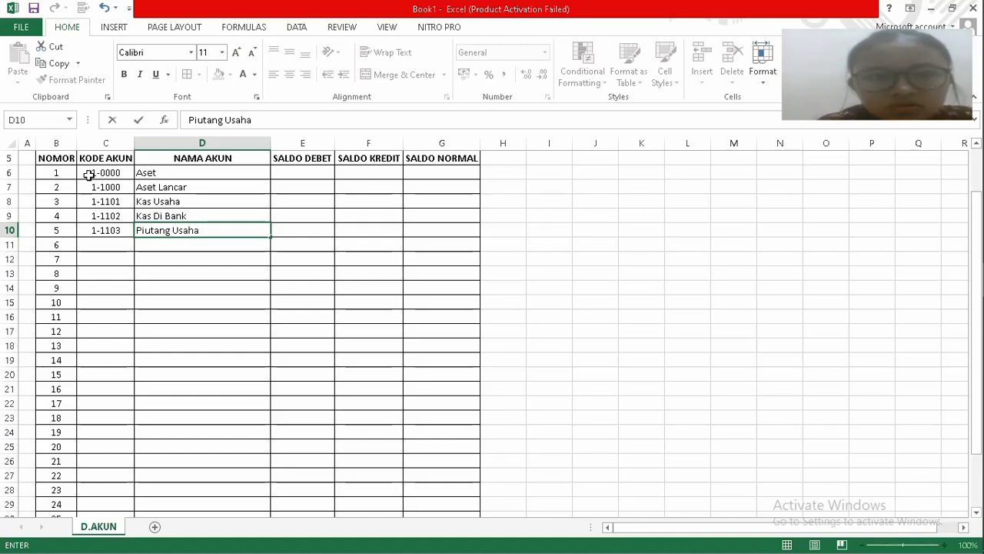
key(Return)
Enter the account code 1-1104 in C11 under KODE AKUN.
key(Left)
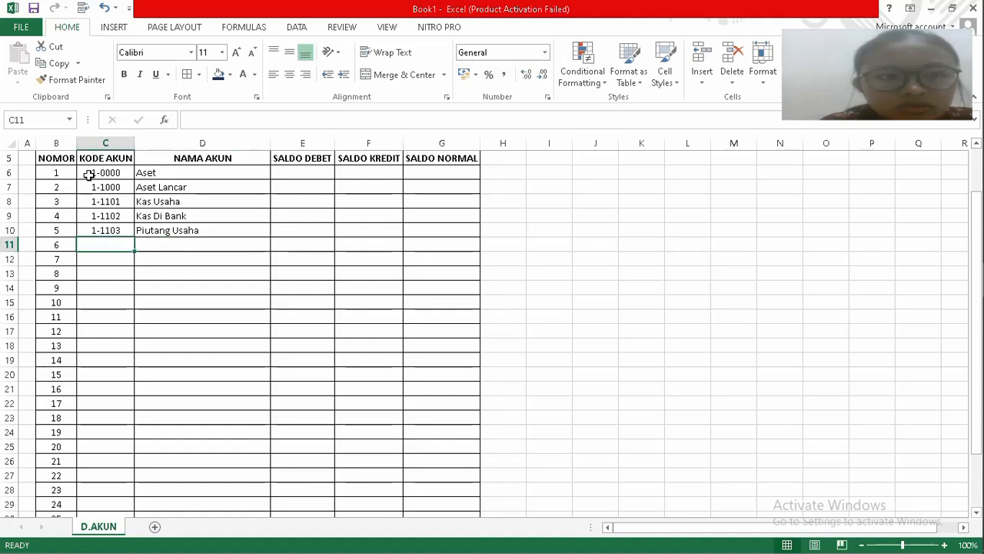
text(1-11)
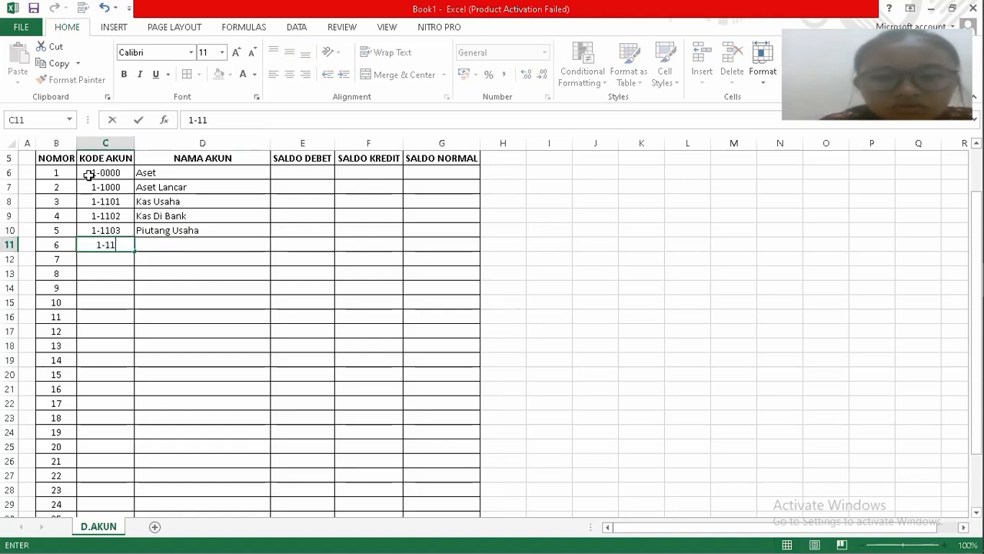
text(04)
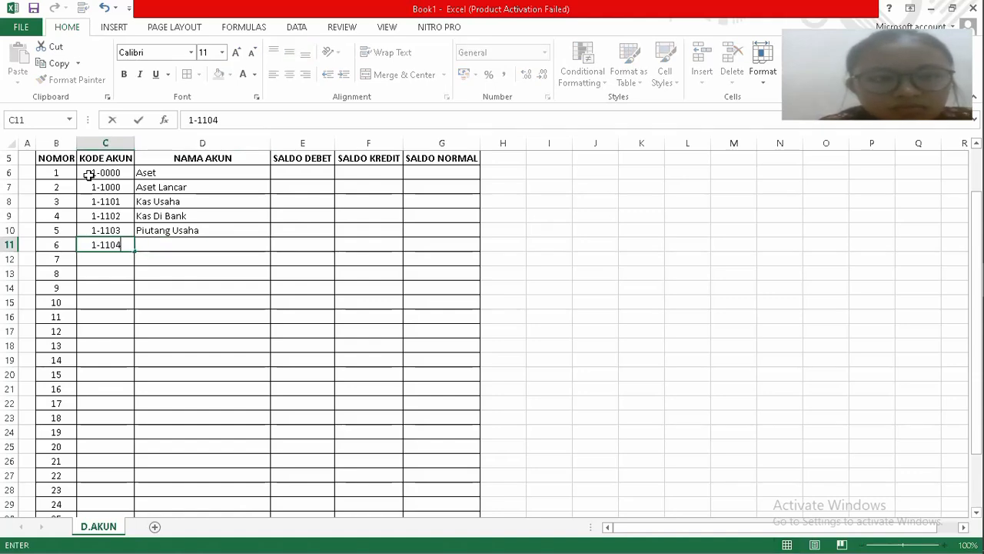
key(Right)
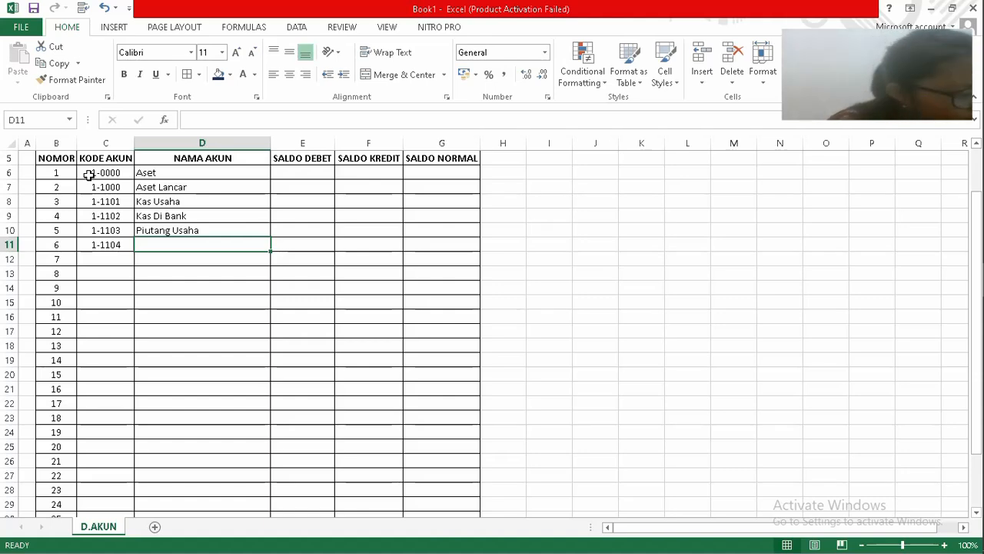
Enter the account name Sewa Ruko Dibayar Dimuka in D11 beside its code.
key(BackSpace)
text(S)
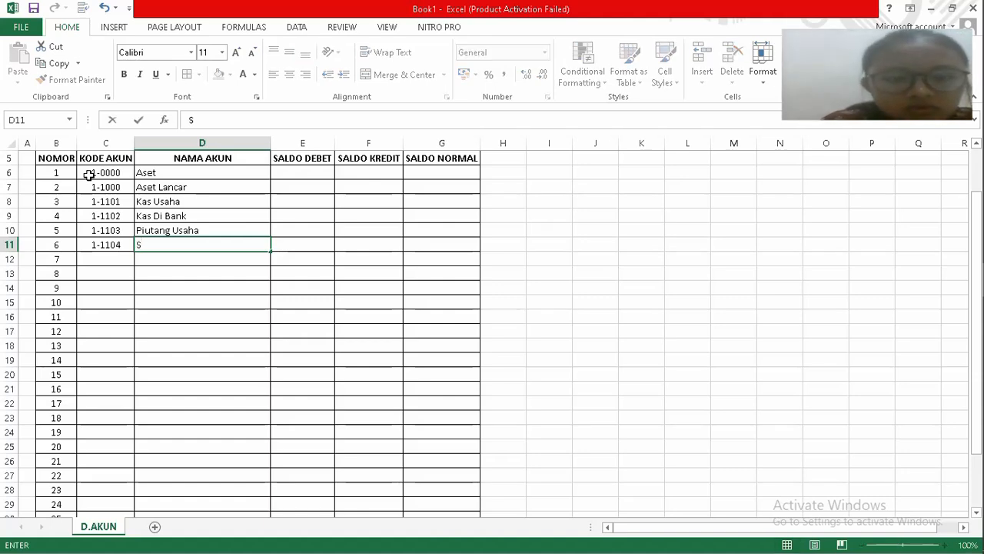
text(r)
key(BackSpace)
text(ewa)
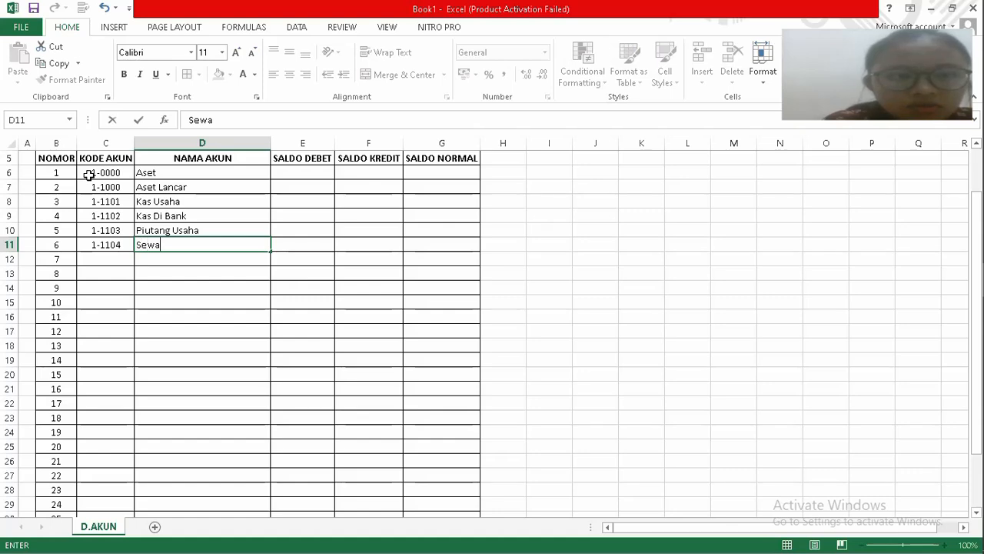
text( Ruko)
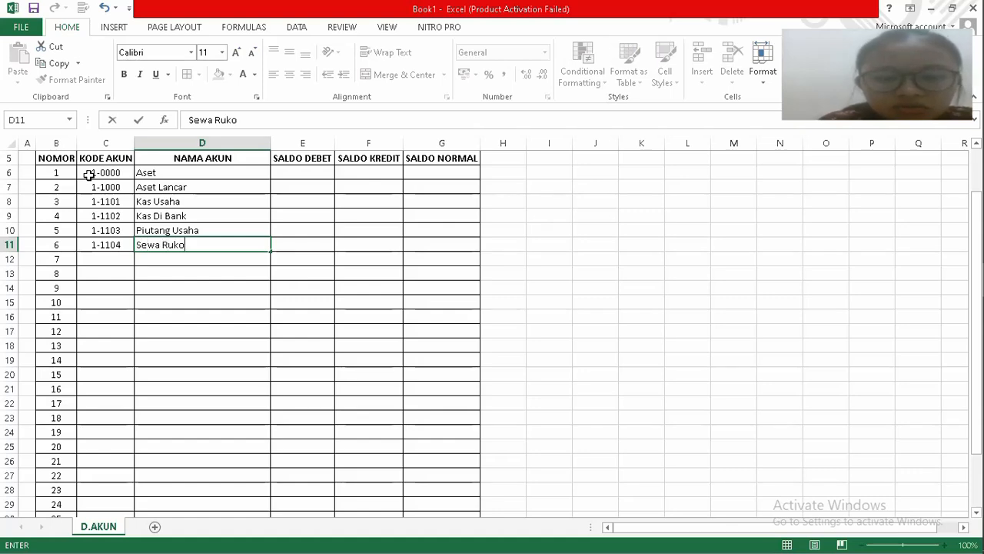
text( Diba)
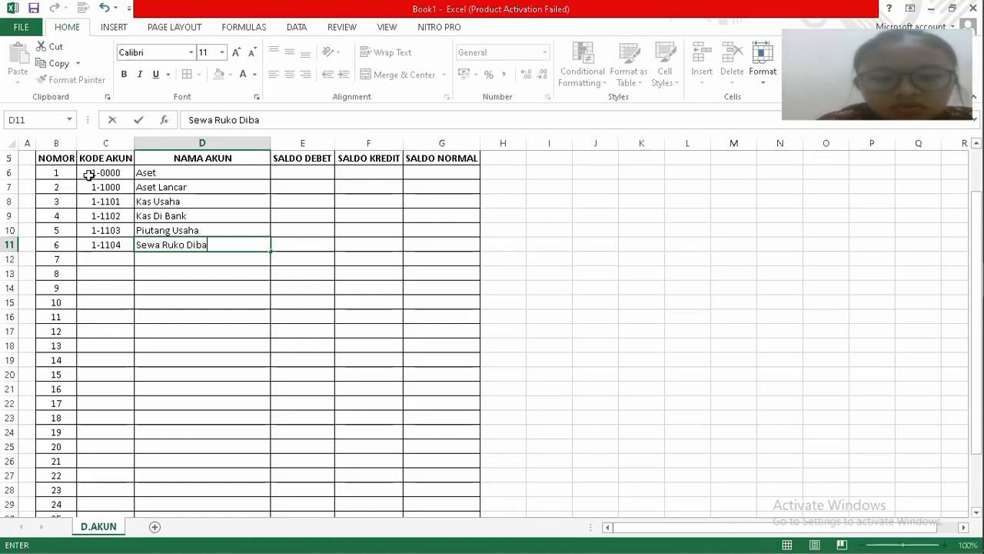
text(yar D)
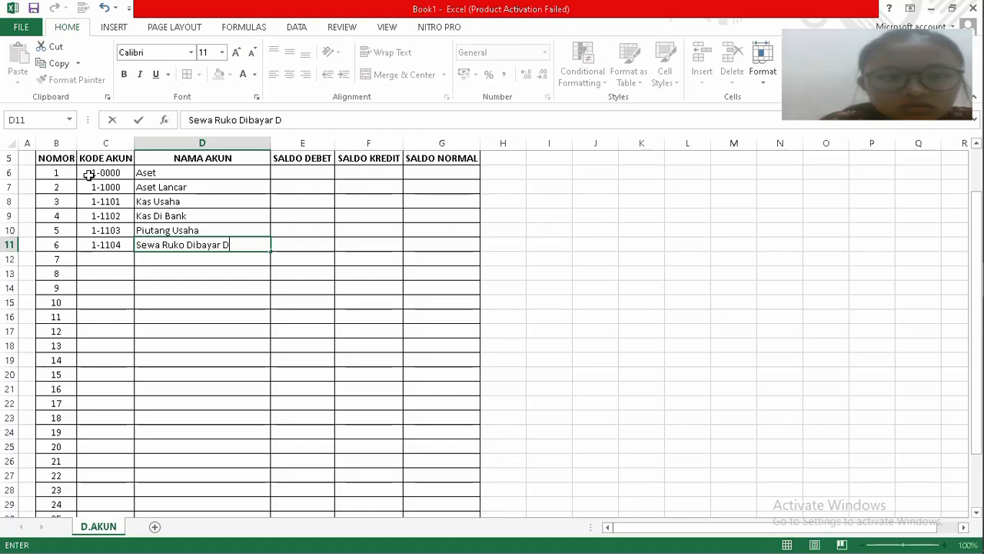
text(imuka)
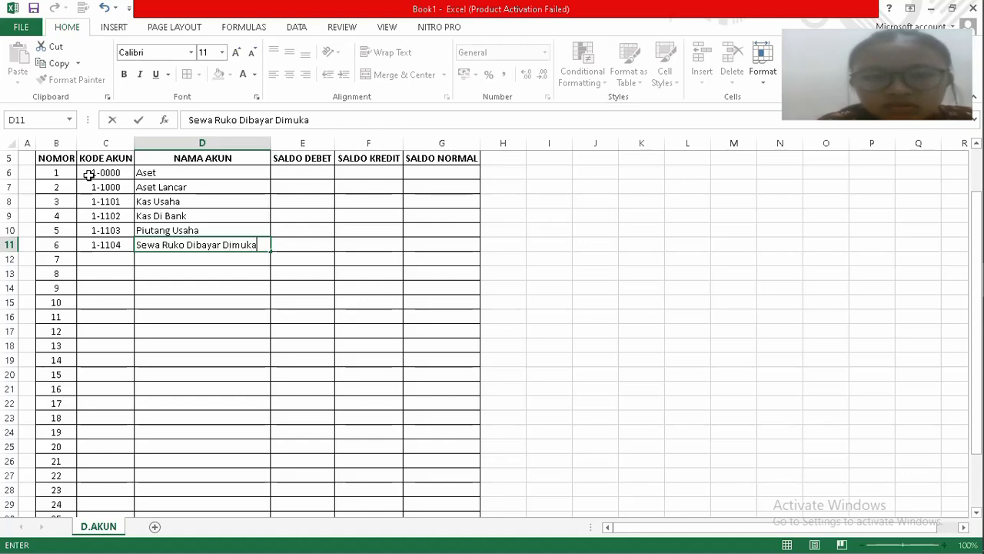
key(Return)
Enter the account code 1-1105 in C12 under KODE AKUN.
key(Left)
text(1-)
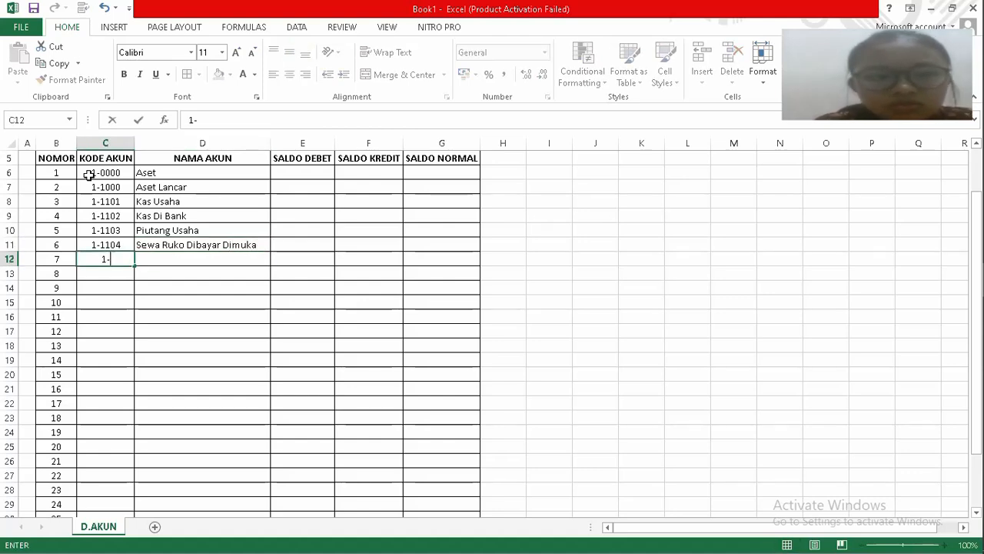
text(1105)
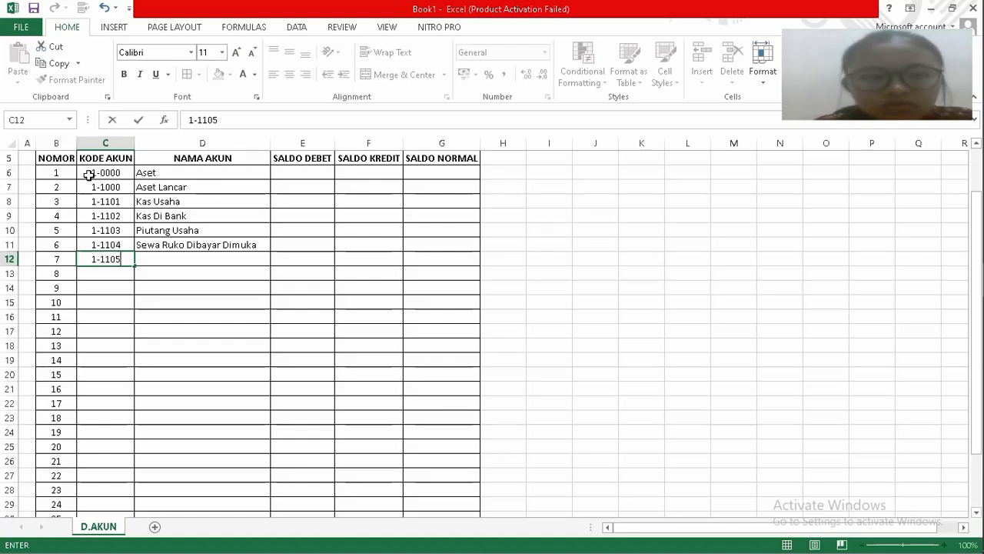
key(Right)
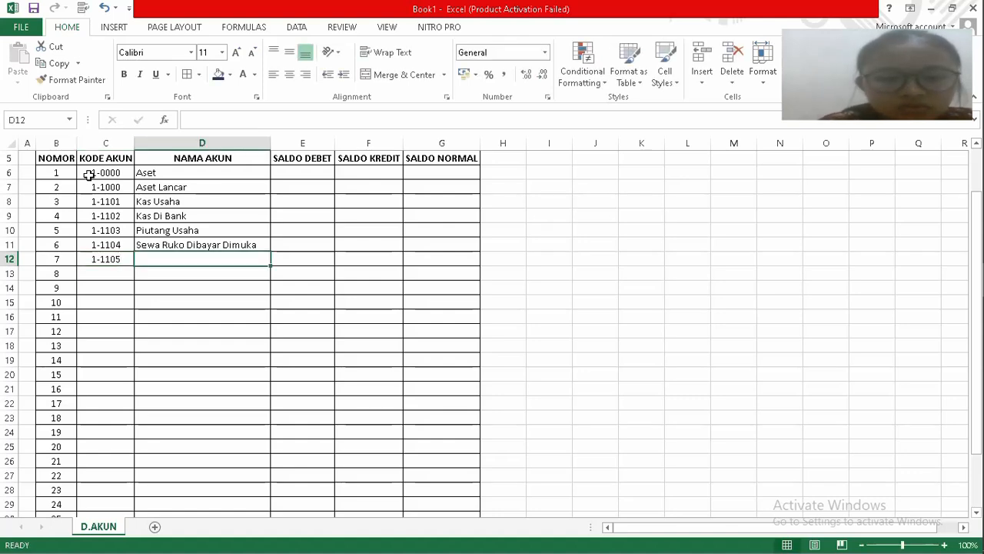
Enter the account name Persediaan Barang in D12 beside the code 1-1105.
text(Prse)
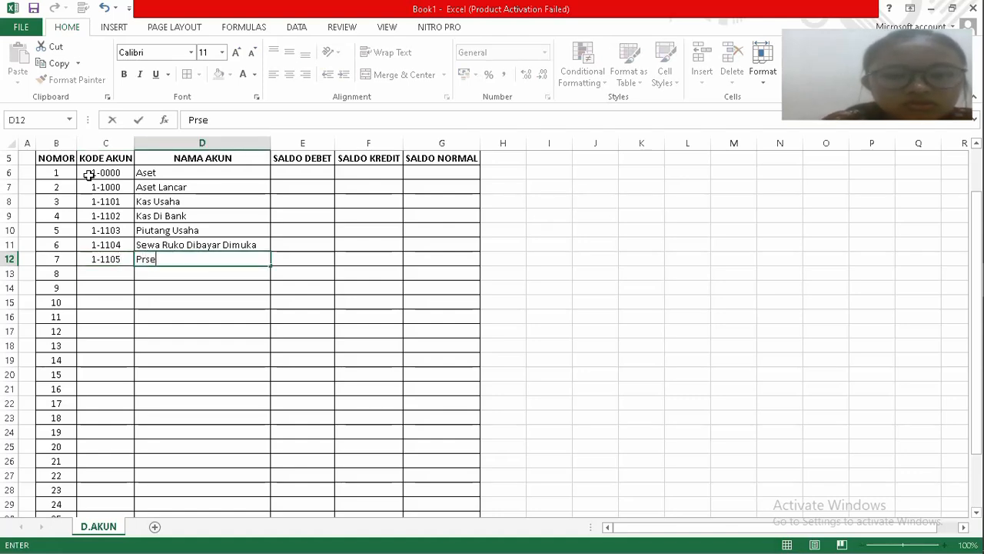
key(BackSpace)
key(BackSpace)
text(erse)
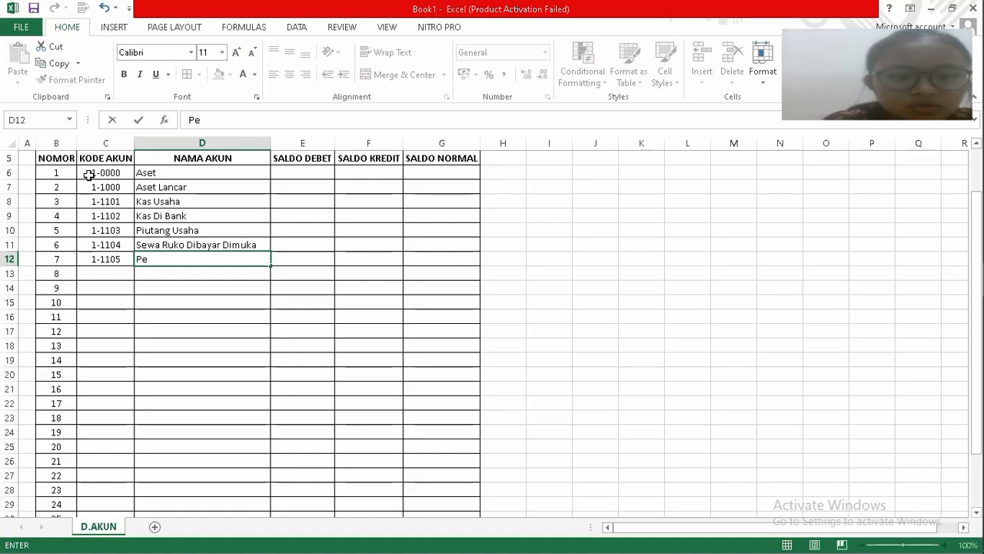
text(diaam)
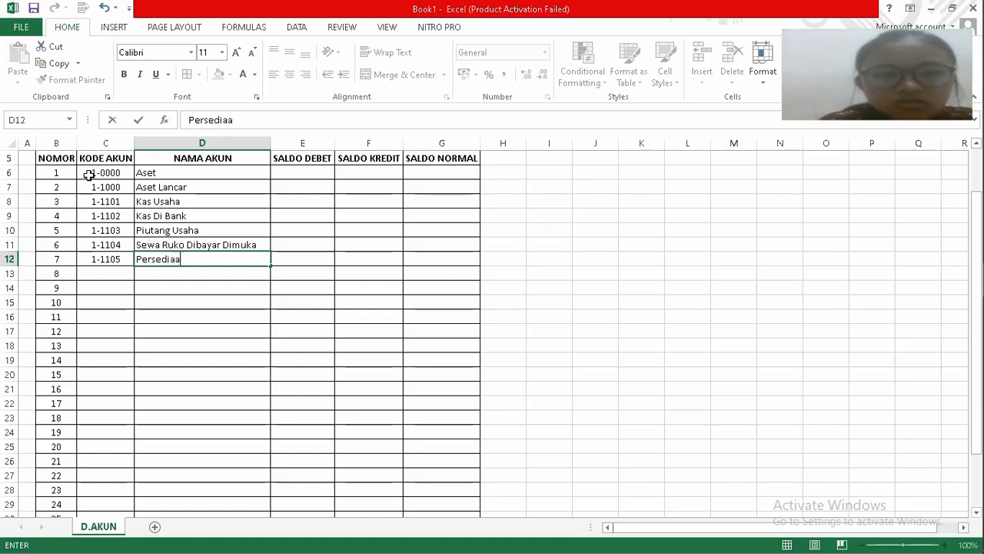
key(BackSpace)
key(BackSpace)
text(aN)
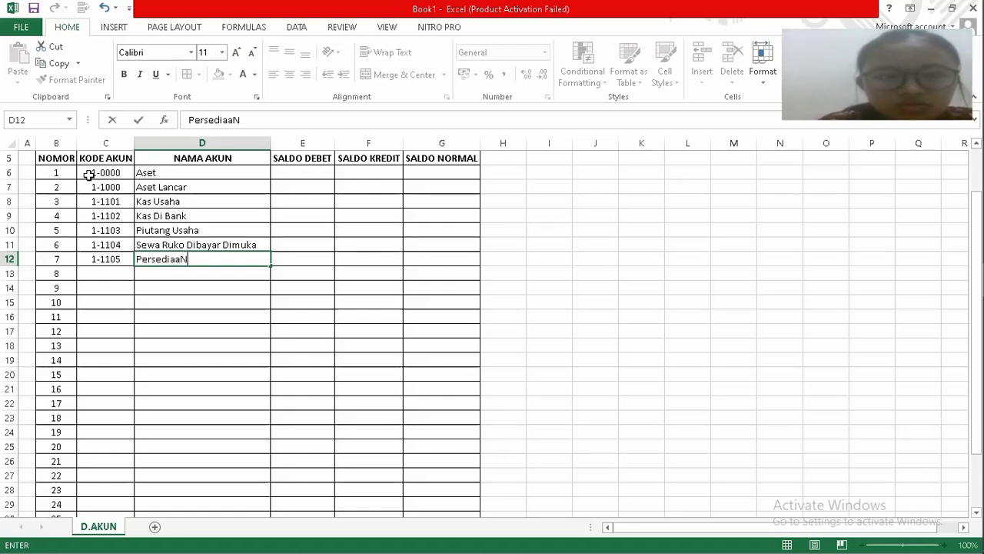
key(BackSpace)
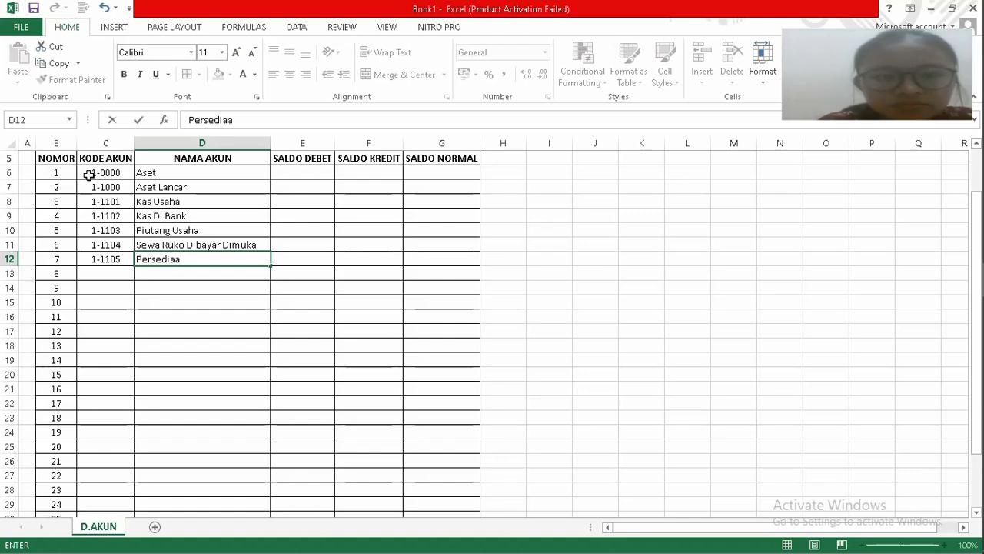
text(n BA)
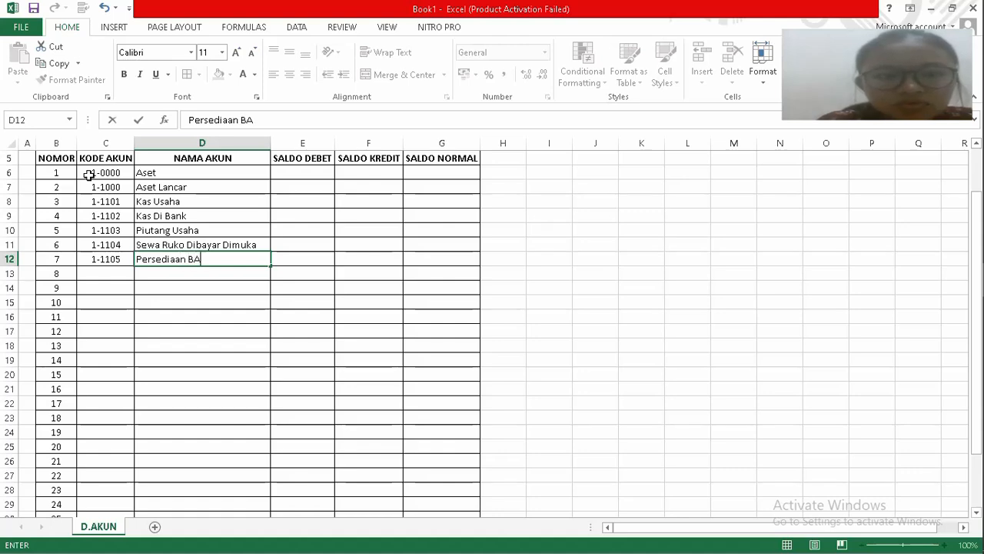
key(BackSpace)
text(ra)
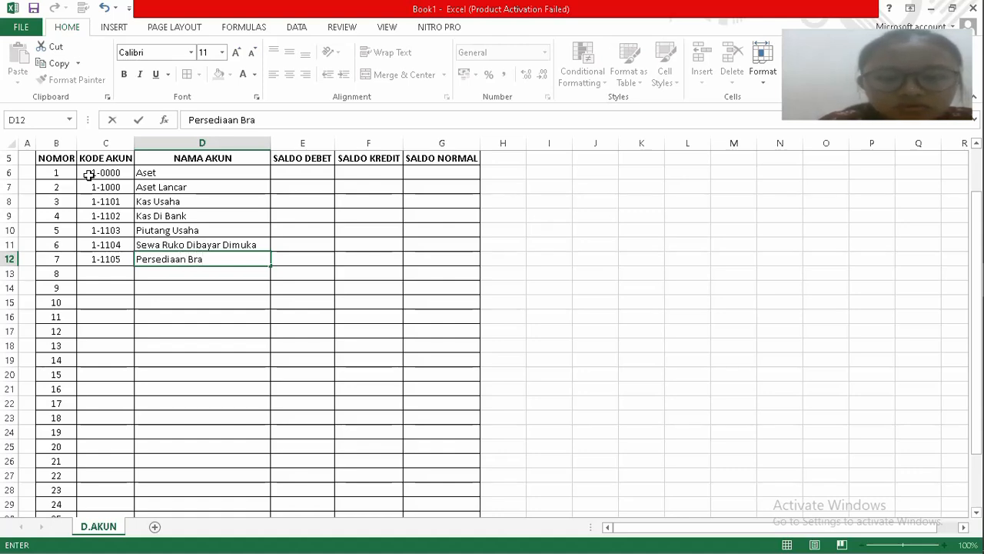
key(BackSpace)
key(BackSpace)
text(arang)
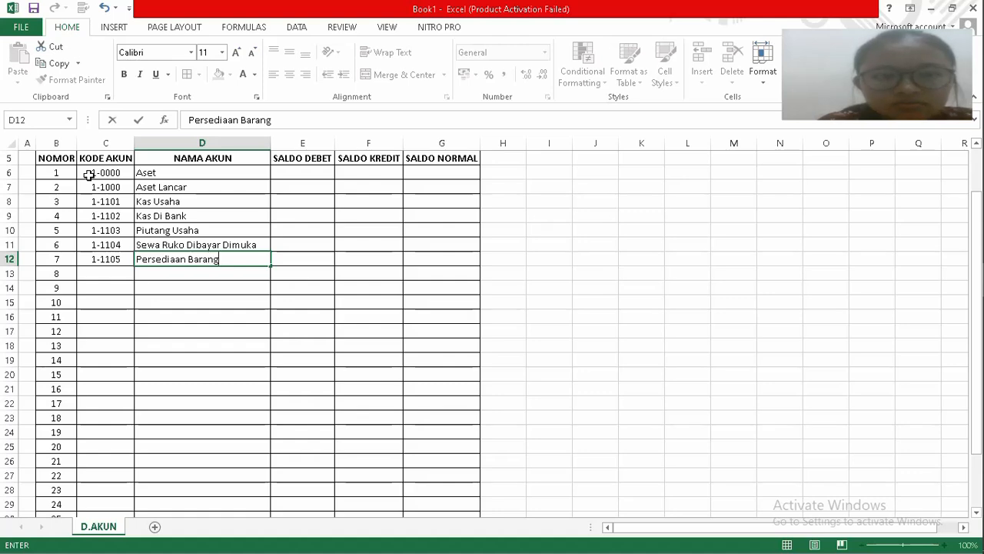
key(Return)
Fill row 13 with the account code 1-1106 and the account name Perlengkapan Toko.
text(1)
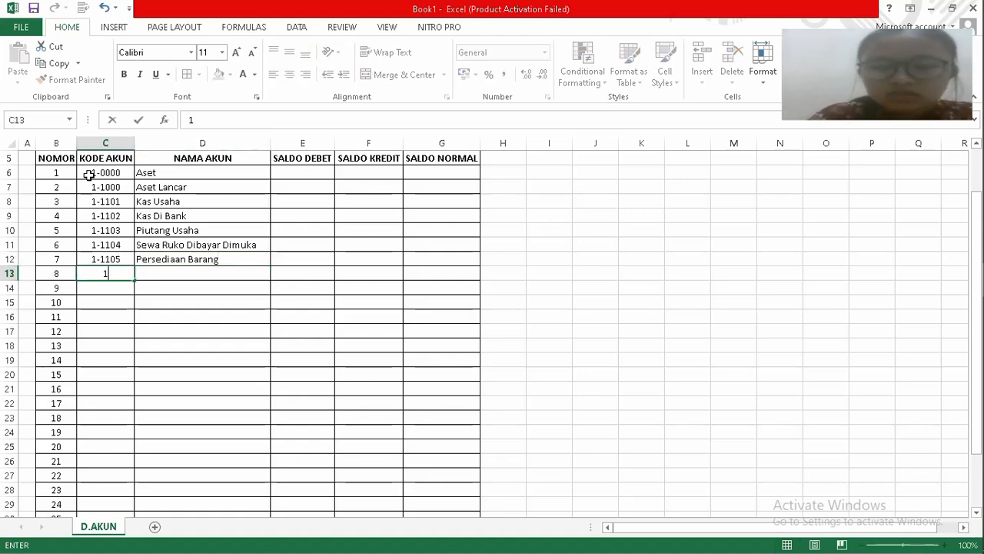
text(-110)
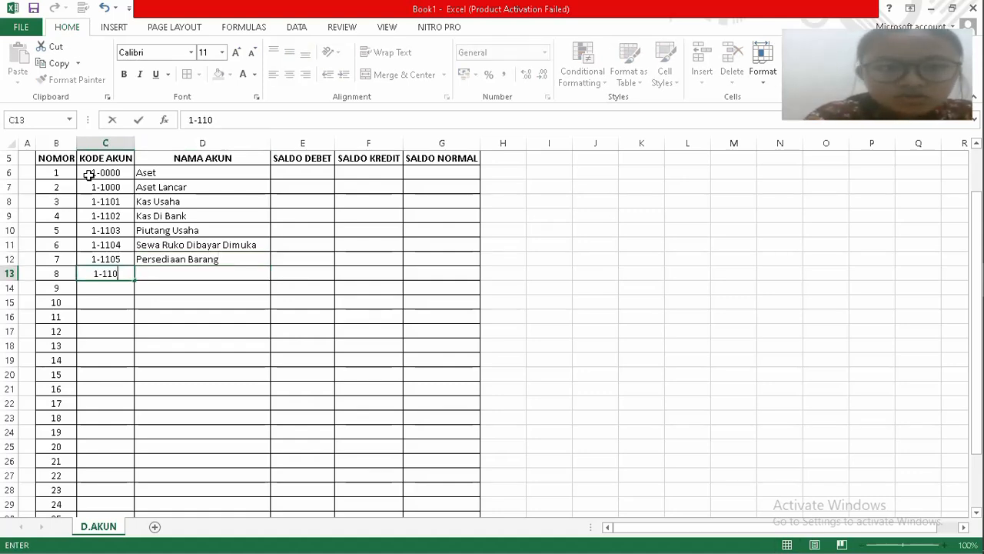
text(6)
key(Tab)
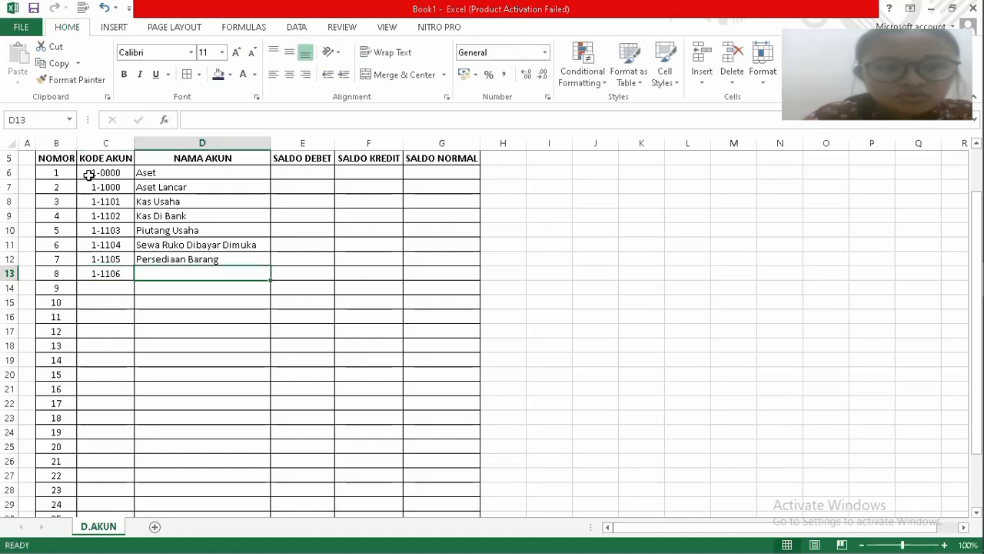
text(Pe)
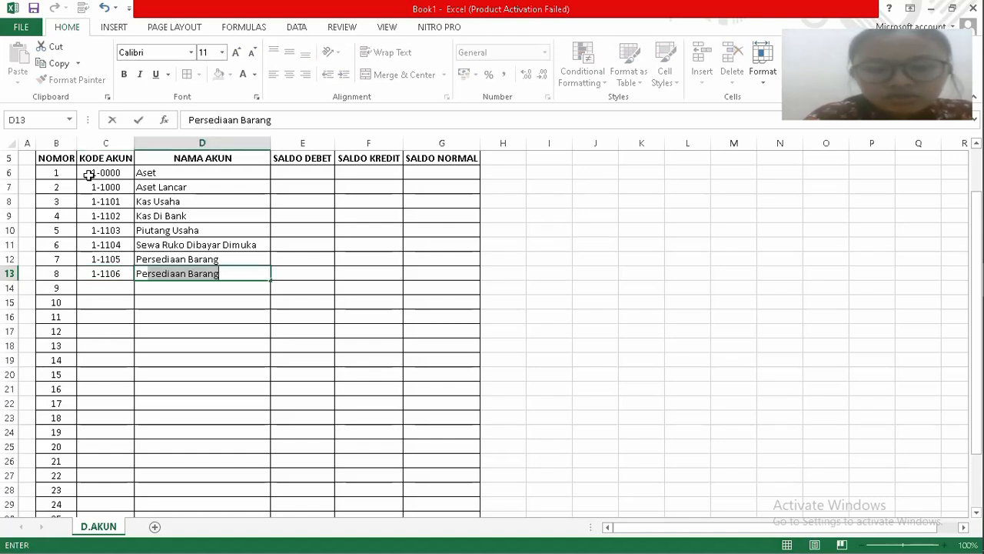
text(rlengkapa)
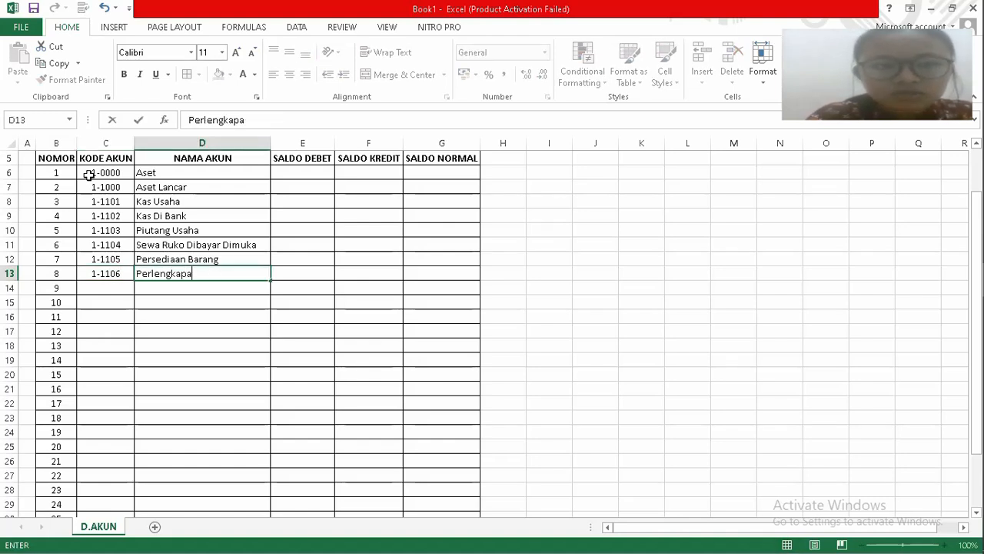
text(n Toko)
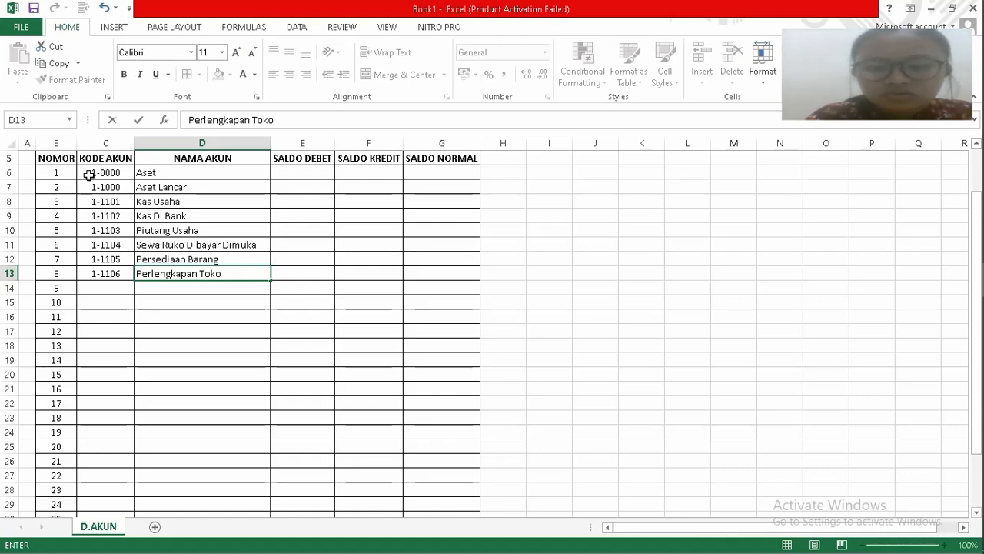
key(Return)
Try to enter the account code 1-2000 in C14 under KODE AKUN.
key(Left)
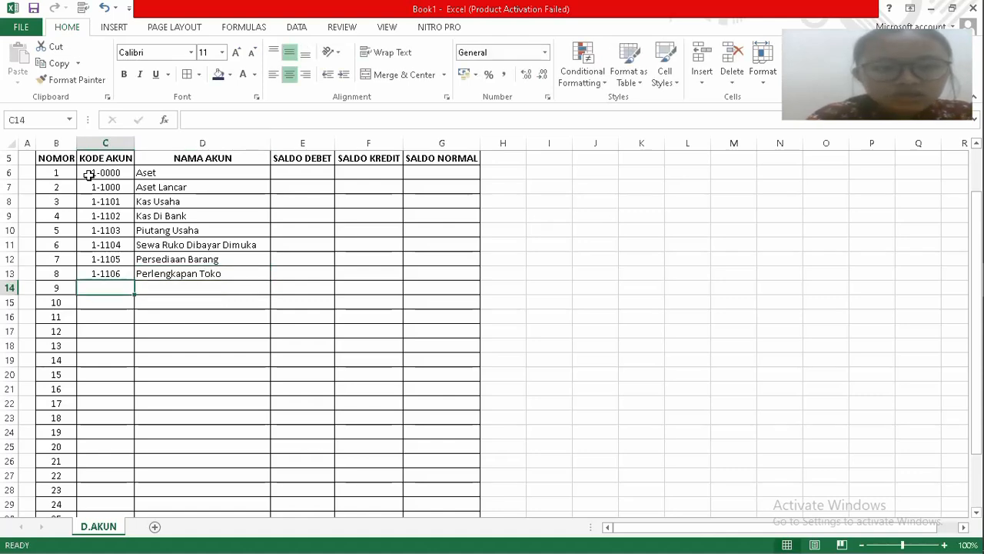
text(1-1)
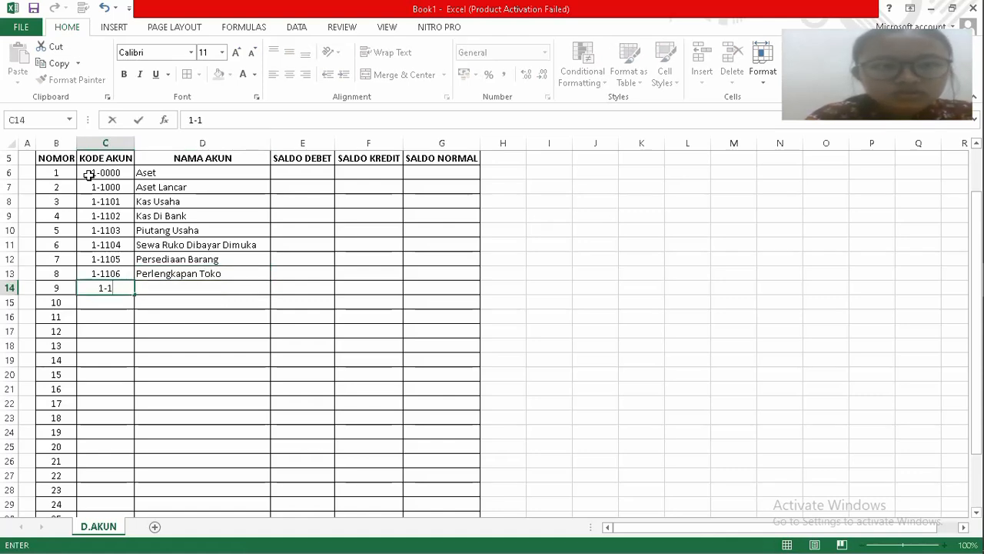
key(BackSpace)
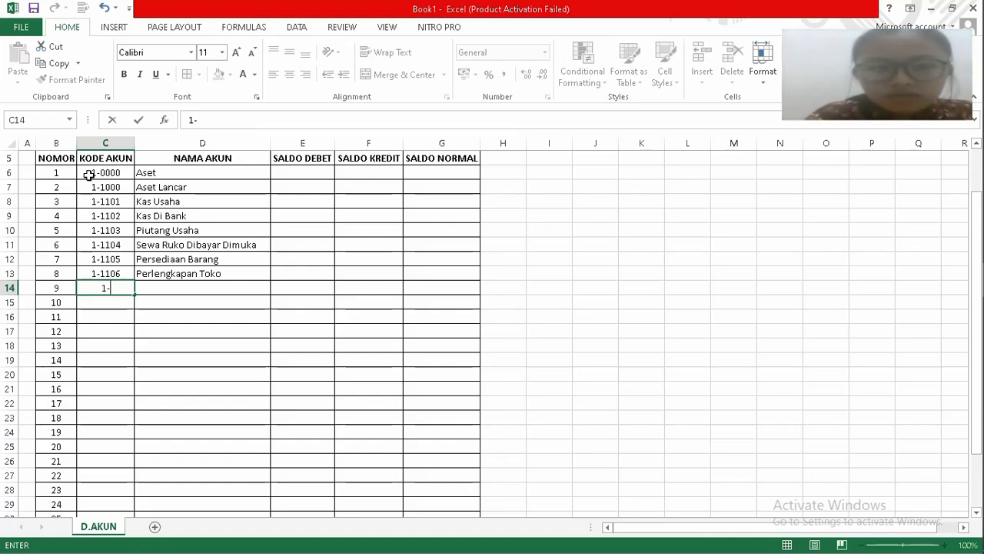
text(2000)
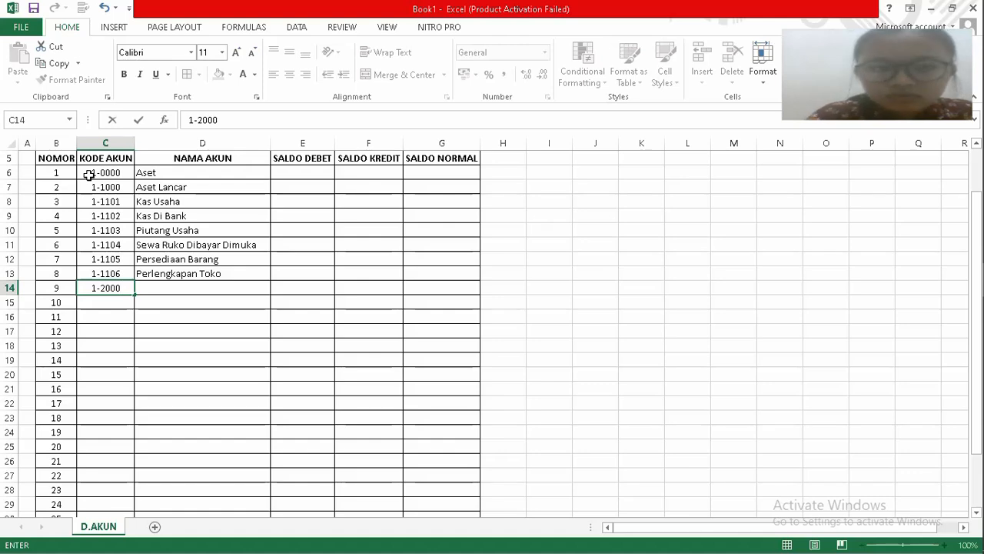
key(Tab)
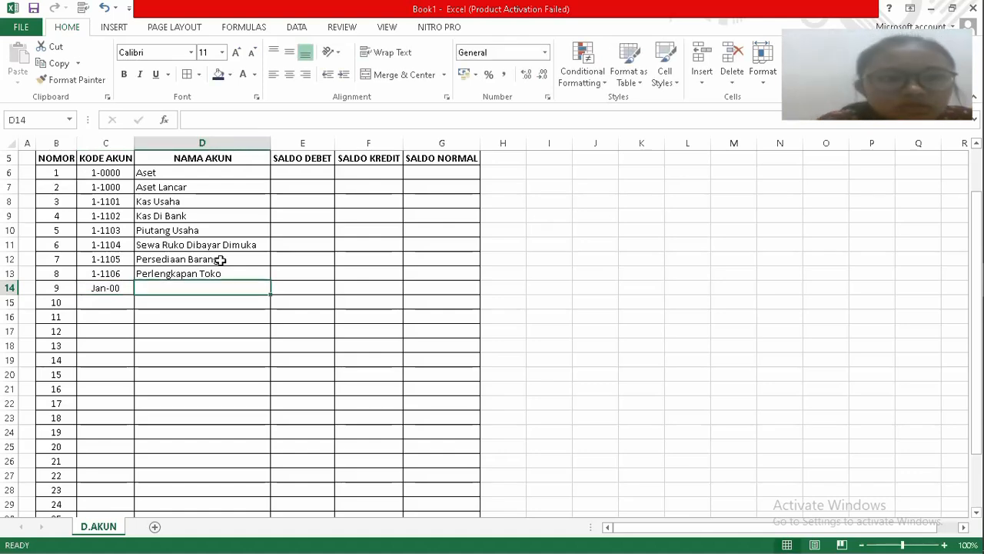
Format the whole KODE AKUN and NAMA AKUN columns, C and D, as Text.
click(111, 144)
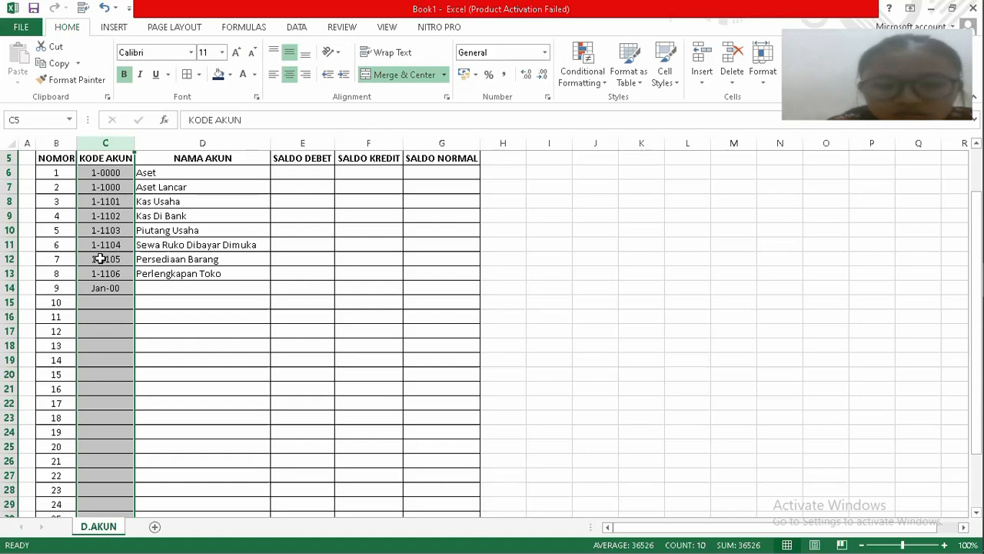
drag(93, 144, 198, 149)
right_click(198, 150)
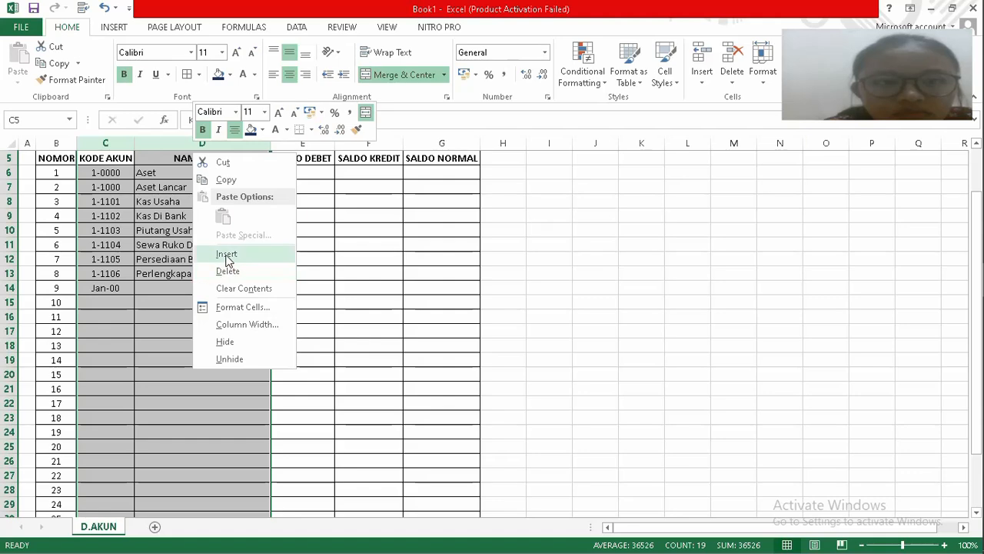
click(225, 312)
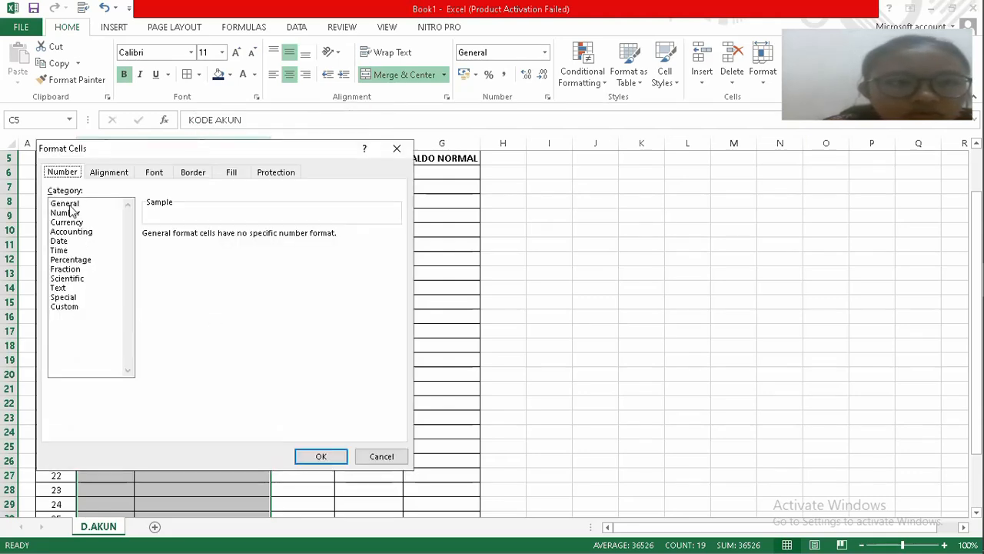
click(69, 204)
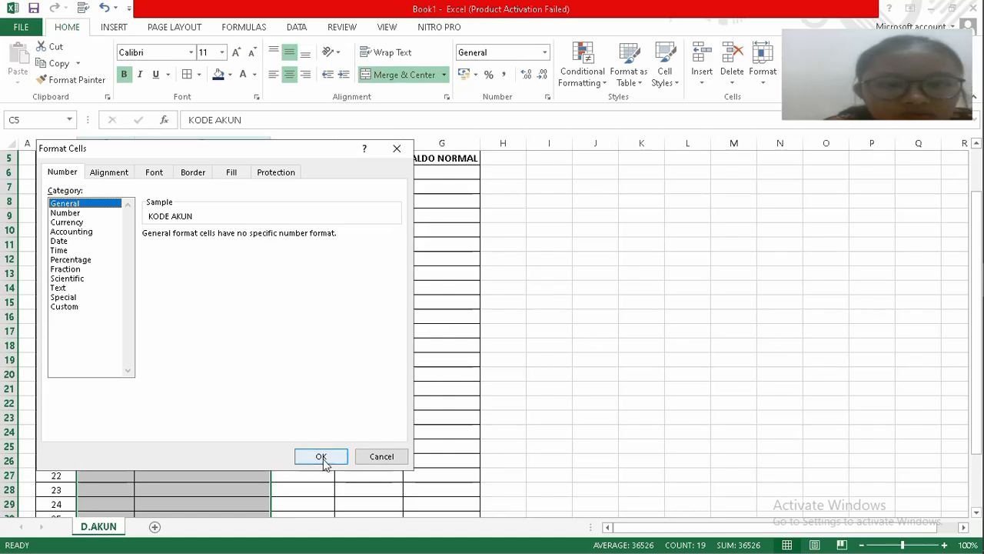
click(60, 289)
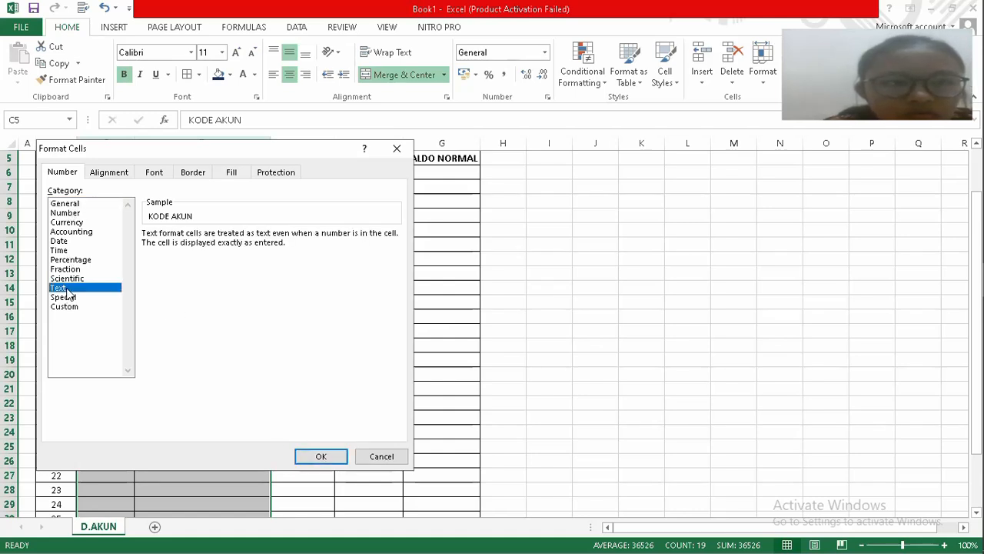
click(318, 457)
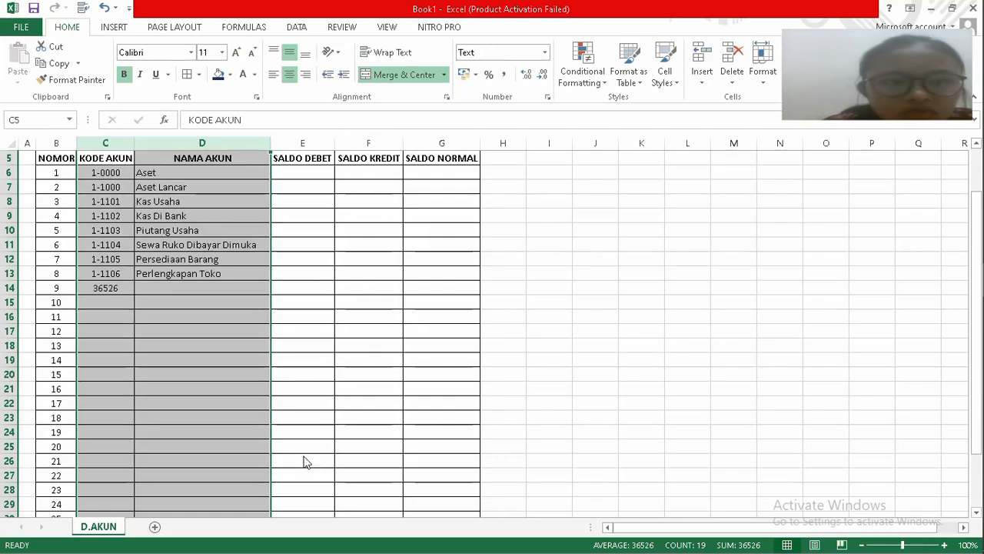
Replace the content of C14 with the account code 1-2000.
click(116, 289)
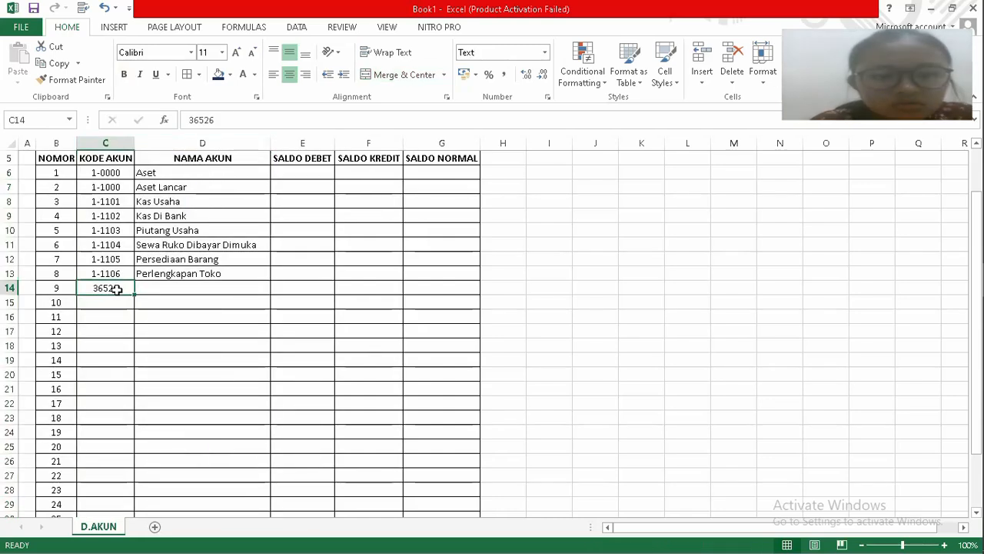
text(1-11)
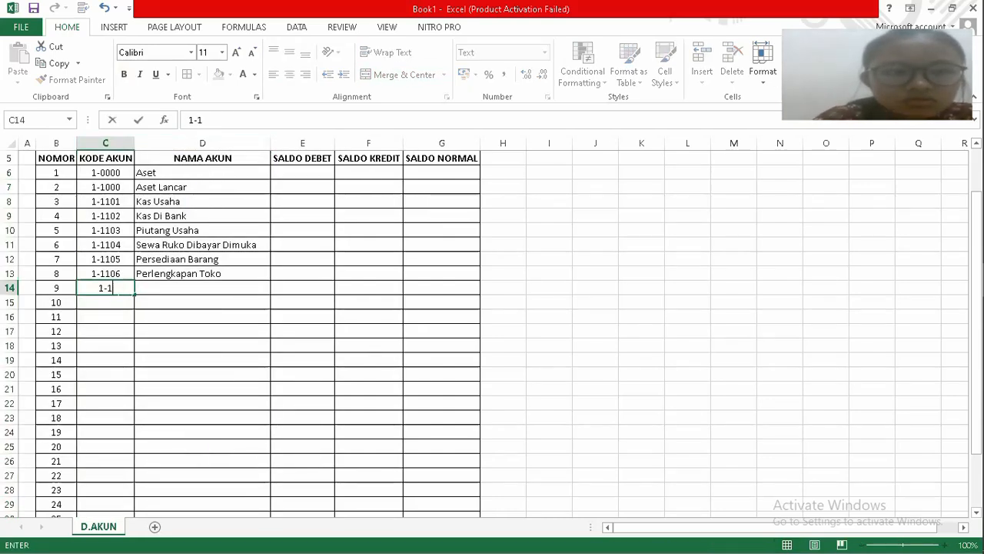
key(BackSpace)
key(BackSpace)
text(2000)
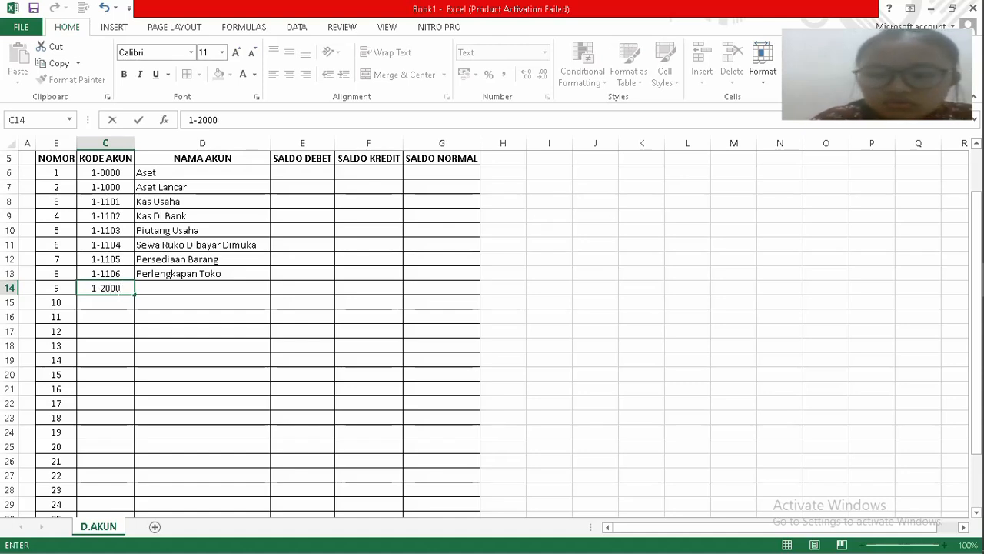
key(Return)
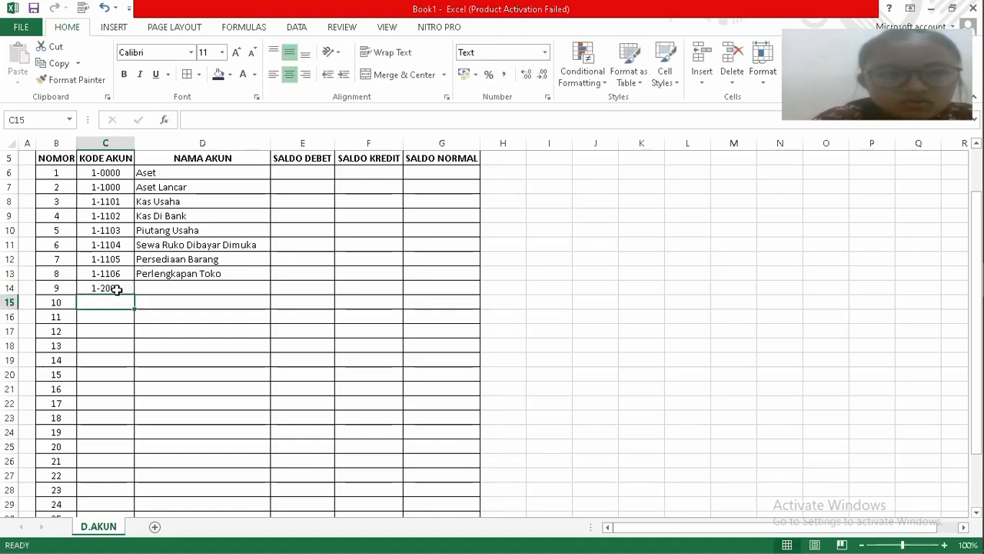
Enter the account name Aset Tetap in D14 beside its code.
key(Right)
key(Up)
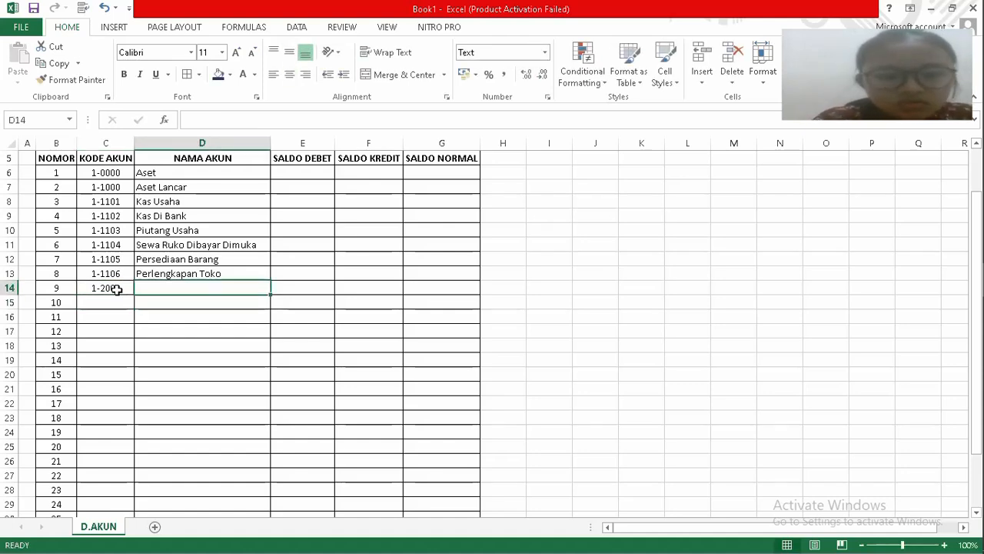
text(Ase)
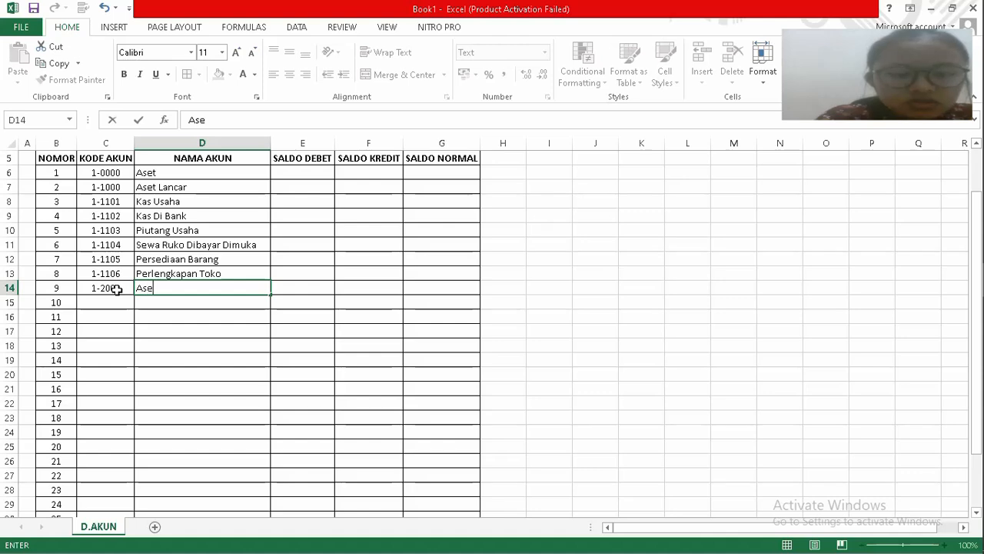
text(t T)
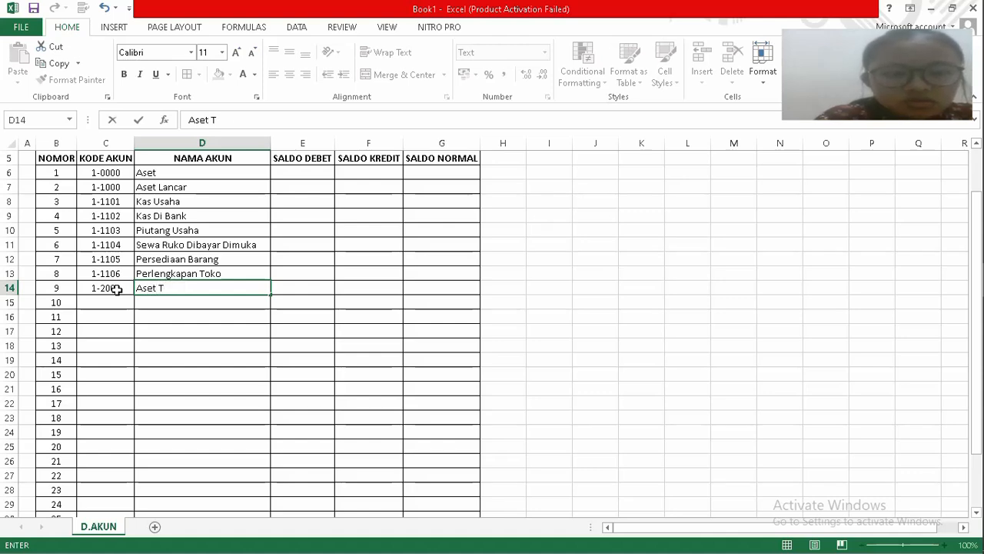
text(etap)
key(Return)
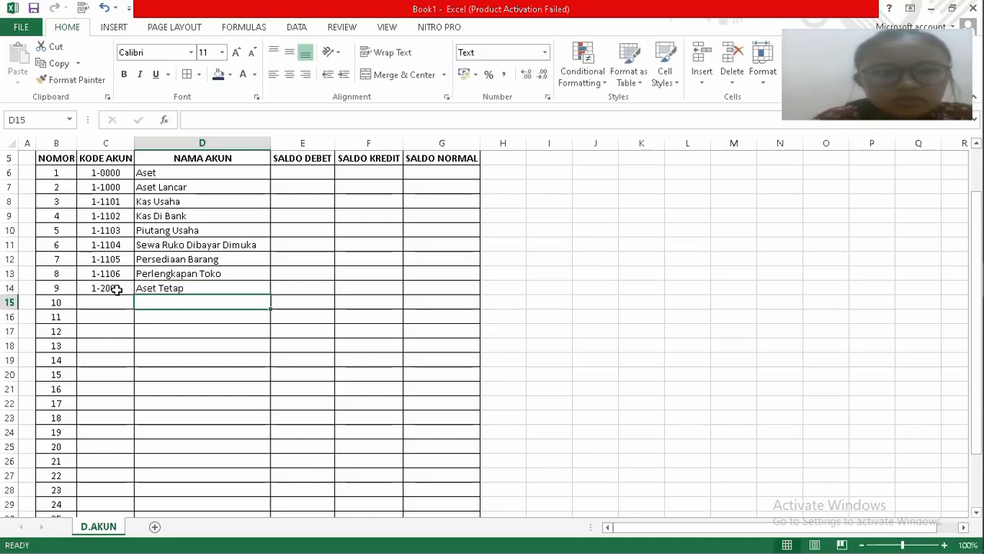
Enter the account code 1-2101 in C15 under KODE AKUN.
key(Left)
text(1-)
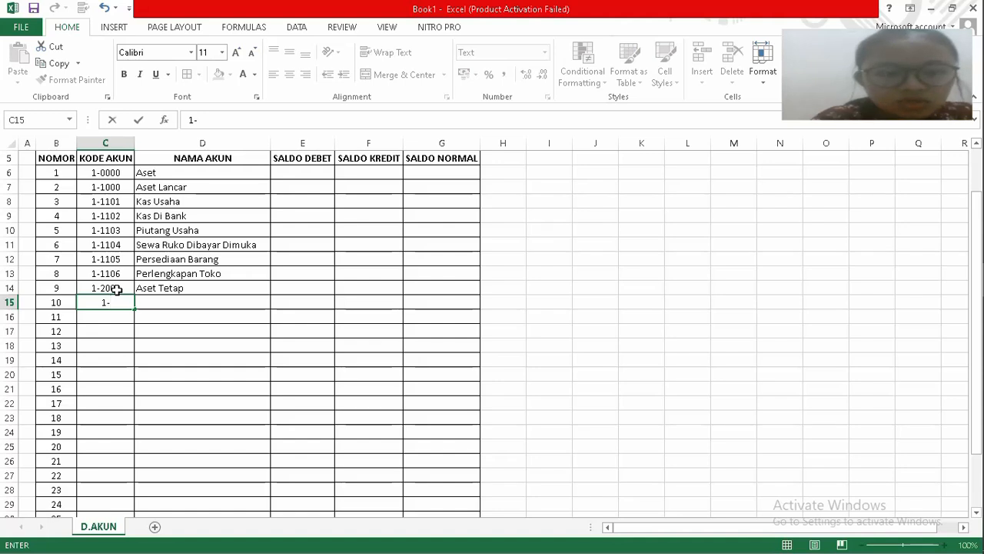
text(2)
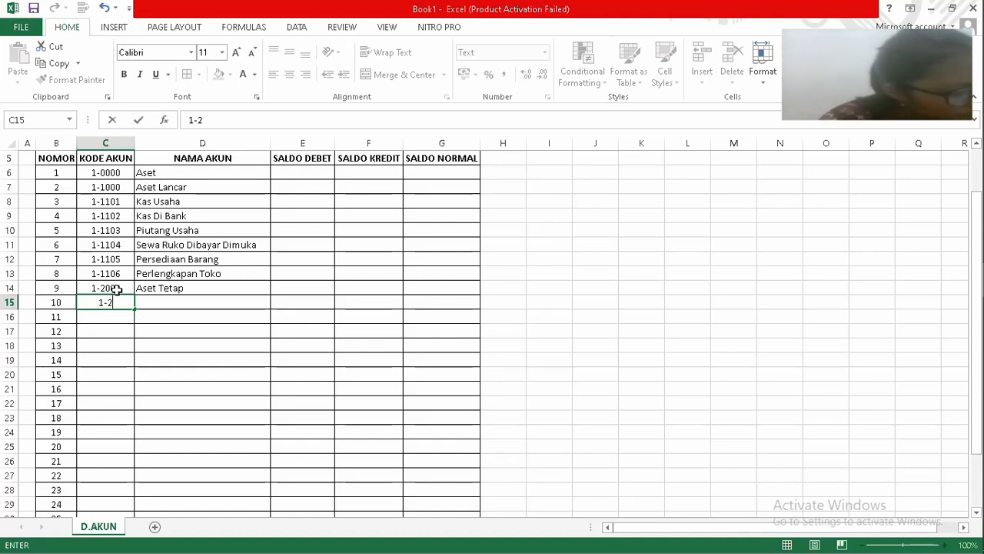
text(1)
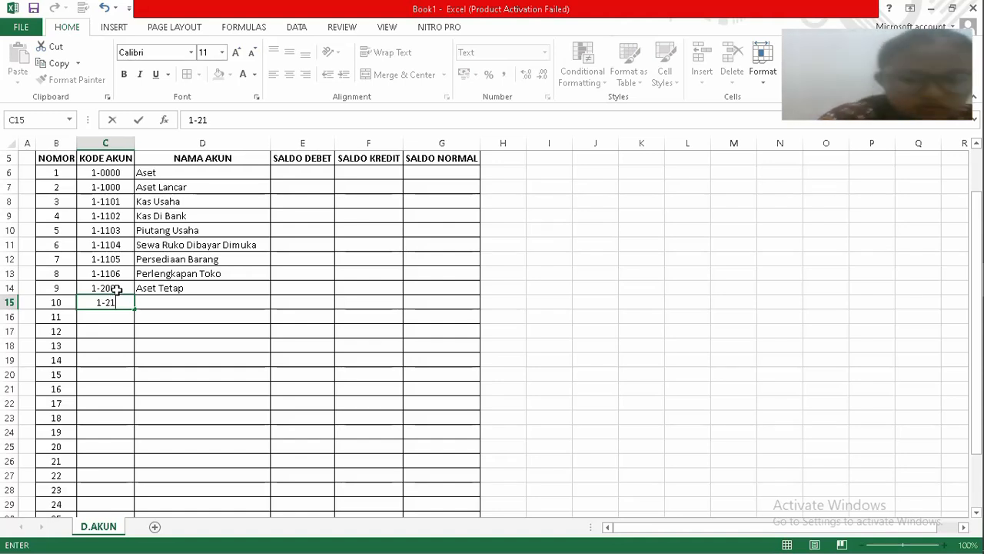
text(01)
key(Tab)
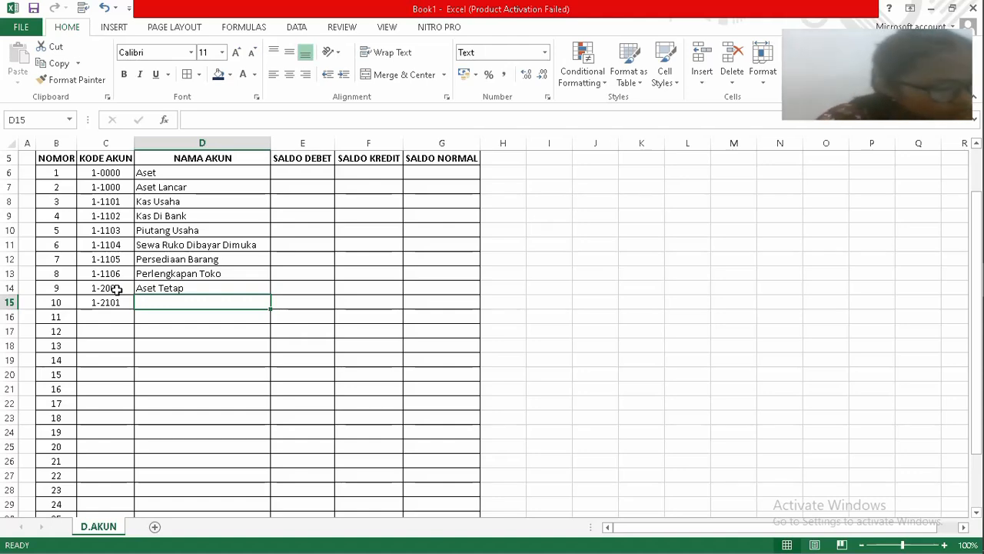
Enter the account name Peralatan Toko in D15 beside its code.
text(P)
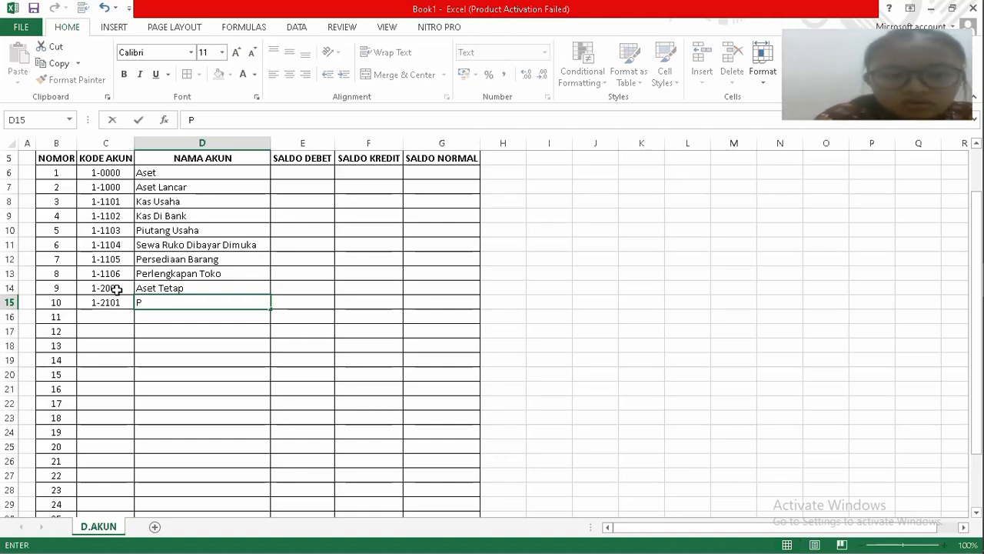
text(eralatan)
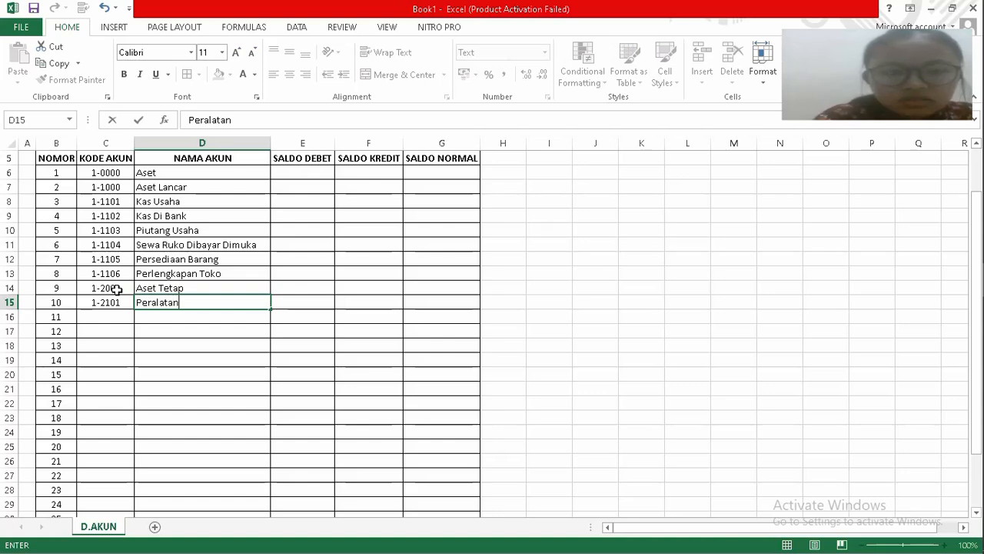
text( Too)
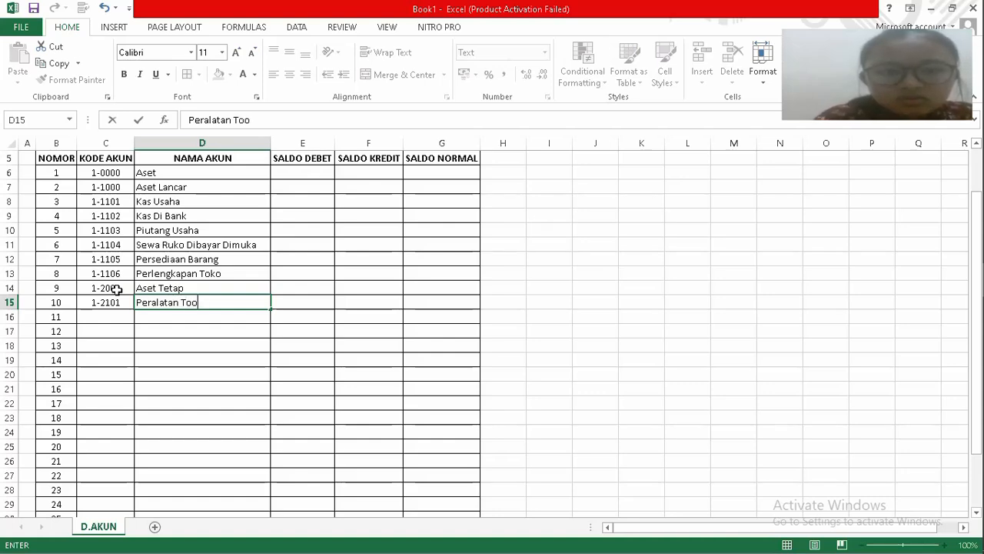
key(BackSpace)
text(ko)
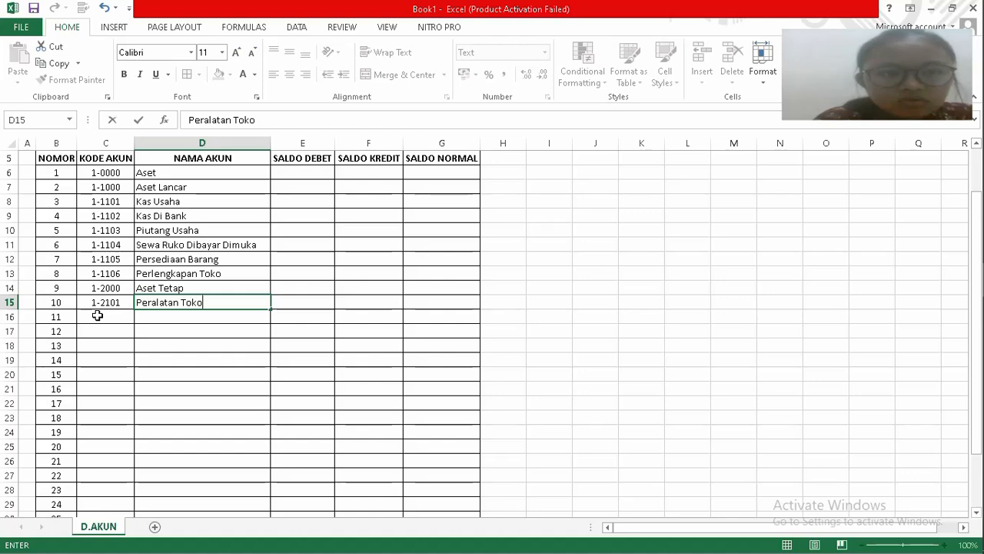
Enter the account code 1-2102 in C16 under KODE AKUN.
click(97, 315)
text(1-)
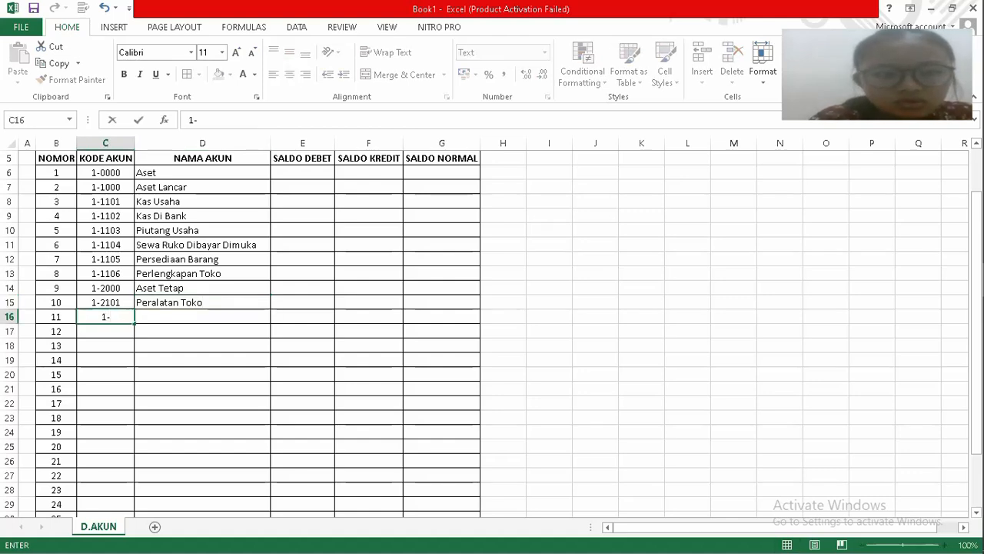
text(2)
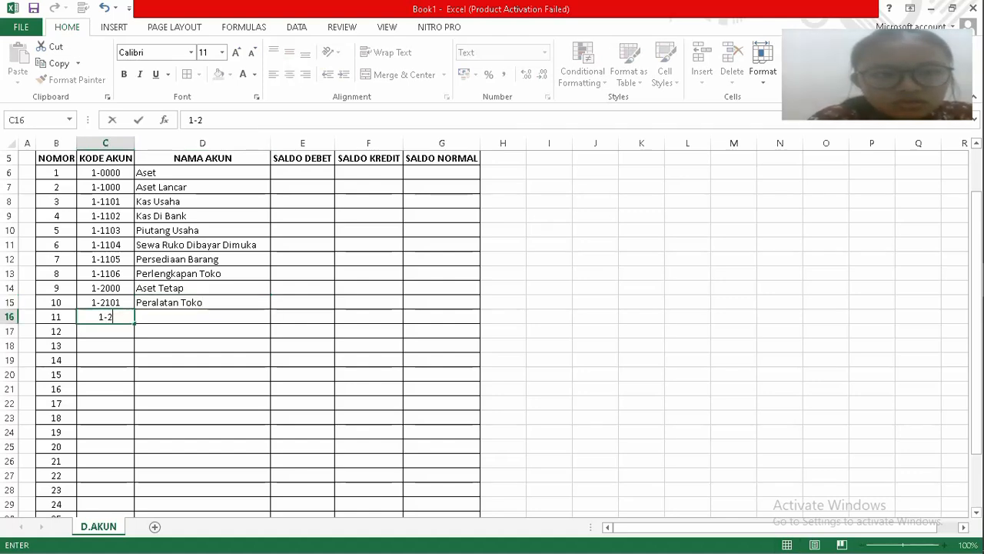
text(11)
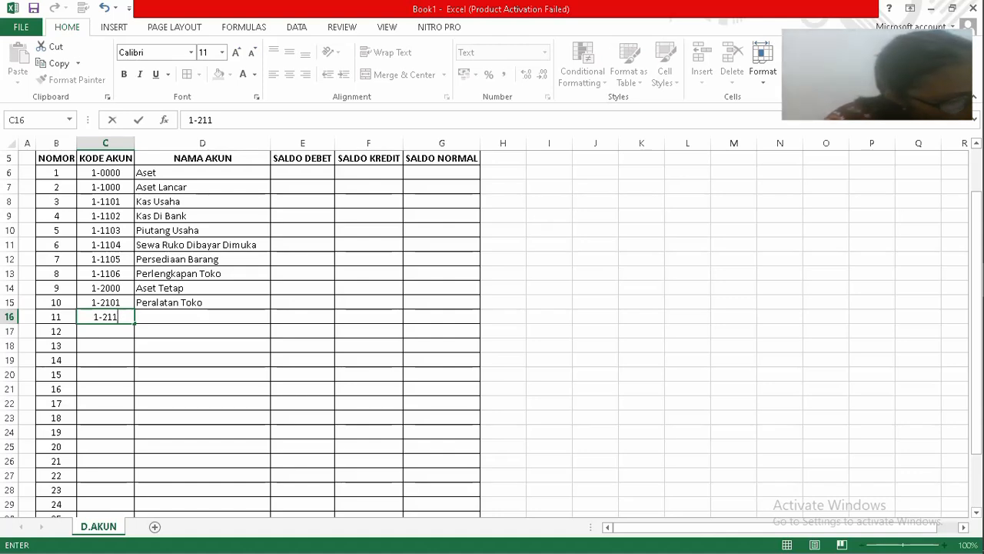
key(BackSpace)
text(0)
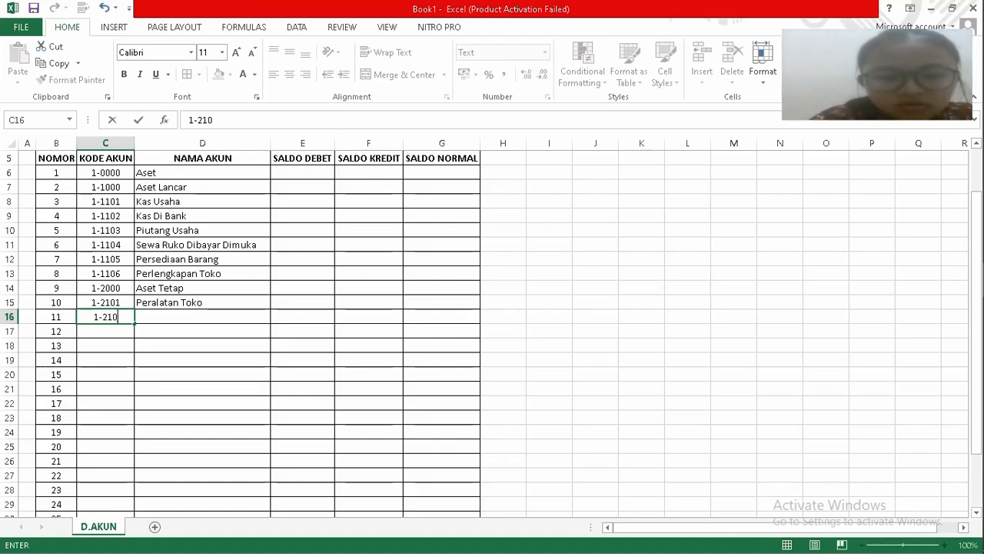
text(2)
key(Tab)
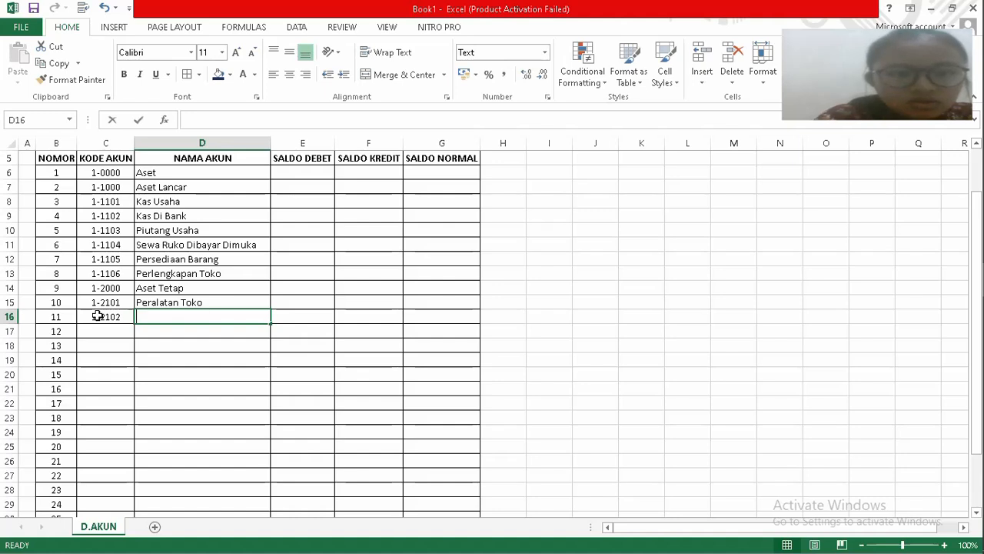
Enter the account name Akm. Penyusutan Peralatan Toko in D16 and auto-fit the width of column D to its content.
text(Akm.)
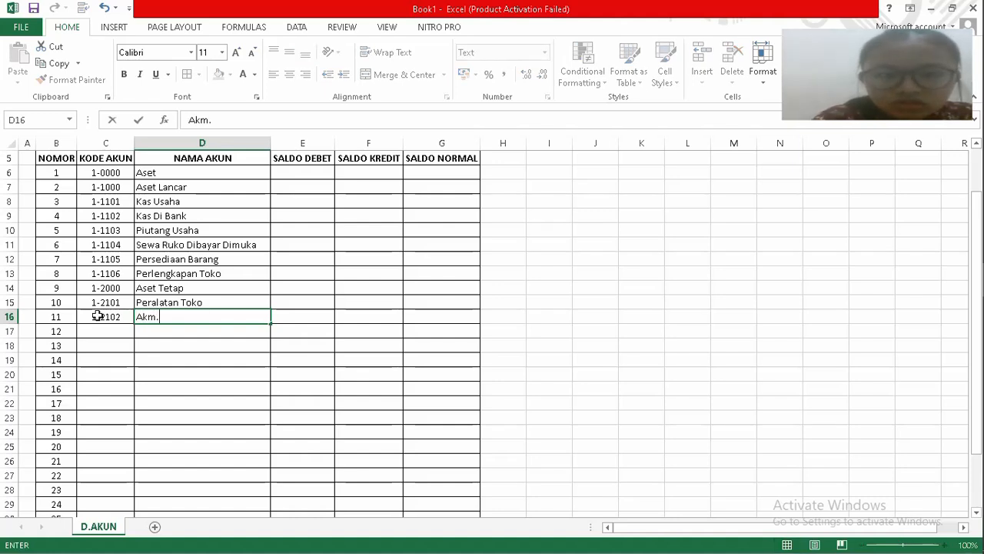
text( Pe)
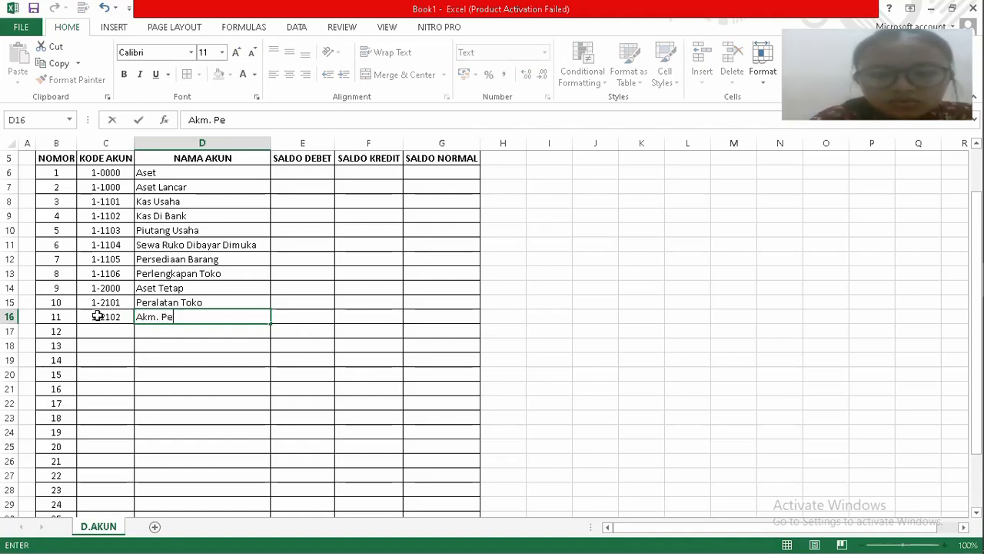
text(nyusuta)
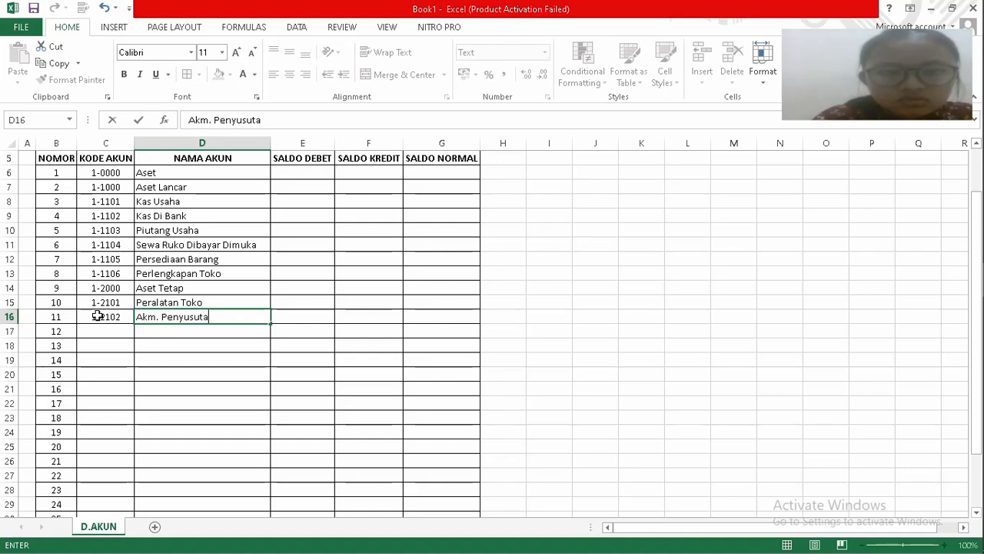
text(n Peralatan)
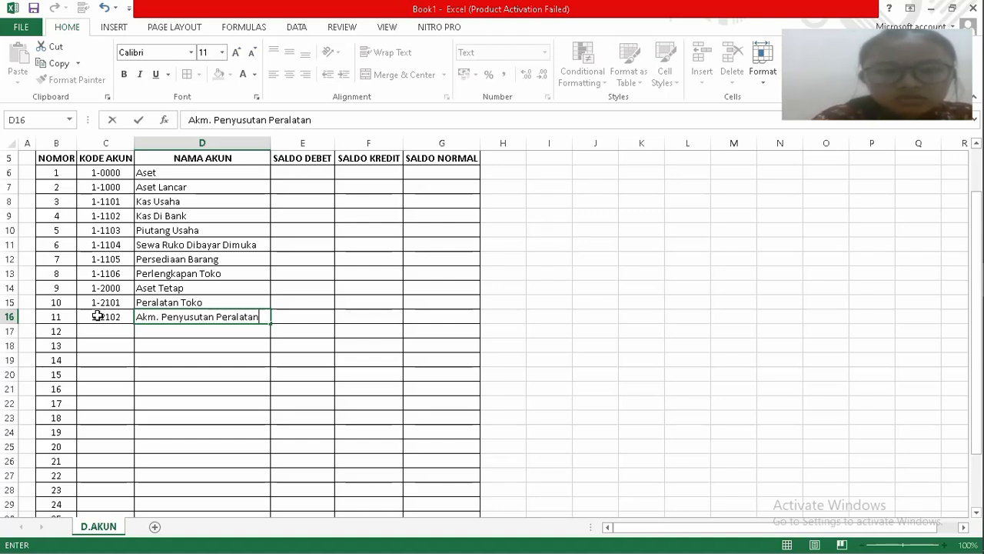
text( Toko)
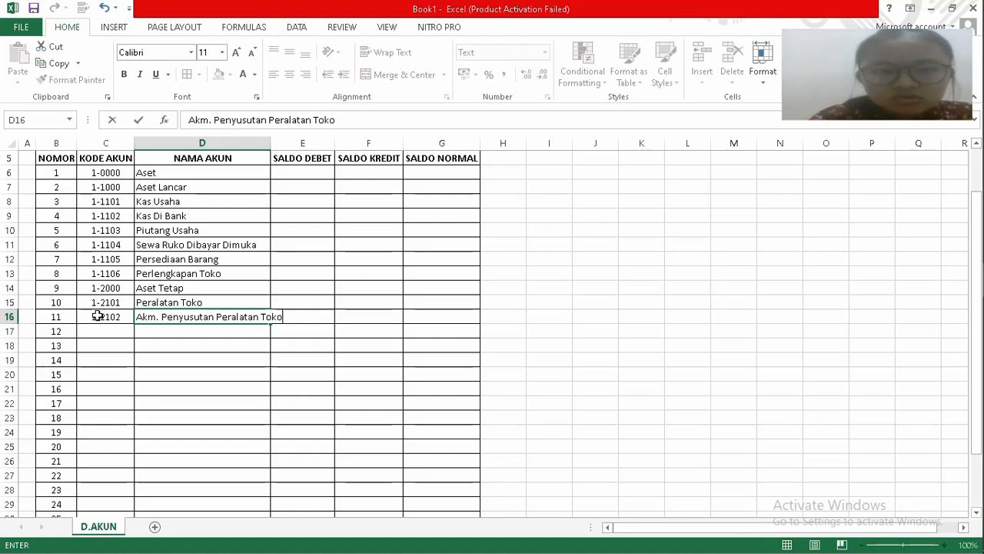
click(271, 151)
double_click(271, 146)
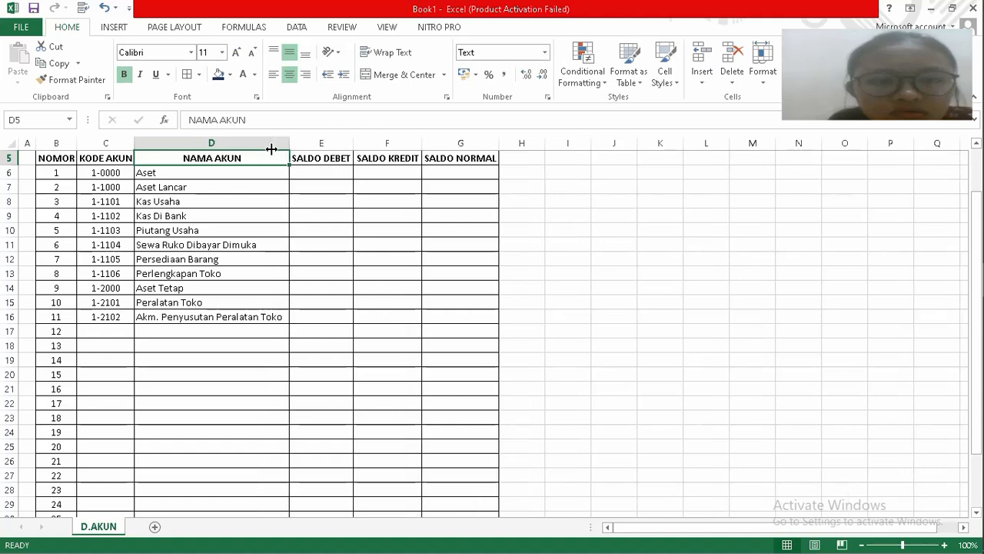
Fill in row 17 with the account code 2-0000 and the account name Utang.
click(121, 327)
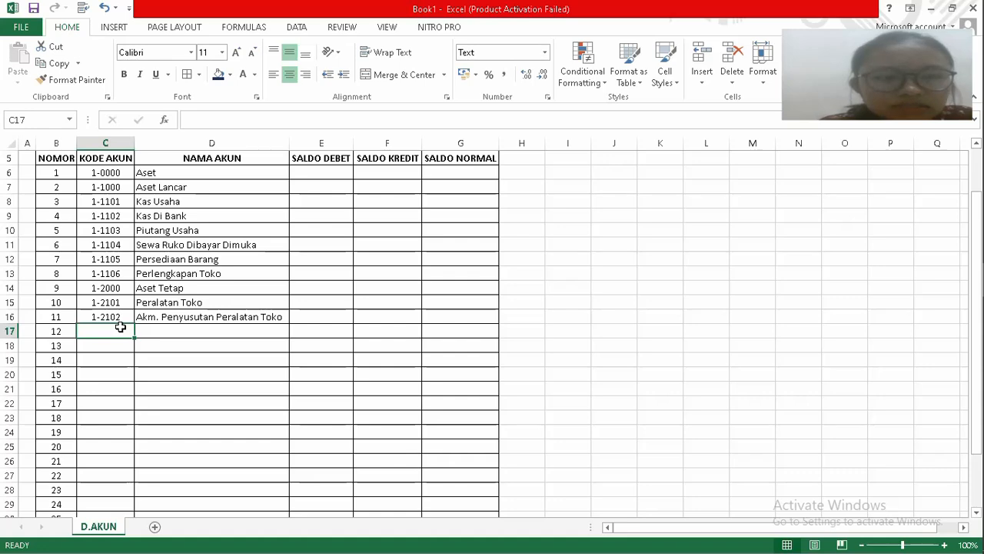
text(2)
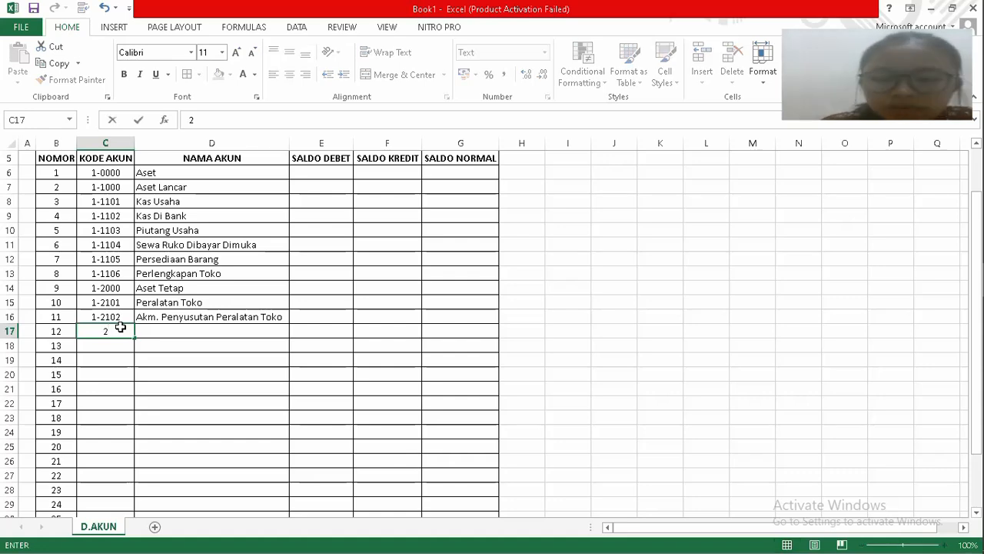
text(-000)
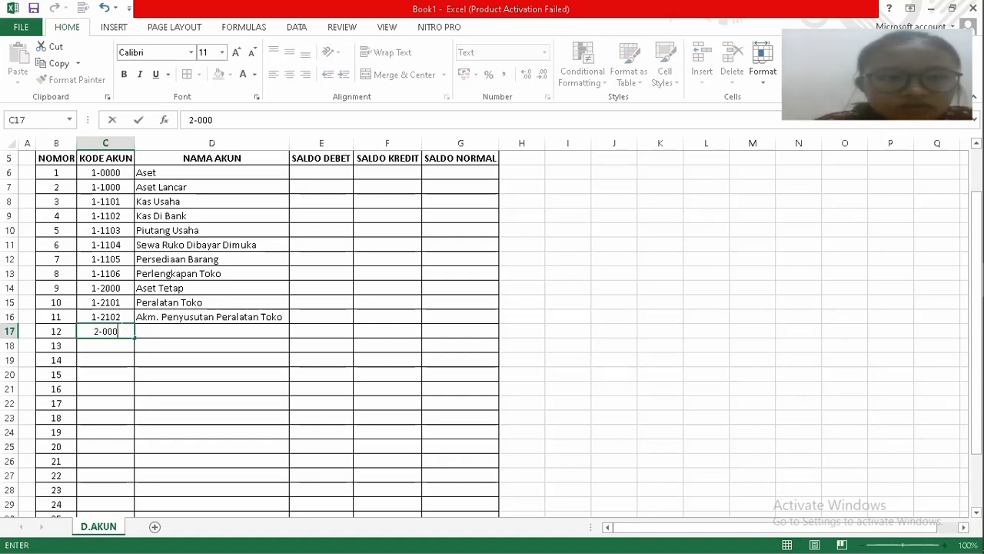
text(0)
key(Tab)
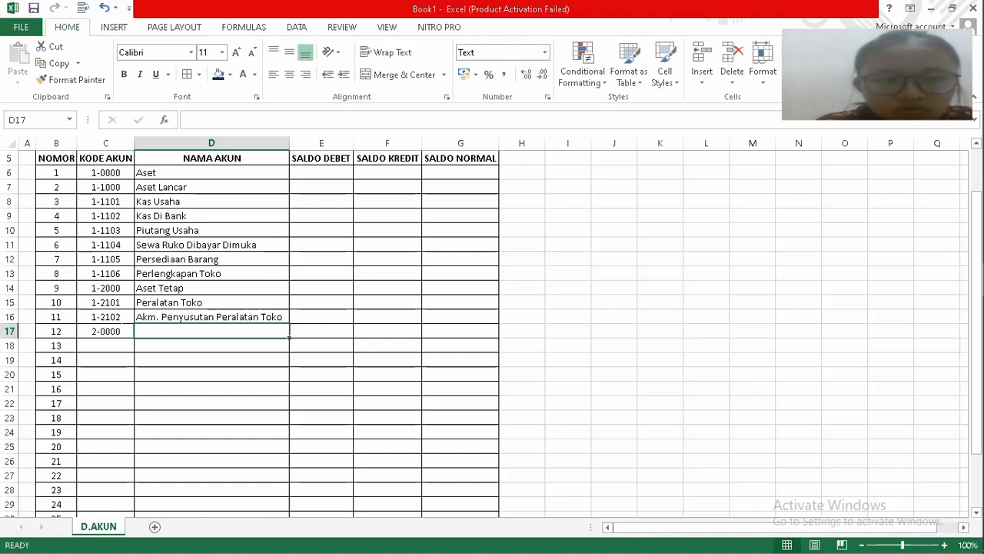
text(Utang)
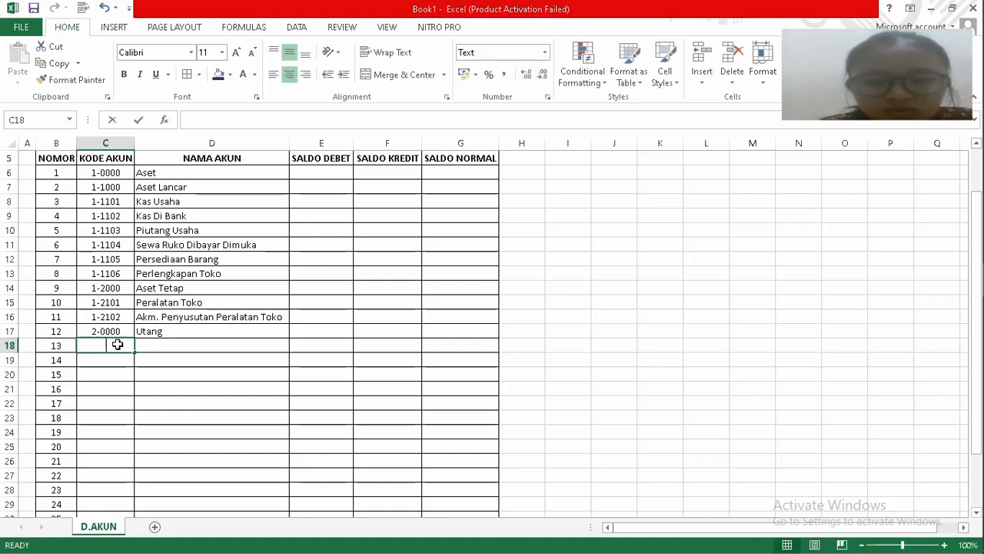
Fill in row 18 with the account code 2-1000 and the account name Utang Lancar.
text(2-)
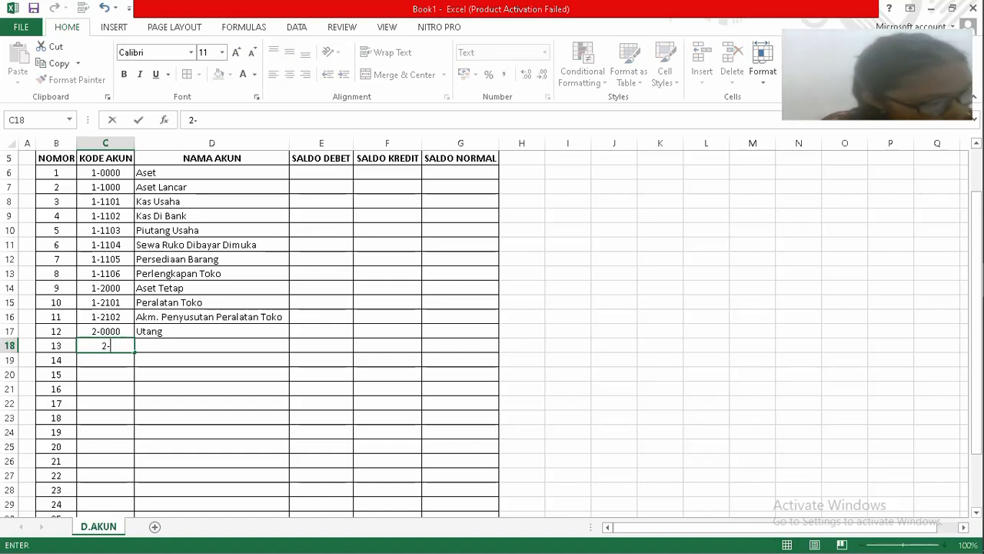
text(1000)
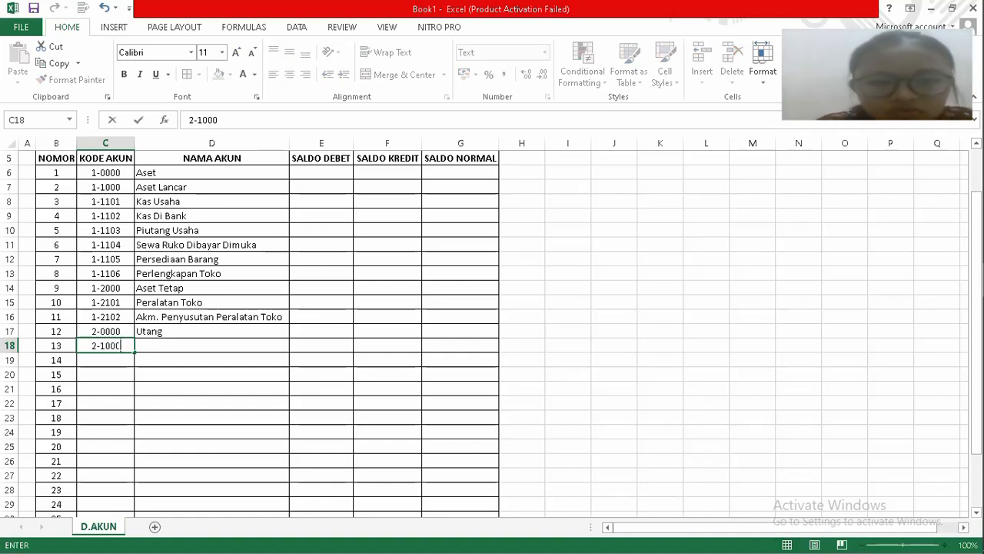
key(Tab)
text(Utang)
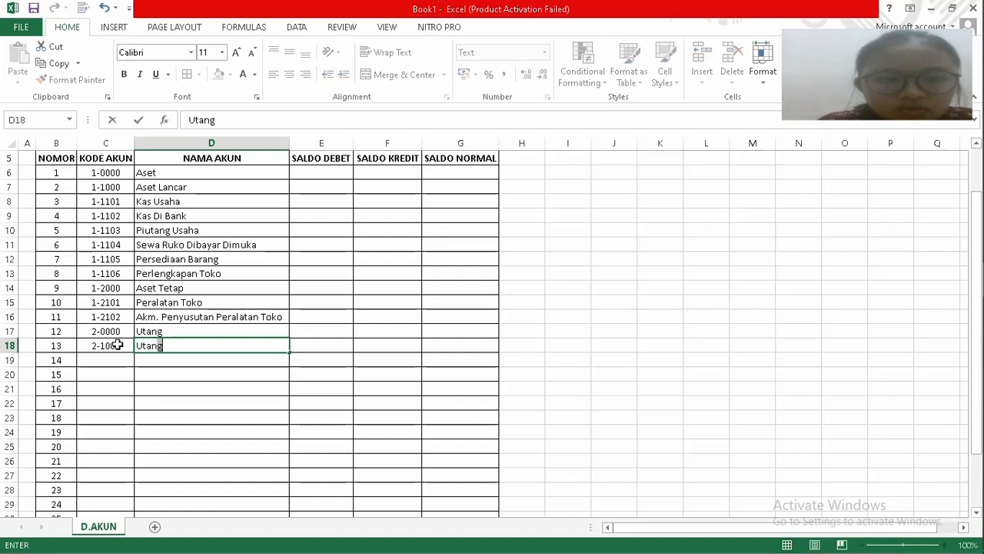
text( Lancar)
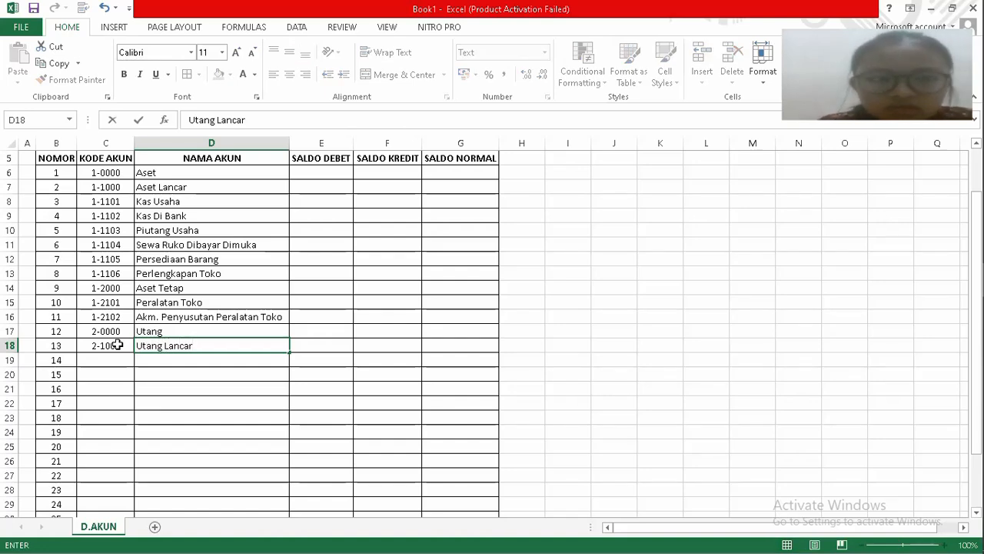
Fill in row 19 with the account code 2-1001 and the account name Utang Usaha.
click(120, 359)
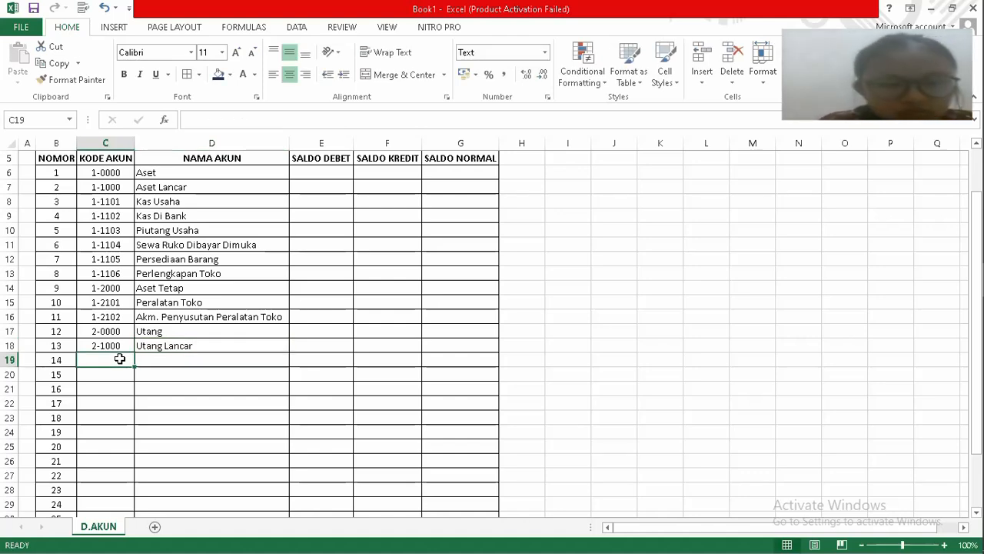
text(2)
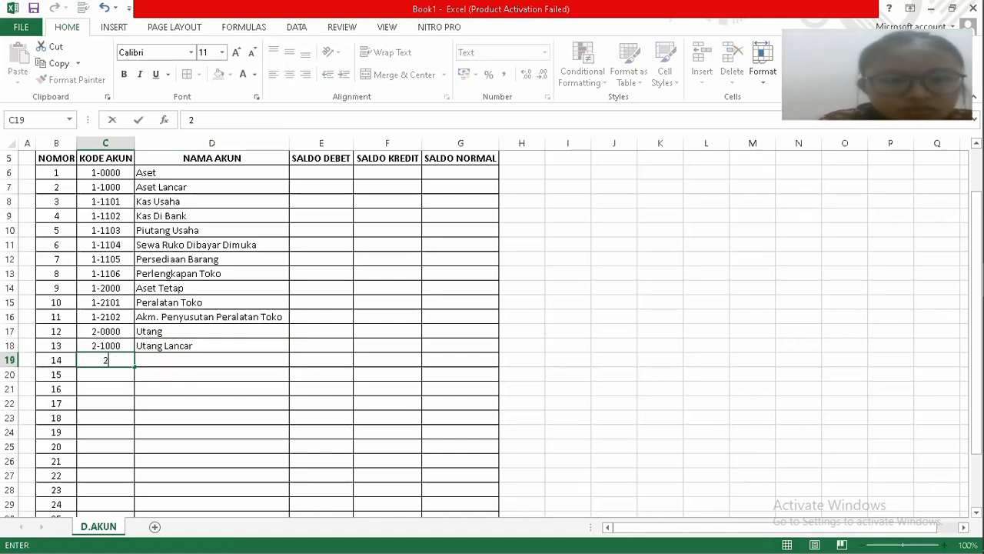
text(-)
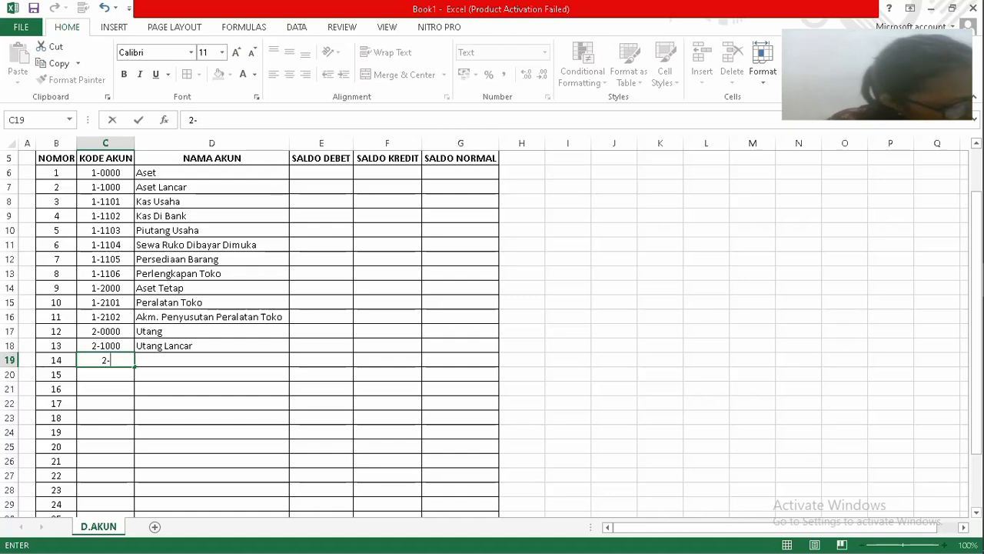
text(1001)
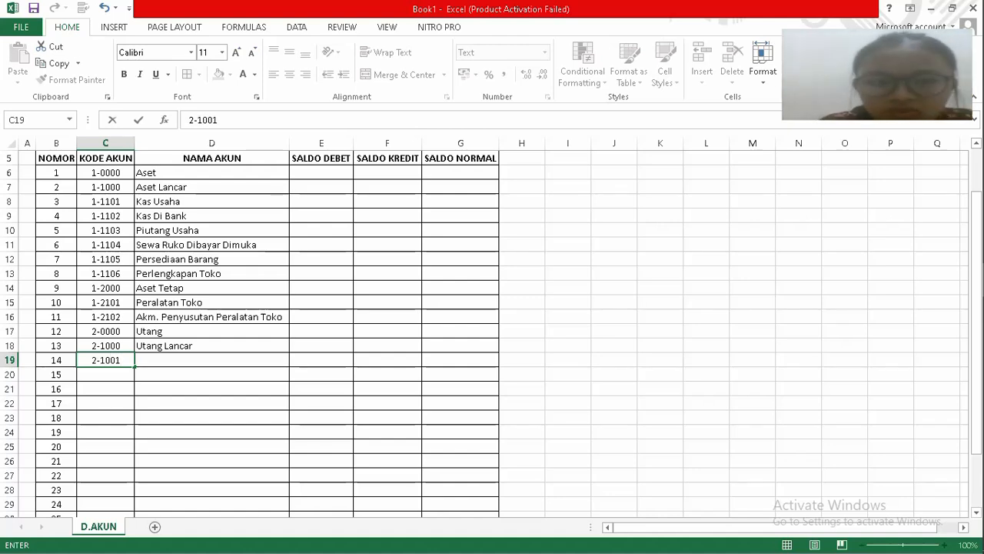
key(Tab)
text(Uta)
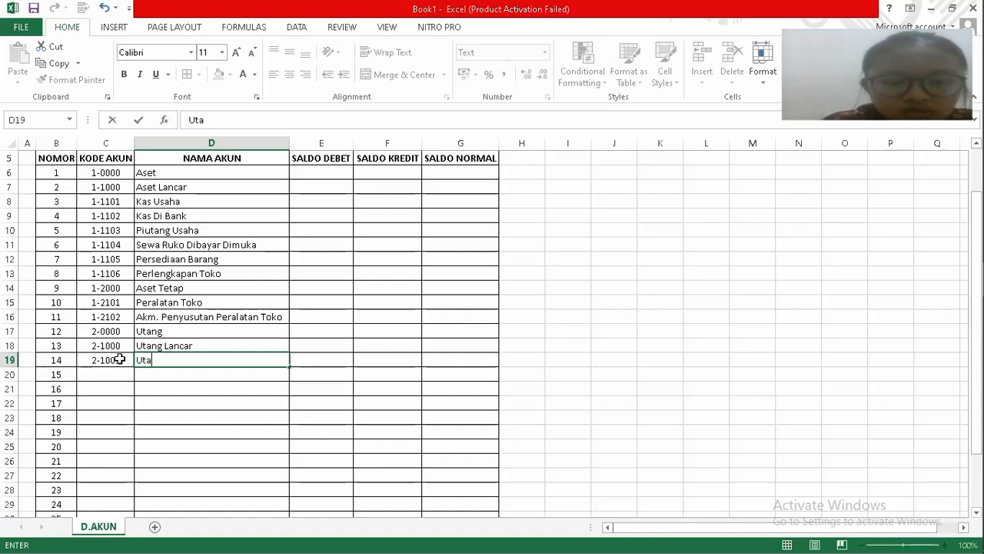
text(ng Usaha)
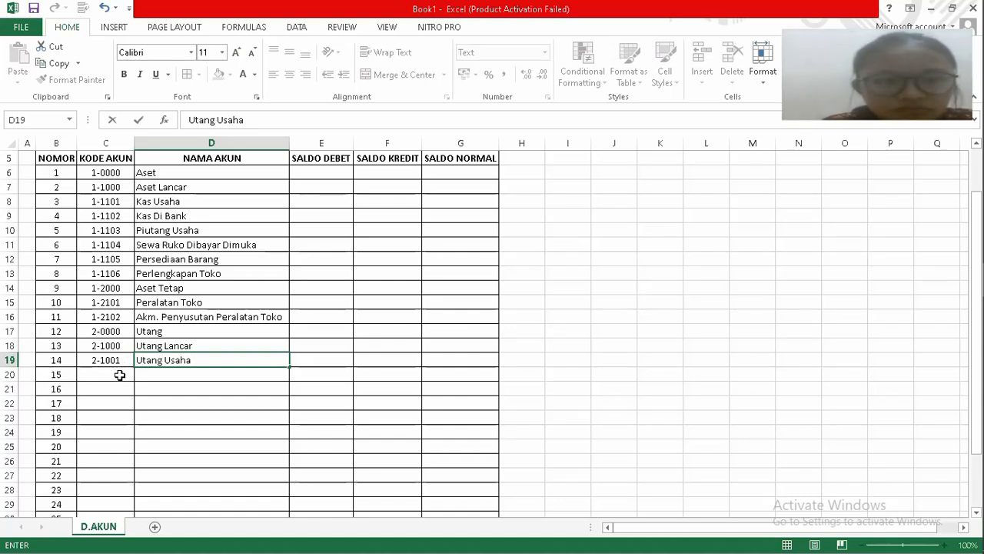
click(120, 375)
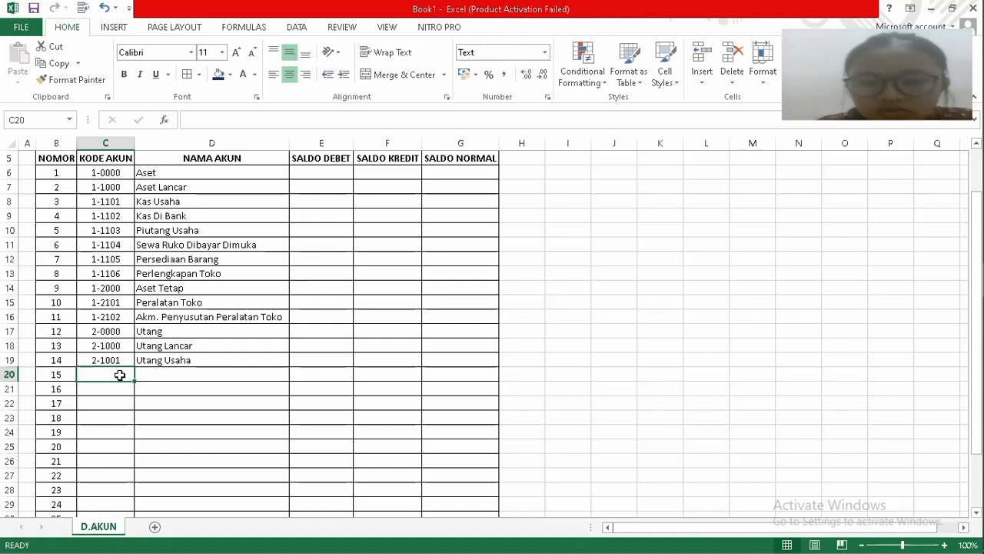
Fill in row 20 with the account code 2-1002 and the account name Utang Wesel.
text(2-1002)
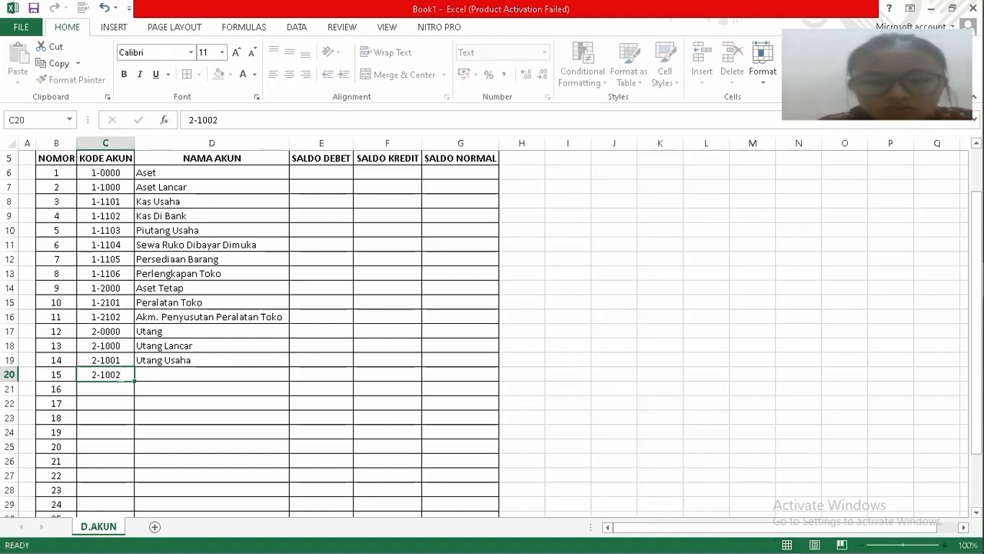
key(Tab)
text(u)
key(BackSpace)
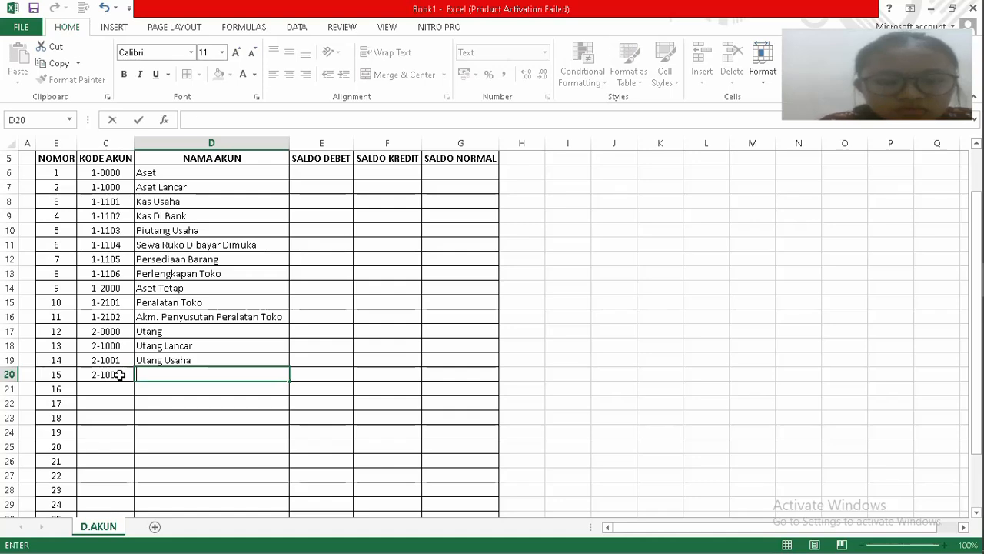
text(Utang)
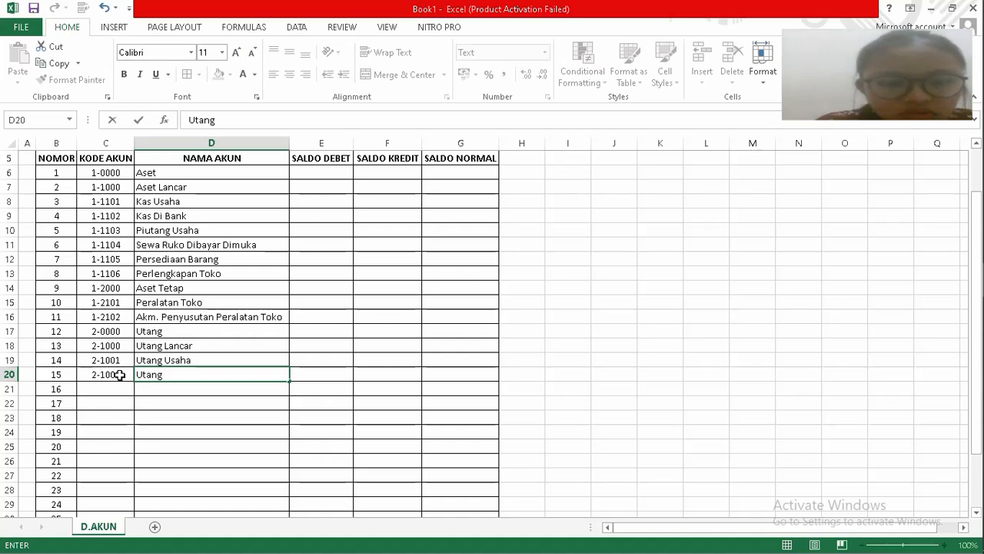
text(w)
key(BackSpace)
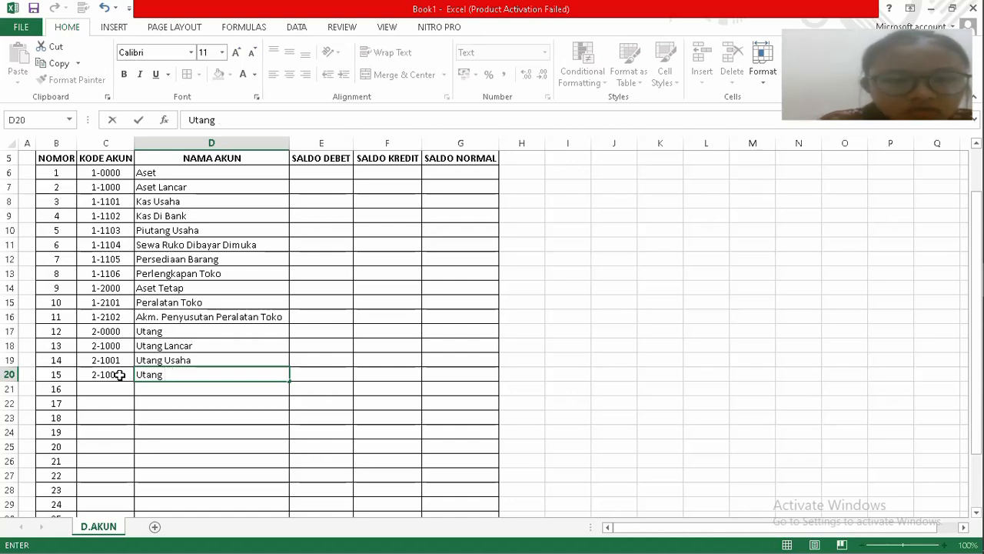
text(Wesel)
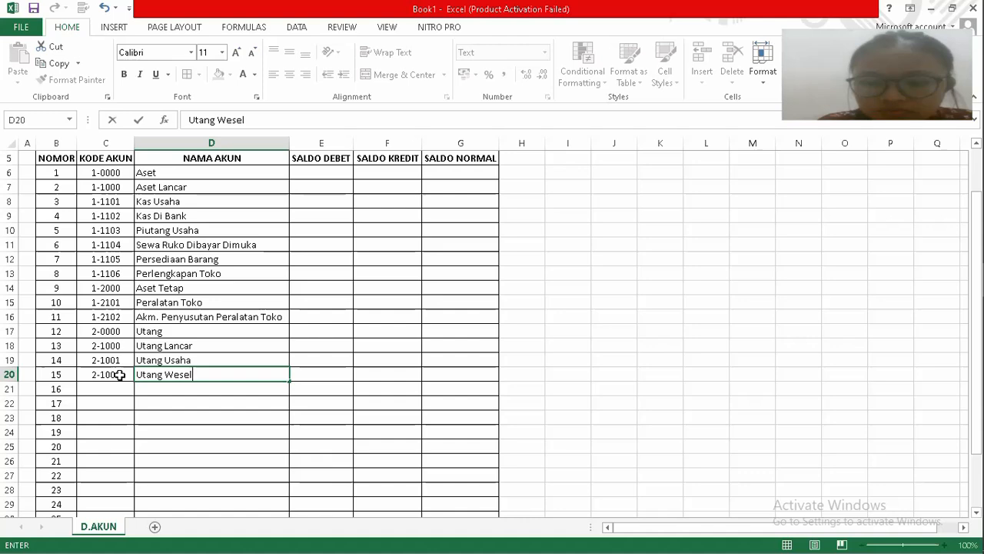
key(Return)
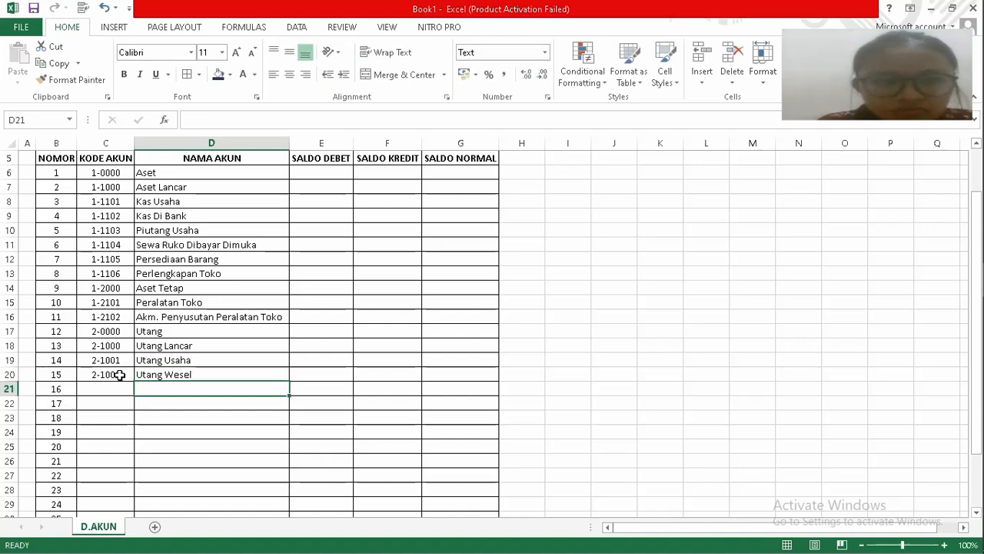
Fill in row 21 with the account code 2-2000 and the account name Utang Jangka Panjang.
text(2-1)
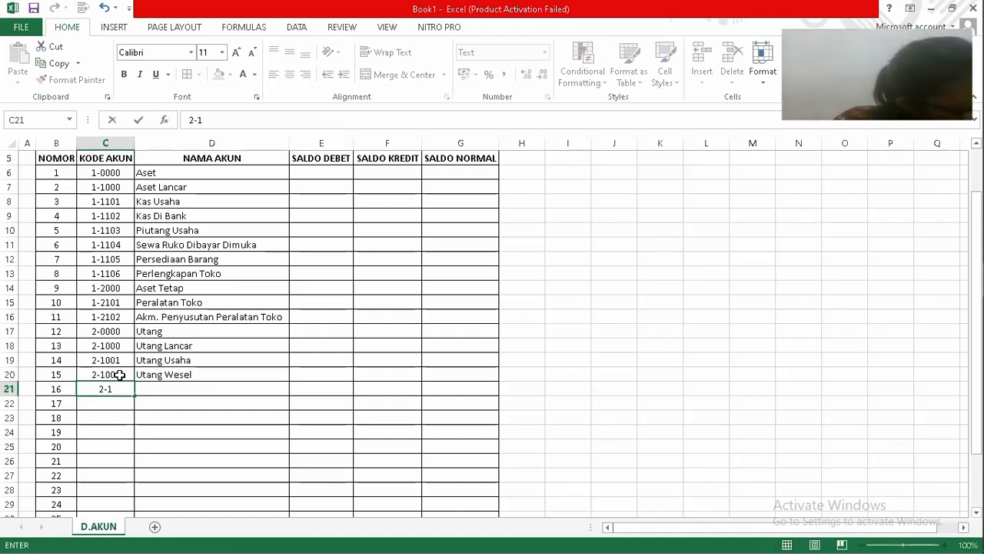
key(BackSpace)
text(2)
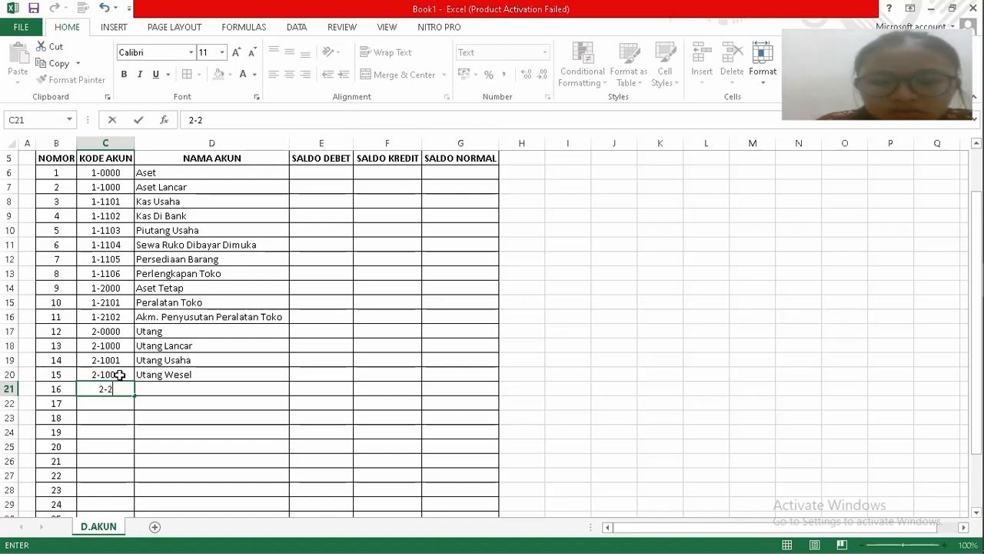
text(000)
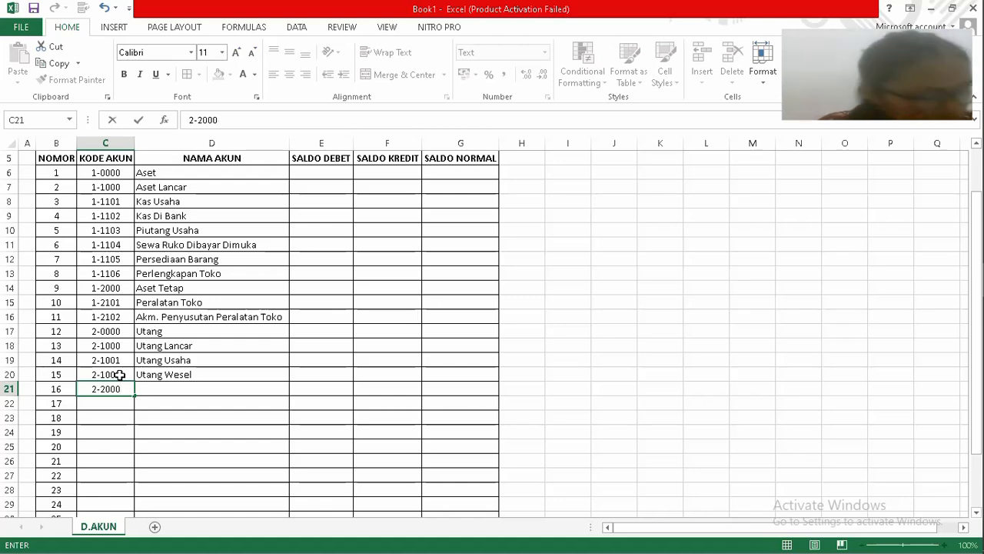
key(Tab)
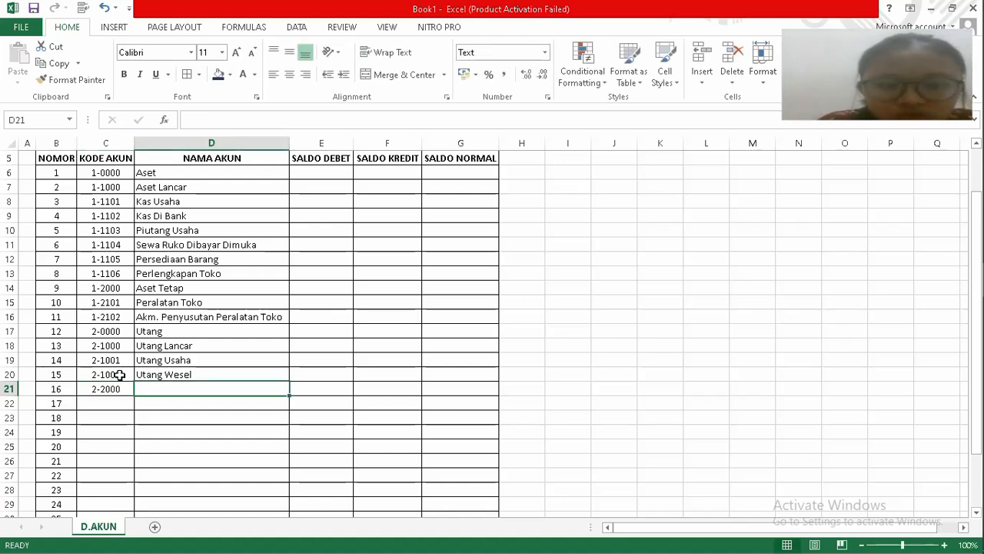
text(U)
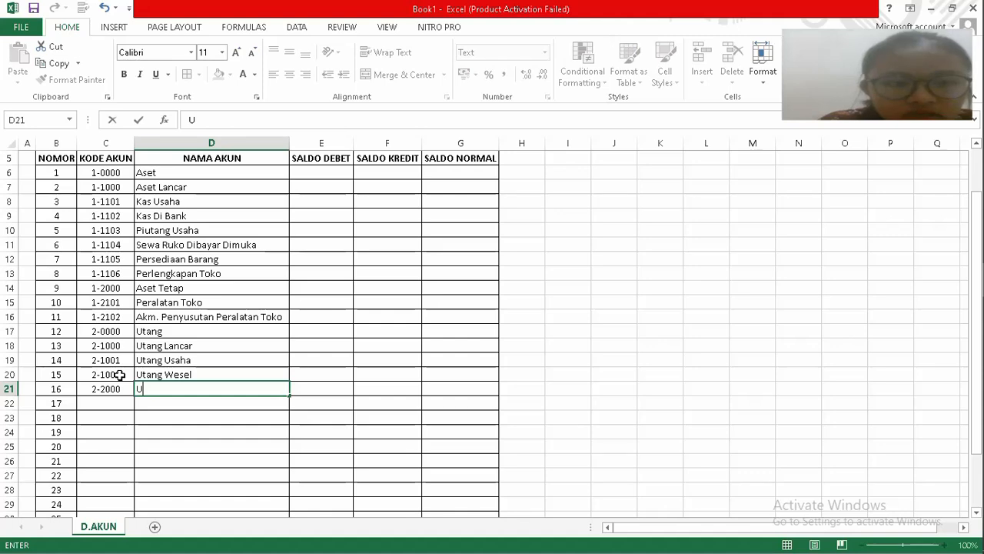
text(tang )
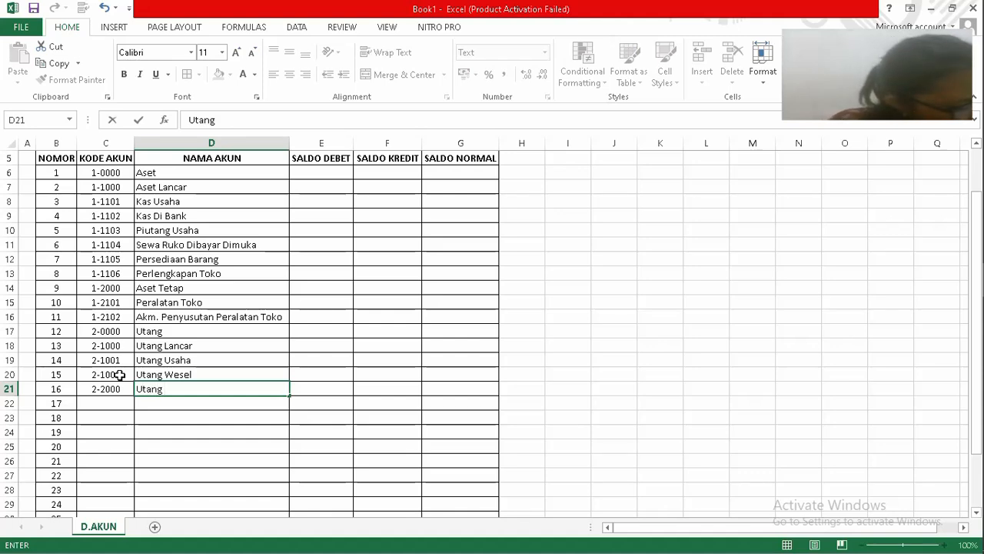
text(Jang)
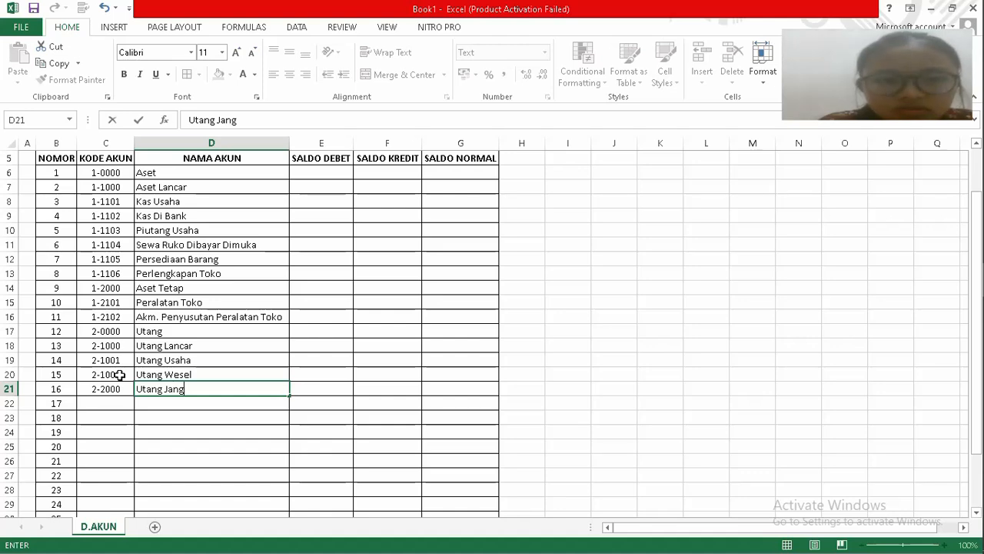
text(ka P)
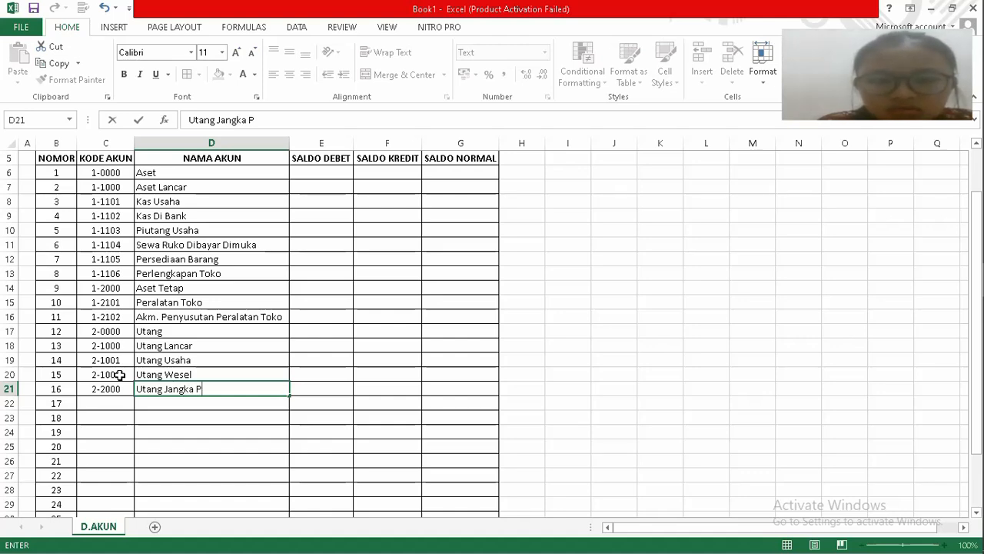
text(anj)
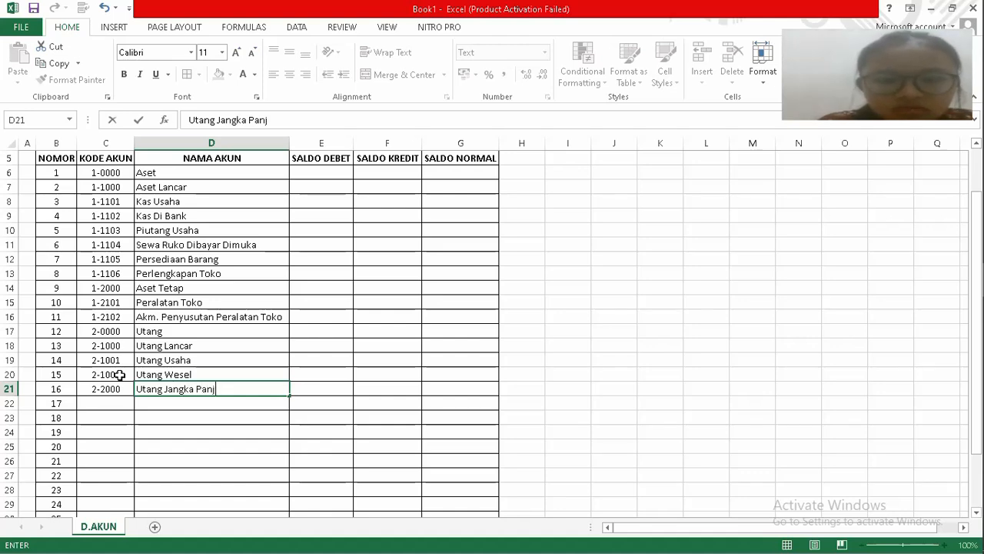
text(ang)
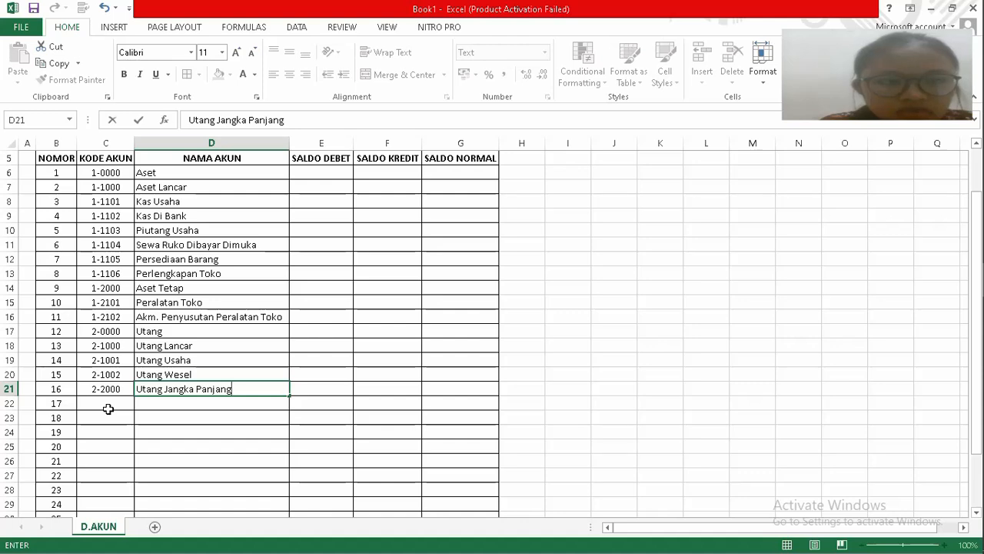
Fill in row 22 with the account code 2-2100 and the account name Utang Bank.
click(108, 408)
text(2-2)
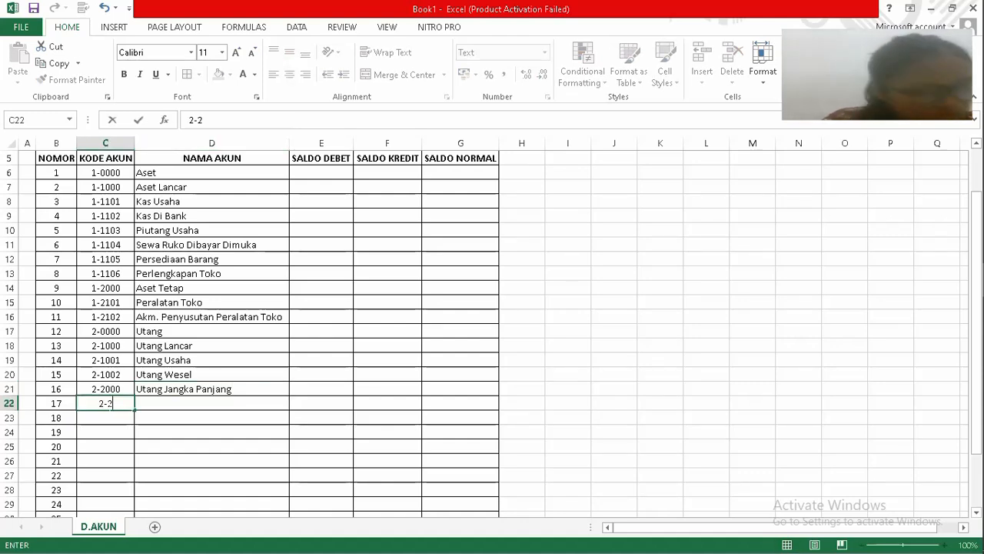
text(100)
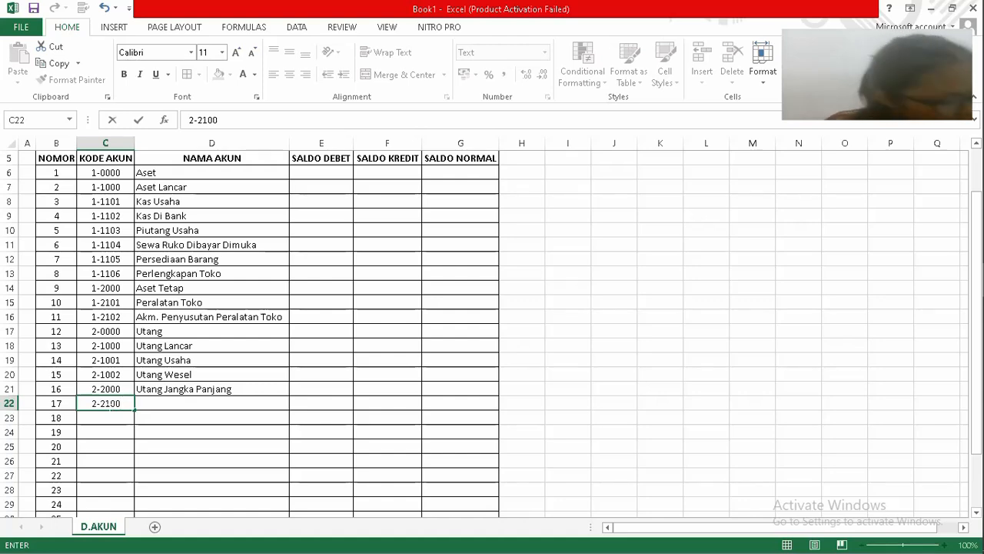
key(Tab)
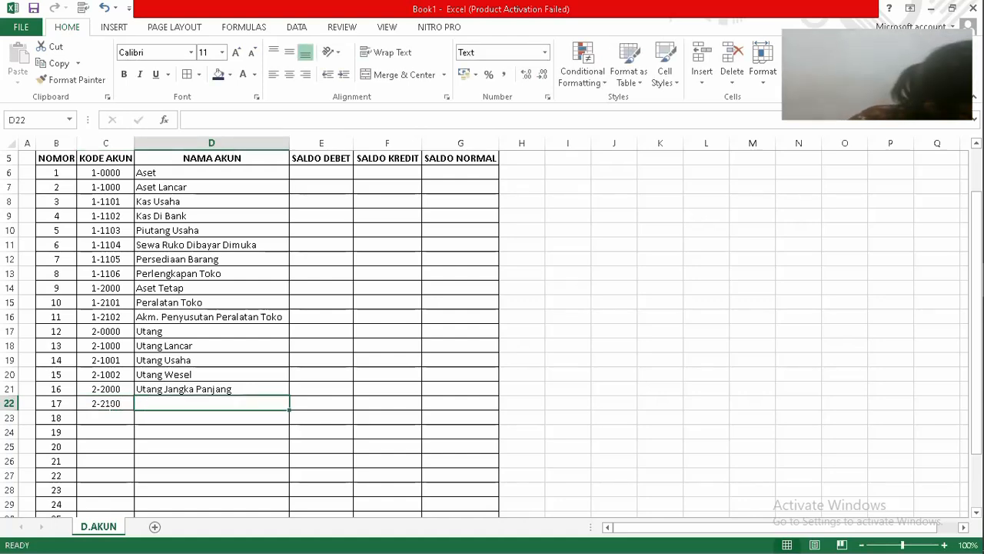
text(U)
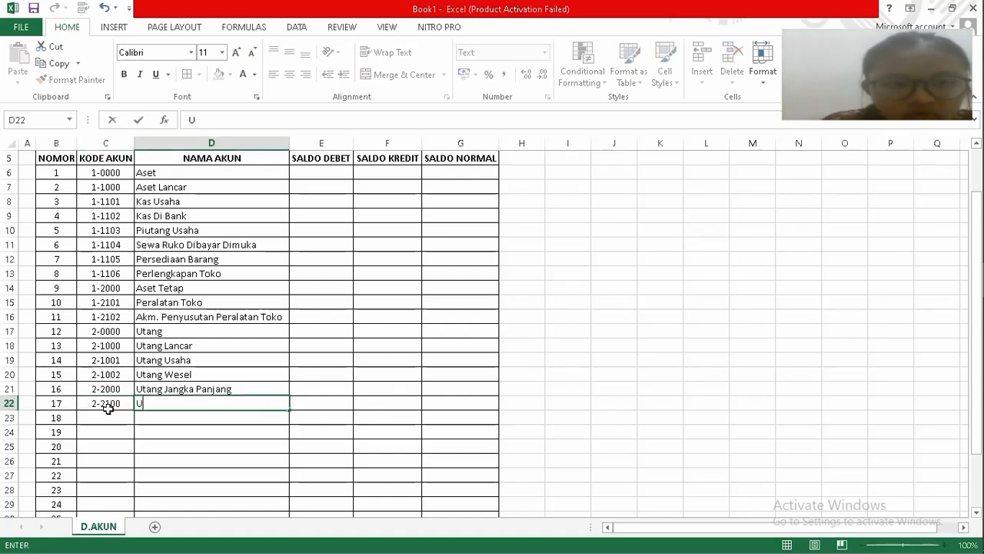
text(tang B)
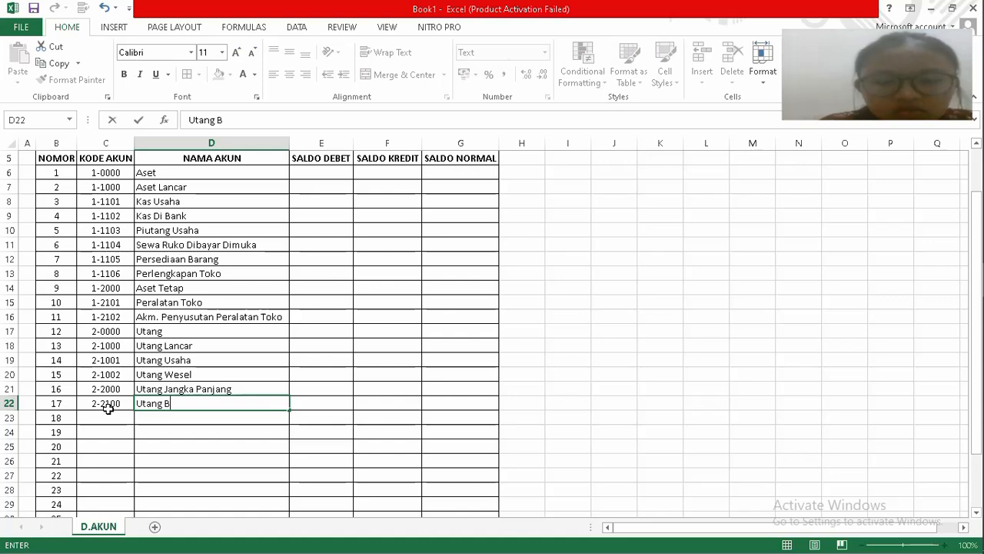
text(ank)
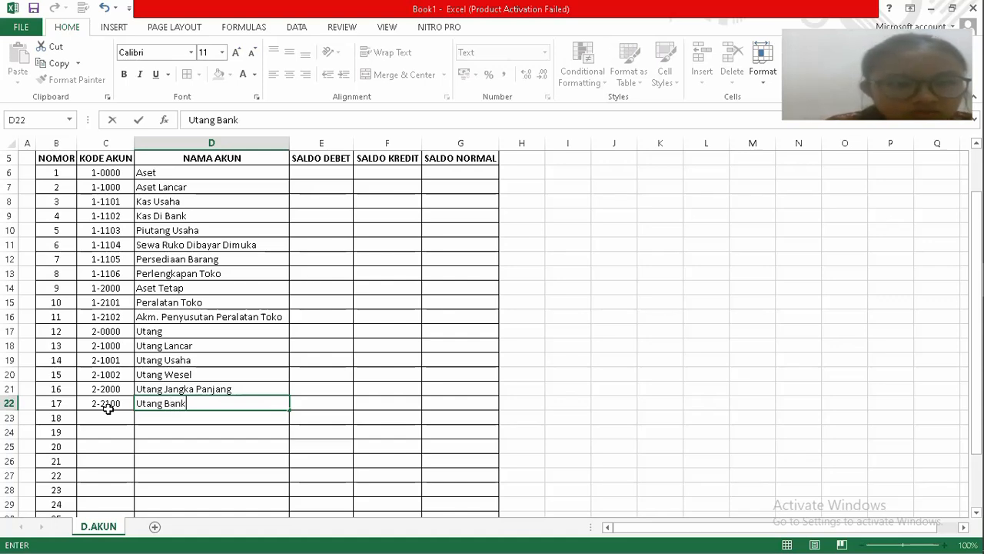
Fill in row 23 with the account code 30000 and the account name Ekuitas Pemilik.
click(107, 415)
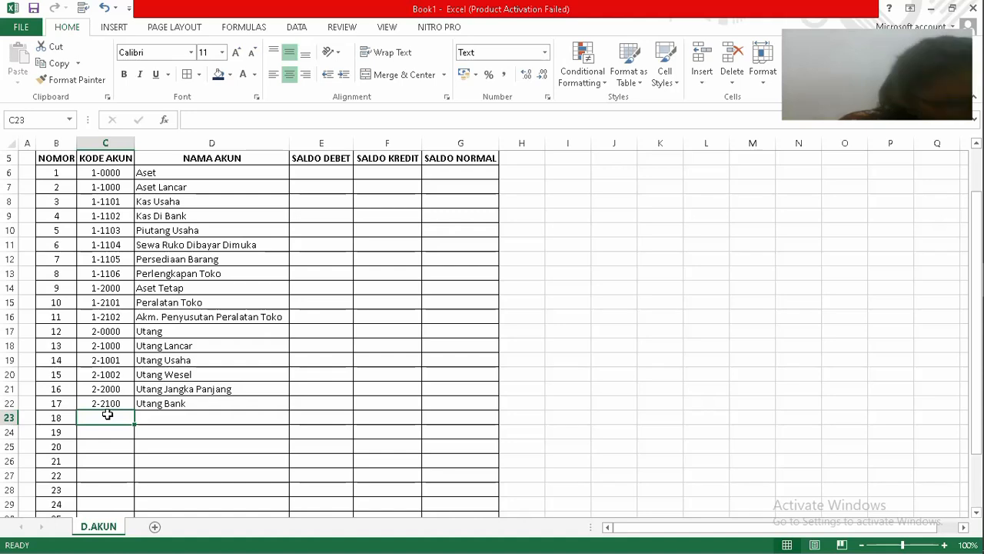
text(30000)
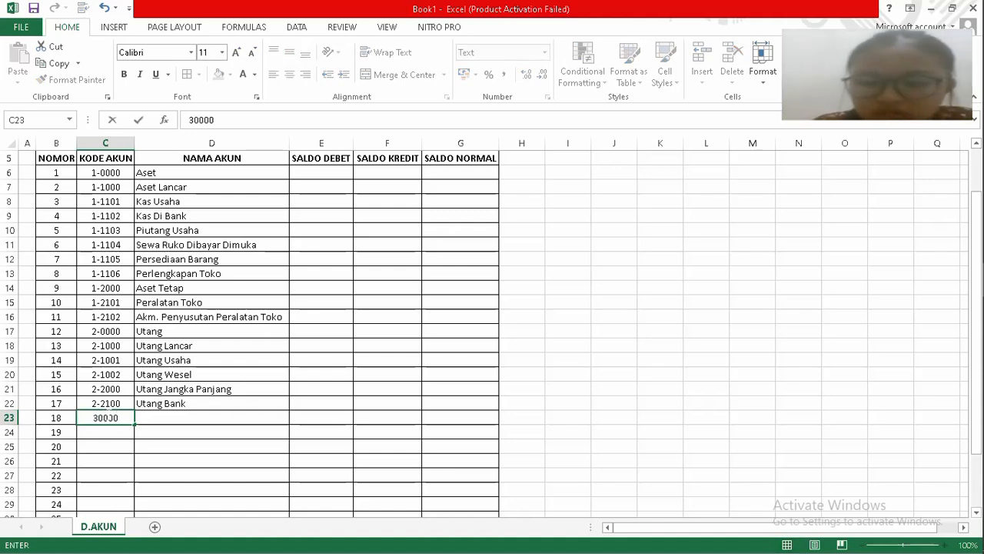
key(Tab)
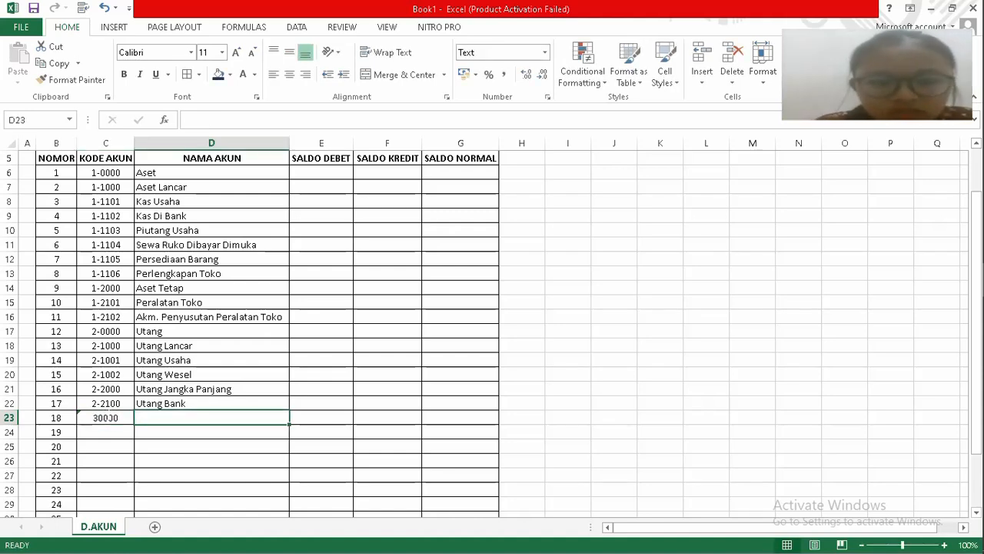
text(ma)
key(BackSpace)
key(BackSpace)
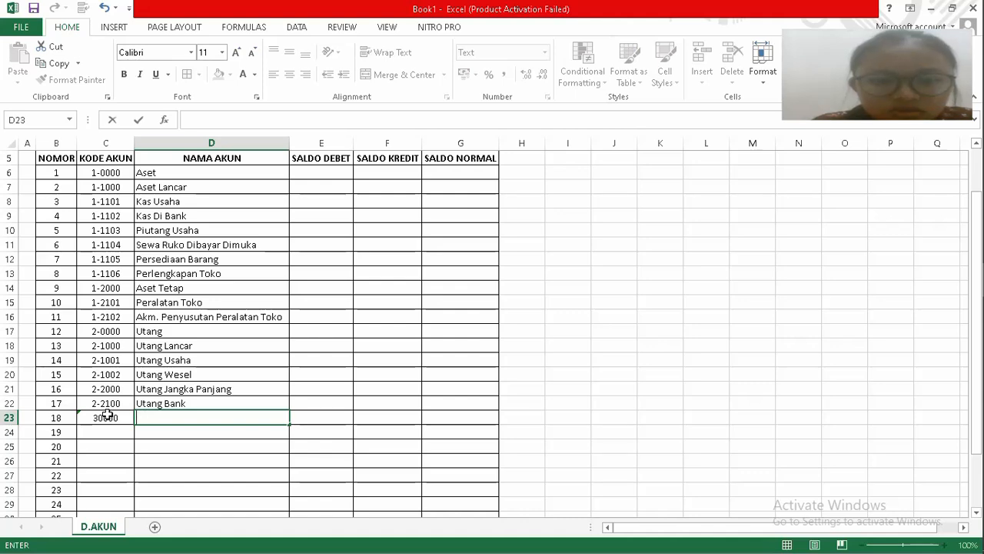
text(MO)
key(BackSpace)
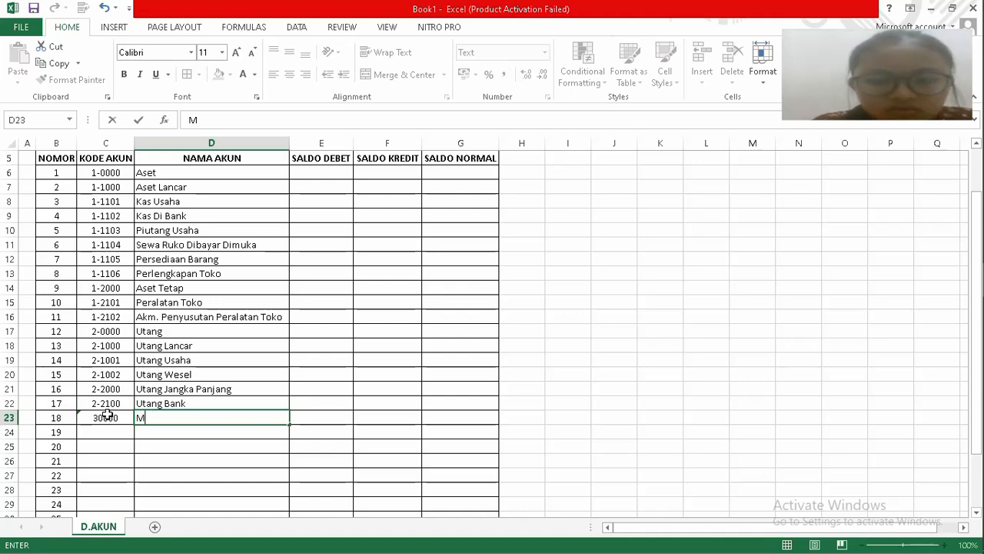
text(o)
key(BackSpace)
key(BackSpace)
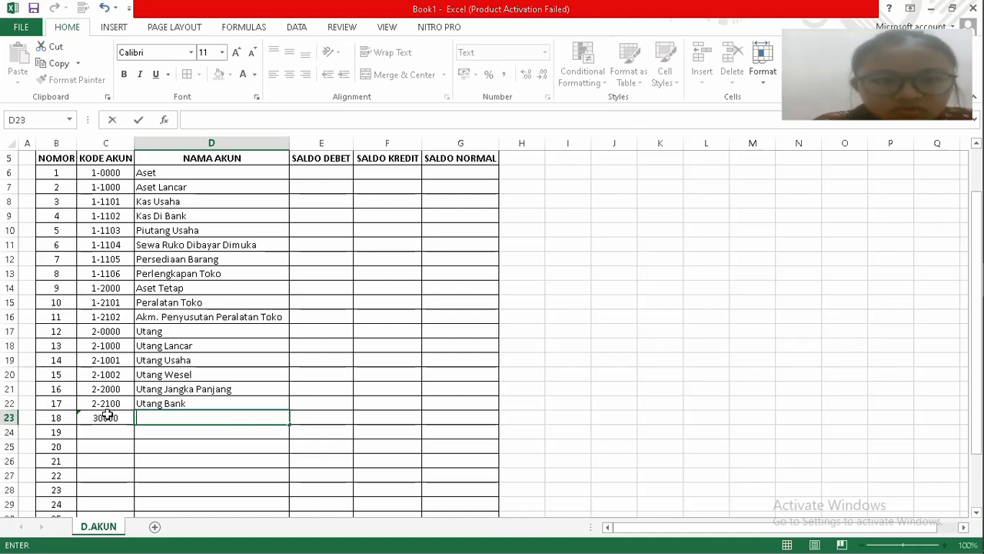
text(E)
key(BackSpace)
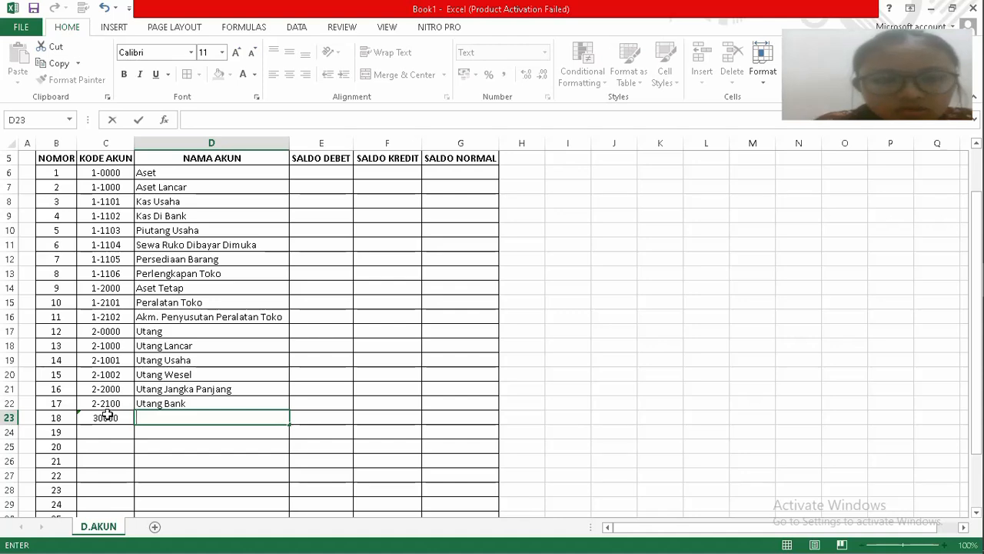
text(Ekuitas)
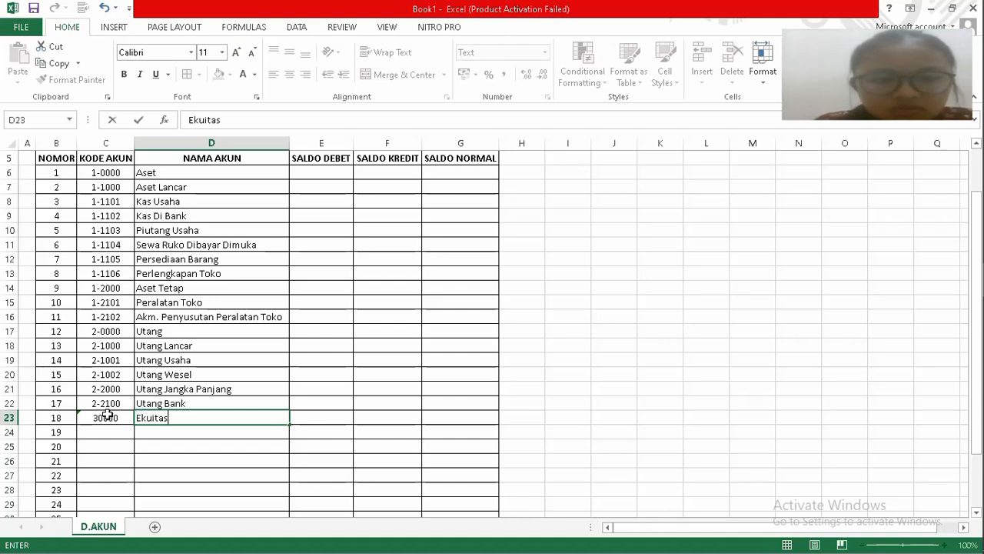
text( Pemi)
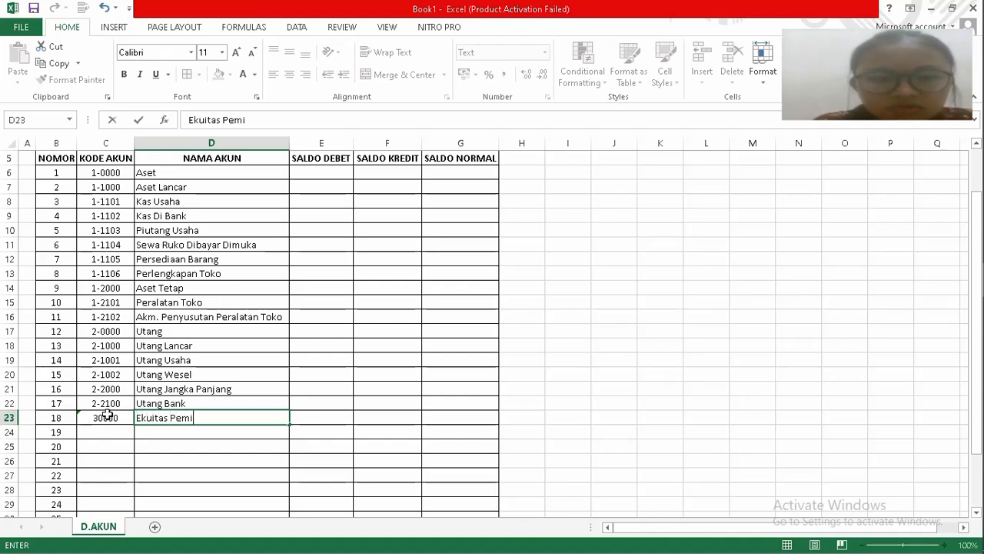
text(lik)
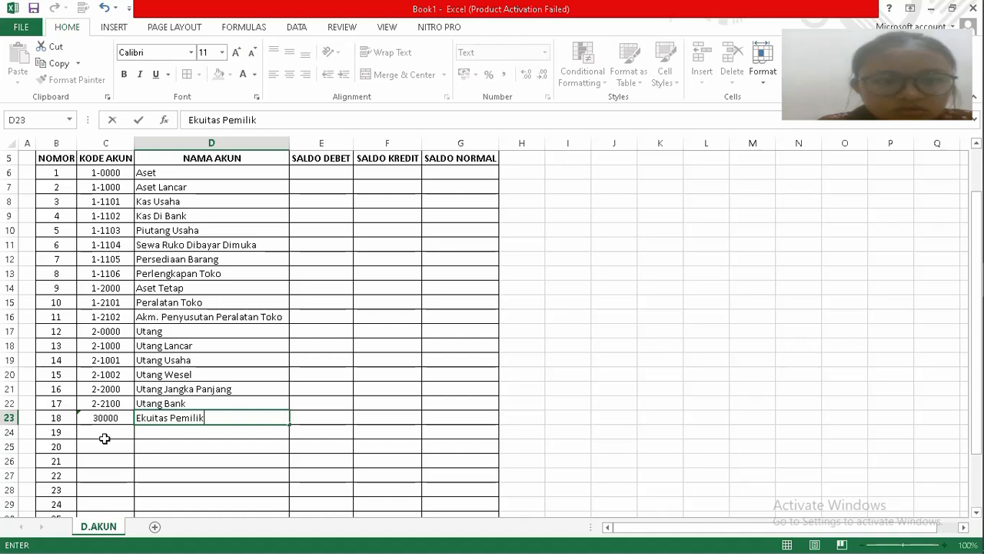
Ignore the number-stored-as-text error on the account code in row 23.
click(104, 439)
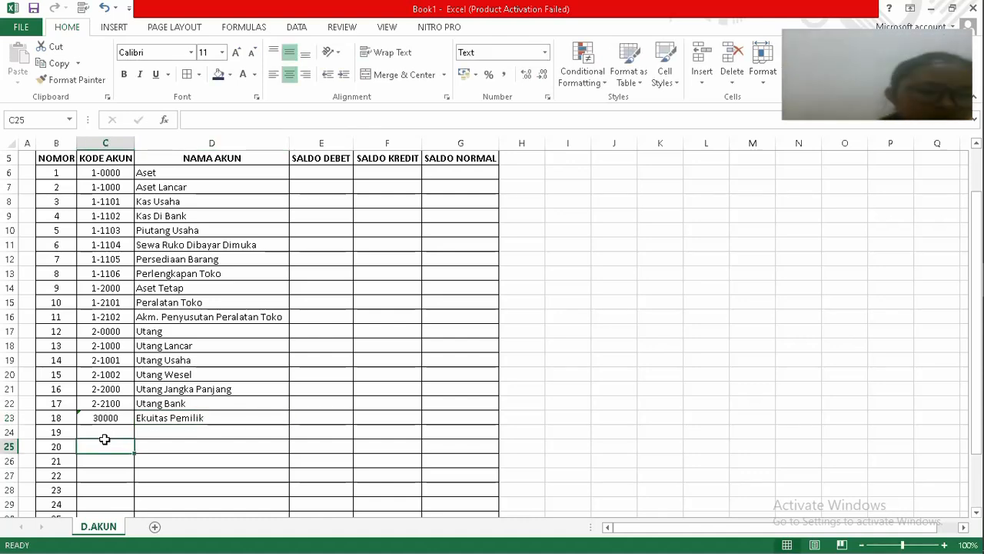
key(Up)
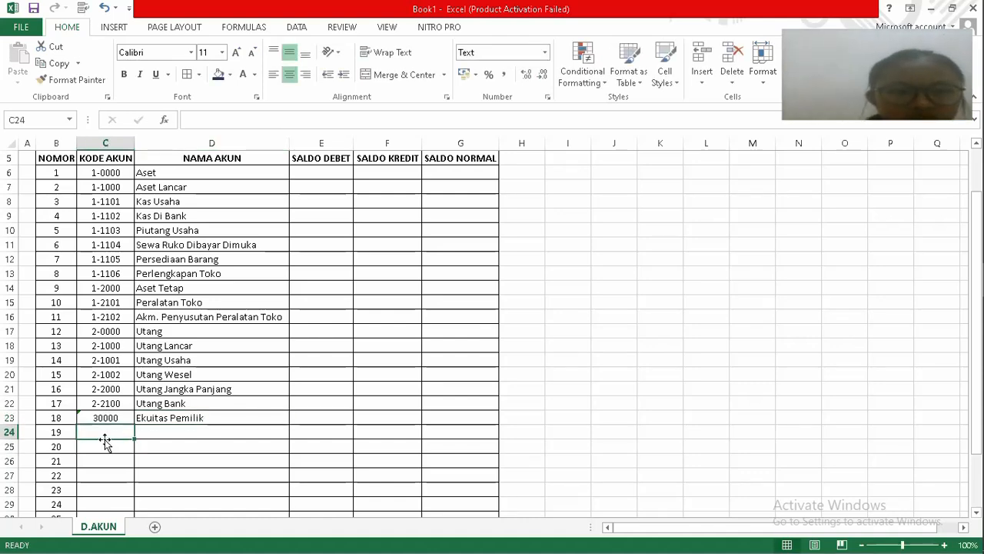
key(Up)
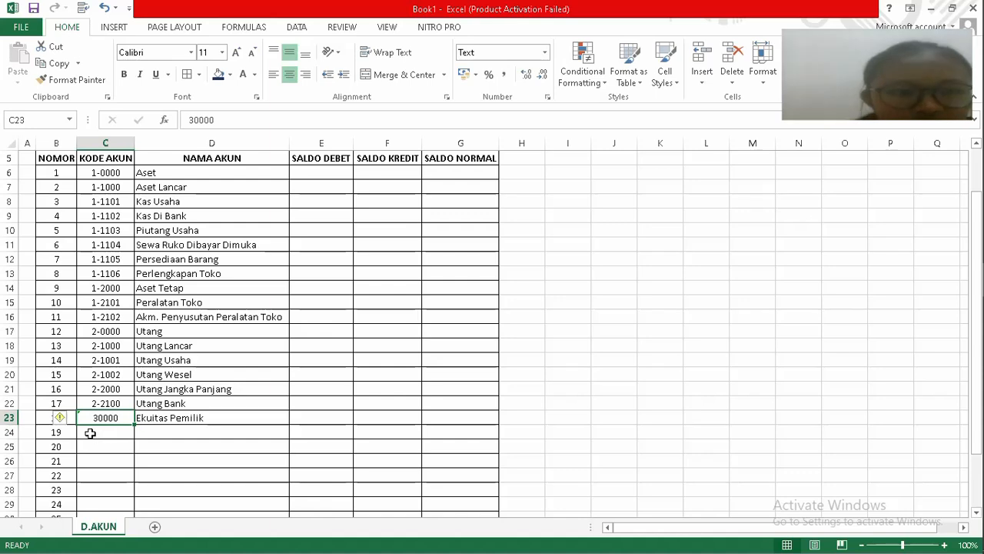
click(58, 420)
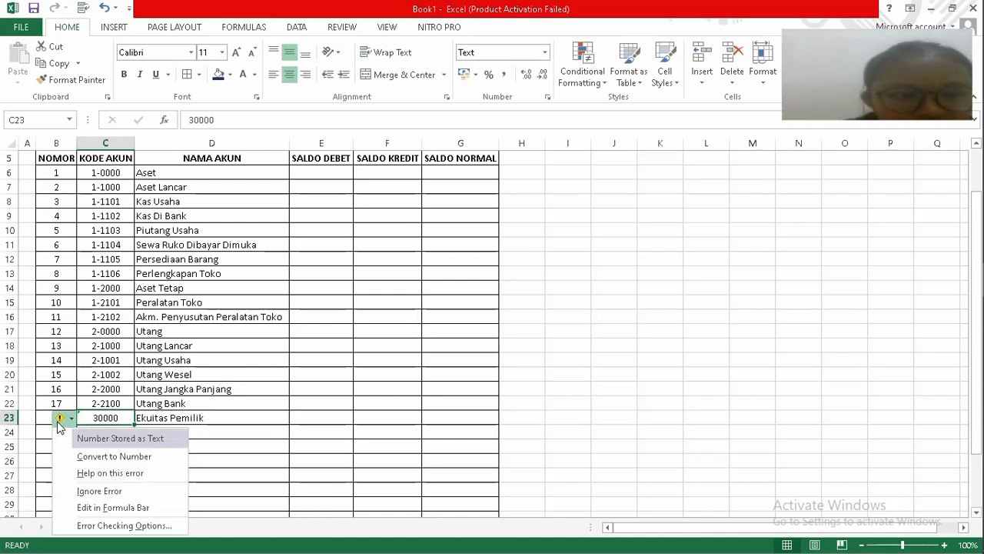
click(85, 492)
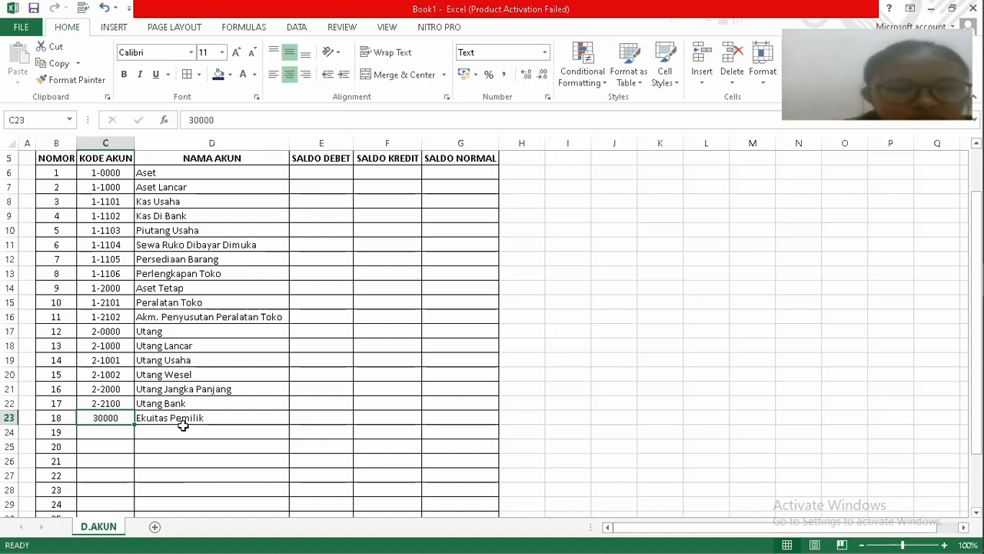
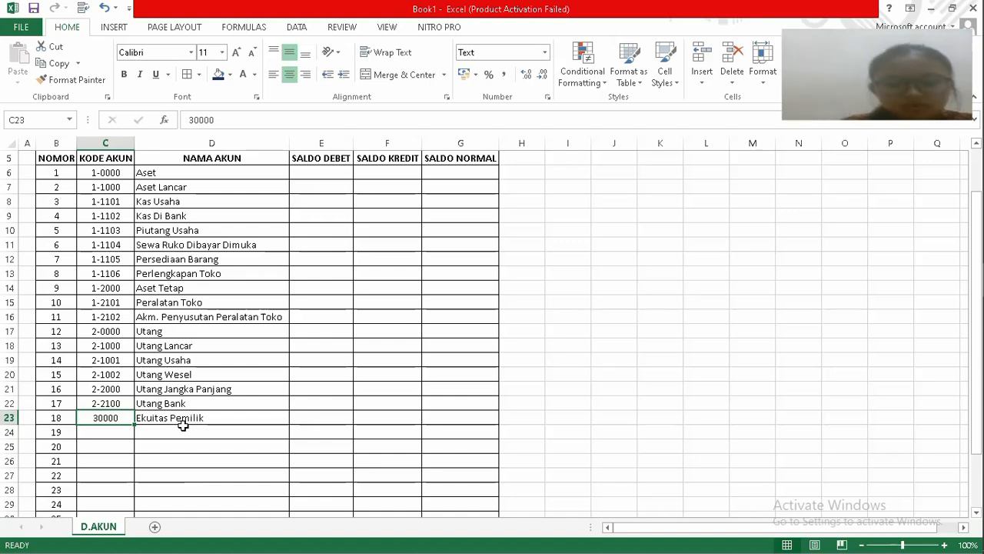
Begin the account code in row 24 with 3 and correct the account code in row 23 to 3-0000.
click(120, 437)
text(3)
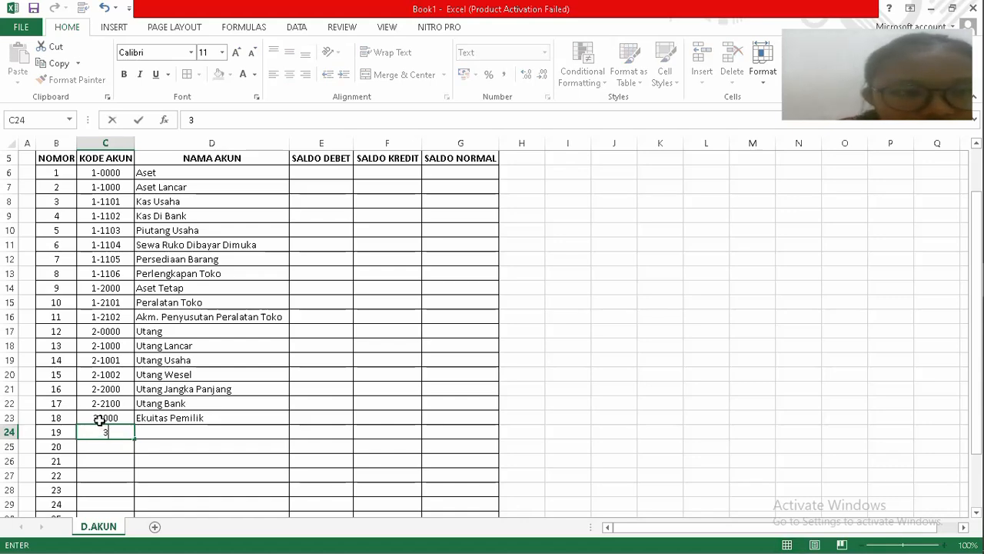
click(100, 419)
double_click(100, 419)
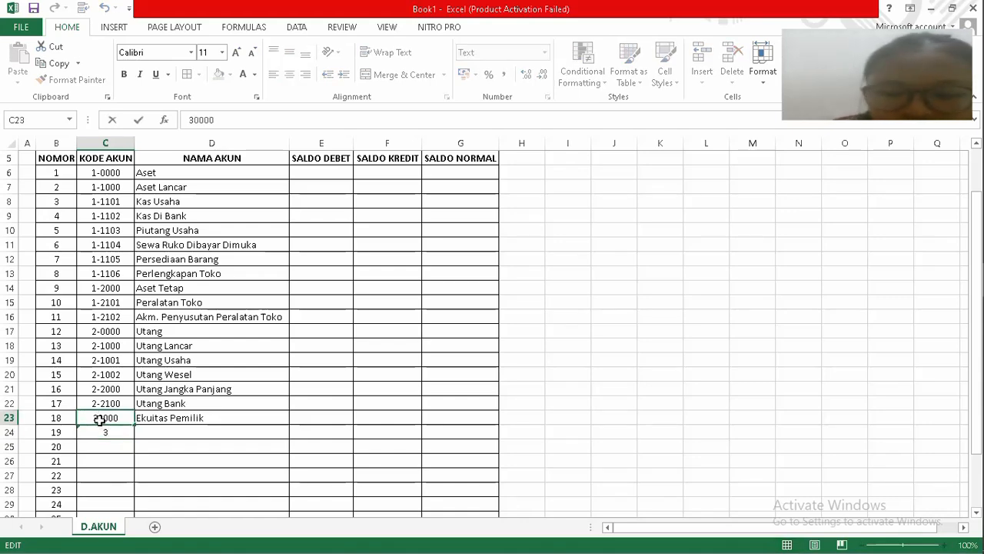
text(-)
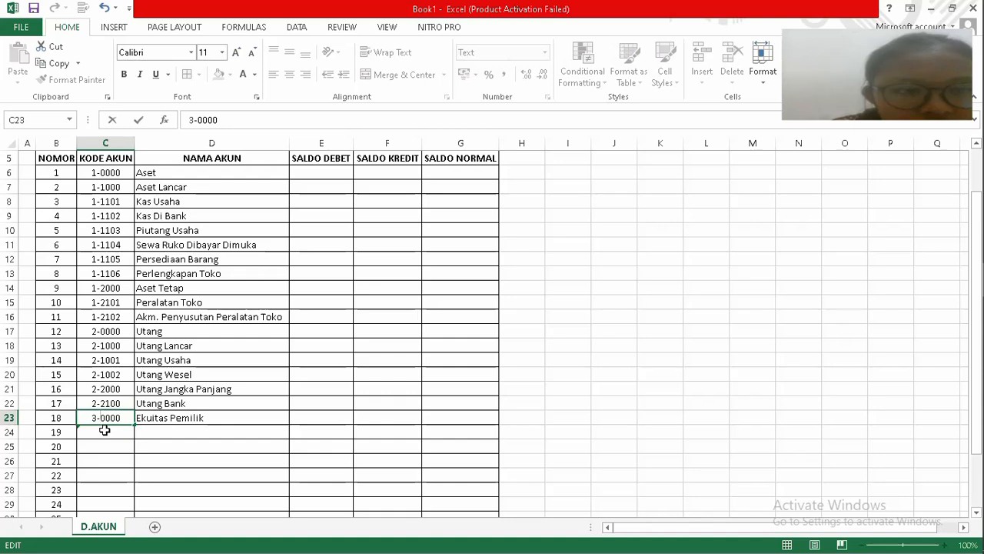
Ignore the number-stored-as-text error on row 24's account code and set the code to 3-1001.
click(113, 436)
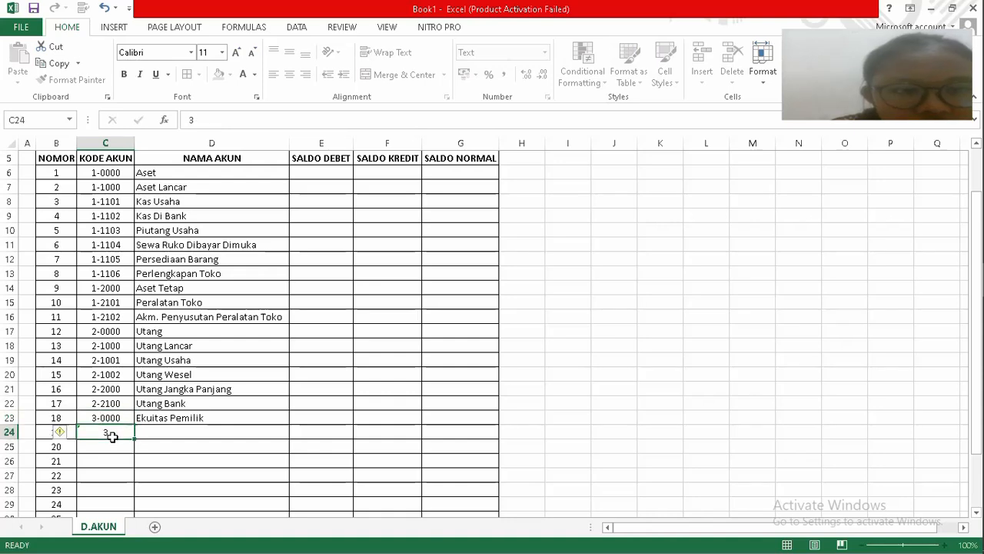
click(60, 435)
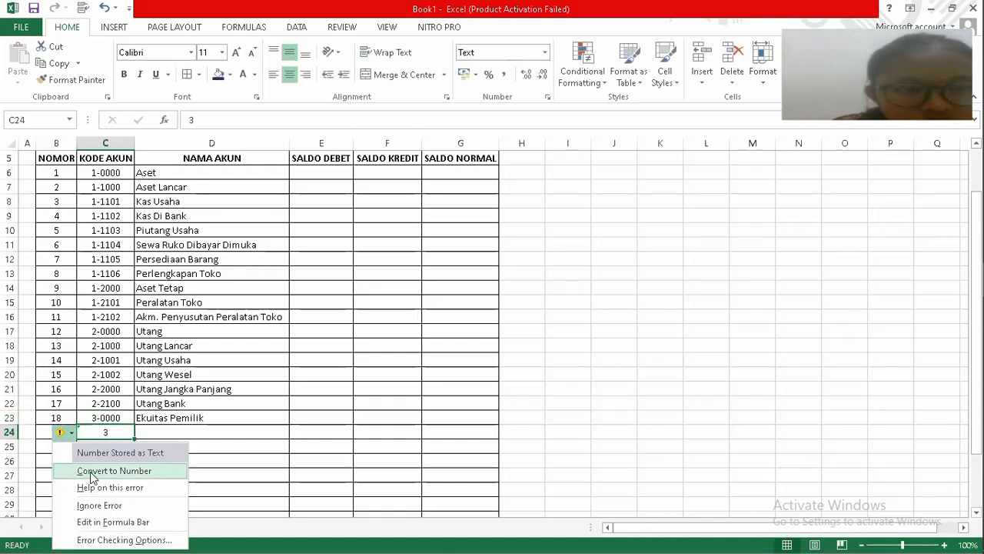
click(98, 505)
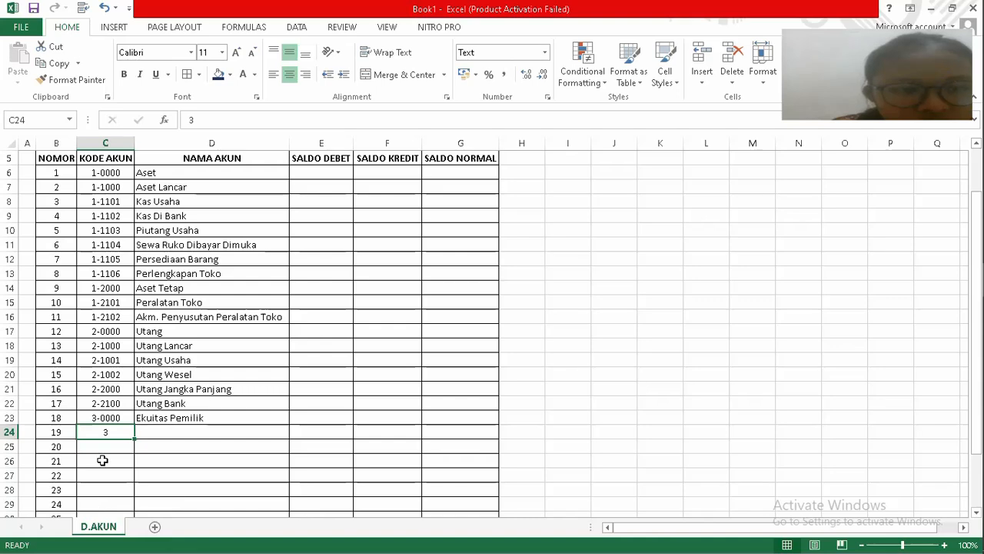
text(3)
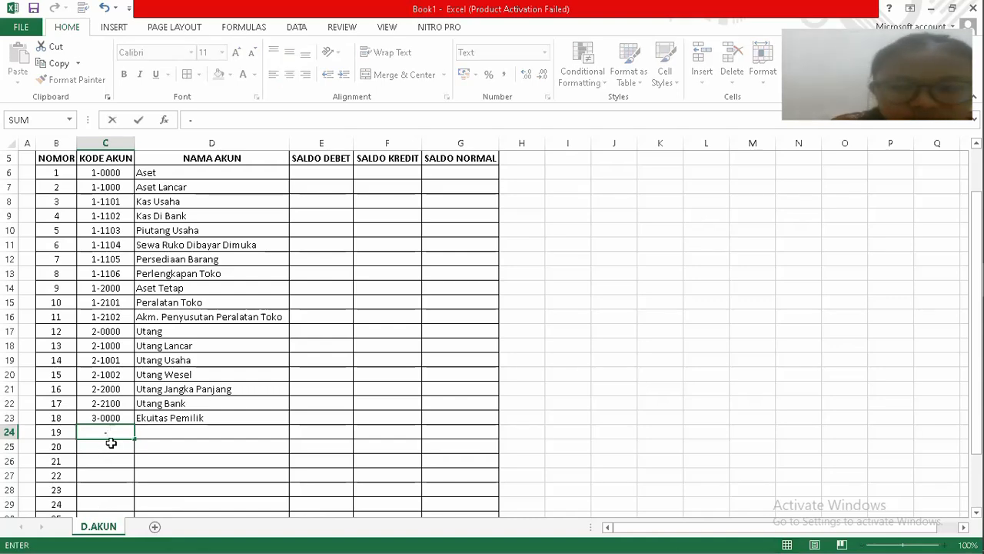
text(-)
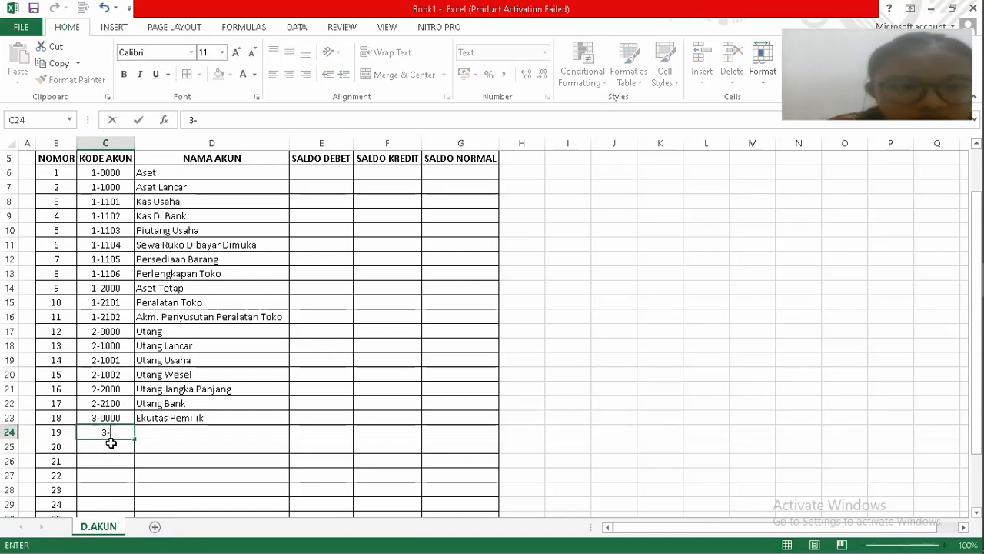
text(1)
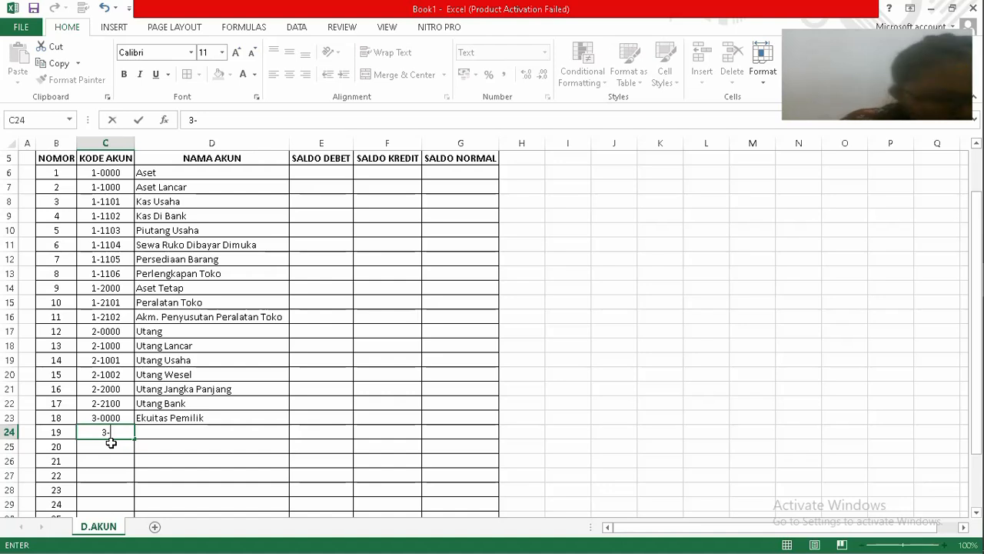
text(000)
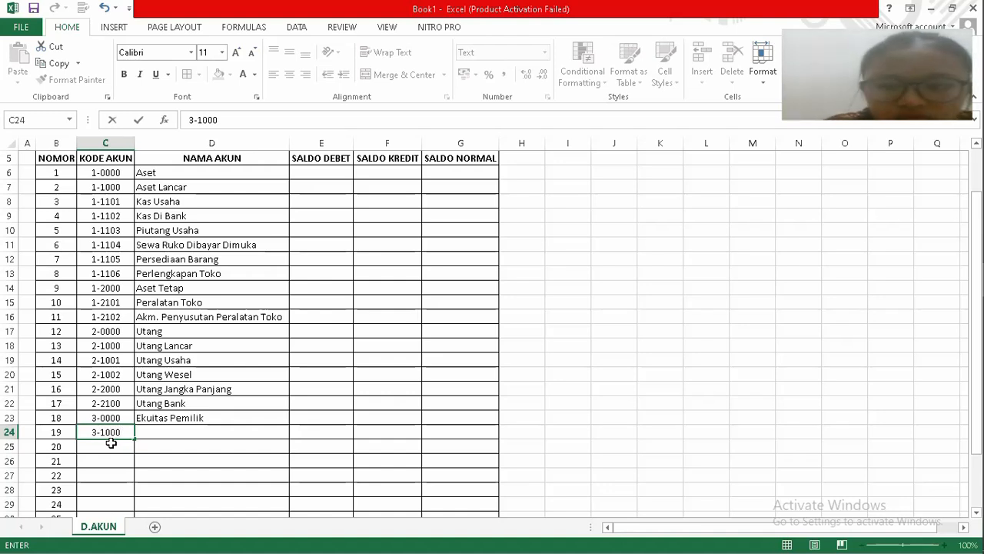
key(BackSpace)
text(1)
key(Tab)
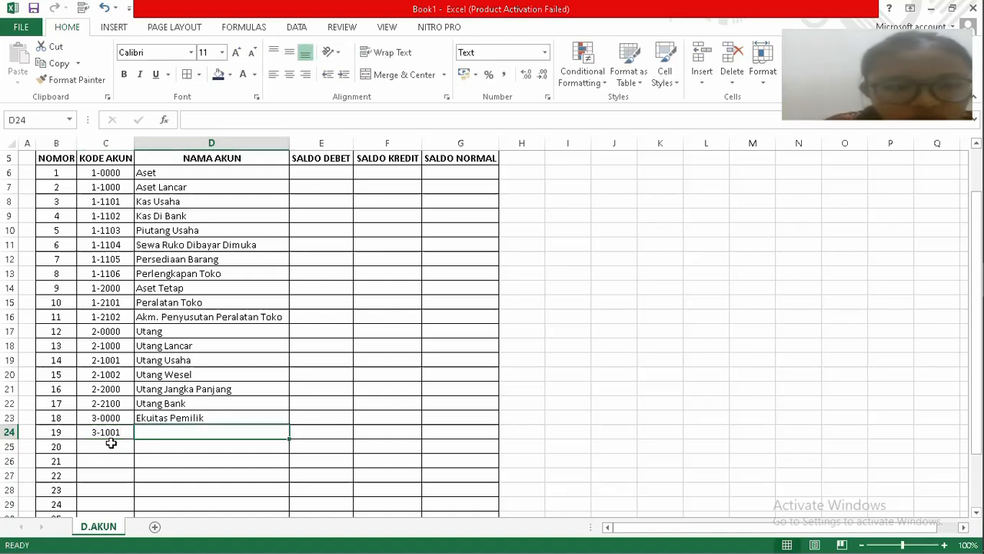
Enter the account name in row 24 as Ekuitas Tn. followed by the owner's name.
text(Ekui)
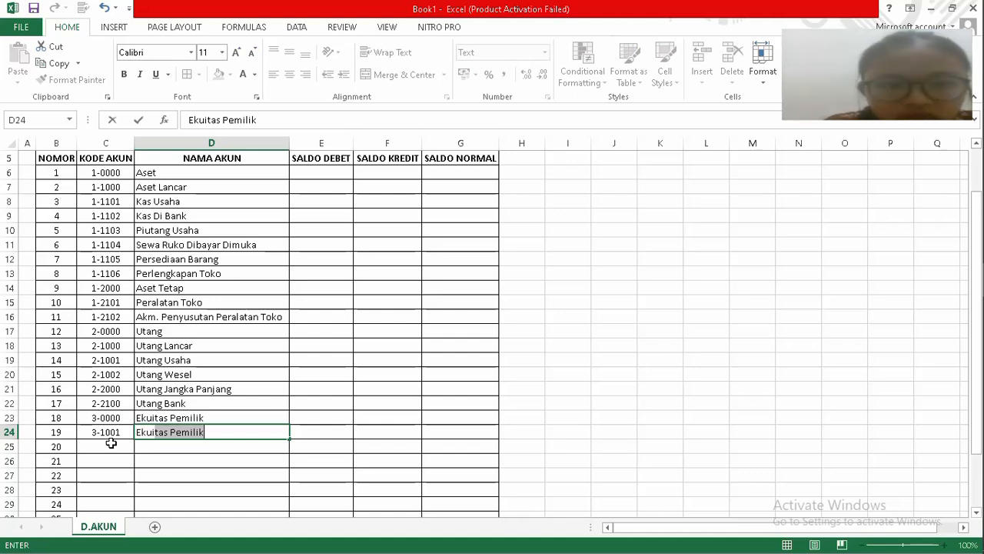
text(tas )
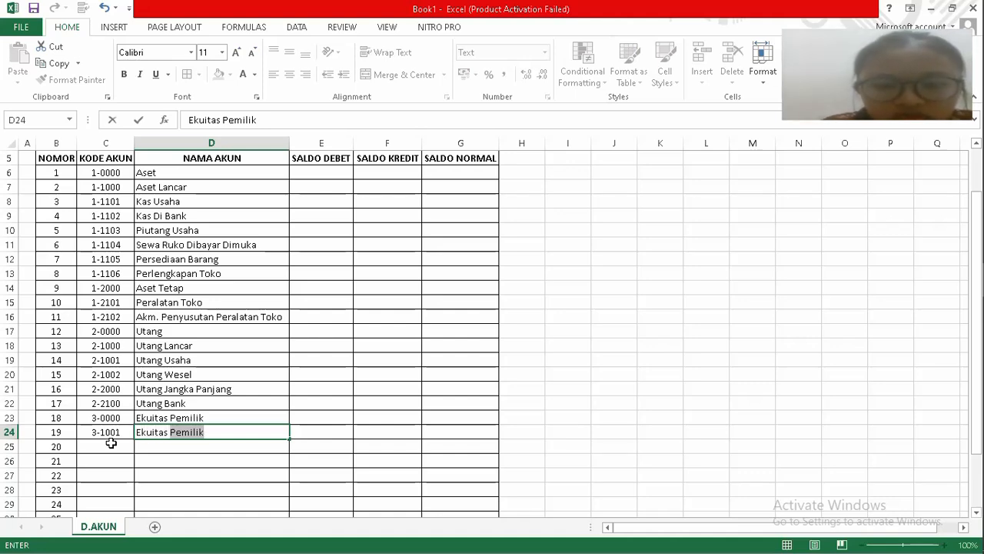
text(T)
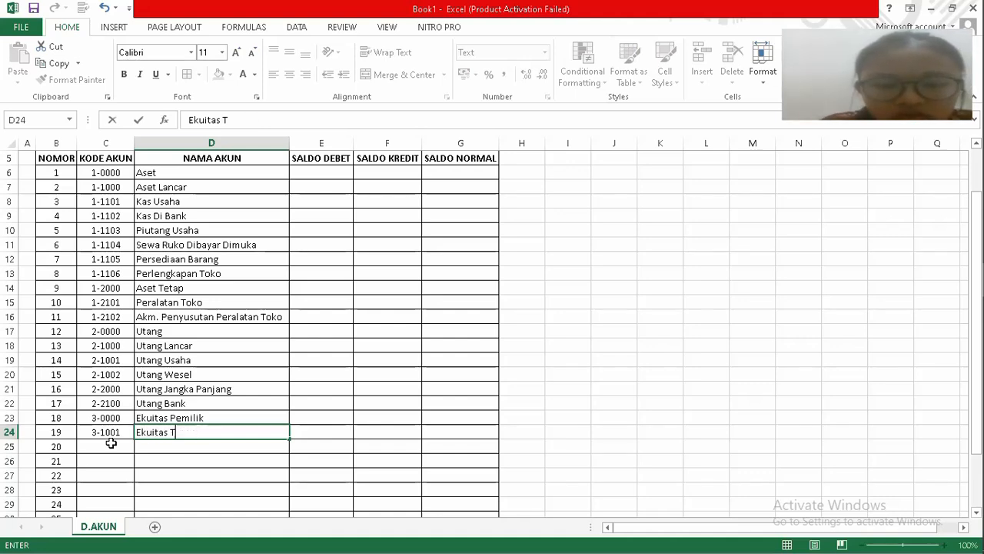
text(N)
key(BackSpace)
text(n)
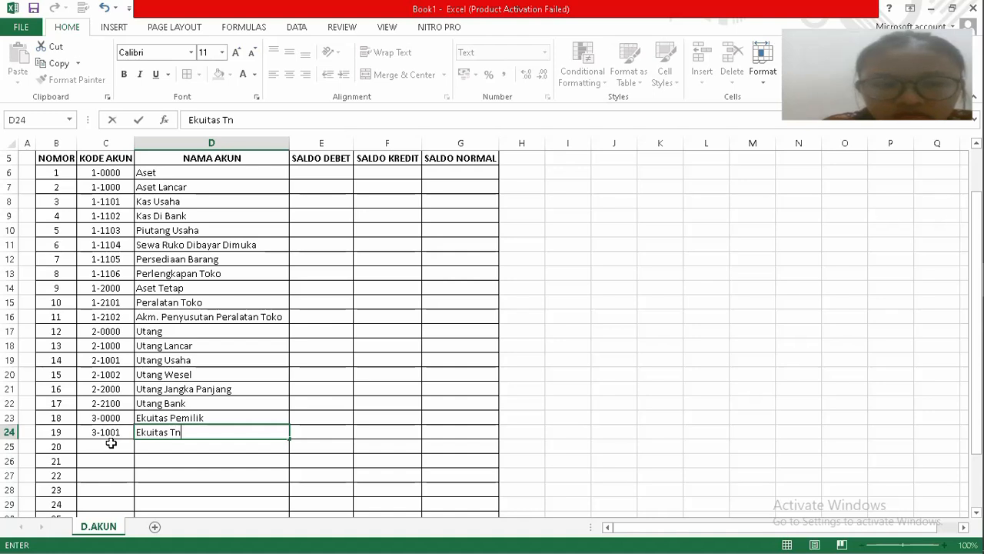
text(.A)
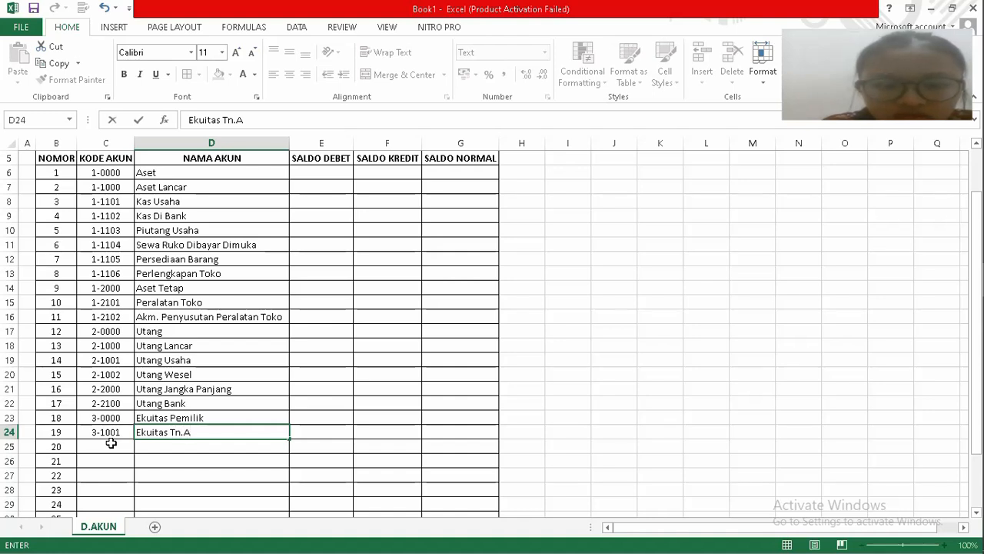
text(N)
key(BackSpace)
text(nd)
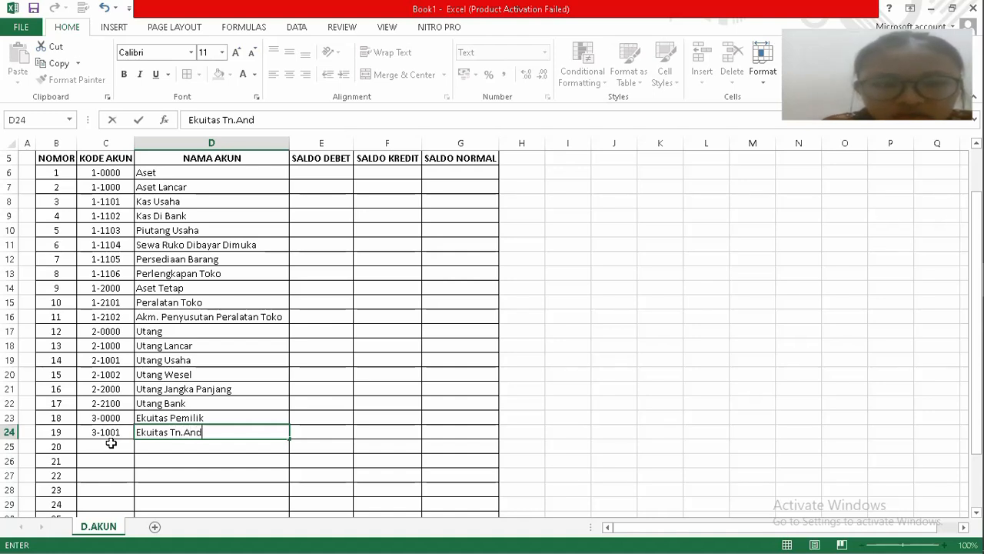
text(ika)
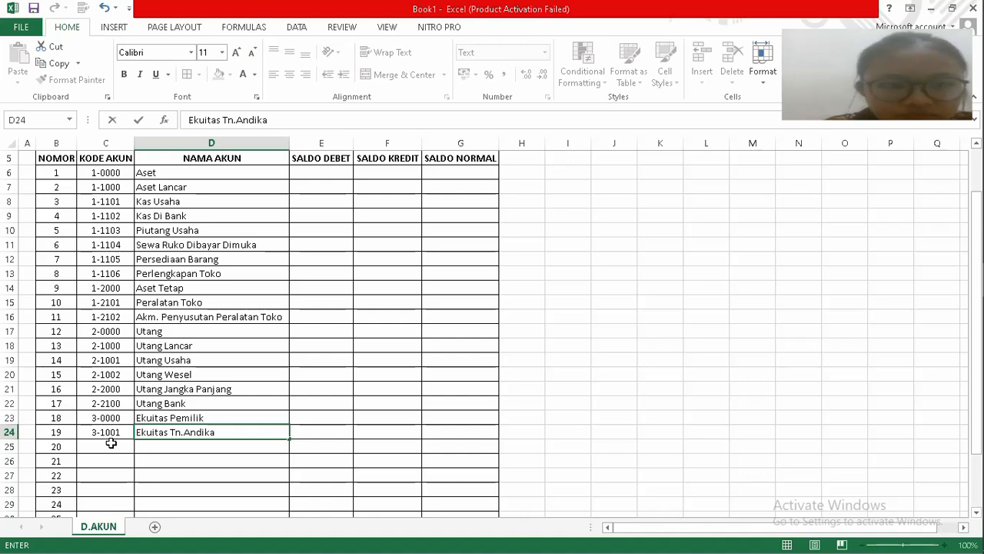
Enter the account code 3-1002 in row 25.
click(111, 443)
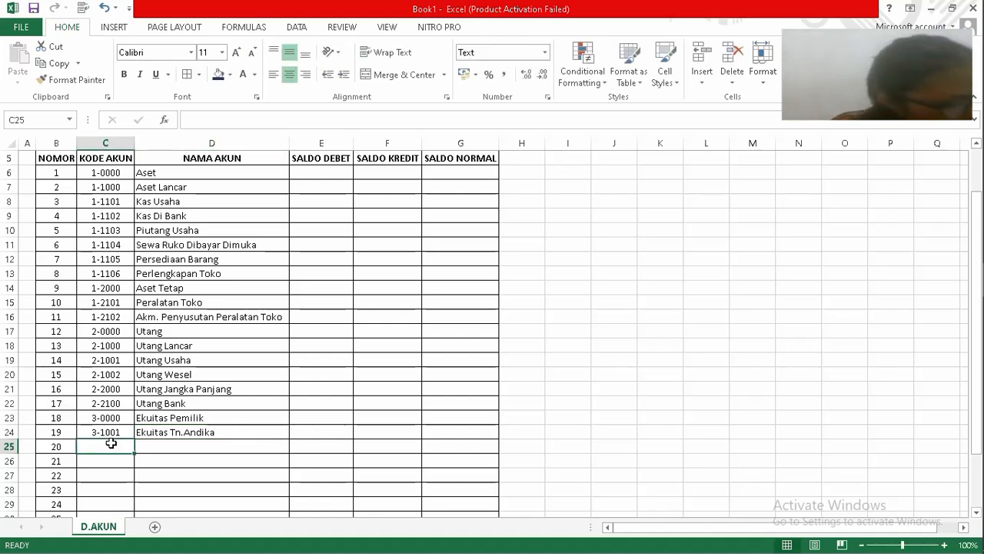
text(3)
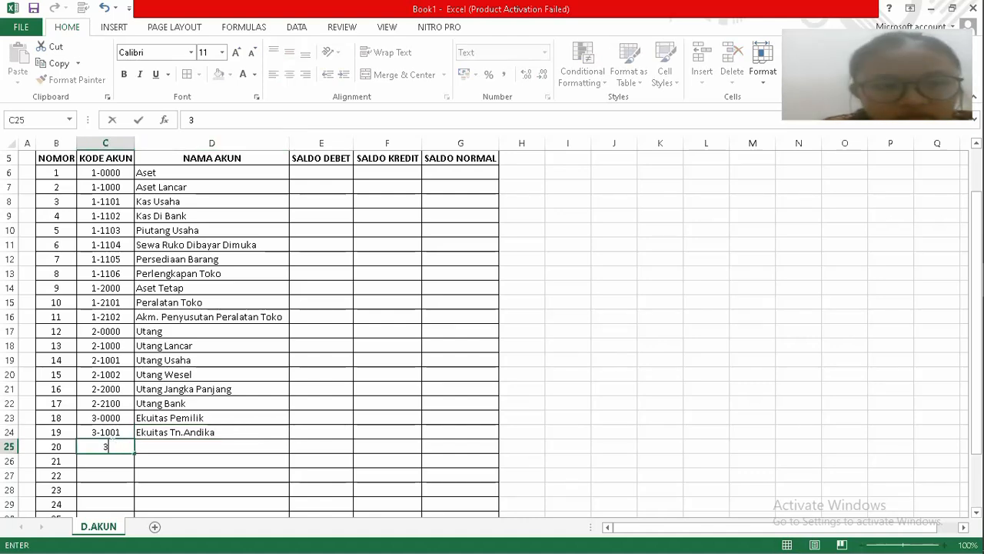
text(-1)
key(BackSpace)
text(-100)
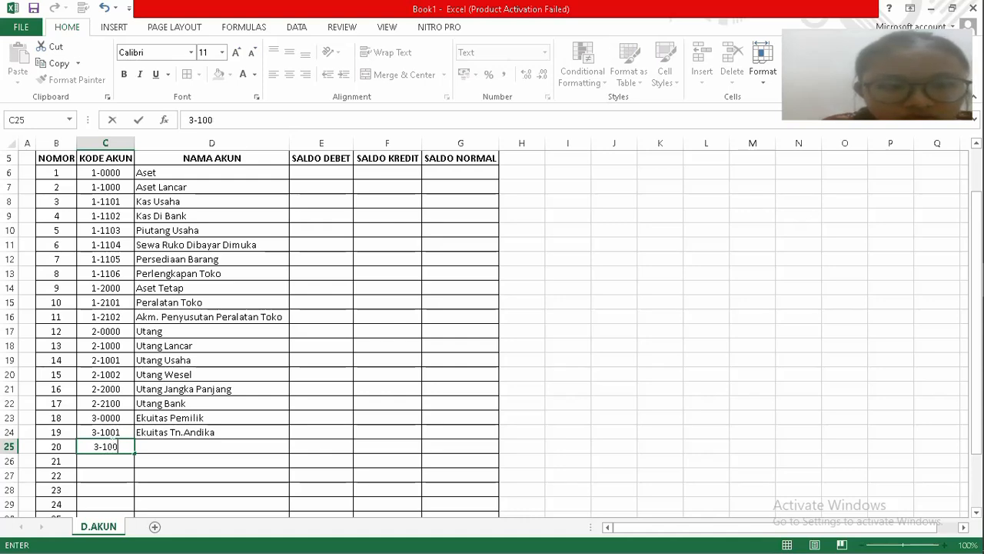
text(2)
key(Tab)
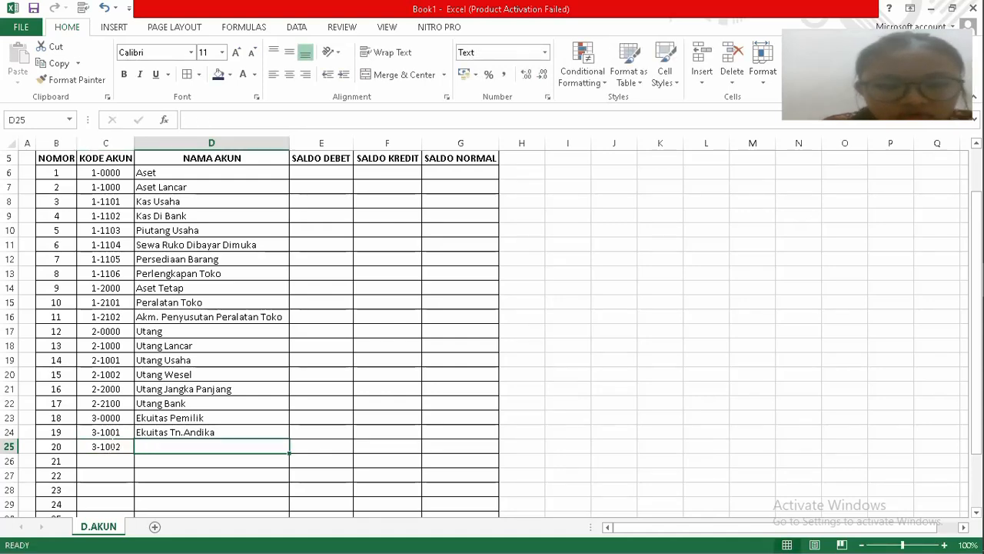
Enter the account name in row 25 as Prive Tn. followed by the owner's name.
text(Pri)
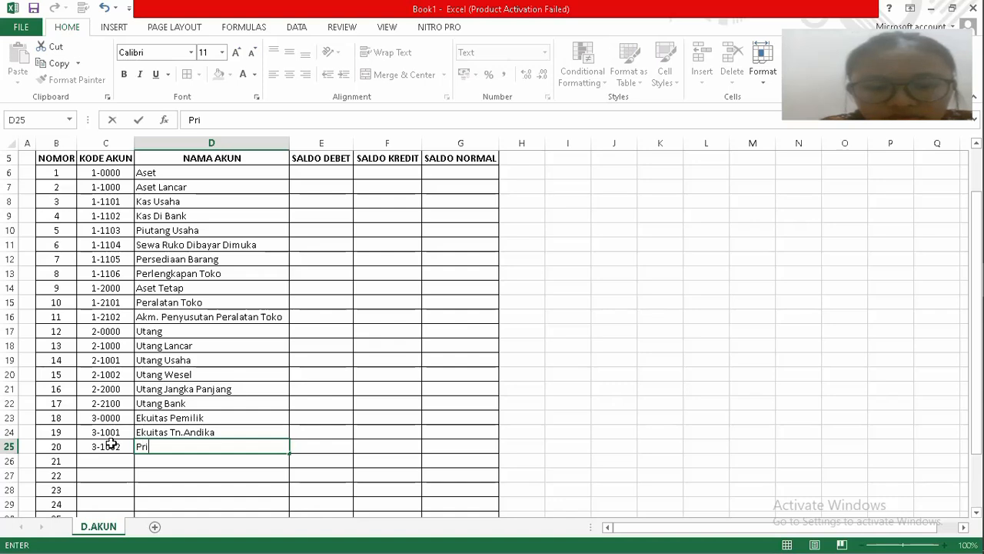
text(ve)
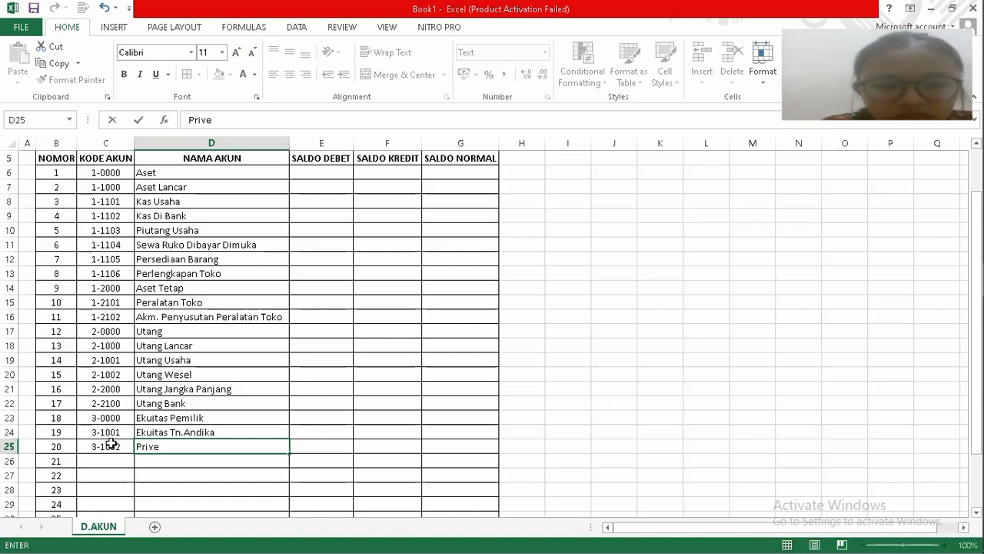
text( Tn.)
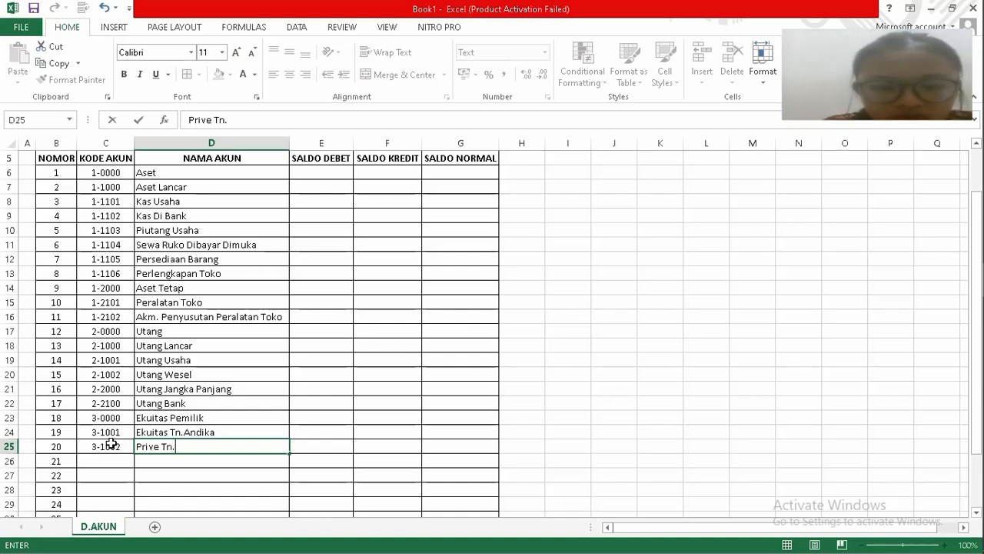
text( AN)
key(BackSpace)
text(n)
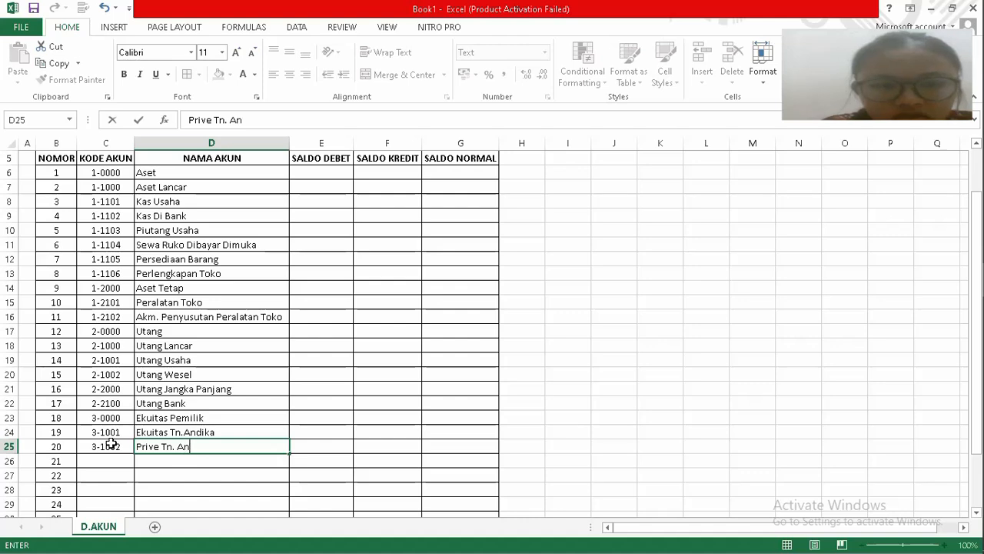
text(dika)
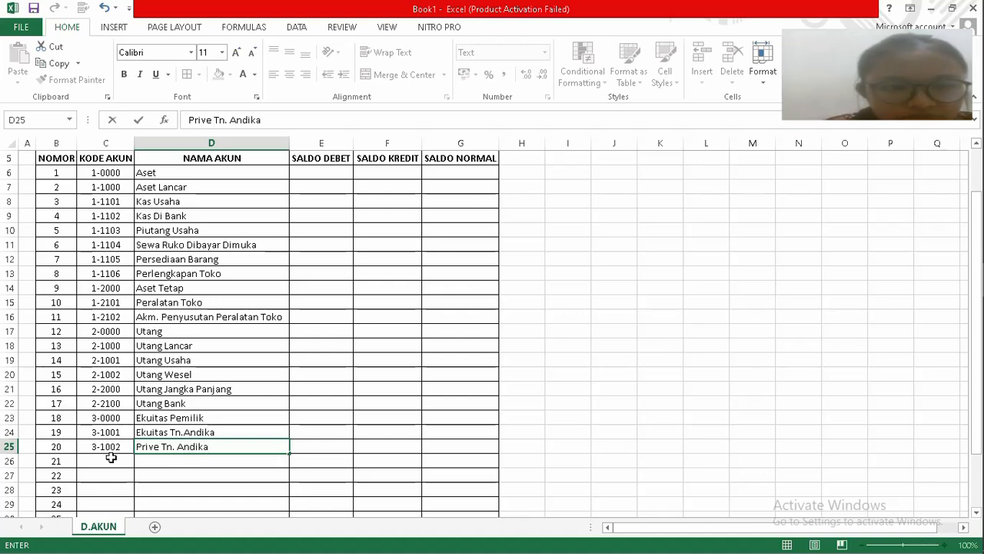
Fill row 26 of the chart of accounts with the account code 4-0000 and the account name Pendapatan.
click(110, 466)
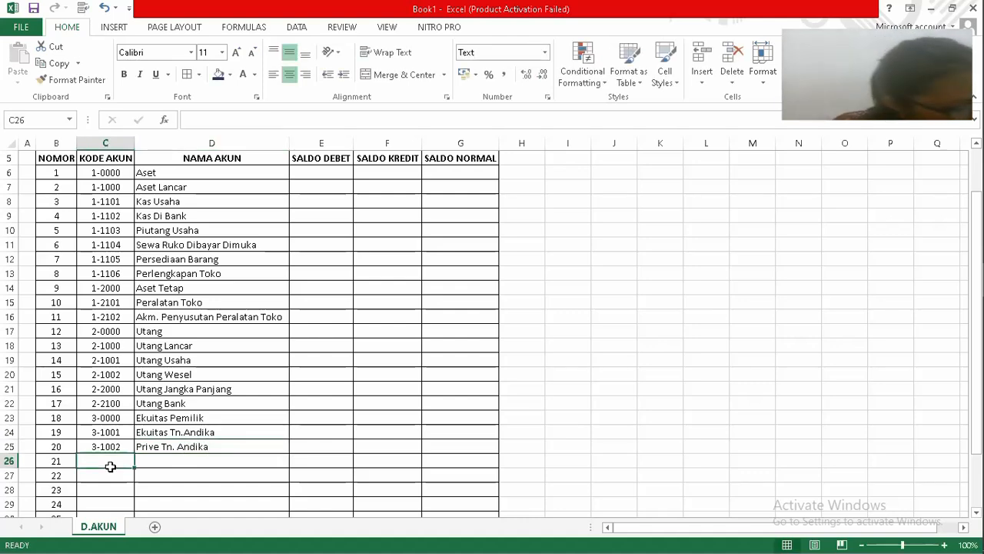
text(4000)
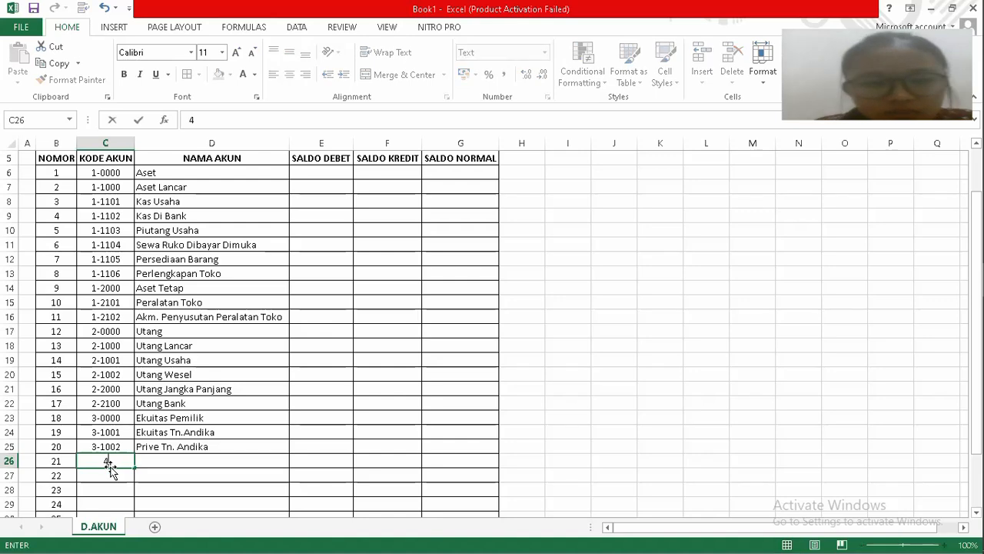
key(BackSpace)
key(BackSpace)
key(BackSpace)
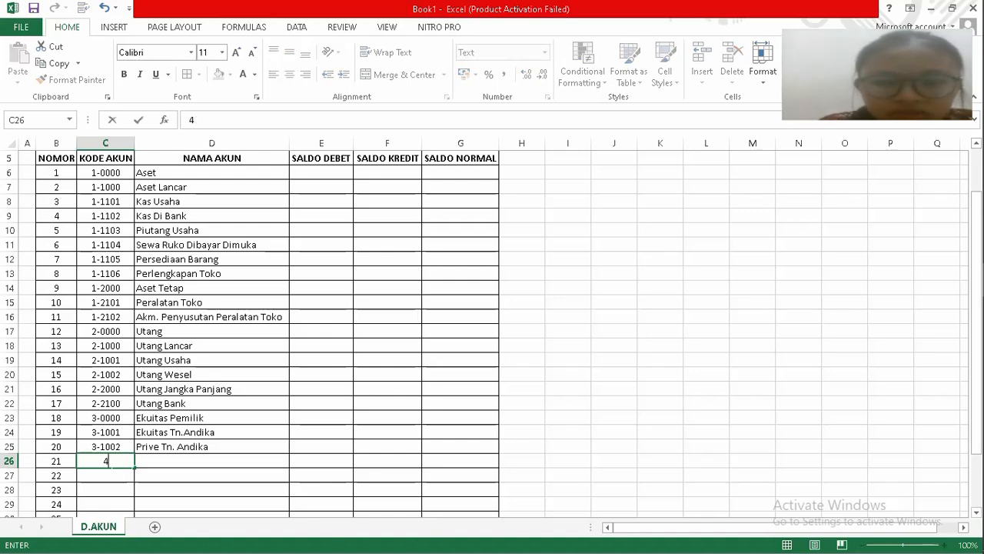
text(-0000)
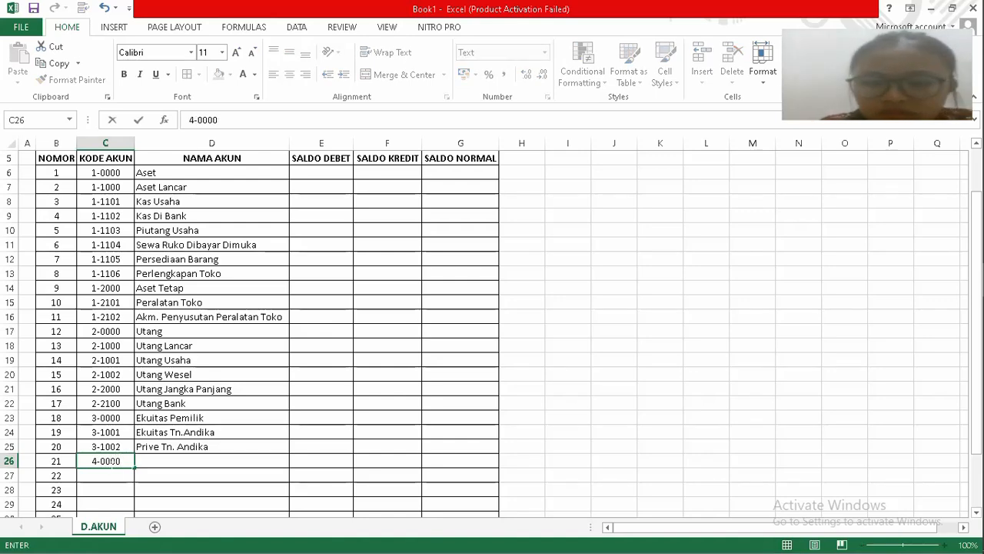
key(Tab)
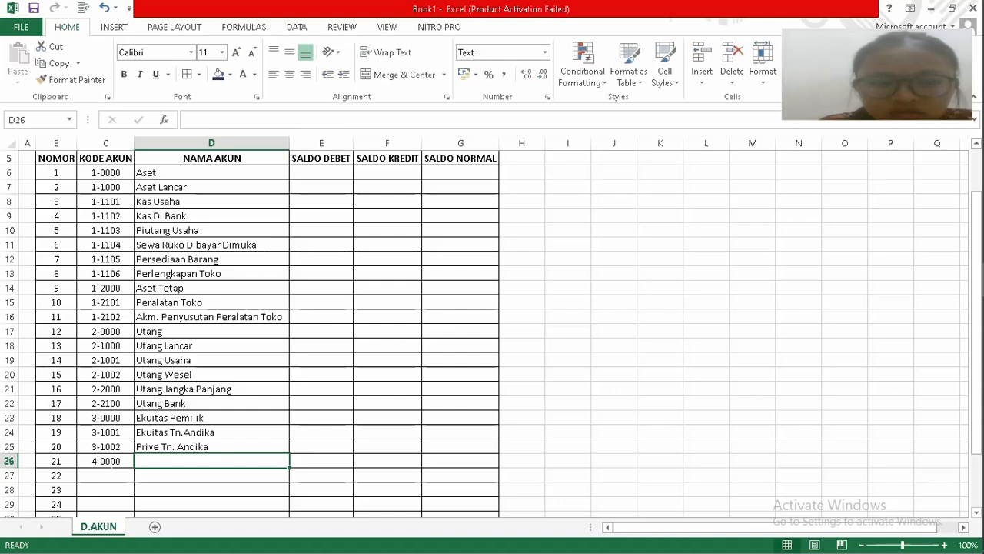
text(Pendapatan)
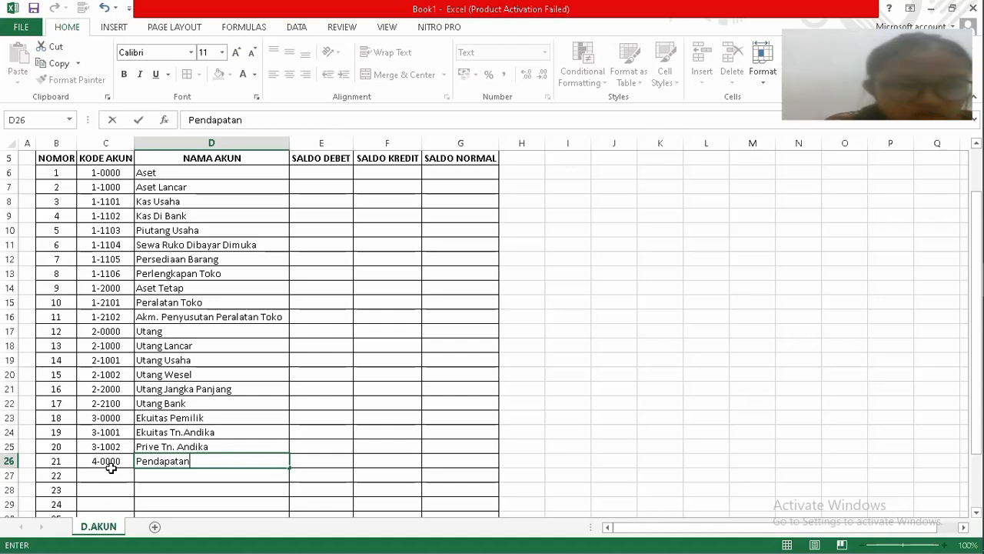
key(Return)
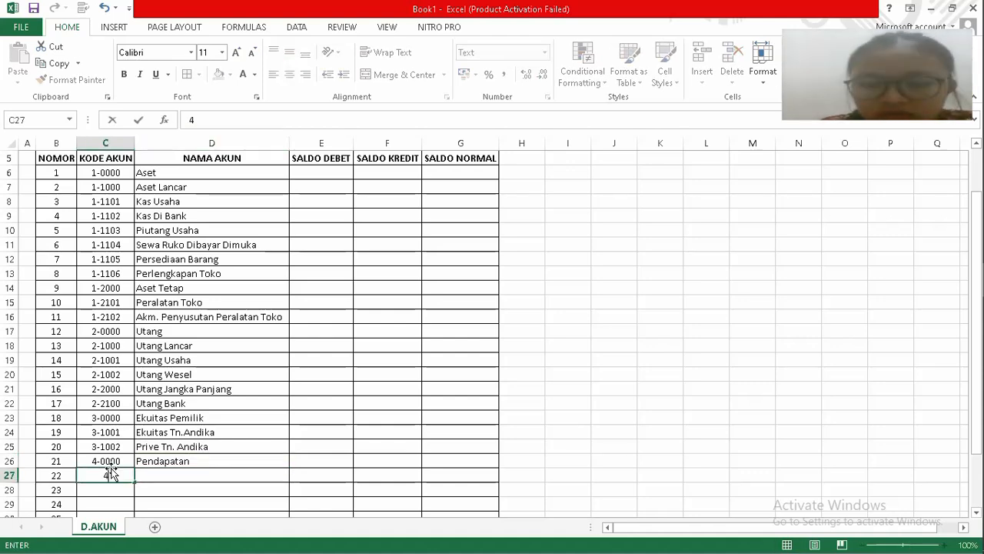
Fill row 27 with the account code 4-1000 and the account name Penjualan Barang.
text(4-)
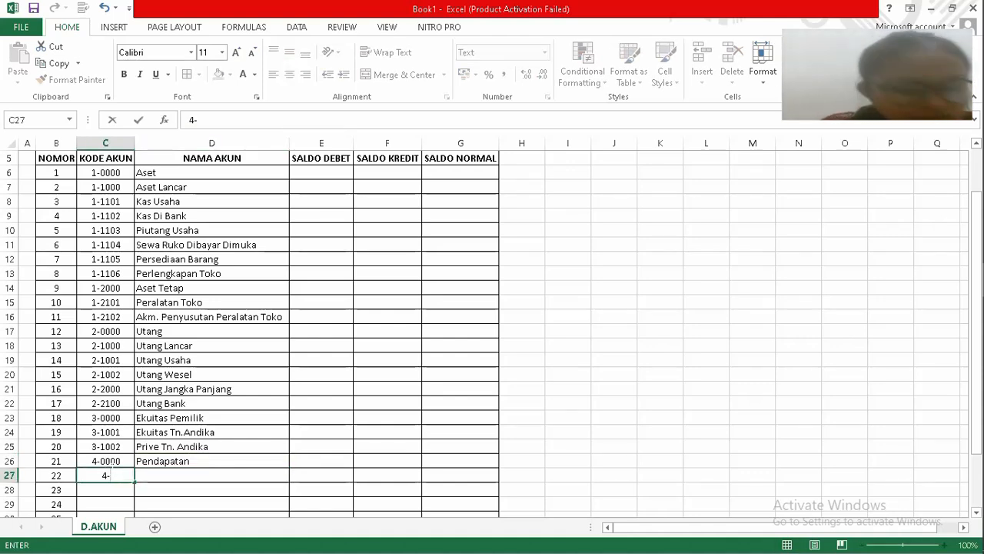
text(1)
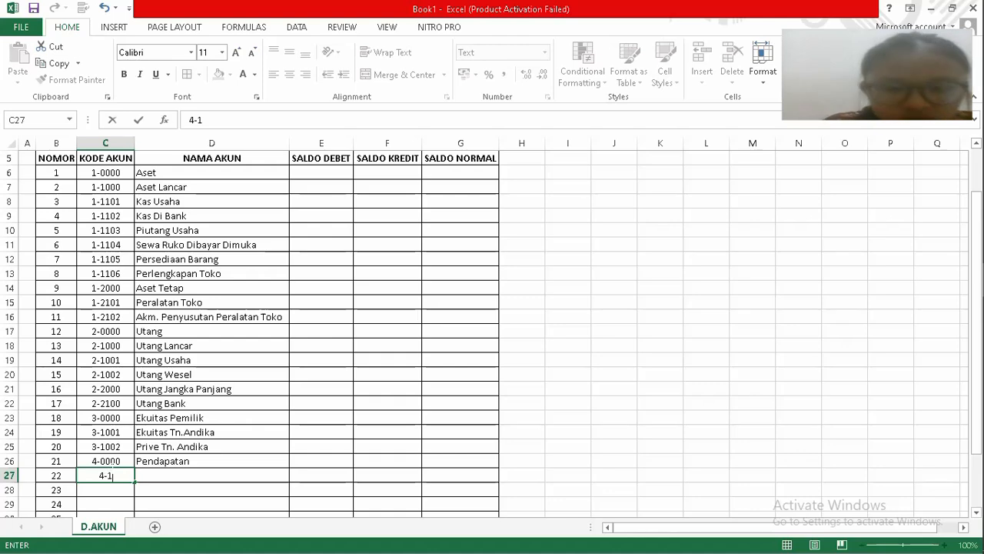
text(000)
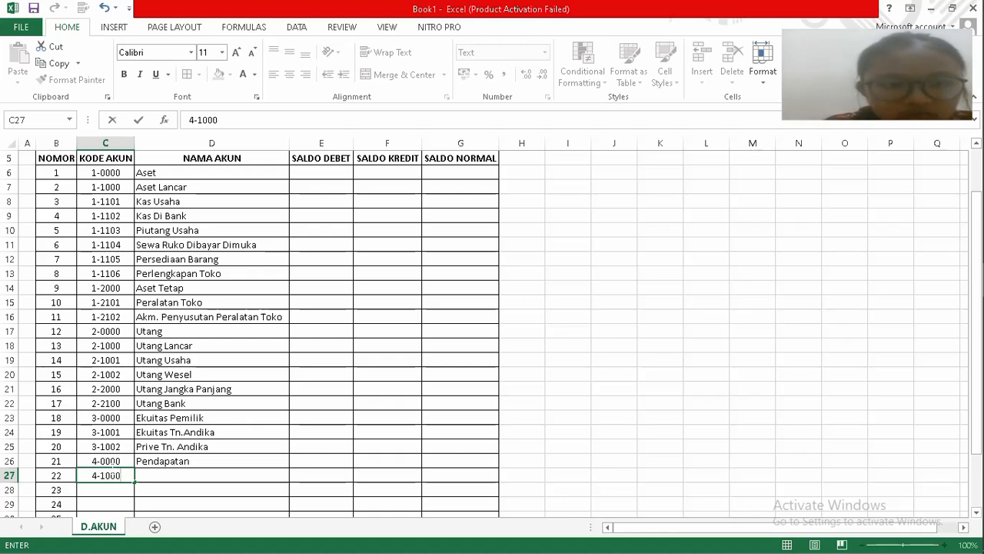
key(Tab)
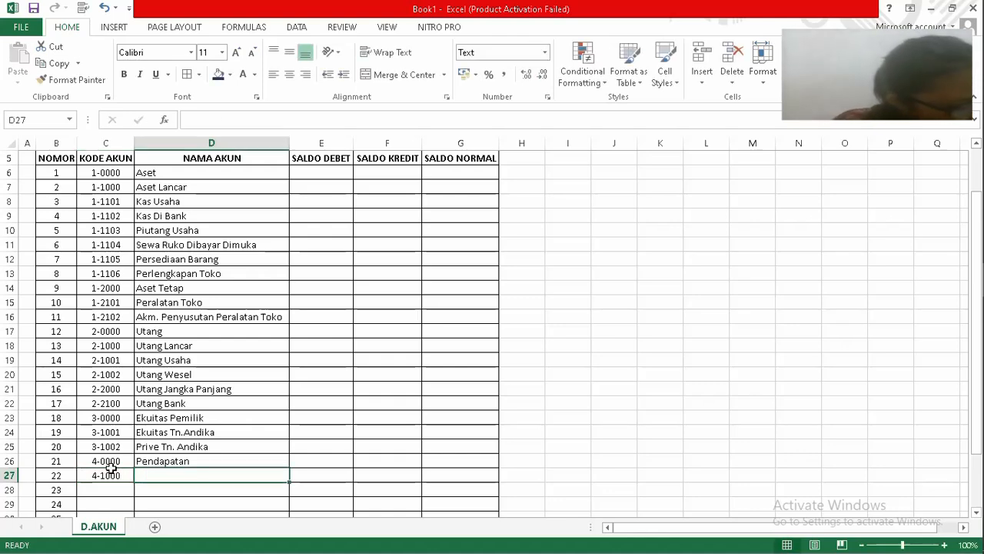
text(P)
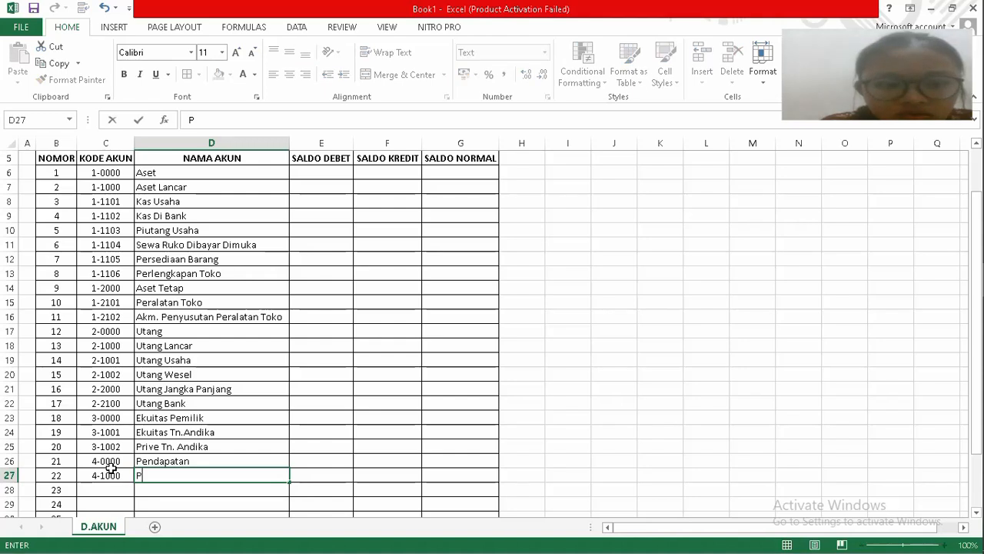
text(enjualana)
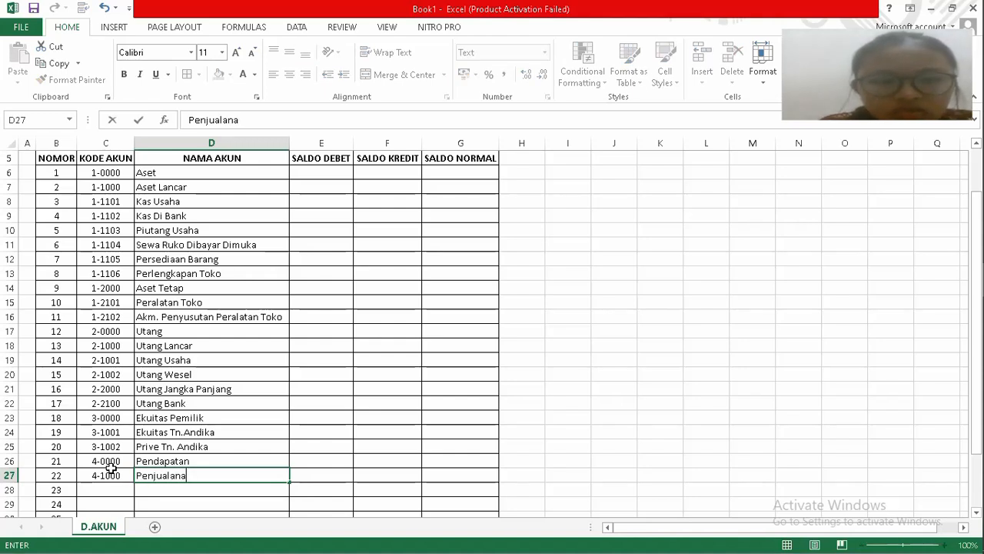
key(BackSpace)
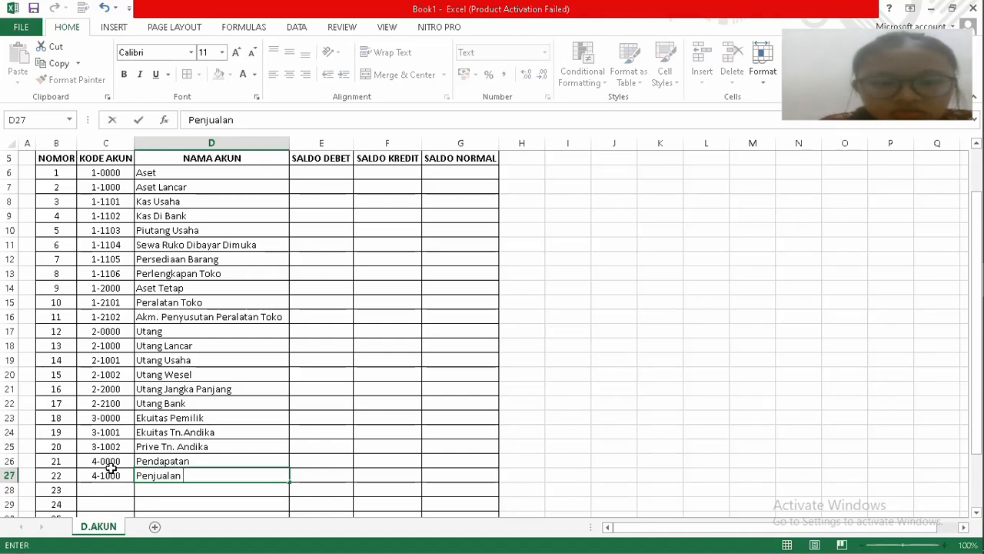
text(Barang)
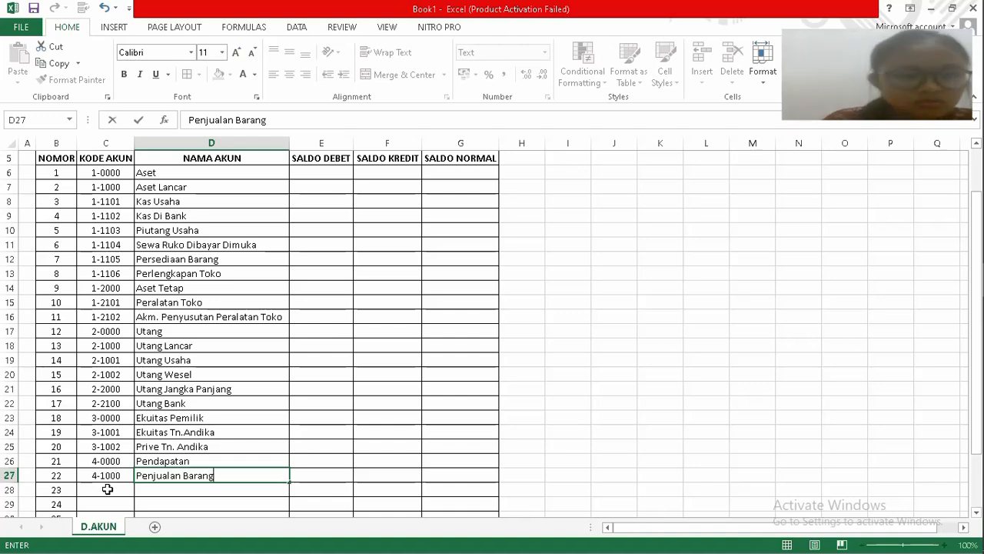
Enter the account code 4-1001 in row 28, including the hyphen after the 4.
click(108, 489)
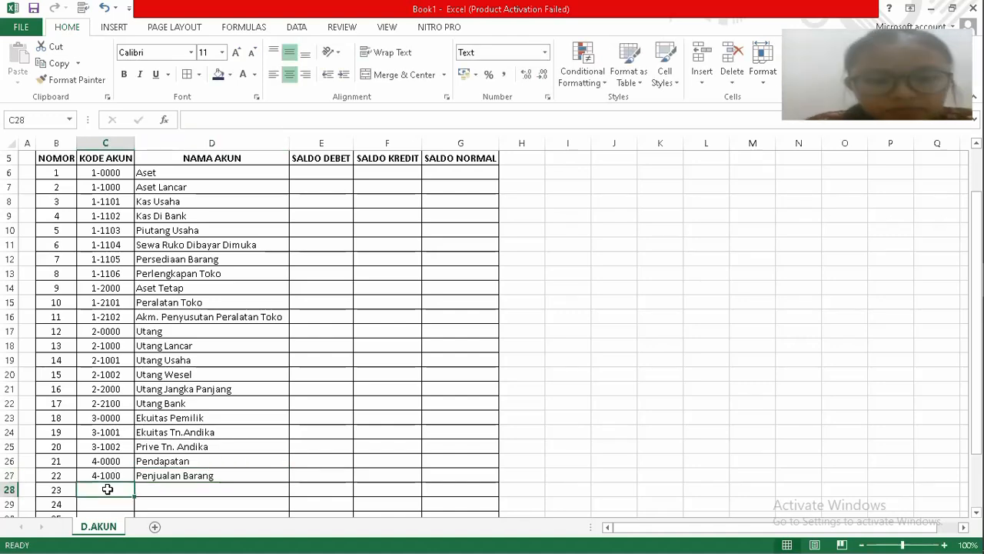
text(4100)
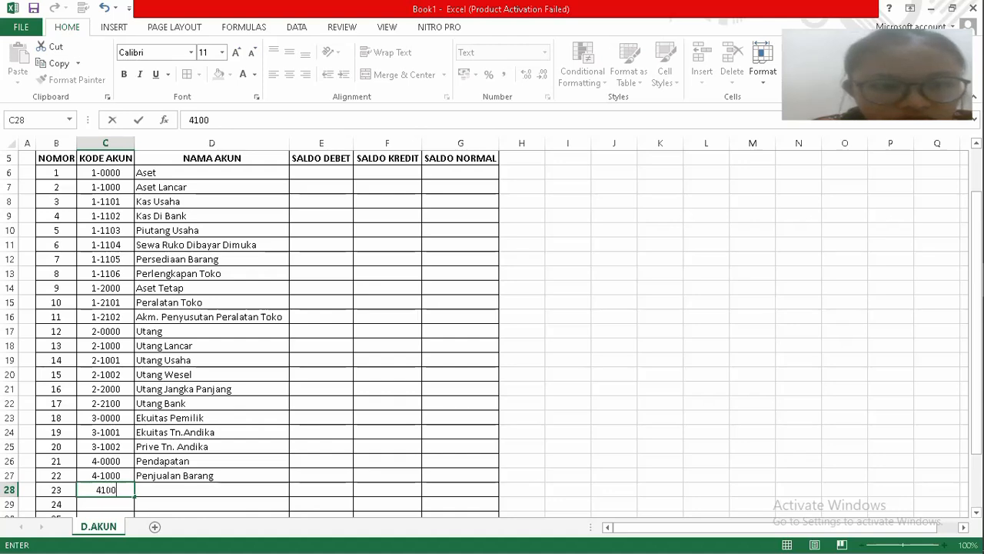
text(1)
key(Tab)
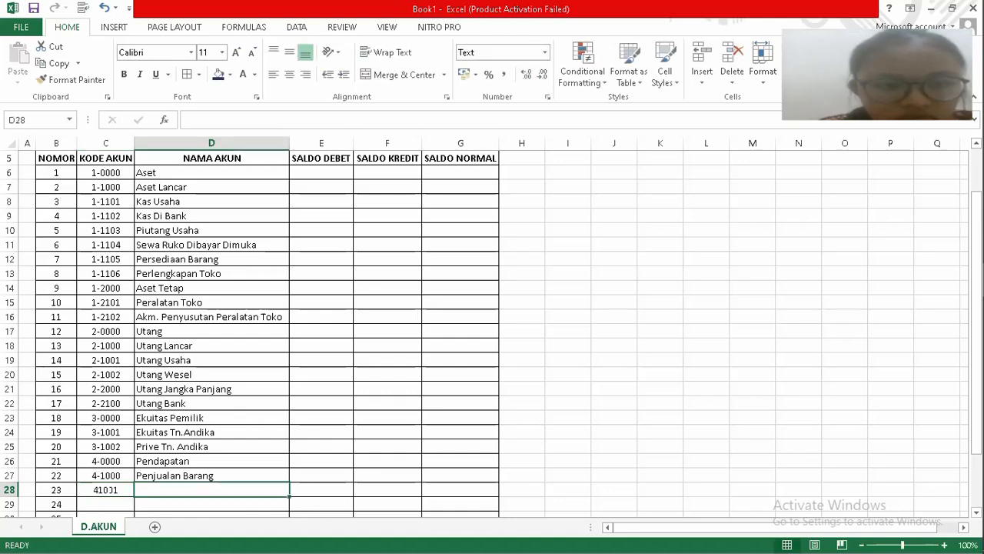
double_click(98, 490)
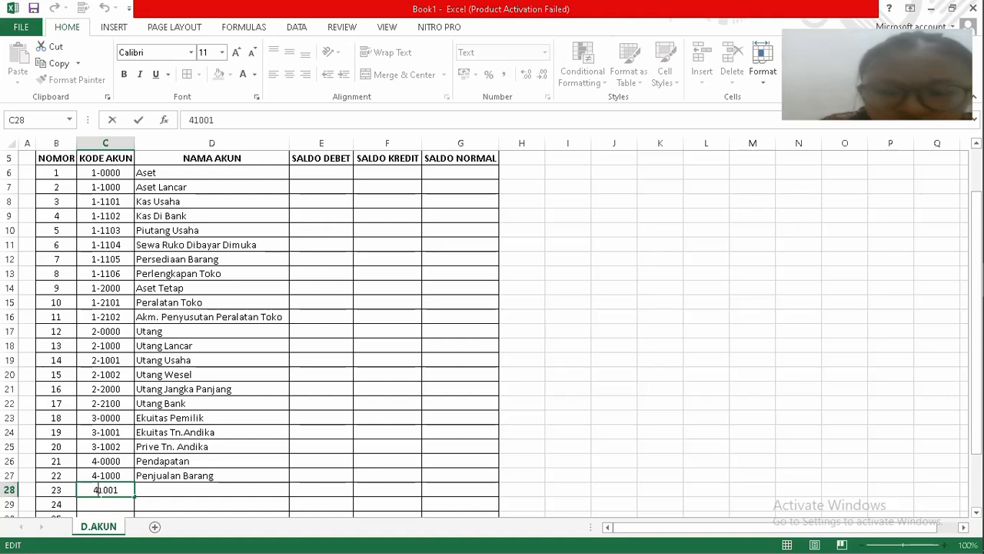
text(-)
Enter the account name Biaya Angkut Keluar in row 28.
click(150, 489)
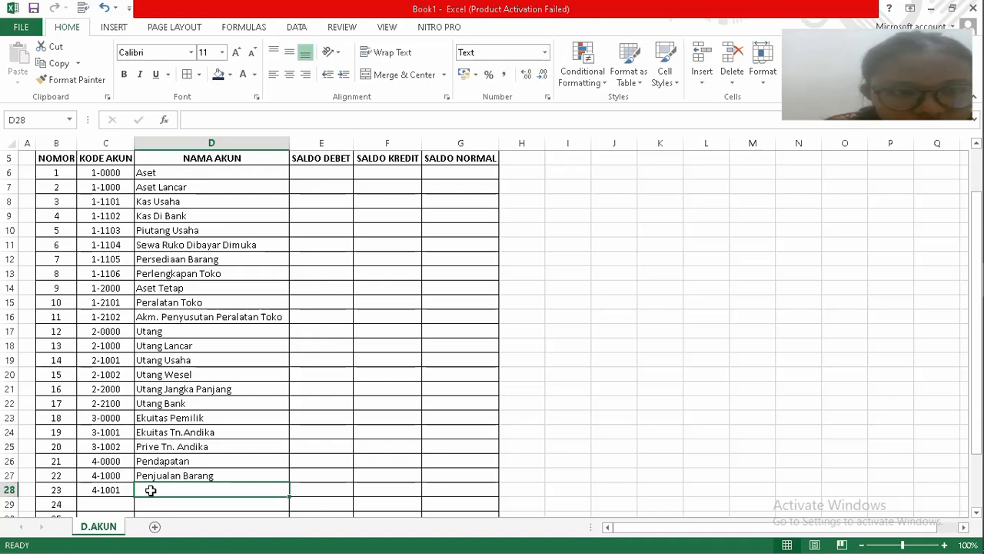
text(b)
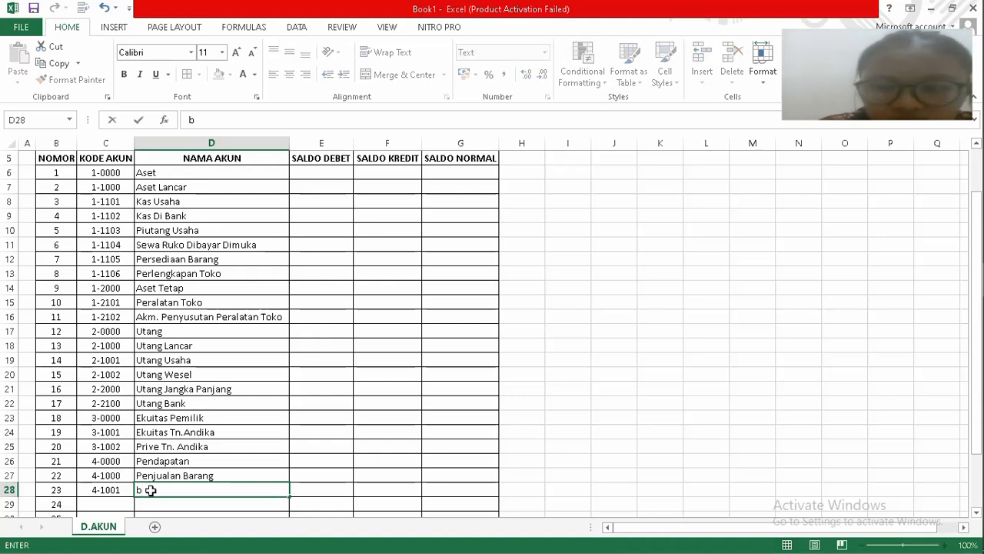
key(BackSpace)
text(B)
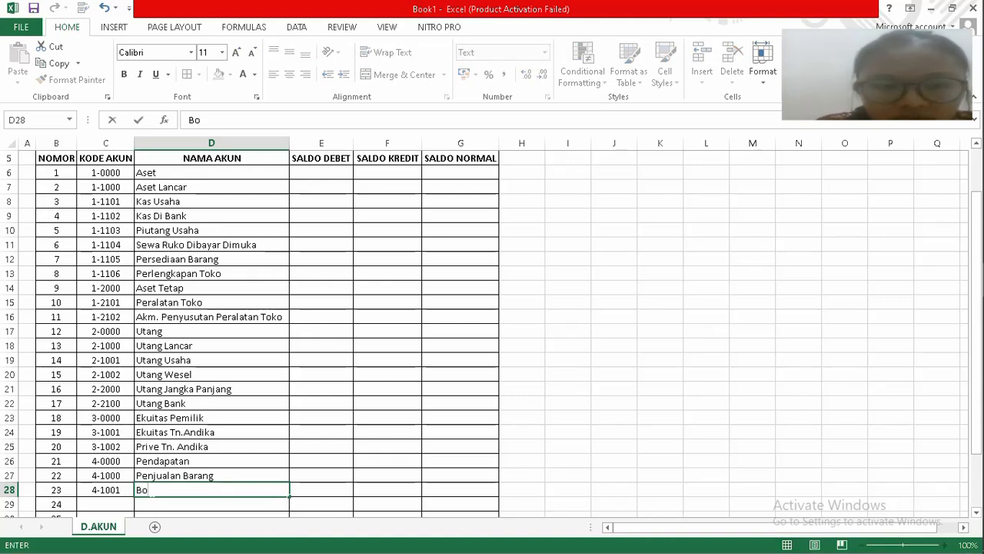
text(iaya)
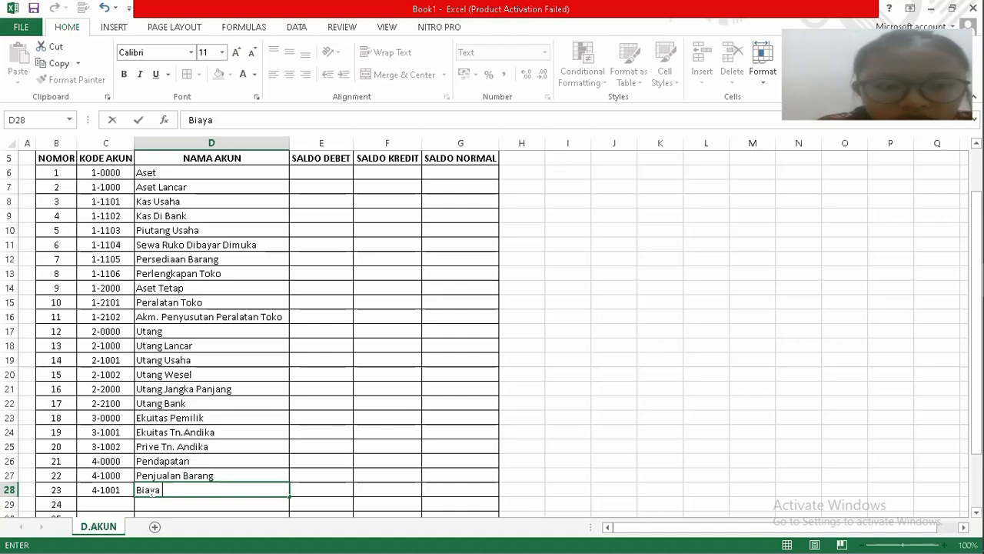
text( Angkut)
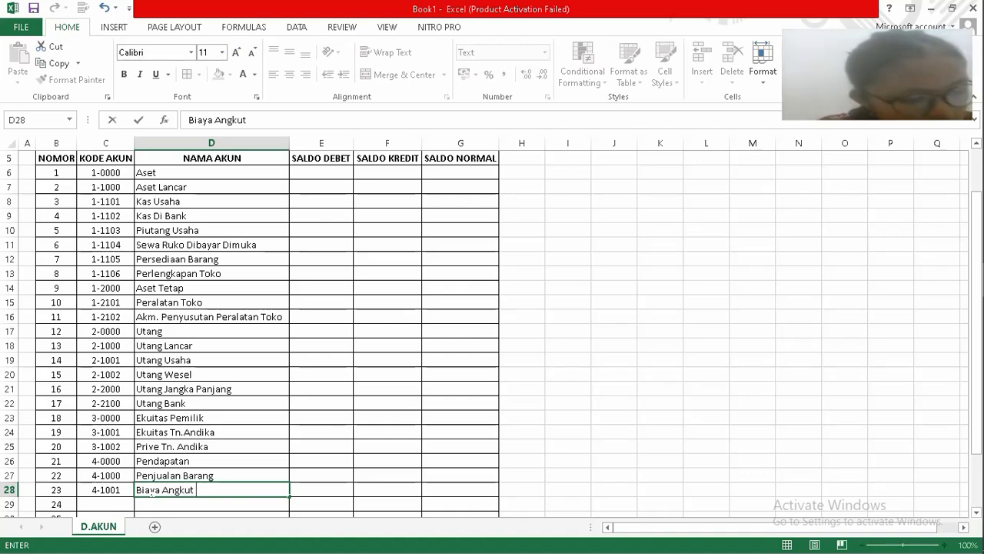
text( Keluar)
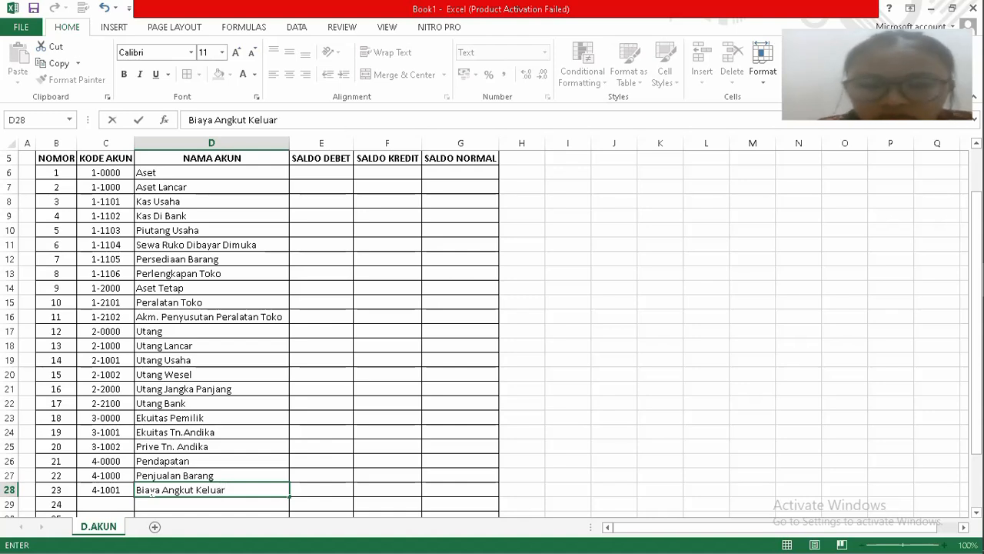
key(Return)
Fill row 29 with the account code 4-1002 and the account name Potongan Penjualan.
key(Left)
text(4-)
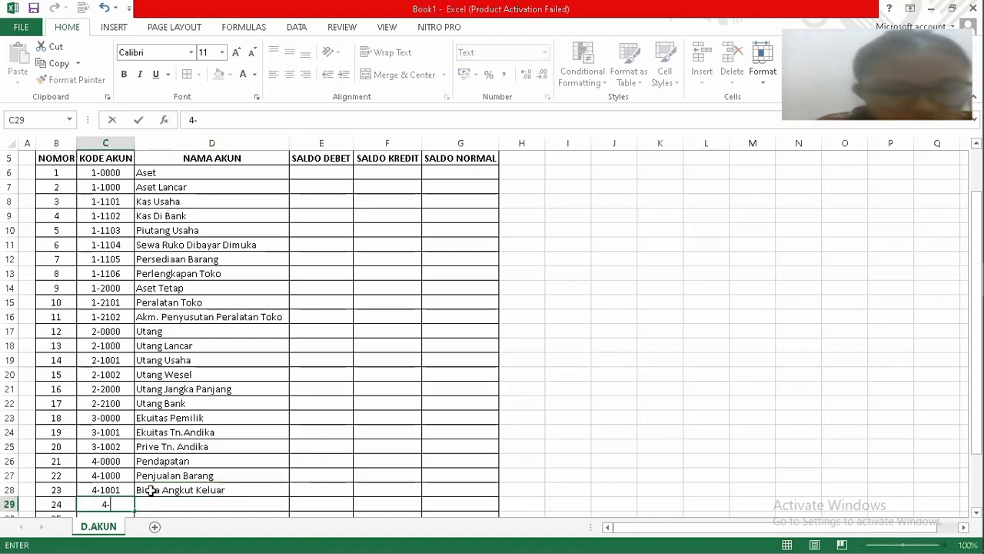
text(1002)
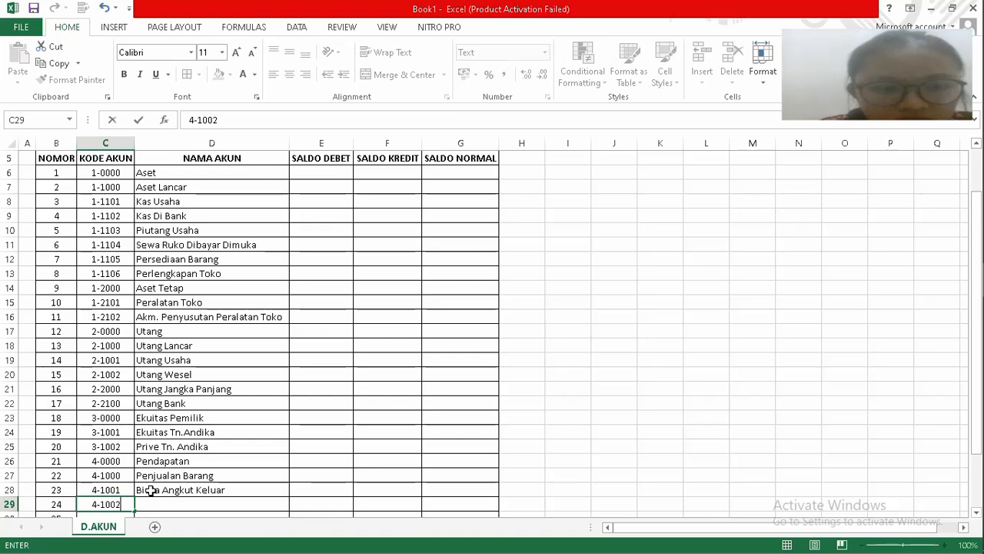
key(Tab)
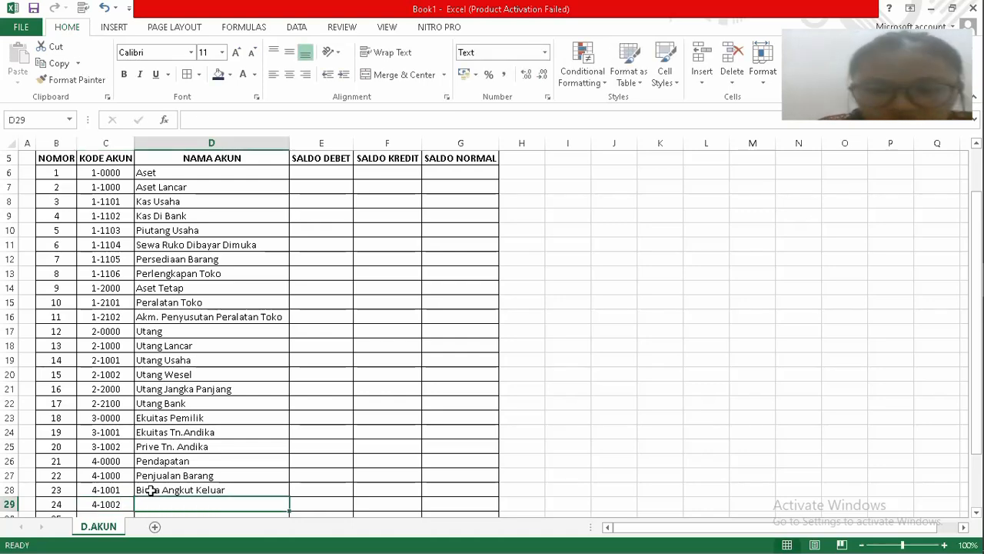
text(Po)
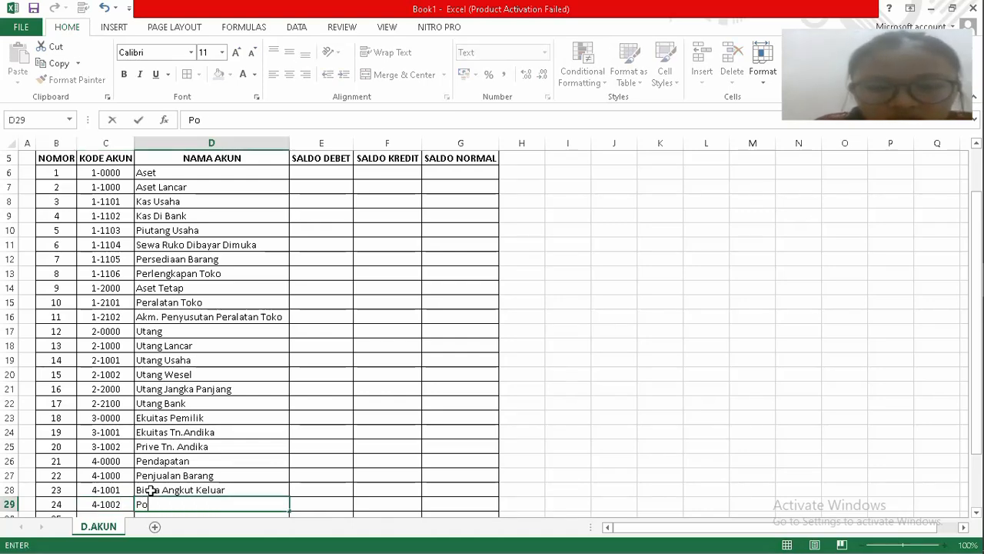
text(tongan )
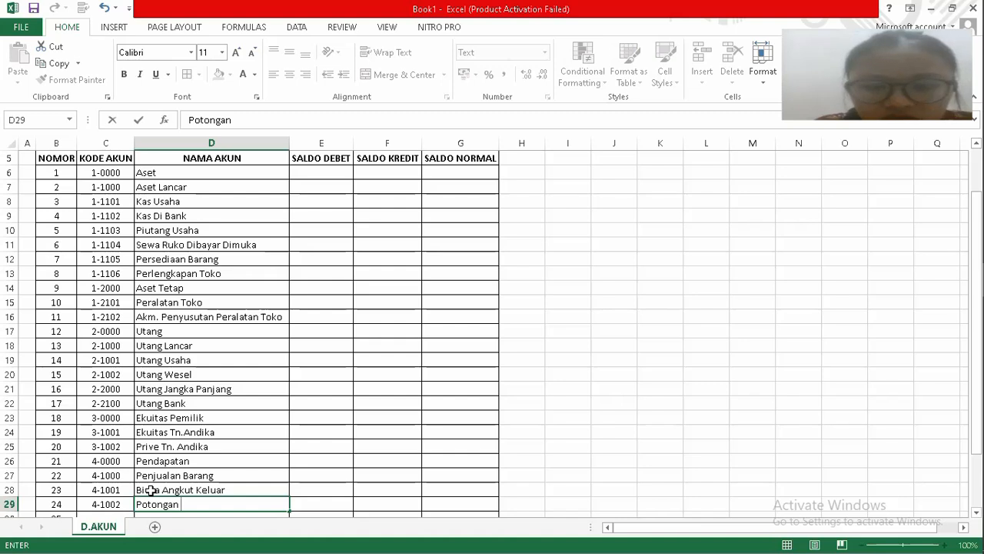
text(Penjua)
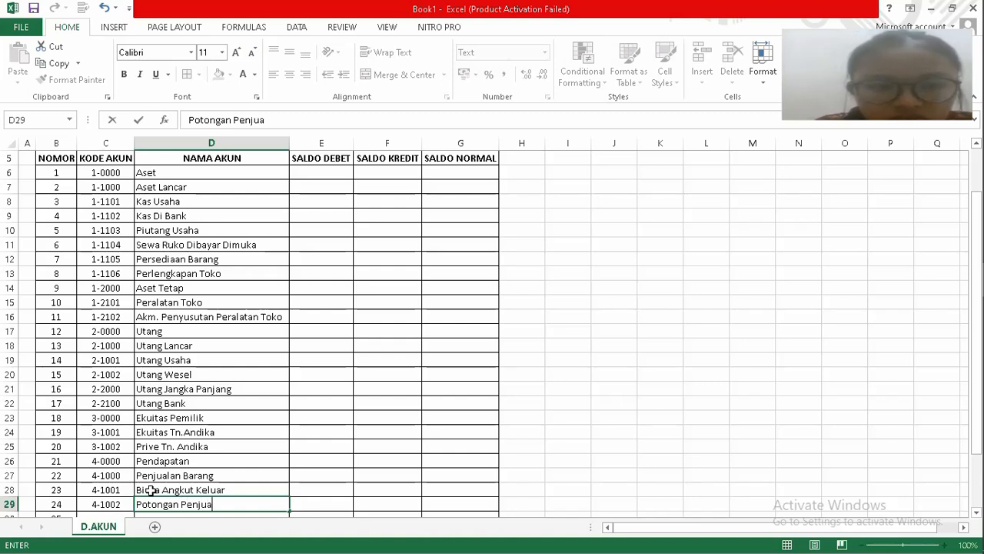
text(lana)
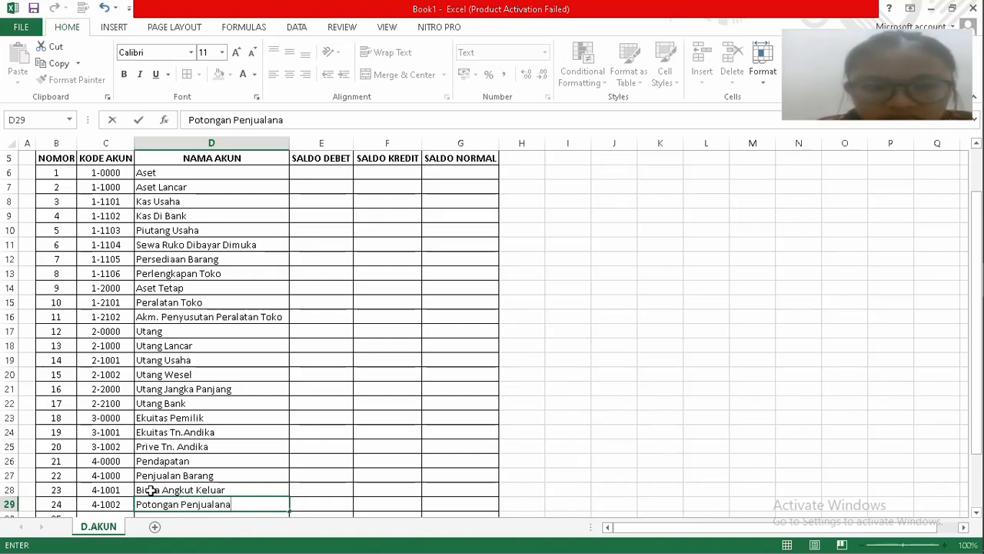
key(BackSpace)
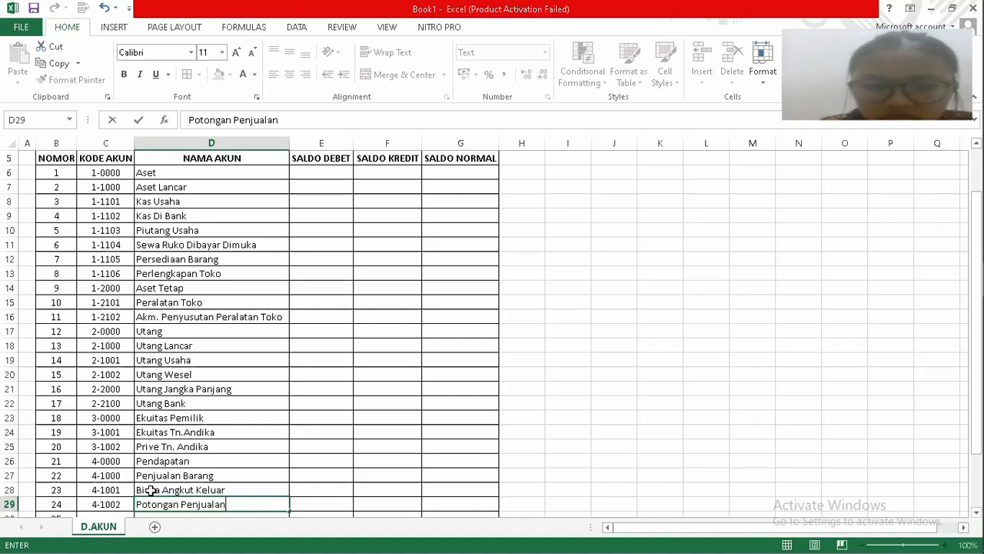
key(Return)
Fill row 30 with the account code 5-0000 and the account name Beban Pokok Penjualan.
key(Left)
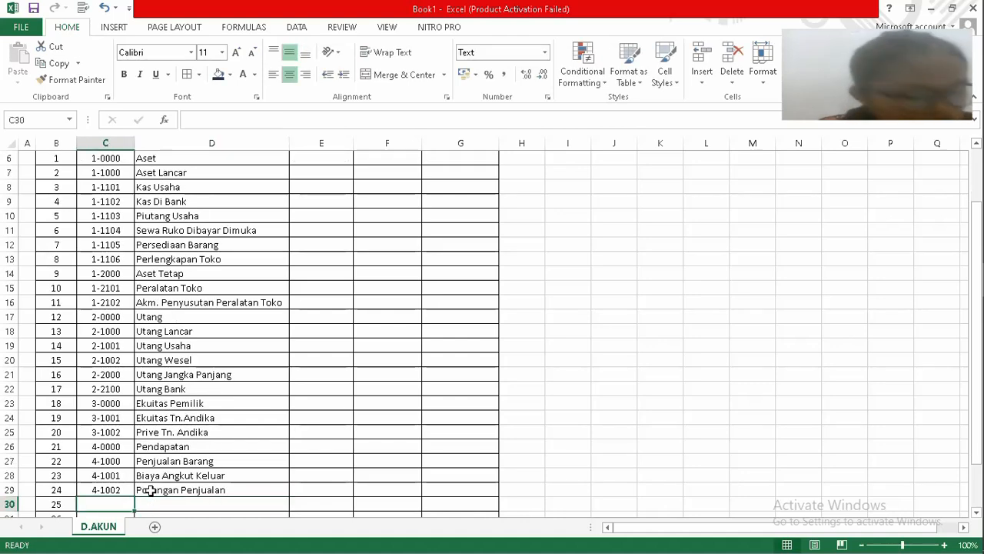
text(5)
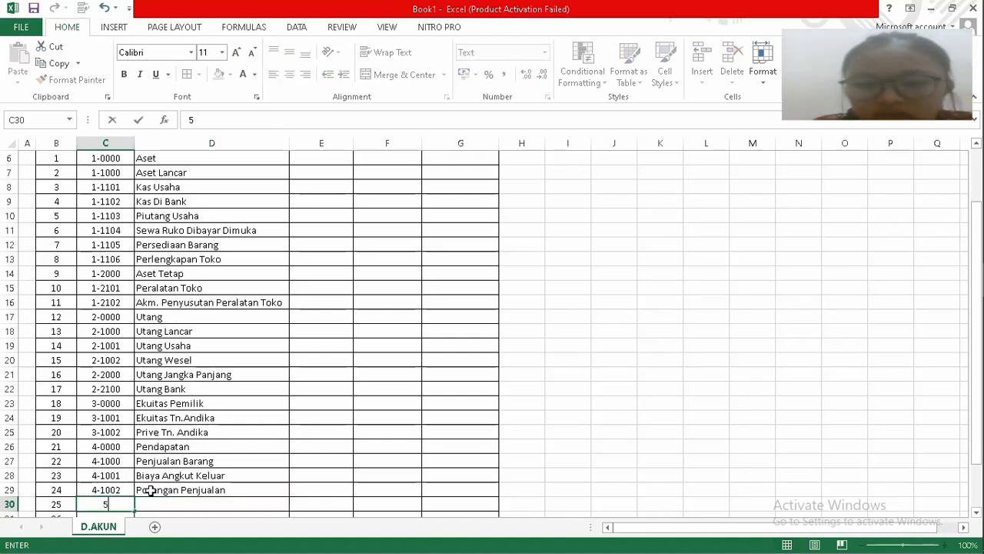
text(-0000)
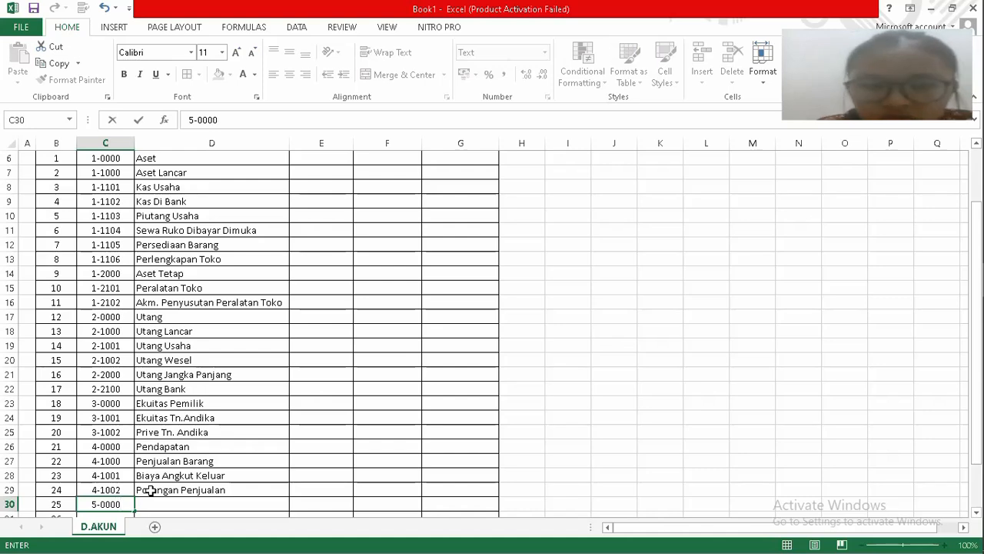
key(Tab)
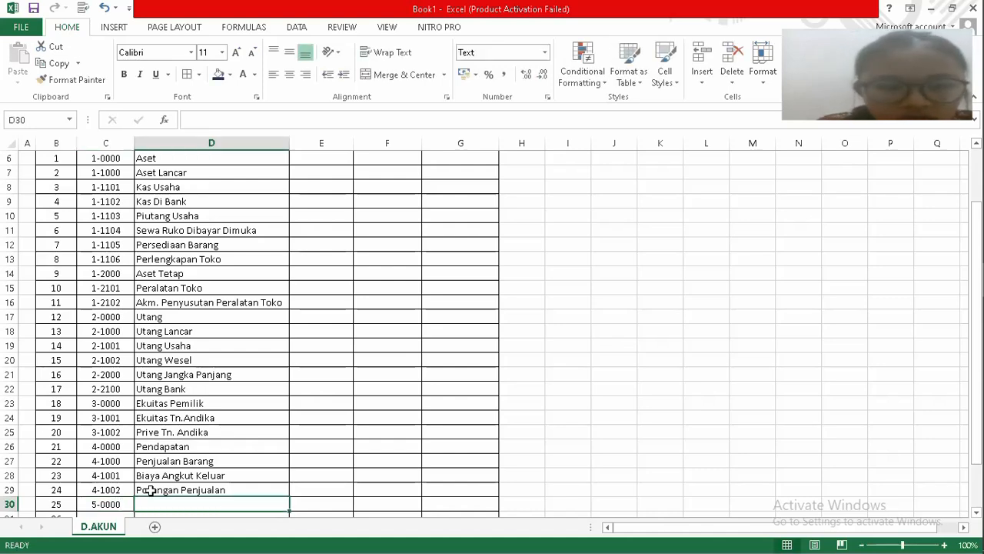
text(Beban)
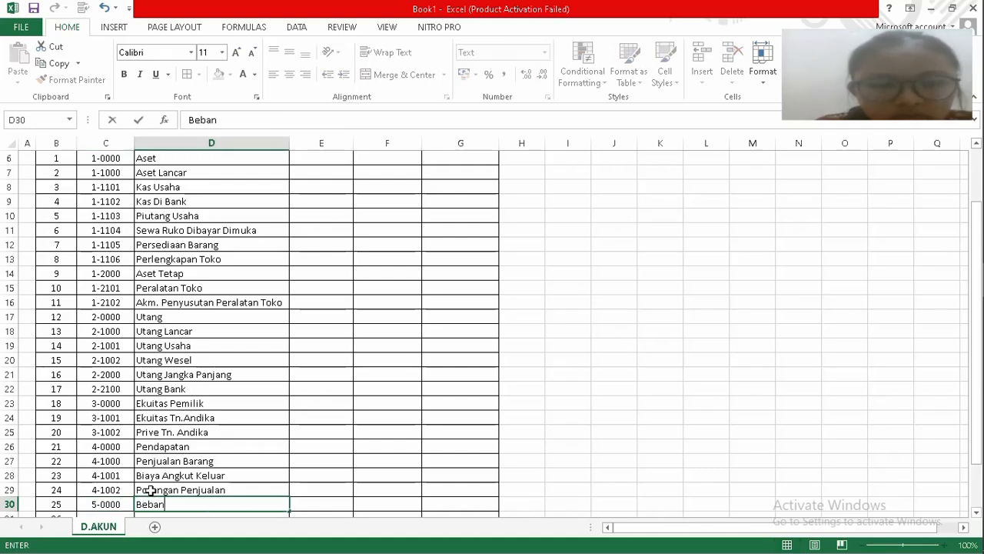
text( Pokok)
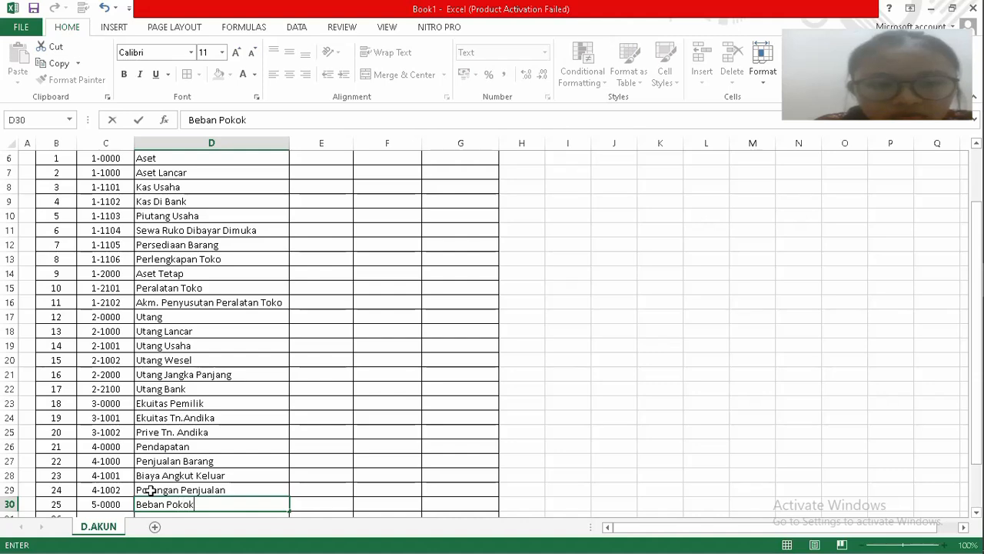
text( Penjualan)
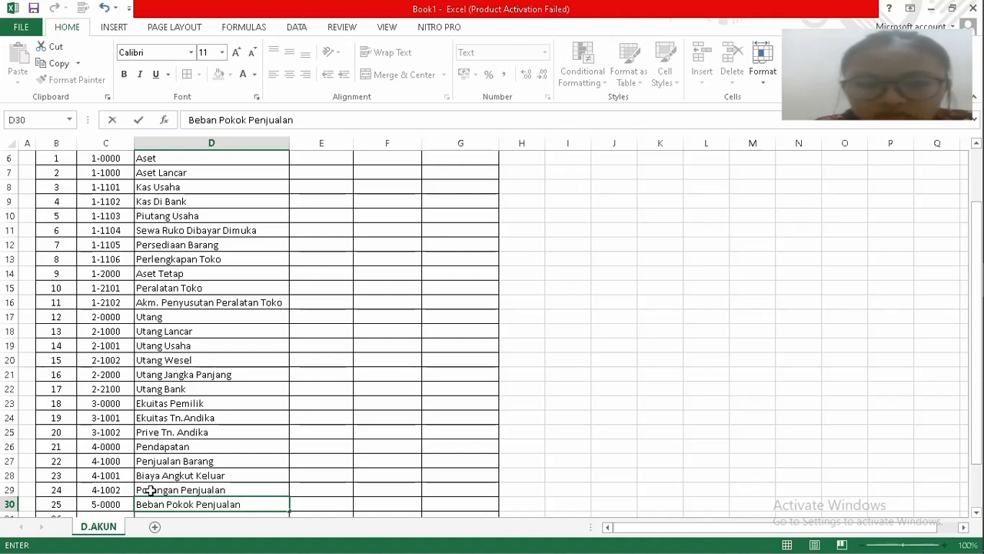
key(Return)
Enter the account code 5-1000 in row 31.
key(Left)
text(5)
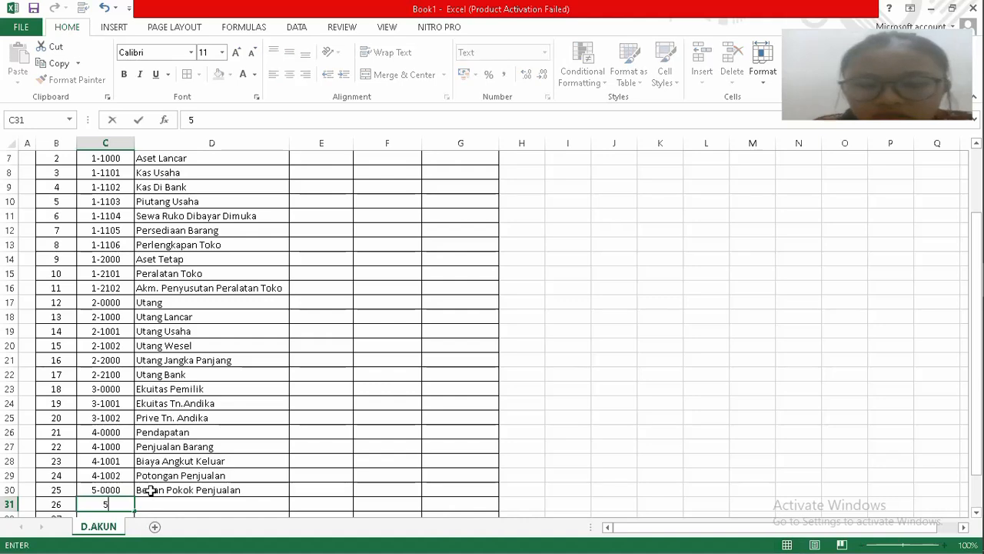
text(-1000)
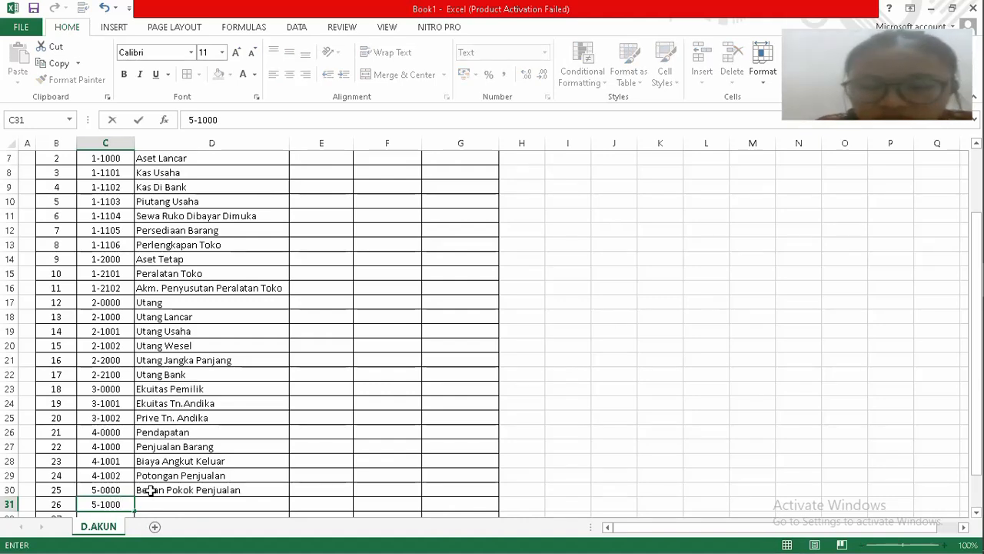
key(Tab)
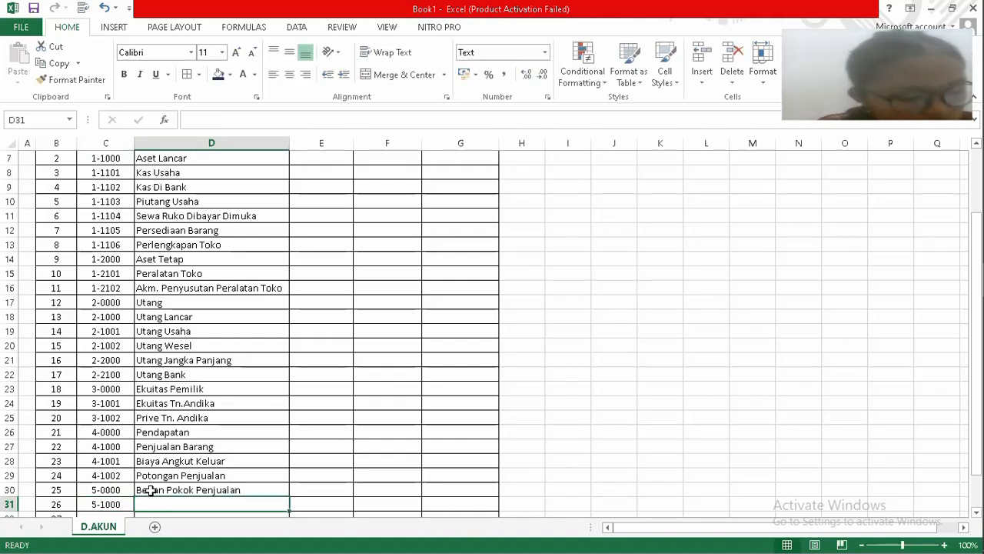
Enter "Beban Adm & Umum" as the account name for code 5-1000 in cell D31.
text(B)
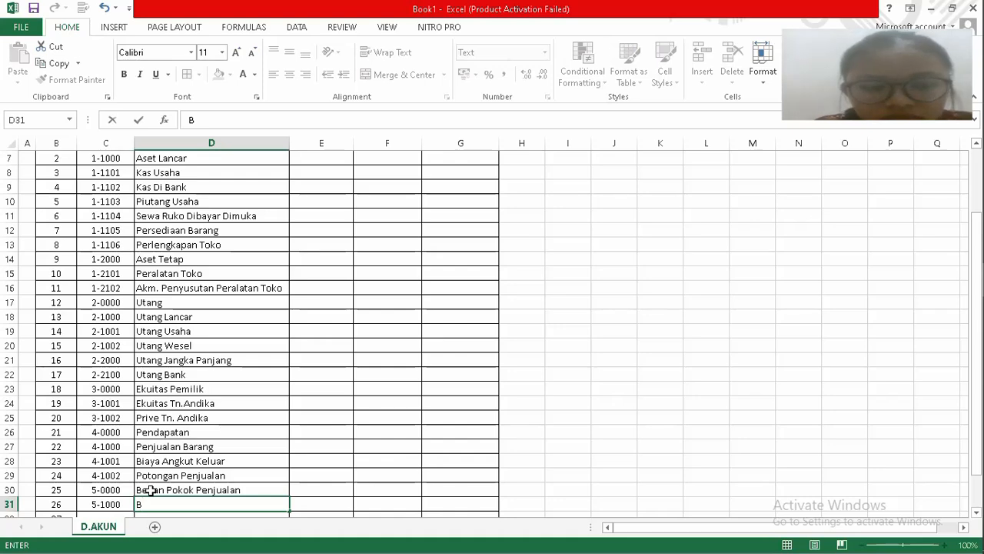
text(eban A)
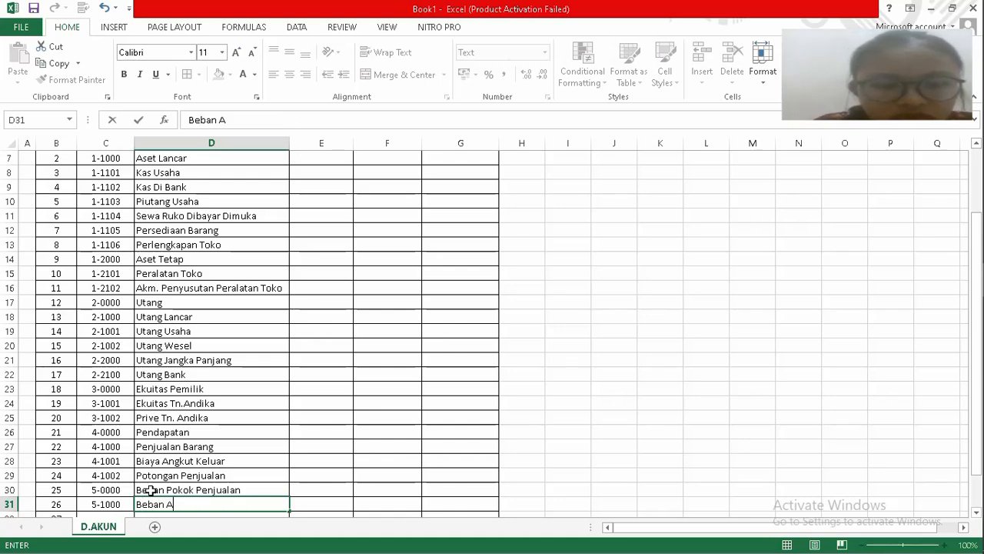
text(d,)
key(BackSpace)
text(m)
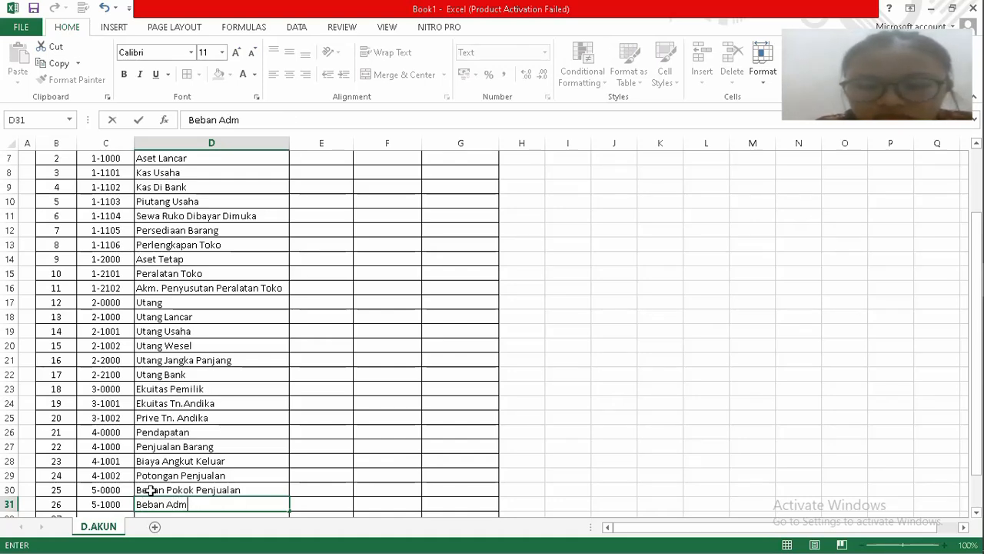
text(.)
key(BackSpace)
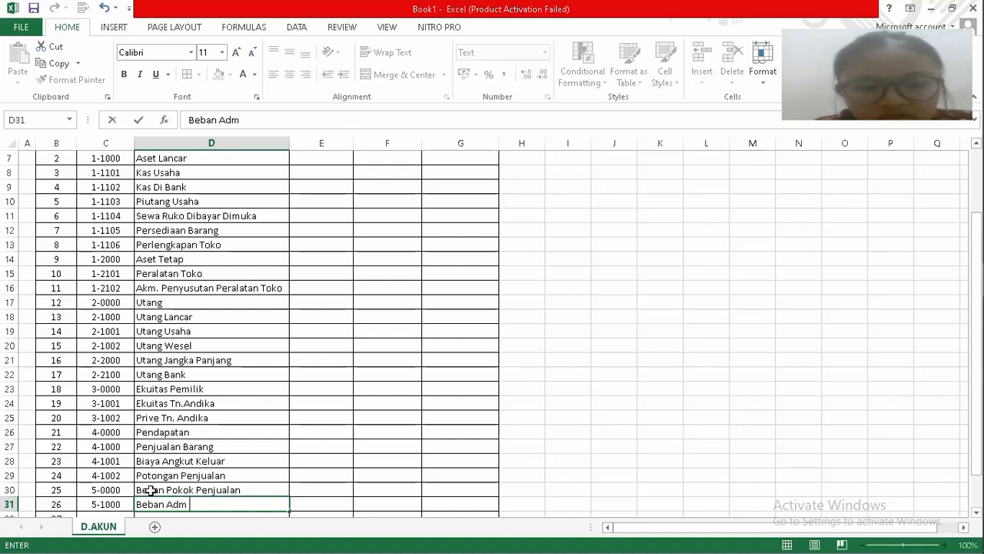
text(&)
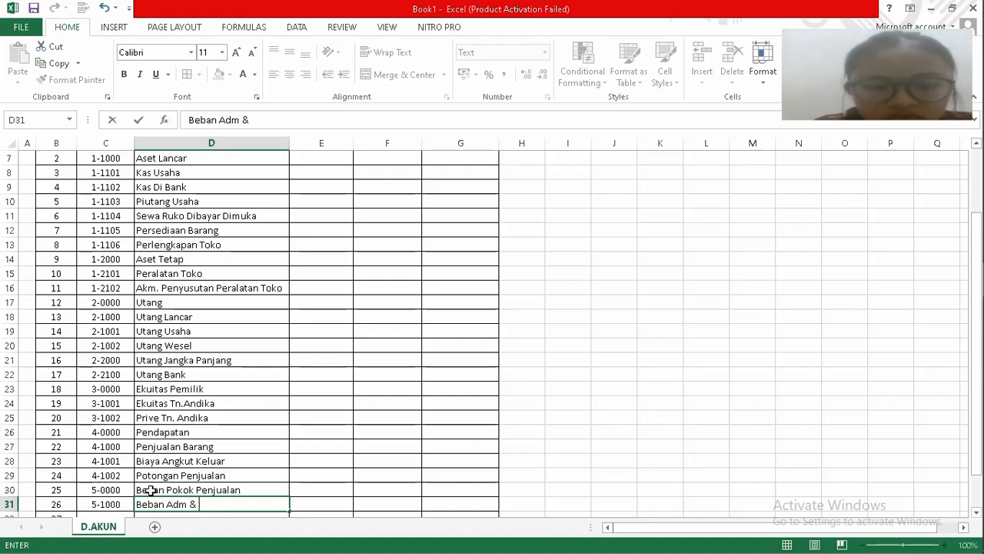
text( Umum)
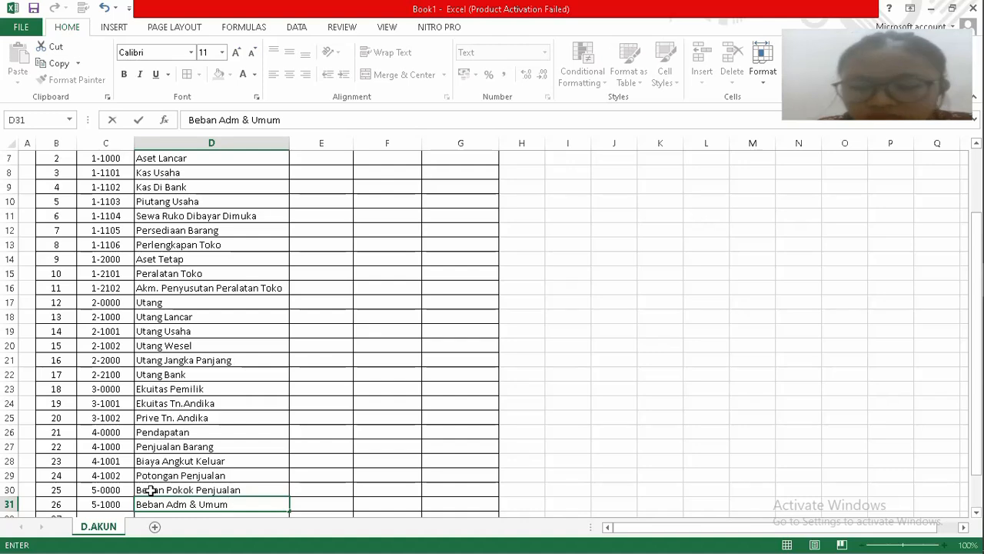
key(Return)
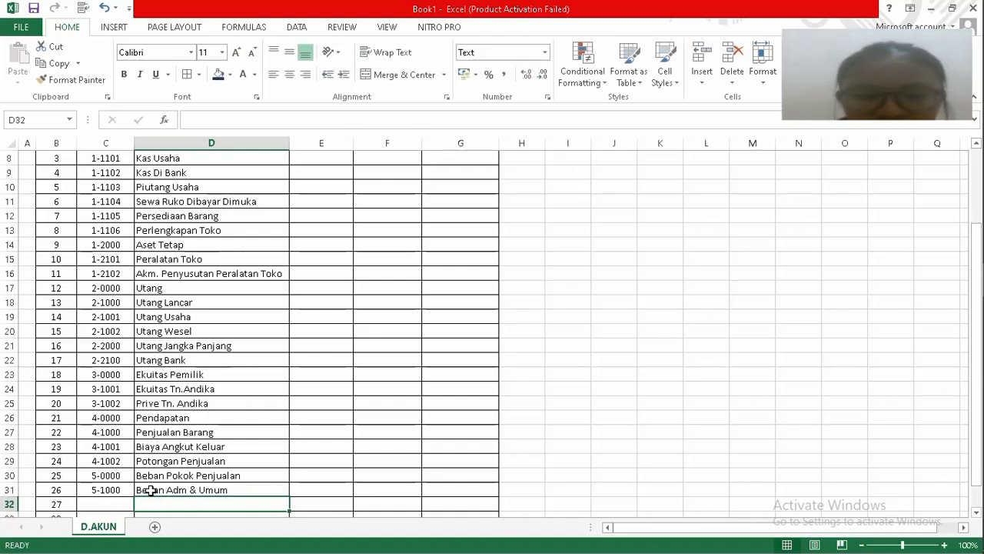
Fill row 32 with account code 5-2000 and account name "Beban Penjualan".
key(Left)
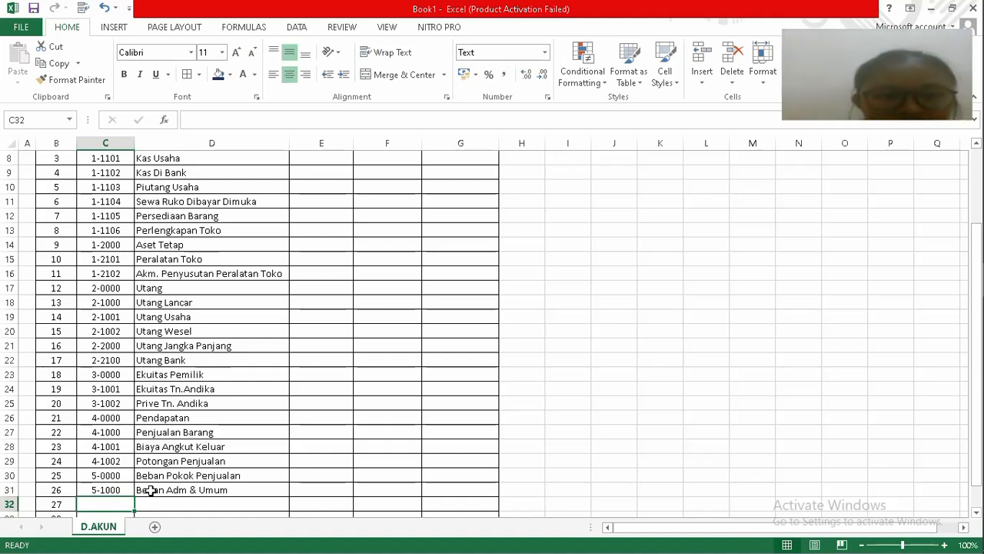
text(5)
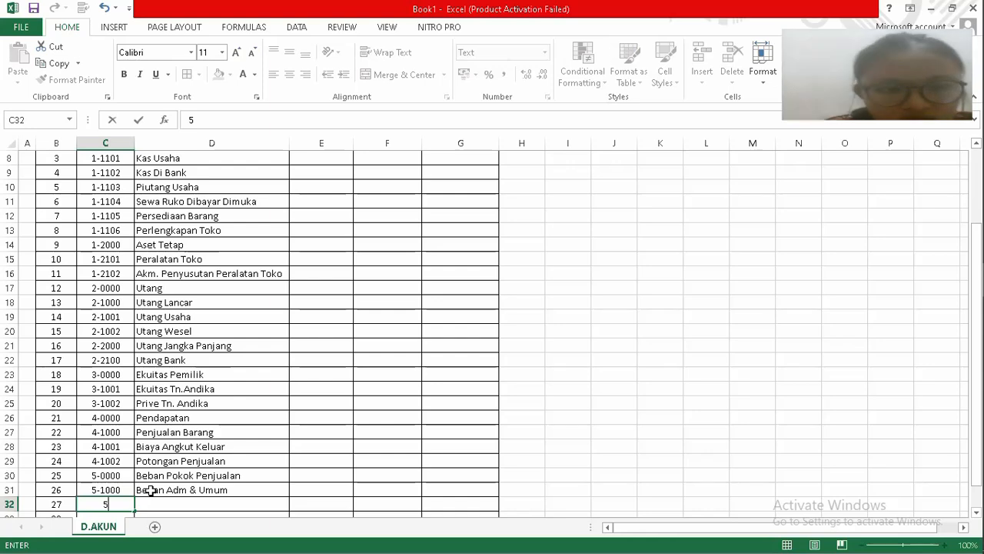
text(-)
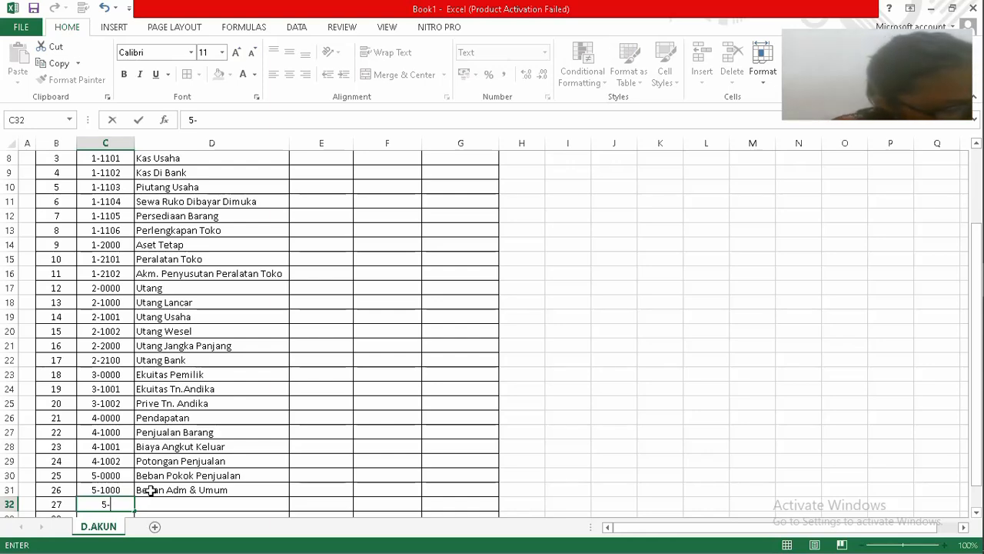
text(2000)
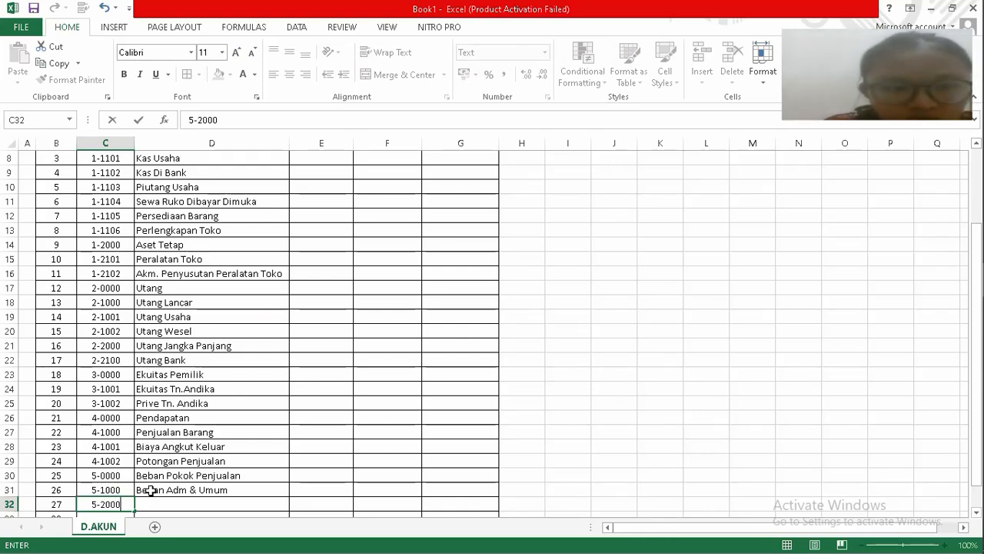
key(Tab)
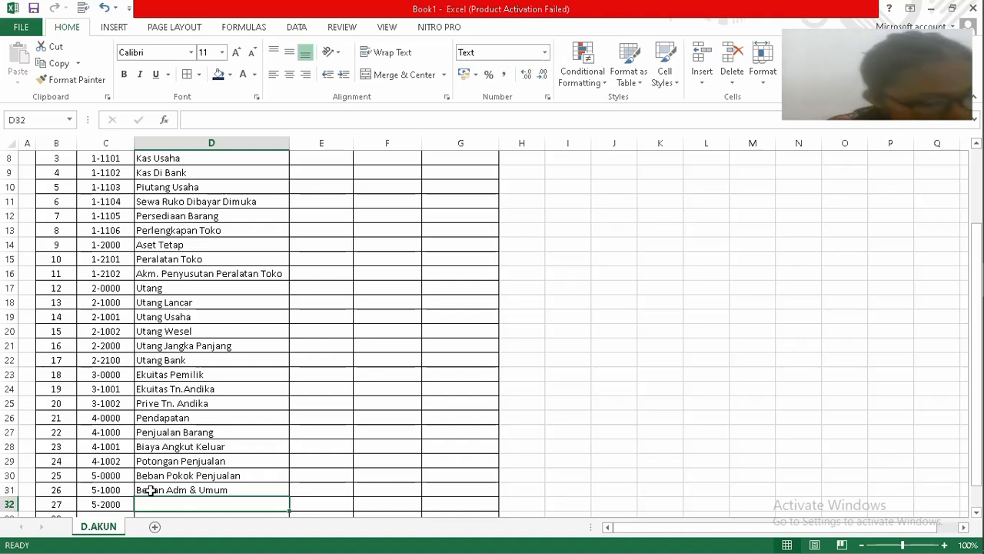
text(Beba)
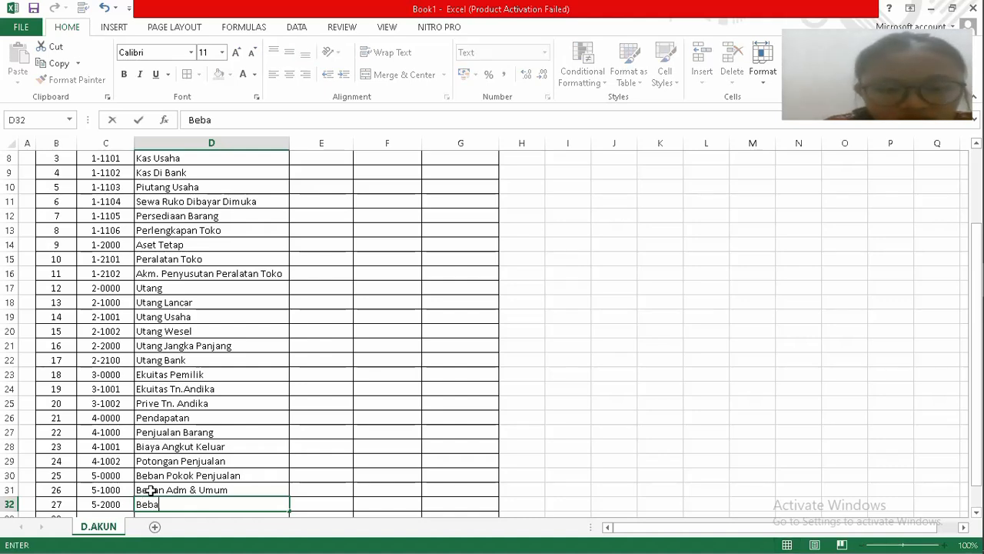
text(n Pen)
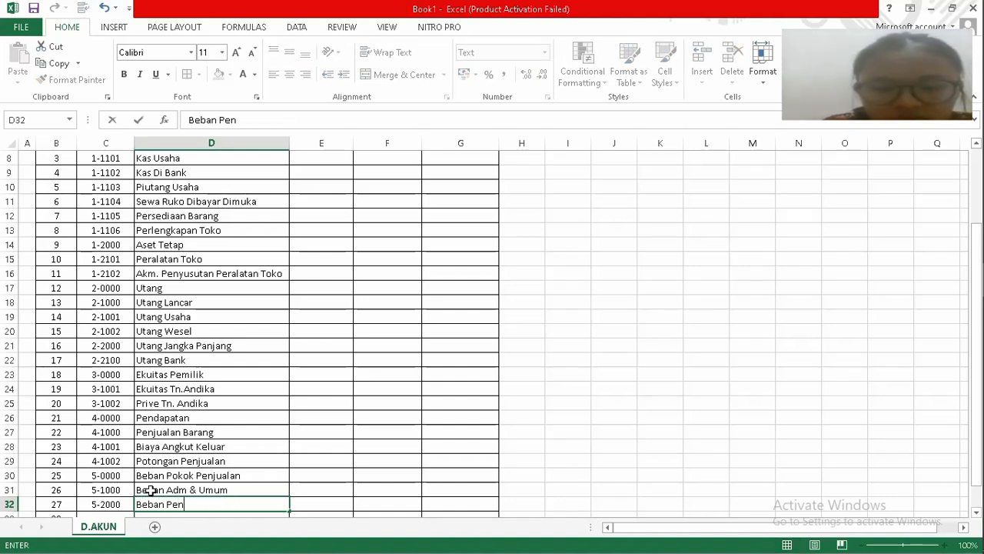
text(juala)
key(BackSpace)
key(BackSpace)
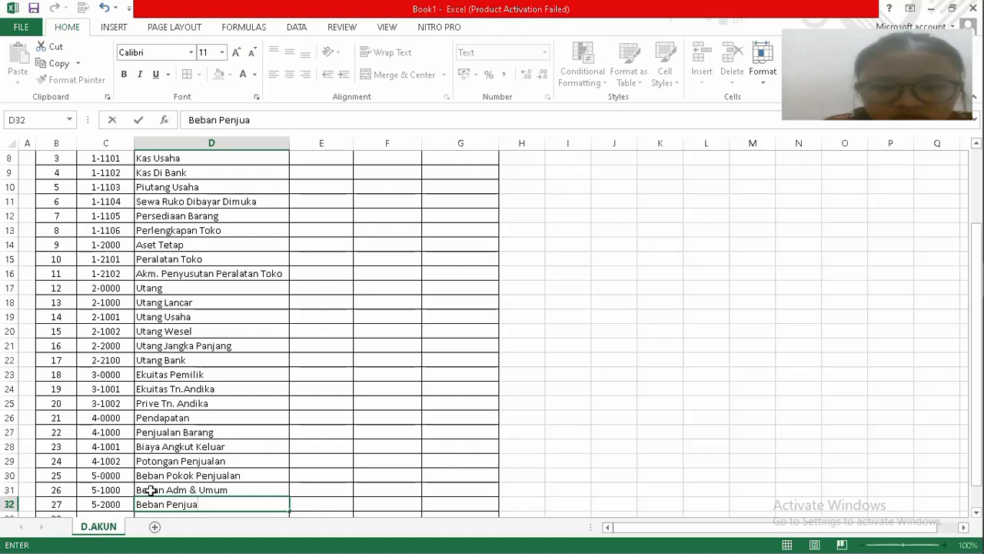
text(lan)
key(Return)
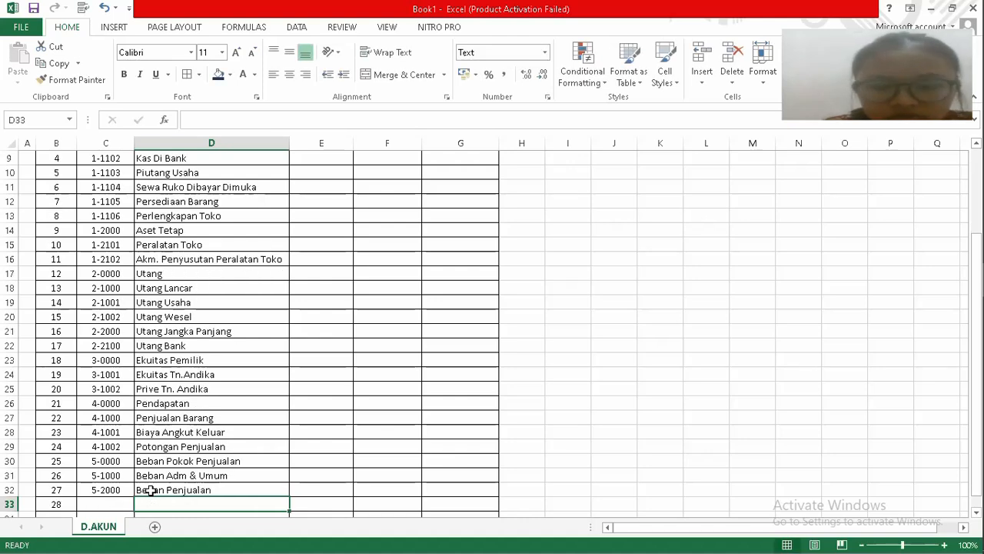
Fill row 33 with account code 5-3000 and account name "Beban Lainnya".
key(Left)
text(5)
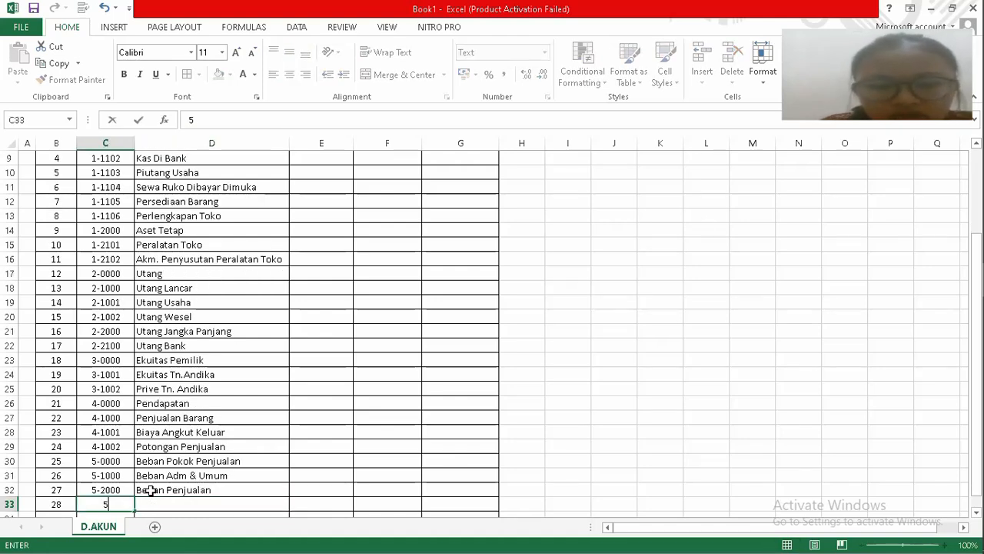
text(-3000)
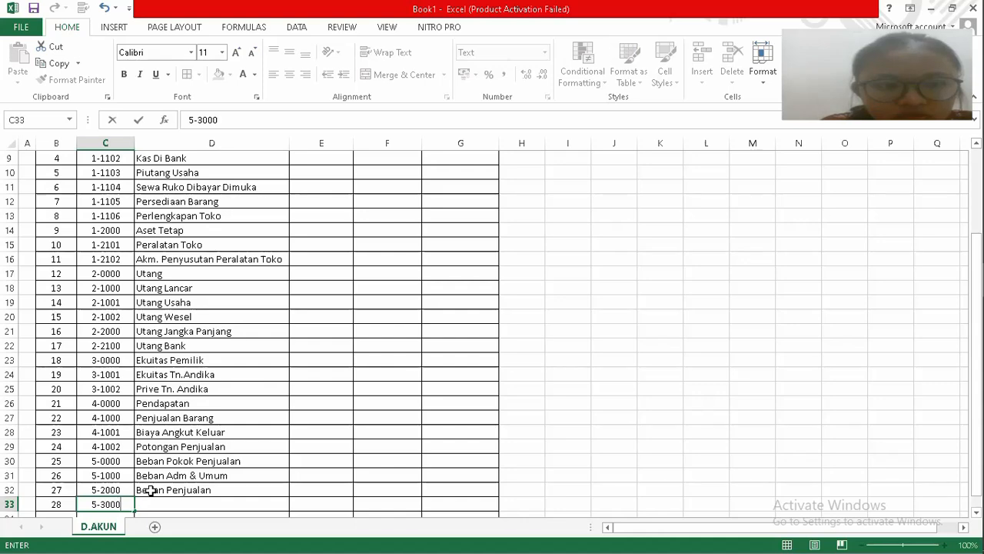
key(Tab)
text(Beban)
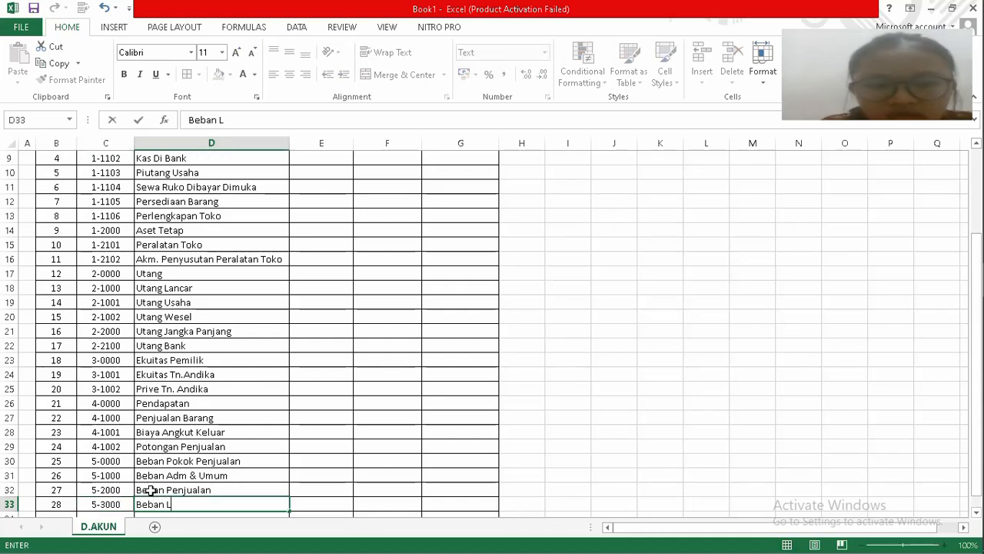
text( Lainnya)
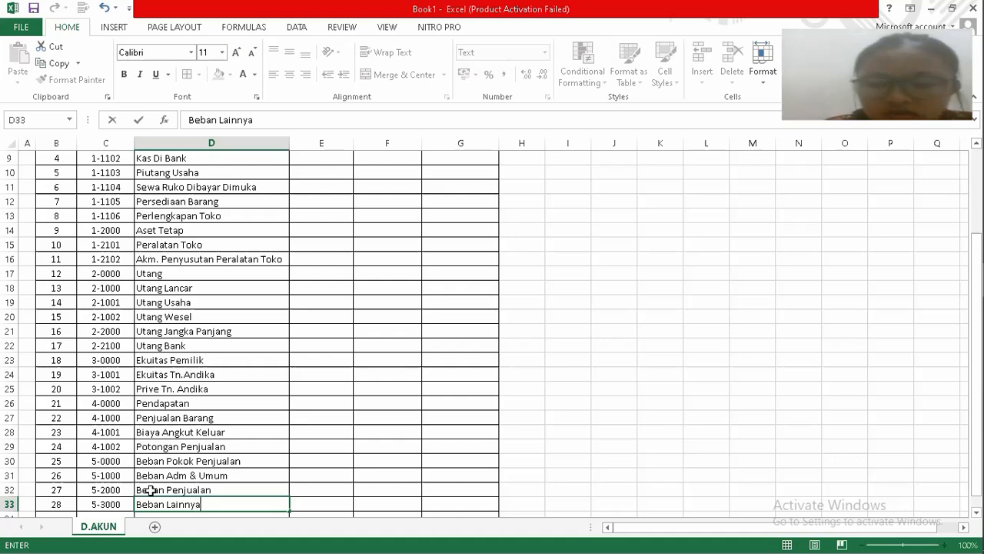
key(Tab)
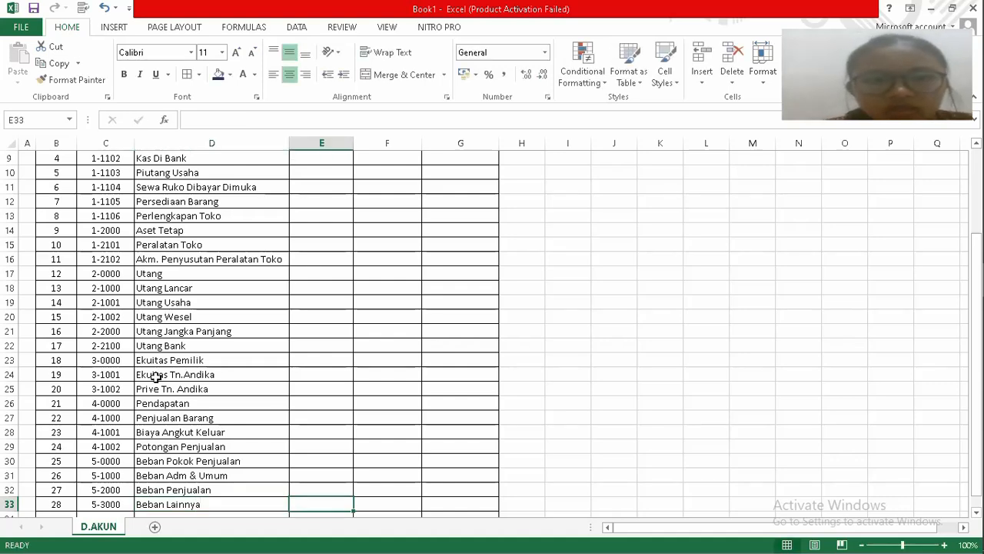
Look over the account list from the column headers down to the end of the table.
click(304, 205)
key(Up)
key(Up)
key(Up)
key(Up)
key(Up)
key(Up)
key(Up)
key(Up)
key(Down)
key(Down)
key(Down)
key(Down)
key(Down)
key(Down)
key(Down)
key(Down)
key(Down)
key(Down)
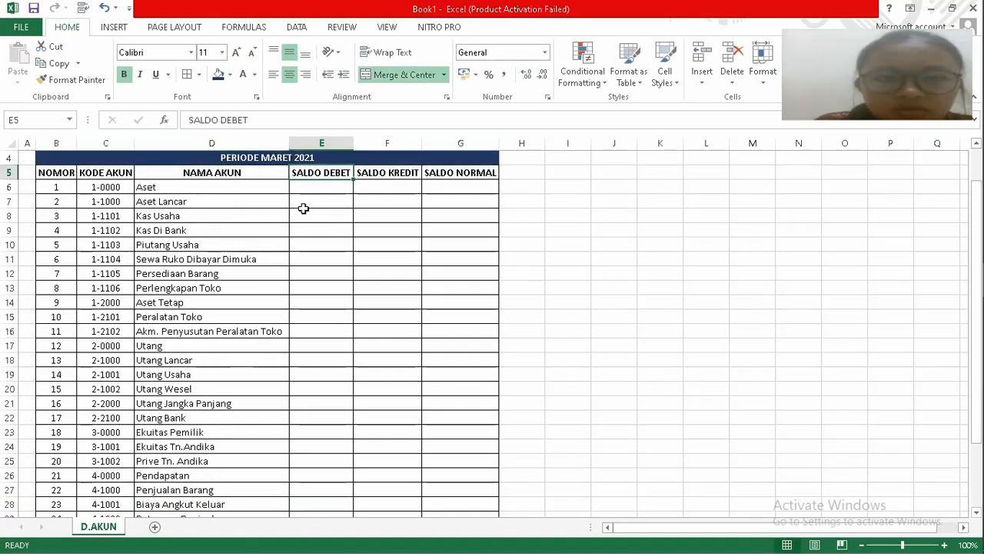
key(Down)
key(Down)
key(Down)
key(Down)
key(Down)
key(Down)
key(Down)
key(Down)
key(Down)
key(Down)
key(Down)
key(Down)
key(Down)
key(Down)
key(Down)
key(Down)
key(Down)
key(Down)
key(Down)
key(Down)
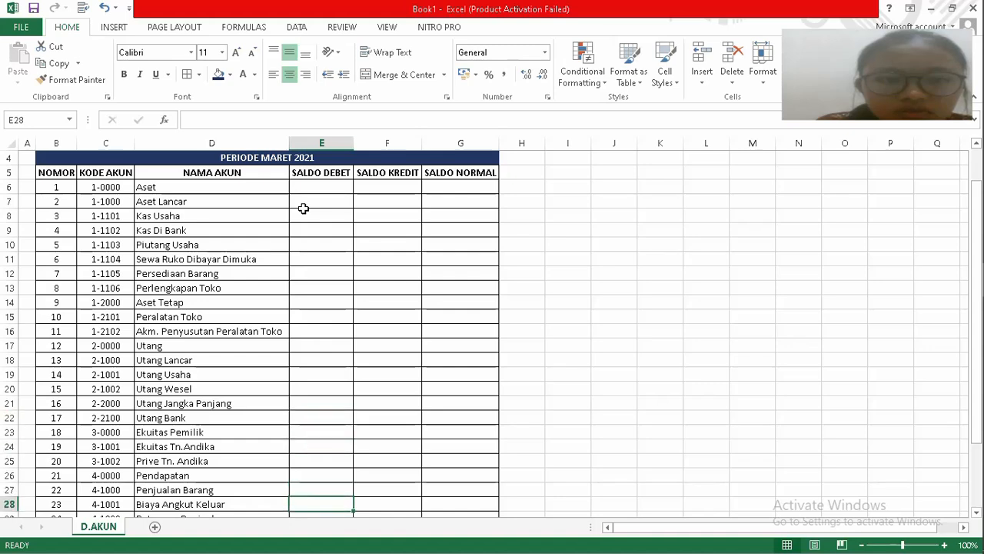
key(Down)
key(Down)
key(Down)
key(Down)
key(Down)
key(Down)
key(Down)
key(Down)
key(Down)
key(Down)
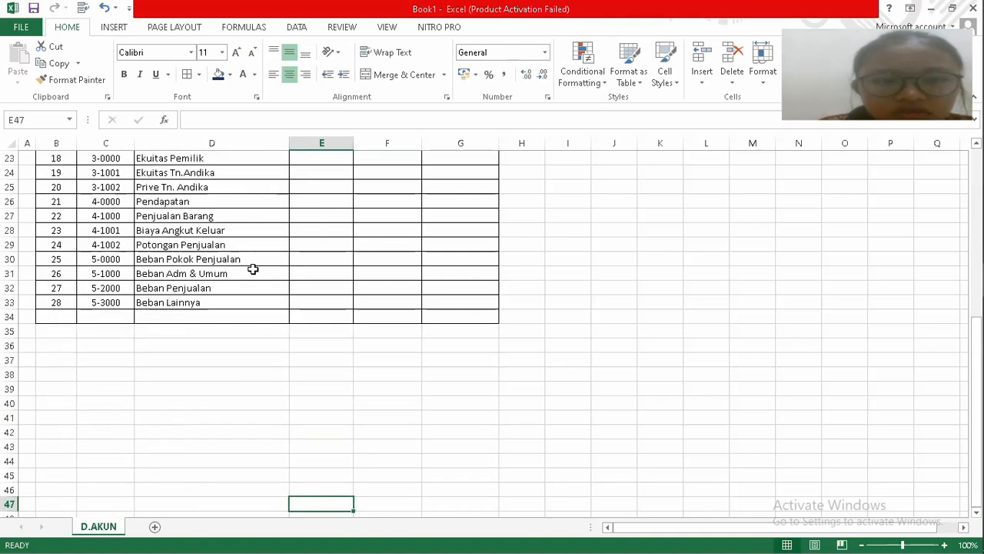
Merge and center cells B34 to D34 in the table's last row and enter "TOTAL".
click(238, 281)
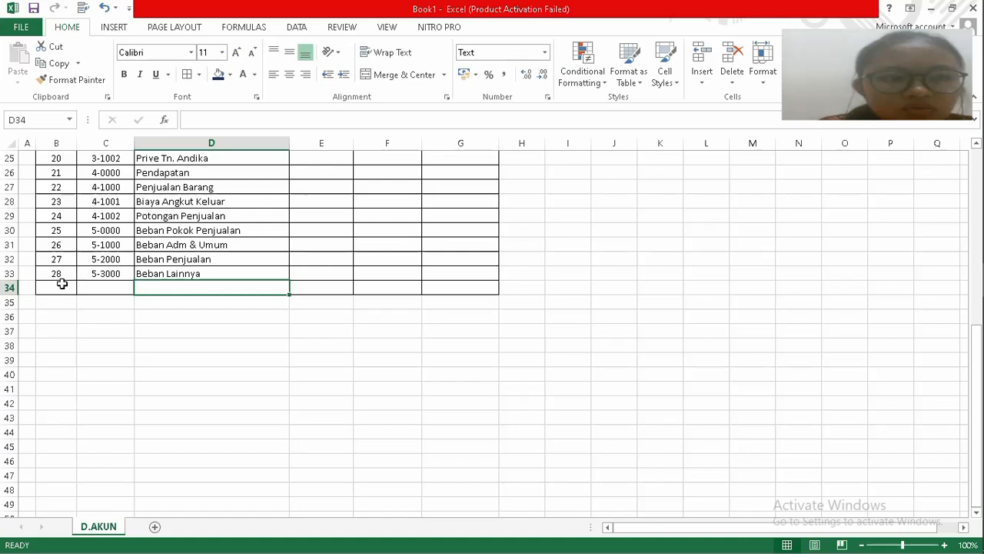
drag(53, 285, 175, 288)
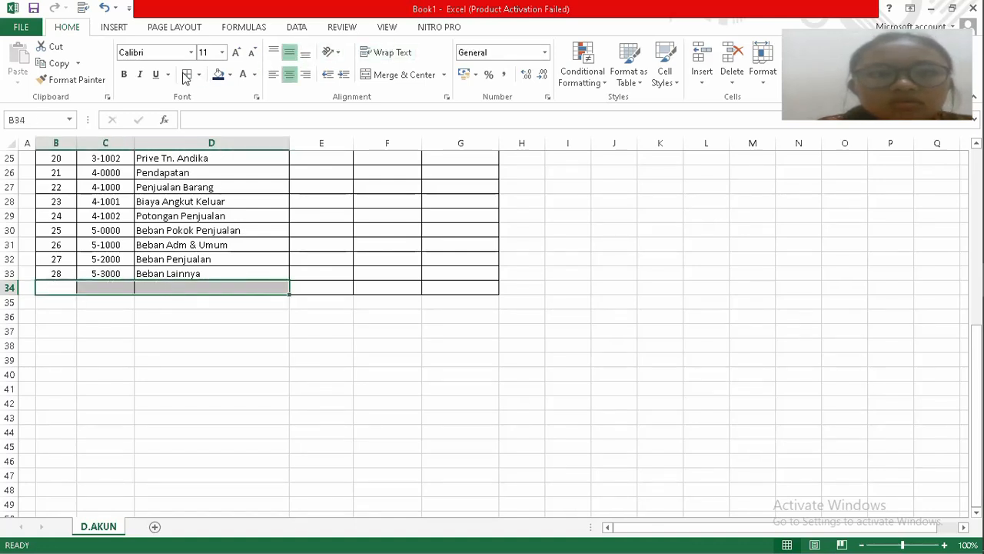
click(368, 75)
text(t)
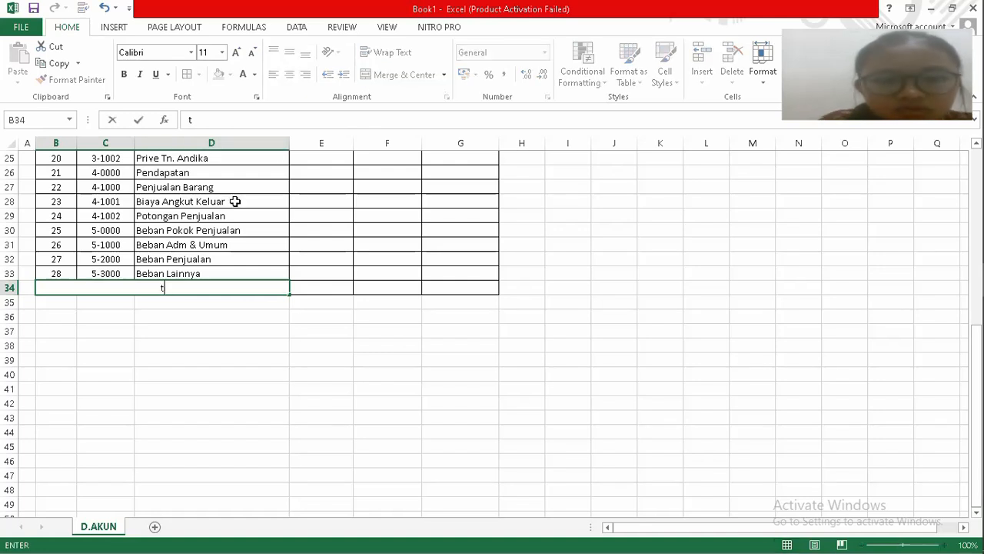
key(BackSpace)
text(TO)
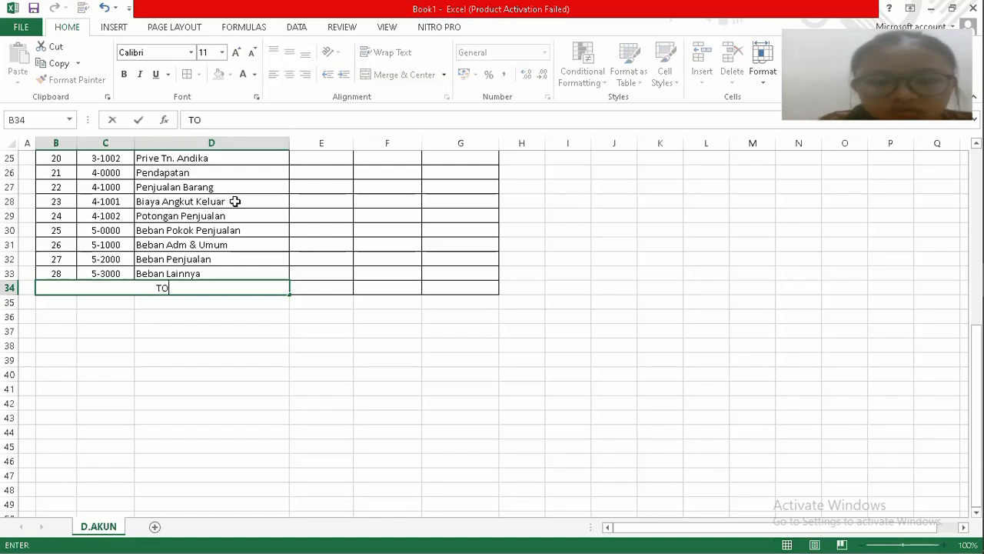
text(TAL)
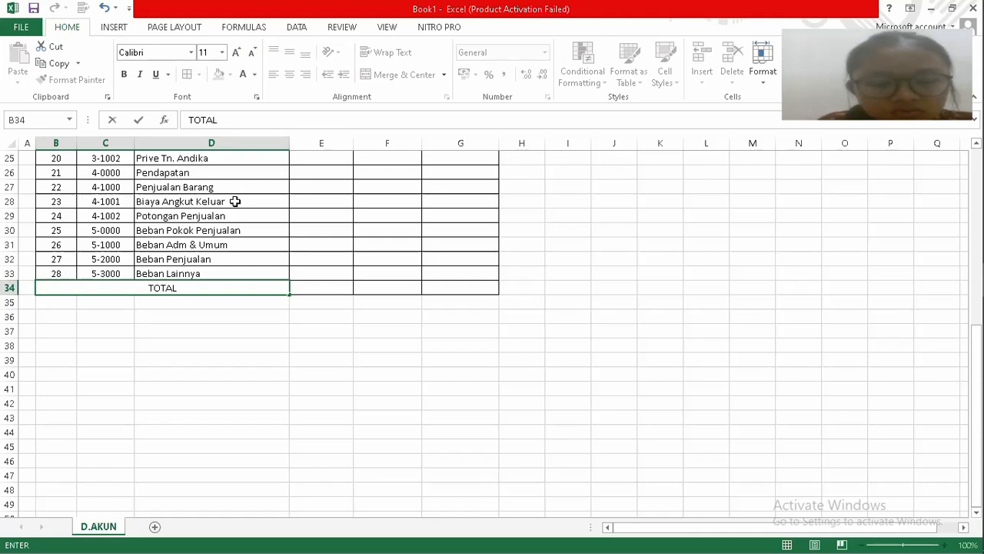
Make the TOTAL label in row 34 bold.
key(ctrl+b)
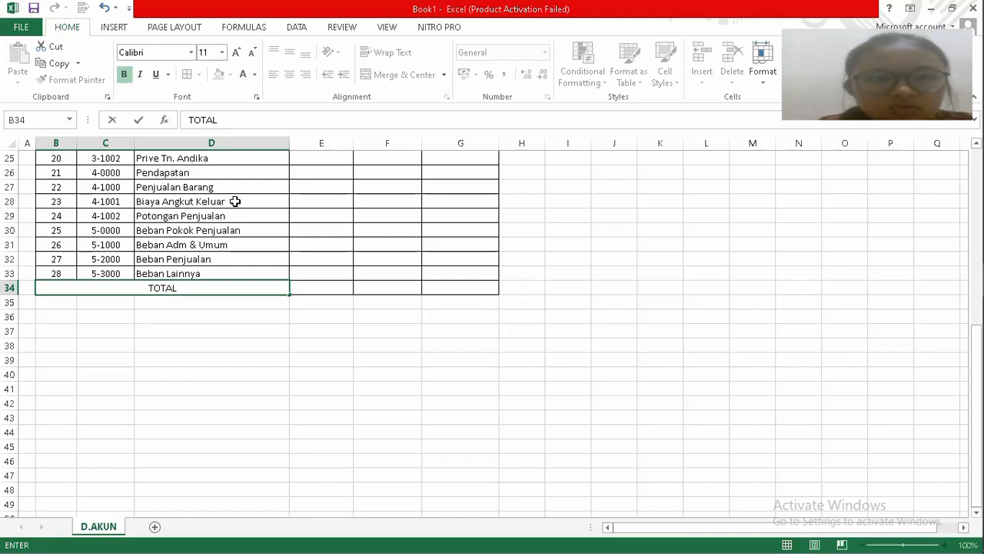
click(303, 234)
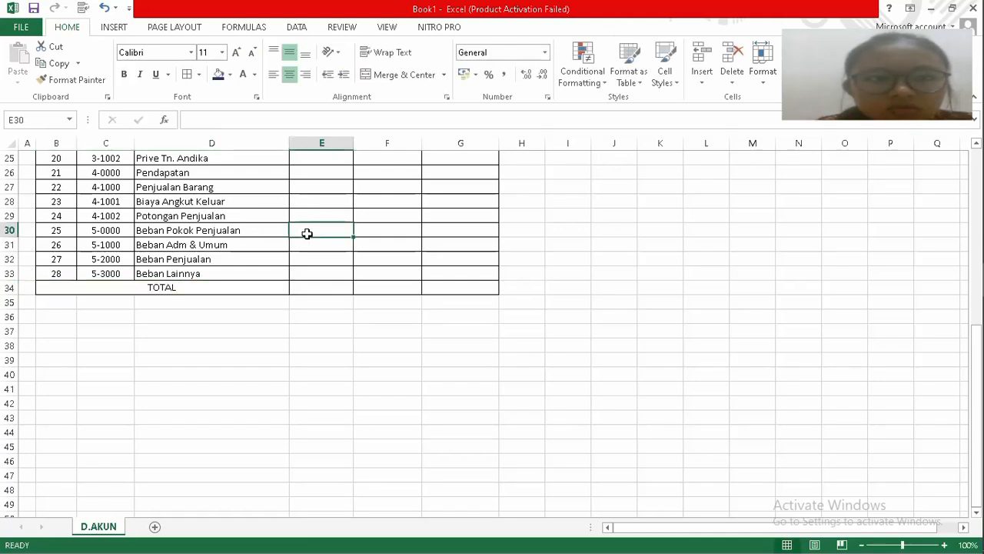
click(222, 283)
key(ctrl+b)
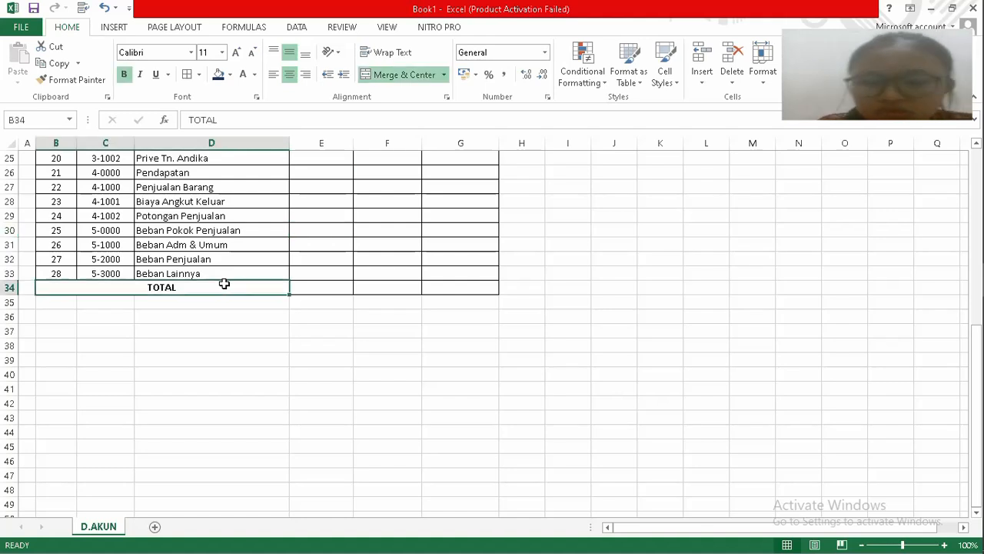
key(Up)
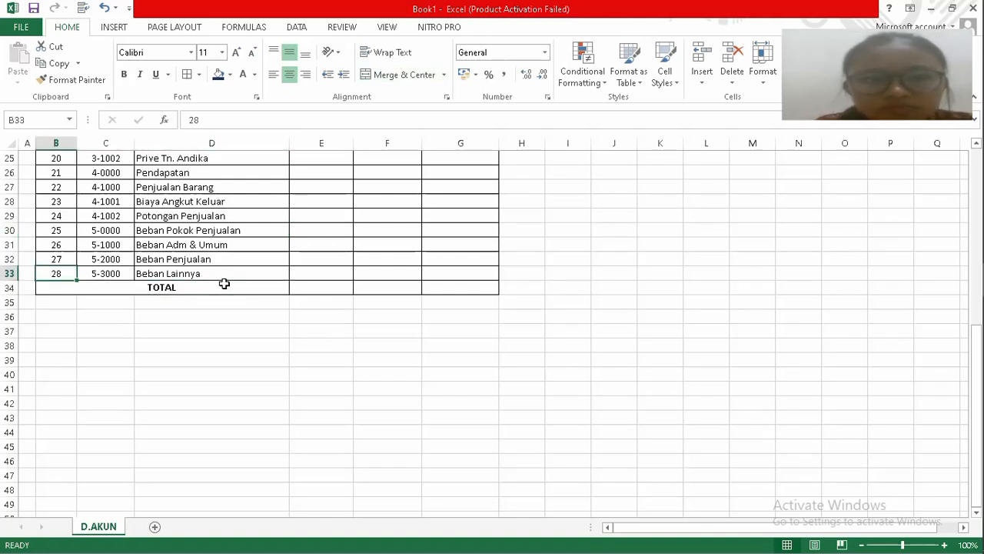
Go back up the SALDO DEBET column to the Aset row, cell E6, checking the account list.
click(292, 188)
key(Up)
key(Up)
key(Up)
key(Up)
key(Up)
key(Up)
key(Up)
key(Up)
key(Up)
key(Up)
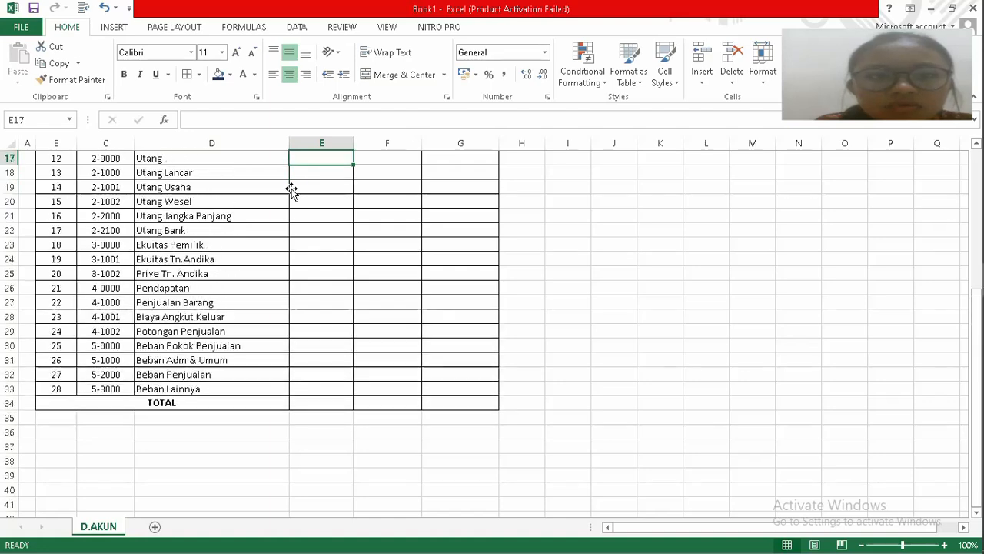
key(Up)
key(Up)
key(Up)
key(Up)
key(Up)
key(Up)
key(Up)
key(Up)
key(Up)
key(Up)
key(Up)
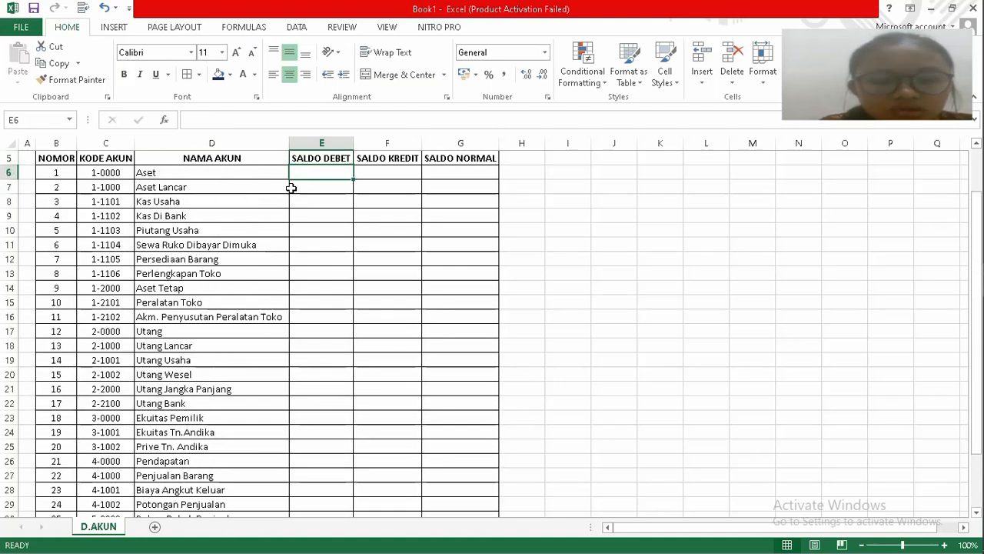
Enter 0 in the SALDO DEBET and SALDO KREDIT cells of the Aset row, E6 and F6.
text(0)
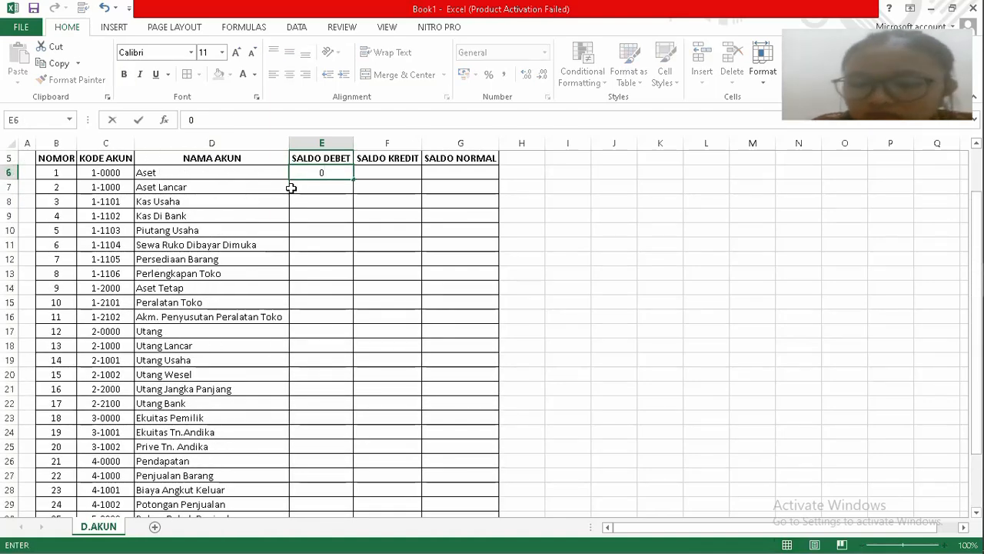
key(Tab)
text(0)
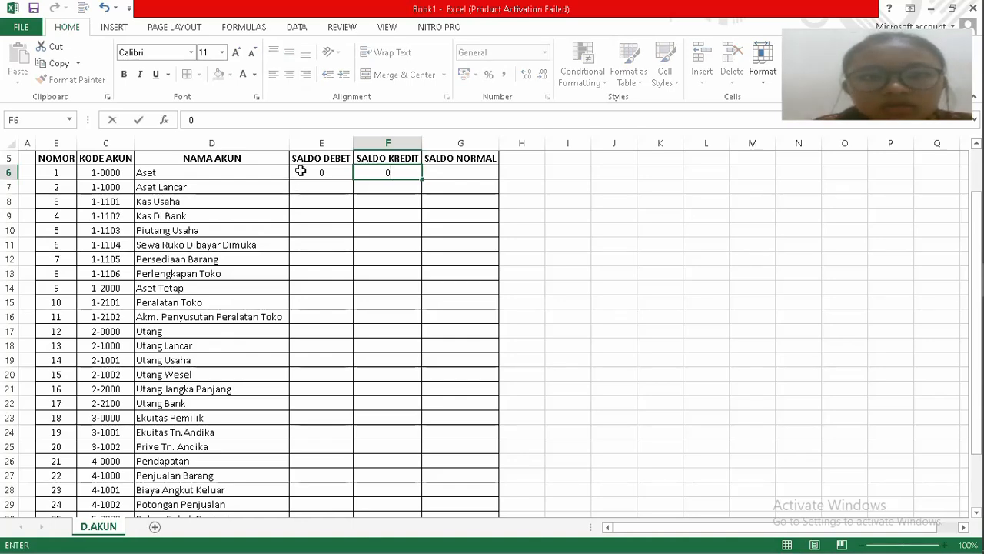
Apply the comma number style to the SALDO DEBET and SALDO KREDIT columns and fill the zeros from row 6 down to row 33.
drag(388, 149, 388, 148)
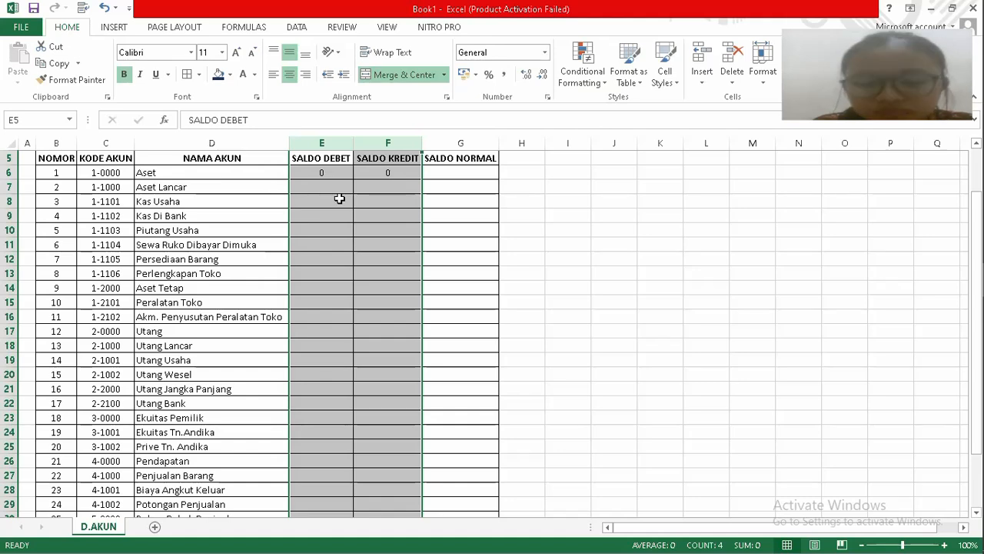
click(504, 79)
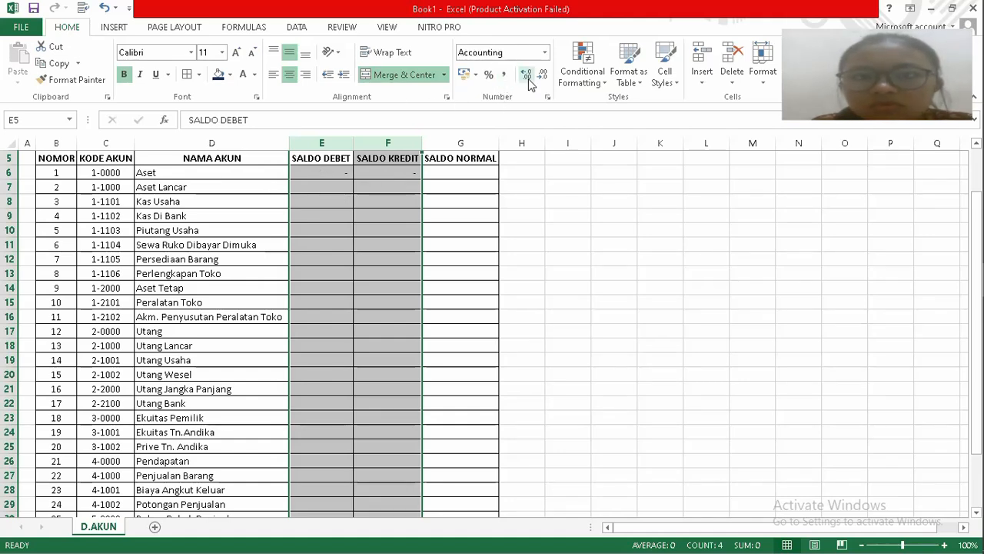
click(289, 77)
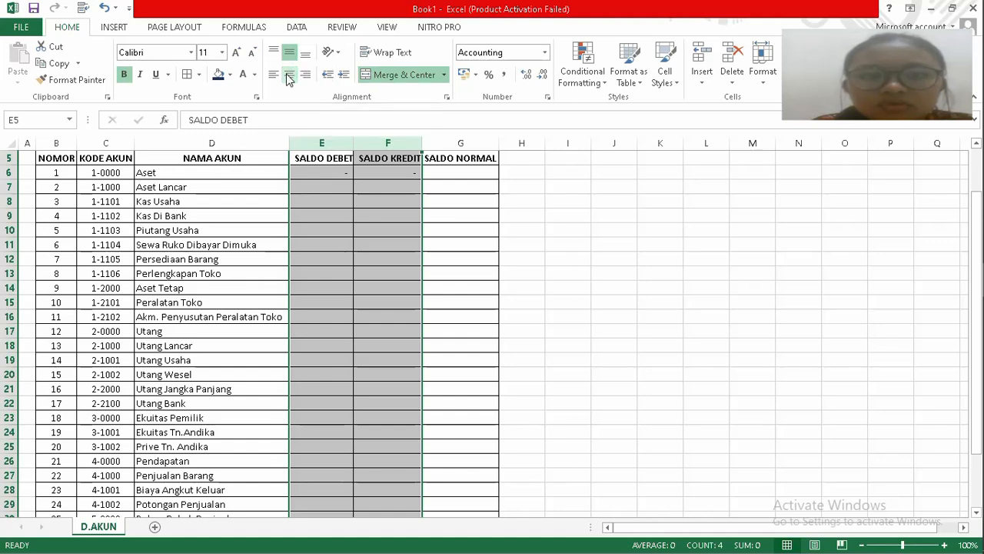
click(291, 80)
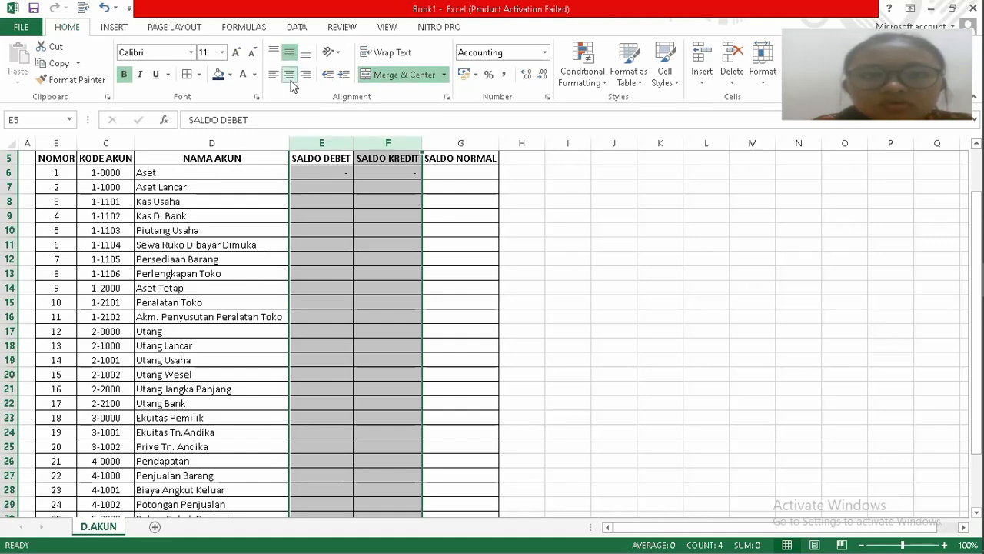
click(312, 177)
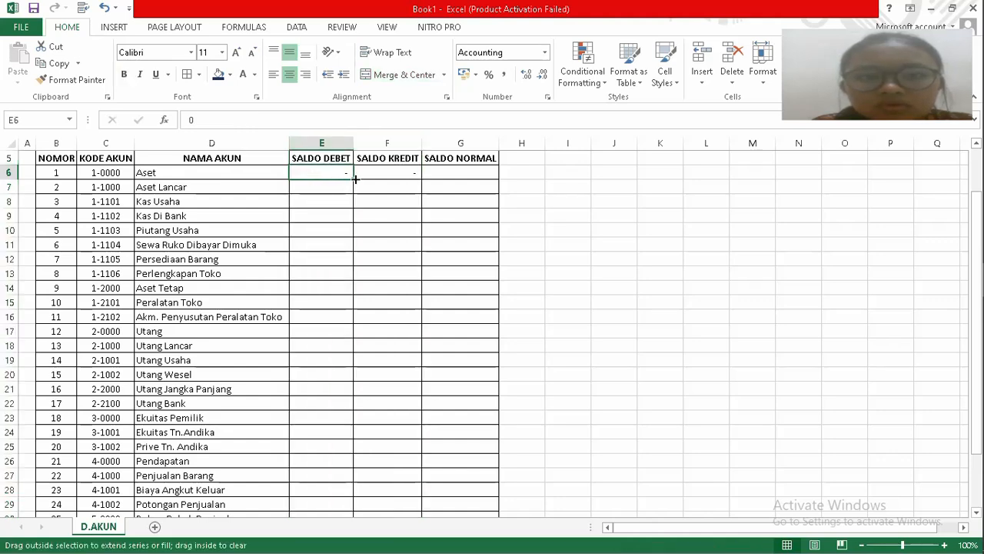
drag(354, 177, 379, 493)
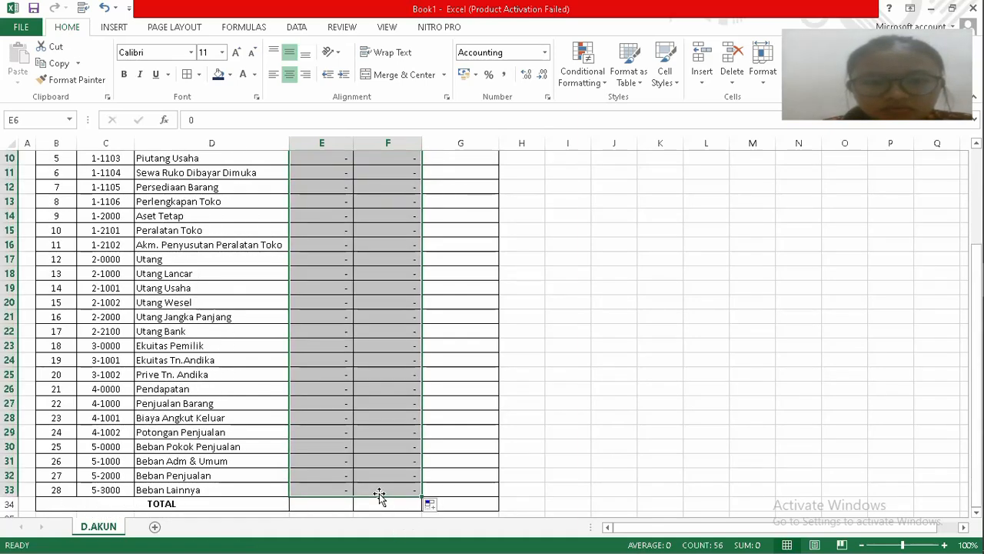
Total the SALDO DEBET column in cell E34 of the TOTAL row with =SUM(E6:E33).
click(328, 506)
text(=)
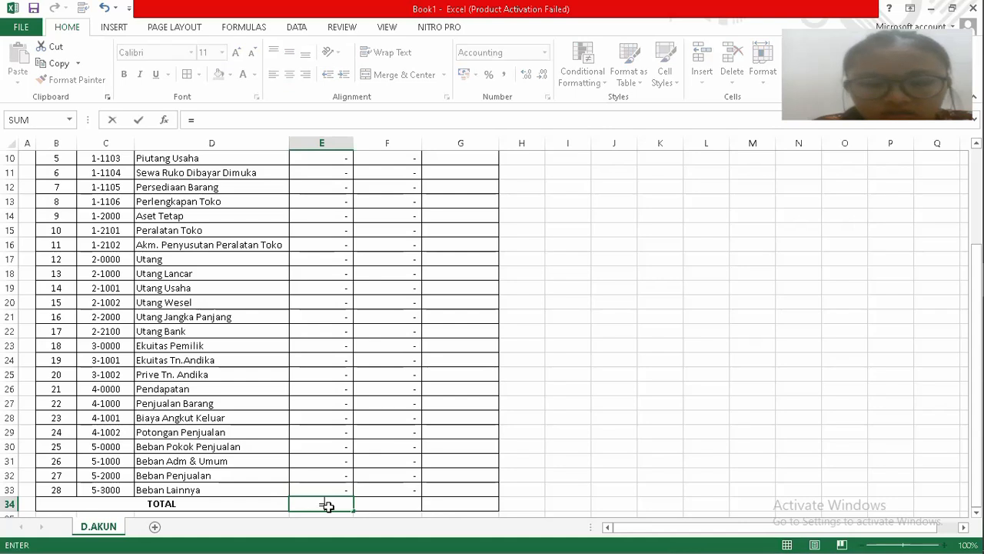
text(SUM)
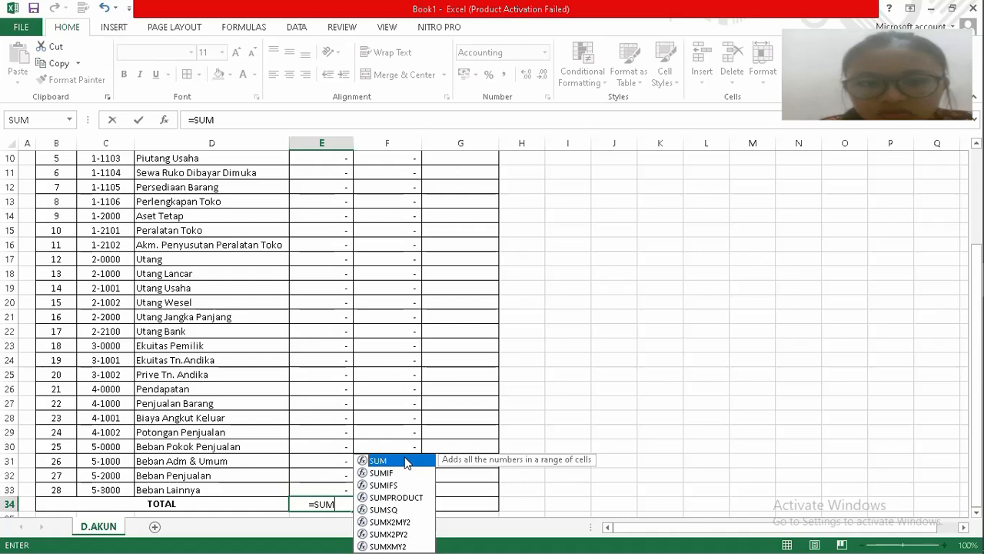
double_click(408, 462)
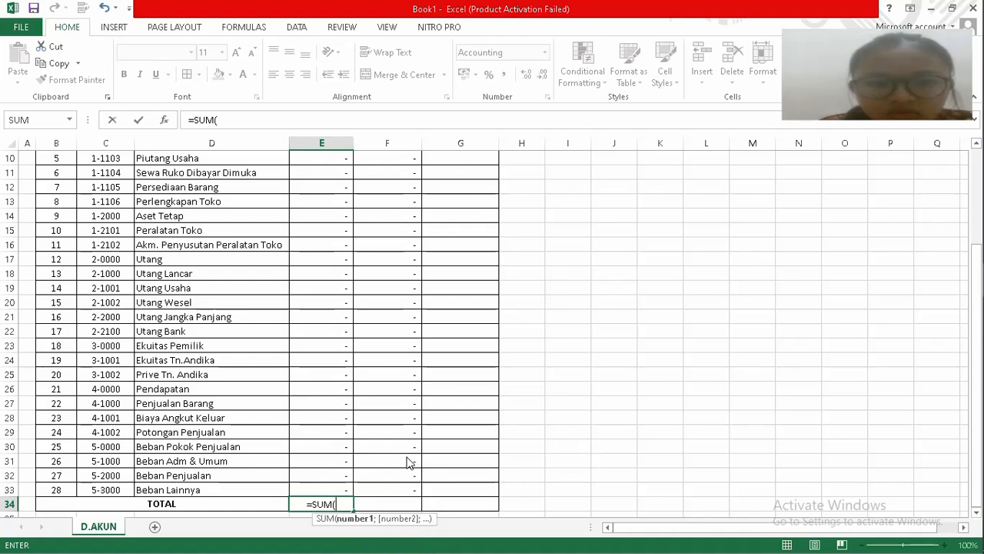
click(333, 484)
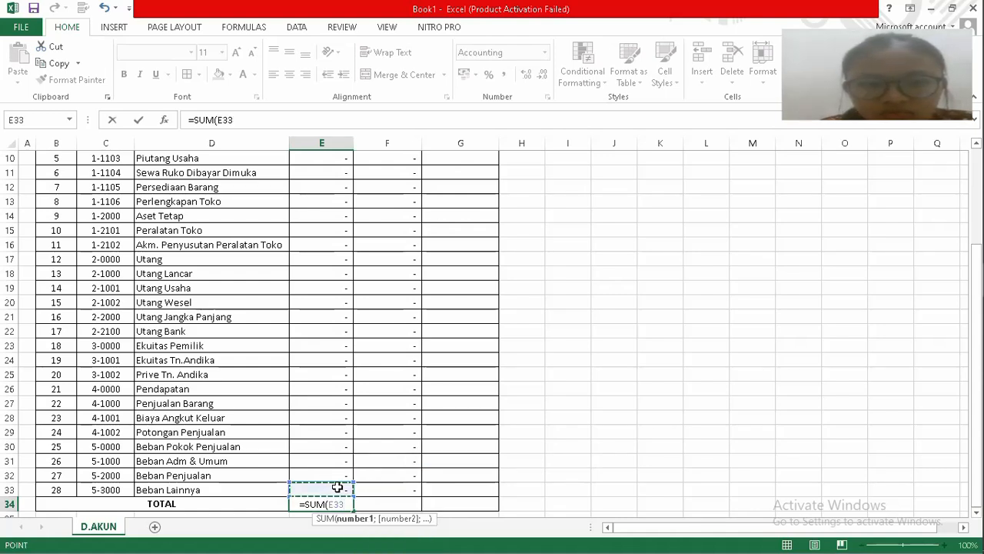
mouse_move(347, 488)
mouse_down()
mouse_move(347, 444)
mouse_move(322, 403)
mouse_up()
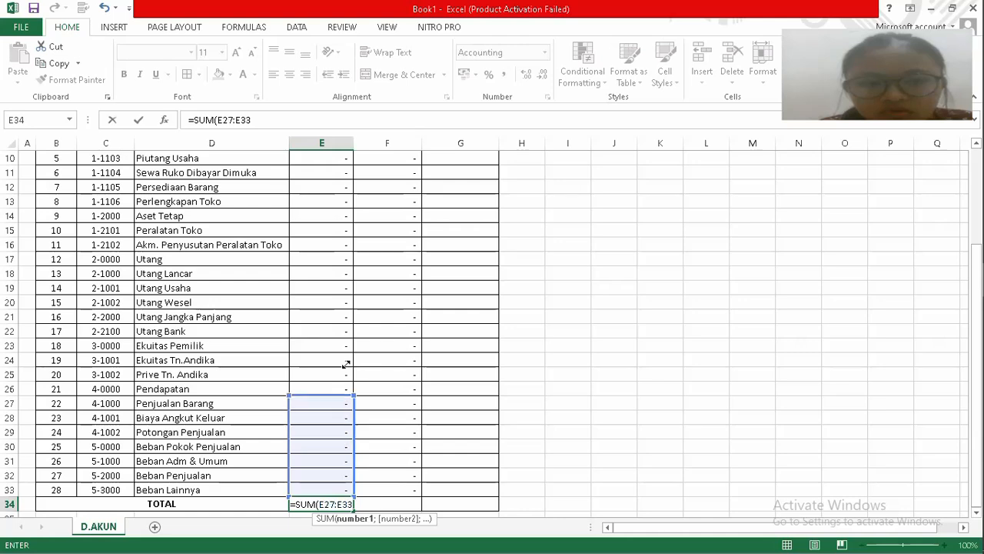
drag(347, 365, 339, 213)
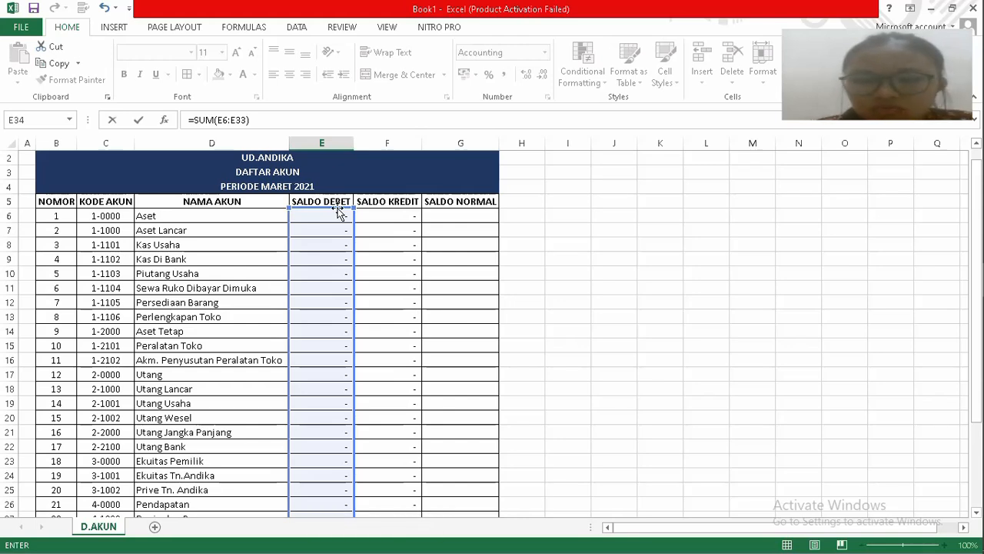
key(Return)
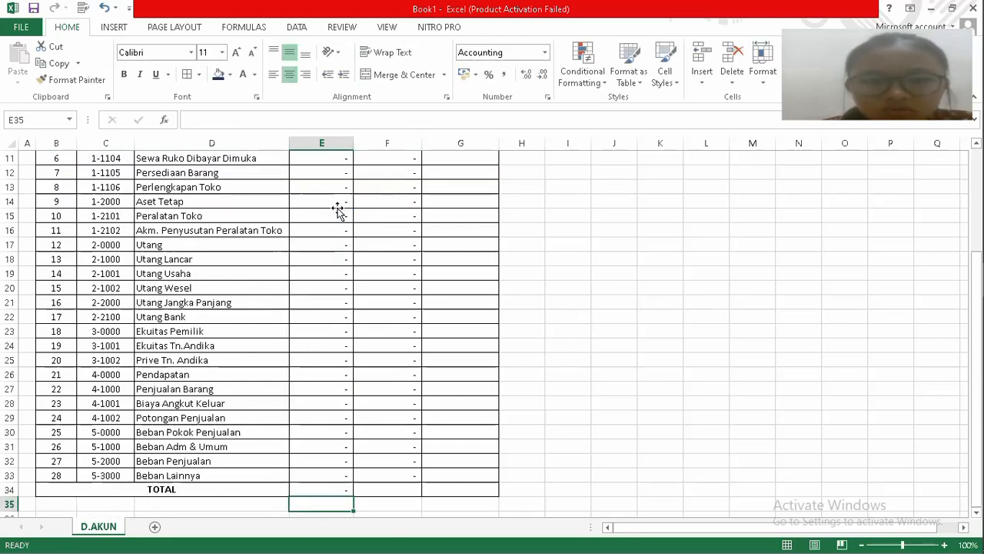
Copy the SUM formula from E34 to F34 to total the SALDO KREDIT column, and check its range.
click(333, 483)
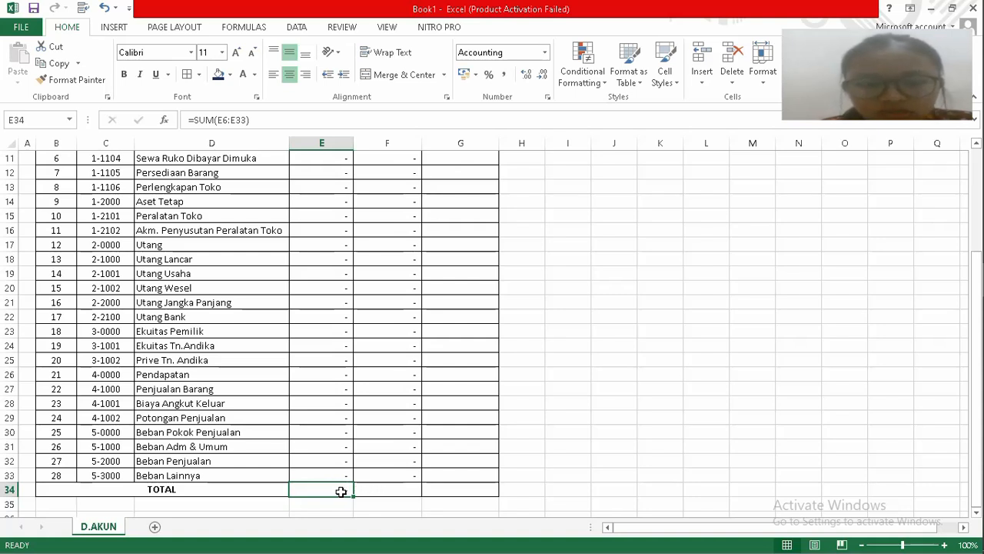
key(ctrl+c)
key(Right)
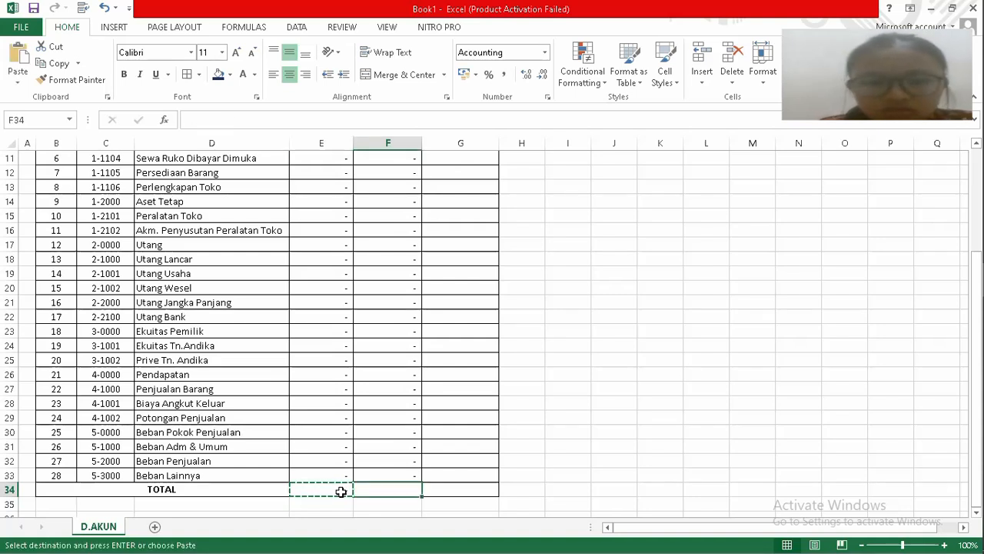
key(ctrl+v)
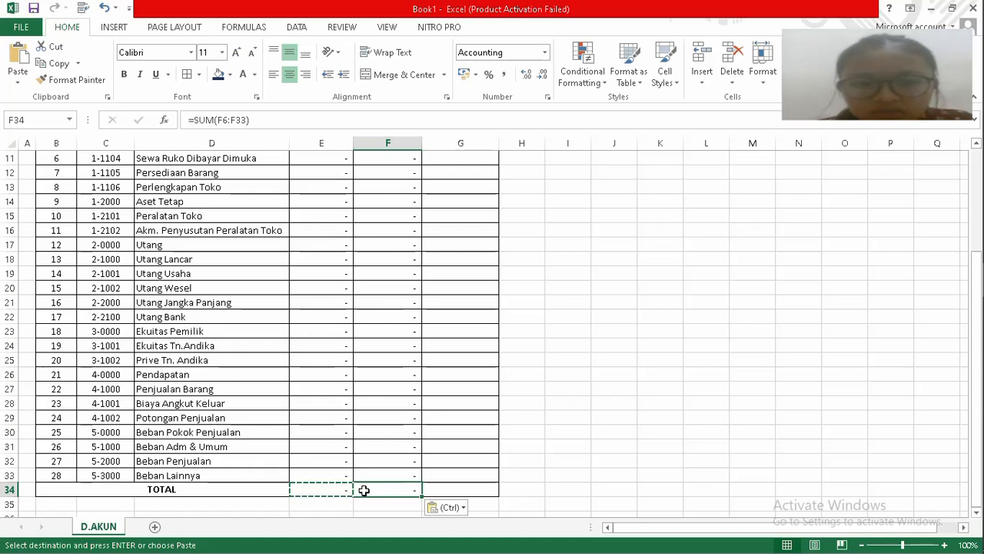
double_click(400, 490)
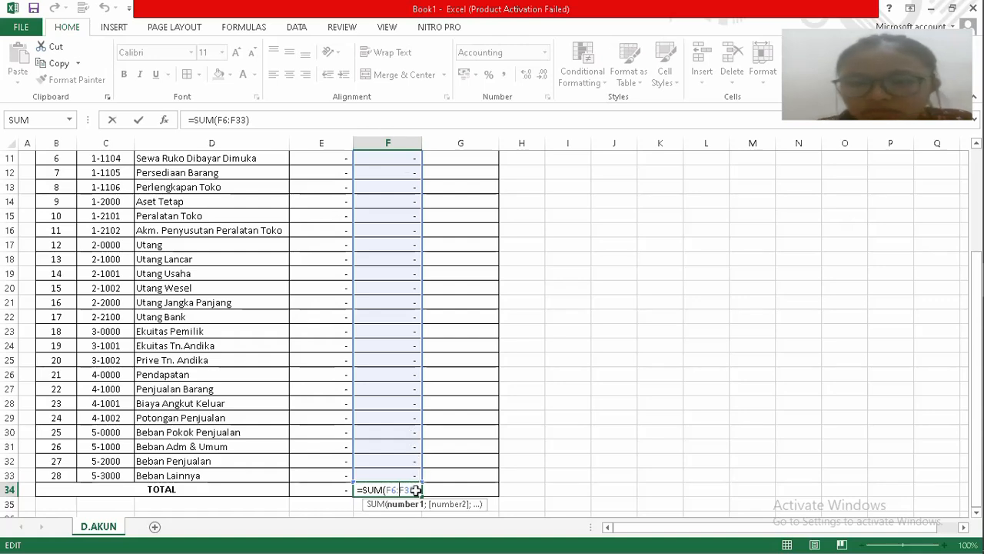
key(Return)
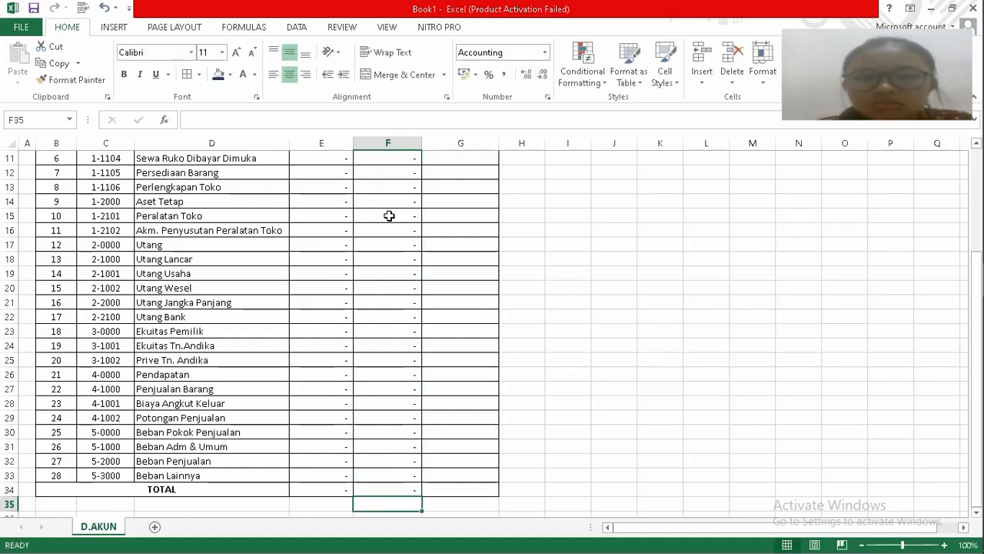
Enter "DEBET" as the SALDO NORMAL of the Aset row in cell G6.
click(460, 154)
key(Up)
key(Up)
key(Up)
key(Up)
key(Up)
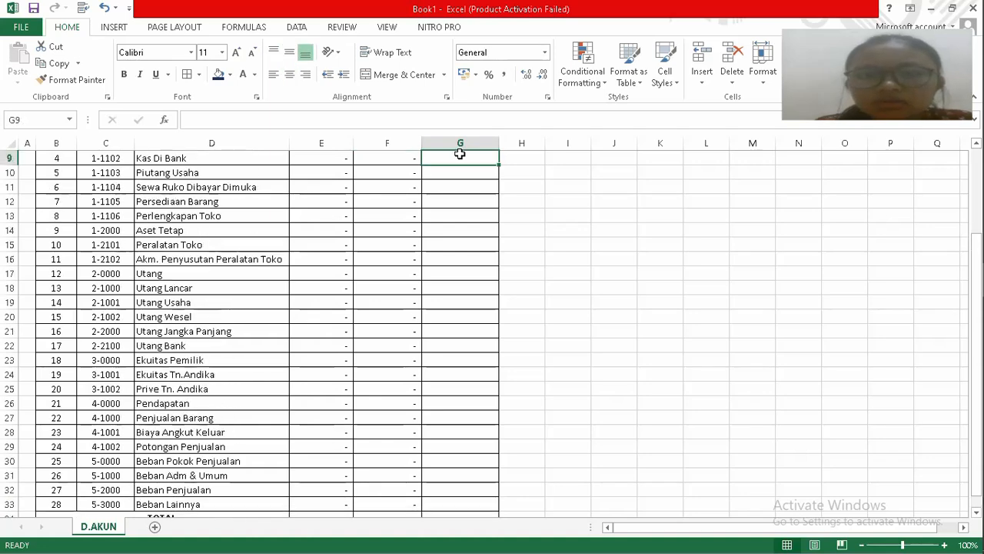
key(Up)
key(Up)
key(Up)
key(Up)
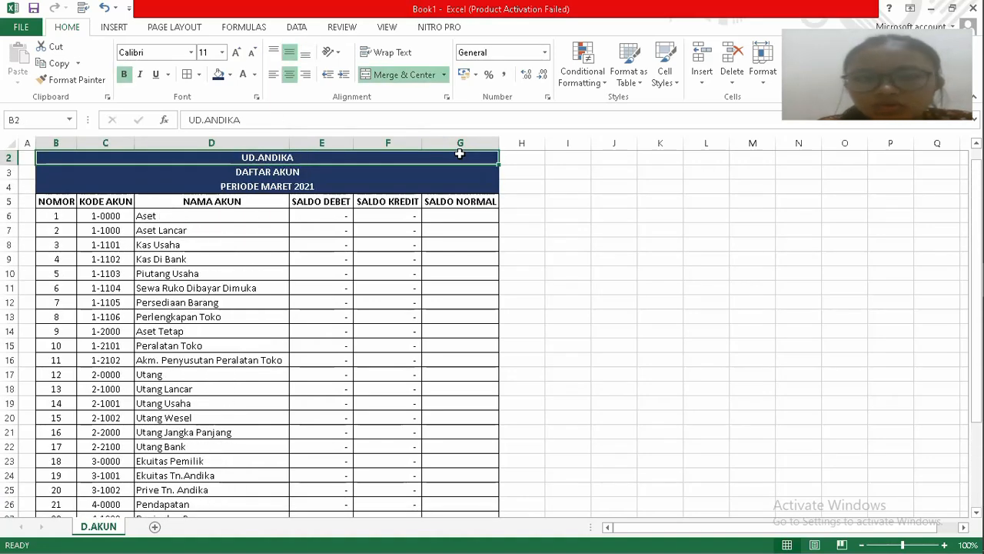
key(Down)
key(Down)
key(Down)
key(Down)
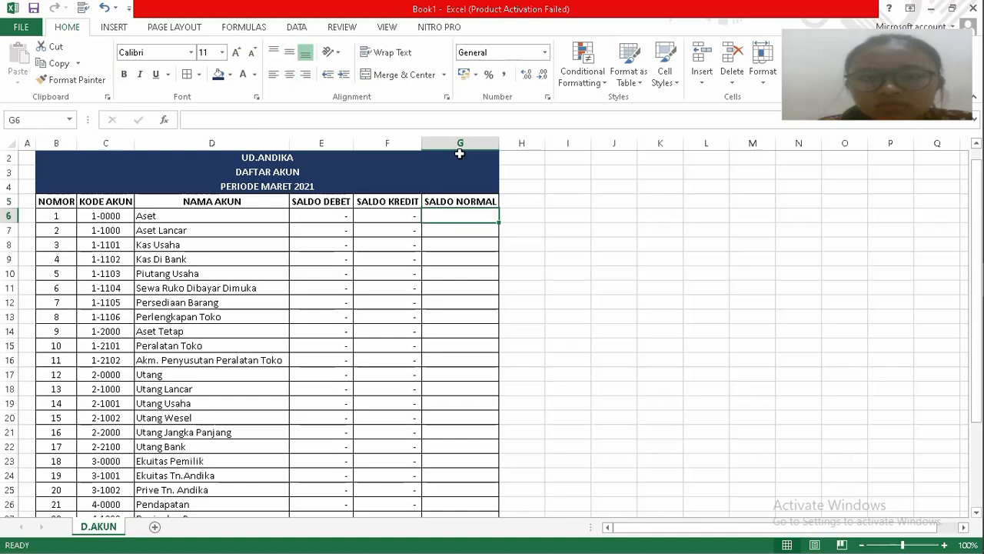
key(Down)
key(Down)
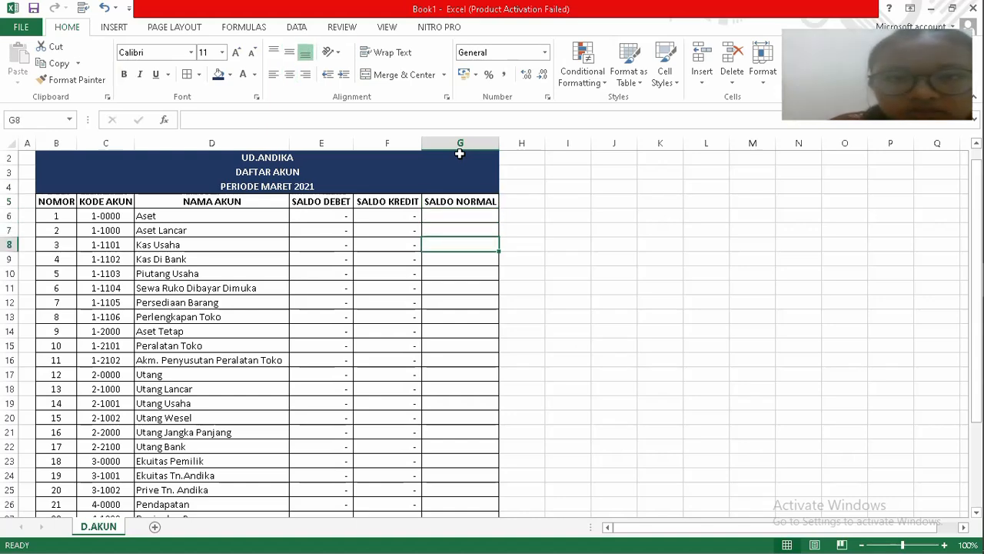
key(Up)
key(Up)
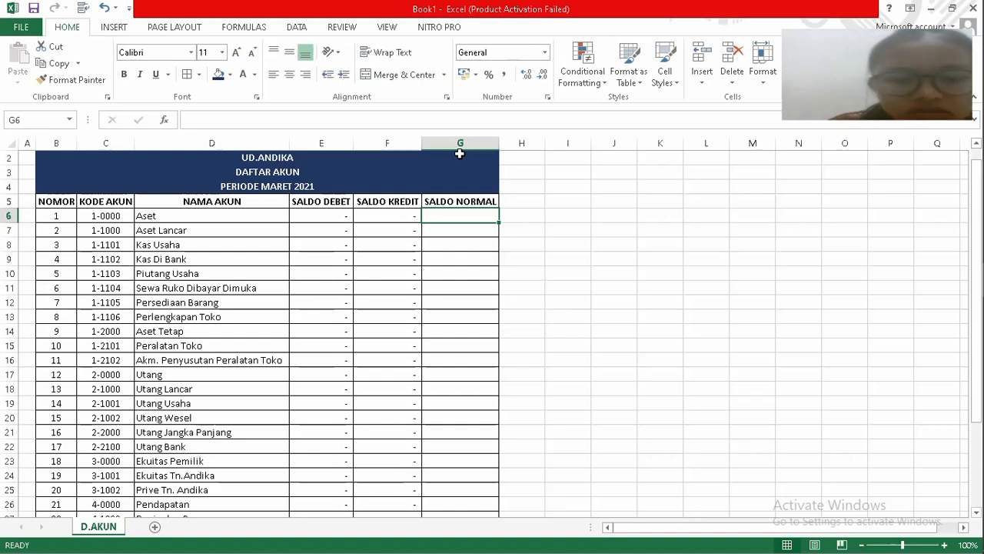
text(d)
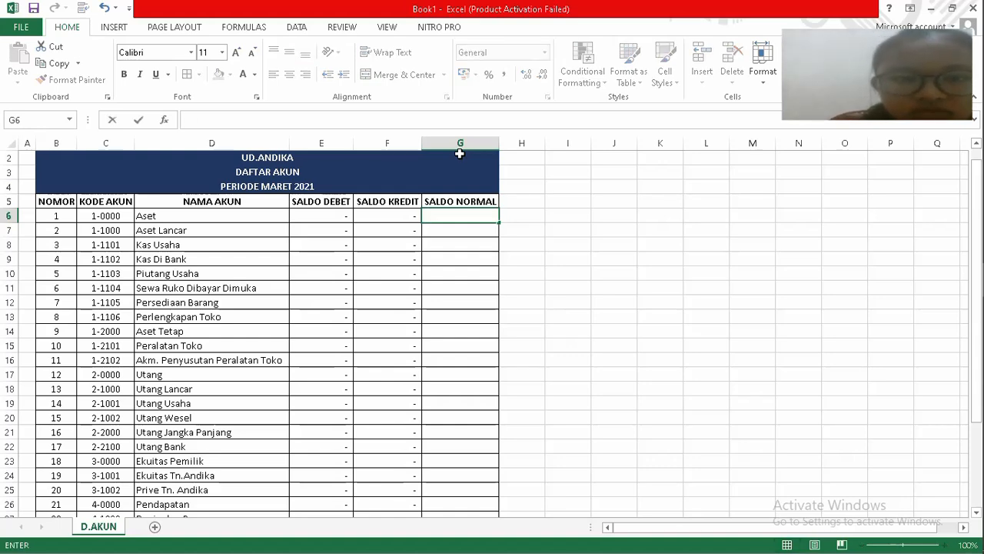
text(DEBET)
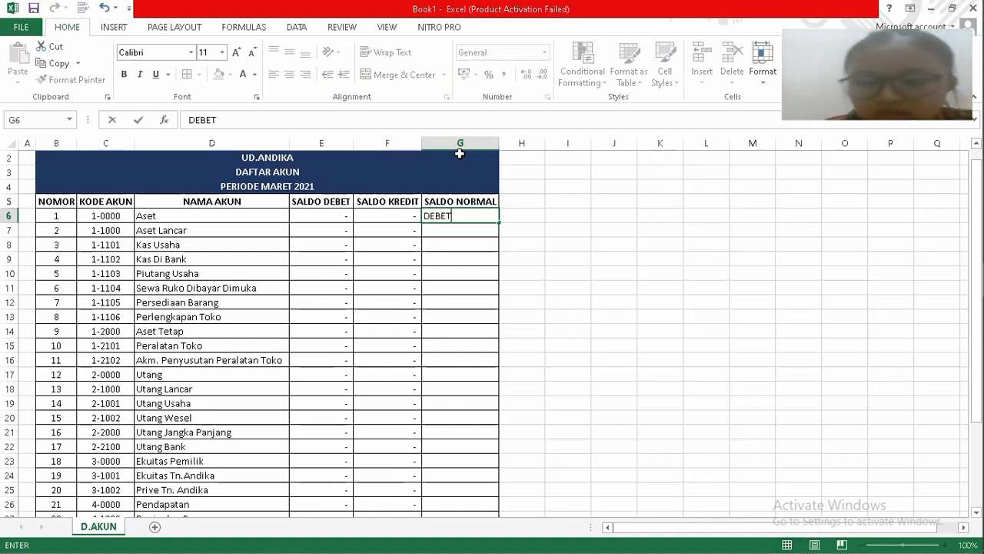
key(Return)
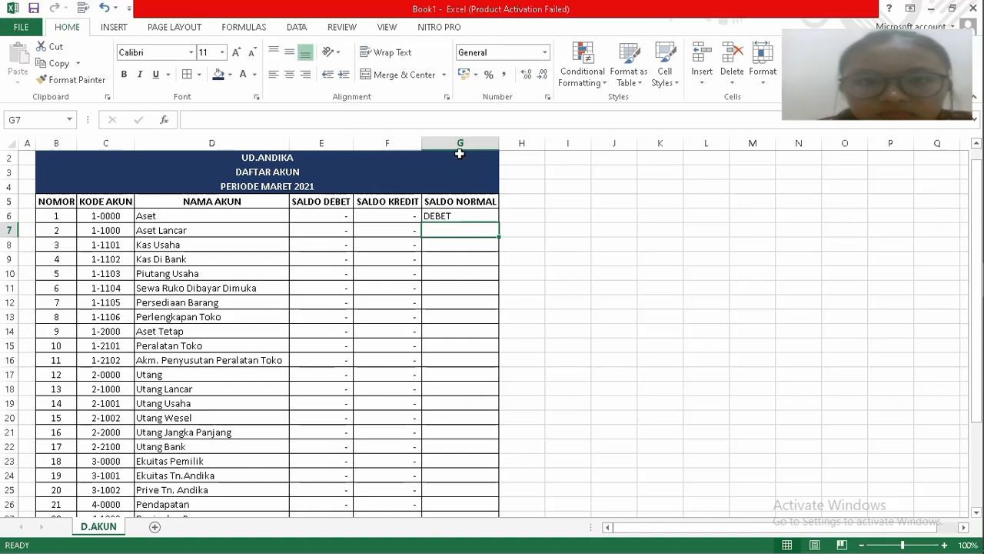
Fill DEBET from G6 down the SALDO NORMAL column to the Peralatan Toko row, G15.
click(456, 215)
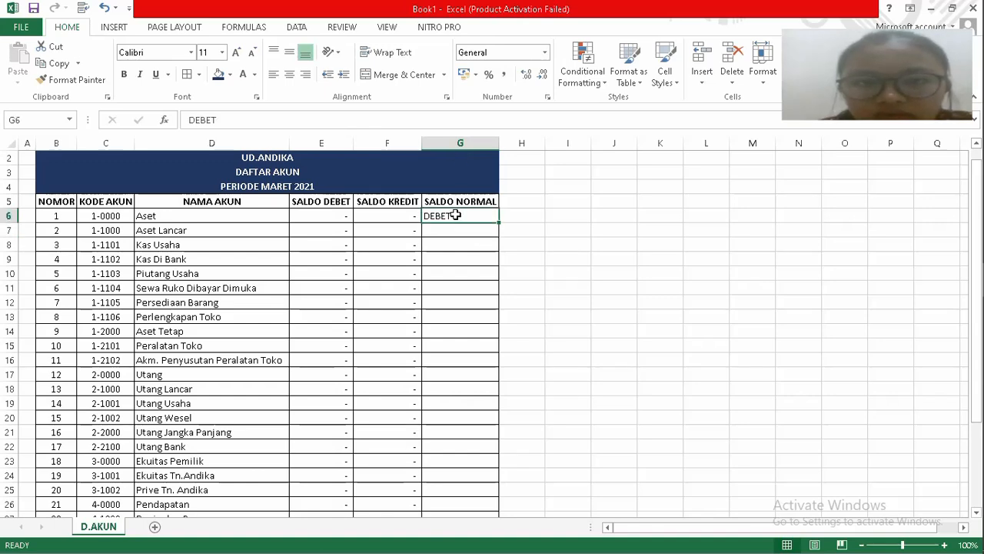
key(ctrl+c)
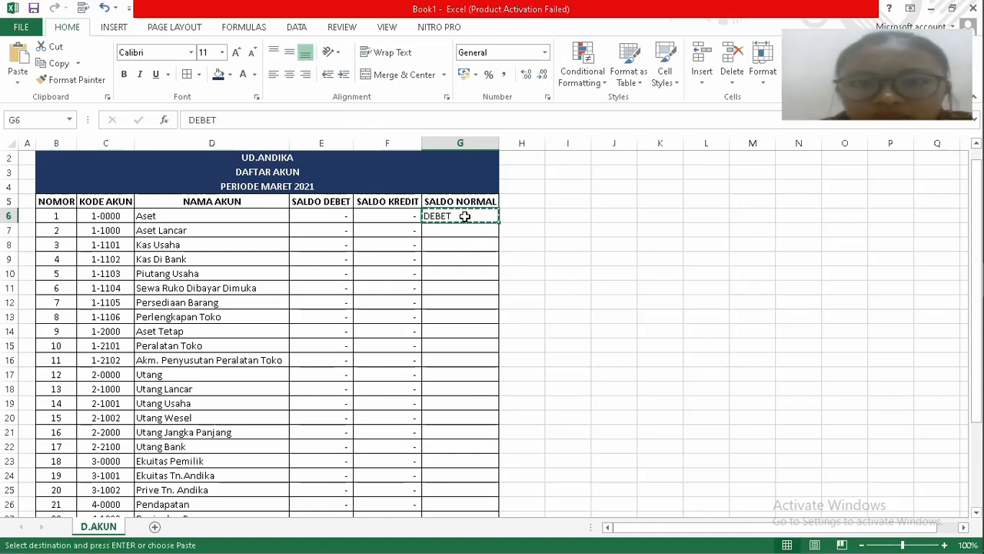
drag(498, 222, 489, 351)
Enter "KREDIT" as the SALDO NORMAL of the Akm. Penyusutan Peralatan Toko row in cell G16.
click(469, 361)
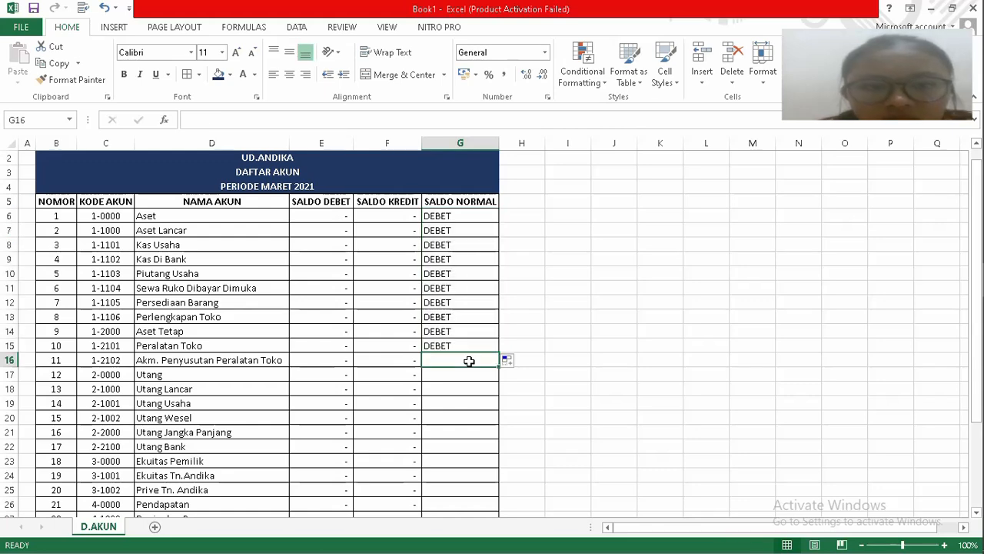
text(KREDIT)
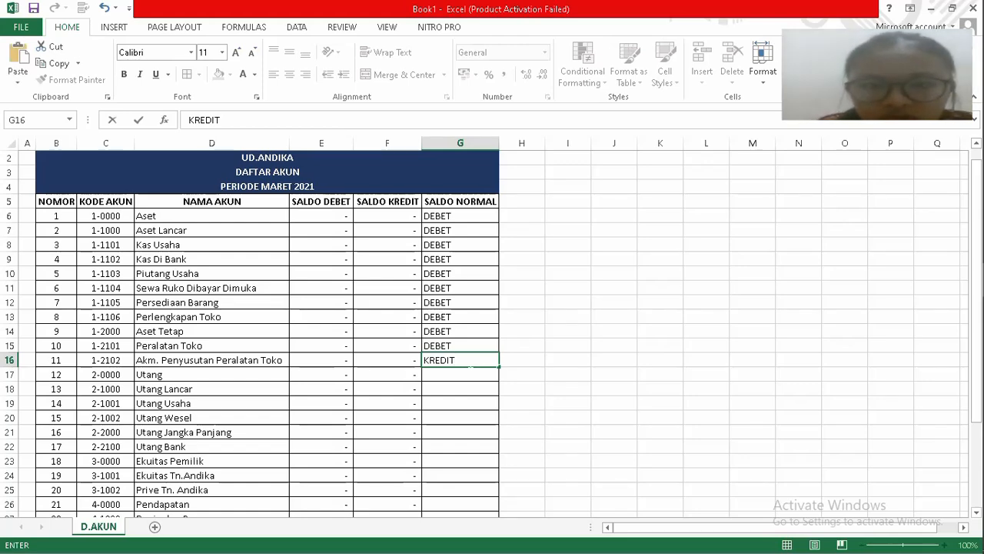
key(ctrl+Return)
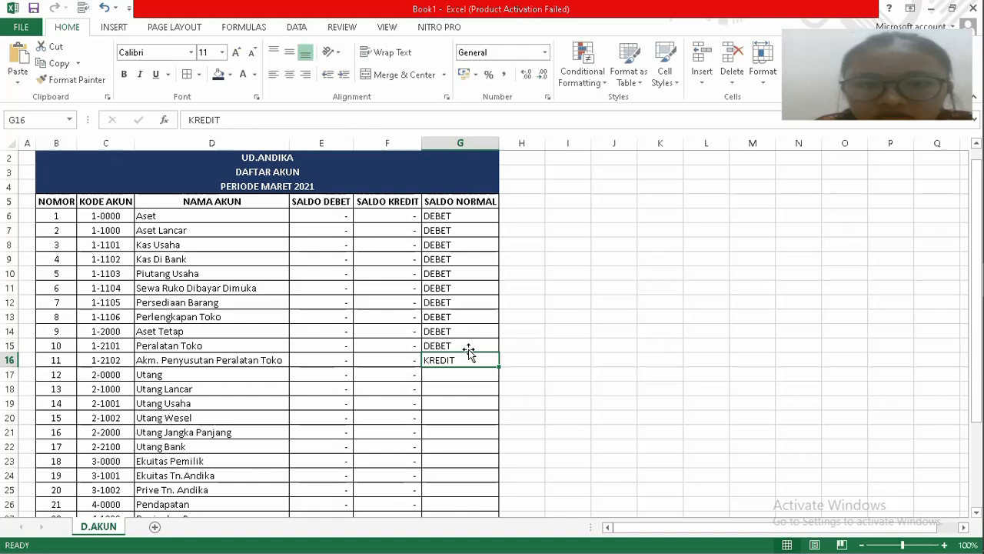
Fill KREDIT from G16 down the SALDO NORMAL column to G24, covering the Utang and Ekuitas rows.
click(469, 348)
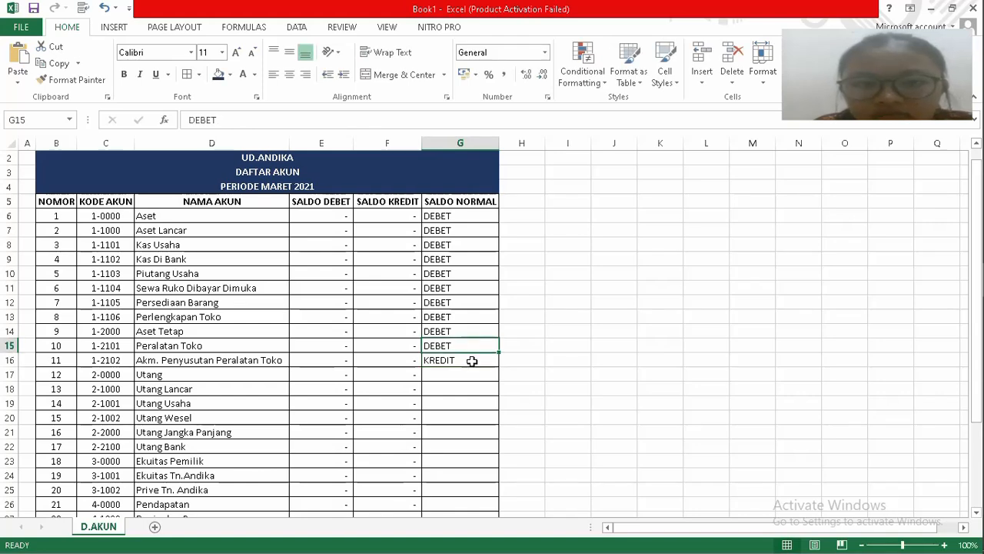
click(472, 361)
key(ctrl+c)
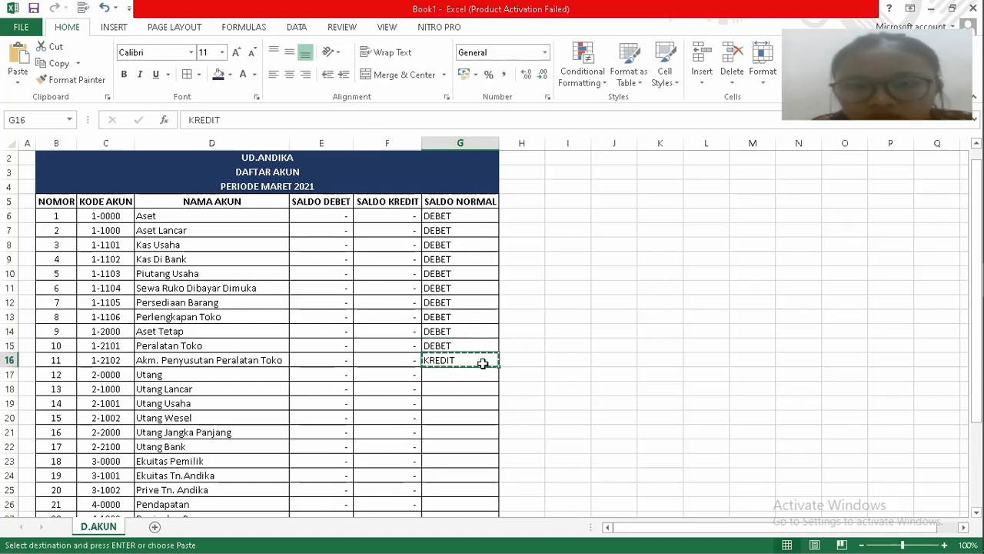
drag(497, 368, 497, 479)
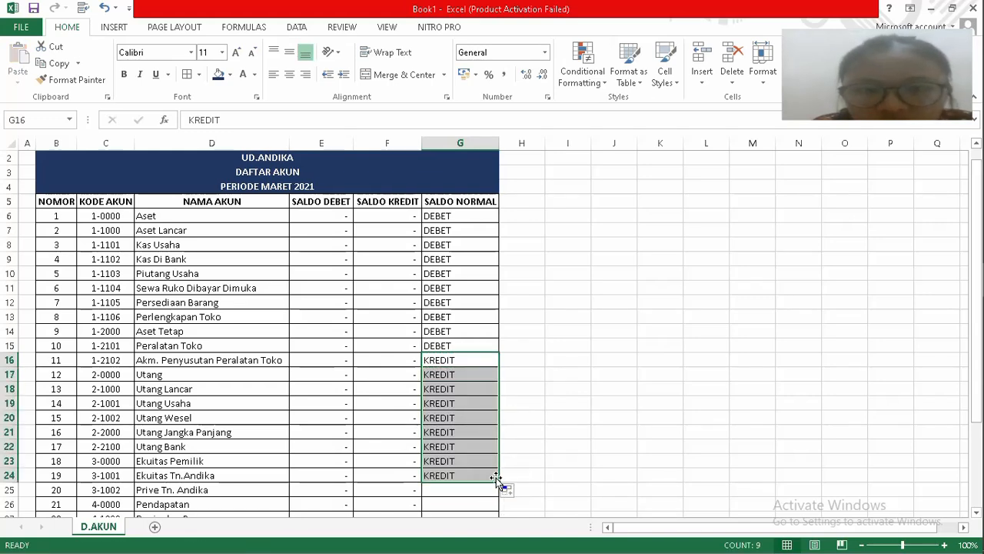
Enter "DEBET" as the SALDO NORMAL of the Prive row in cell G25.
click(447, 494)
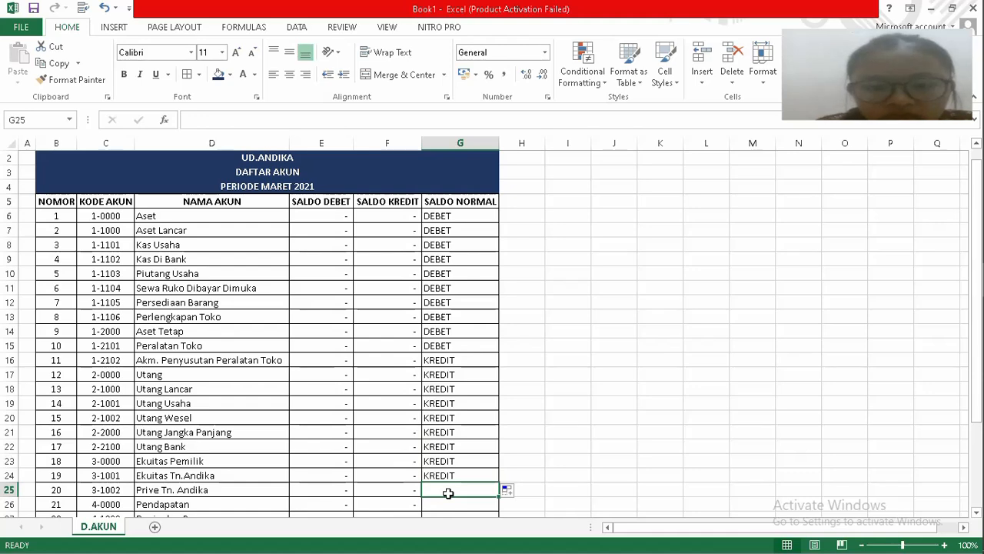
text(BEB)
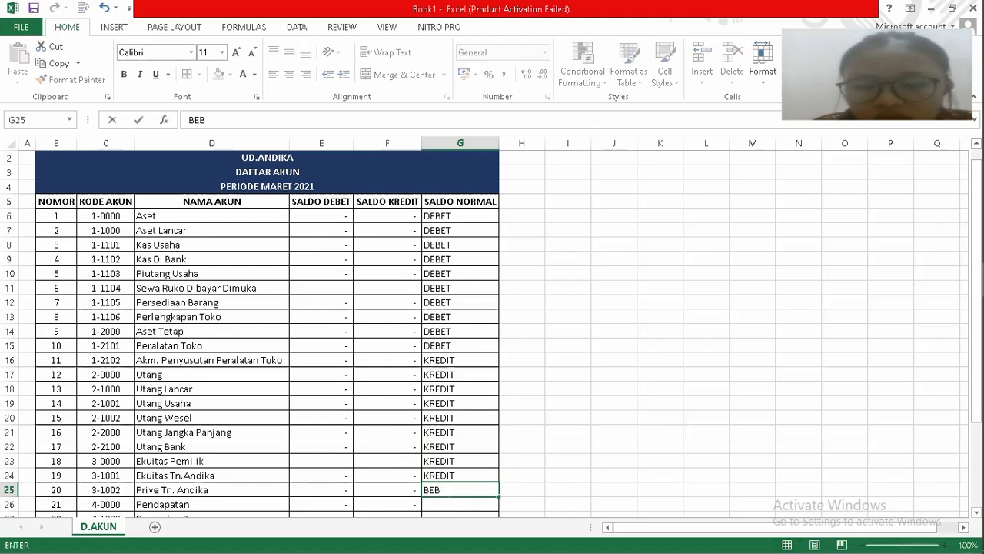
key(BackSpace)
key(BackSpace)
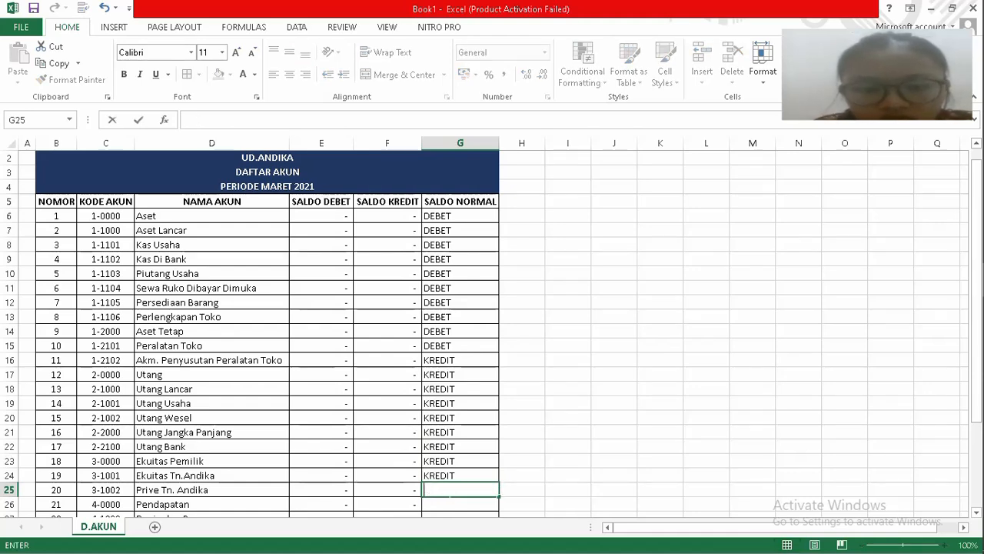
text(DEBET)
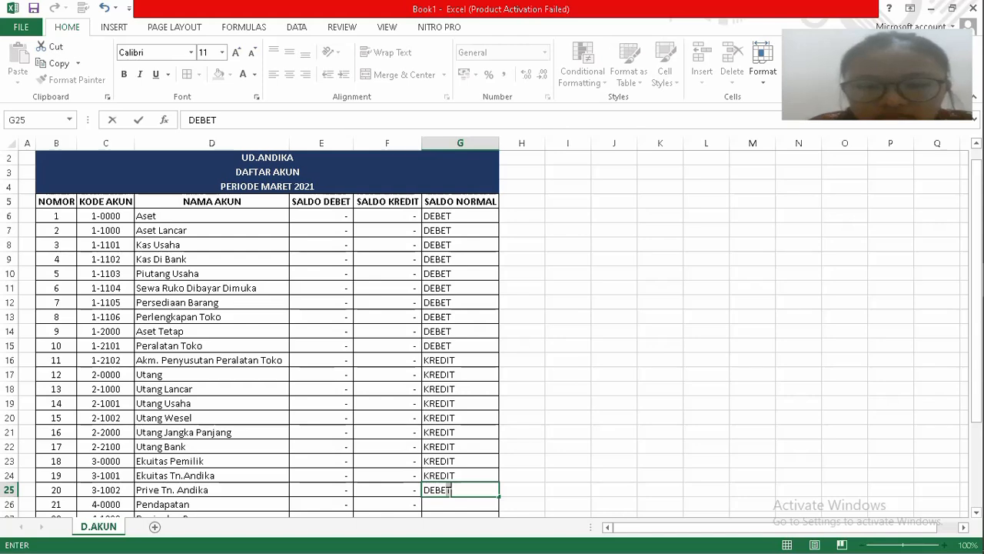
key(Return)
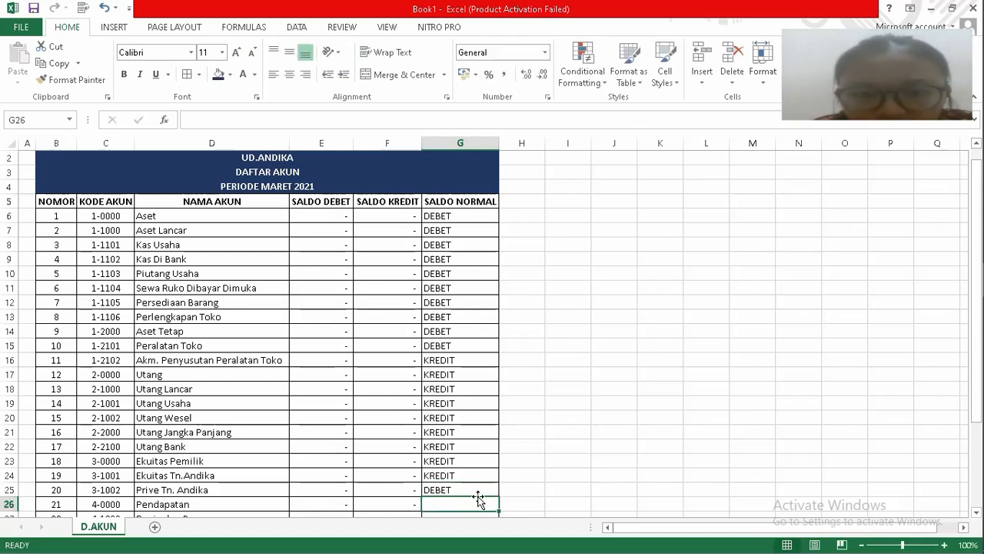
Enter "KREDIT" as the SALDO NORMAL of the Pendapatan row in G26 and copy it to the Penjualan Barang row, G27.
text(KREDIT)
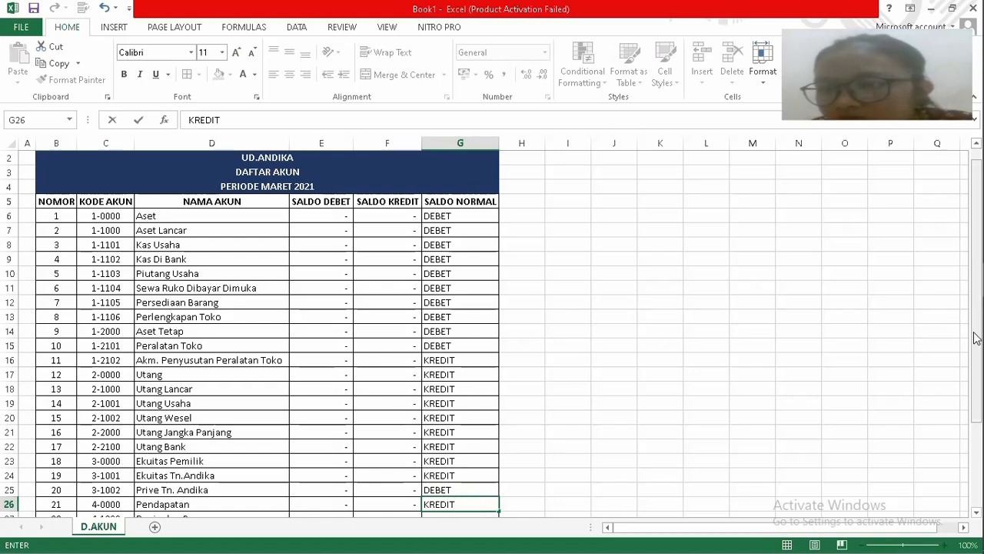
drag(975, 356, 977, 365)
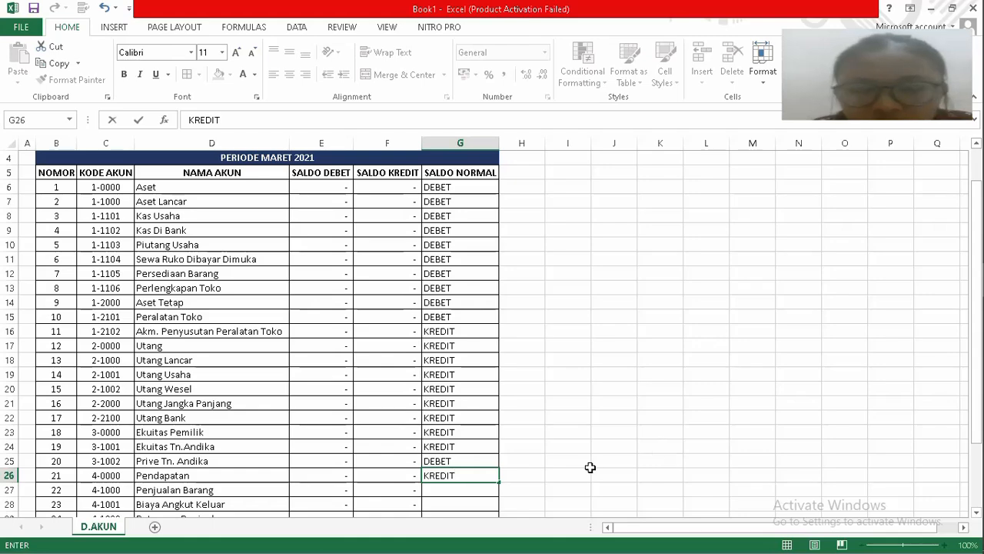
drag(976, 440, 979, 451)
drag(981, 498, 979, 502)
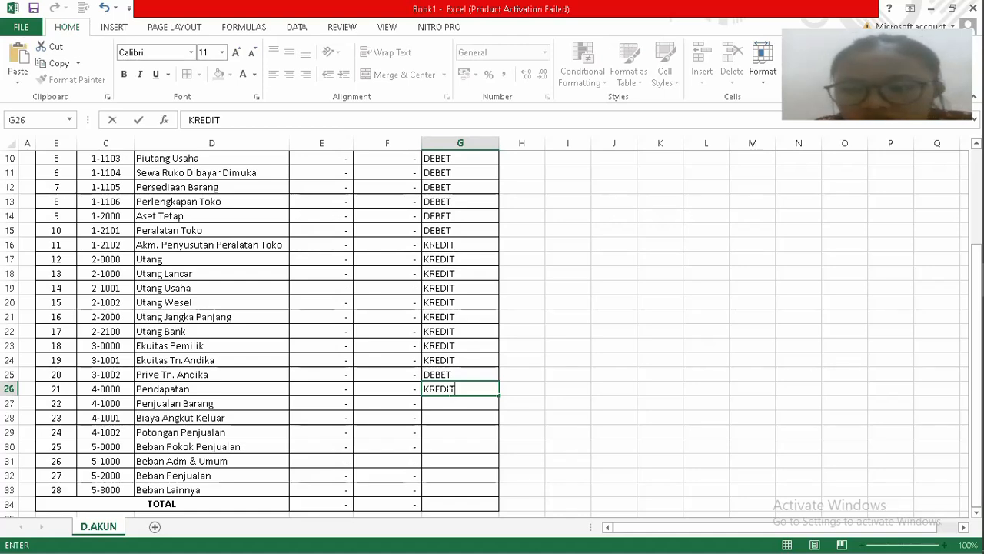
key(Return)
key(Up)
key(ctrl+c)
key(Down)
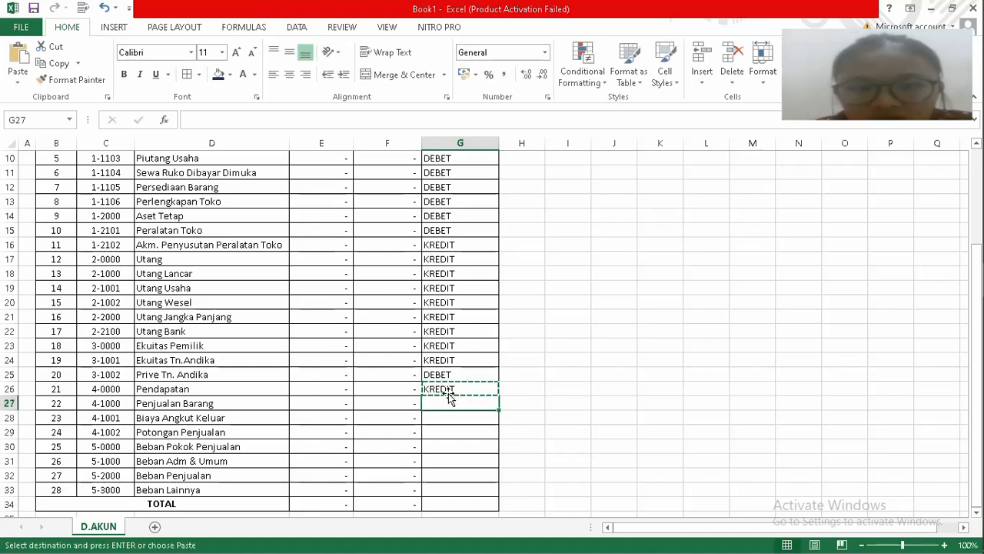
key(ctrl+v)
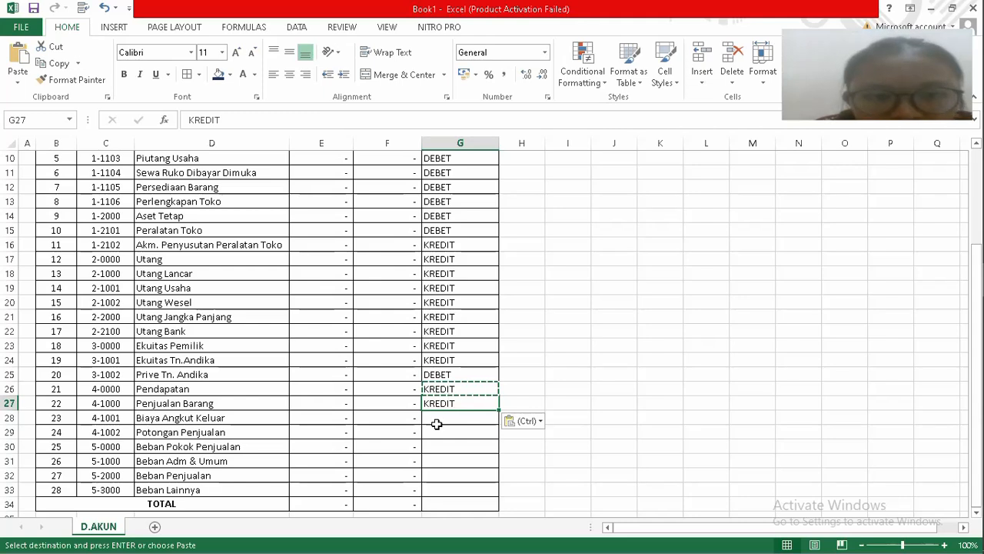
Enter "DEBET" for the Biaya Angkut Keluar row in G28 and fill it down to the Beban Lainnya row, G33.
click(438, 423)
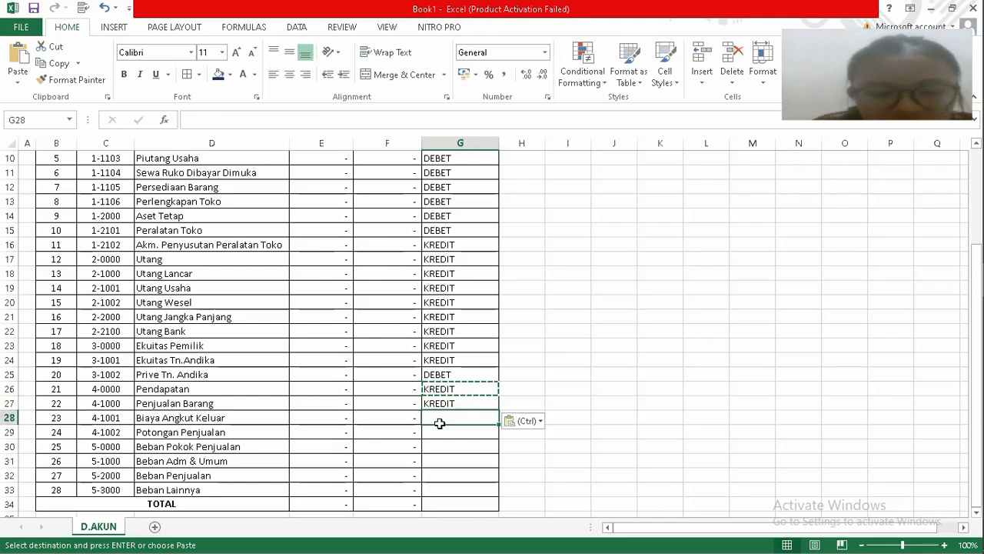
text(DEBET)
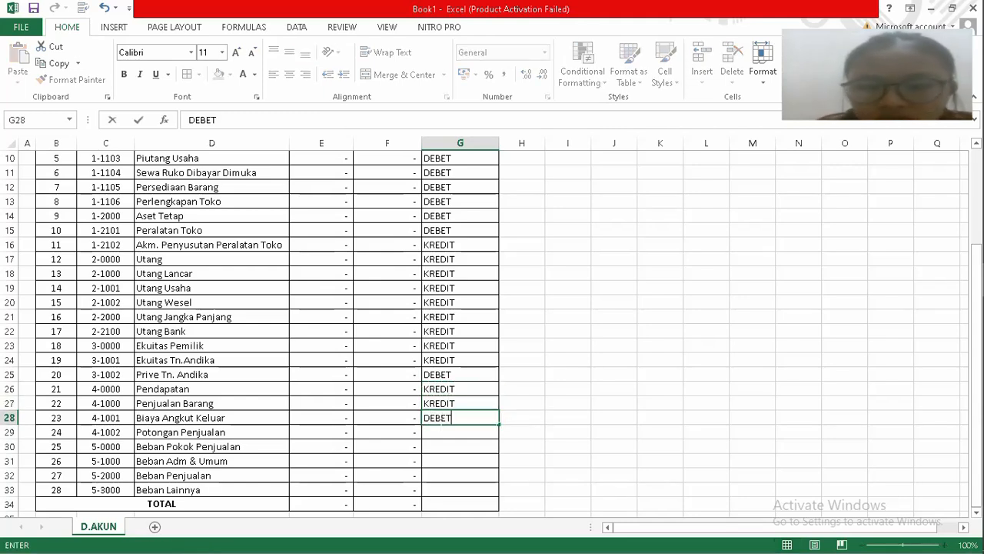
key(Return)
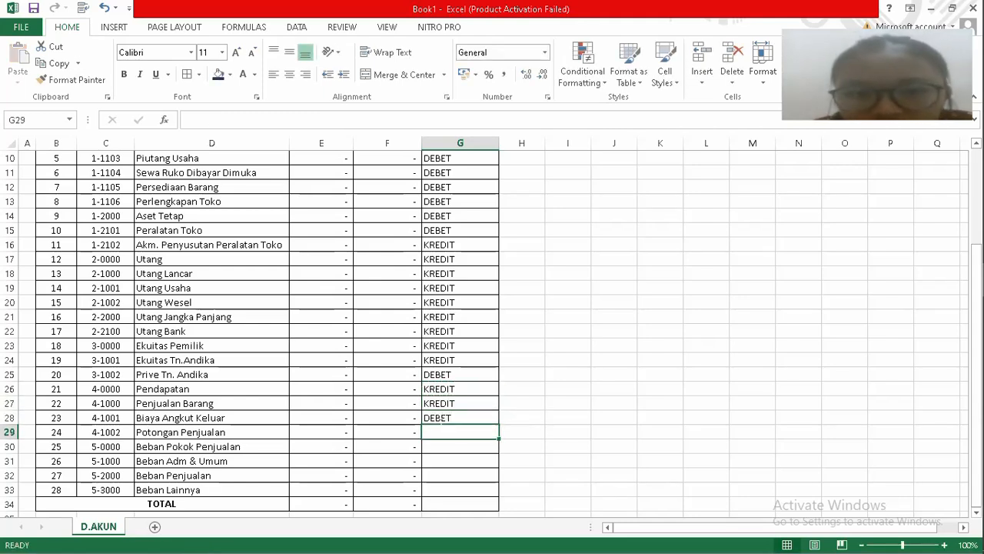
click(443, 418)
key(ctrl+c)
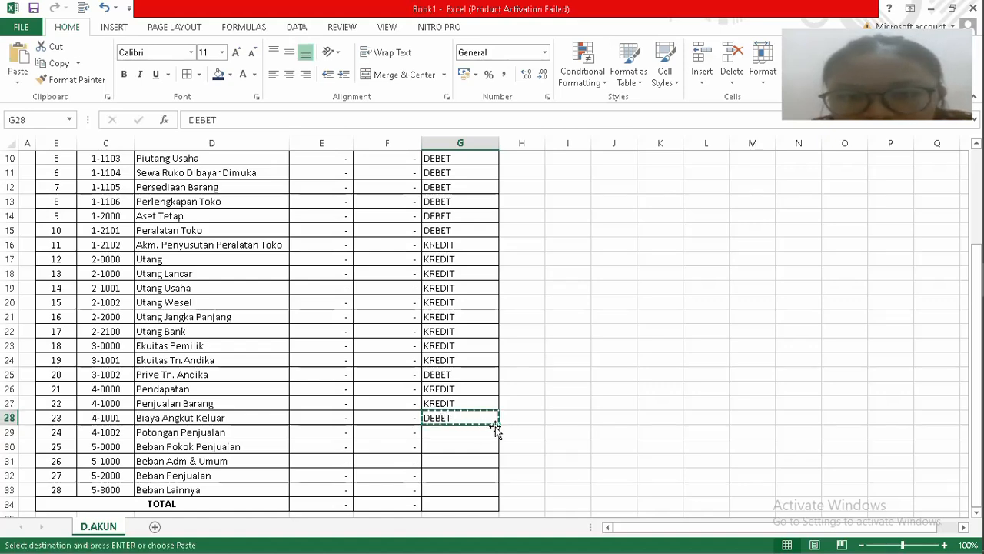
drag(496, 425, 493, 491)
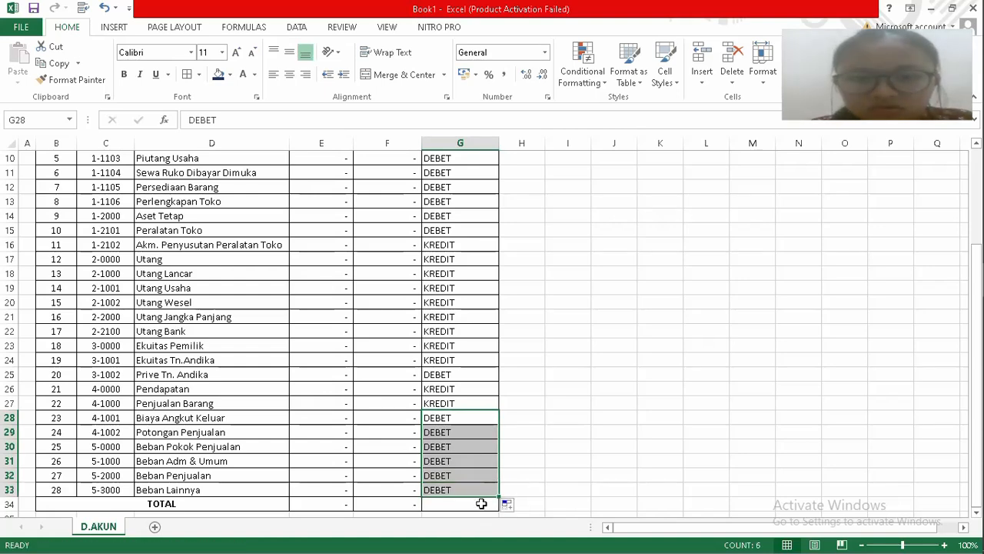
Try to remove the borders from the empty SALDO NORMAL cell in the TOTAL row, G34.
click(481, 503)
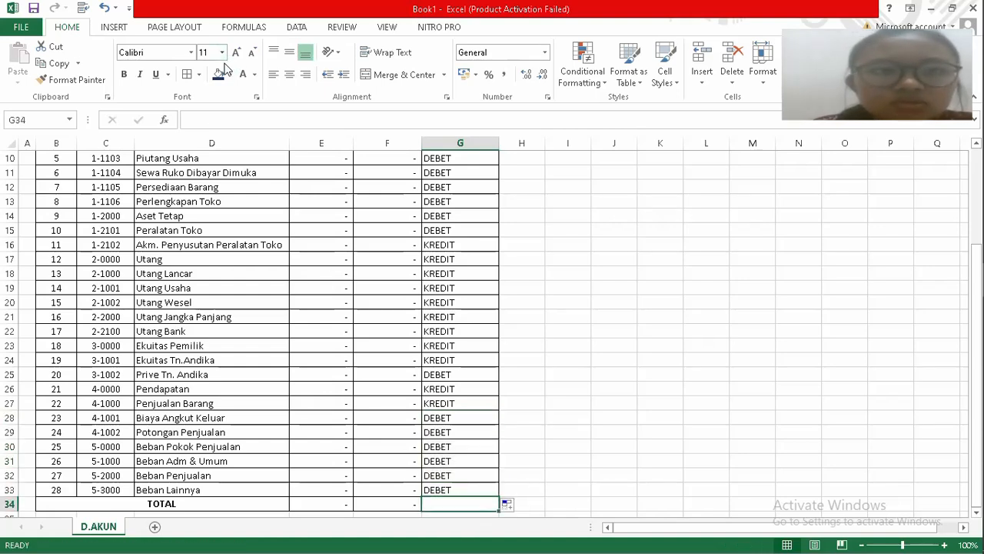
click(201, 75)
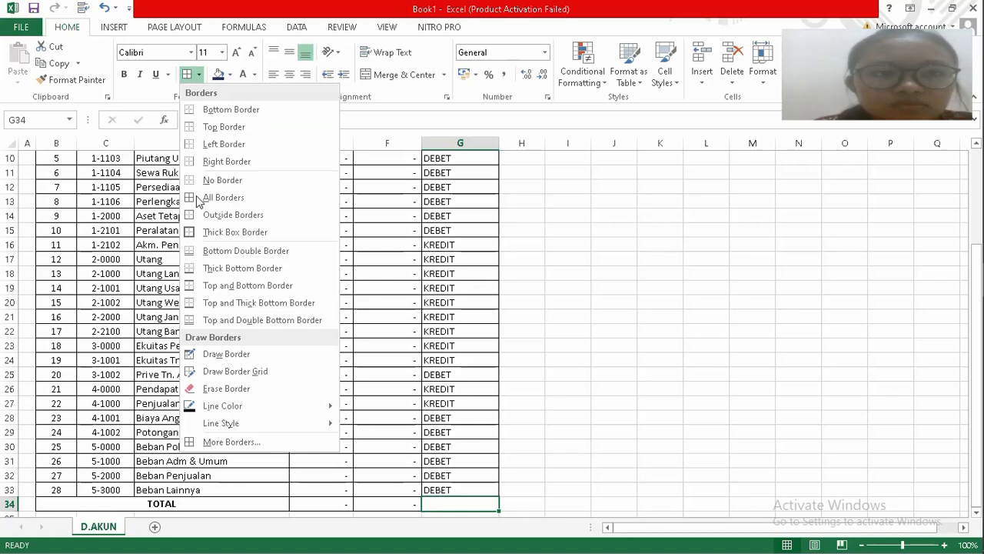
click(201, 181)
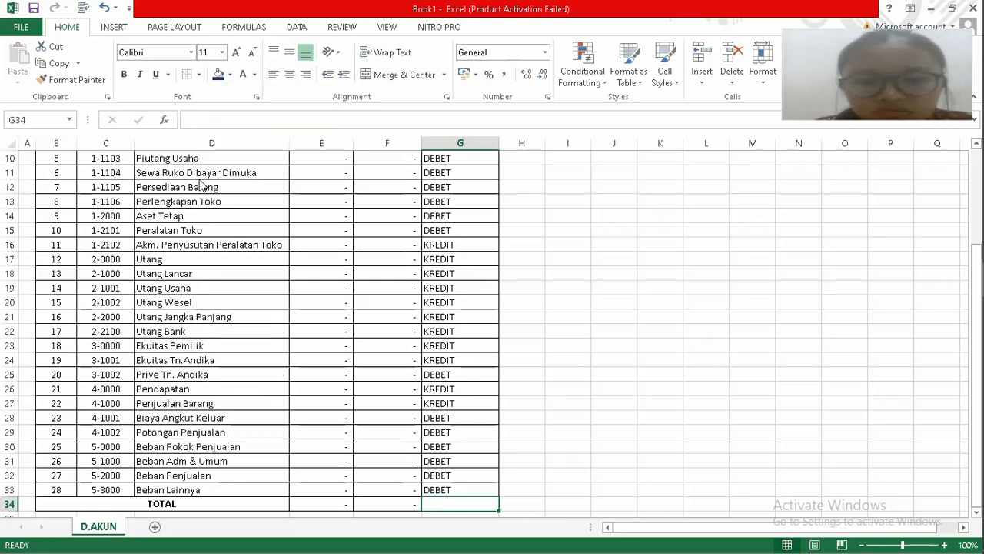
click(283, 356)
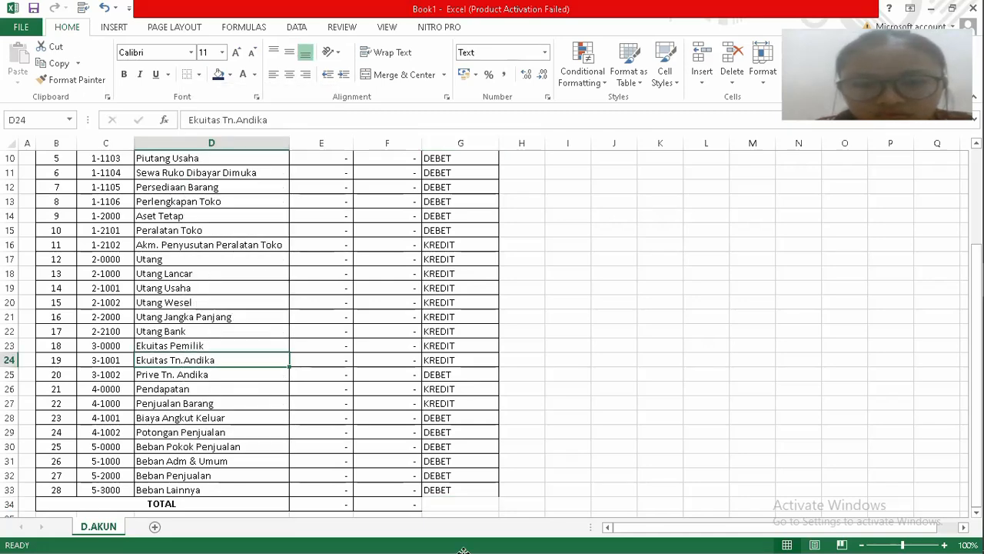
Fill the empty SALDO NORMAL cell in the TOTAL row, G34, with a dark grey theme shade.
click(489, 503)
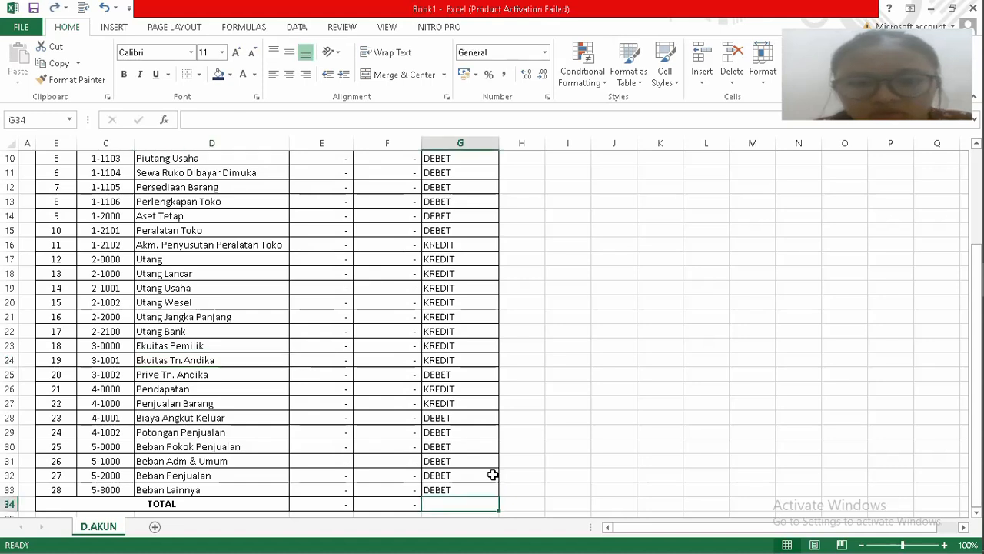
click(230, 74)
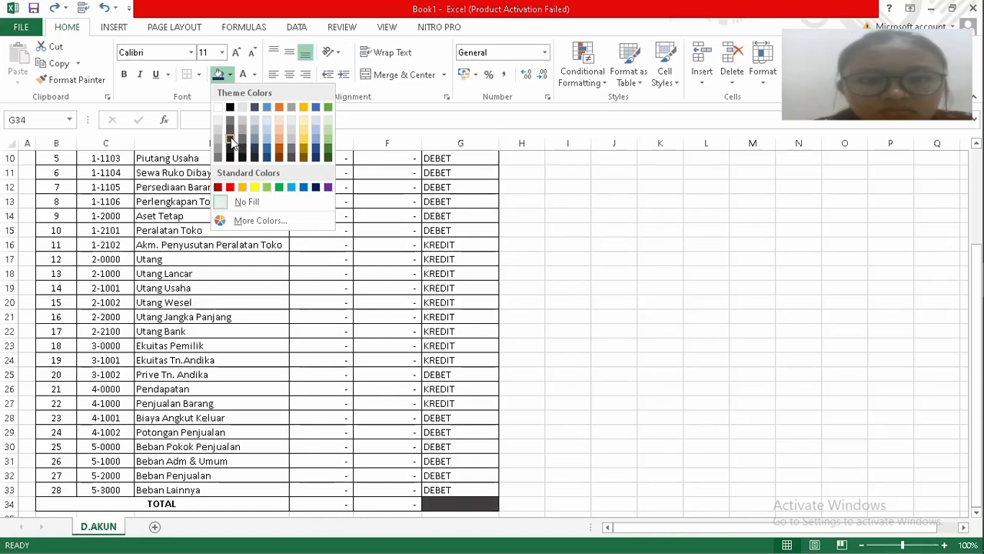
click(230, 140)
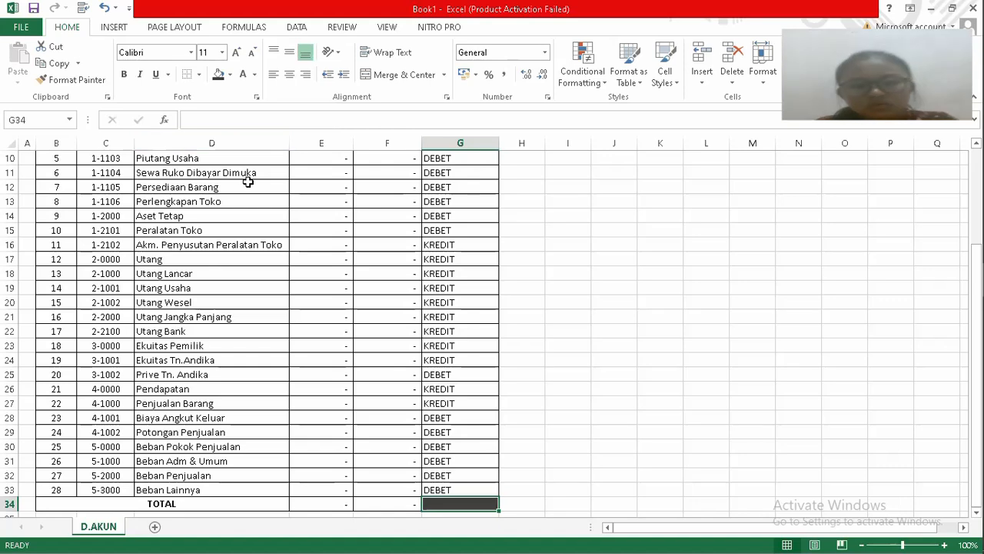
Review the account rows of the table from Utang Bank up to the title and column headers.
click(365, 328)
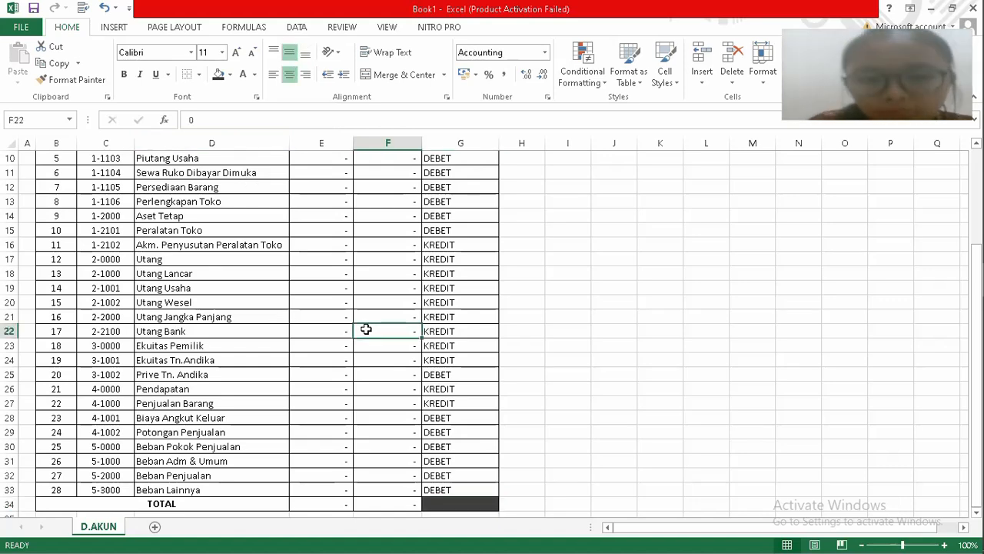
key(Up)
key(Up)
key(Up)
key(Up)
key(Up)
key(Up)
key(Up)
key(Up)
key(Up)
key(Up)
key(Up)
key(Up)
key(Up)
key(Up)
key(Up)
key(Up)
key(Up)
key(Up)
key(Up)
key(Up)
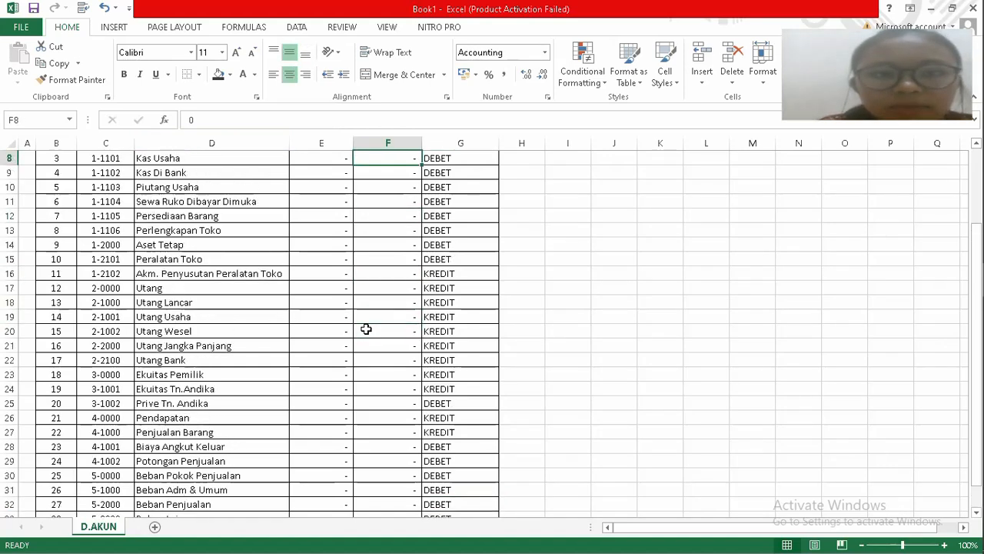
key(Down)
key(Down)
key(Down)
key(Down)
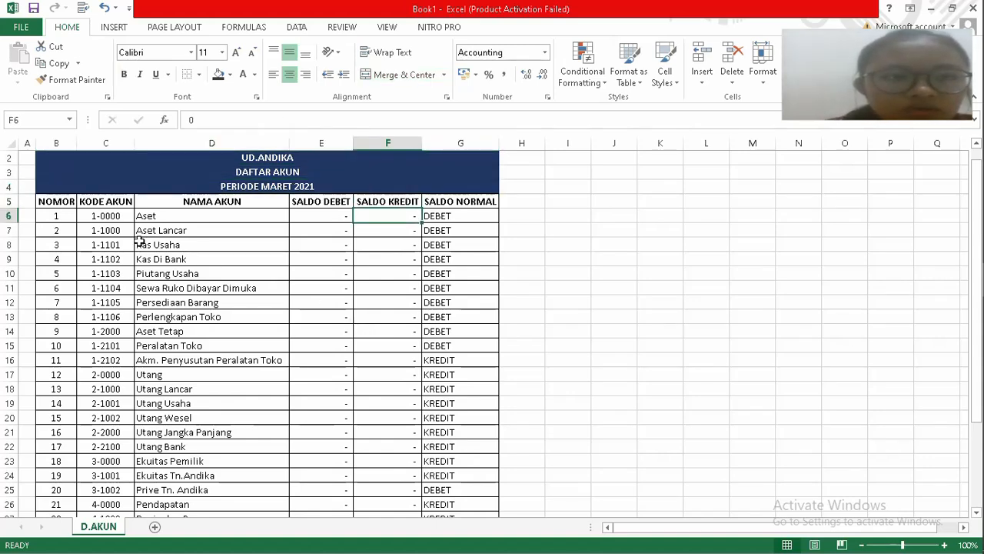
key(Down)
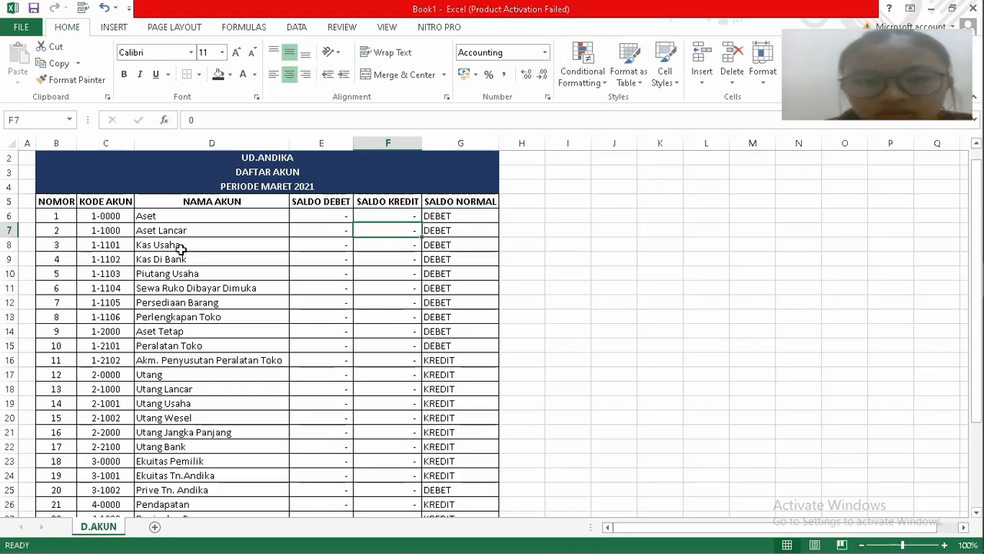
key(Down)
key(Down)
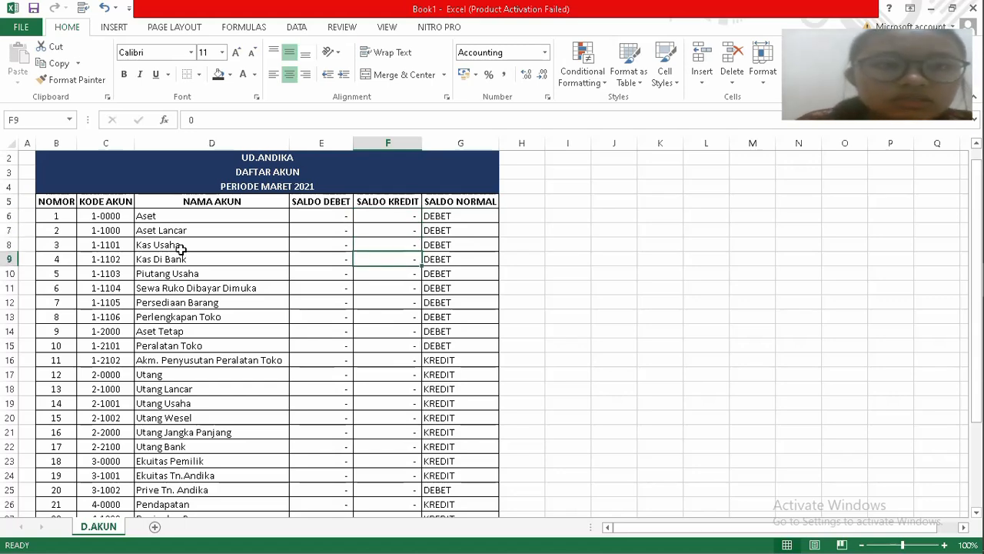
key(Down)
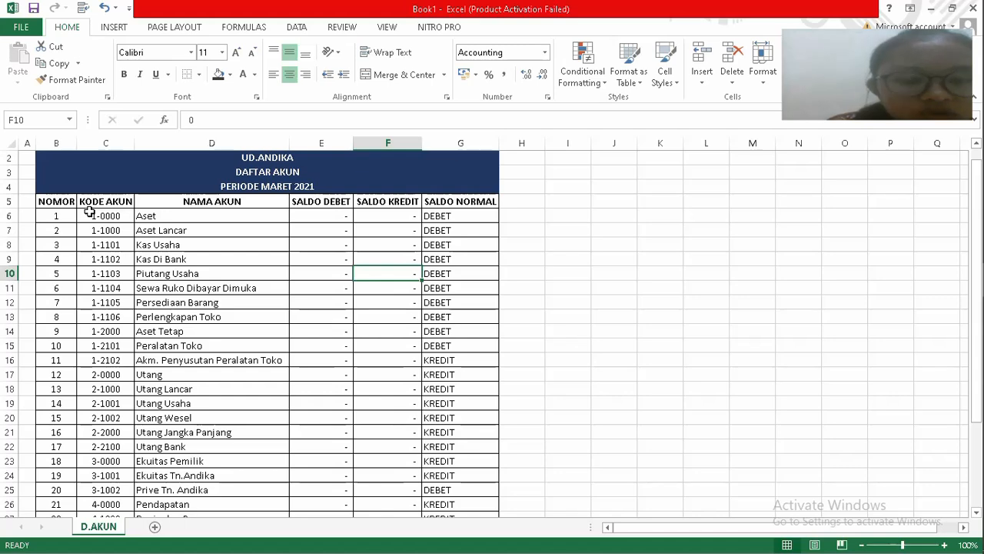
Name the account data range C6:G33, from KODE AKUN through SALDO NORMAL, as no_akun.
drag(91, 212, 446, 469)
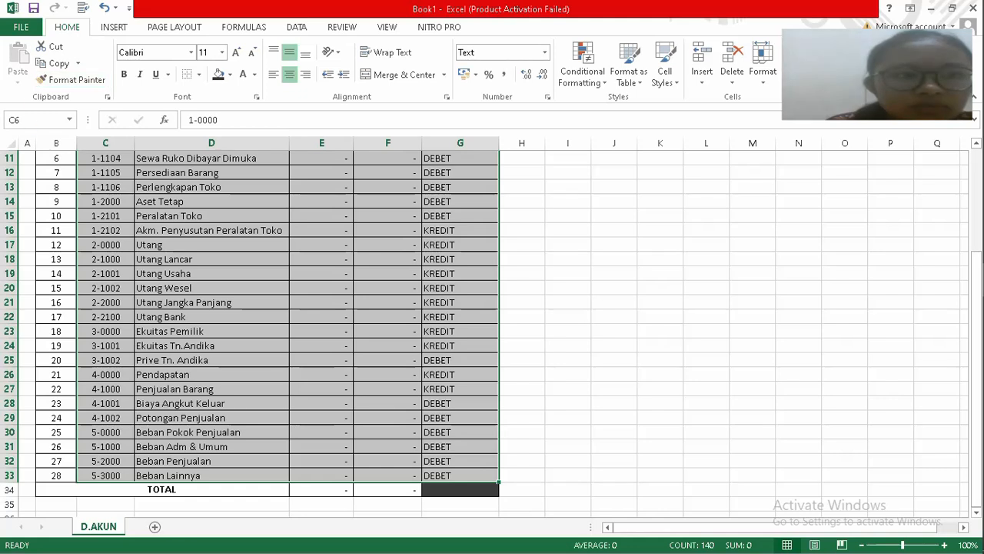
click(14, 120)
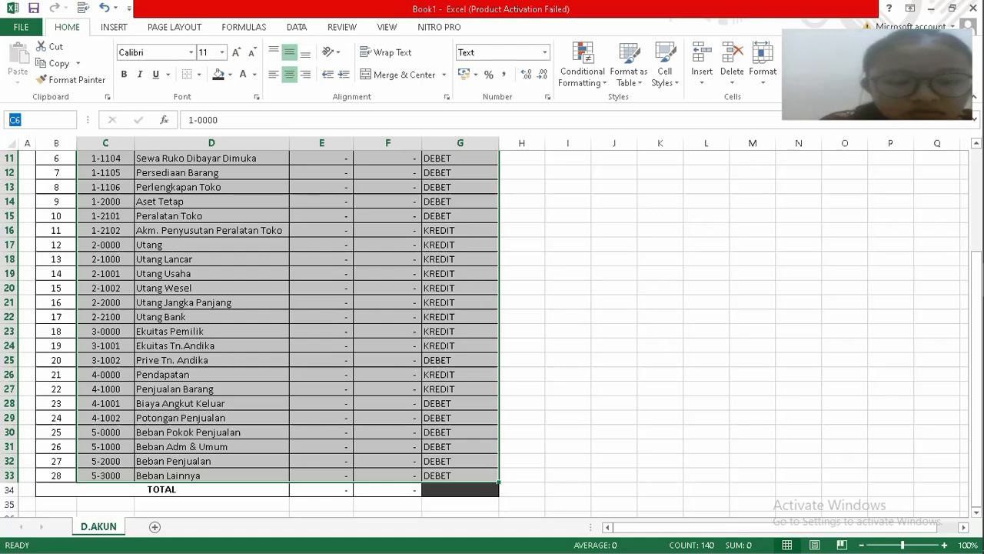
text(N)
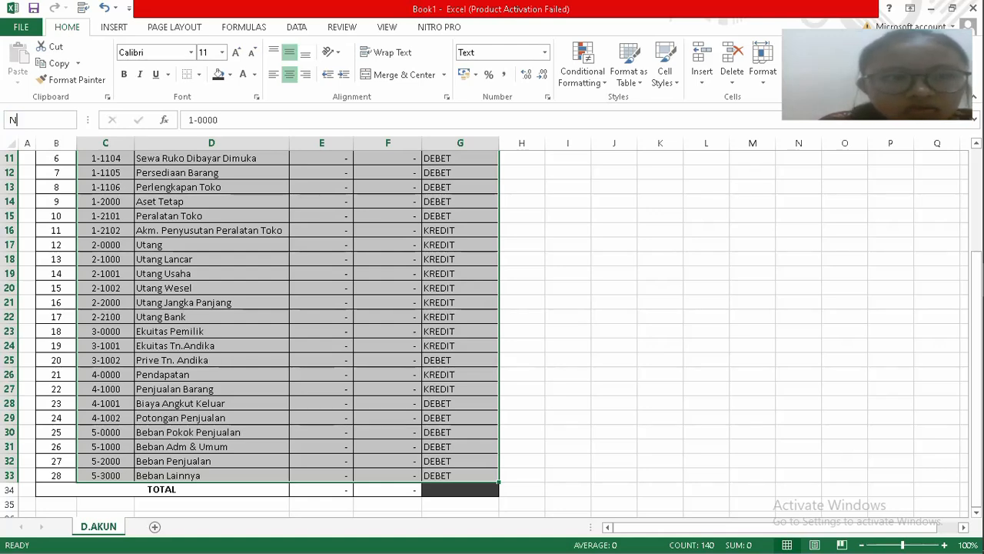
key(BackSpace)
text(n)
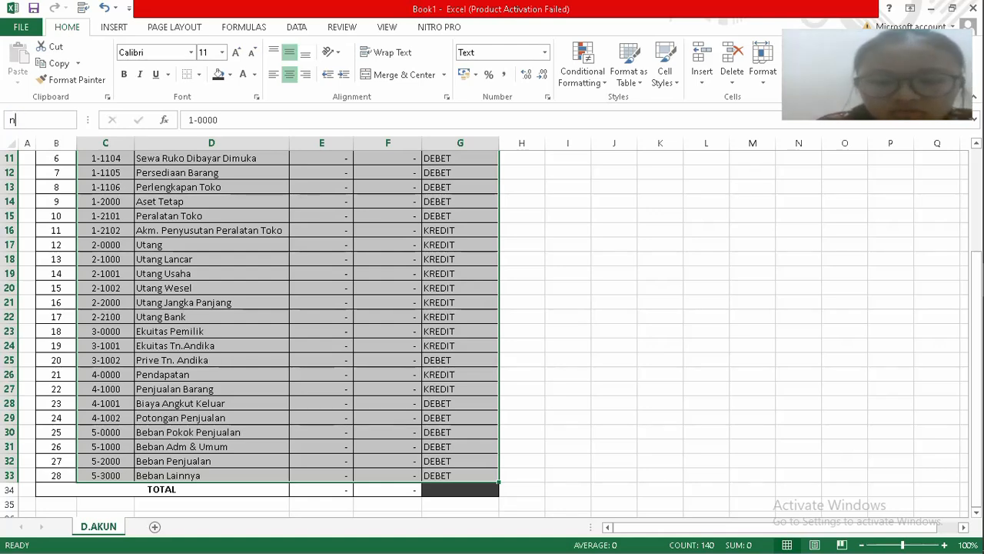
text(o_)
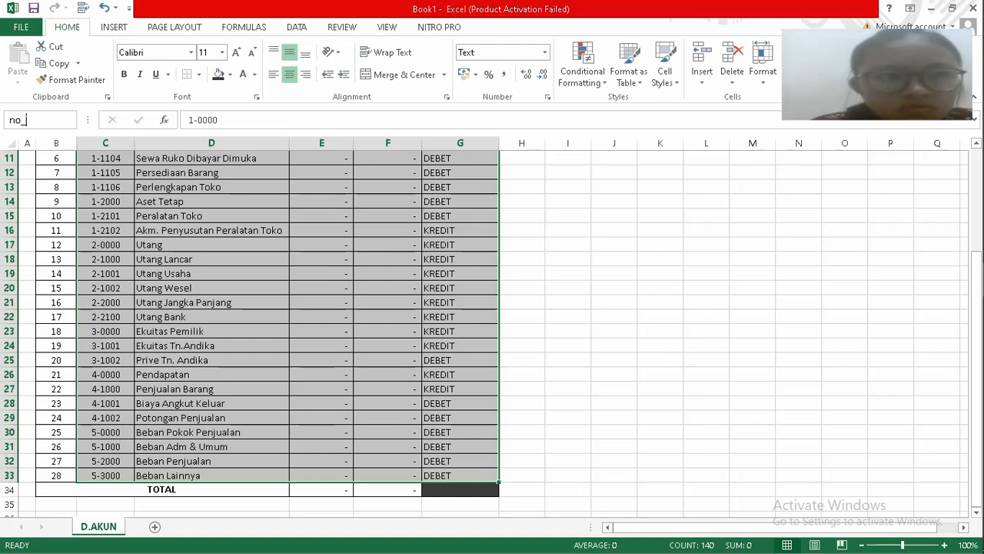
text(akun)
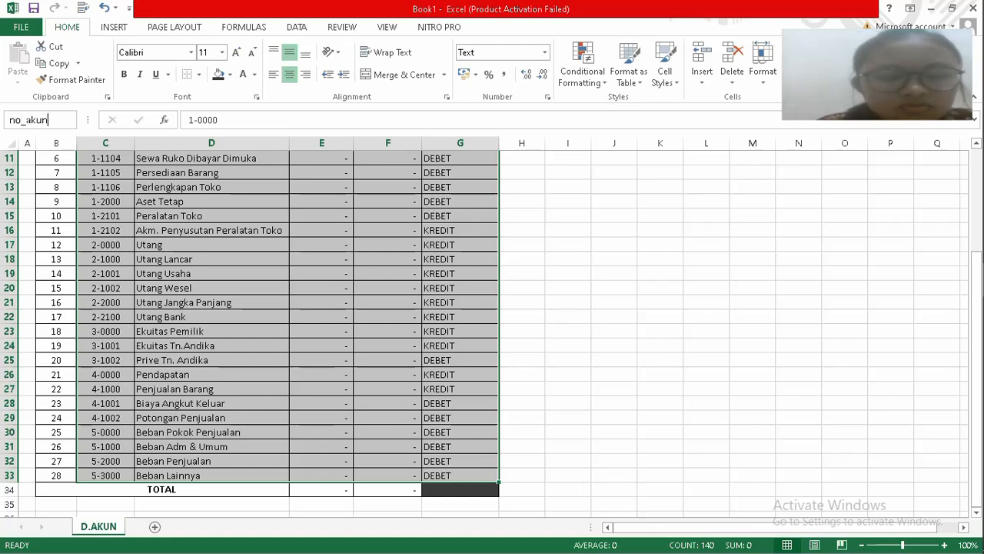
key(Return)
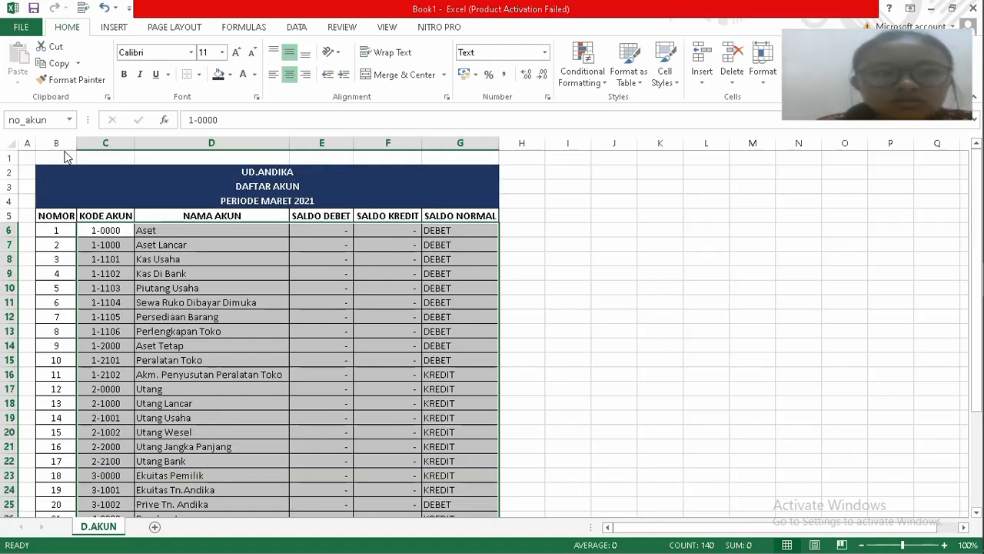
Check the workbook's list of defined names for the no_akun range.
click(162, 215)
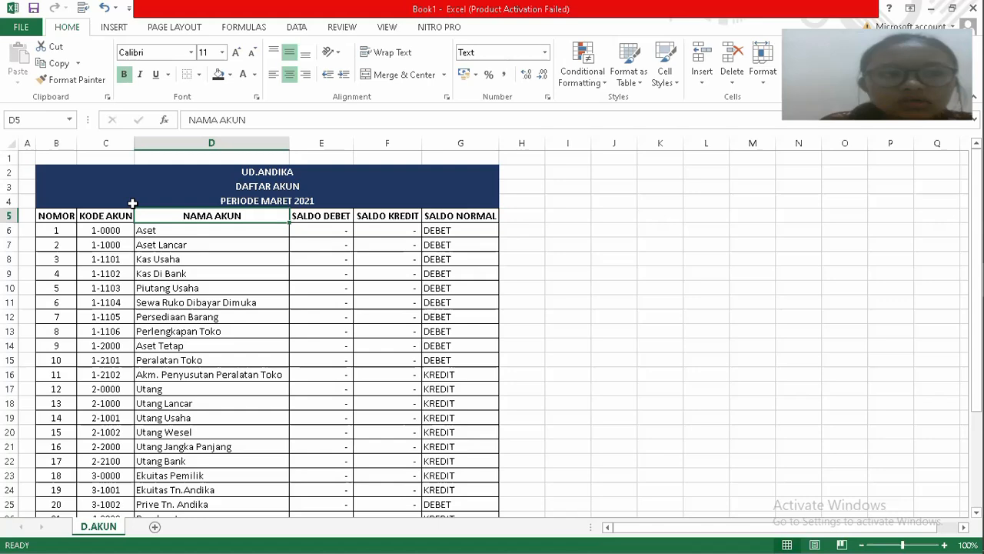
click(72, 118)
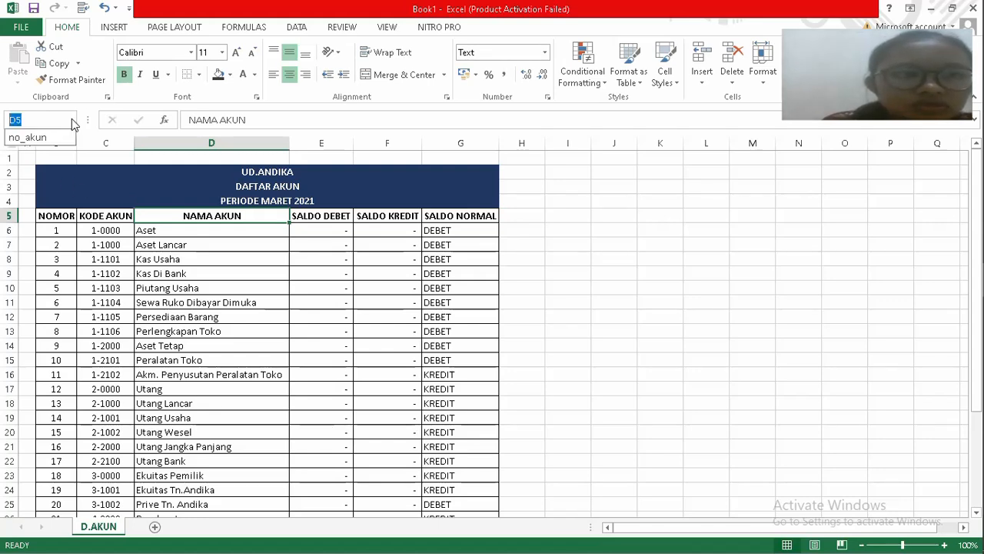
click(206, 282)
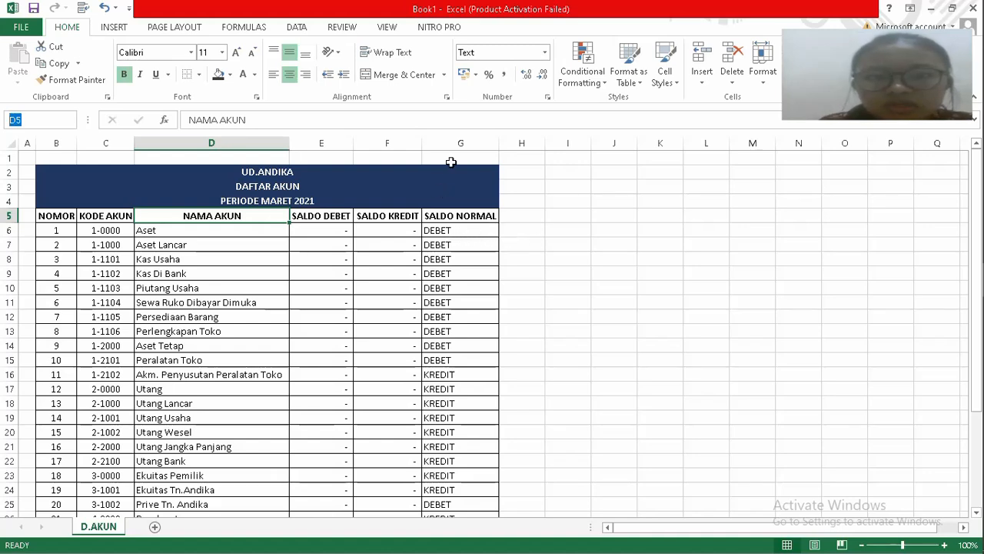
Center the DEBET and KREDIT entries horizontally across the whole SALDO NORMAL column, G.
click(456, 137)
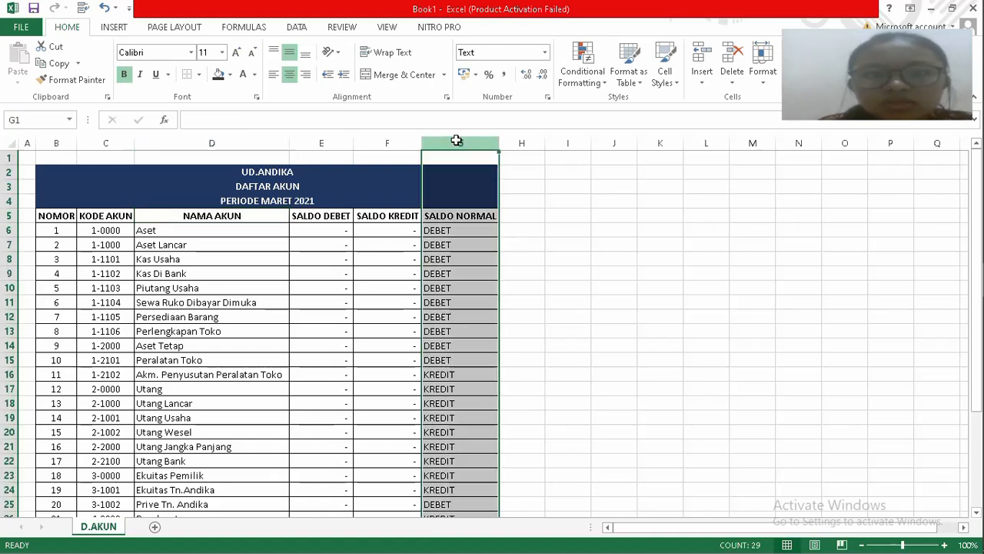
click(291, 76)
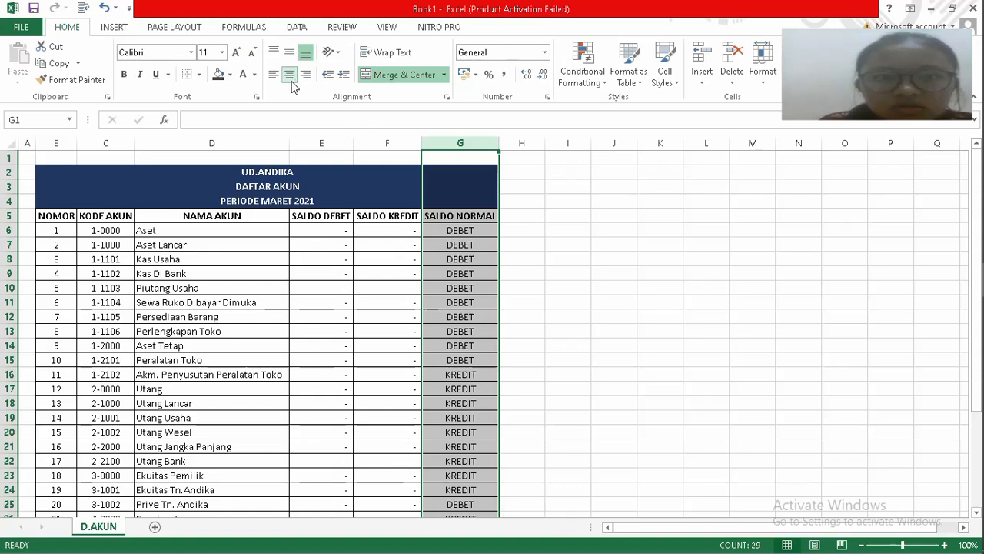
click(336, 229)
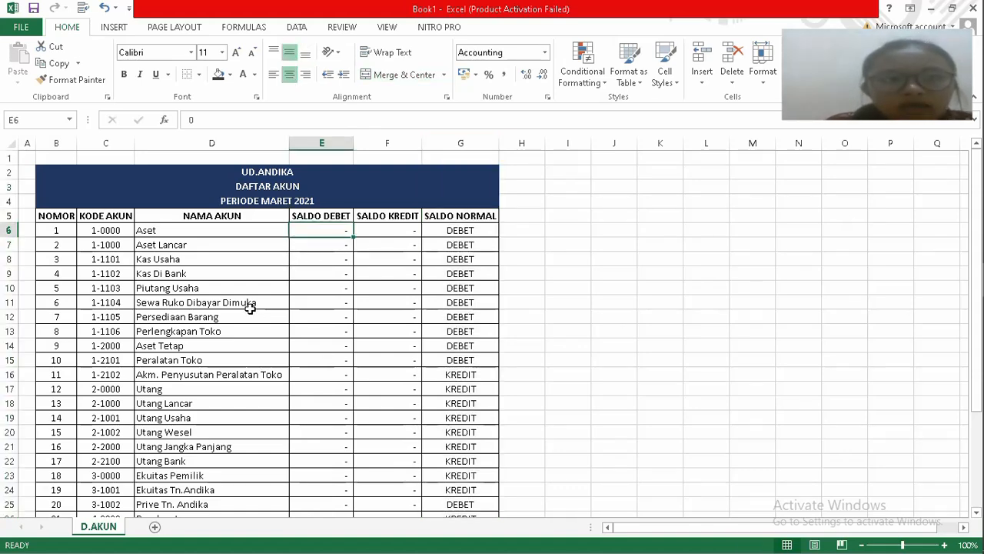
Add a new worksheet named "JURNAL" after D.AKUN and narrow its column A to a slim margin.
click(154, 528)
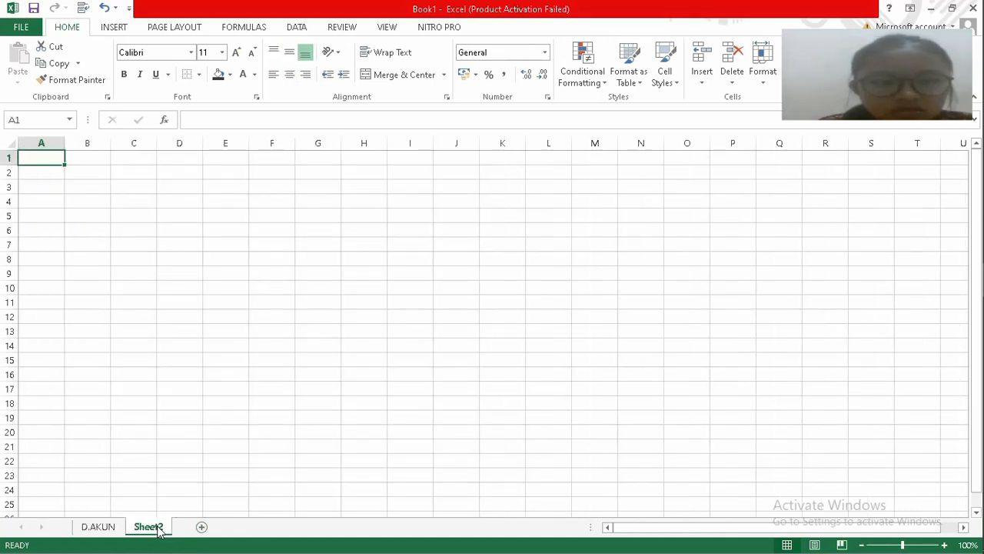
double_click(157, 528)
key(BackSpace)
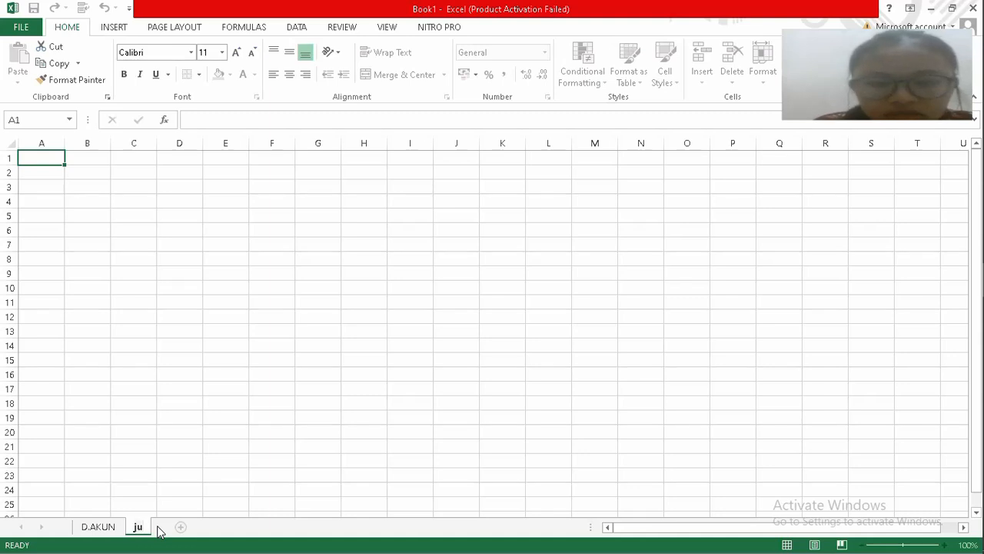
text(JURNAL)
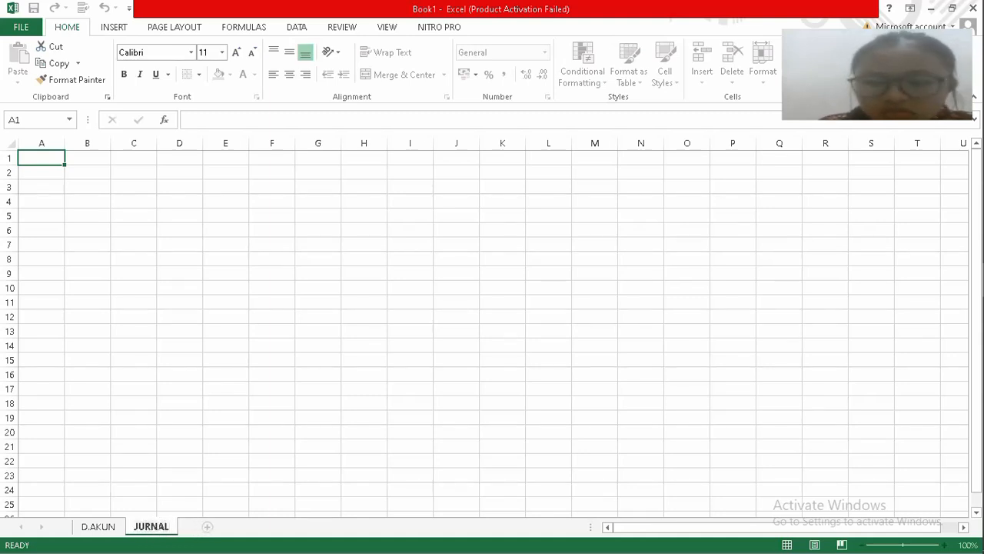
key(Return)
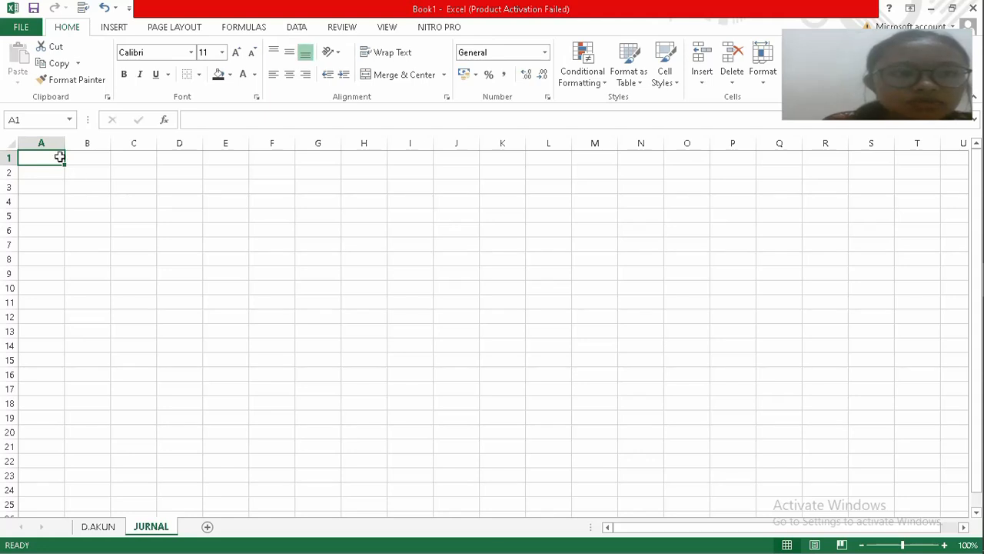
drag(65, 145, 44, 153)
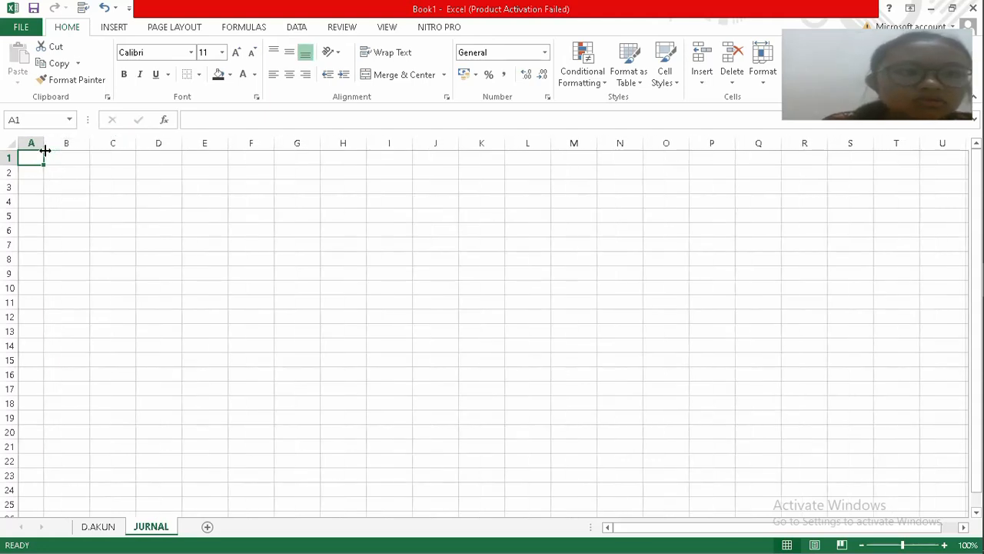
Enter the journal column headers "TANGGAL" in B5 and "BUKTI" in C5 on the JURNAL sheet.
click(77, 208)
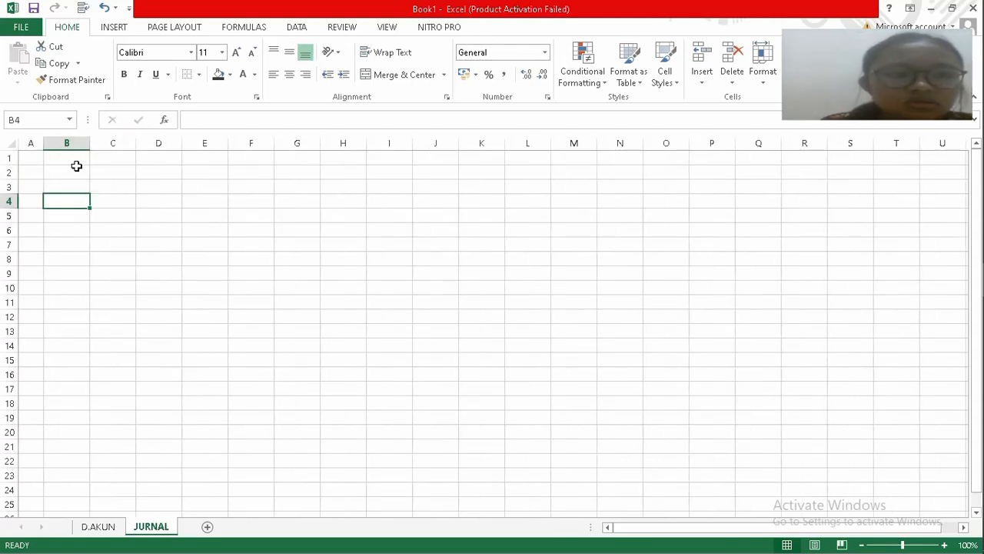
click(81, 217)
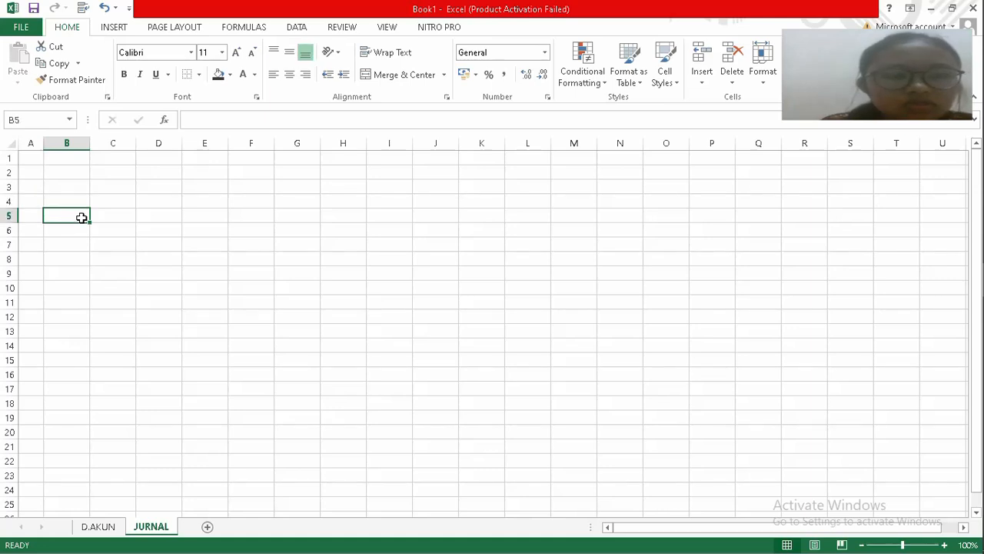
mouse_move(981, 450)
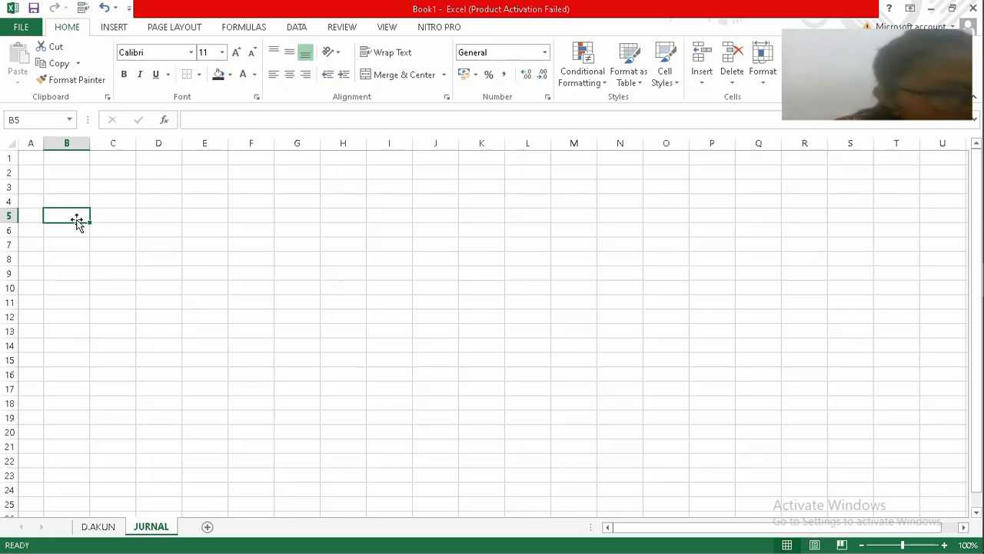
text(T)
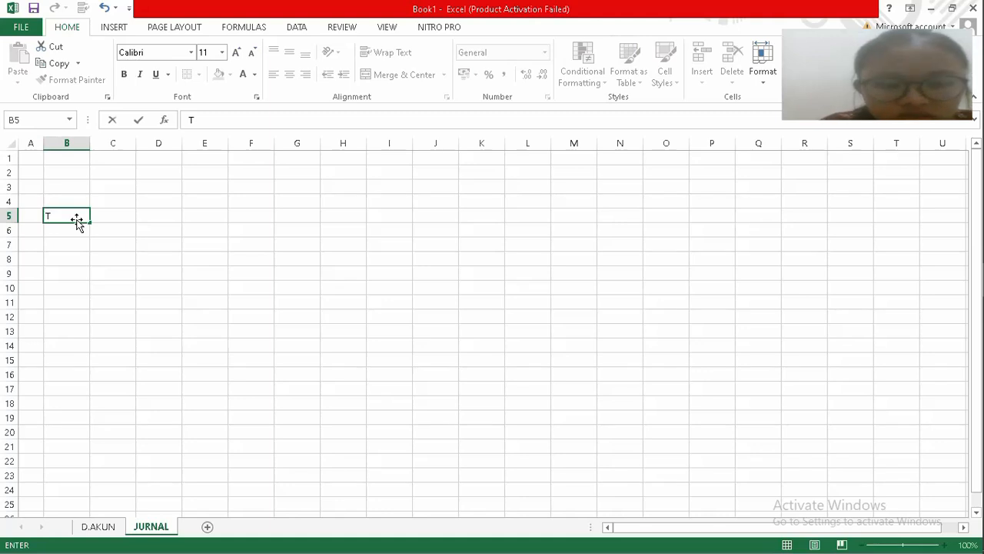
text(ANGGAL)
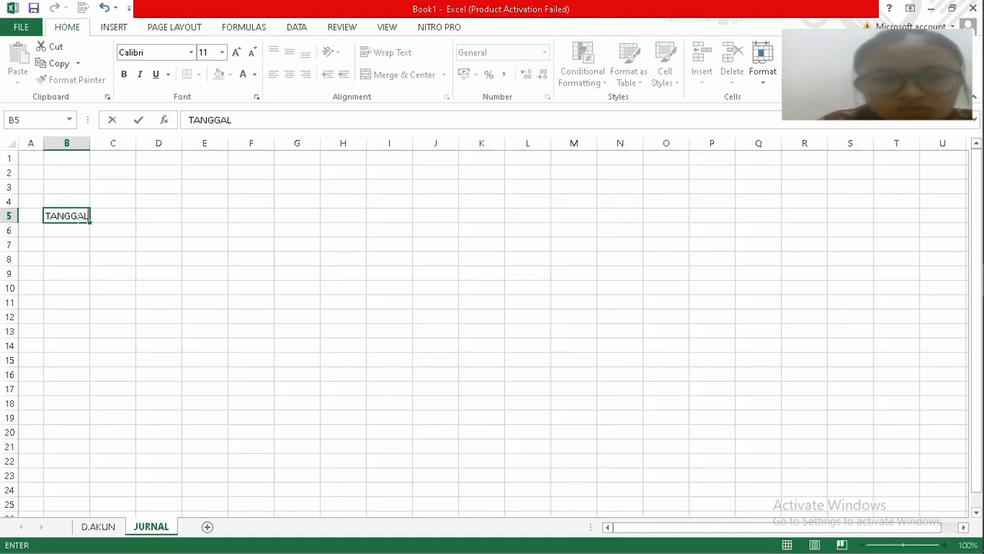
key(Tab)
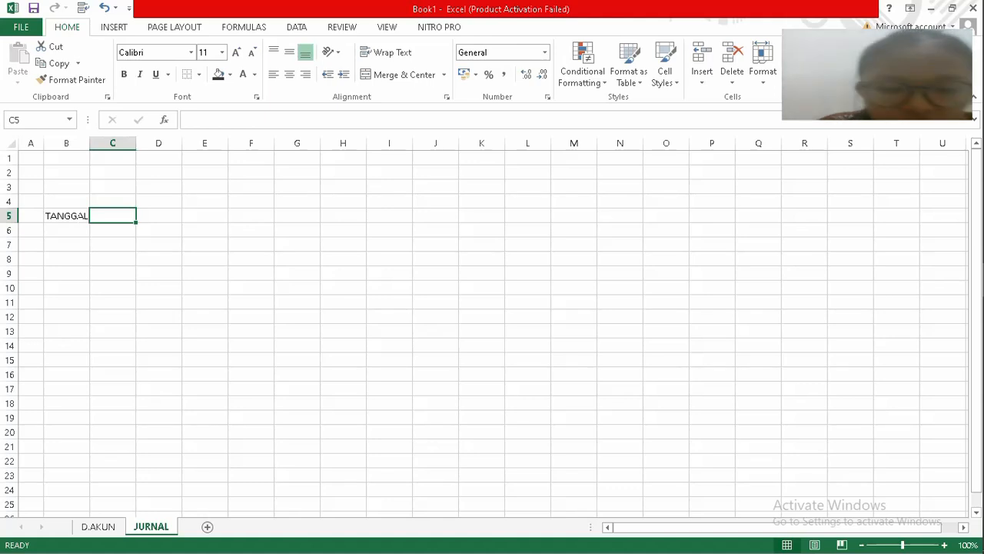
text(BUKTI)
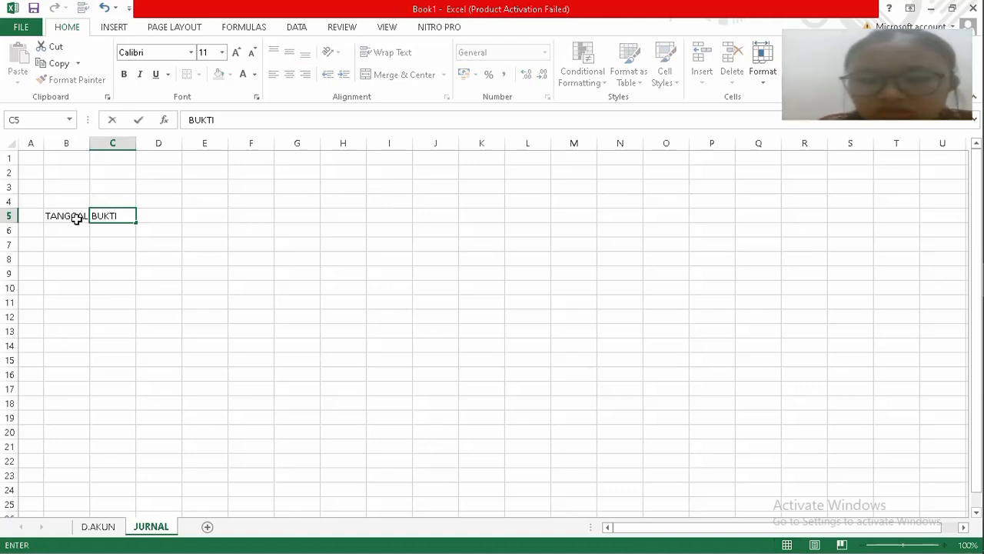
key(Tab)
Enter the header "KETERANGAN" in D5 and autofit column D to its text.
text(KETER)
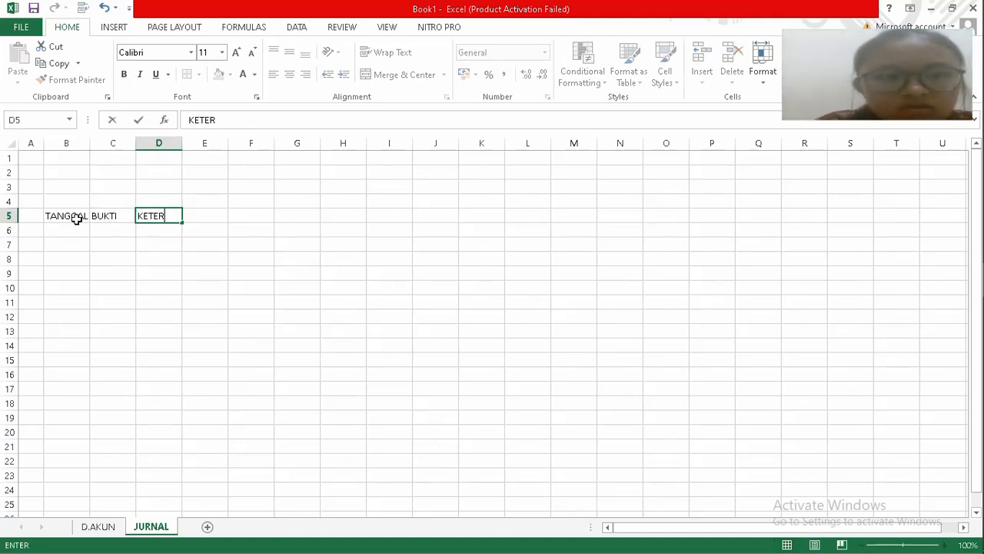
key(BackSpace)
text(RANGAN)
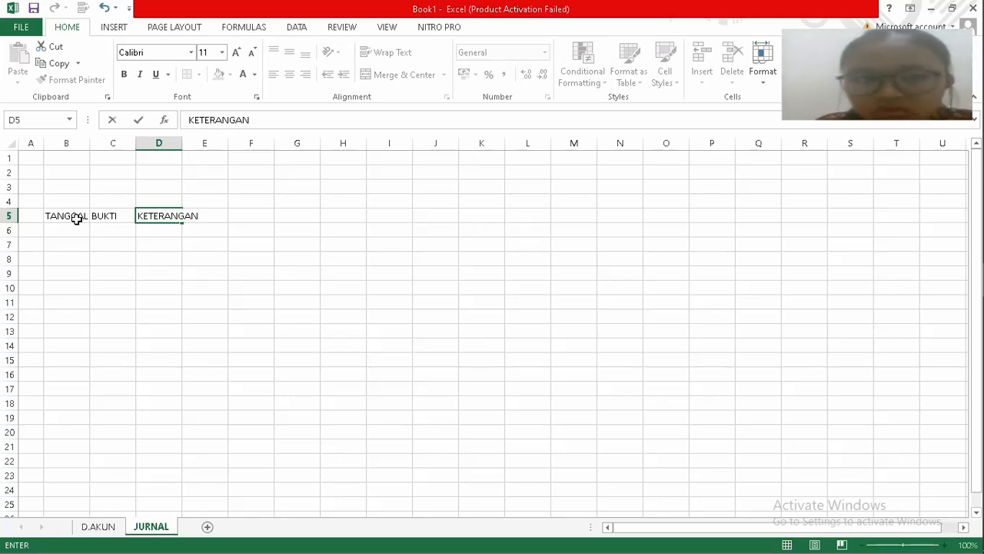
key(Tab)
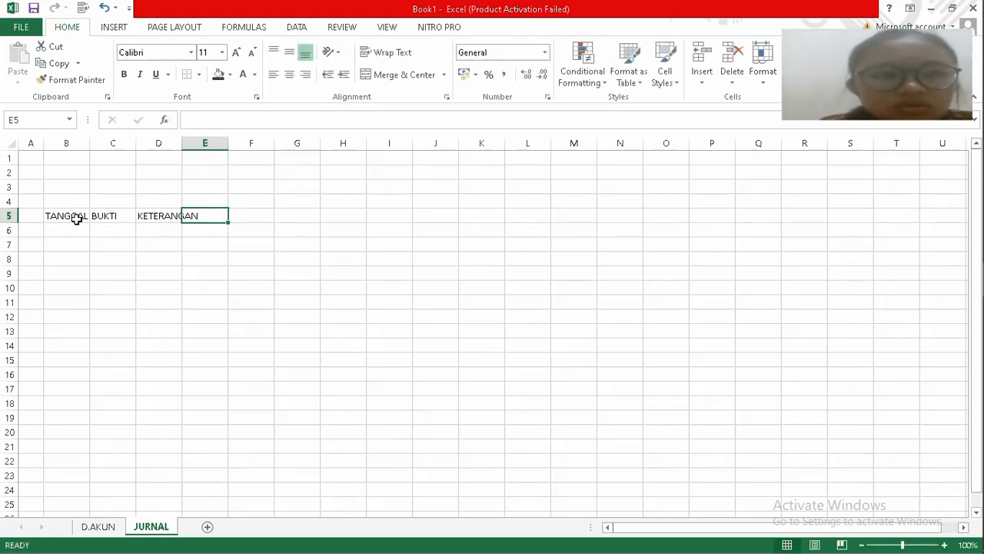
double_click(180, 147)
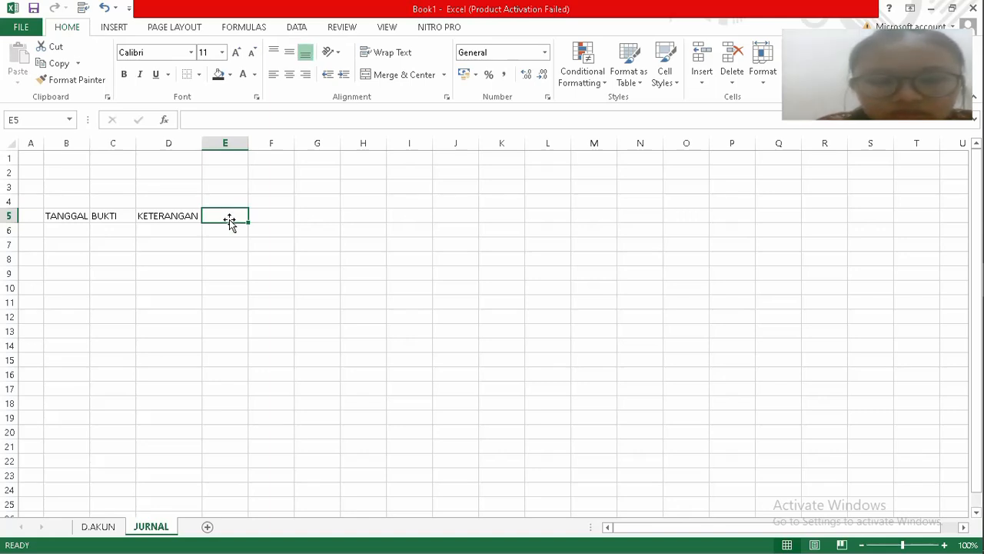
text(K)
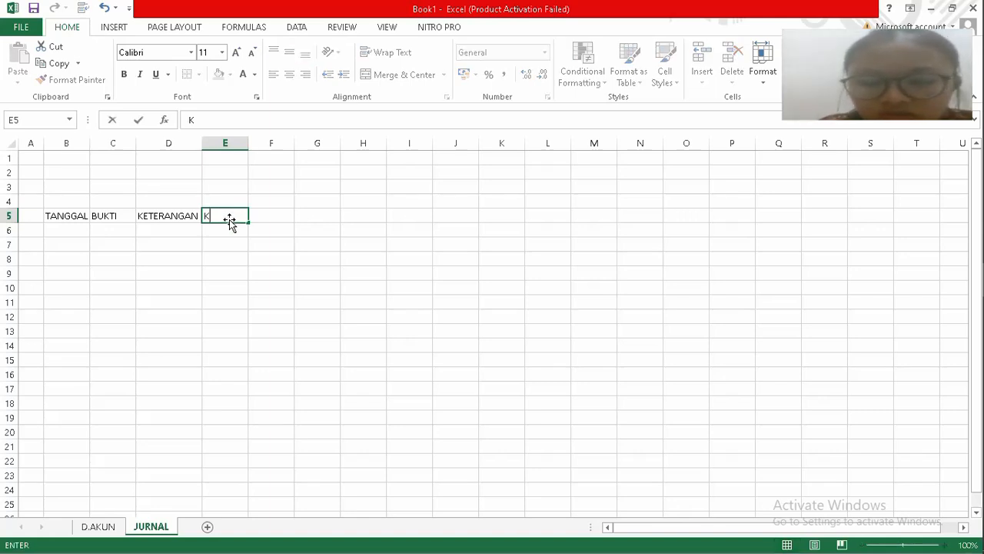
key(Tab)
click(229, 221)
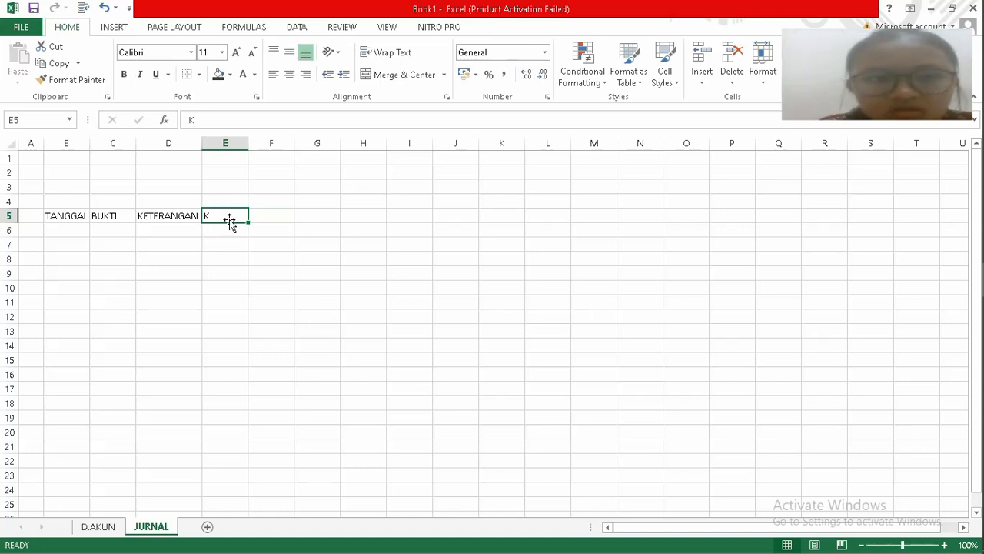
key(Return)
click(229, 220)
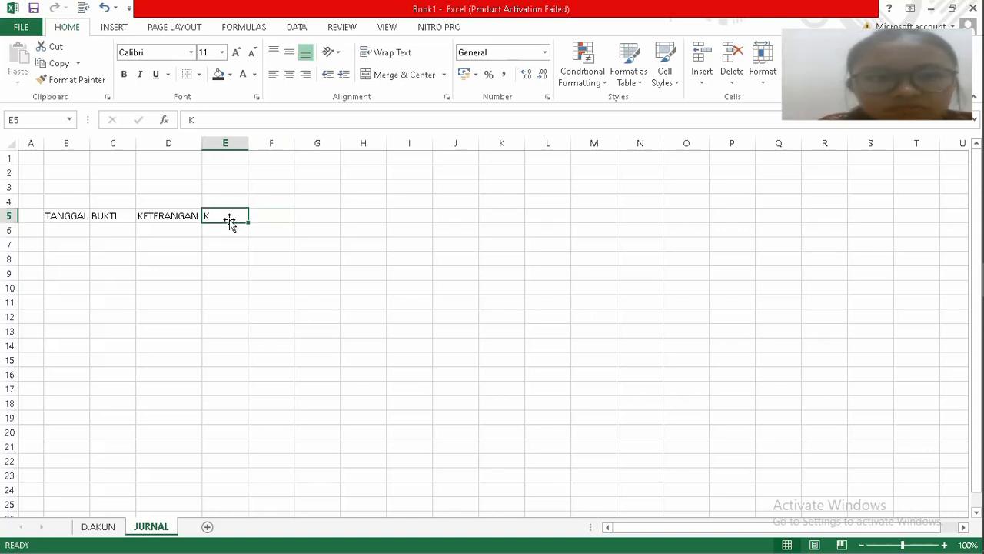
Replace the text in E5 with the header "DEBET" and merge and center it across E5:F5.
mouse_move(982, 298)
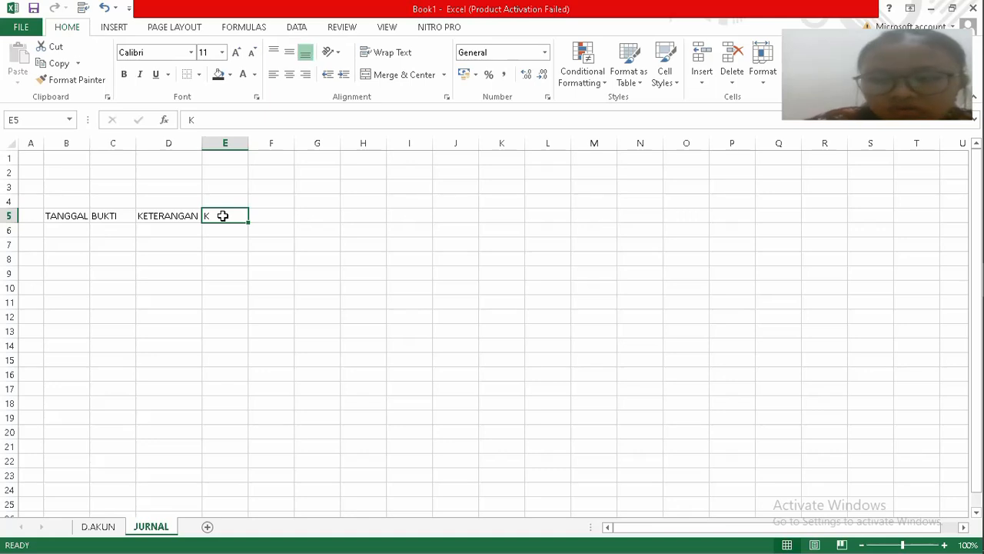
key(BackSpace)
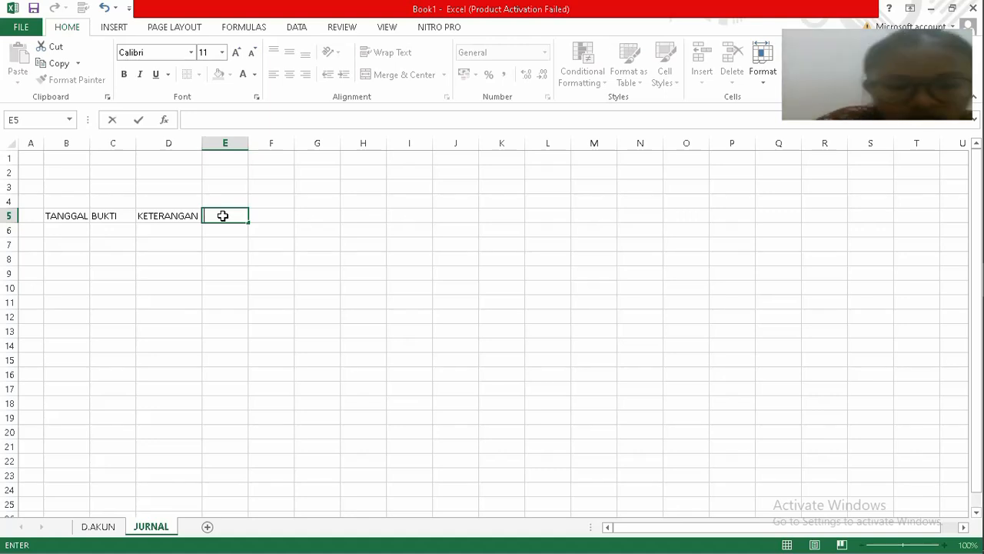
text(DE)
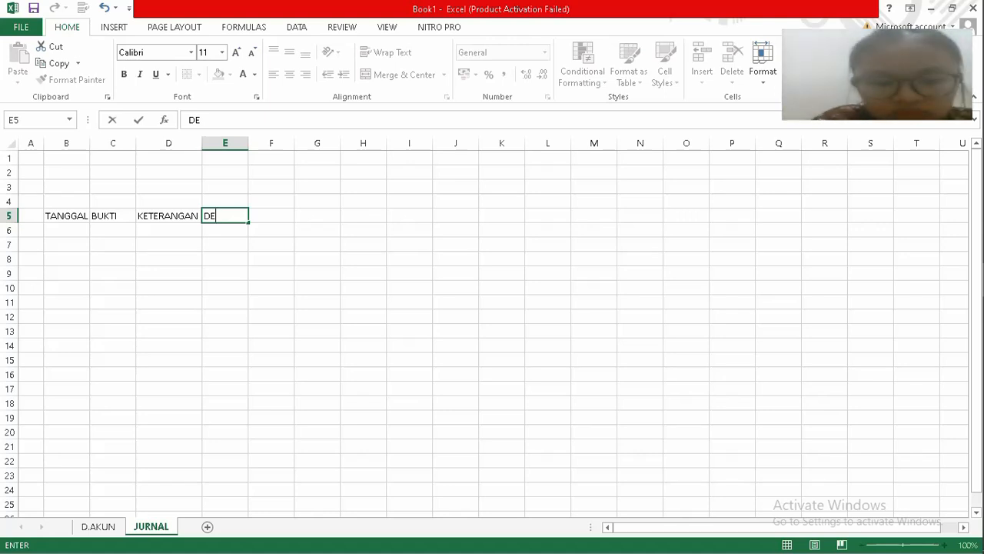
text(BET)
key(Tab)
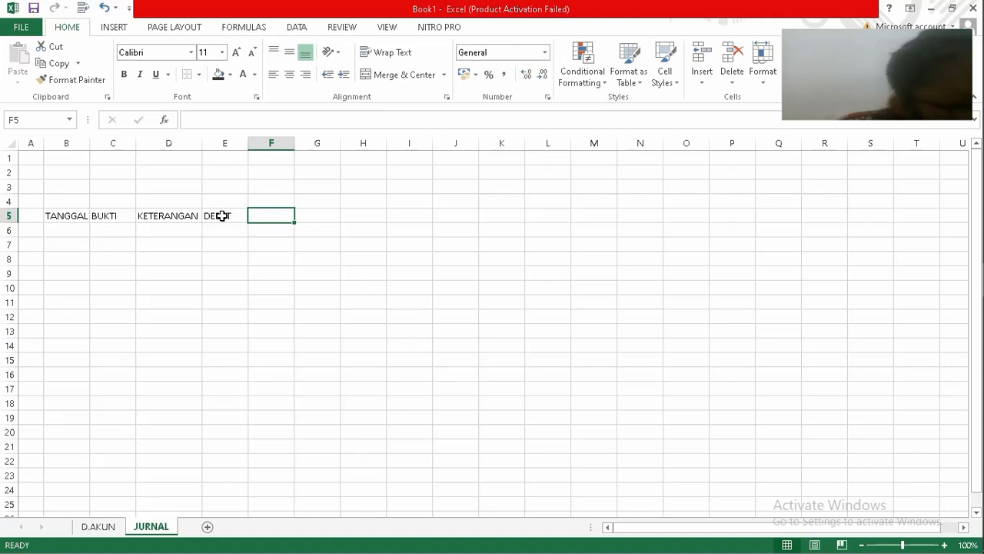
click(217, 216)
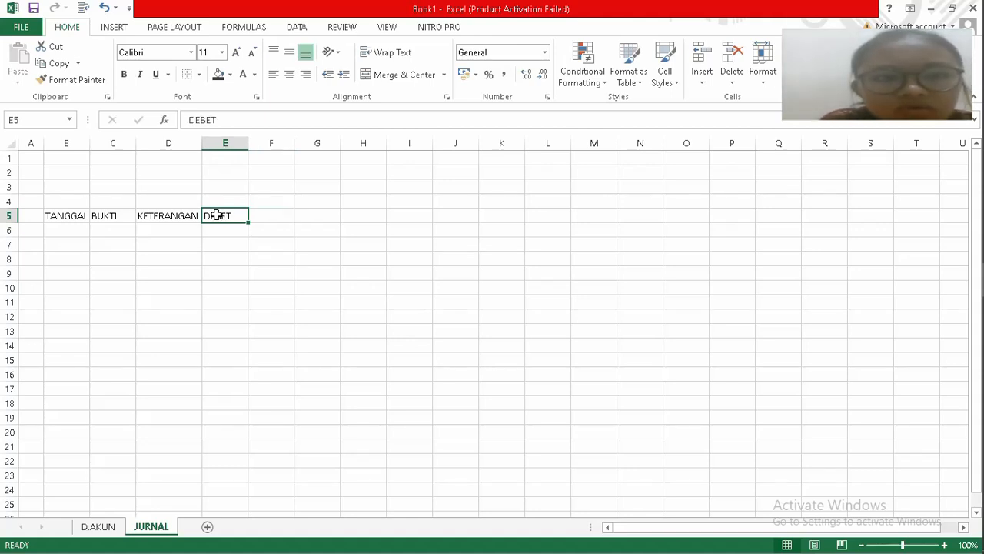
drag(217, 215, 272, 213)
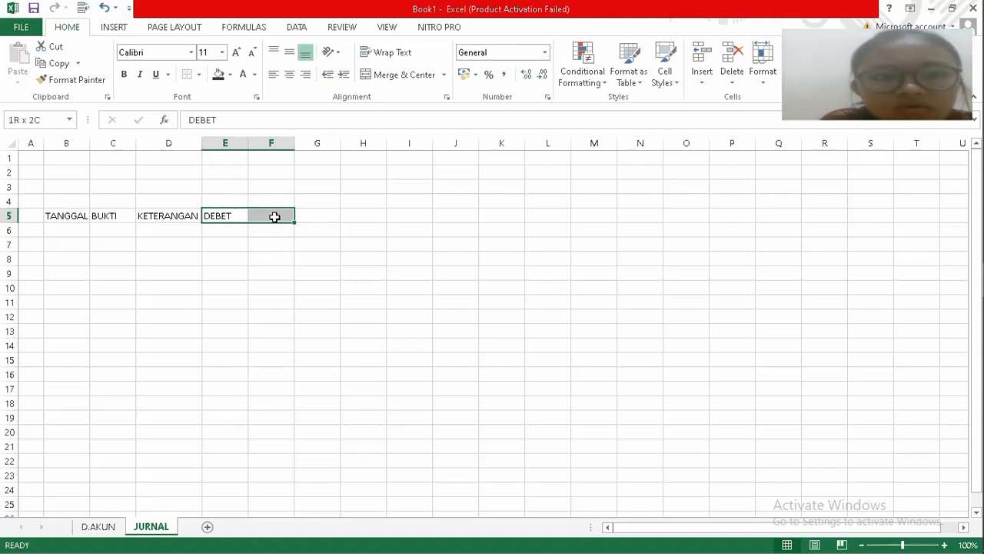
click(410, 78)
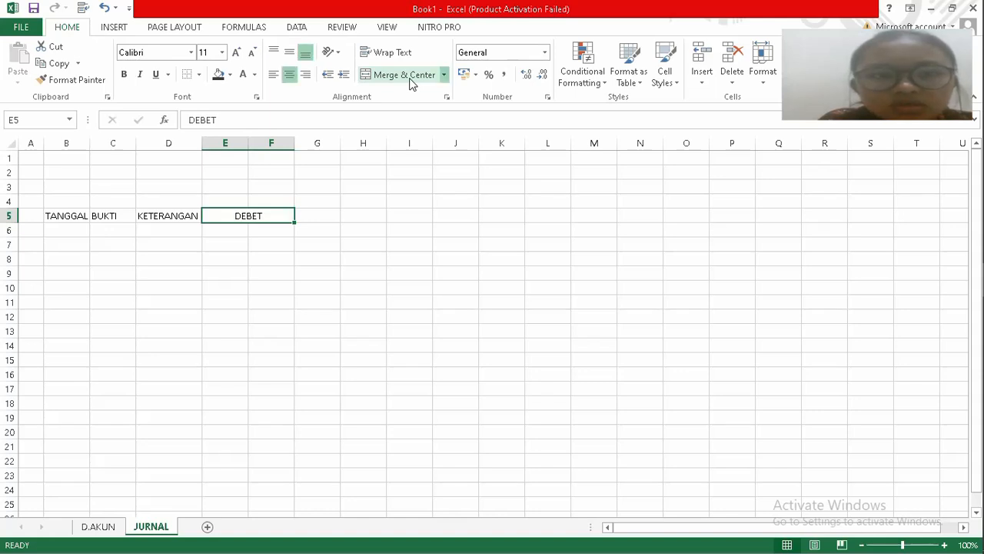
Merge and center G5:H5 and enter the header "KREDIT" in it.
click(322, 215)
drag(321, 216, 356, 215)
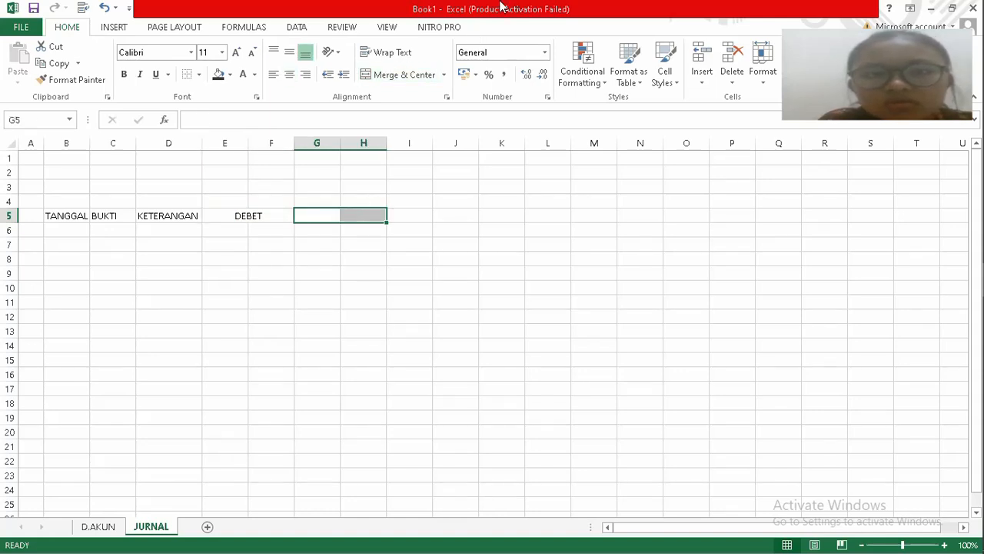
click(409, 77)
text(KRE)
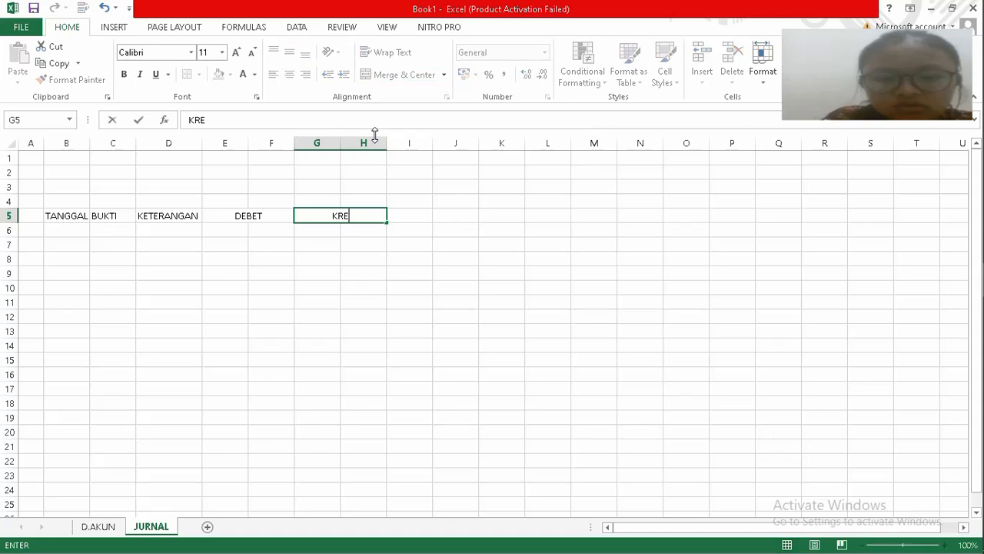
text(DIT)
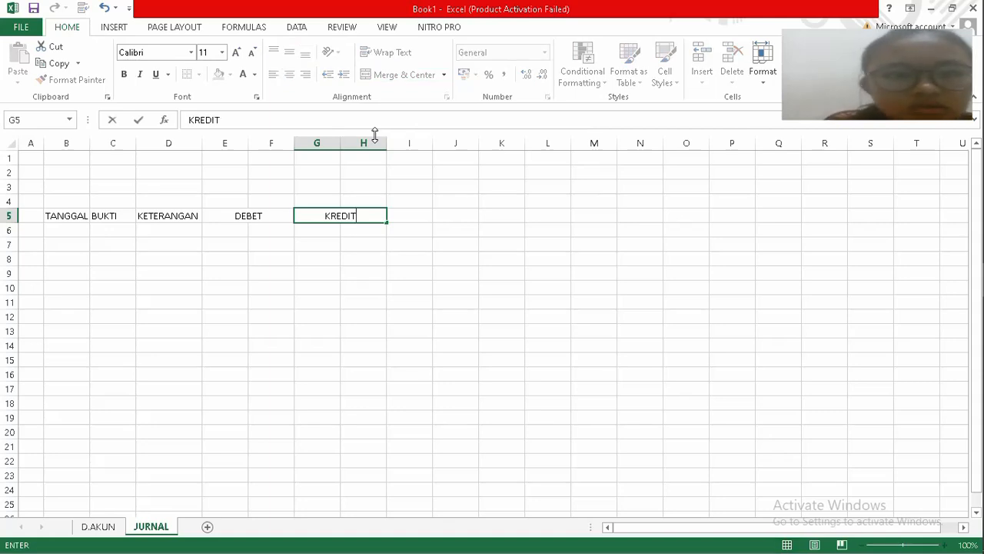
click(254, 234)
click(217, 230)
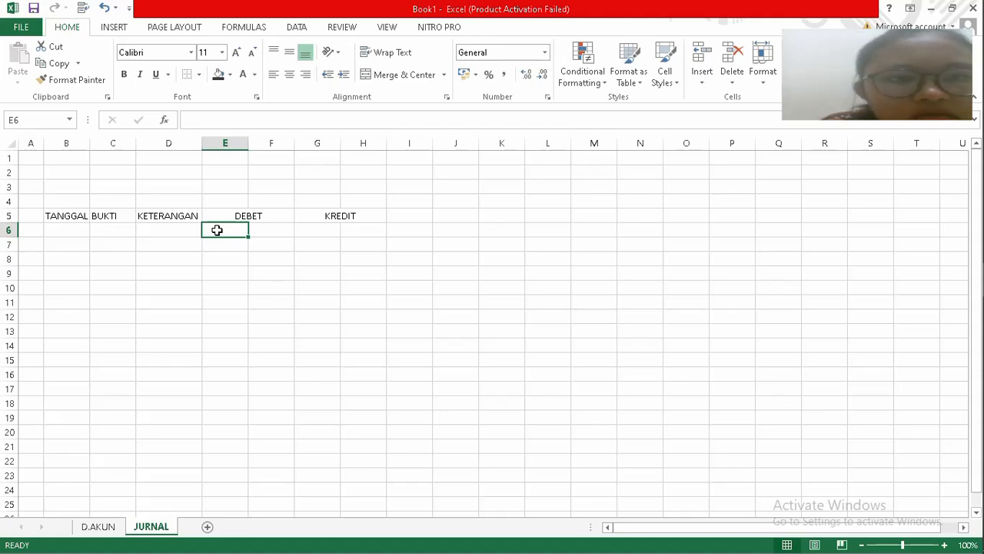
click(240, 211)
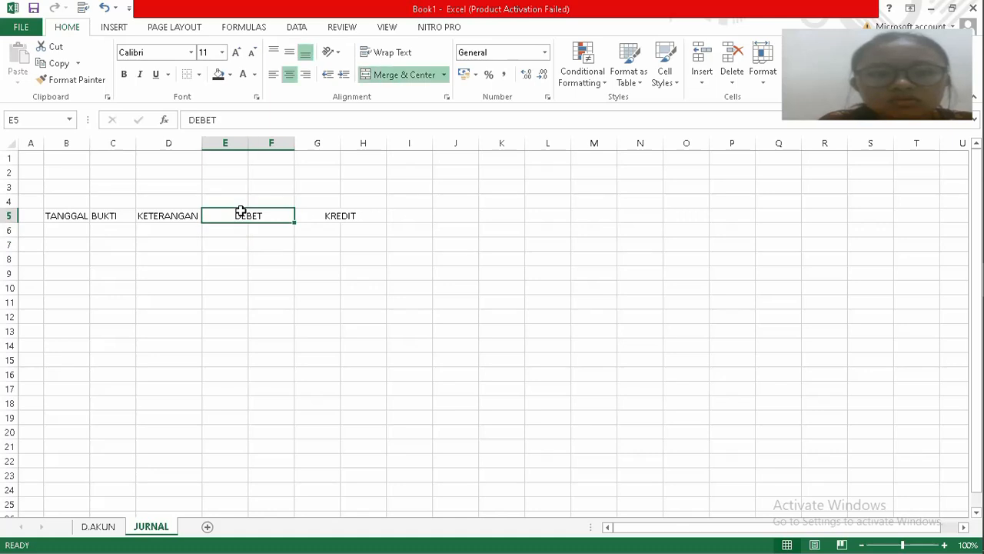
click(349, 217)
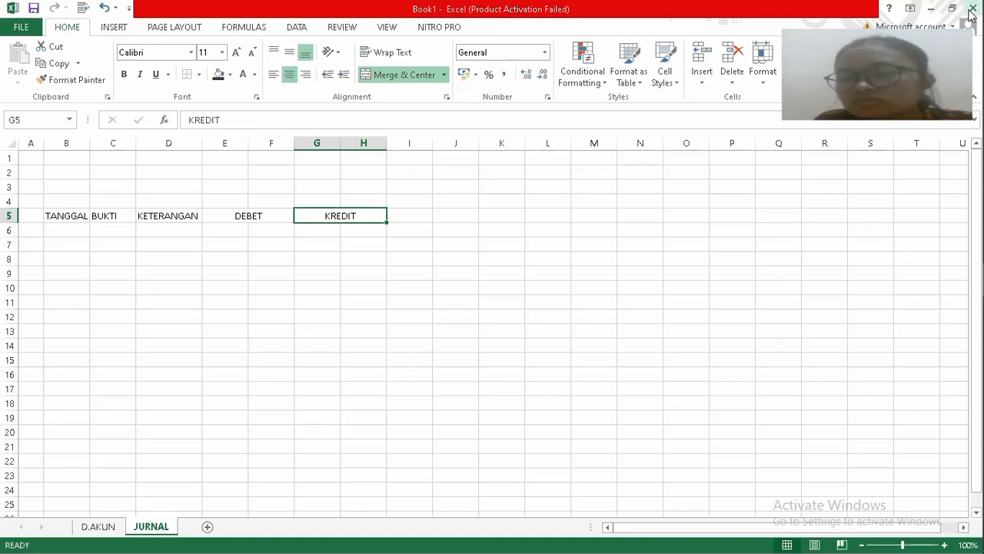
Open the recent workbook "kom", dismiss the circular reference notice, and examine the journal table layout on its JU sheet.
mouse_move(981, 245)
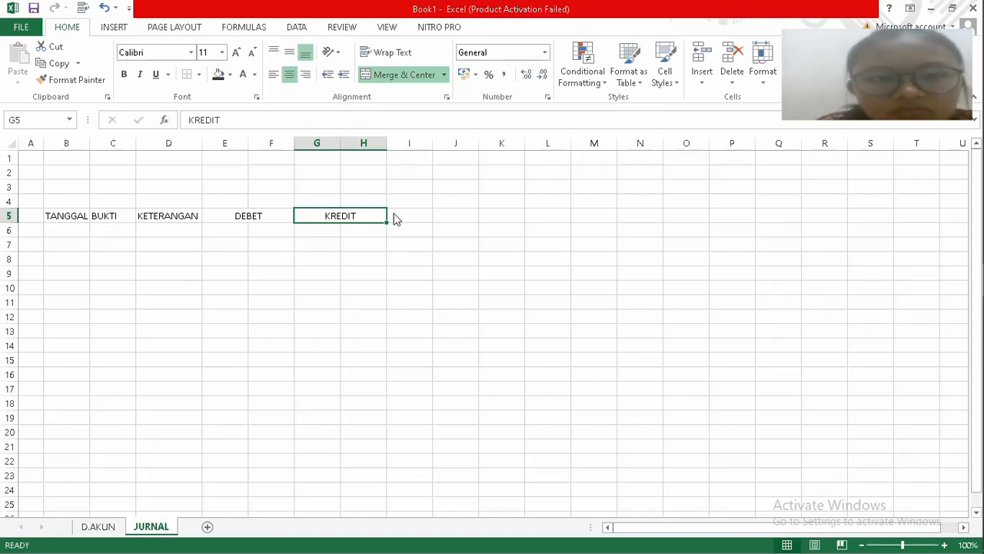
key(alt+f)
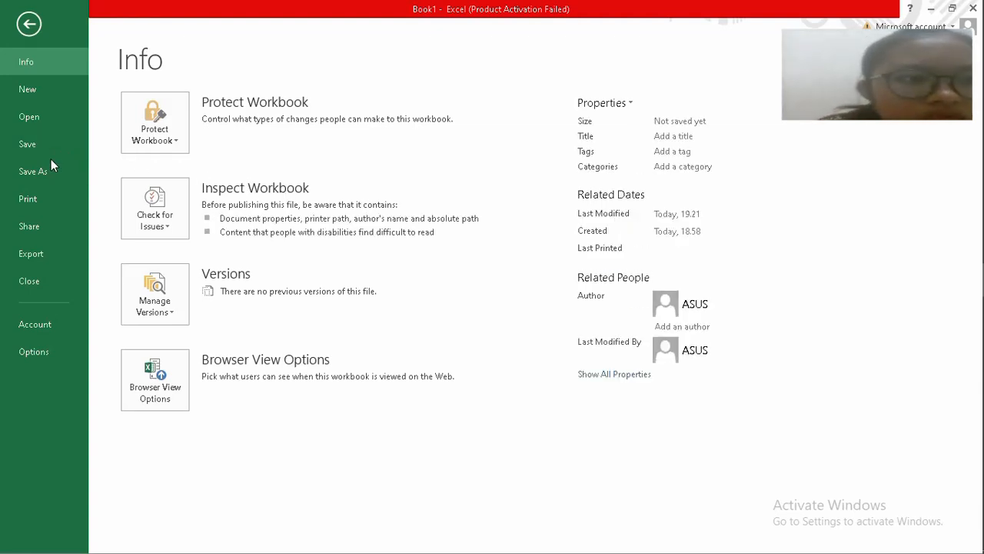
click(28, 117)
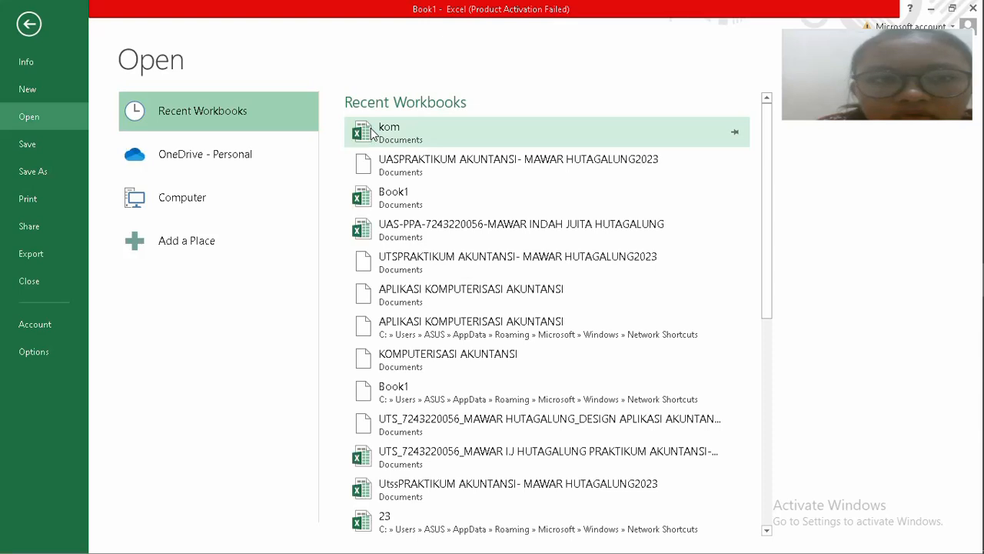
click(442, 145)
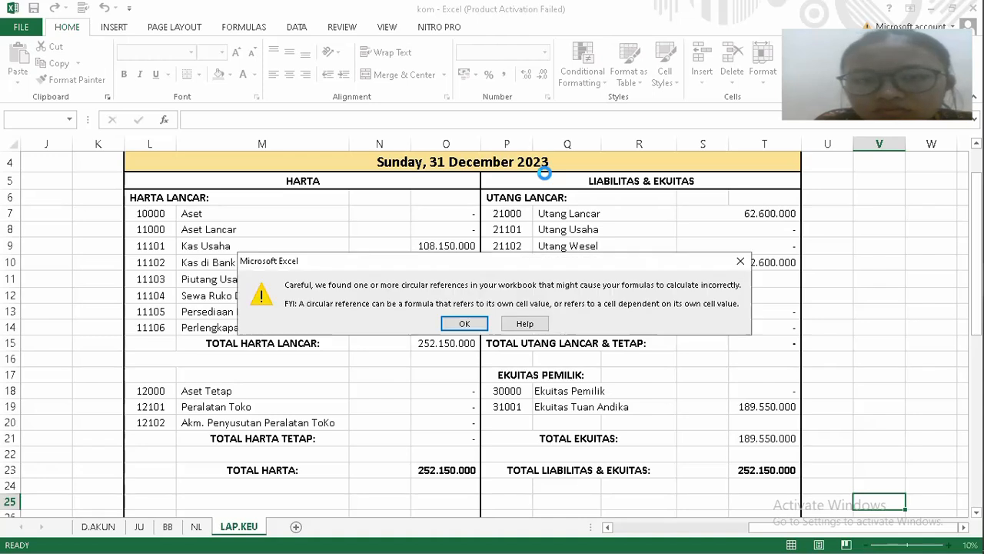
click(466, 324)
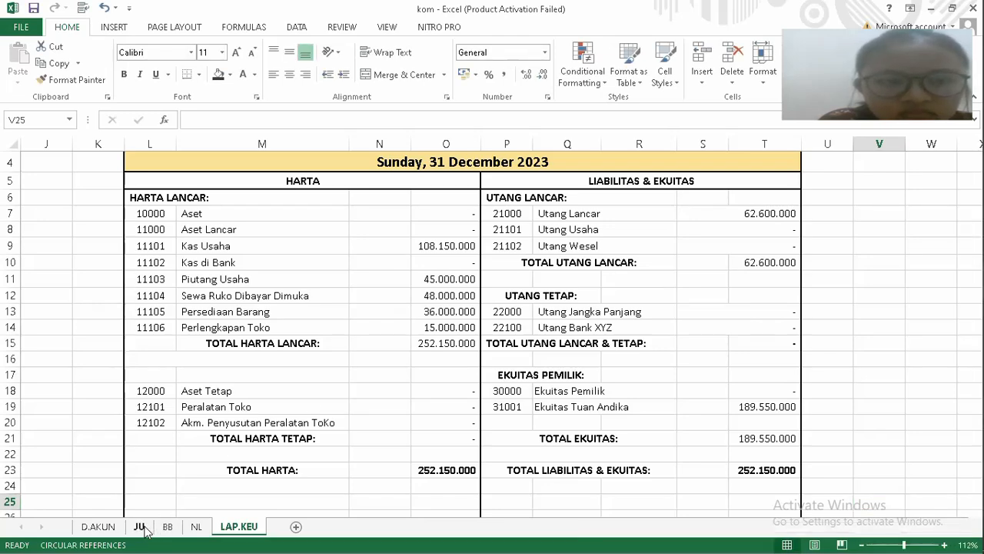
click(141, 527)
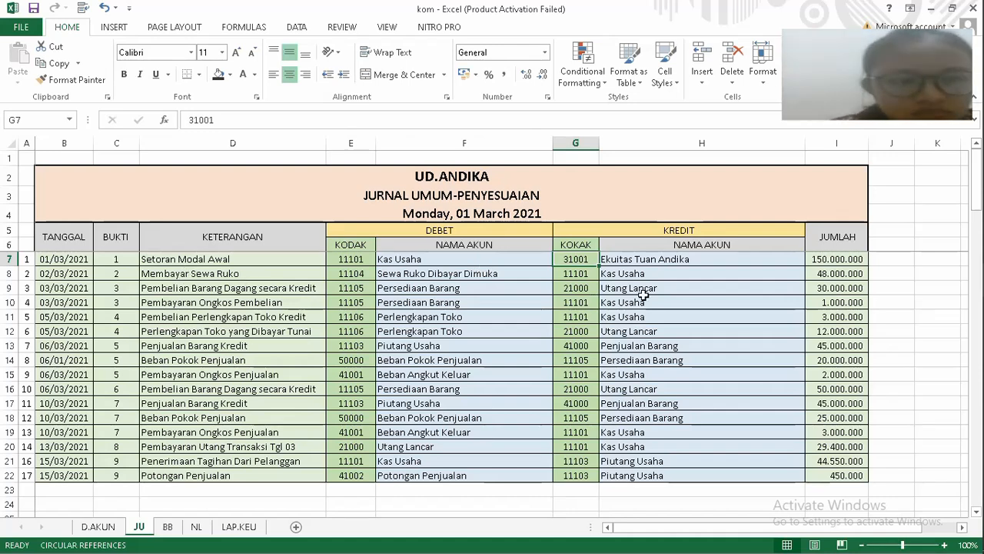
mouse_move(960, 266)
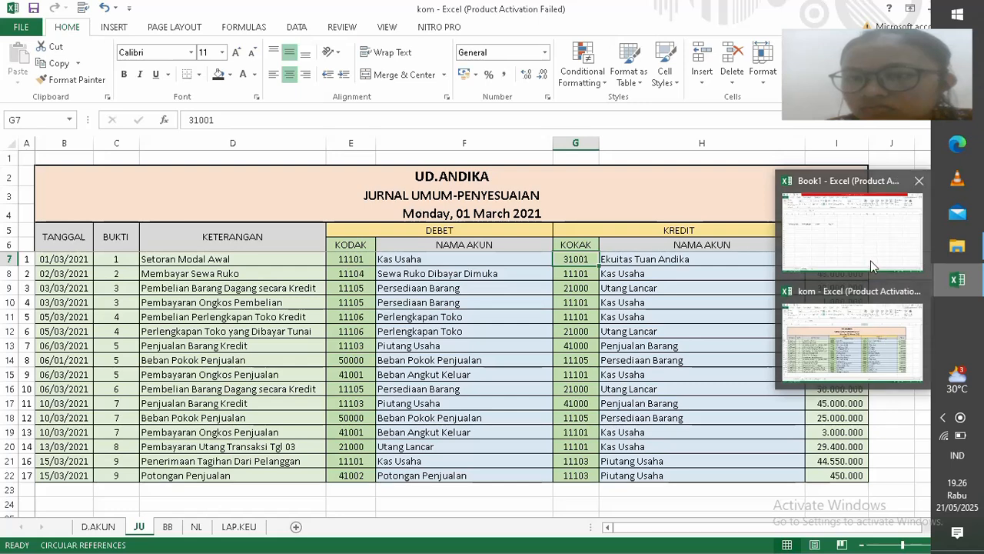
Switch back to the Book1 workbook and delete its JURNAL sheet.
click(872, 267)
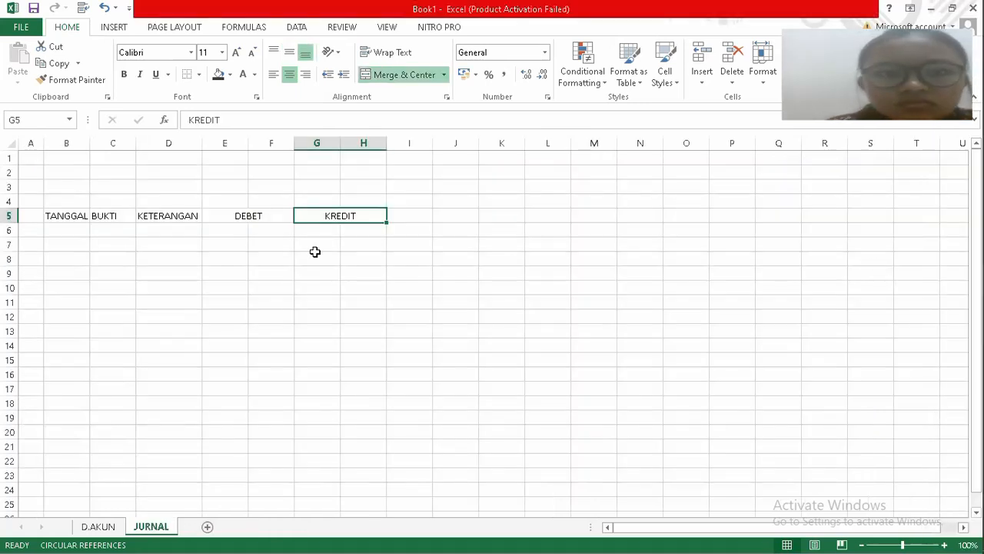
right_click(153, 531)
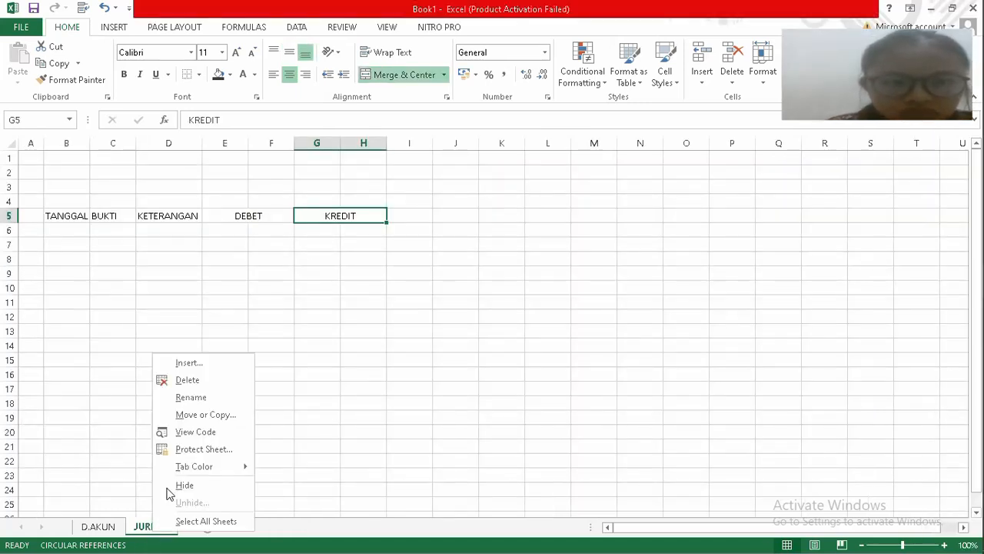
click(185, 384)
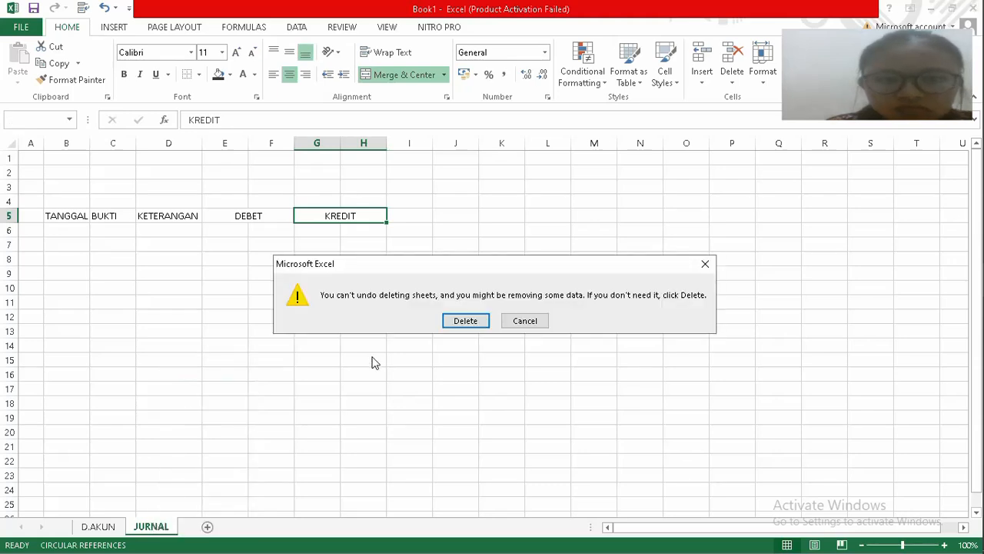
click(464, 321)
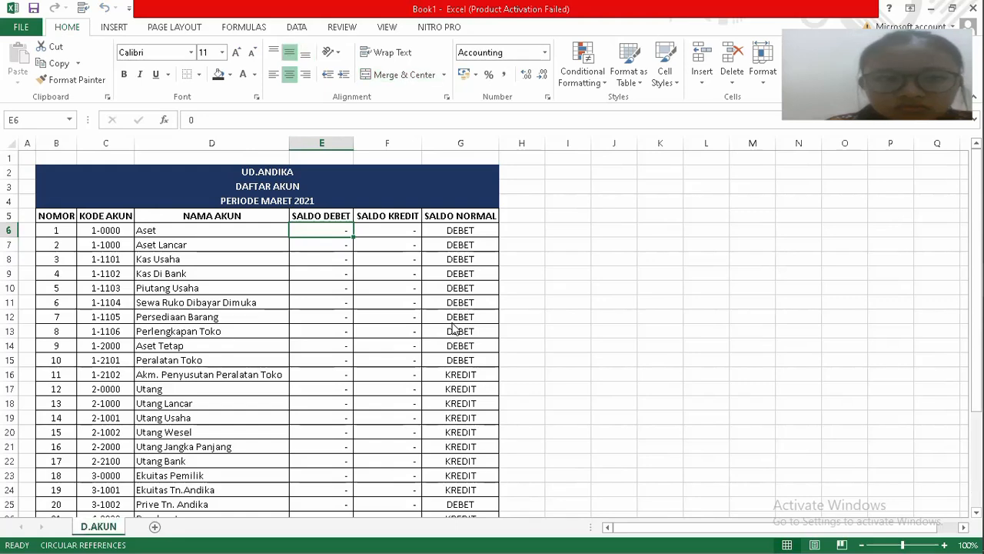
Add a fresh worksheet after D.AKUN, name it "JURNAL", and narrow its column A to a slim margin.
click(155, 528)
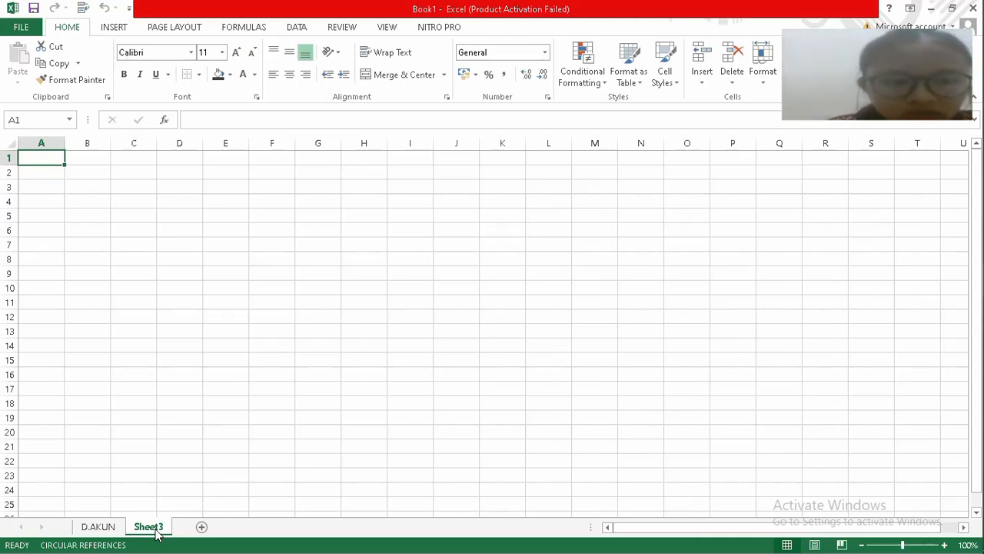
double_click(156, 531)
text(J)
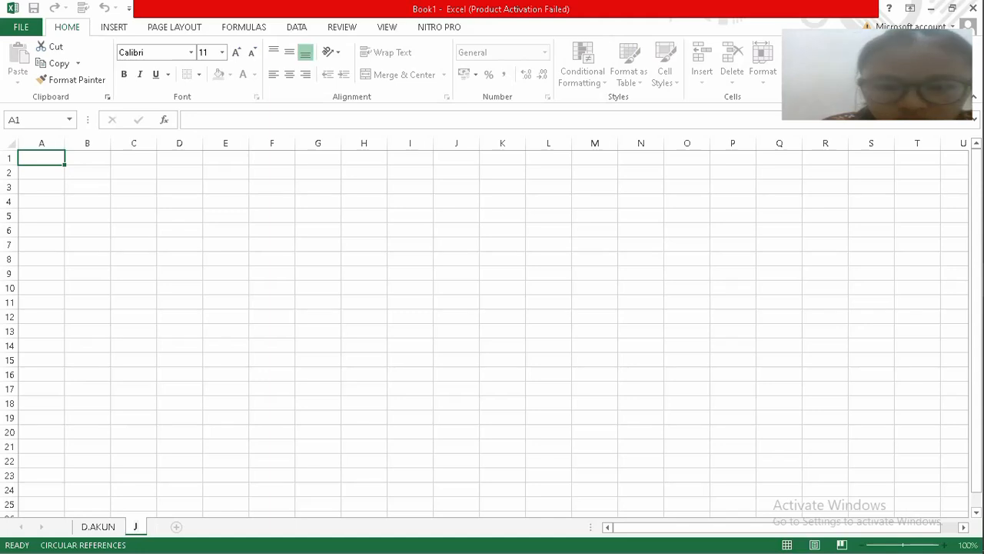
text(URN)
key(BackSpace)
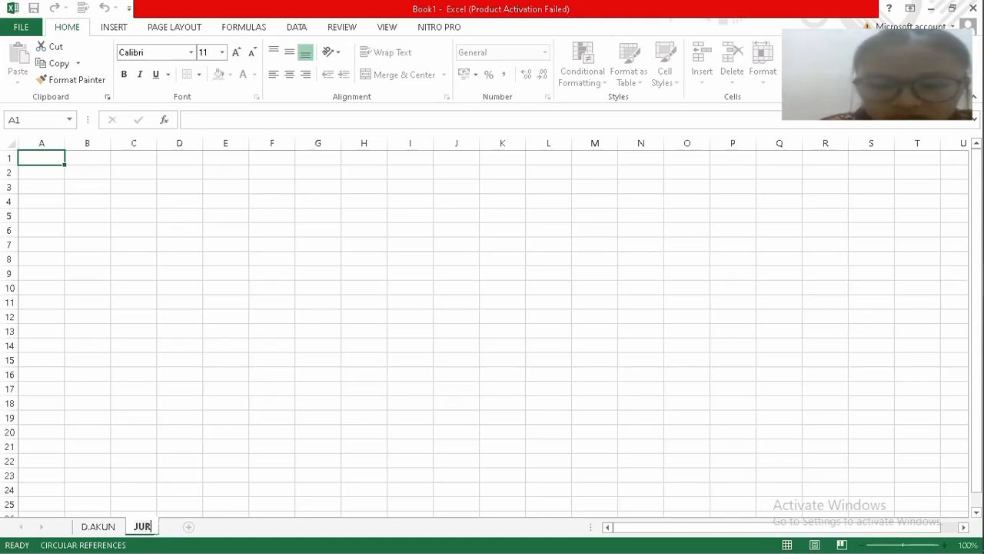
text(NAL)
key(Return)
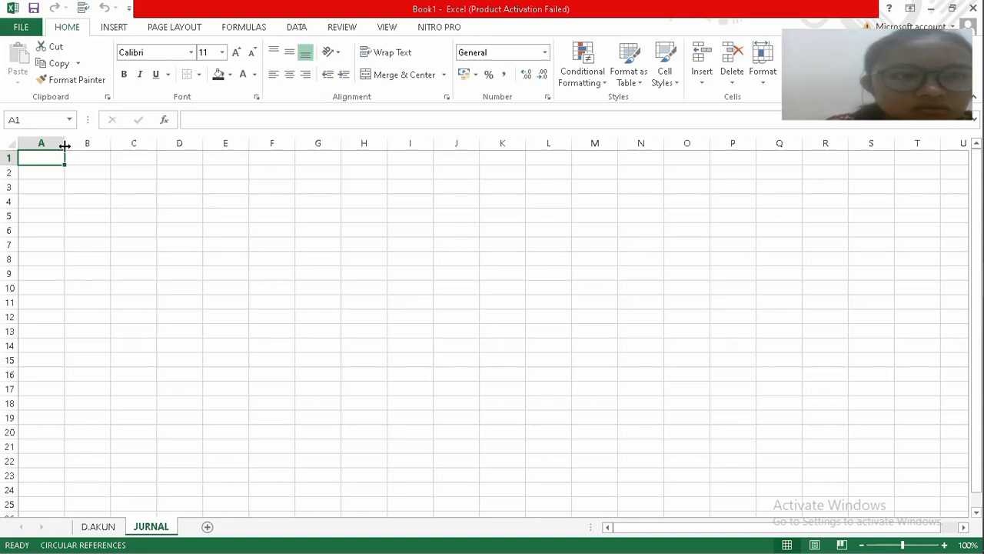
drag(65, 149, 42, 143)
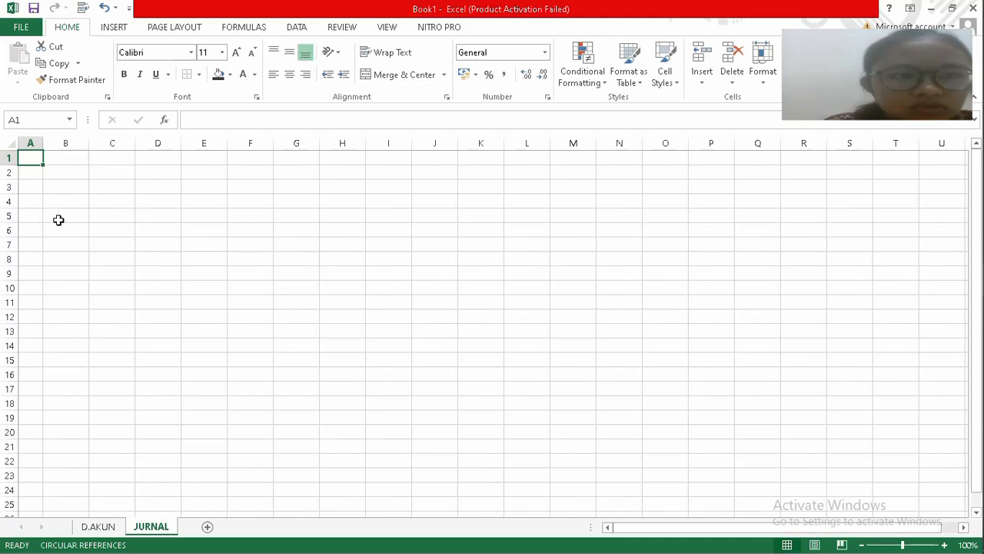
Enter the header "TANGGAL" in B5 of the new JURNAL sheet.
click(63, 217)
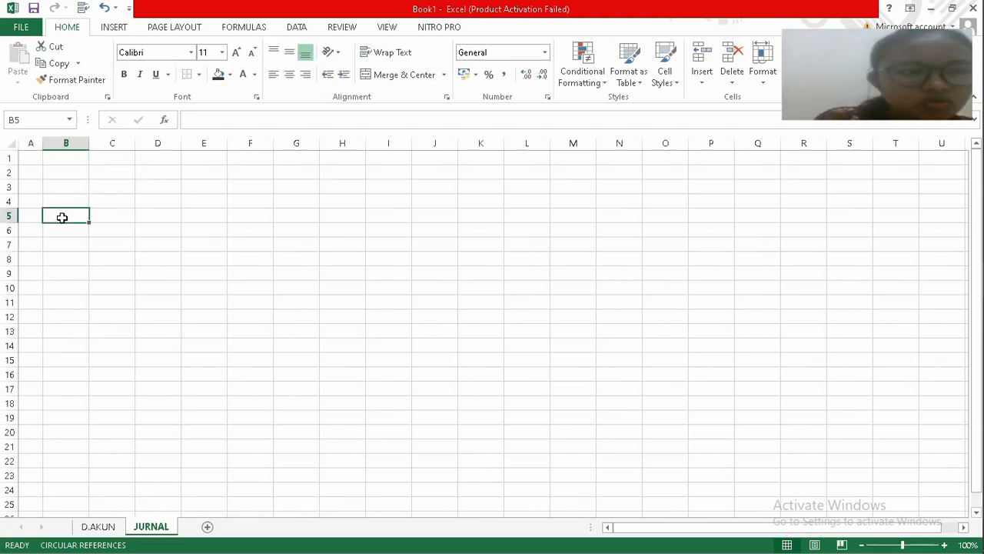
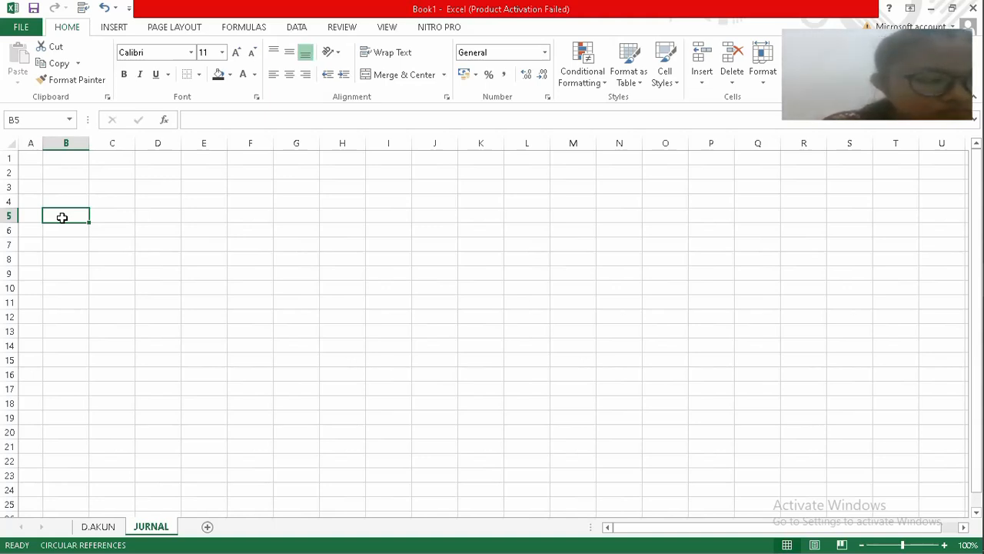
text(TANGGAL)
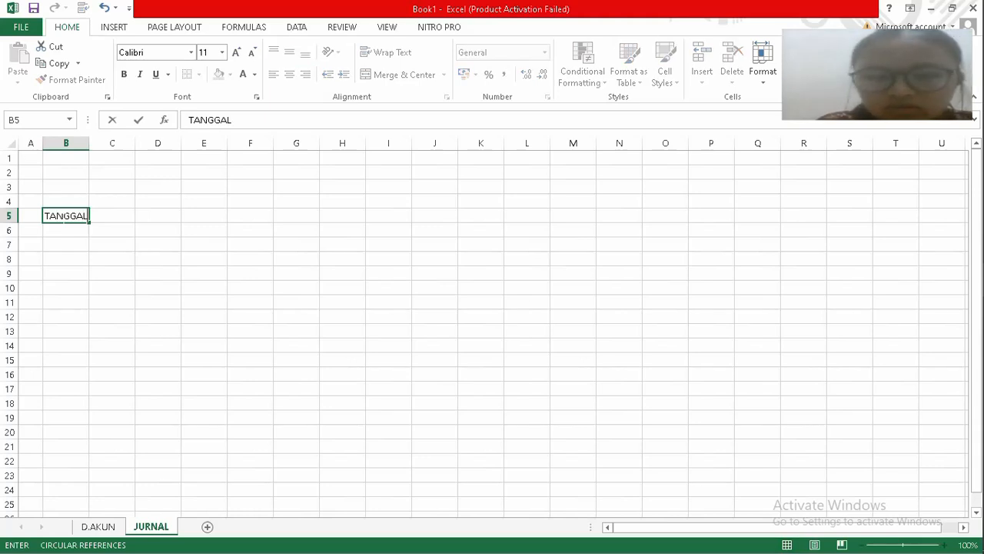
key(Tab)
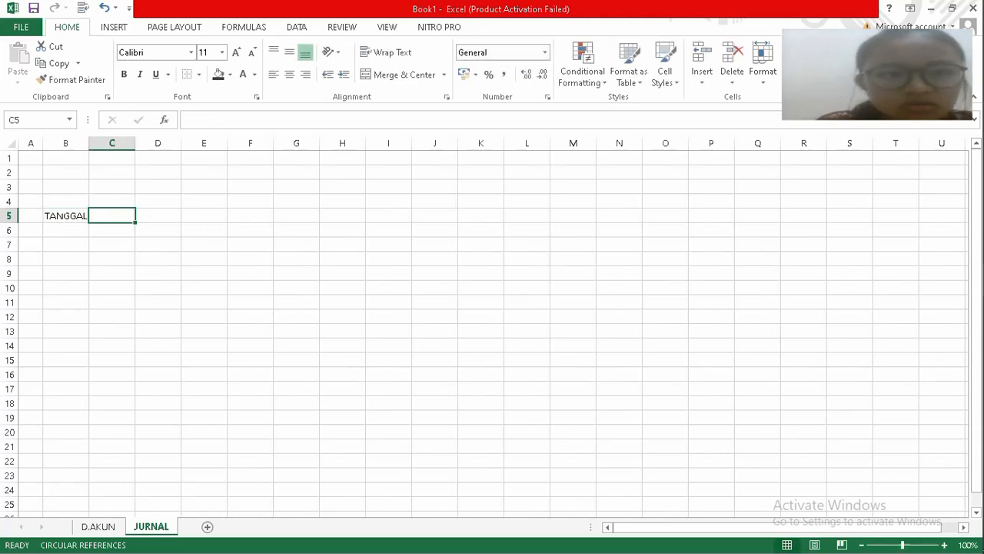
text(KODE)
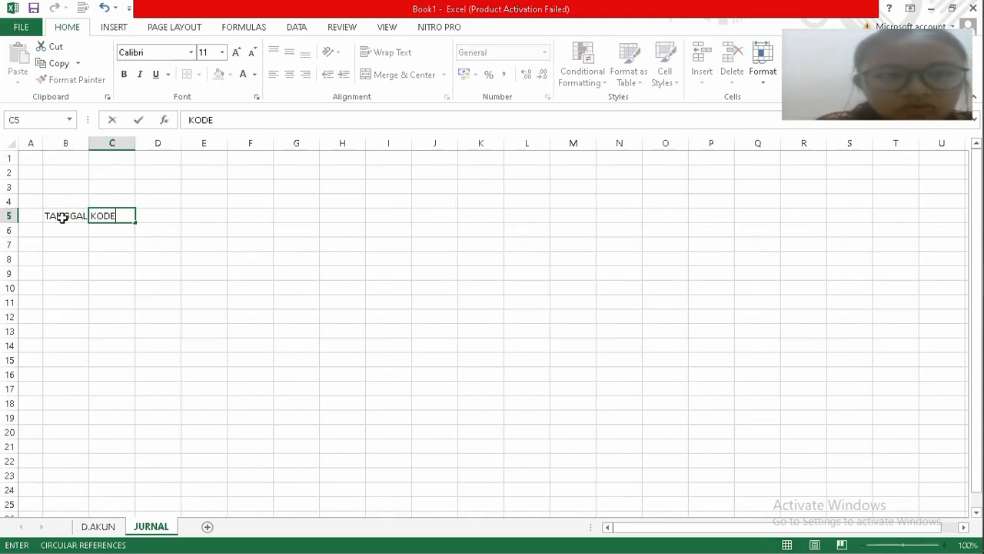
key(BackSpace)
key(BackSpace)
key(BackSpace)
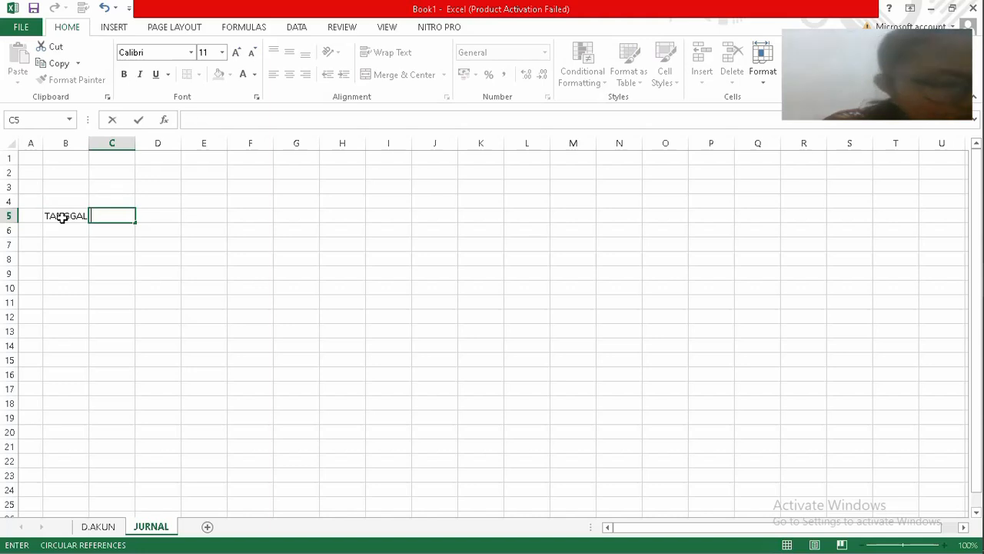
Enter the header "BUKTI" in C5 and "KETERANGAN" in D5.
text(B)
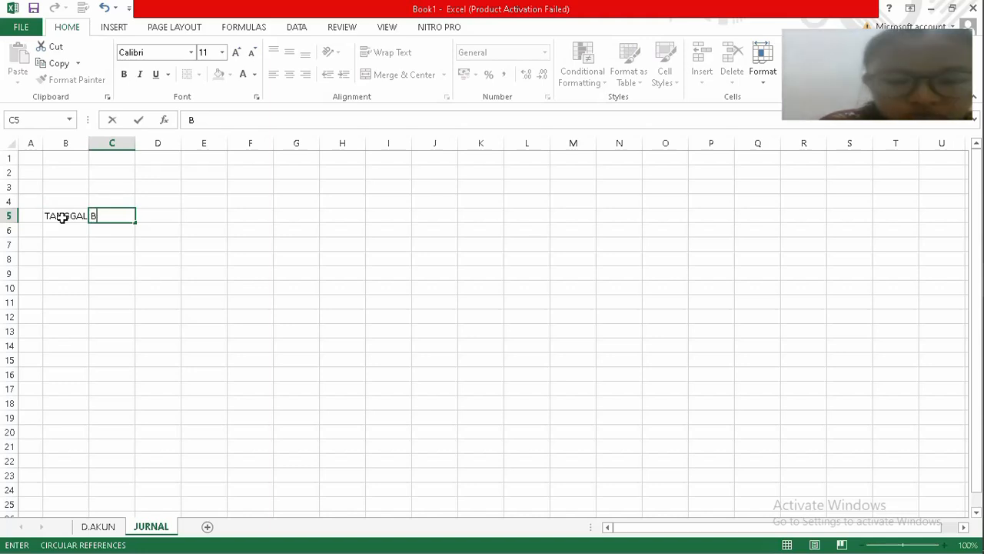
text(UKTI)
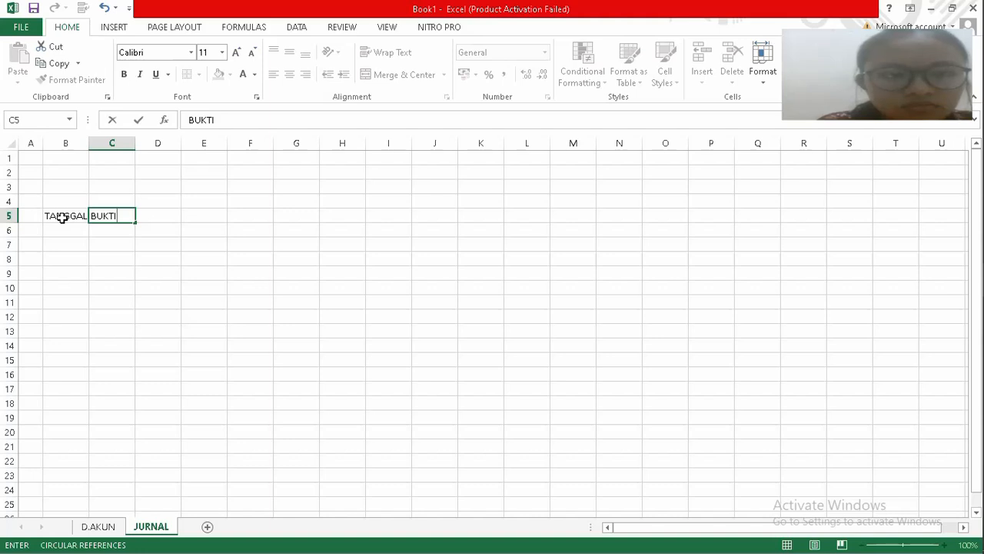
key(Tab)
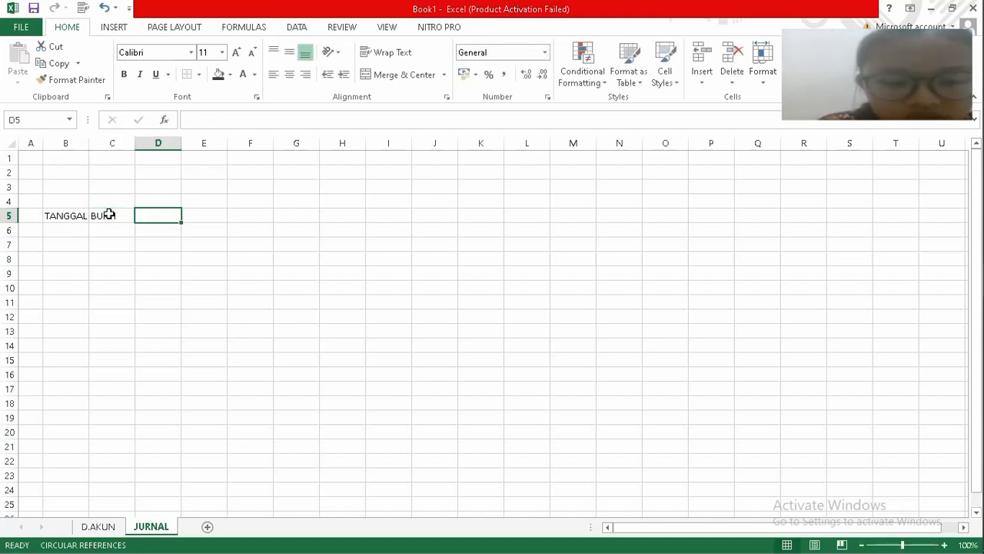
text(KETE)
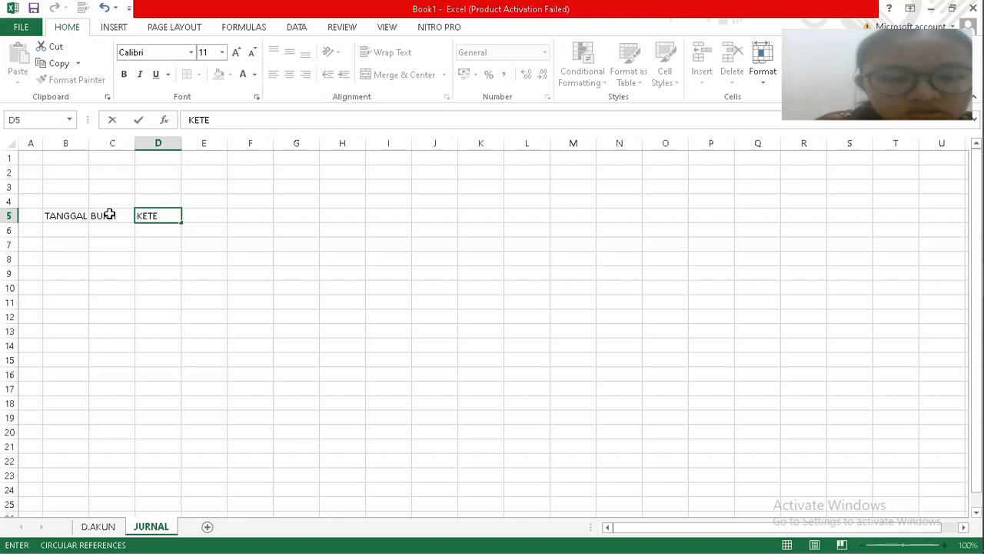
text(RANGAN)
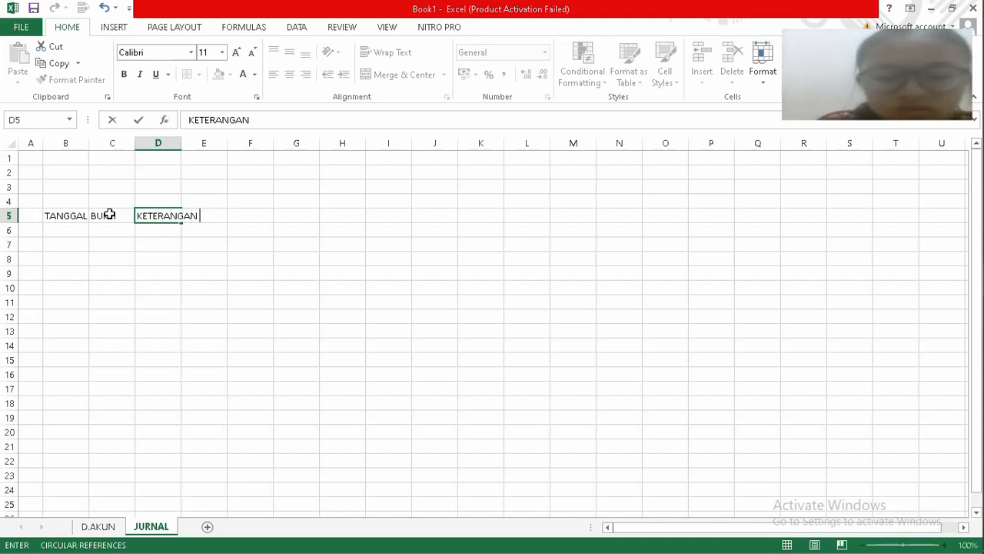
key(Tab)
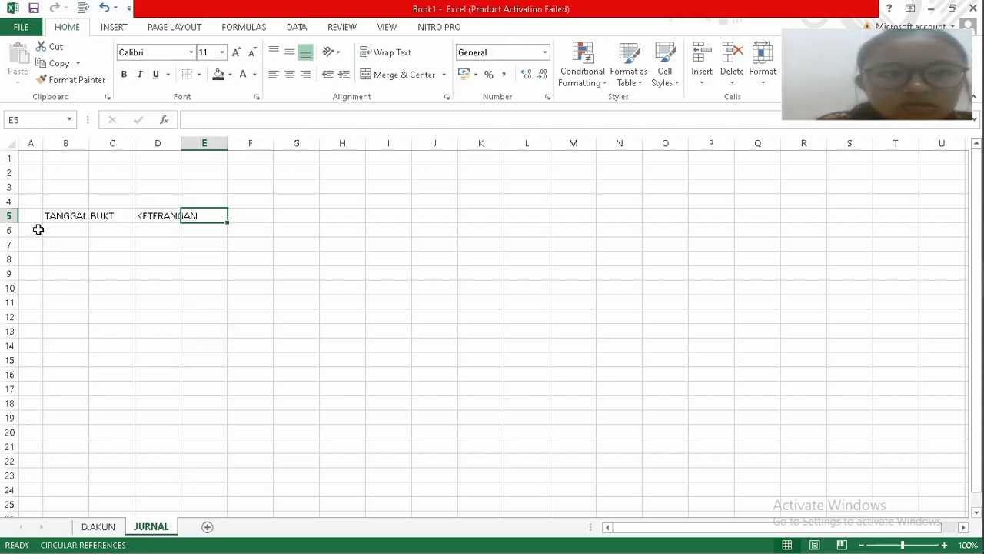
Merge and center E5:F5 and enter the header "DEBET" in it.
drag(221, 216, 243, 217)
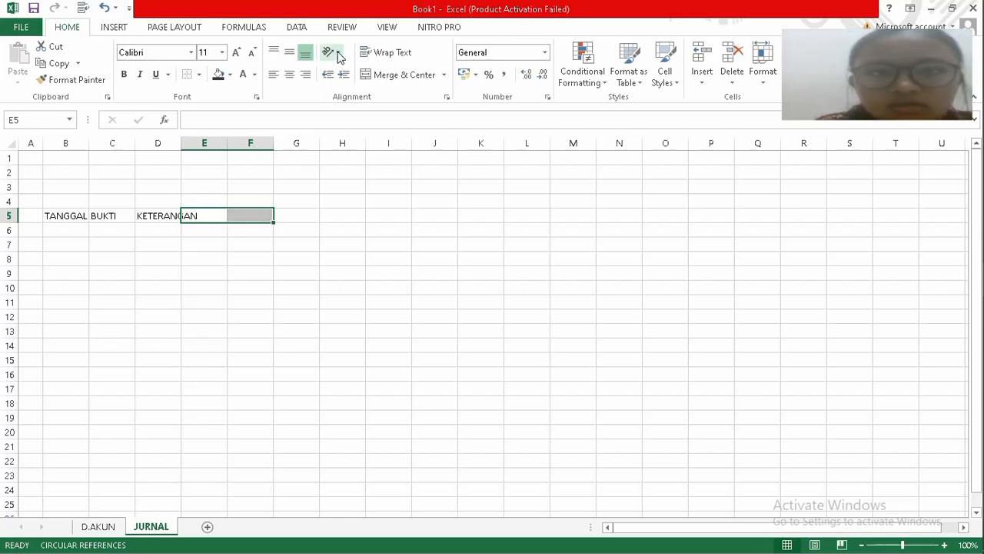
click(375, 75)
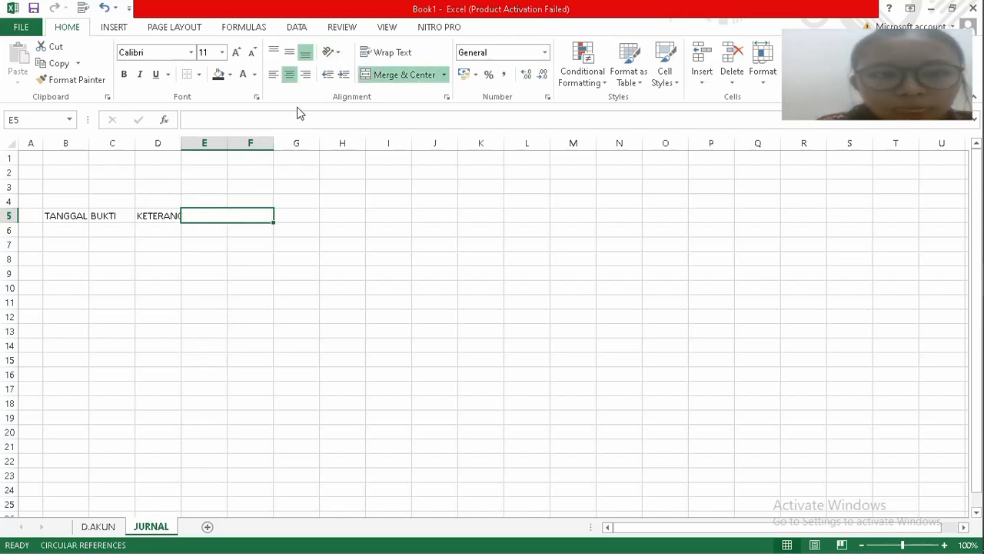
text(DE)
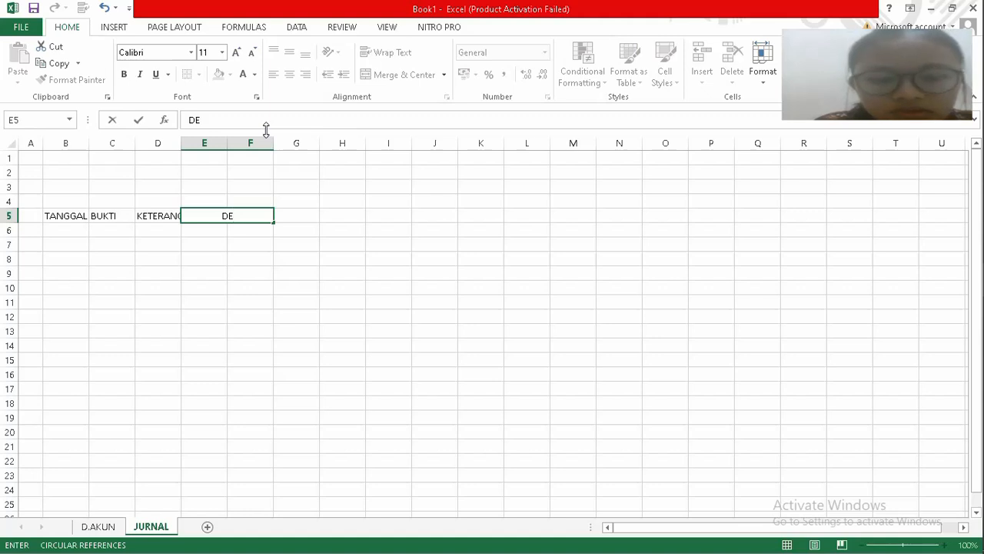
text(BET)
key(Tab)
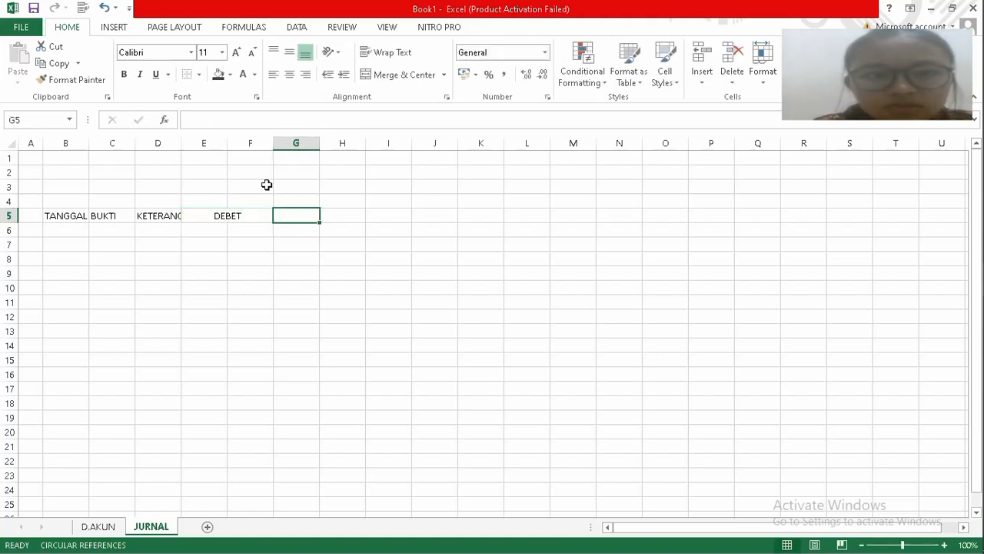
Merge and center G5:H5 with the header "KREDIT", and enter "JUMLAH" in I5.
drag(287, 213, 342, 215)
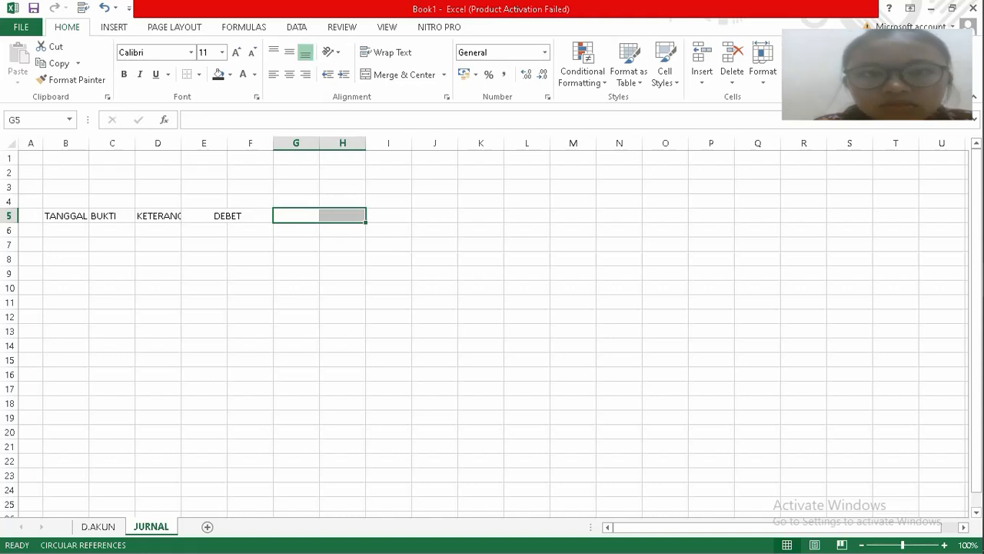
click(376, 77)
text(KREDIT)
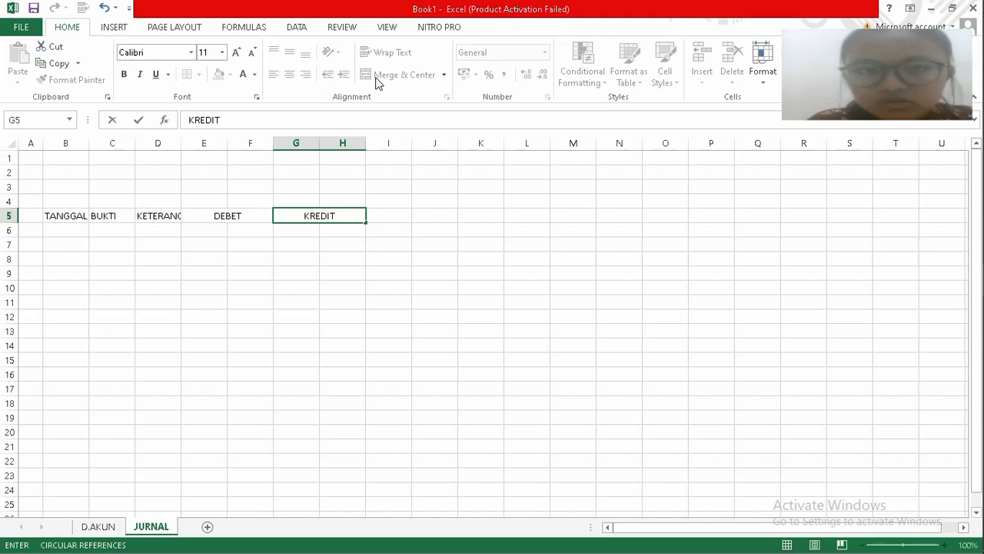
key(Tab)
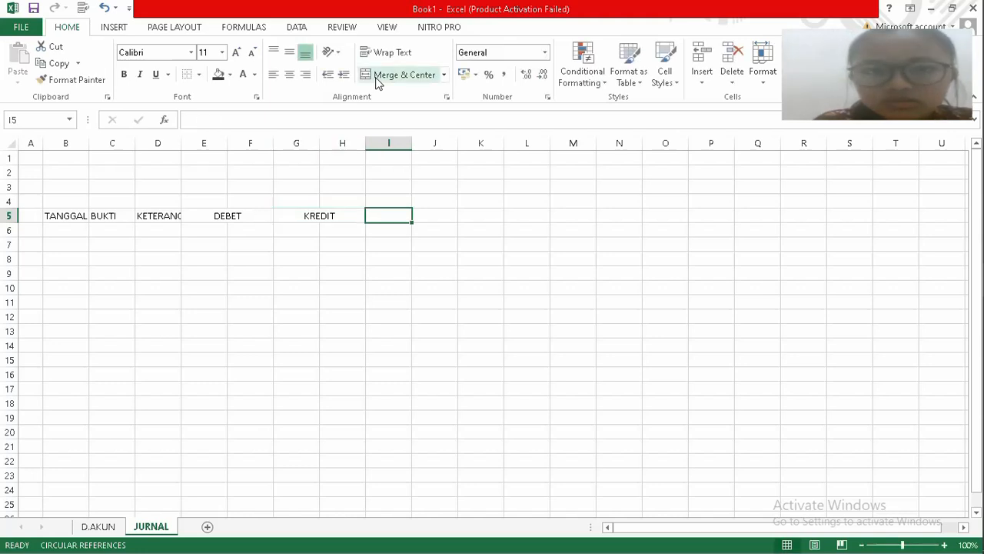
text(JU)
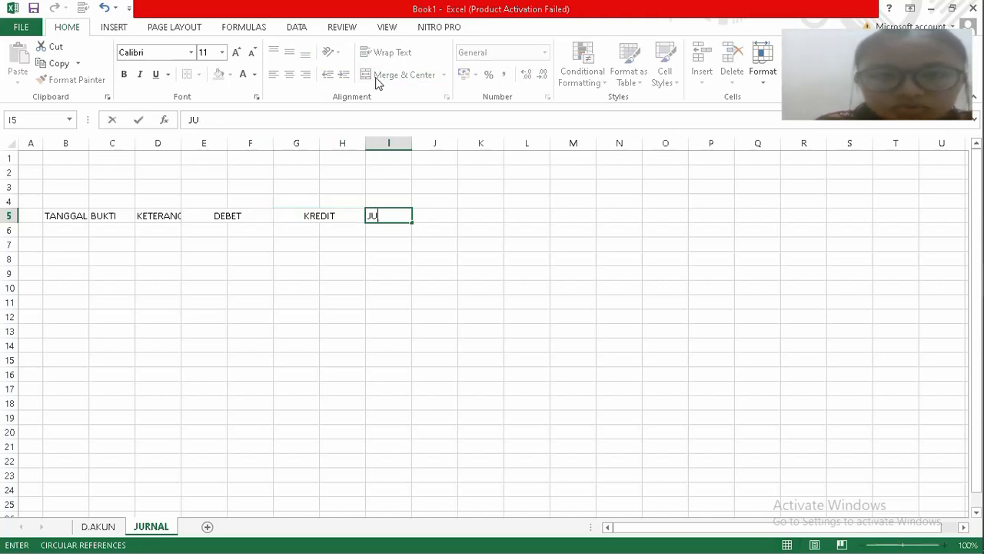
text(MLAH)
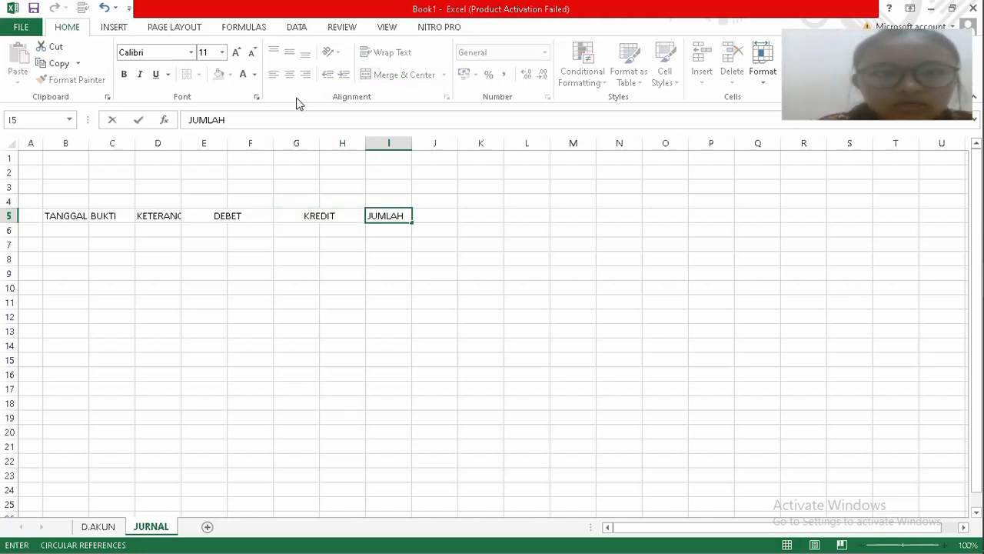
Narrow column C to fit "BUKTI", widen column B slightly, and widen column D to about three times its width.
click(136, 145)
drag(136, 149, 121, 148)
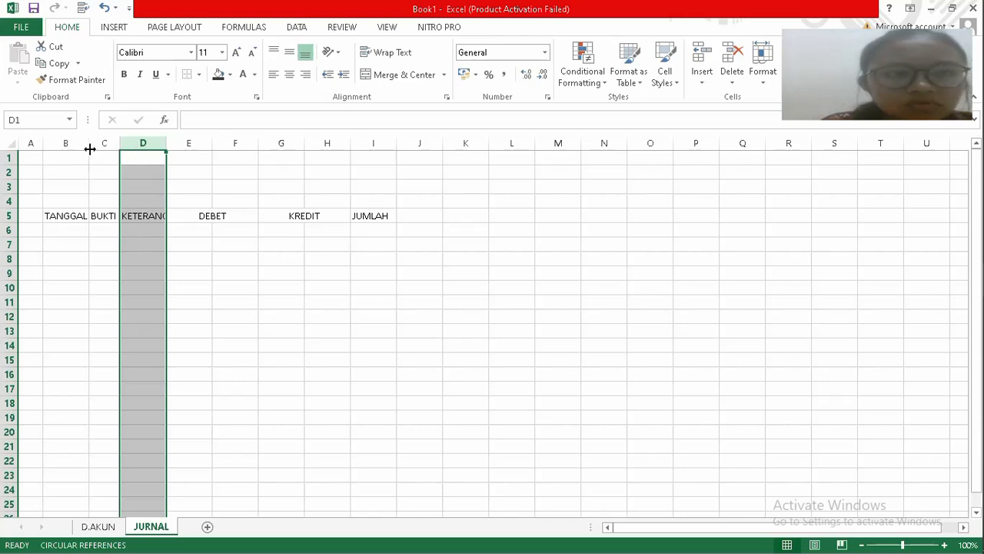
drag(90, 149, 92, 148)
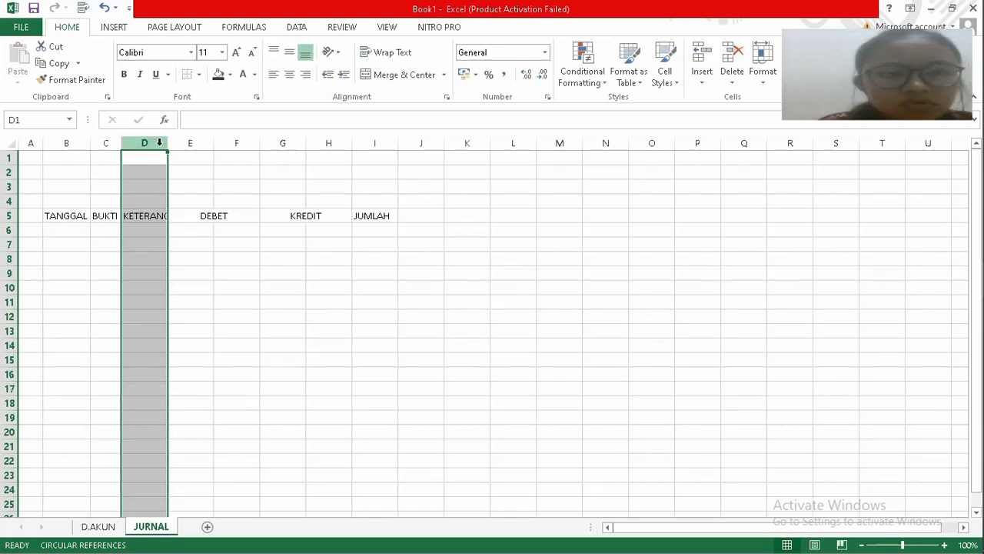
drag(166, 146, 257, 161)
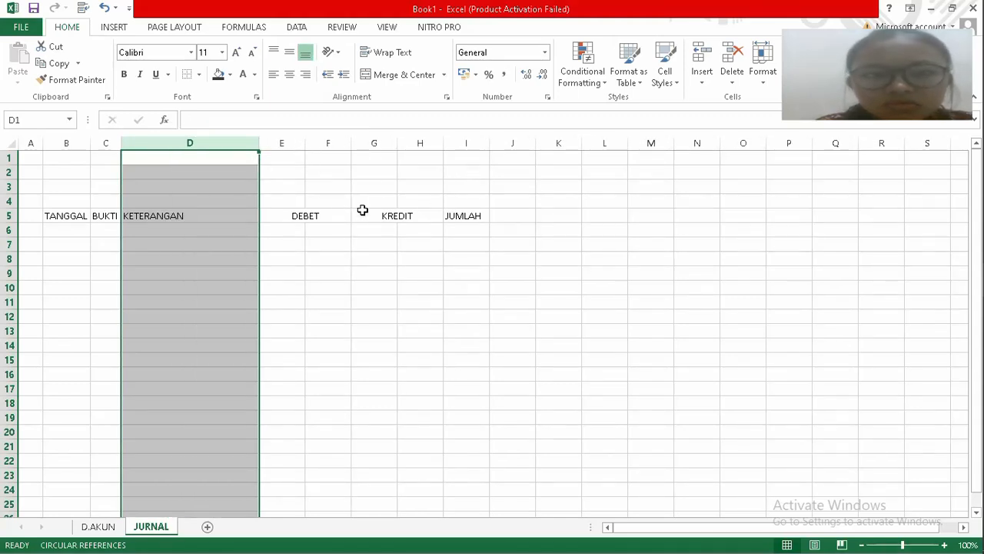
click(265, 228)
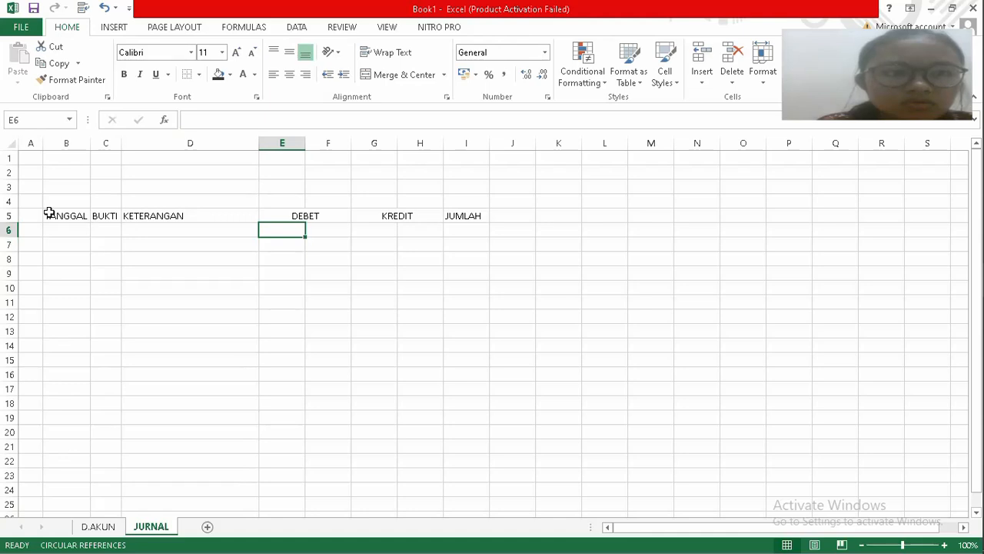
Merge and center the TANGGAL, BUKTI and KETERANGAN headers each across rows 5 and 6, with middle vertical alignment.
drag(49, 214, 68, 231)
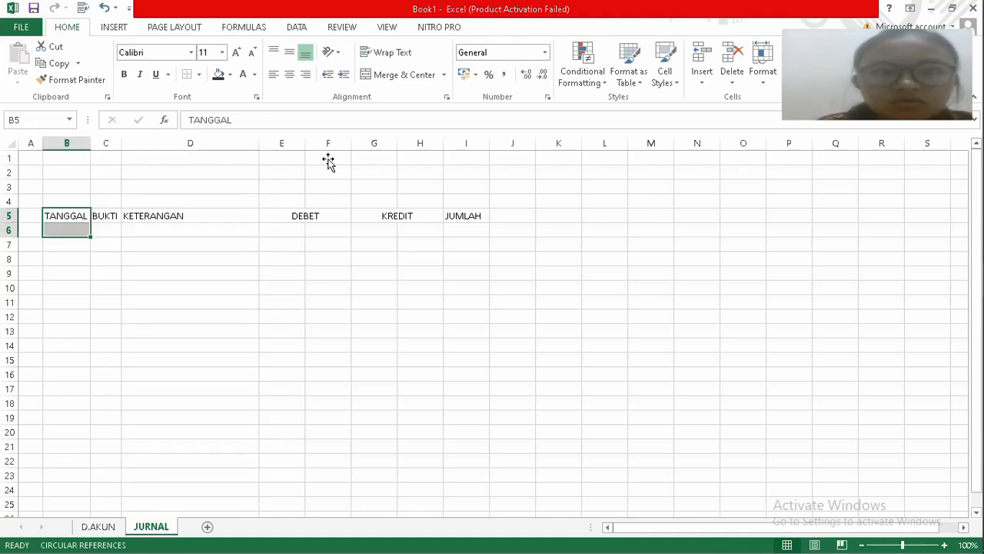
click(377, 76)
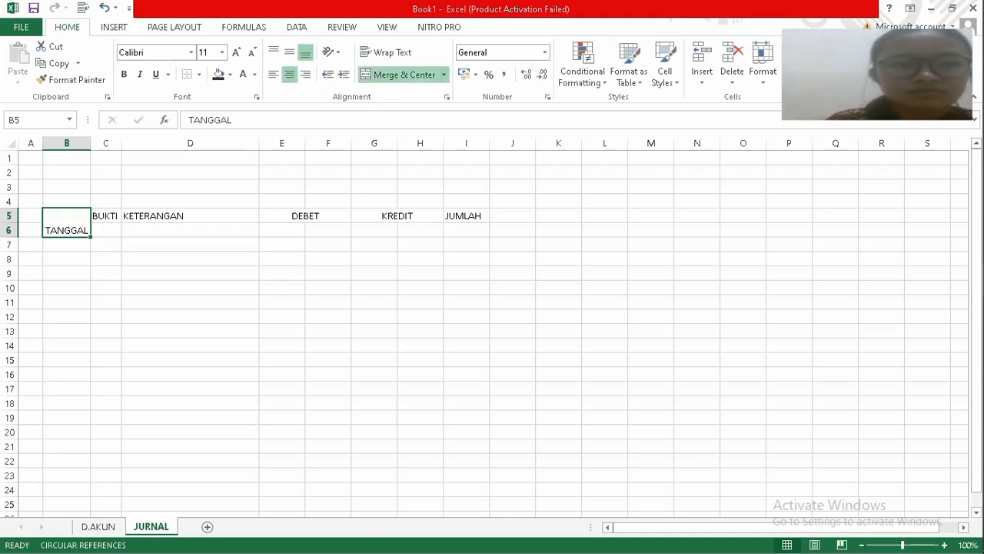
click(290, 50)
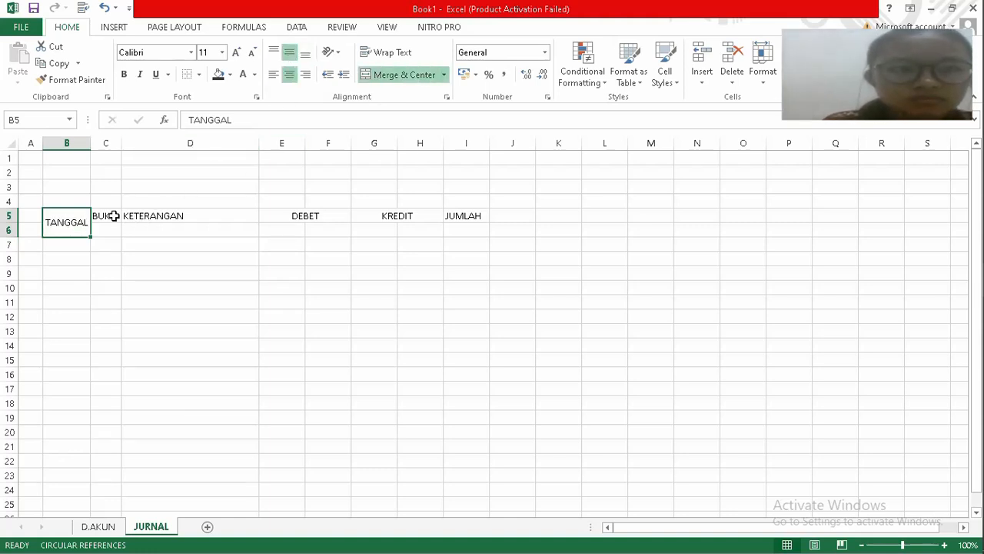
drag(114, 216, 116, 231)
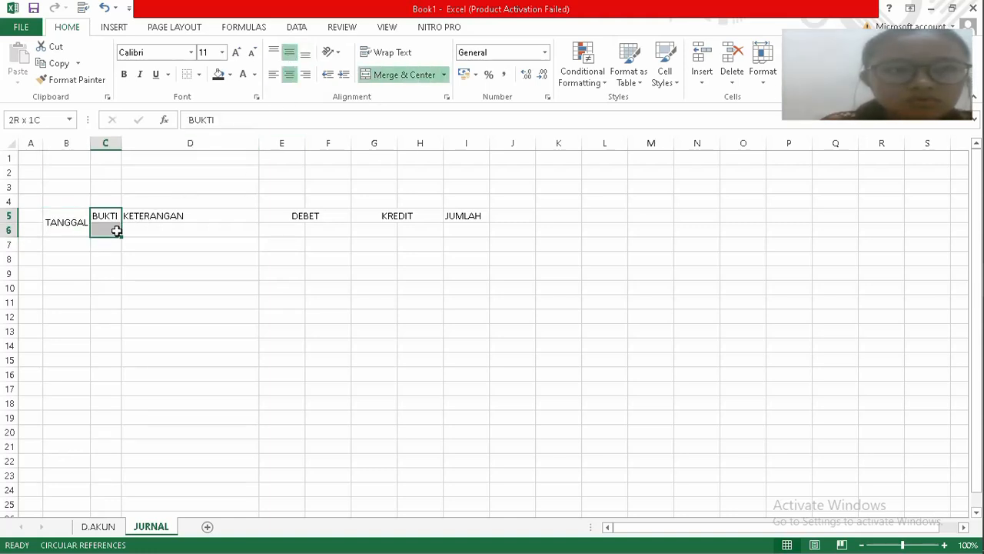
click(403, 75)
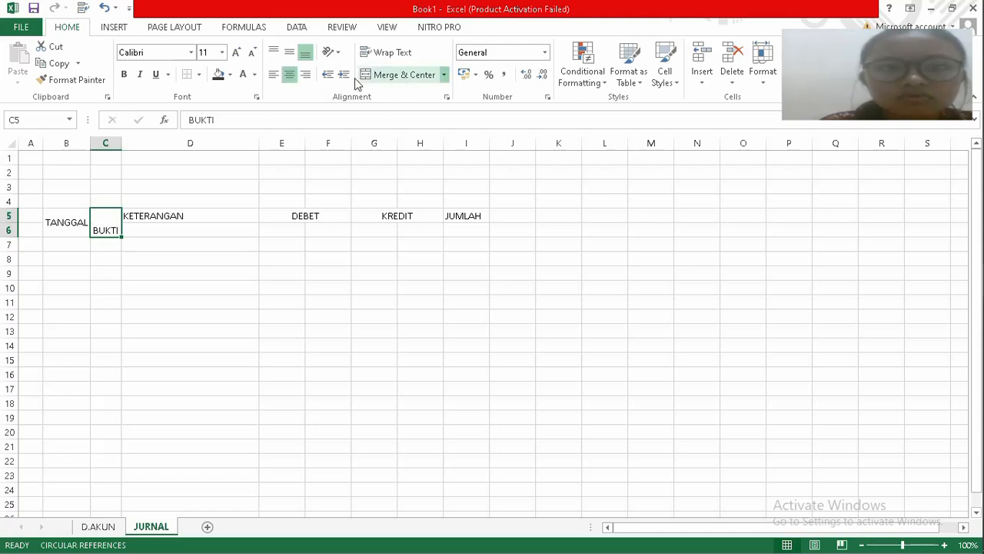
click(290, 50)
drag(171, 218, 172, 225)
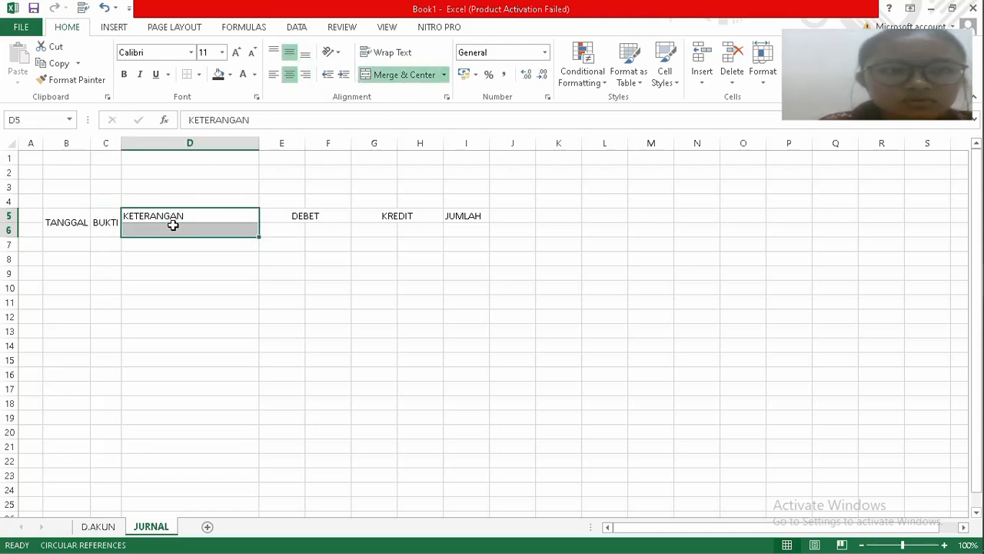
click(376, 77)
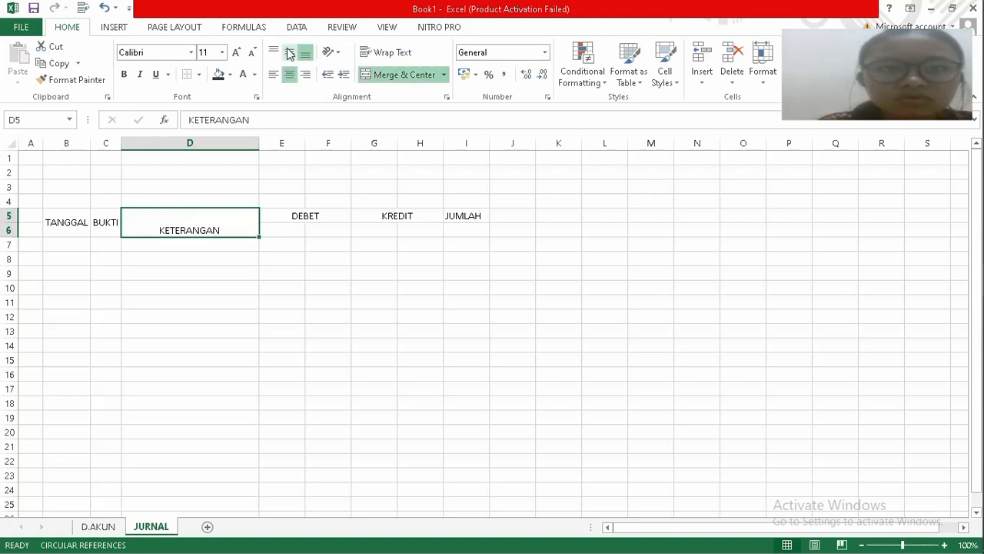
click(289, 51)
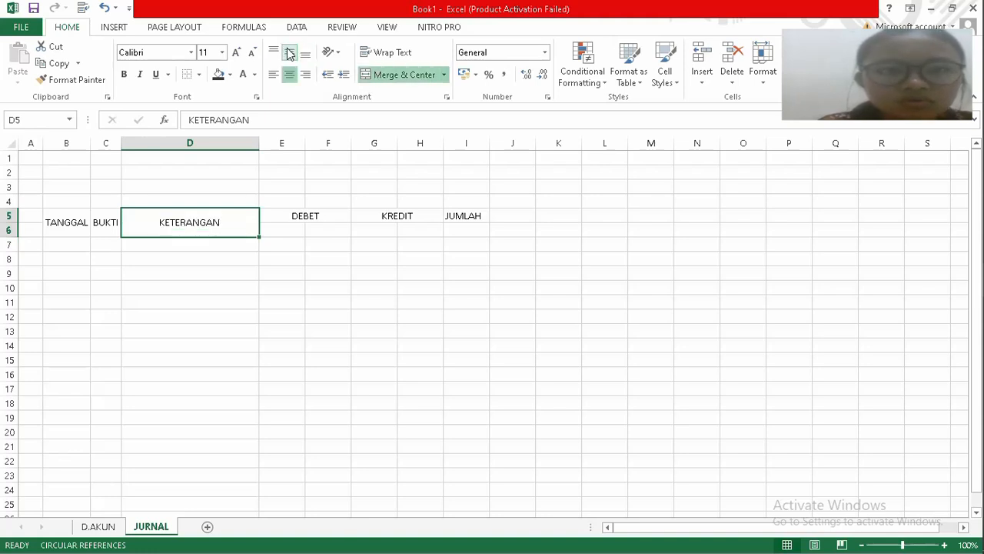
Enter the subheaders "KODAK" in E6 and "NAMA AKUN" in F6 under DEBET.
click(293, 229)
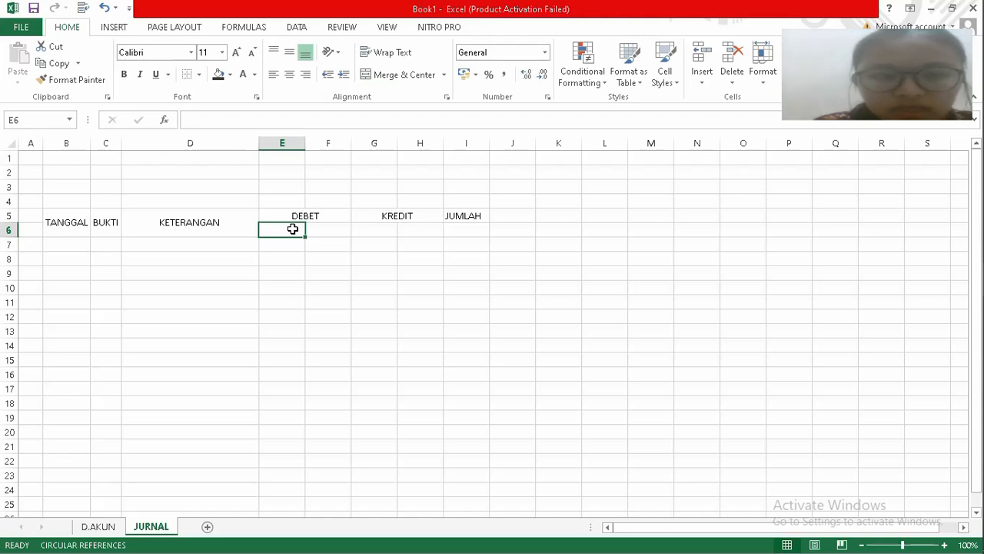
text(KODAK)
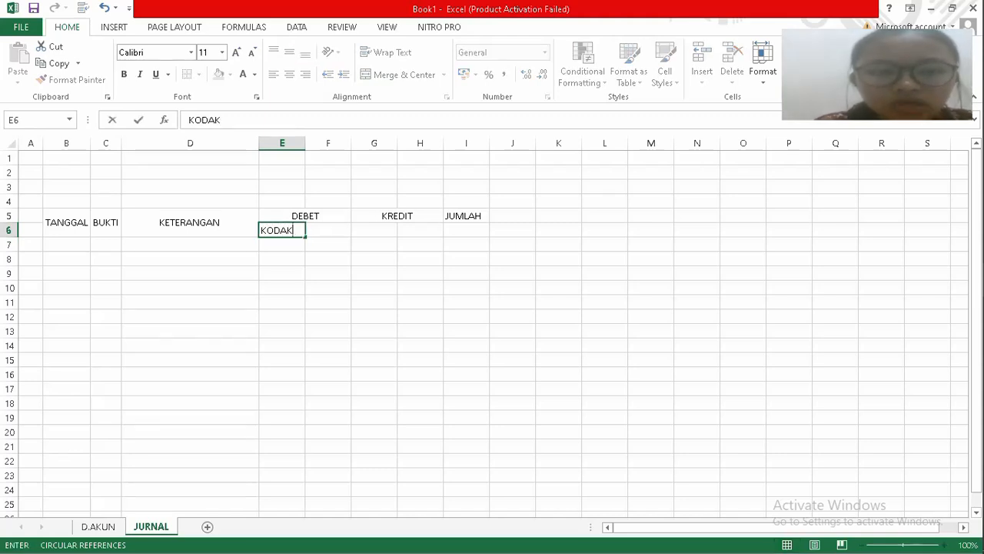
key(Tab)
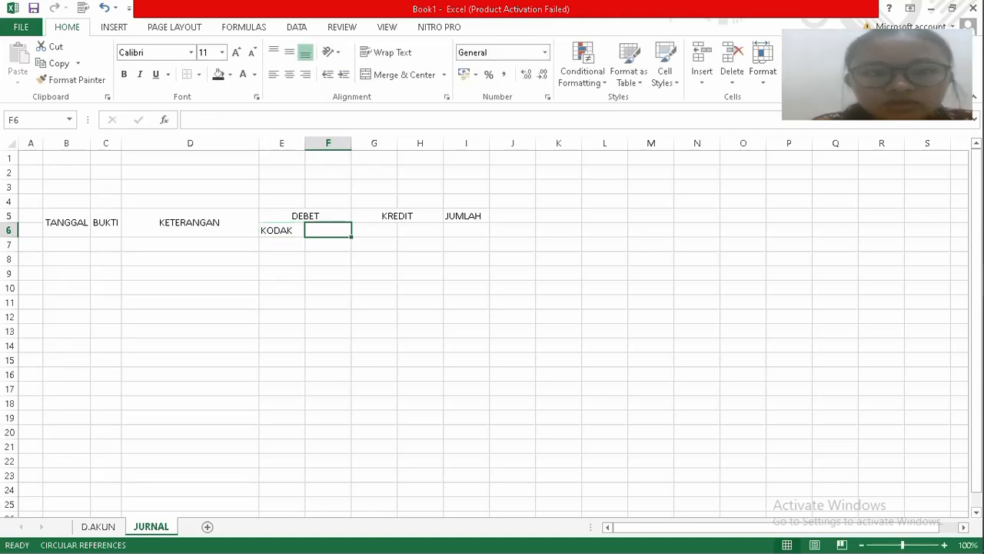
text(NAMA )
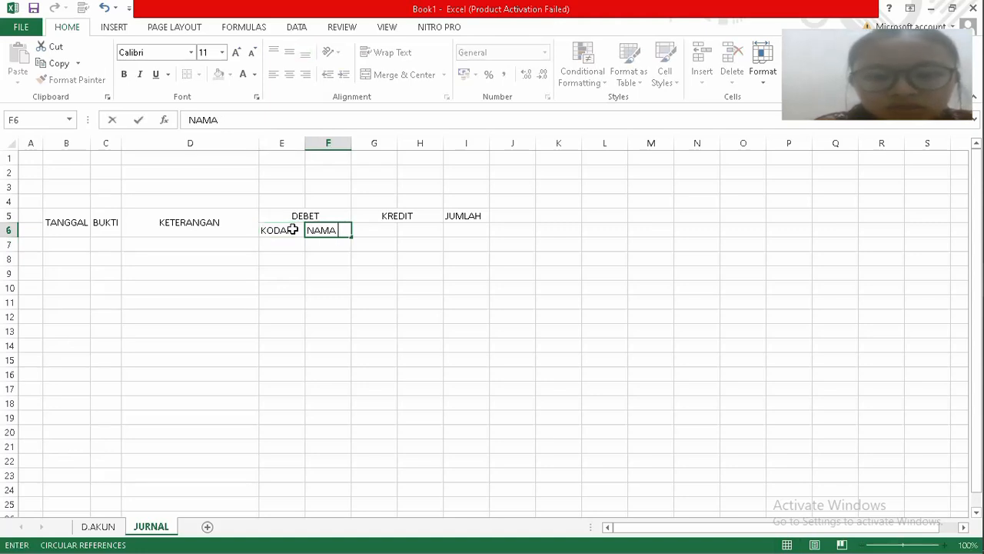
text(AKUN)
key(Tab)
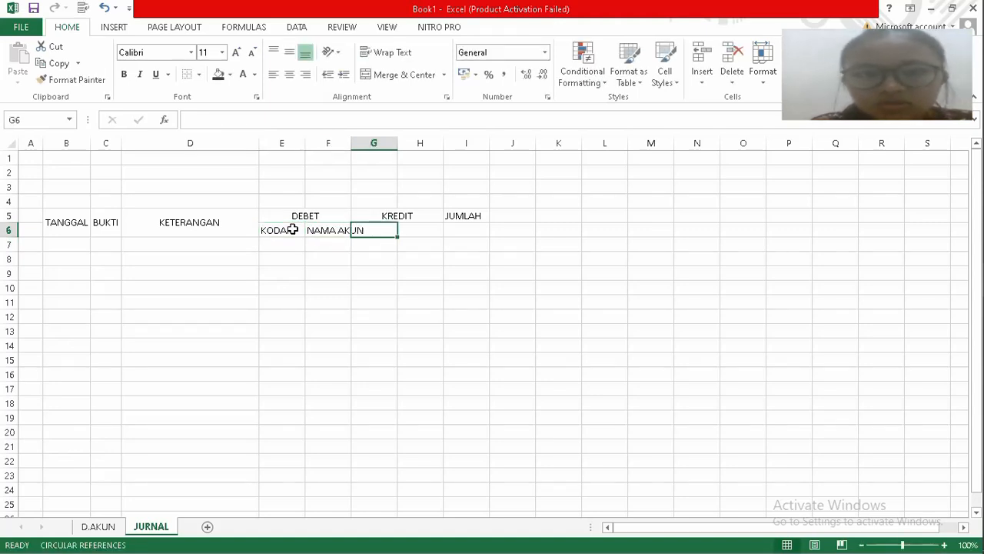
Enter the subheaders "KOKAK" in G6 and "NAMA AKUN" in H6 under KREDIT.
text(KOKAK)
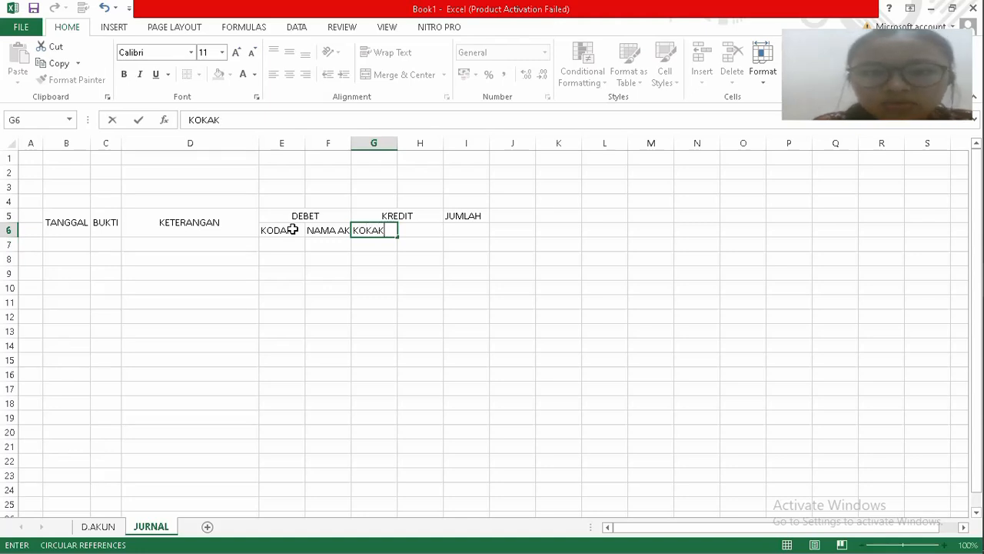
key(Tab)
text(NAMA AKUN)
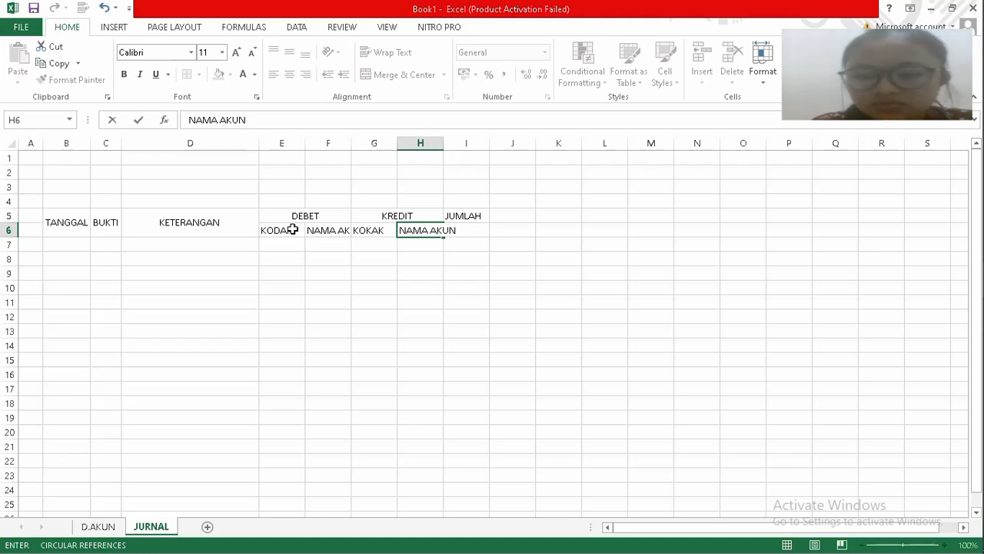
key(Tab)
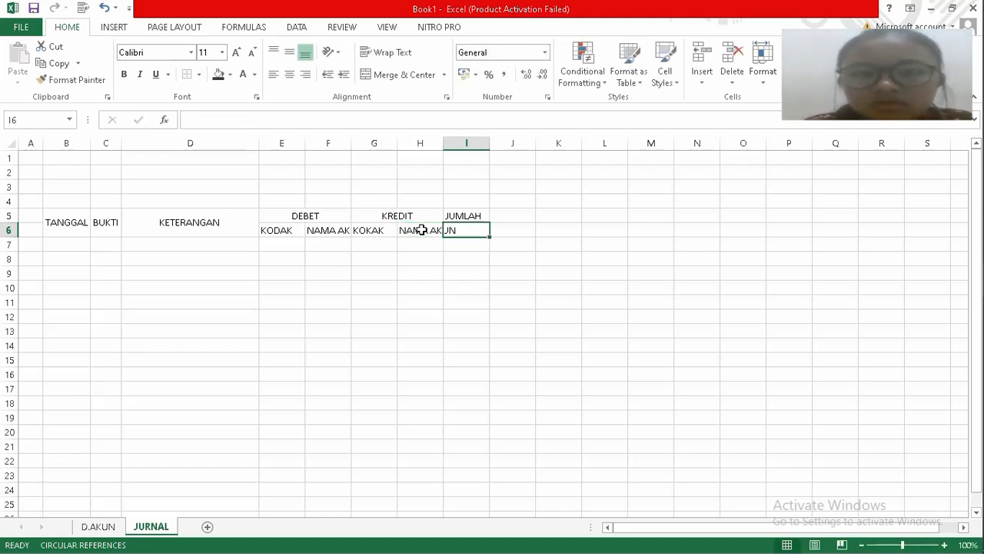
Merge and center the JUMLAH header across I5:I6 with middle vertical alignment.
drag(459, 217, 451, 230)
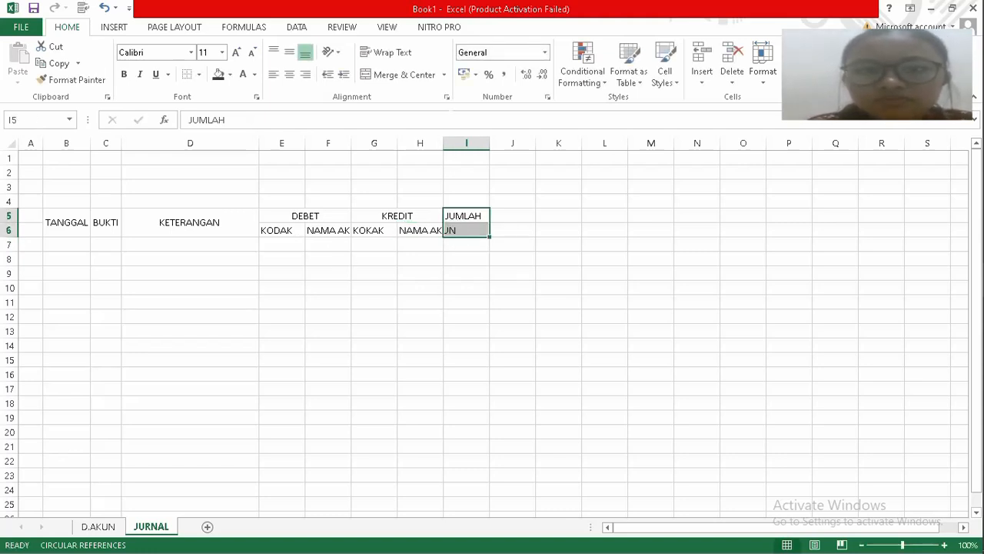
click(398, 76)
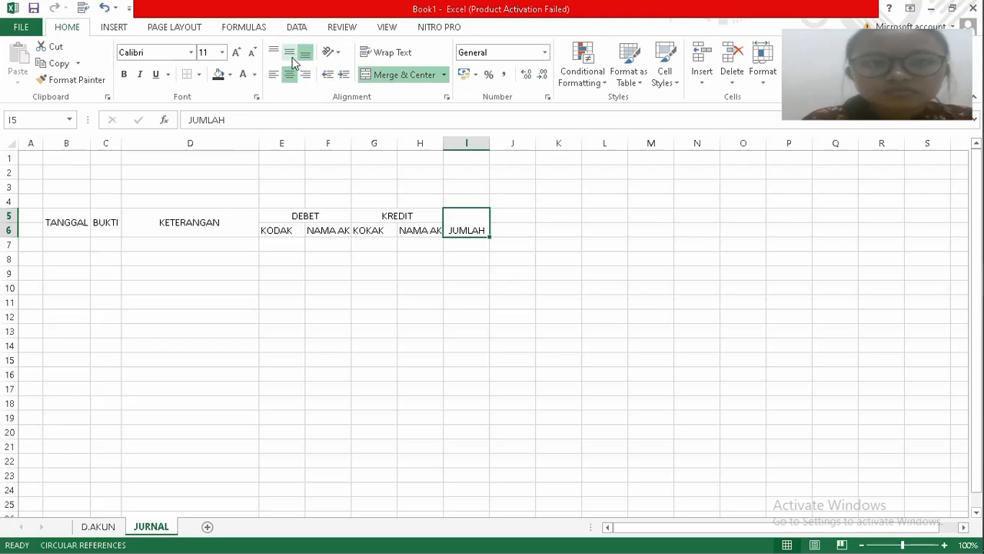
click(290, 52)
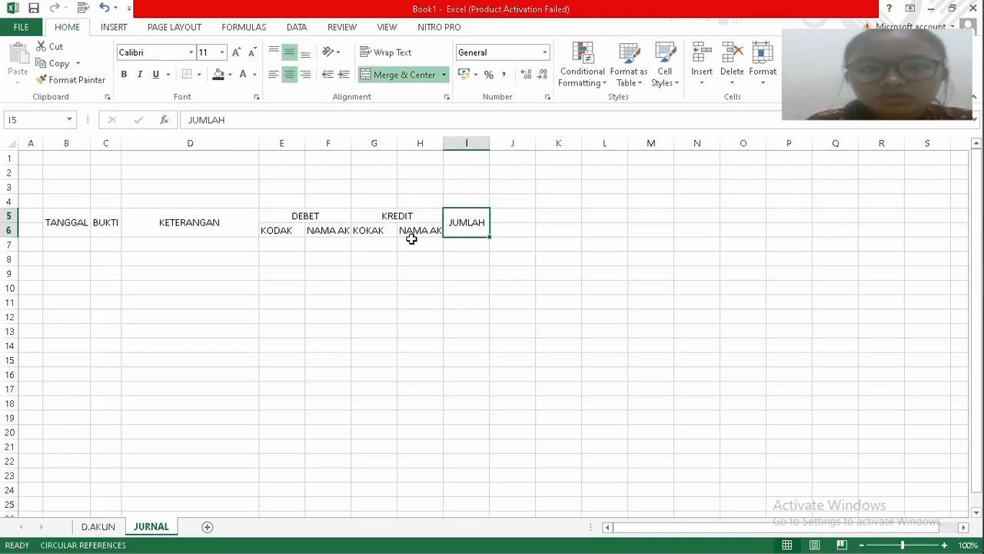
Widen the two NAMA AKUN columns, H and F, to about twice their width.
drag(443, 144, 501, 164)
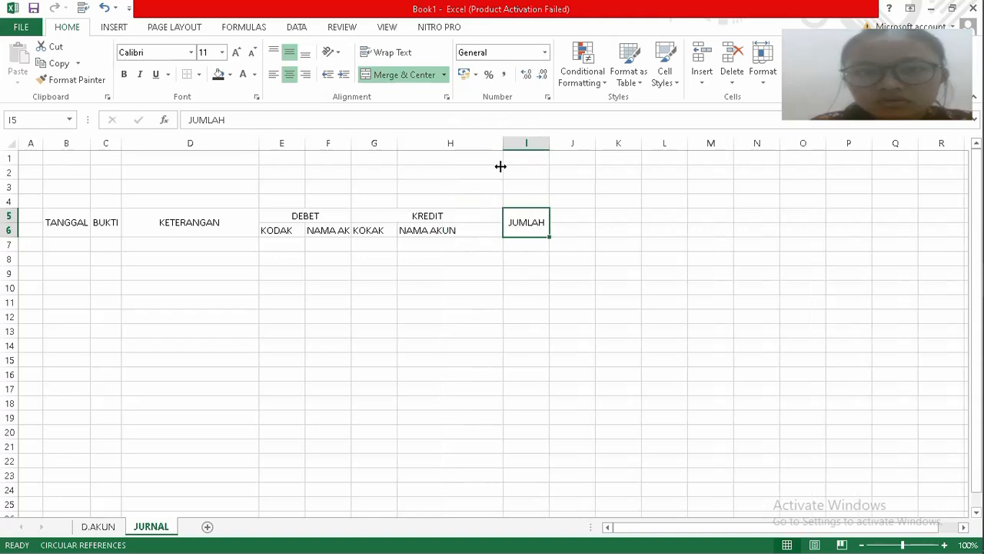
drag(346, 156, 398, 162)
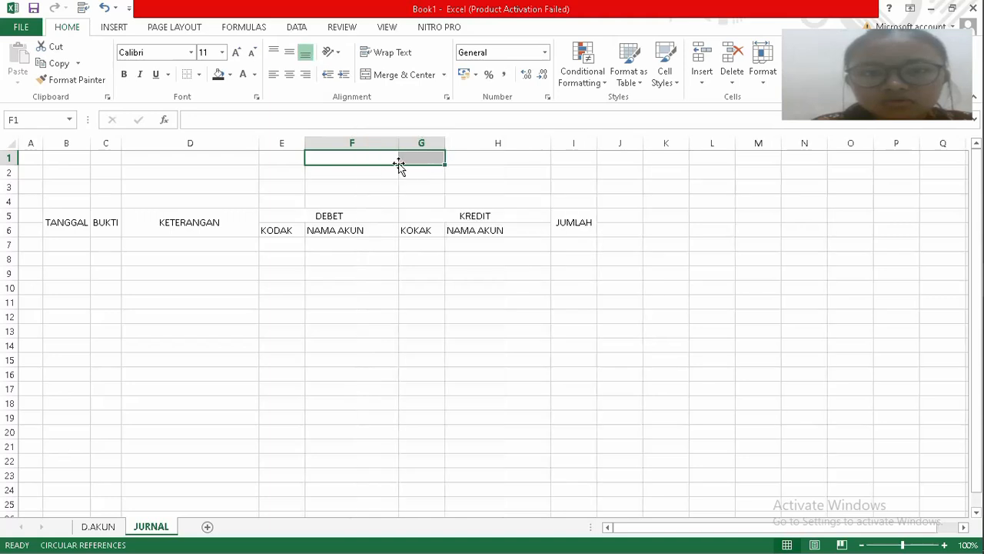
click(195, 234)
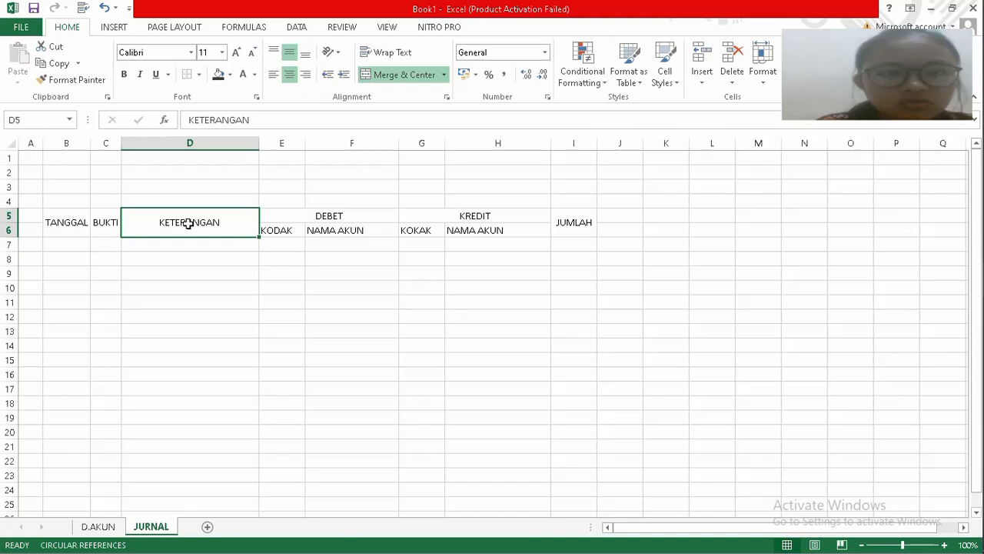
Center the text horizontally in all cells of the header block B5:I6.
click(83, 220)
drag(83, 220, 591, 226)
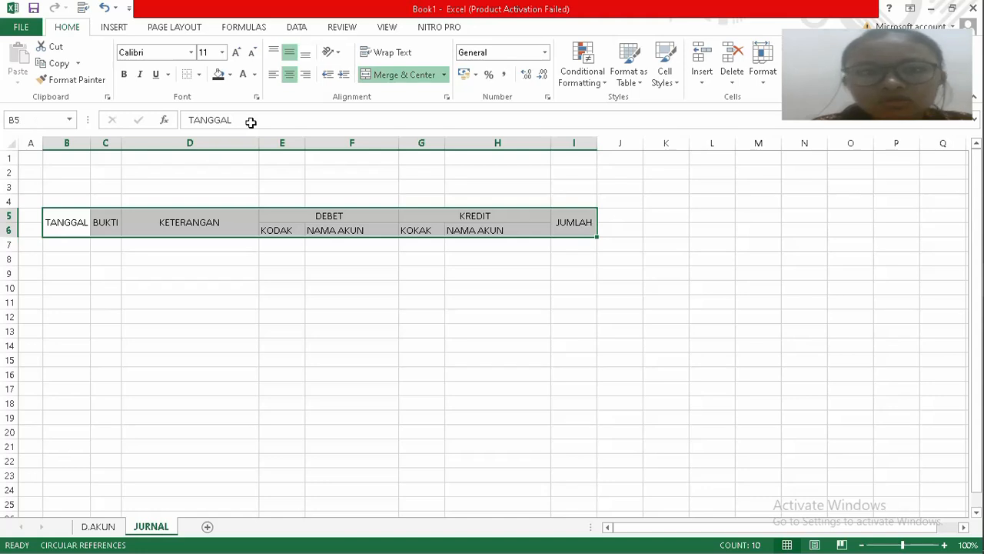
click(288, 77)
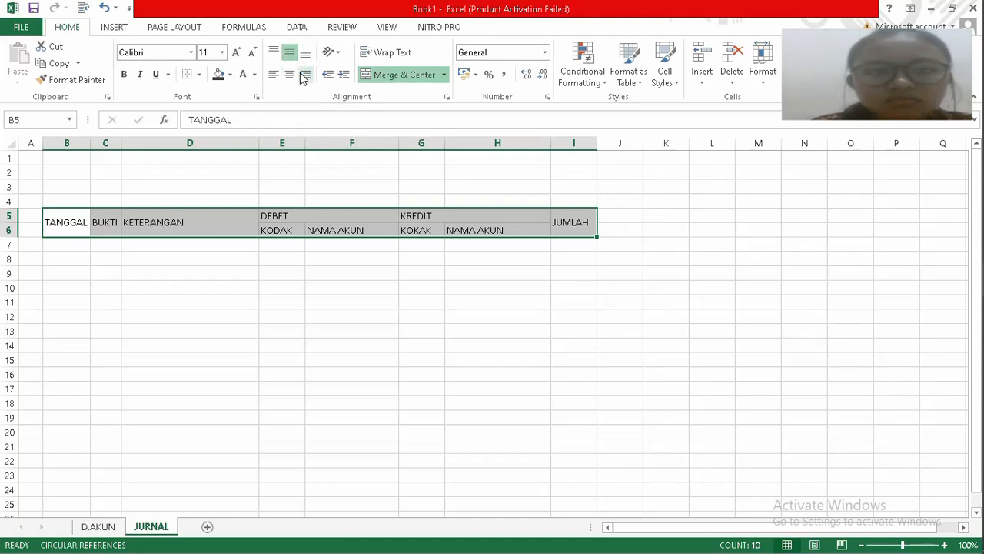
click(290, 77)
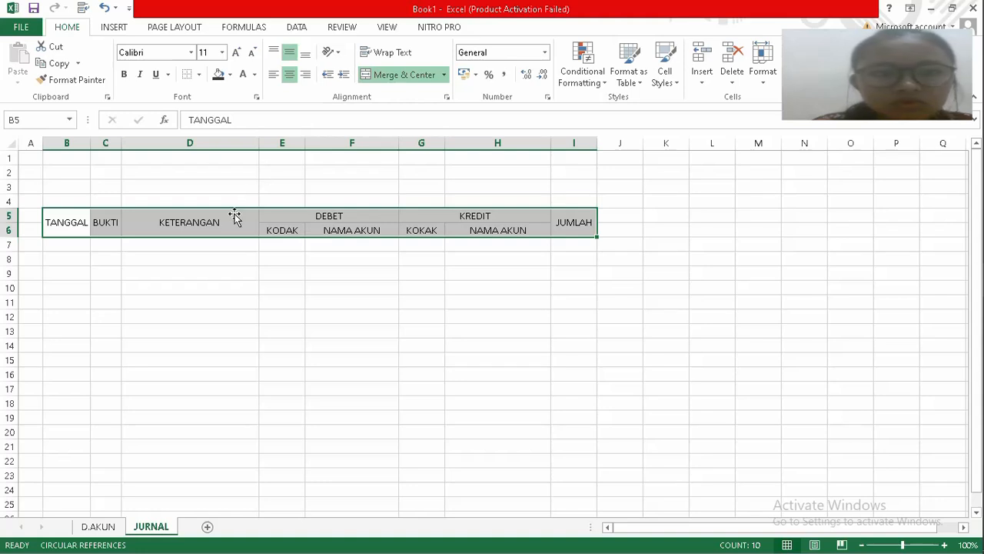
Apply all borders to the header block B5:I6 and extend them over the whole table B5:I25.
click(200, 75)
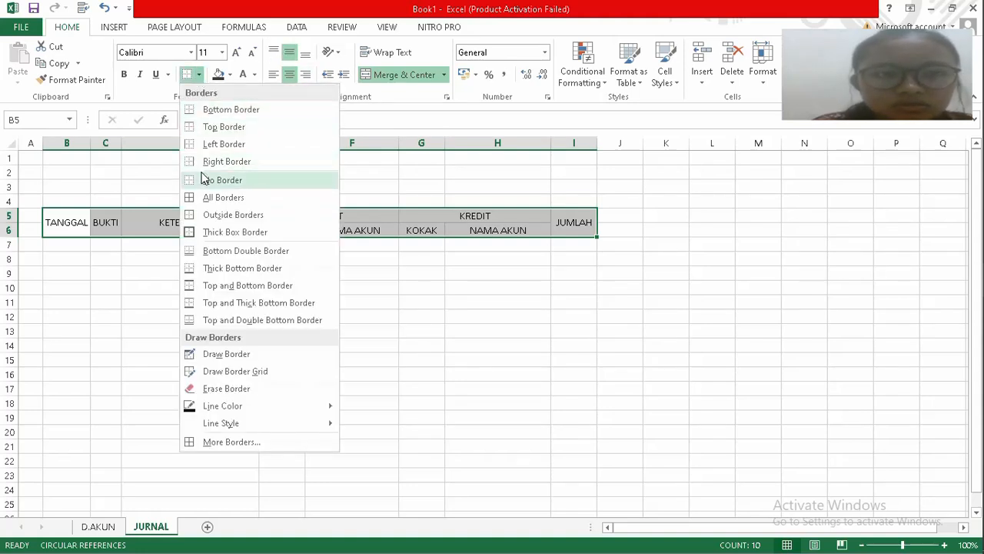
click(203, 197)
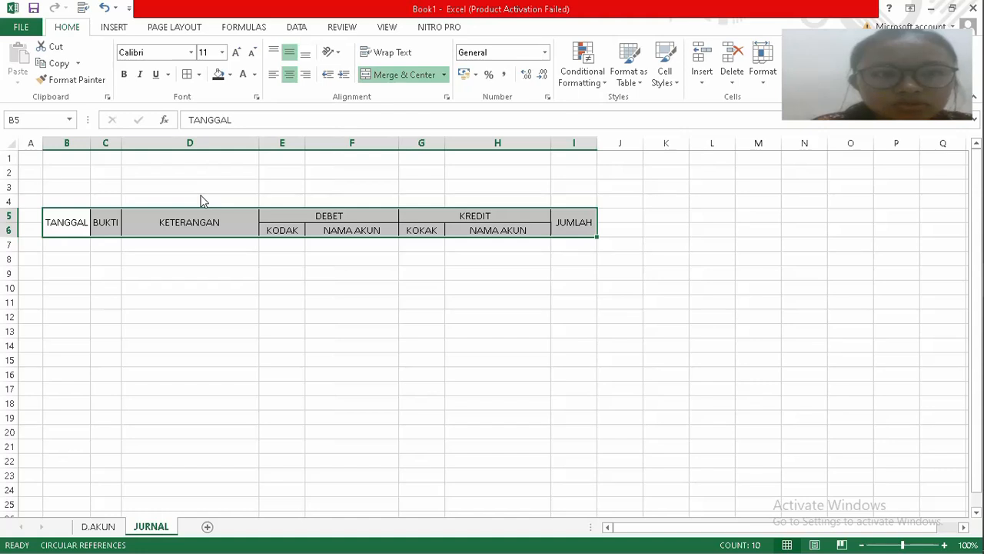
click(185, 255)
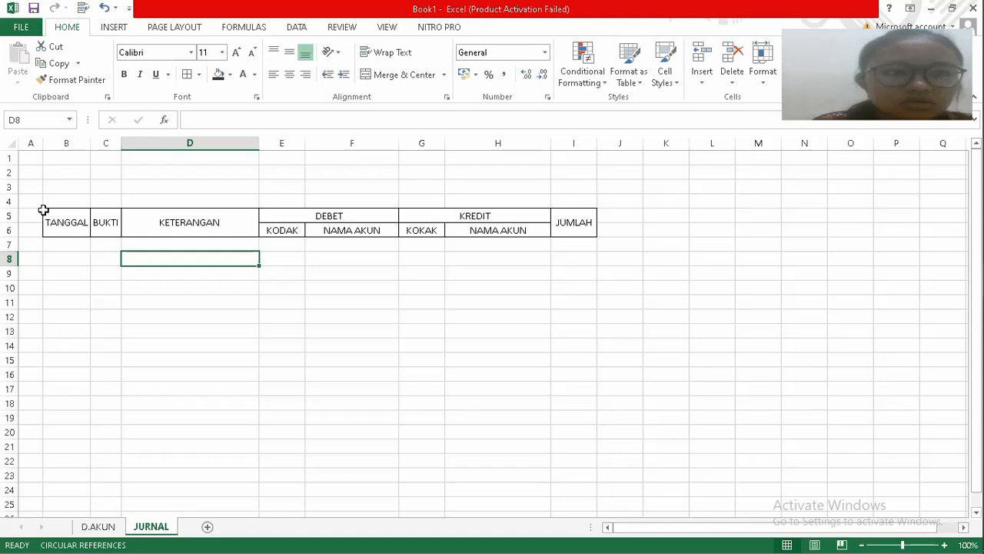
drag(44, 209, 589, 503)
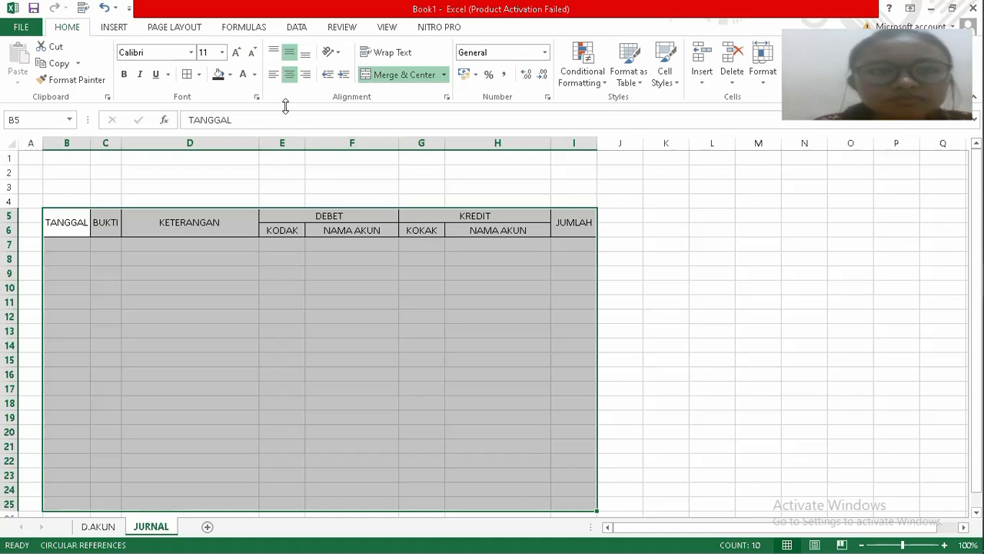
click(187, 75)
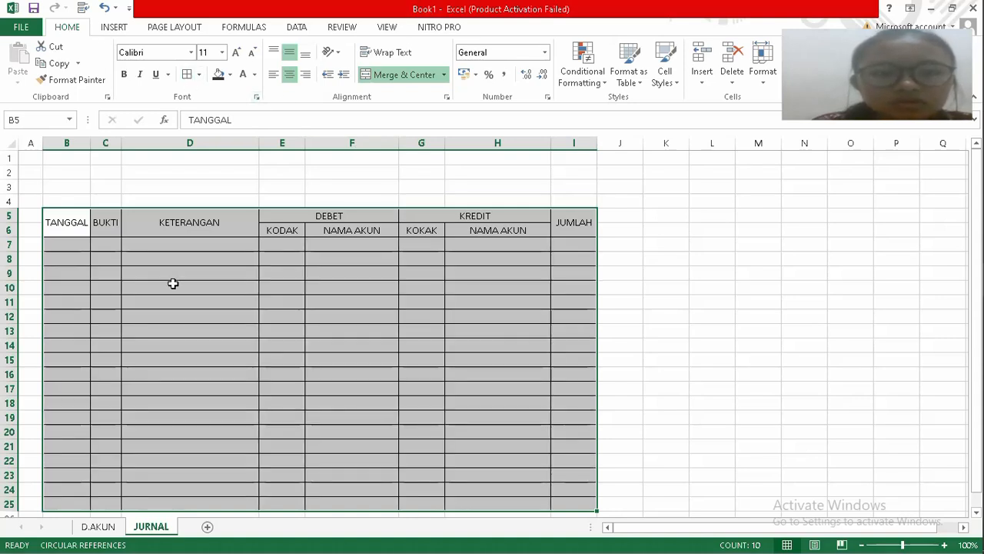
click(173, 254)
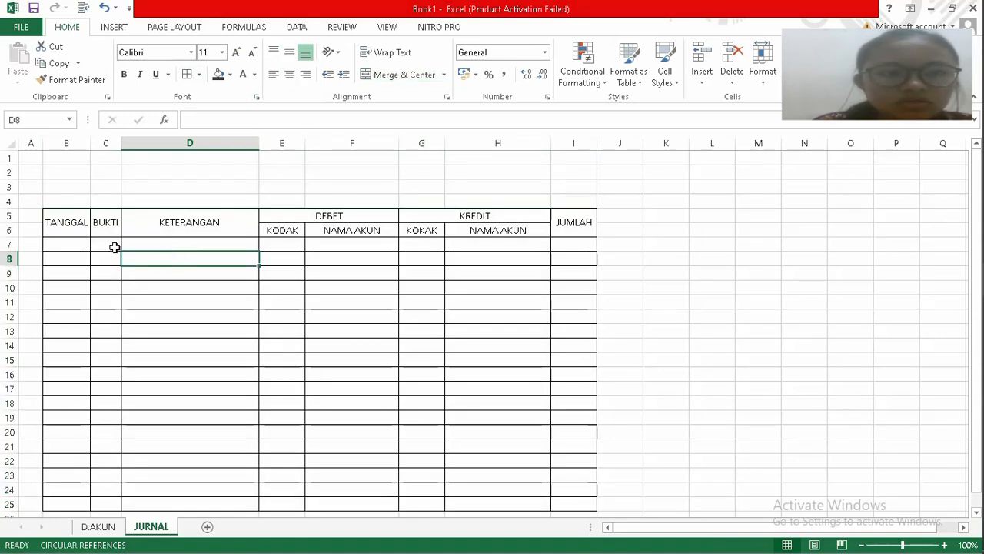
Format the TANGGAL column B as Date with the *14/03/2012 type and the Indonesian locale.
click(55, 243)
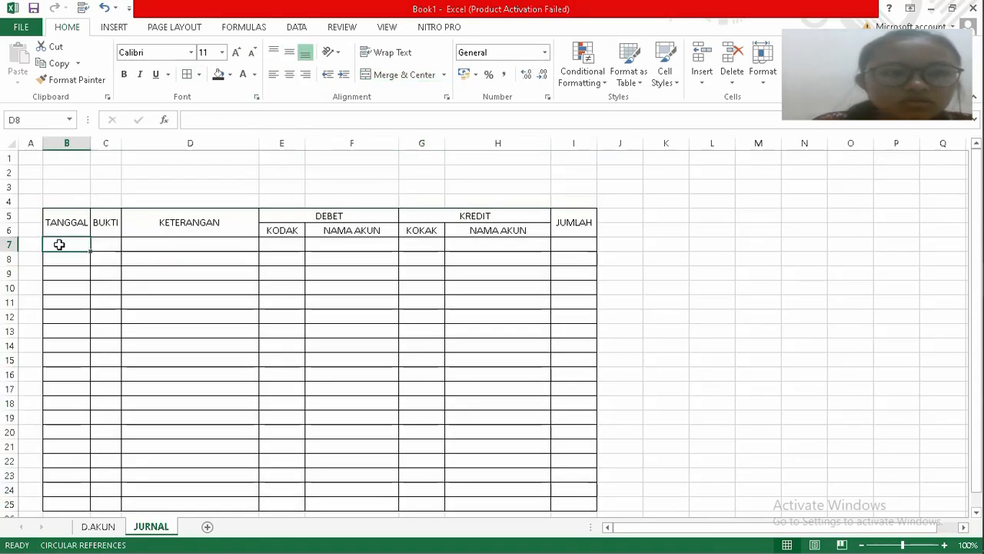
click(58, 143)
right_click(58, 143)
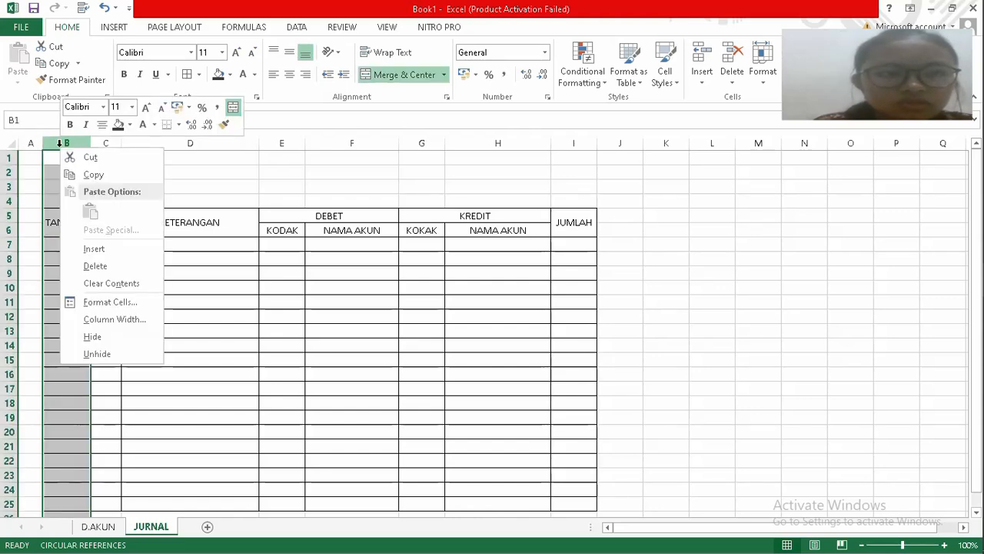
click(104, 306)
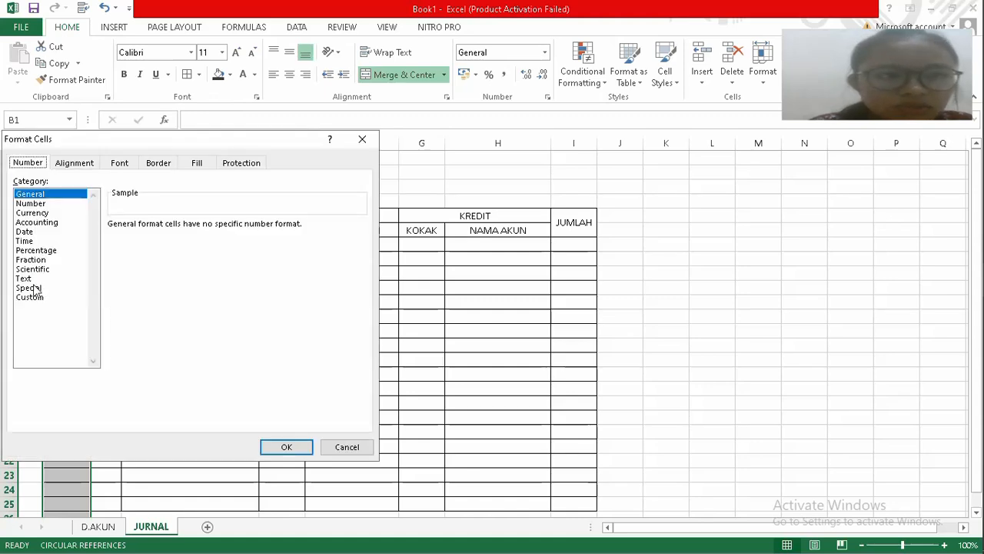
click(26, 233)
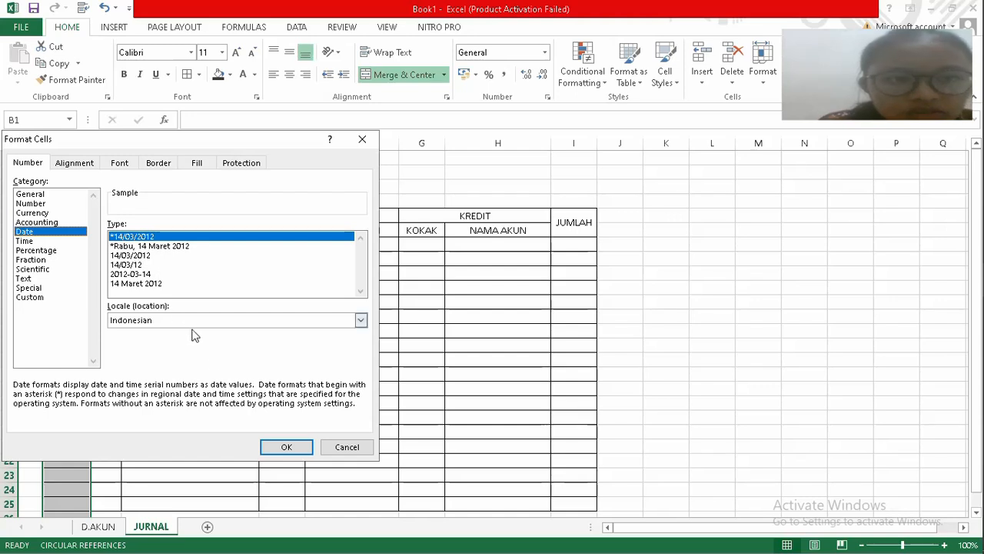
click(286, 446)
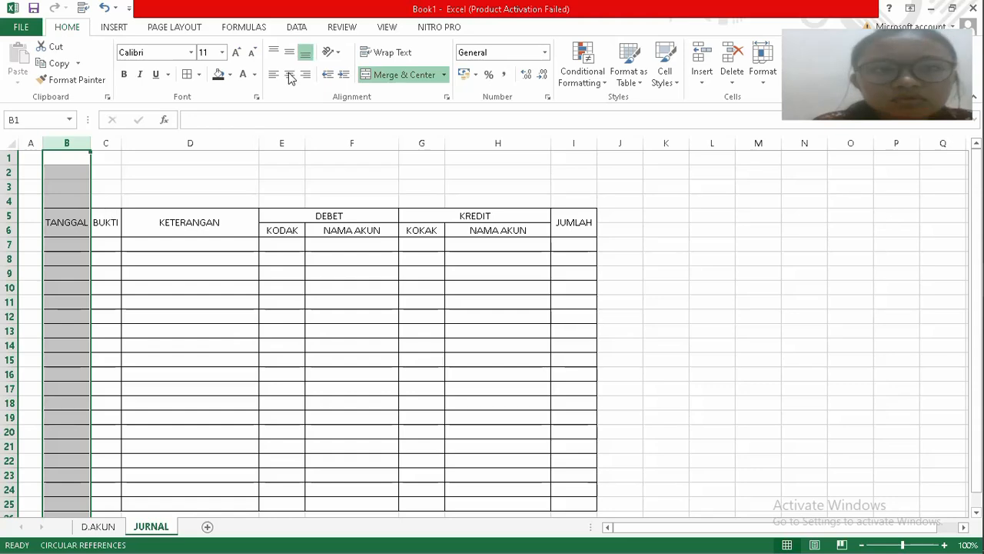
Center the TANGGAL and BUKTI columns, B and C, horizontally and align them to the vertical middle.
click(73, 142)
drag(73, 140, 106, 143)
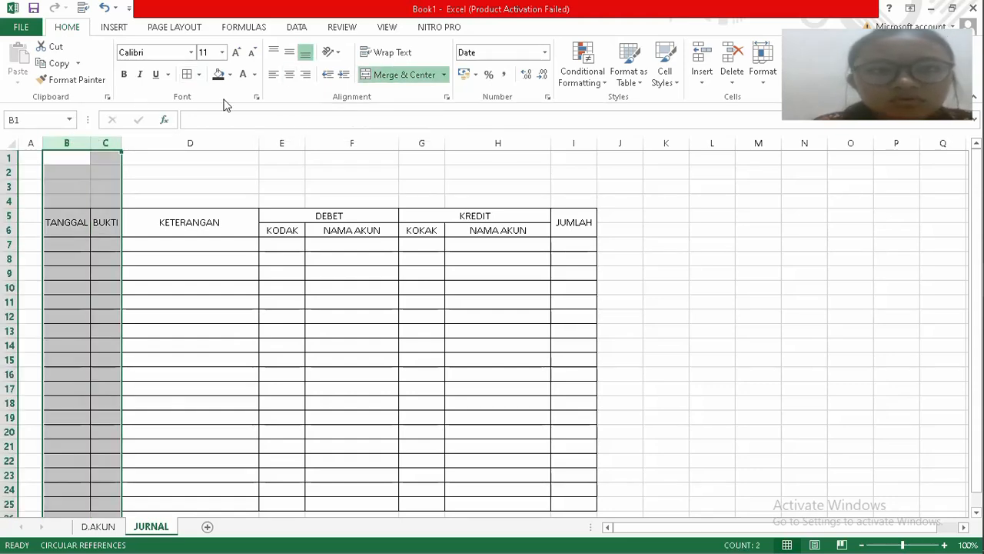
click(289, 78)
click(289, 51)
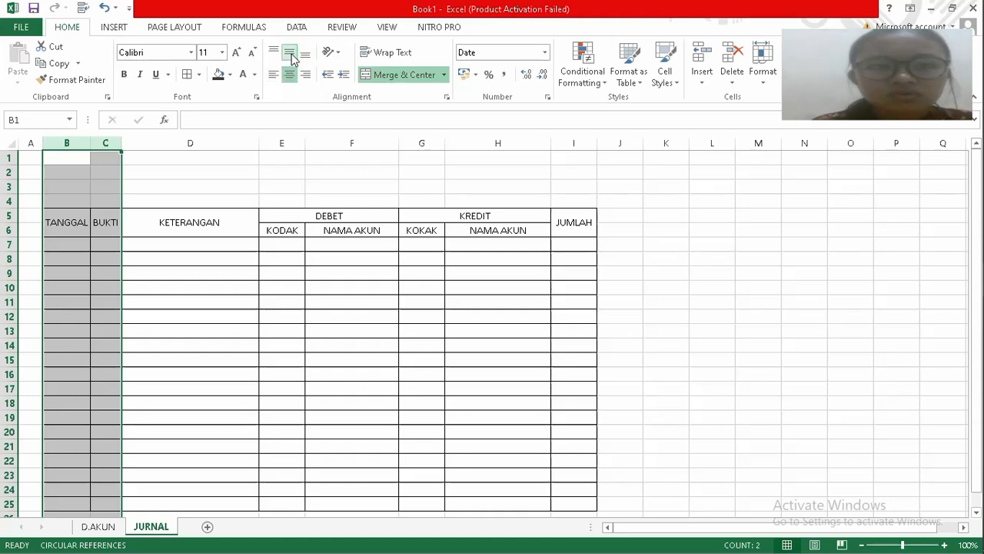
Center the KODAK column E and the KOKAK column G horizontally and align both to the vertical middle.
click(282, 142)
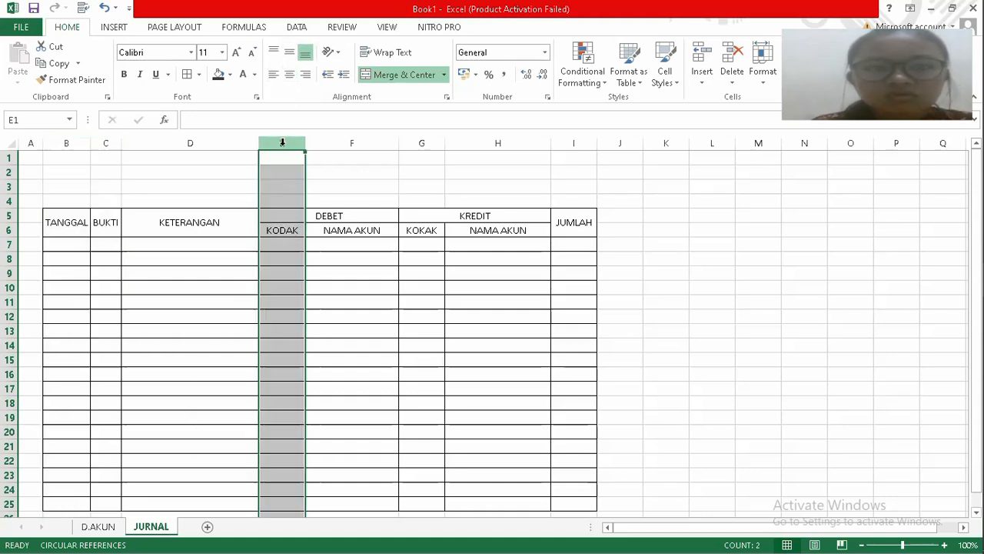
click(289, 74)
click(289, 53)
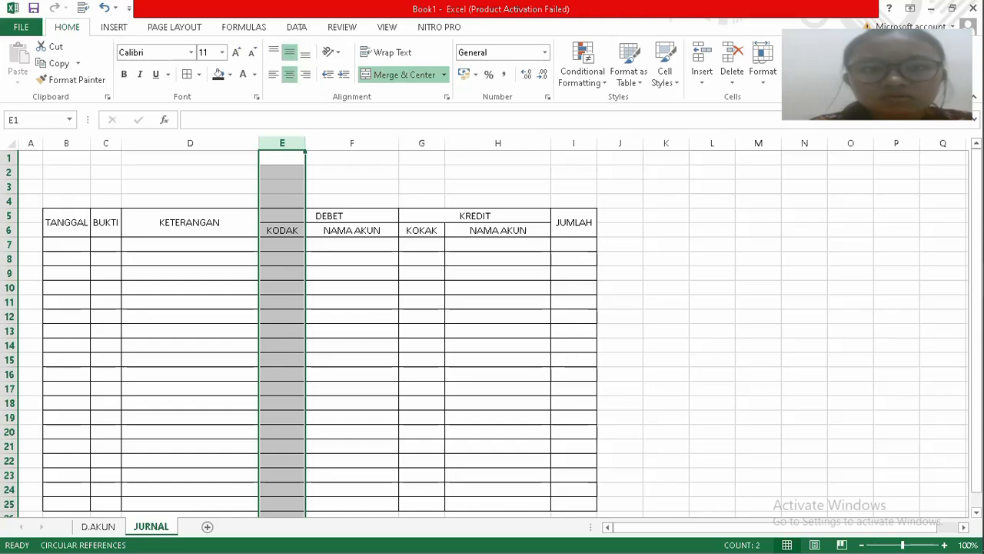
click(424, 143)
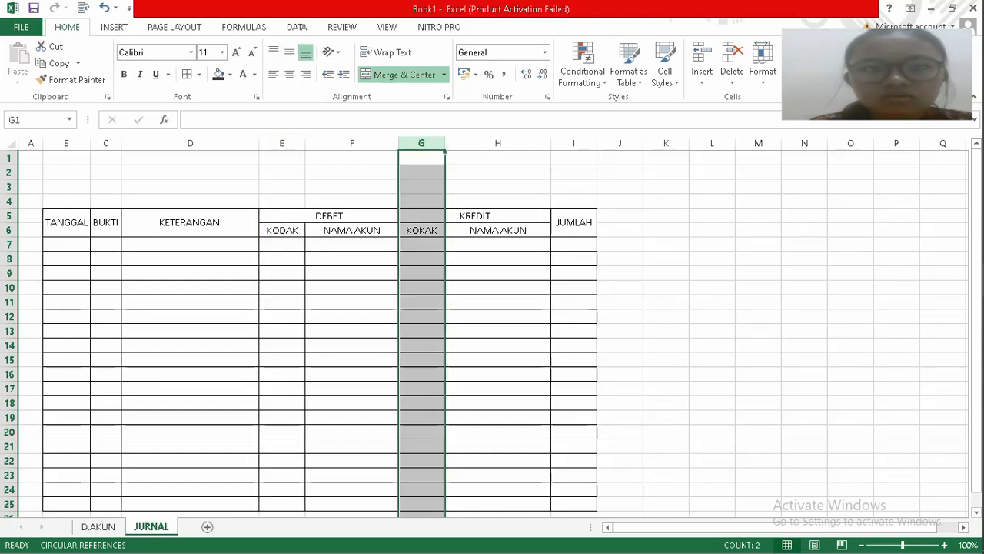
click(291, 76)
click(289, 52)
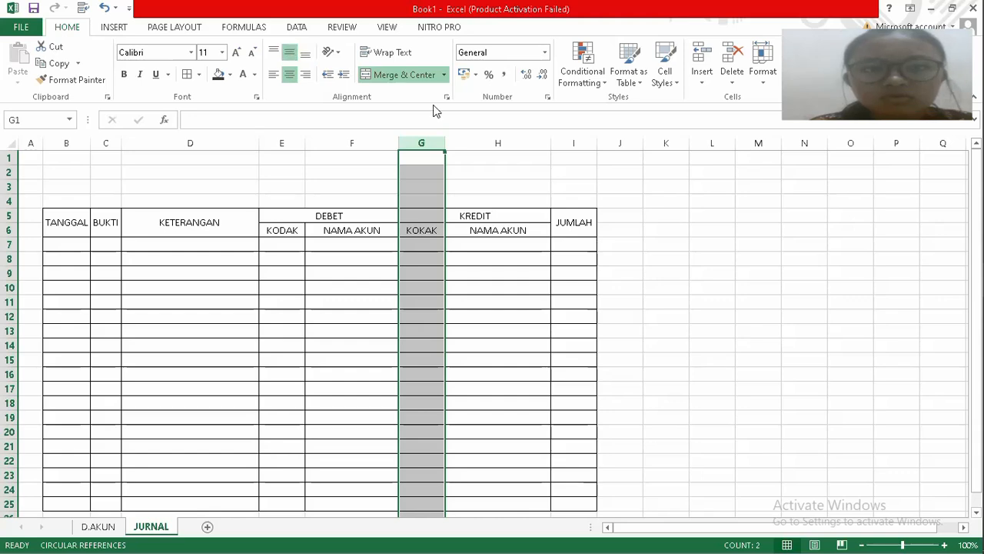
Center the JUMLAH column I horizontally and vertically, and give it the comma-style Accounting number format.
click(573, 140)
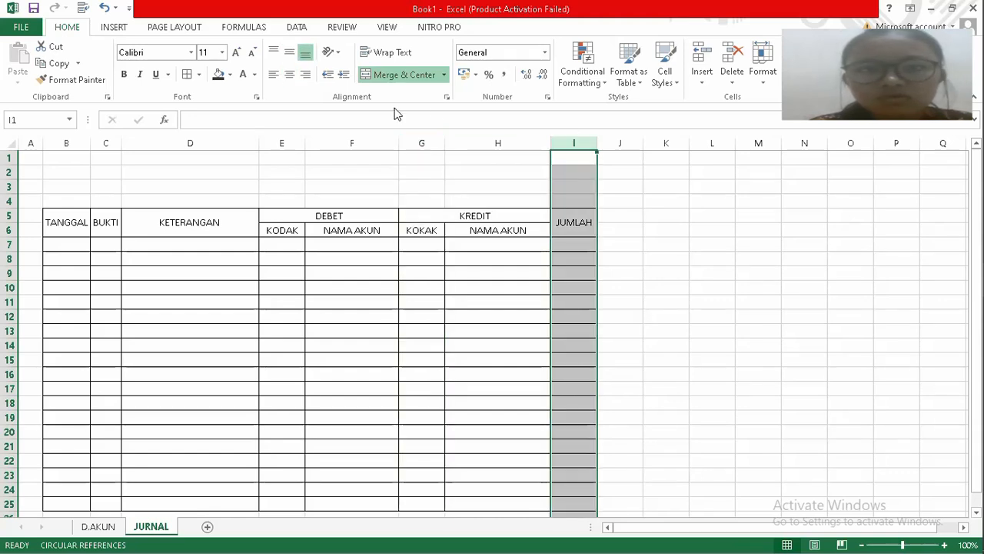
click(290, 74)
click(289, 52)
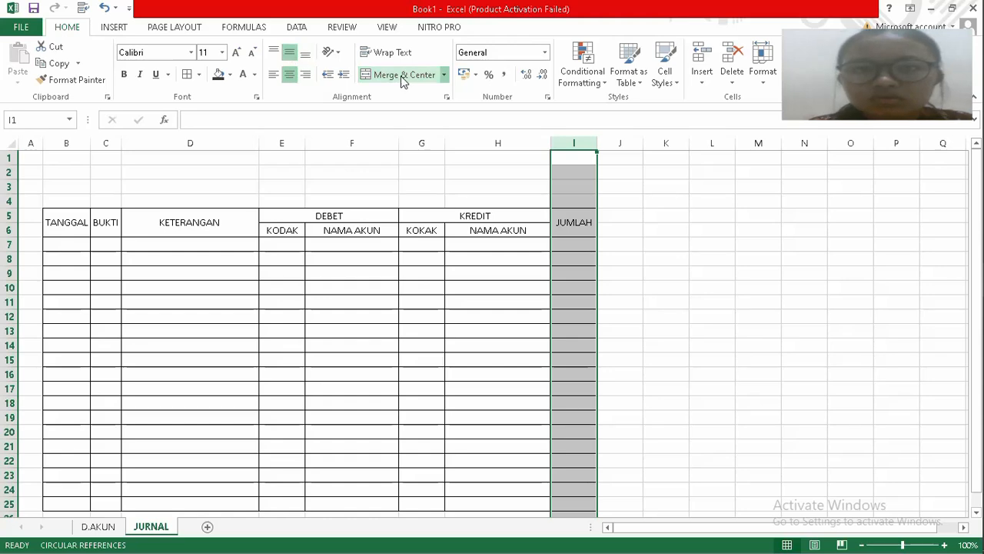
click(403, 74)
click(504, 76)
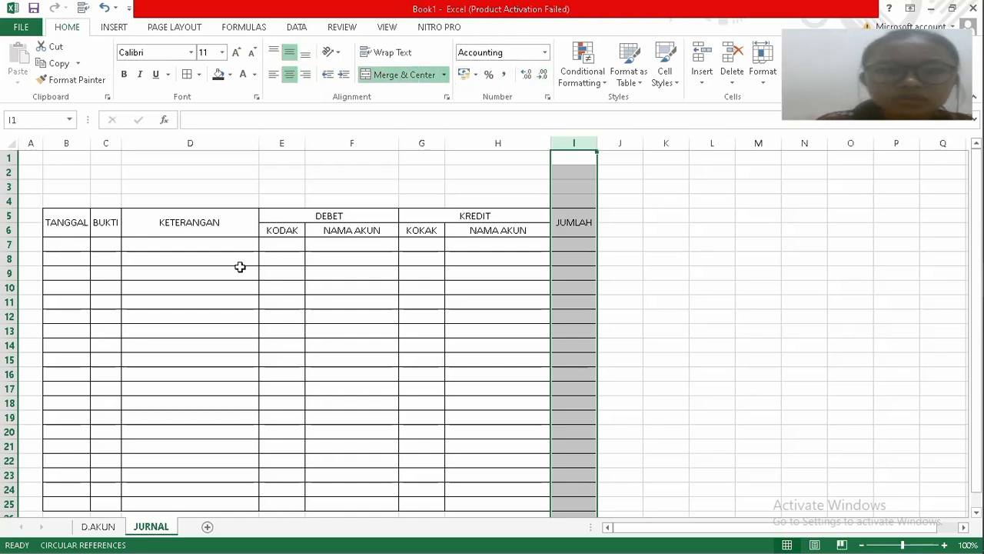
Select the first TANGGAL entry cell B7, then switch to File Explorer and open the UTS KASUS KOMPUTERISASI AKUNTANSI PDF.
click(78, 245)
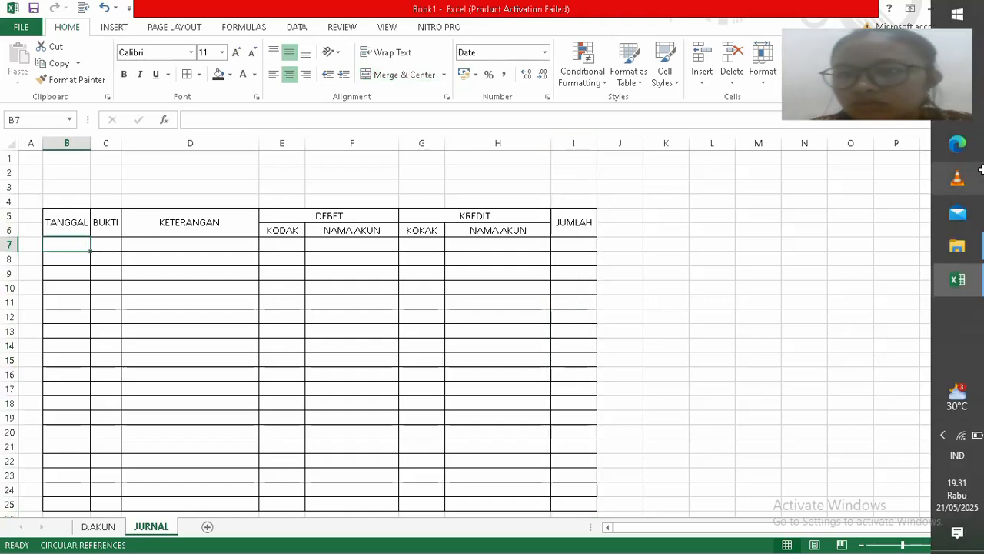
mouse_move(953, 251)
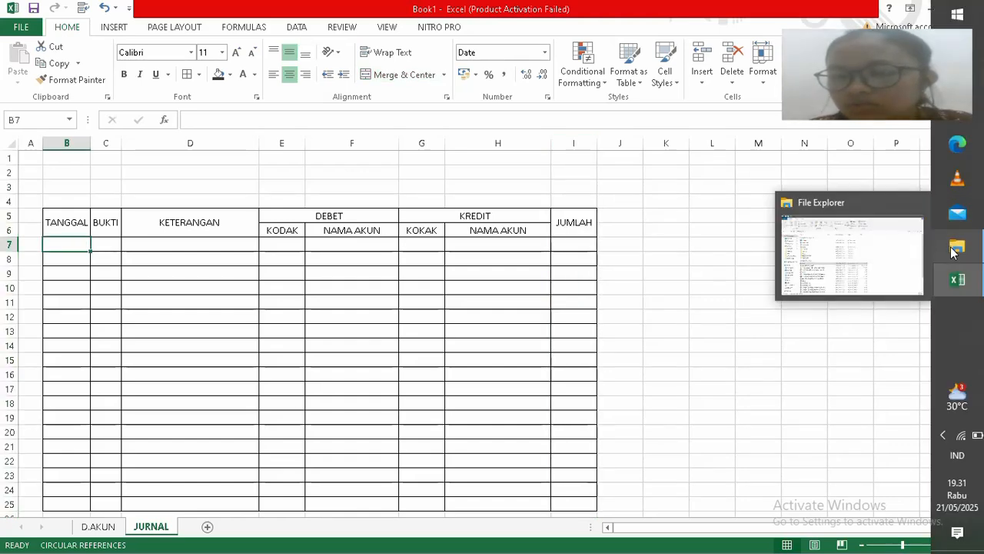
click(891, 260)
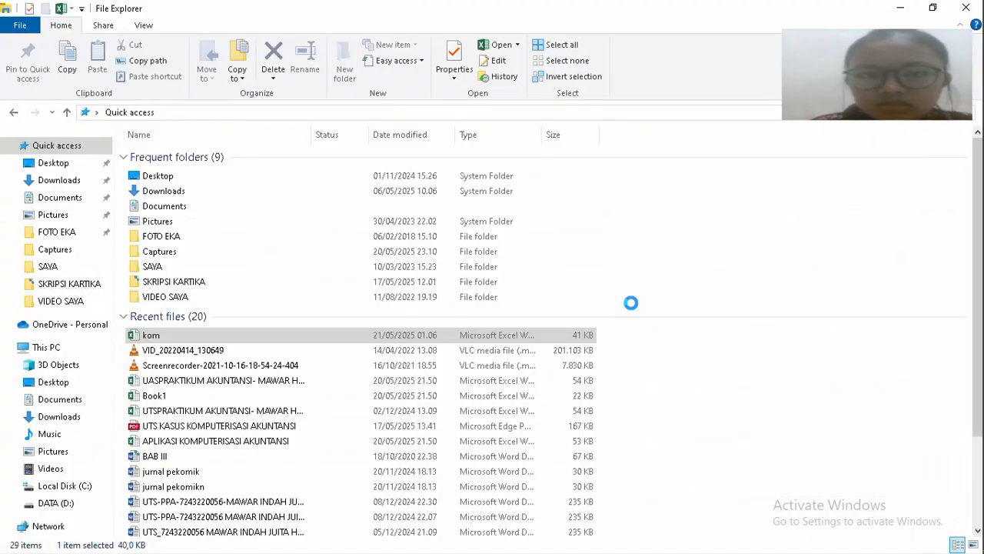
click(168, 427)
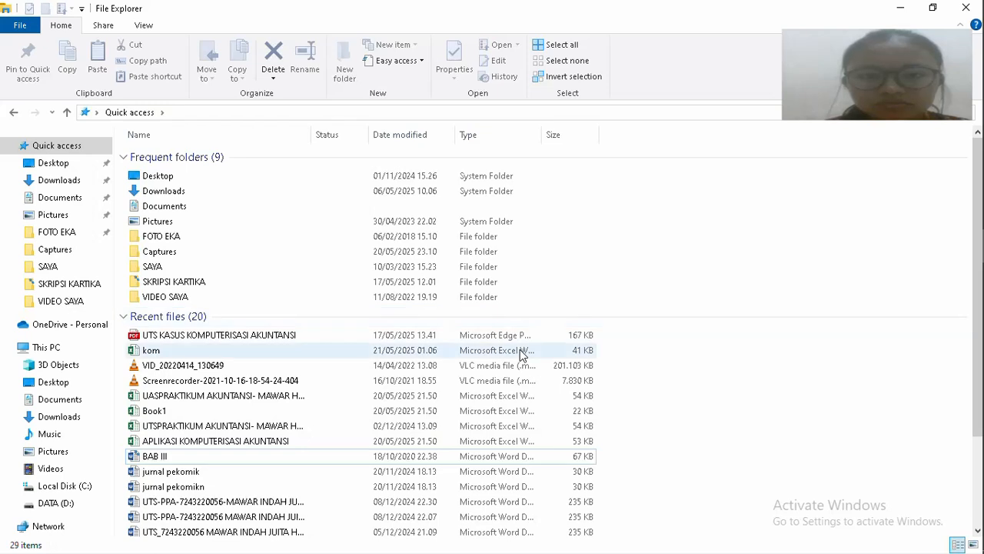
click(517, 341)
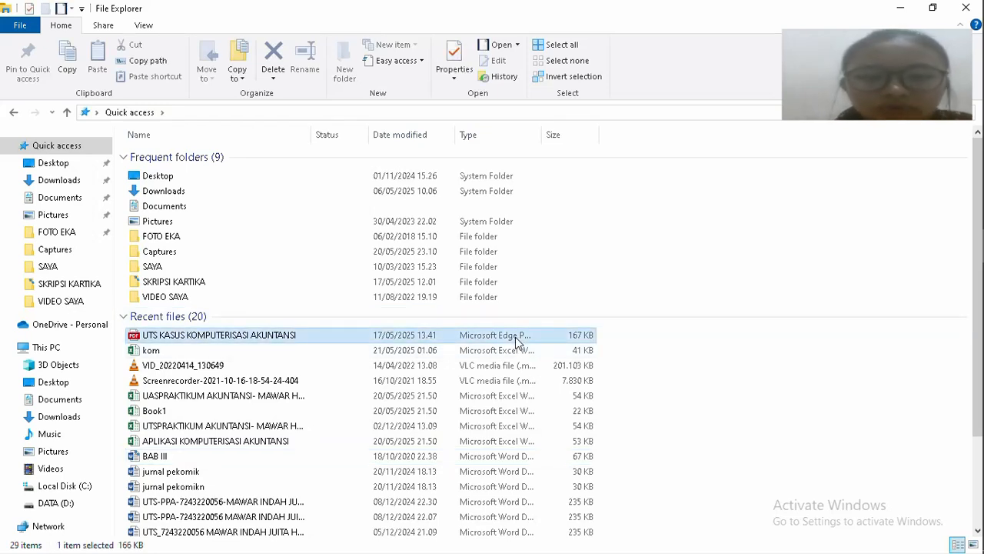
double_click(372, 341)
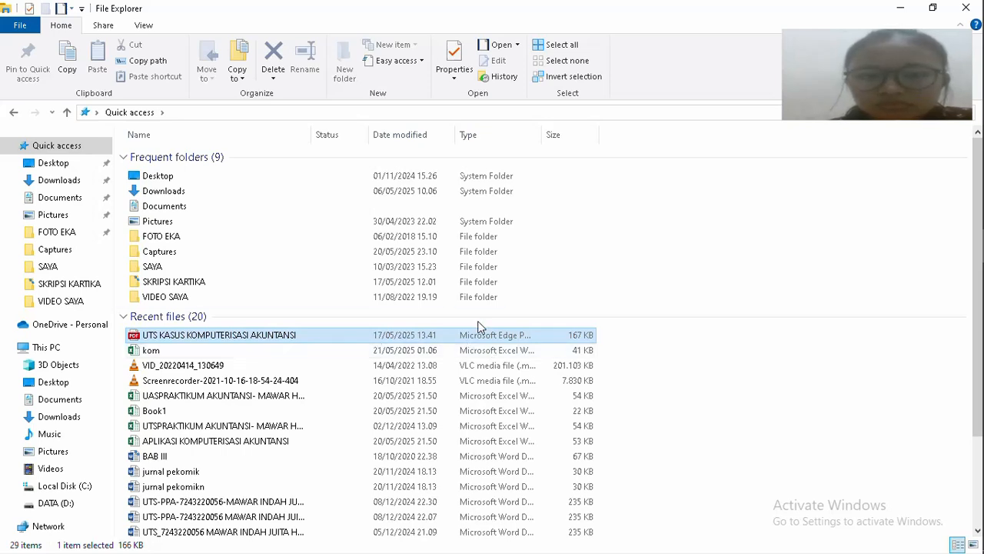
Open the Documents folder in File Explorer, and return to the JURNAL sheet of the Book1 workbook in Excel.
mouse_move(937, 160)
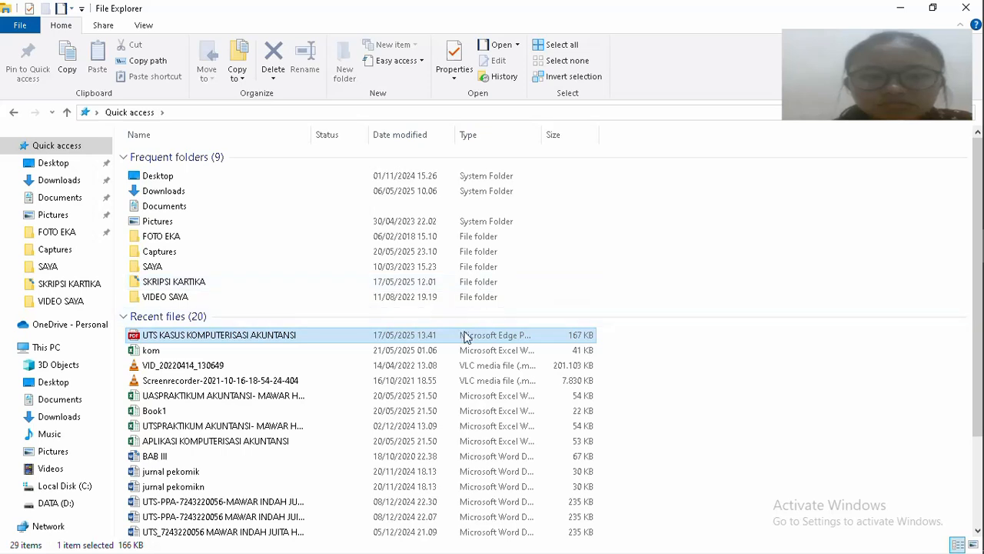
mouse_move(978, 185)
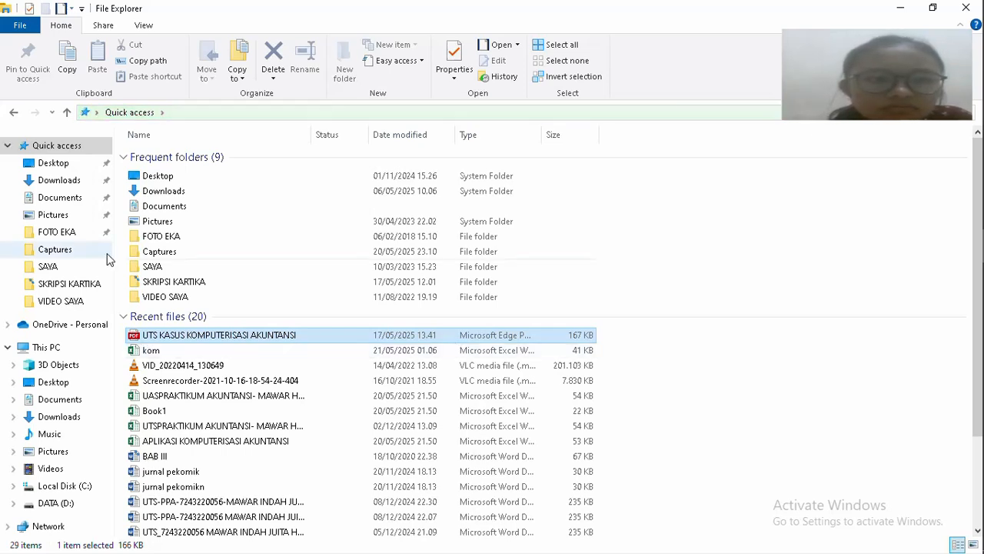
click(70, 197)
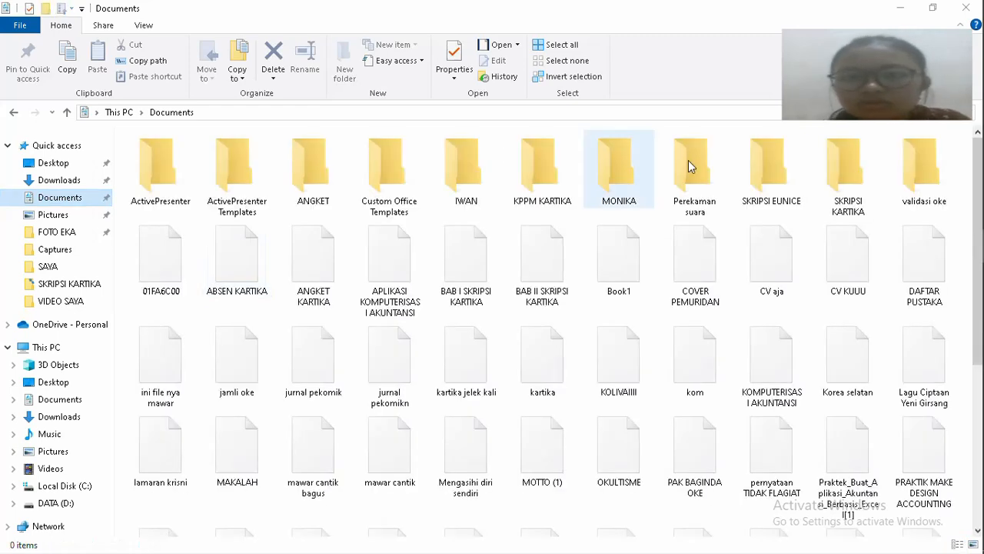
mouse_move(961, 179)
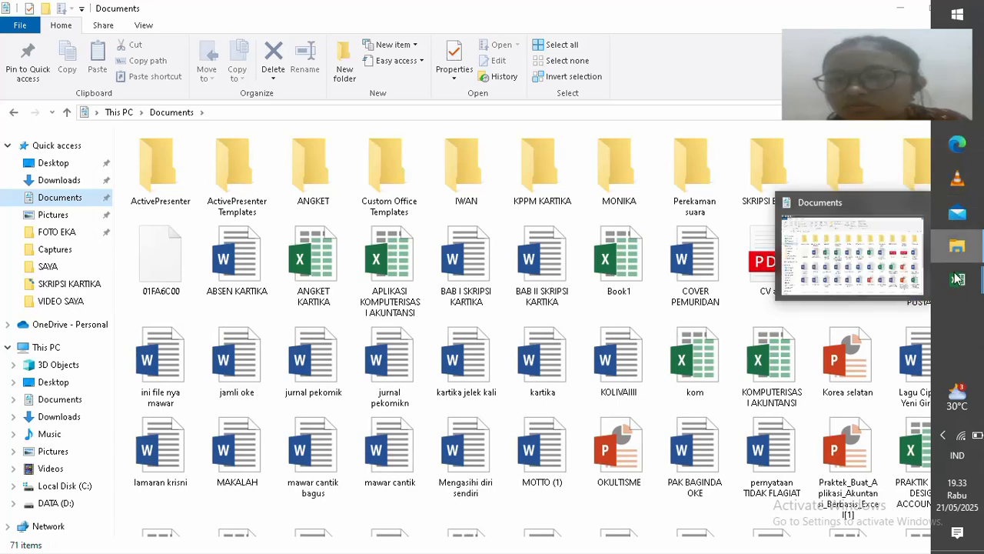
mouse_move(957, 280)
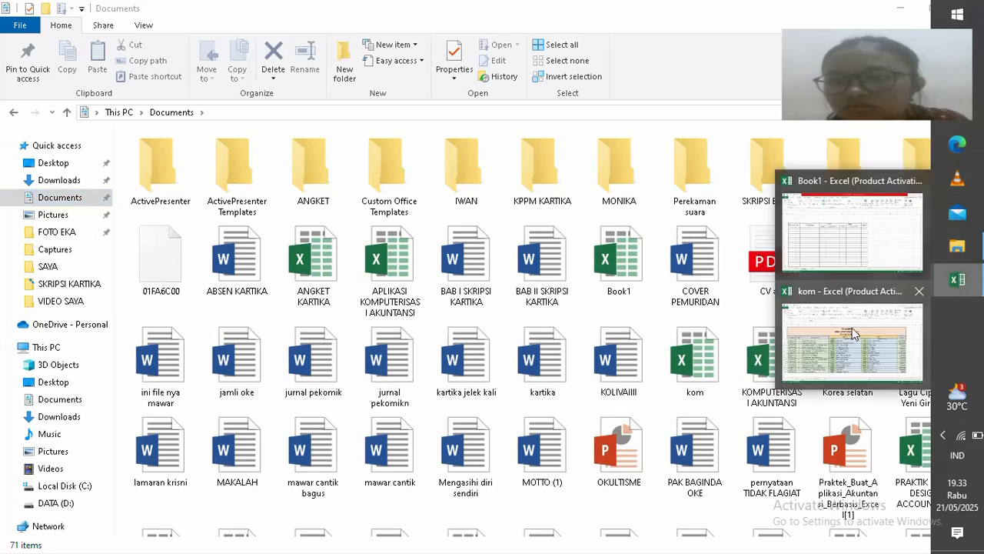
click(862, 248)
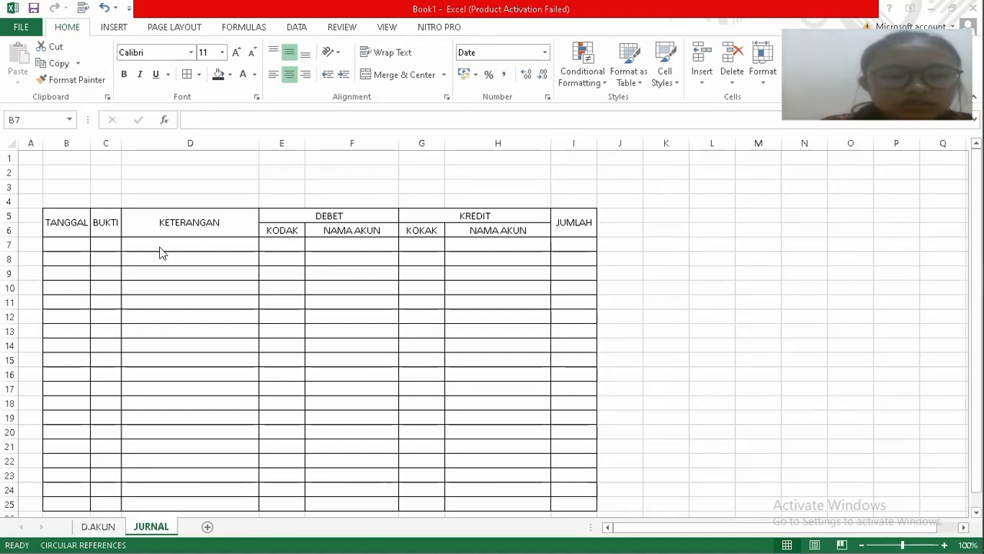
Try drafting the account-name lookup =VLOOKUP(E7;no_akun;2;0) in the first debit NAMA AKUN cell, F7.
click(254, 241)
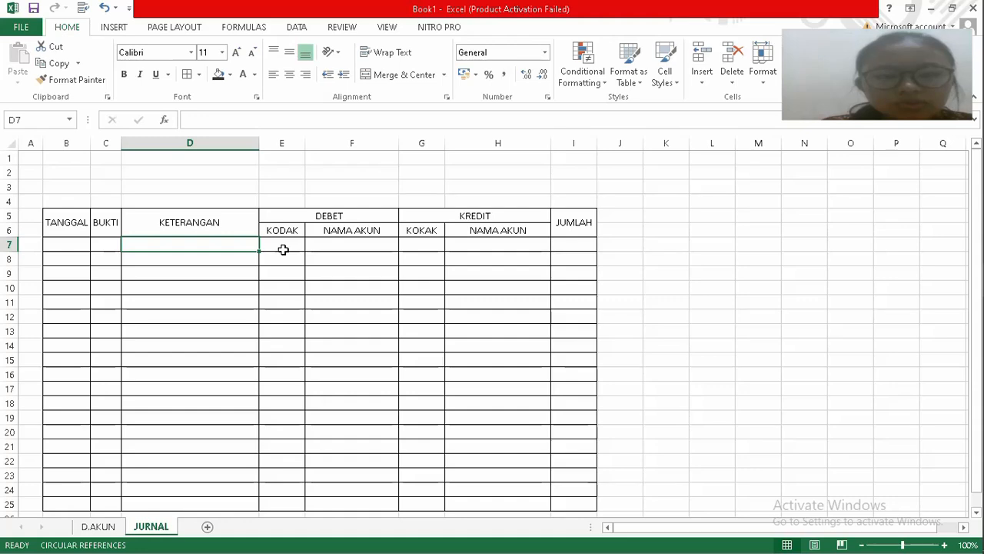
click(286, 247)
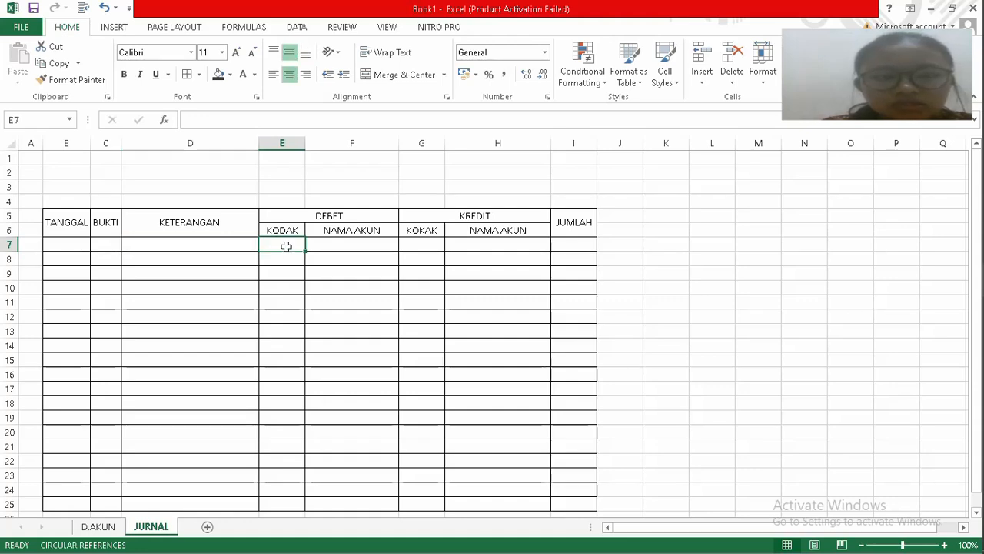
click(335, 250)
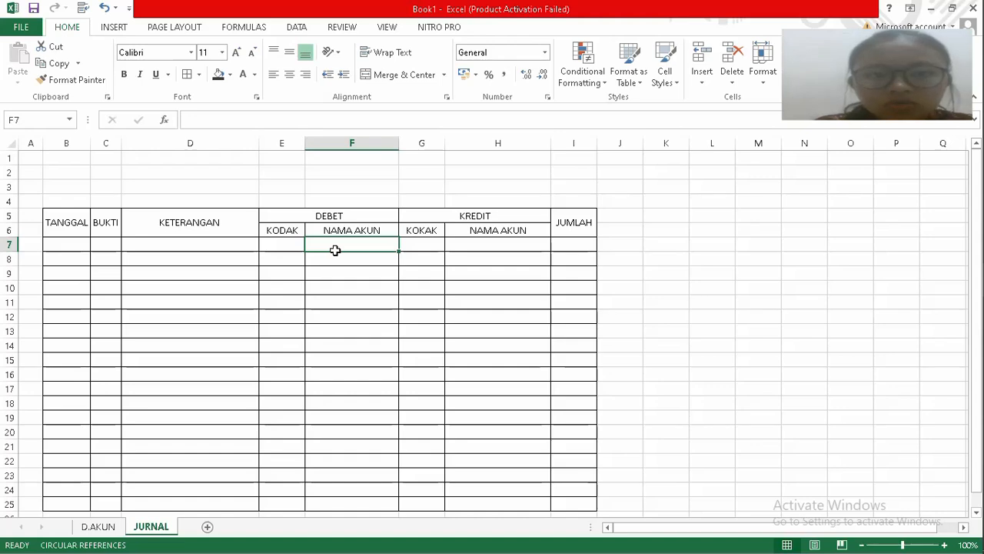
text(=)
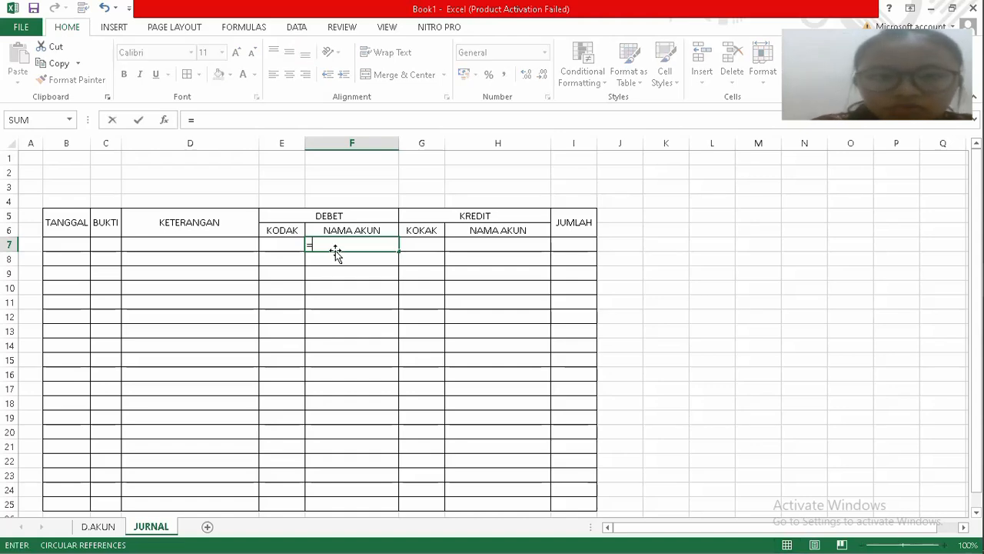
text(VL)
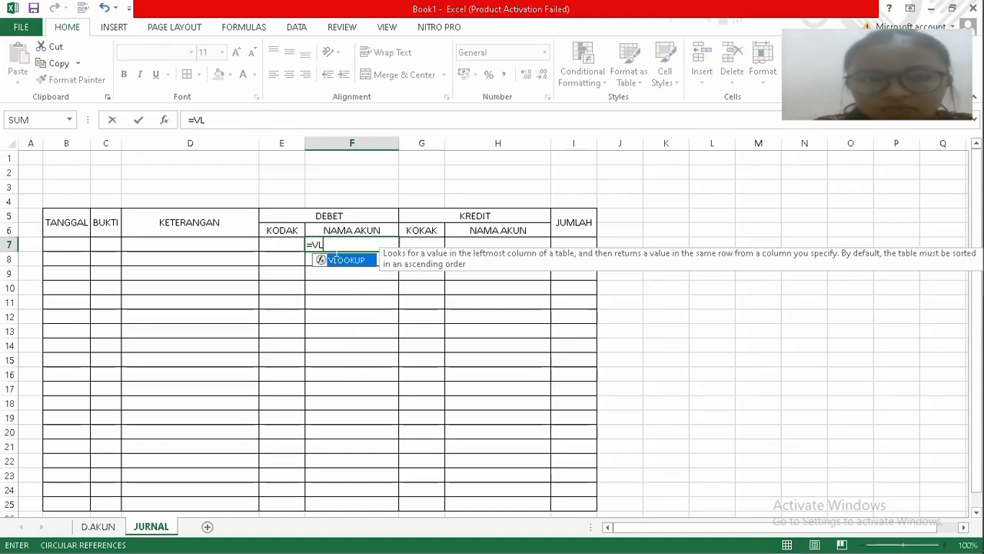
text(O)
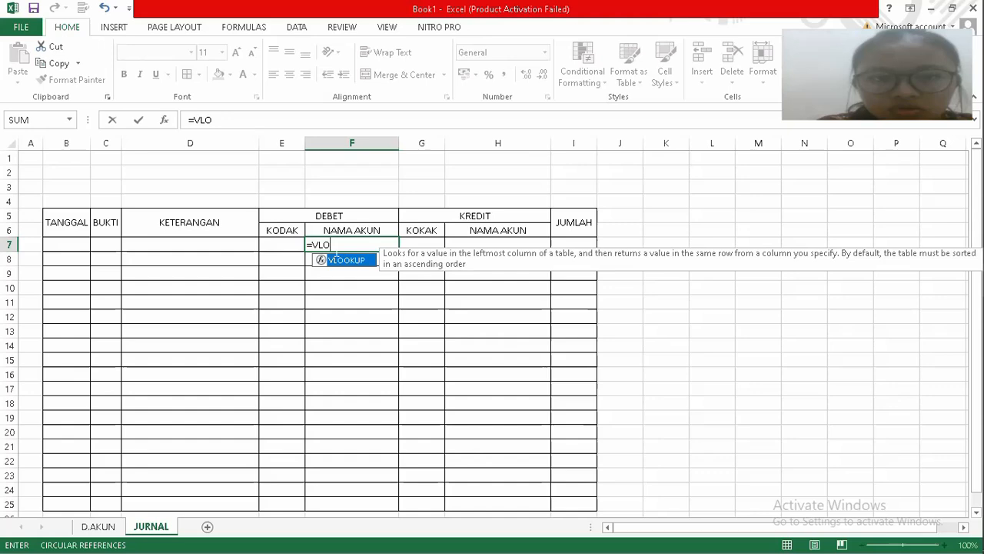
double_click(347, 264)
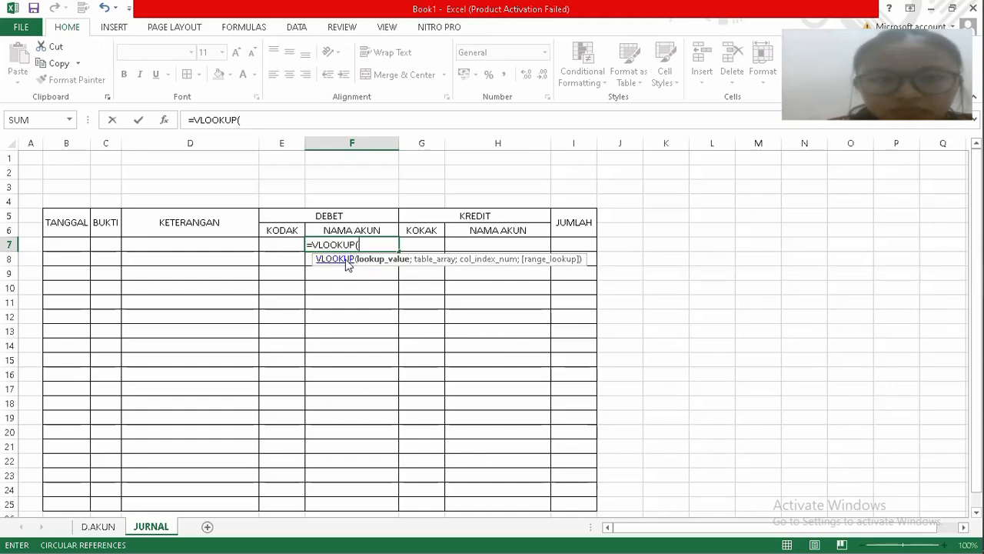
click(295, 248)
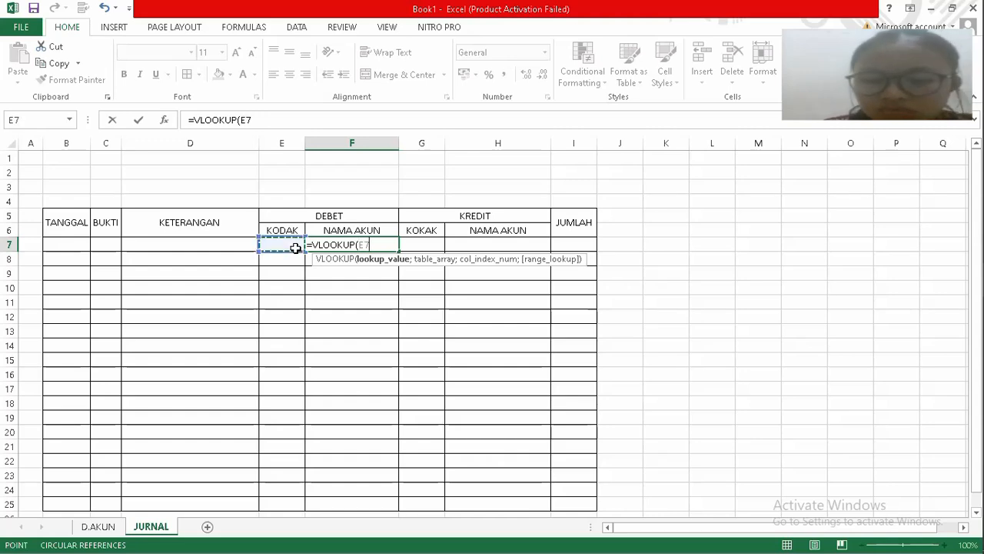
text(;)
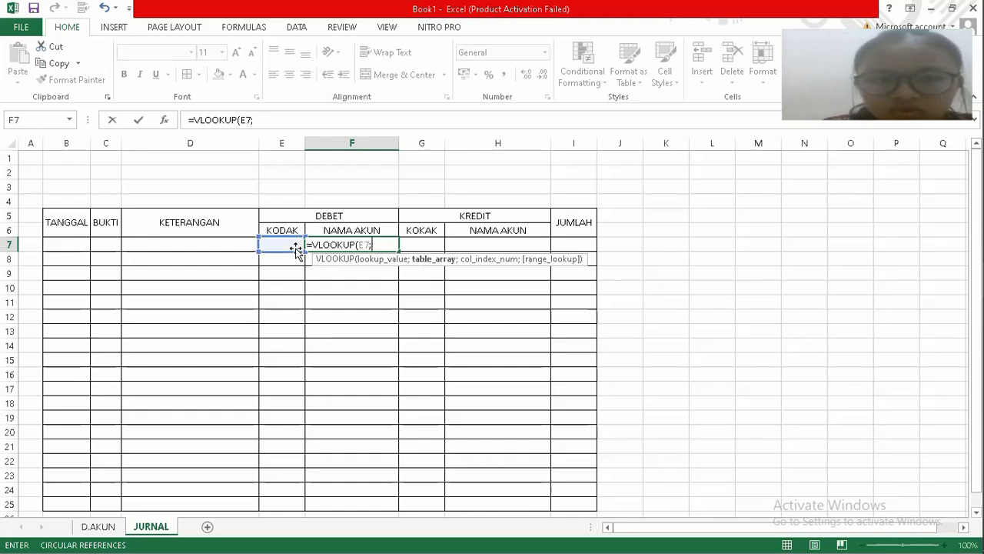
text(NO)
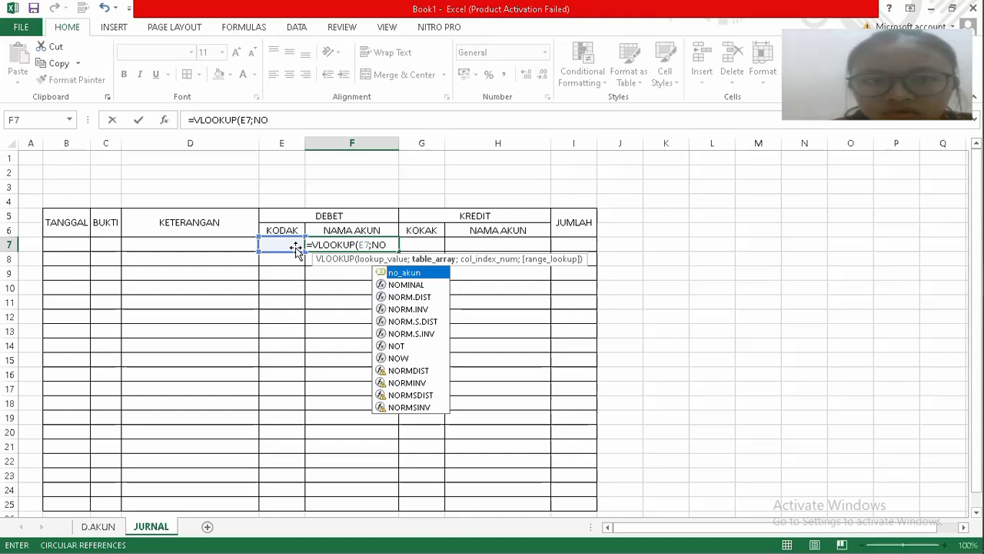
double_click(398, 273)
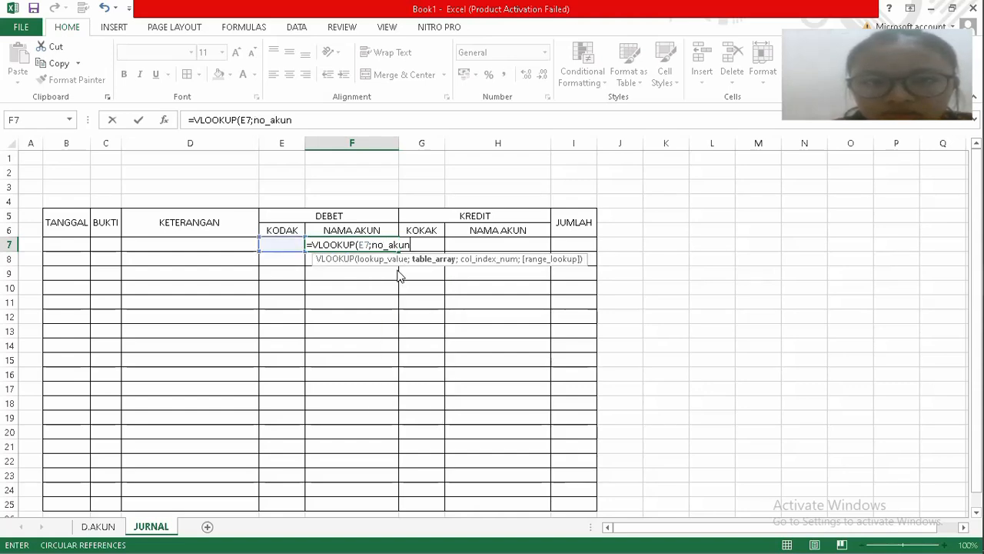
text(;)
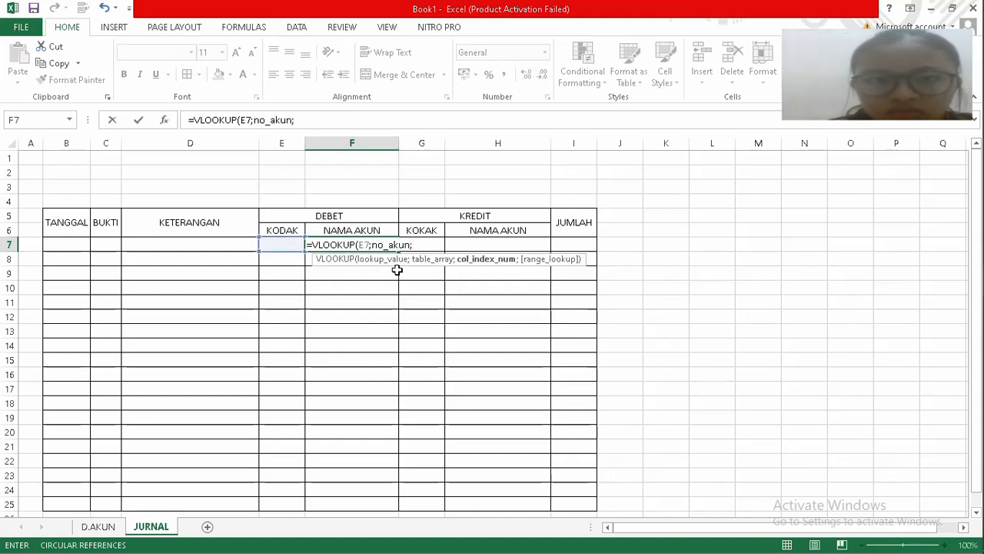
key(BackSpace)
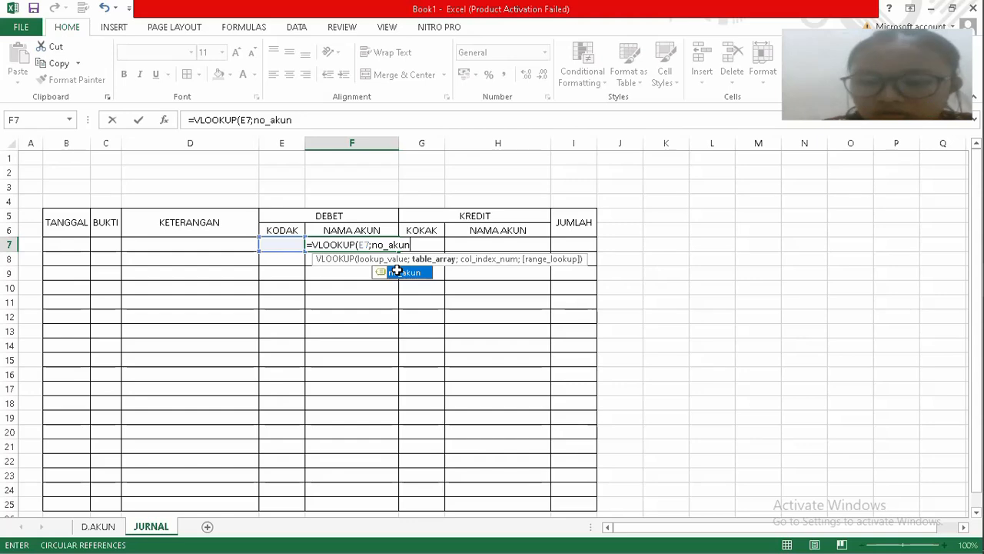
text(;)
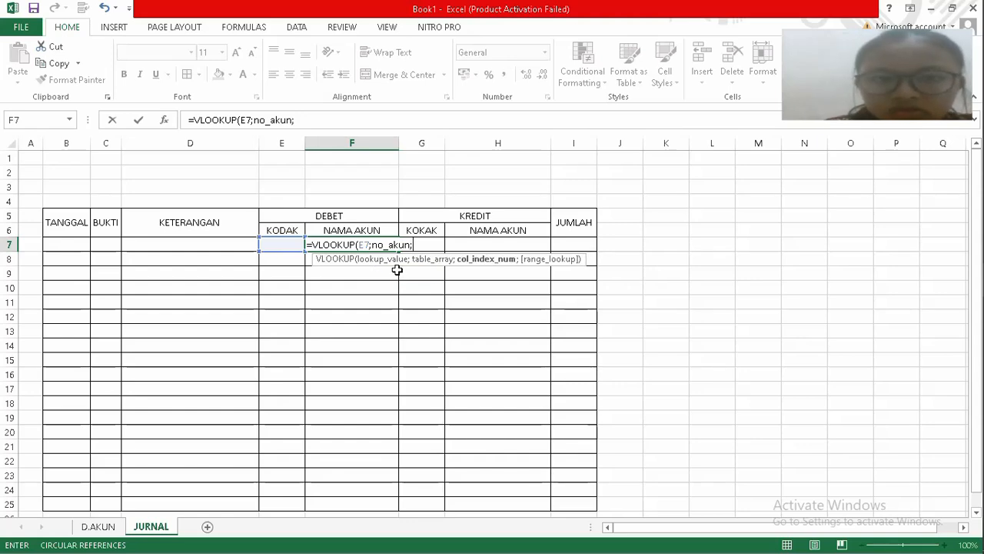
text(2;)
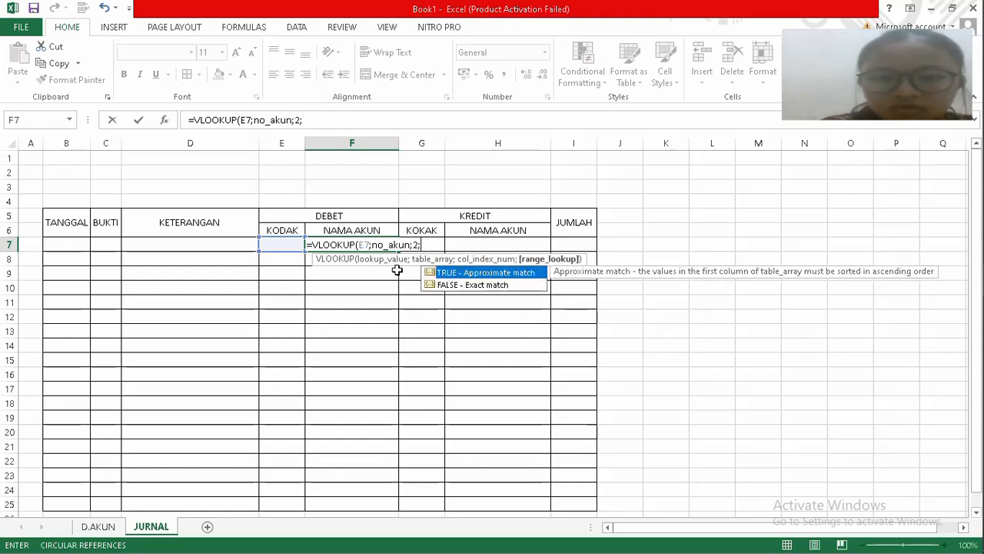
text(0))
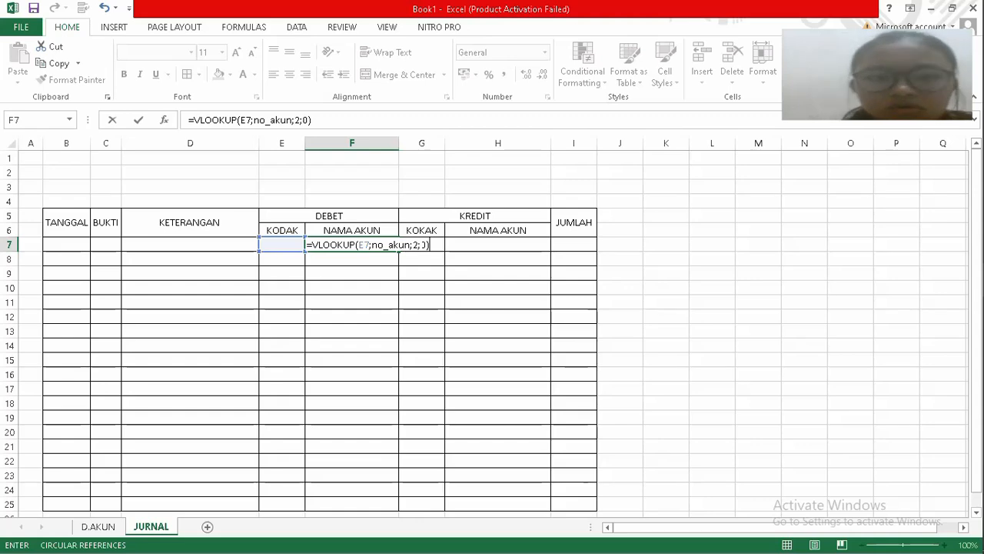
Erase the whole uncommitted VLOOKUP formula from the debit NAMA AKUN cell F7.
key(BackSpace)
key(BackSpace)
key(BackSpace)
key(BackSpace)
key(BackSpace)
key(BackSpace)
key(BackSpace)
key(BackSpace)
key(BackSpace)
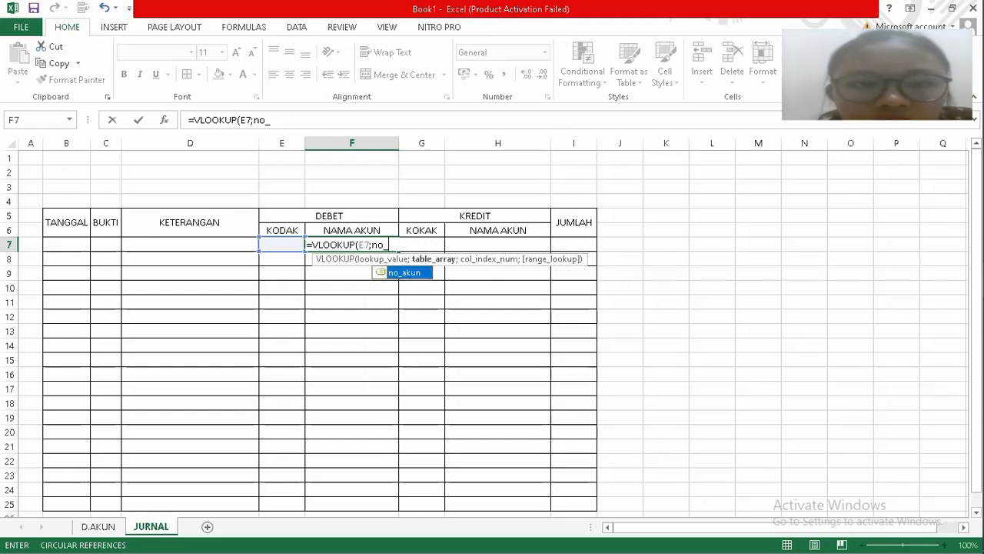
key(BackSpace)
key(BackSpace)
key(BackSpace)
key(BackSpace)
key(BackSpace)
key(BackSpace)
key(BackSpace)
key(BackSpace)
key(BackSpace)
key(BackSpace)
key(BackSpace)
key(BackSpace)
key(BackSpace)
key(BackSpace)
key(BackSpace)
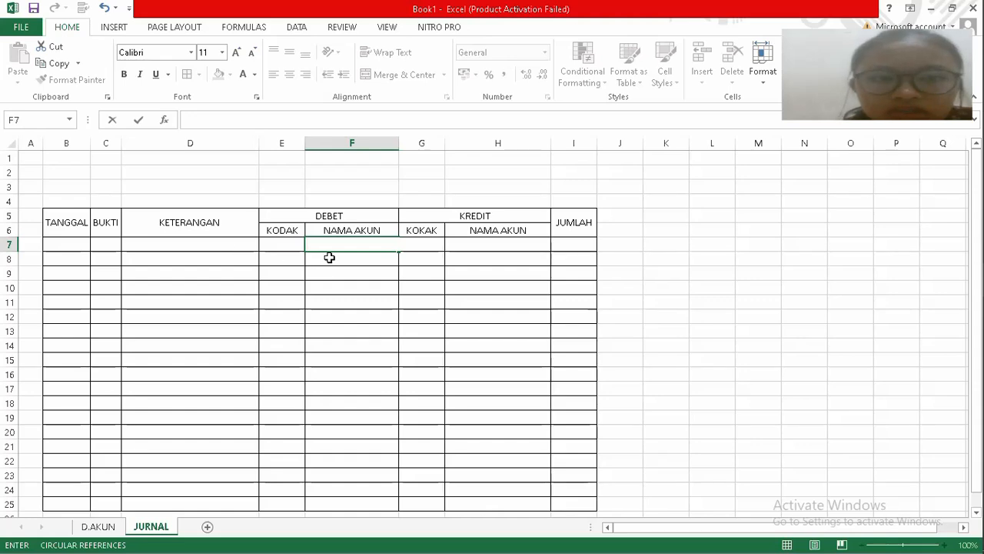
Draft =VLOOKUP(E7;no_akun;2;0) again in F7, looking up the debit KODAK code in the no_akun range.
text(=)
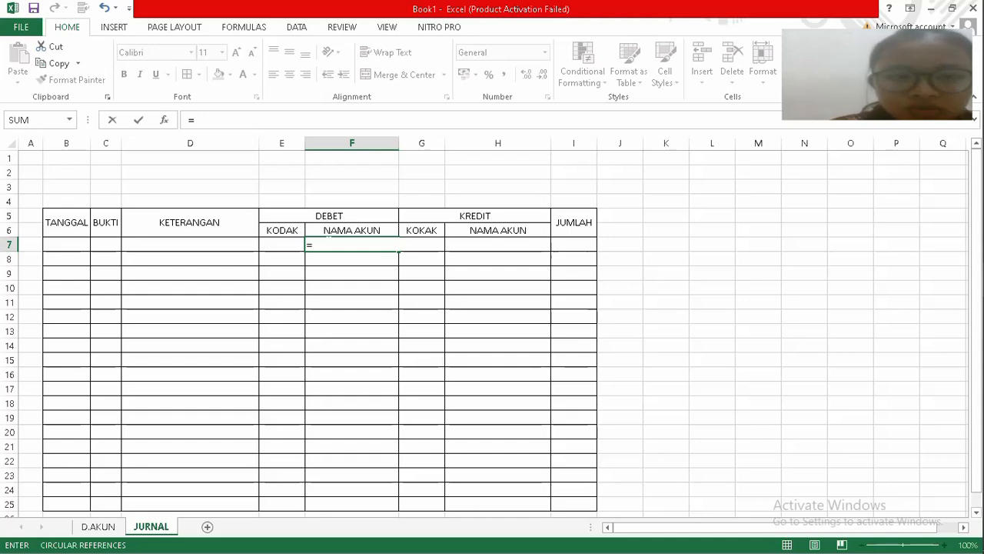
text(VLOOK)
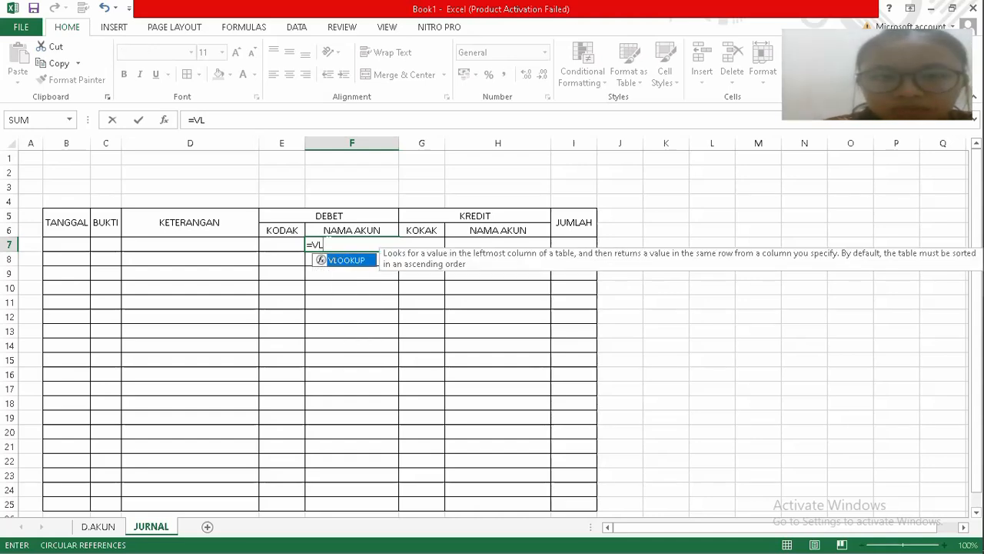
double_click(340, 260)
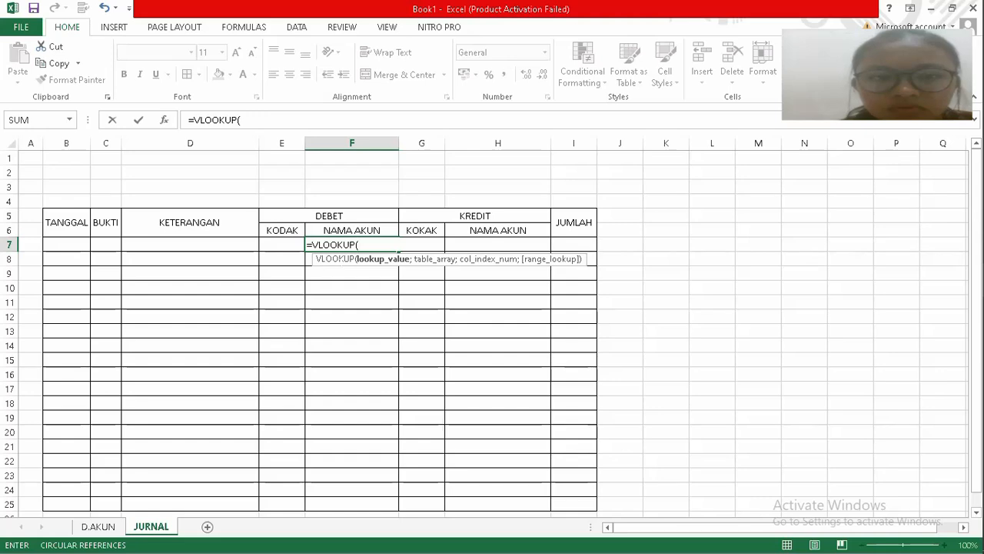
click(292, 245)
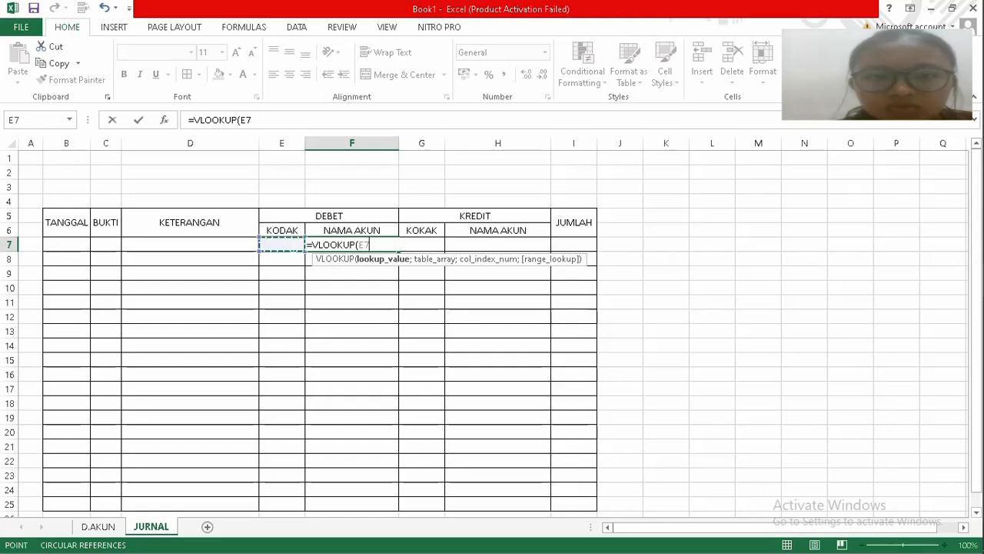
text(;)
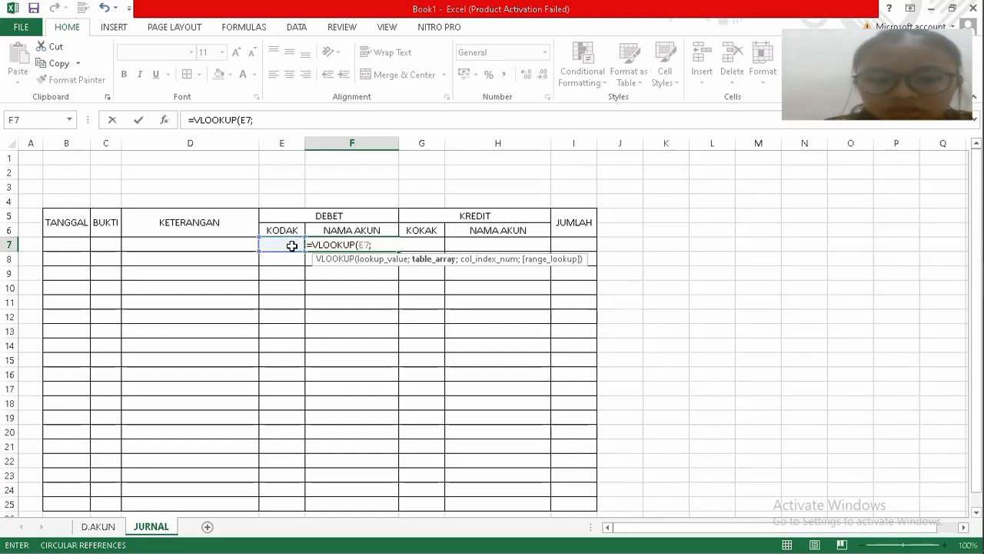
text(NO)
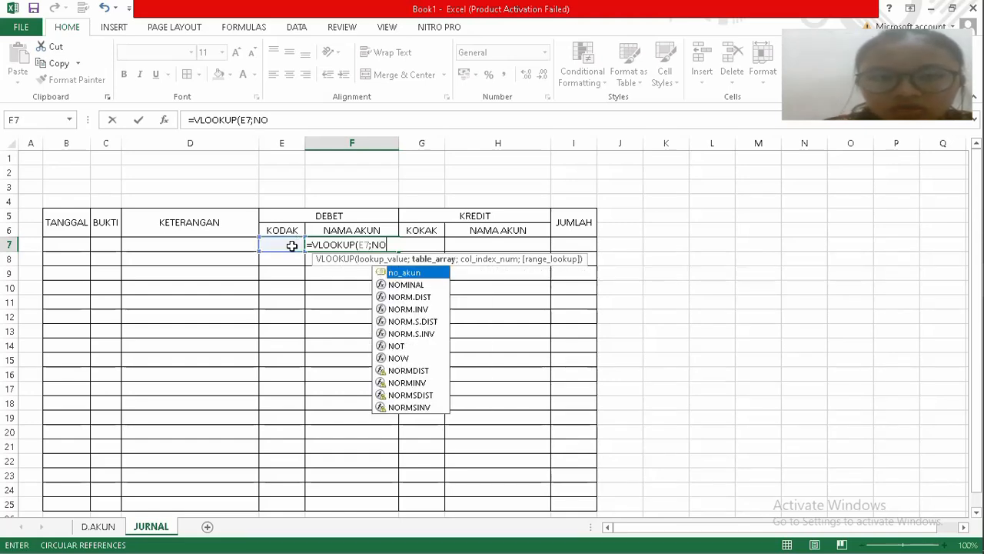
double_click(392, 273)
text(;)
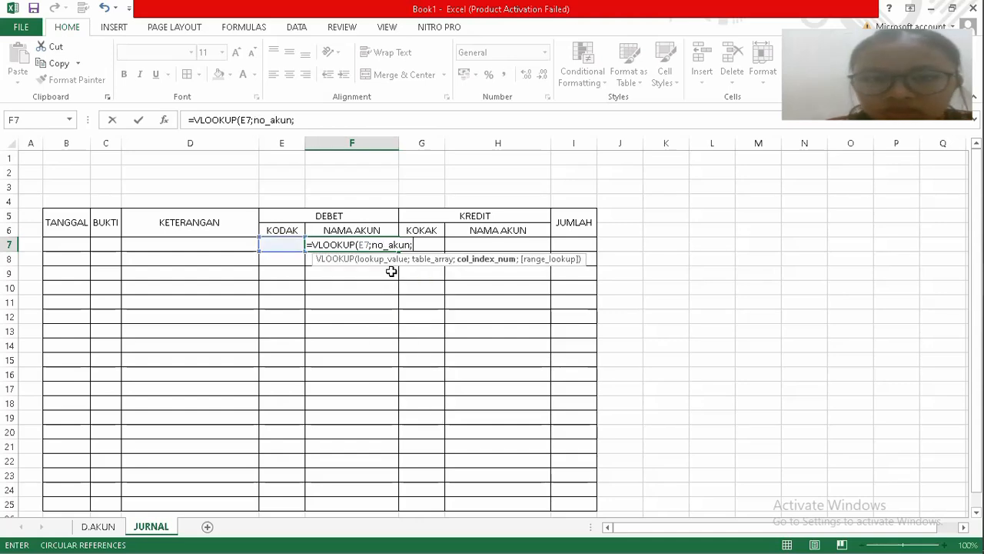
text(2;)
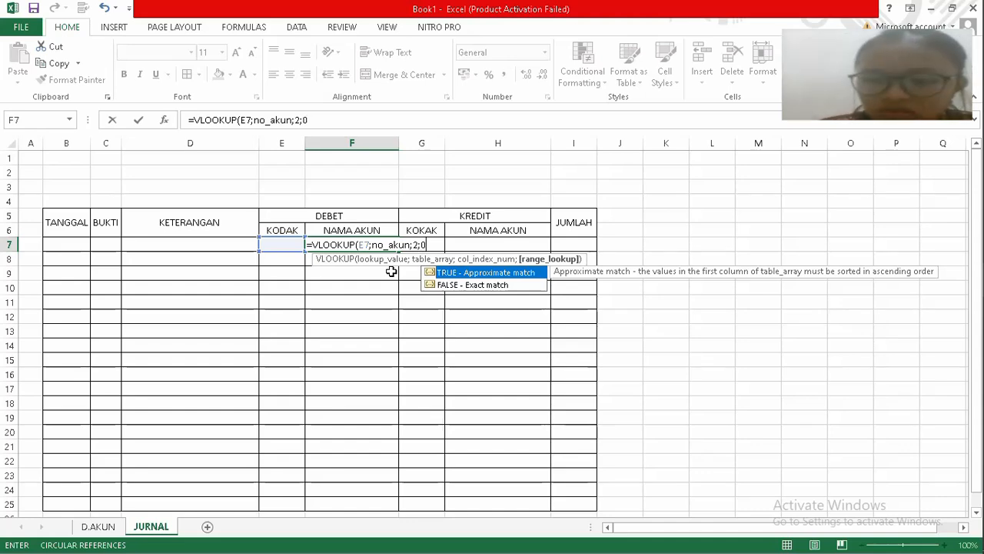
text(0))
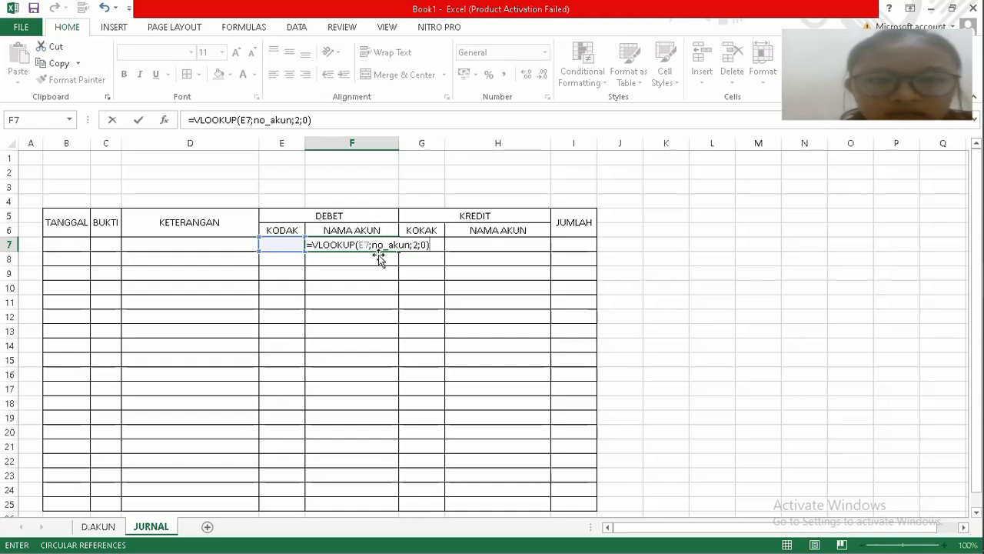
Erase the redrafted, uncommitted VLOOKUP formula from cell F7 so the cell is empty again.
key(BackSpace)
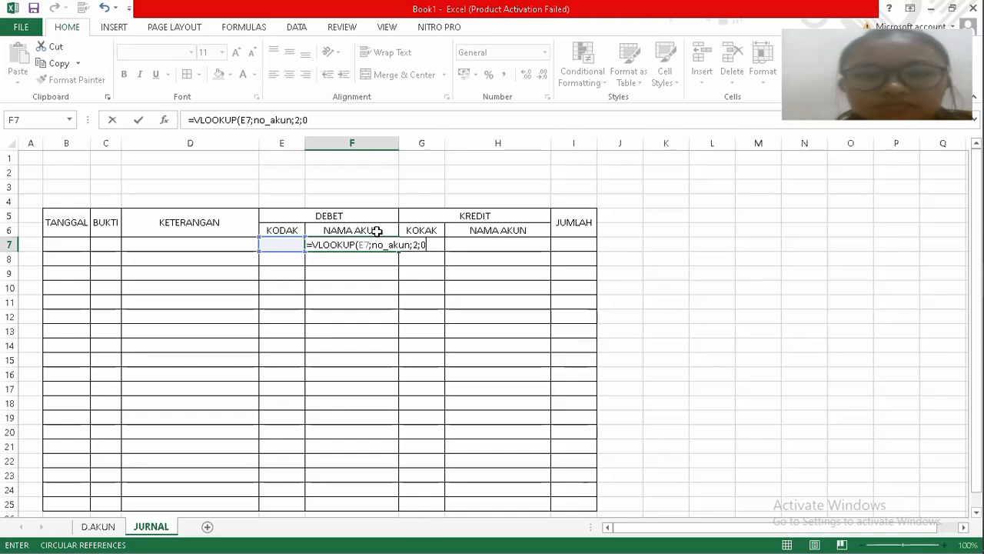
key(BackSpace)
key(BackSpace)
key(BackSpace)
key(BackSpace)
key(BackSpace)
key(BackSpace)
key(BackSpace)
key(BackSpace)
key(BackSpace)
key(BackSpace)
key(BackSpace)
key(BackSpace)
key(BackSpace)
key(BackSpace)
key(BackSpace)
key(BackSpace)
key(BackSpace)
key(BackSpace)
key(BackSpace)
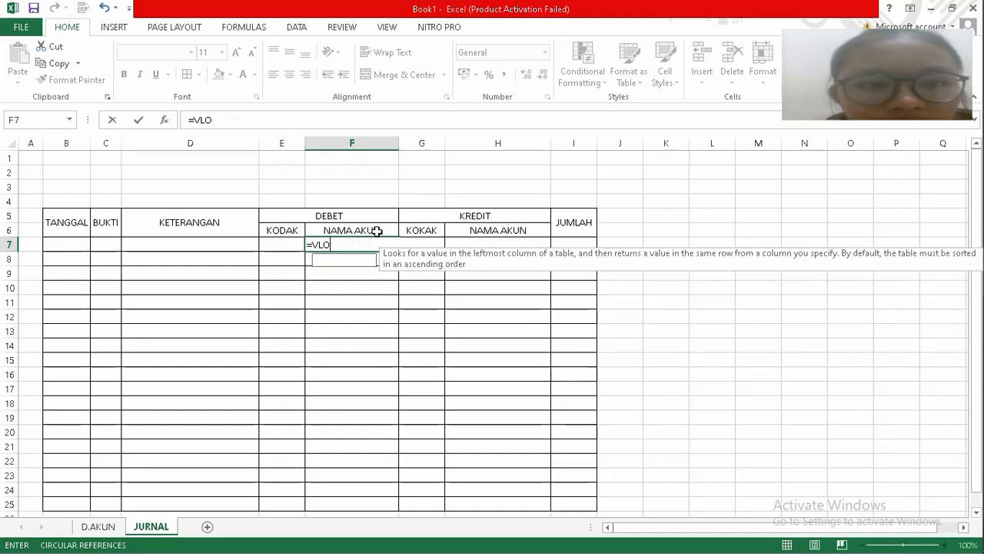
key(BackSpace)
key(BackSpace)
key(BackSpace)
key(BackSpace)
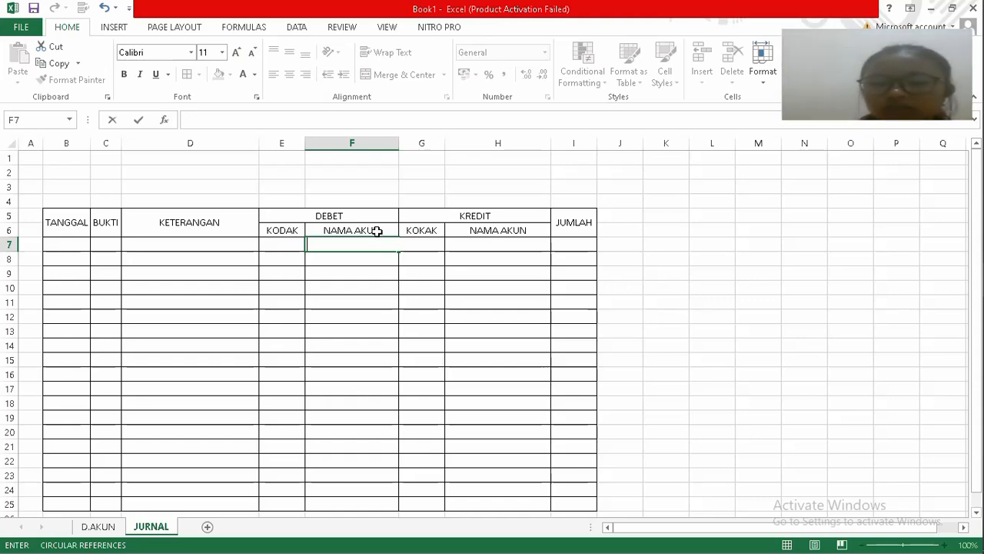
Enter =VLOOKUP(E7;no_akun;2;0) in the first debit NAMA AKUN cell, F7, to look up the debit KODAK code.
text(=)
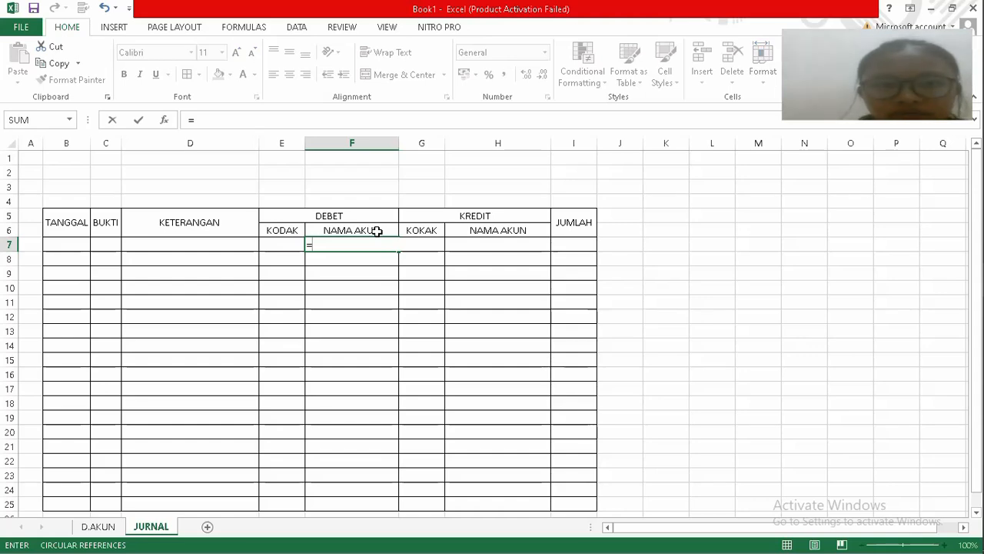
text(VLOOK)
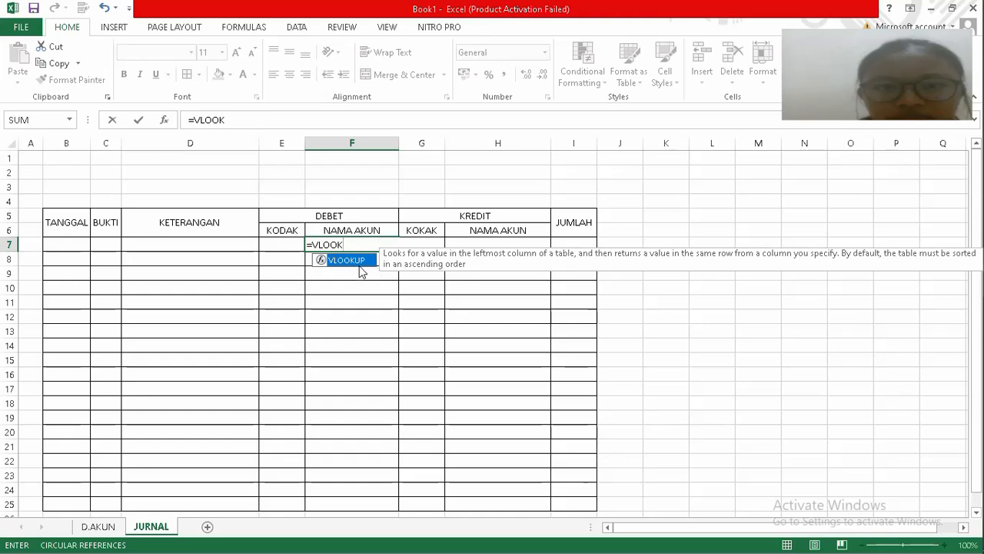
double_click(364, 266)
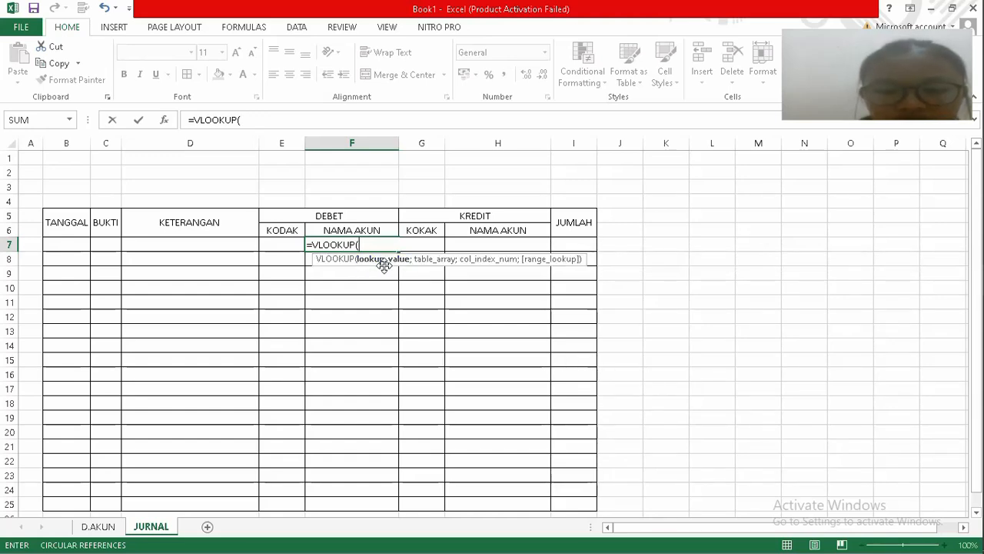
click(285, 245)
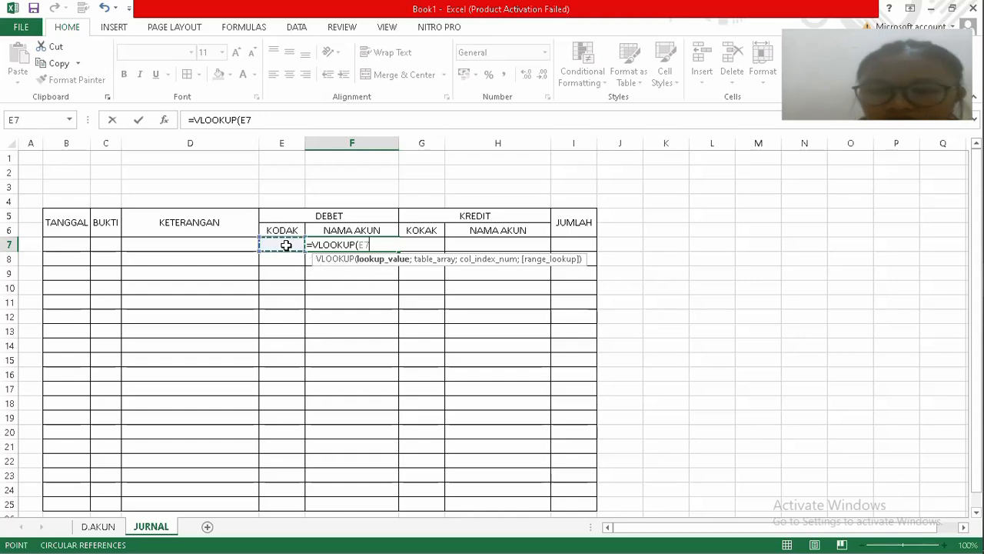
text(;NO)
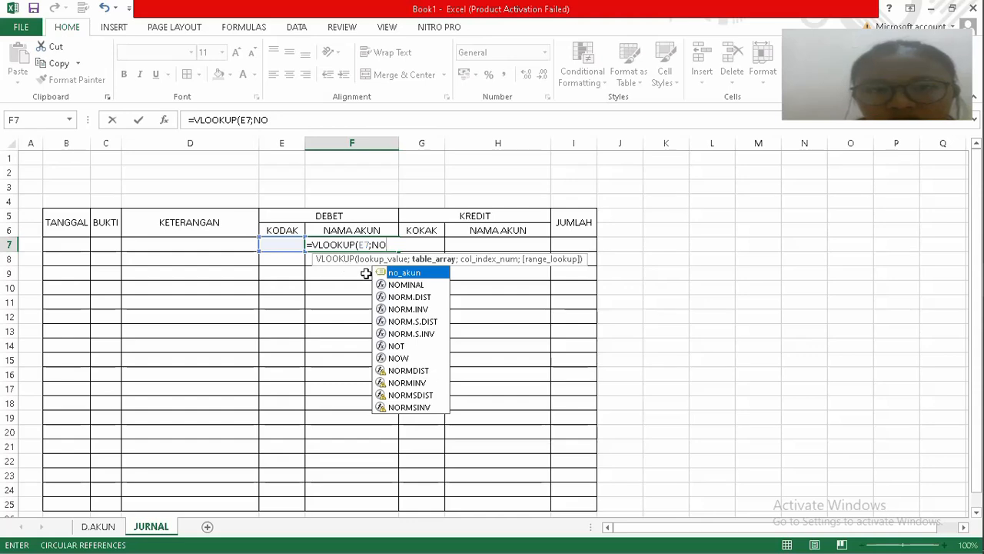
click(398, 275)
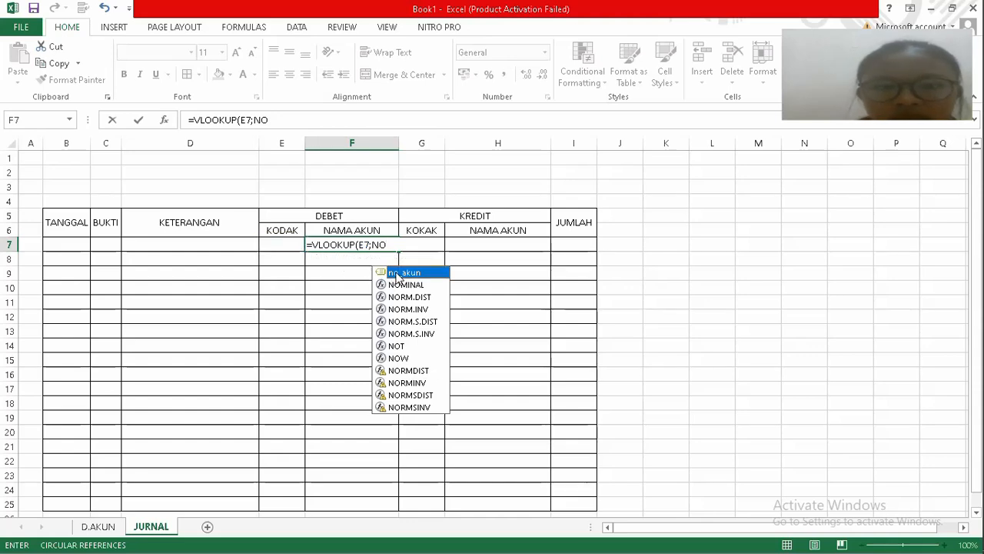
double_click(398, 274)
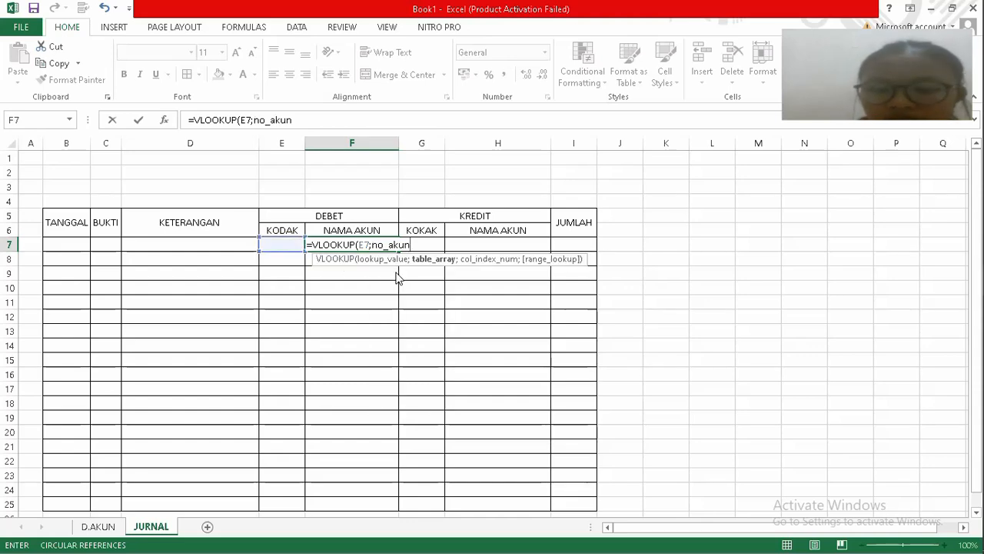
text(;)
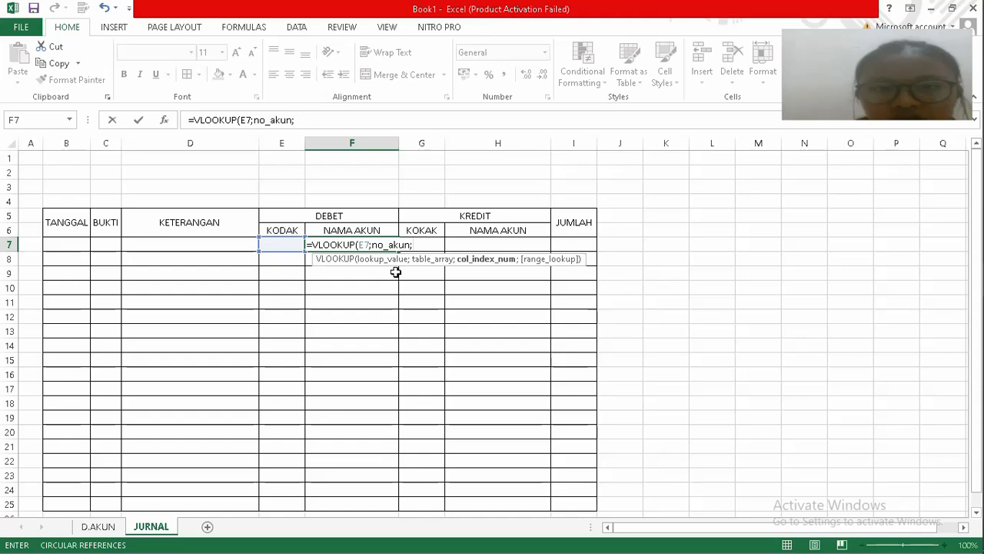
text(2)
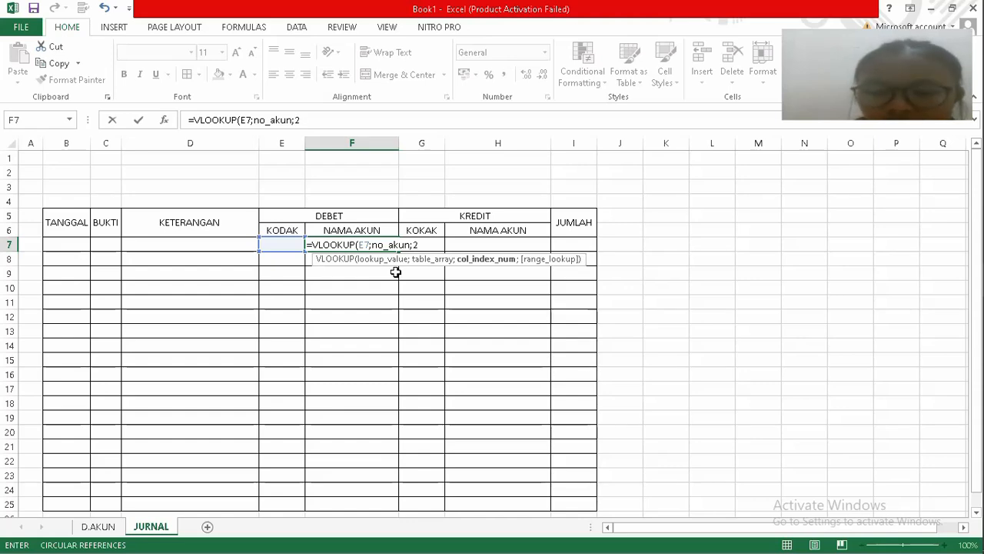
text(;)
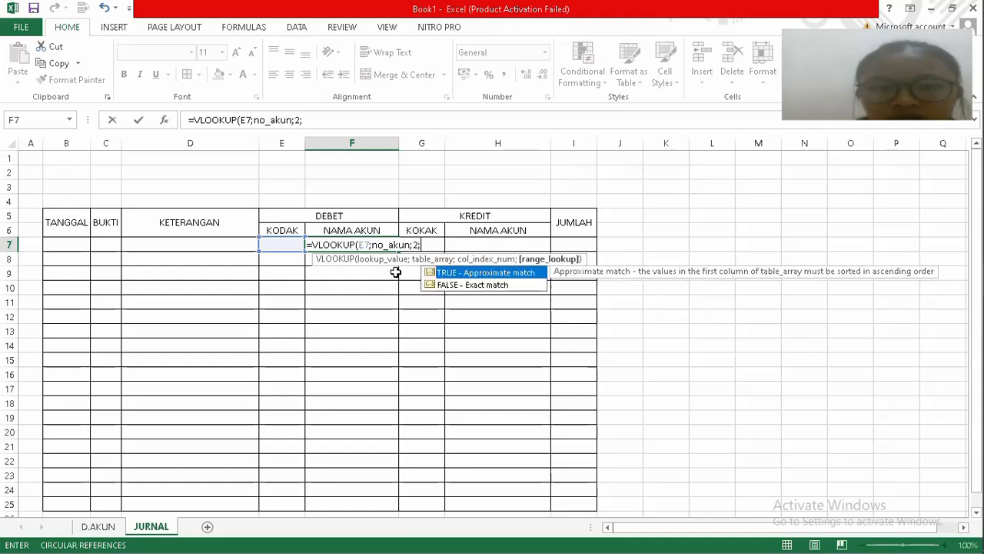
text(0)
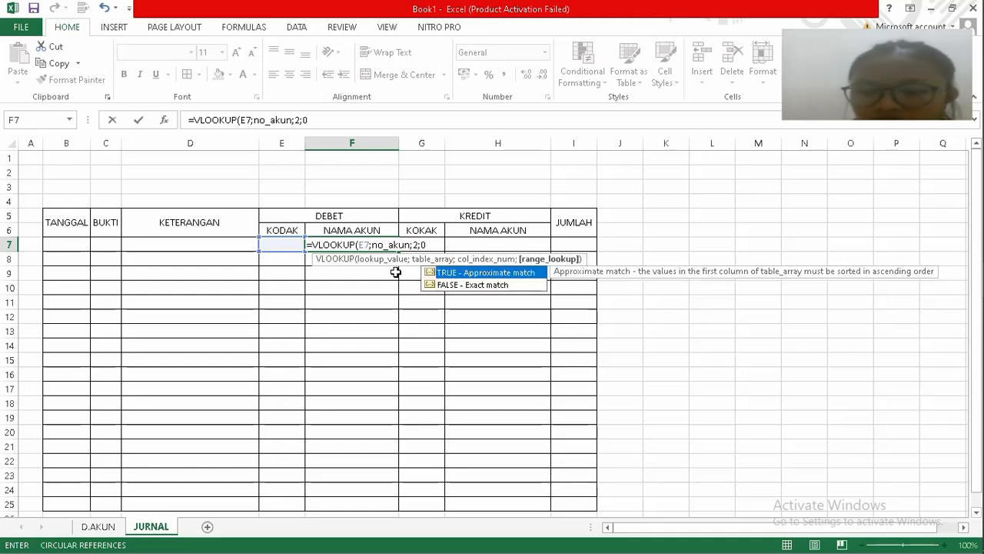
text())
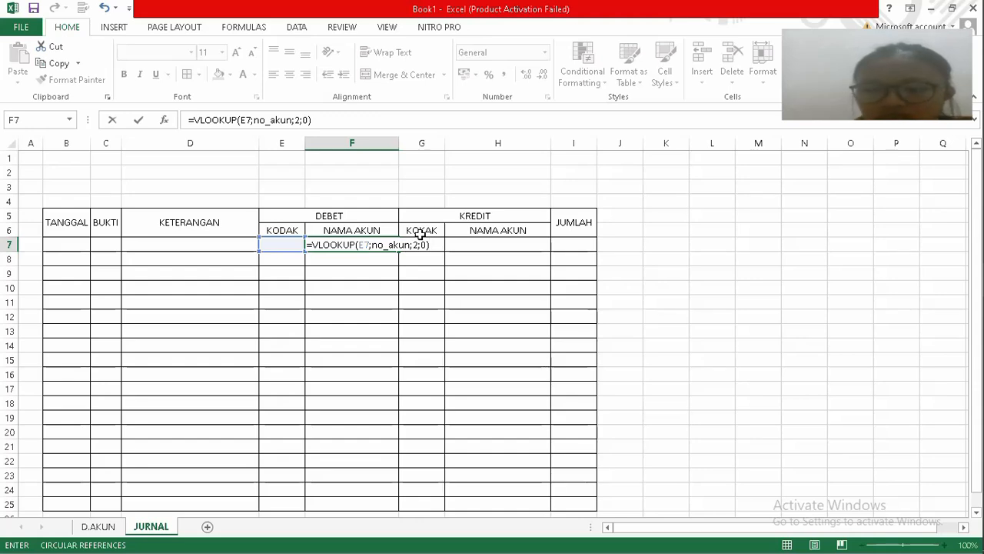
key(Return)
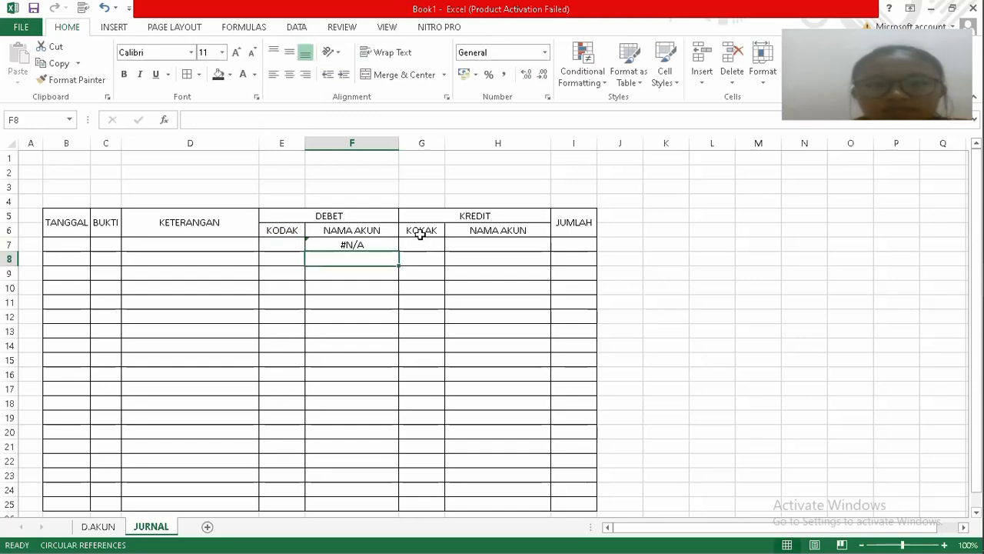
Enter =VLOOKUP(G7;no_akun;2;0) in the first credit NAMA AKUN cell, H7, to look up the credit KOKAK code.
click(460, 243)
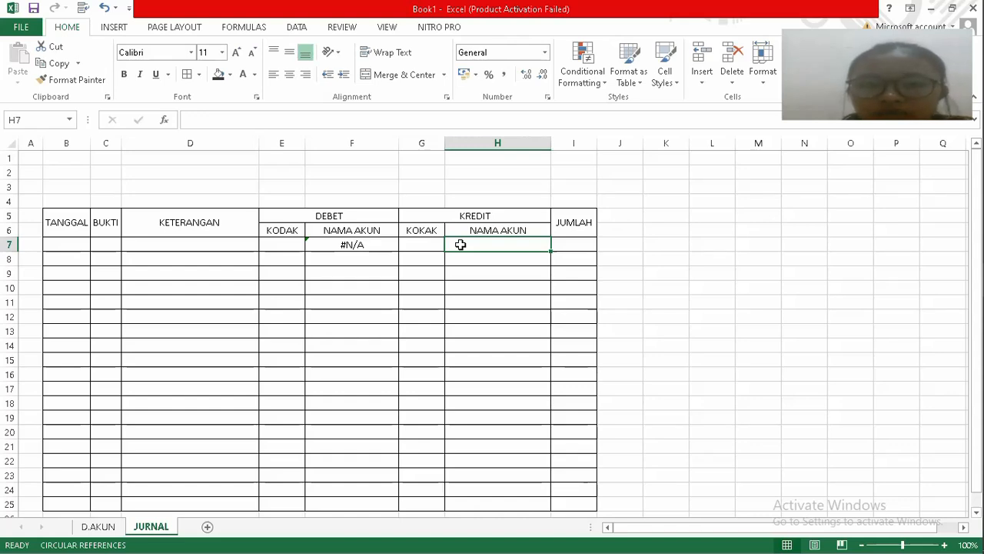
text(=)
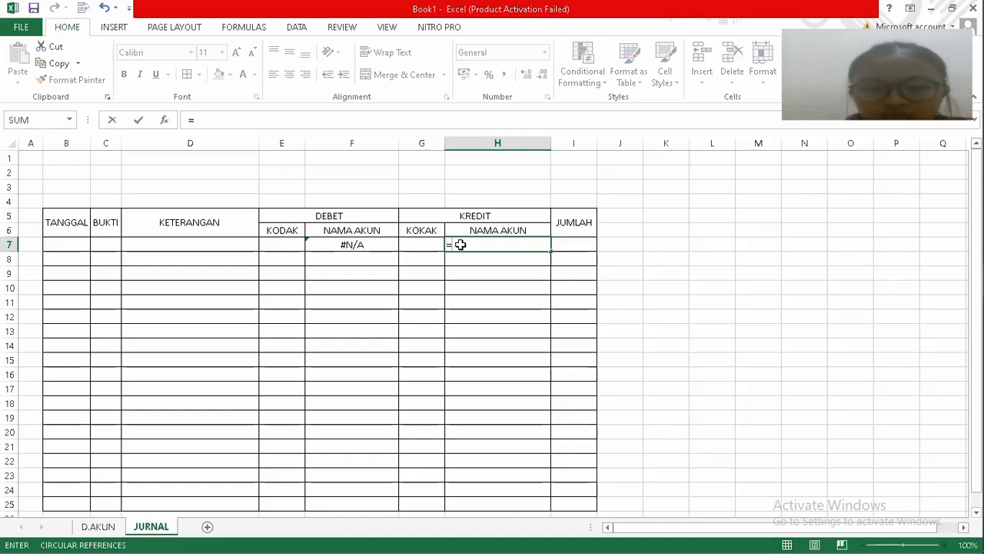
text(VLO)
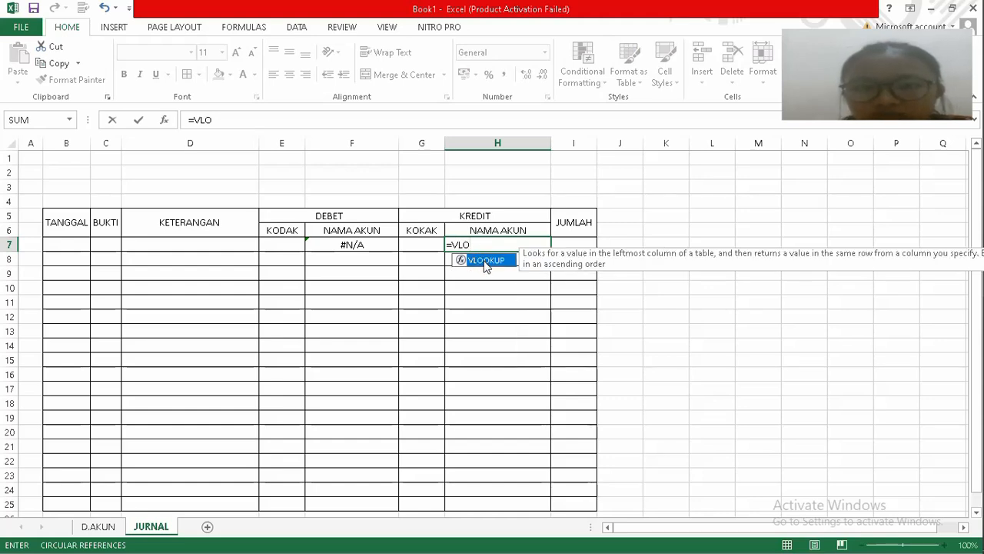
double_click(485, 260)
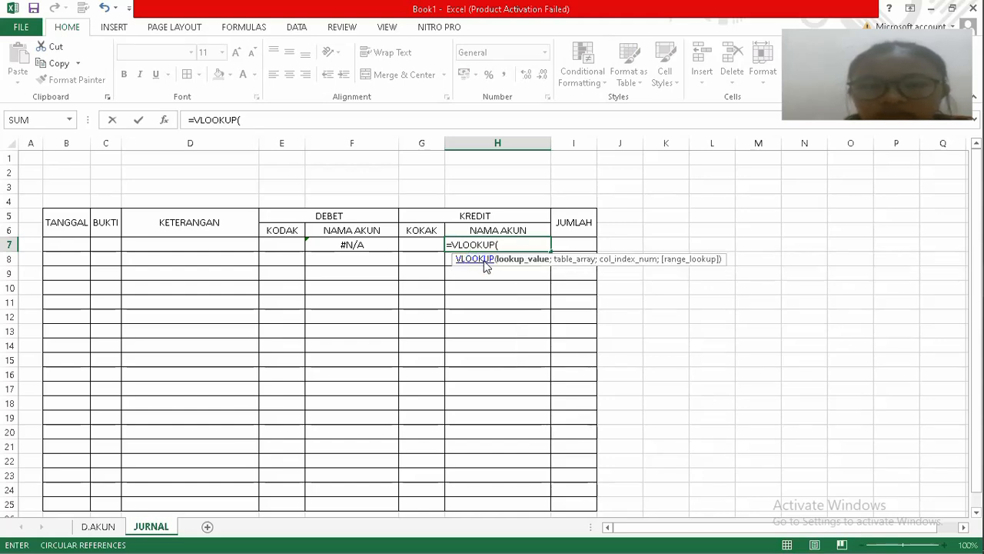
click(428, 244)
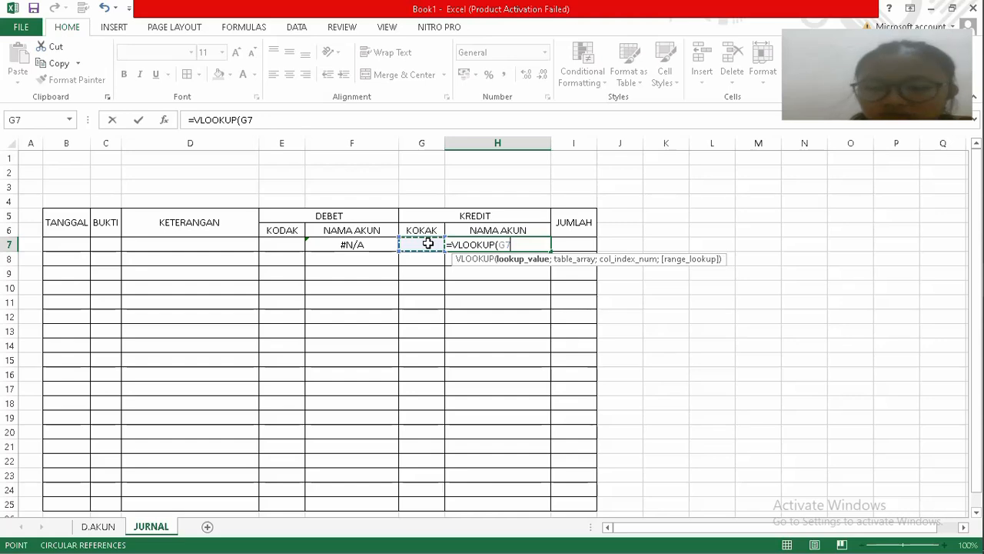
text(;)
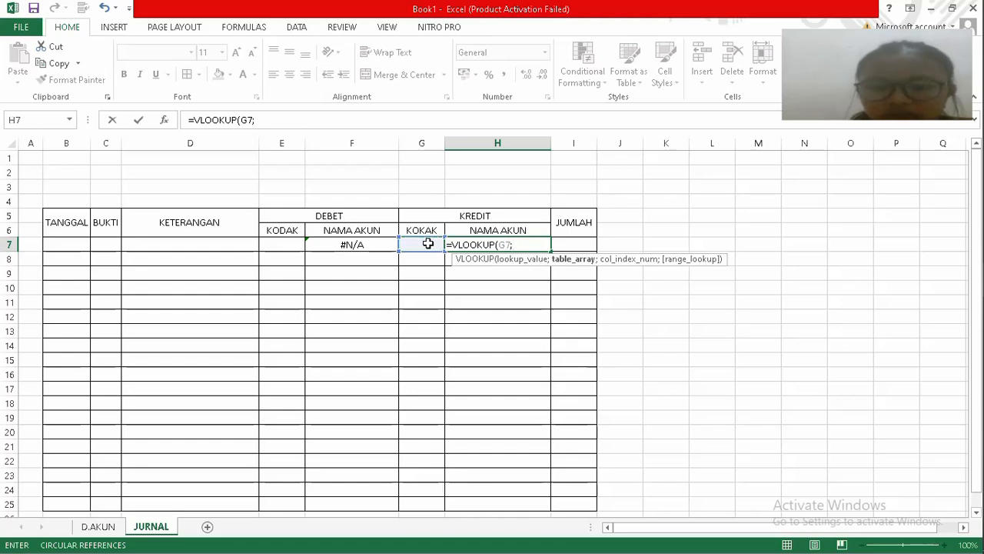
text(NO)
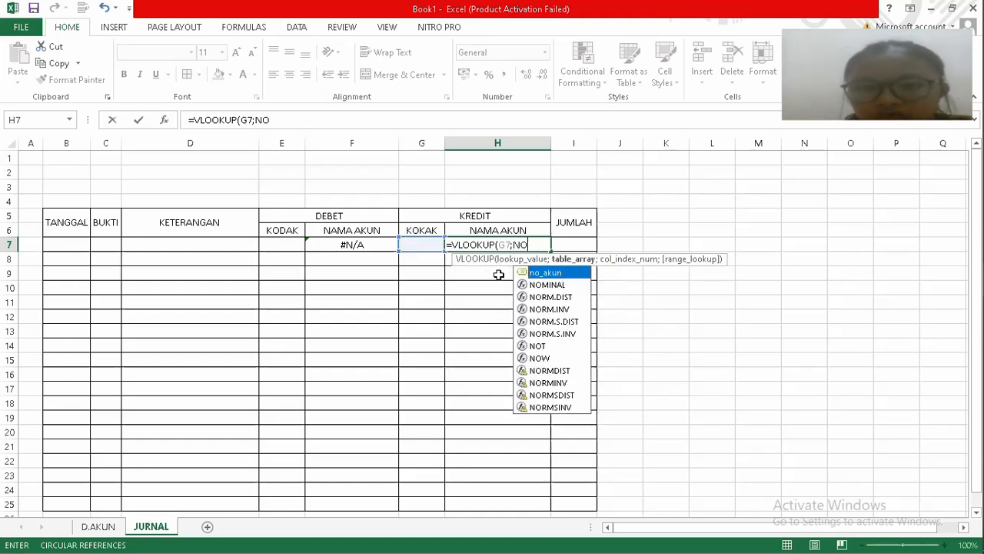
double_click(539, 275)
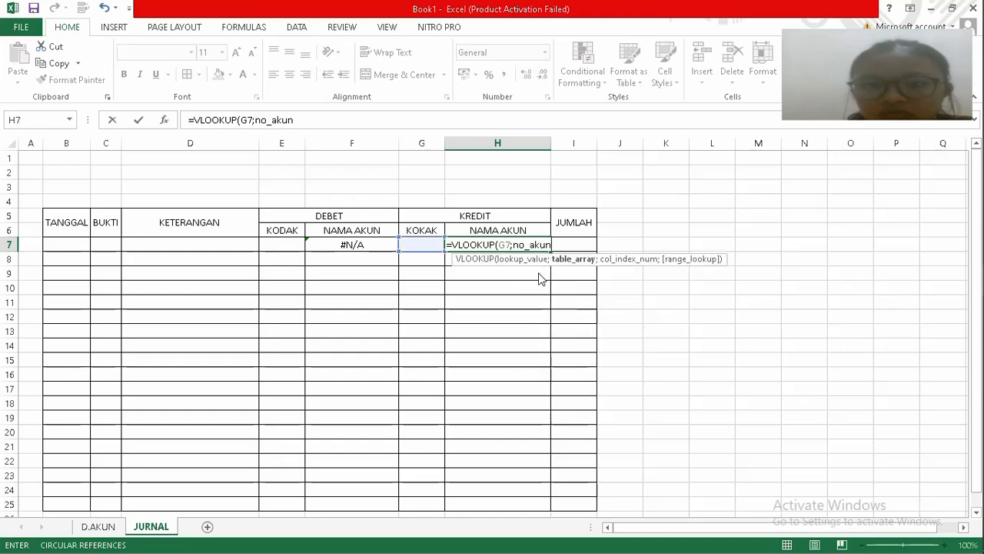
text(;)
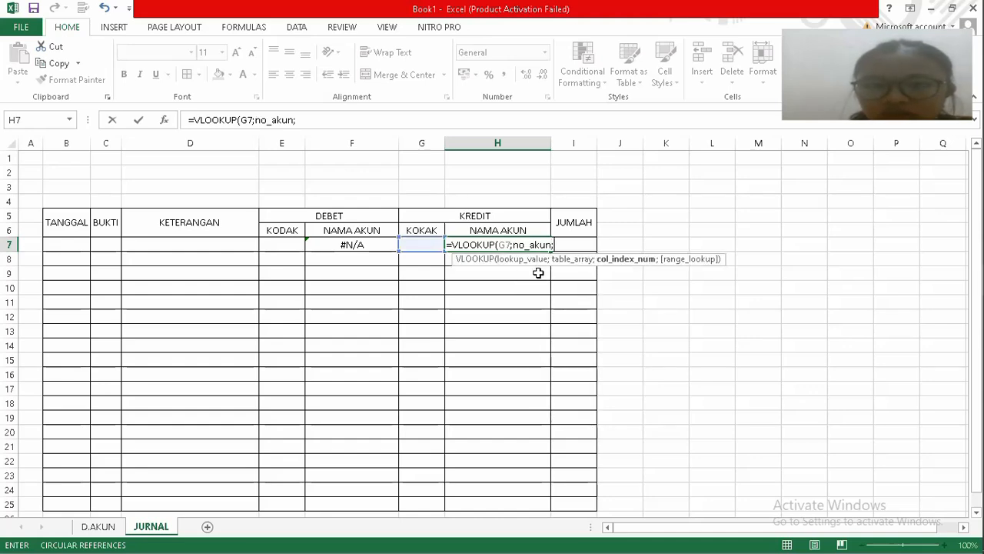
text(2)
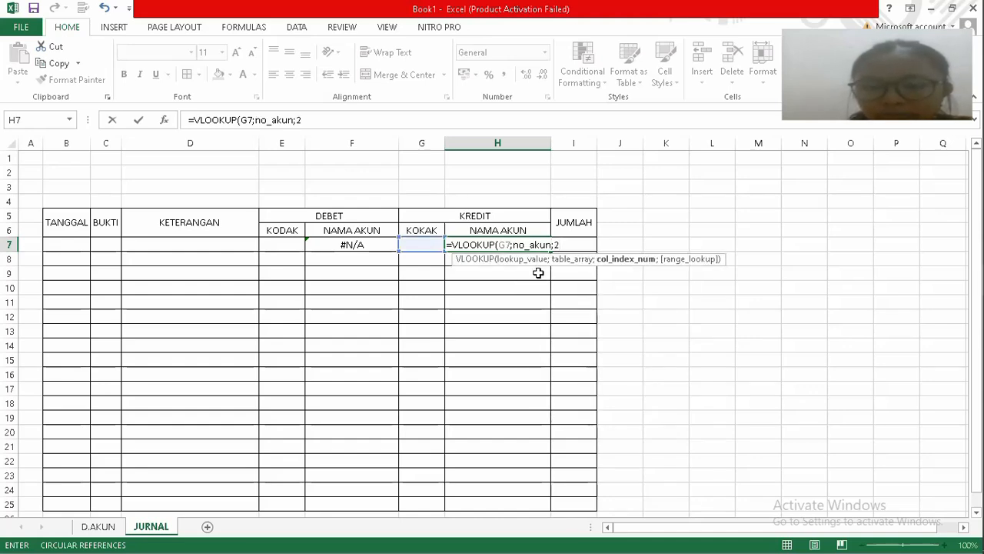
text(;0)
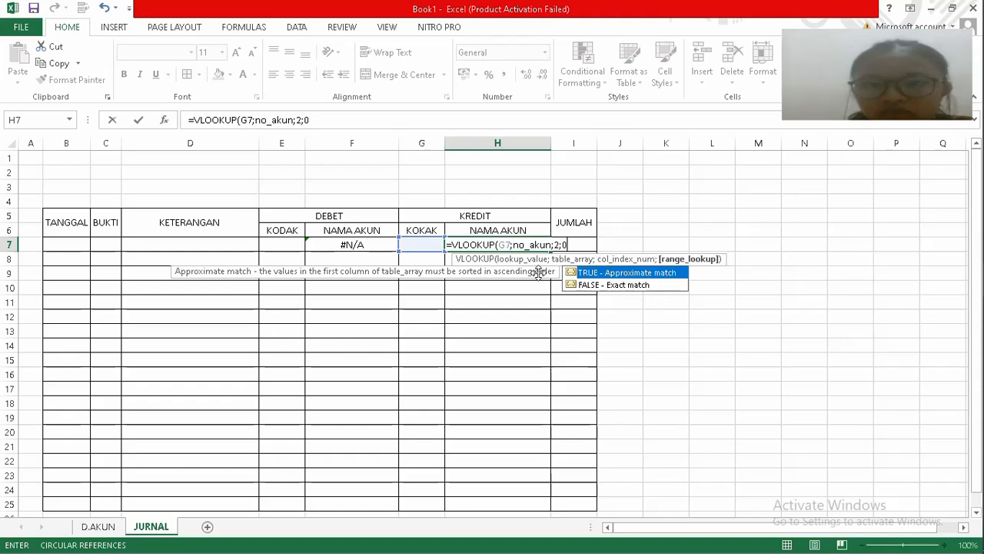
text())
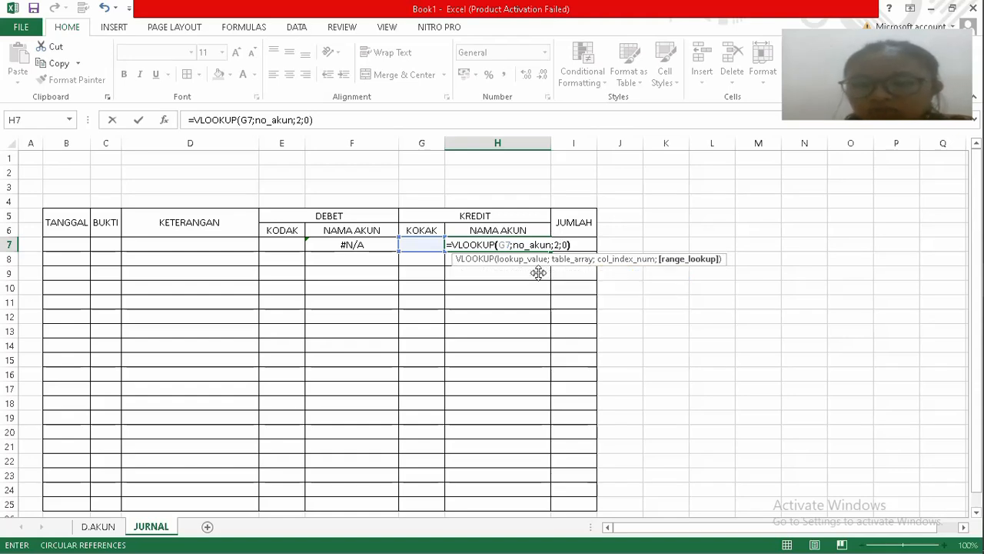
key(Return)
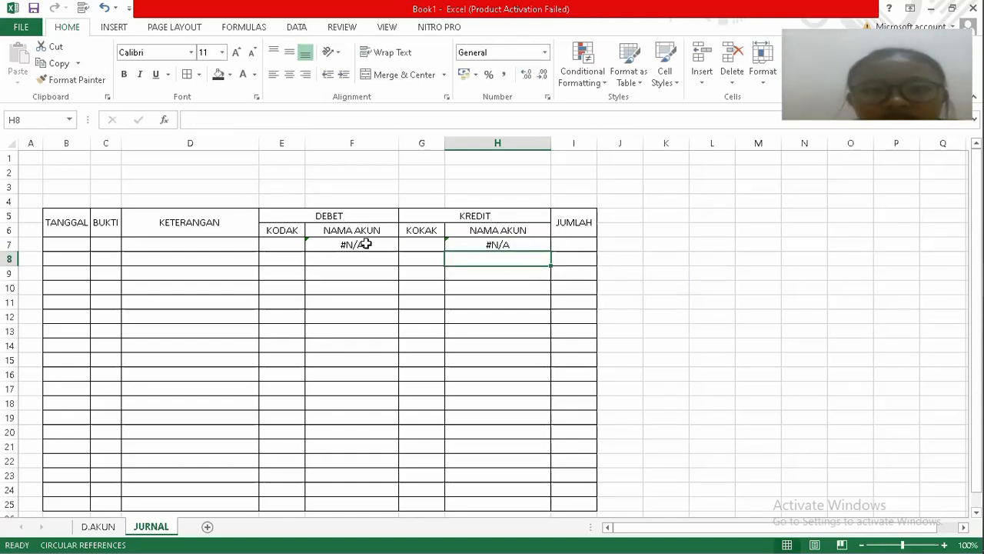
Fill the lookup formulas in F7 and H7 down both NAMA AKUN columns through row 25.
click(365, 244)
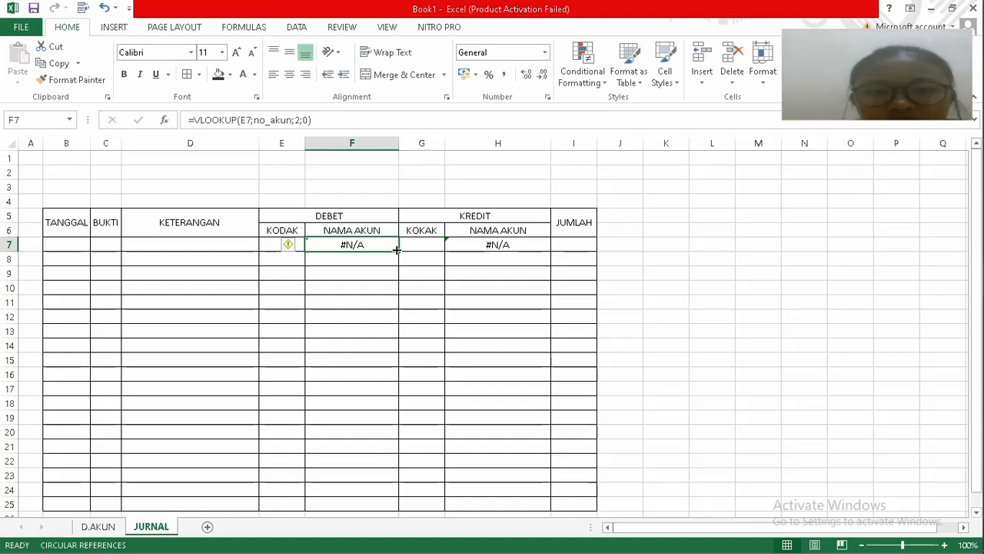
drag(398, 249, 396, 405)
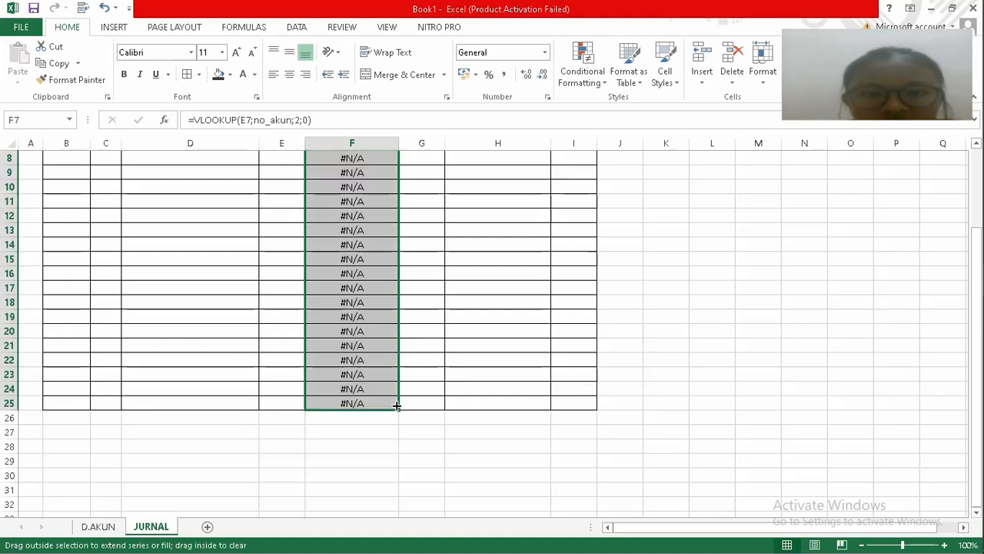
click(491, 205)
key(Up)
key(Up)
key(Up)
key(Up)
key(Up)
key(Up)
key(Up)
key(Up)
key(Up)
key(Up)
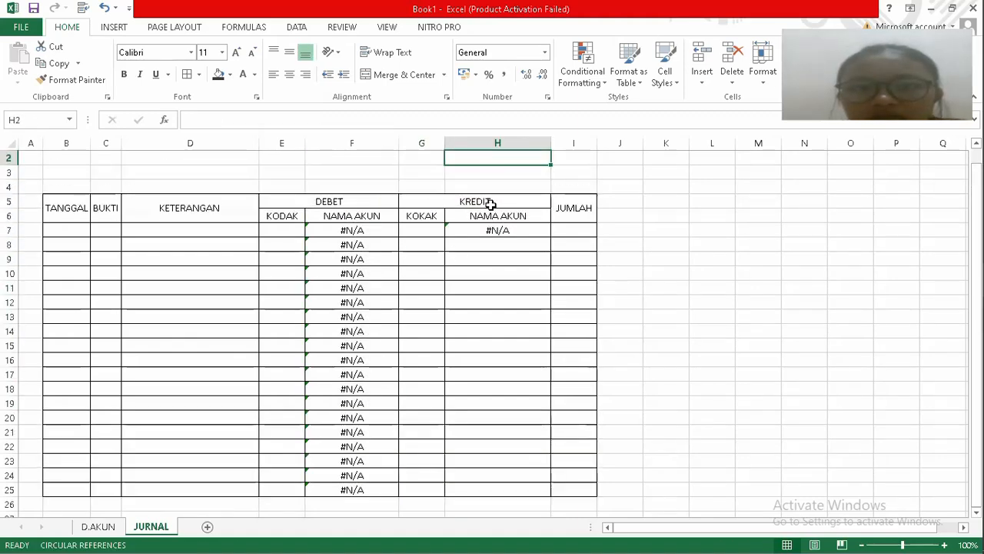
click(496, 244)
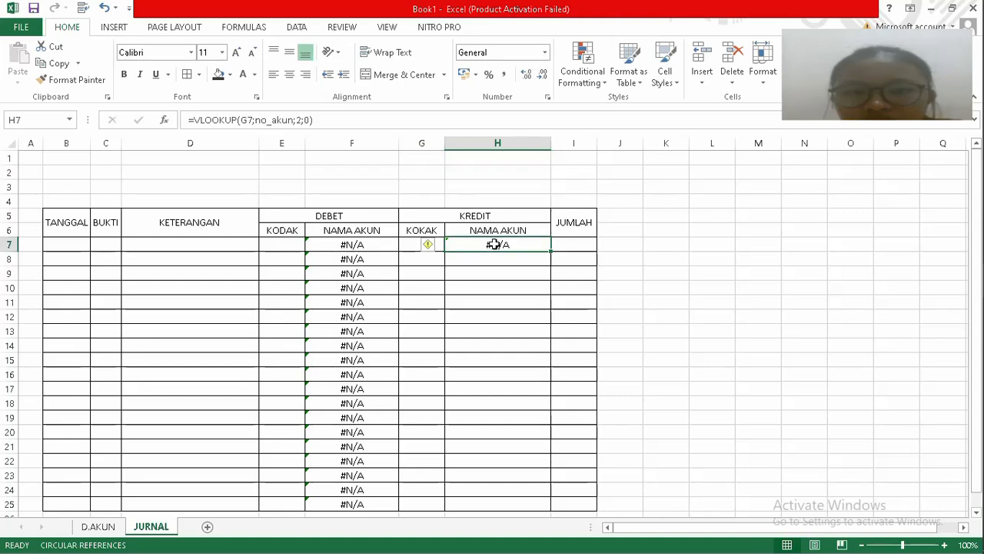
drag(547, 248, 540, 406)
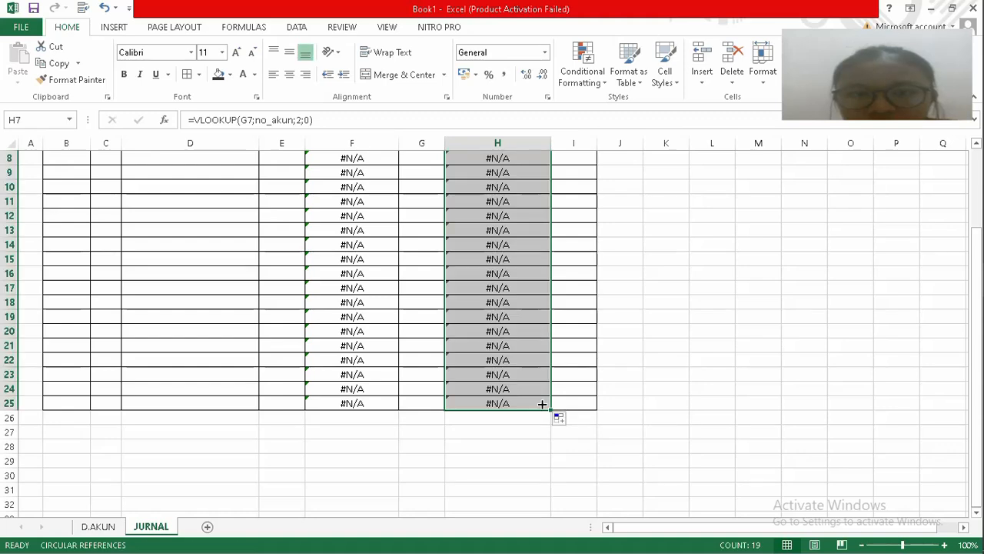
Select the entire TANGGAL column, column B, of the journal sheet.
click(490, 160)
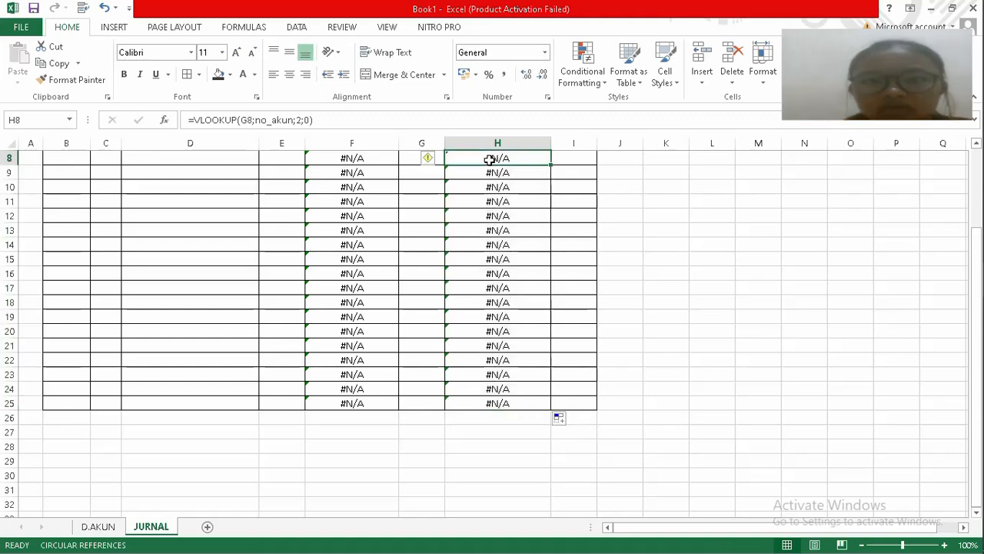
click(444, 202)
key(Up)
key(Up)
key(Up)
key(Up)
key(Up)
key(Up)
key(Up)
key(Up)
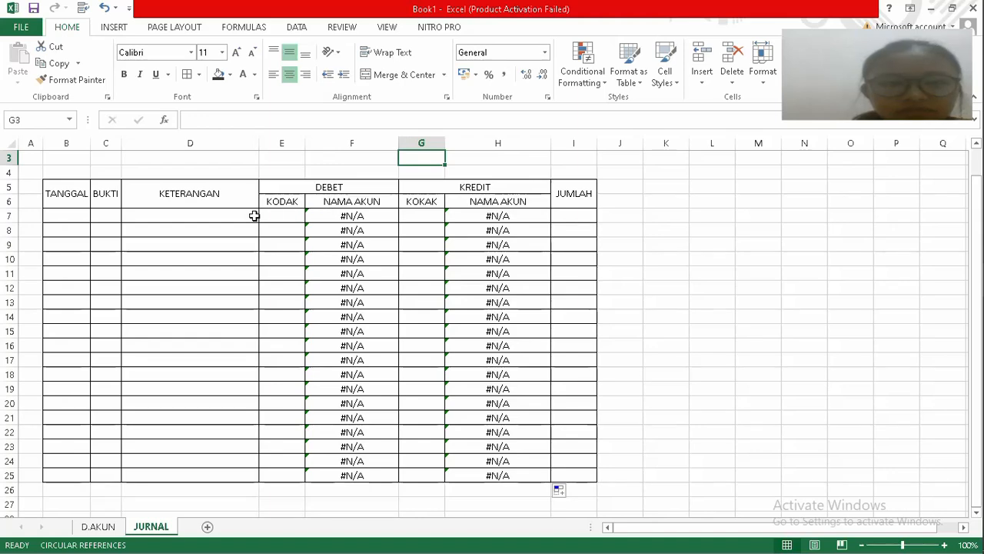
click(75, 142)
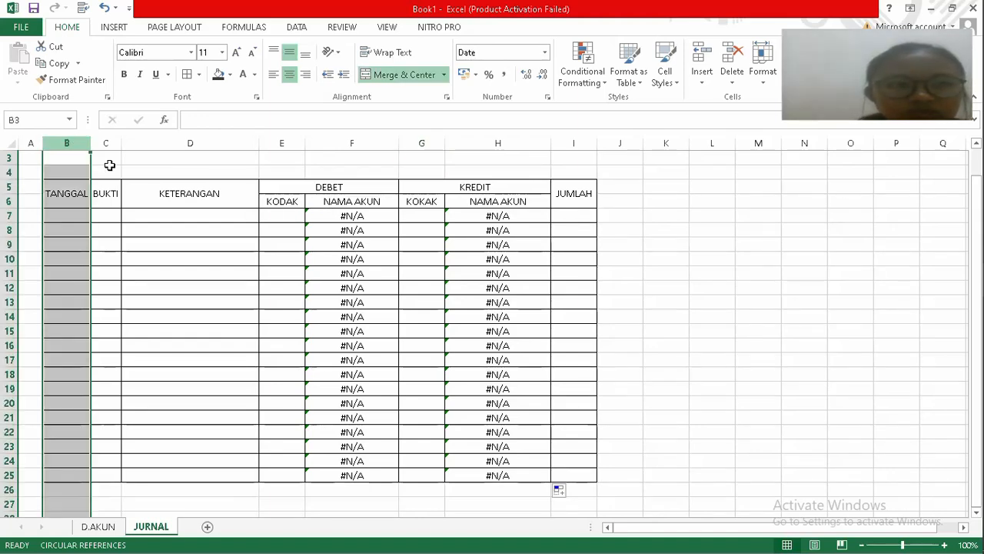
Enter the date 01/03/21 in B7 and the BUKTI number 1 in C7 for the first journal entry.
click(65, 216)
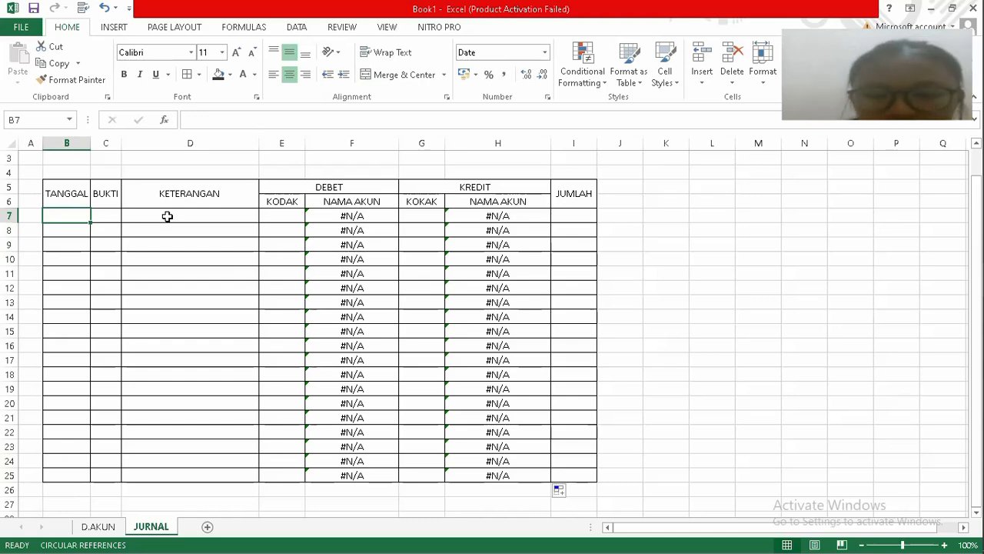
text(01/)
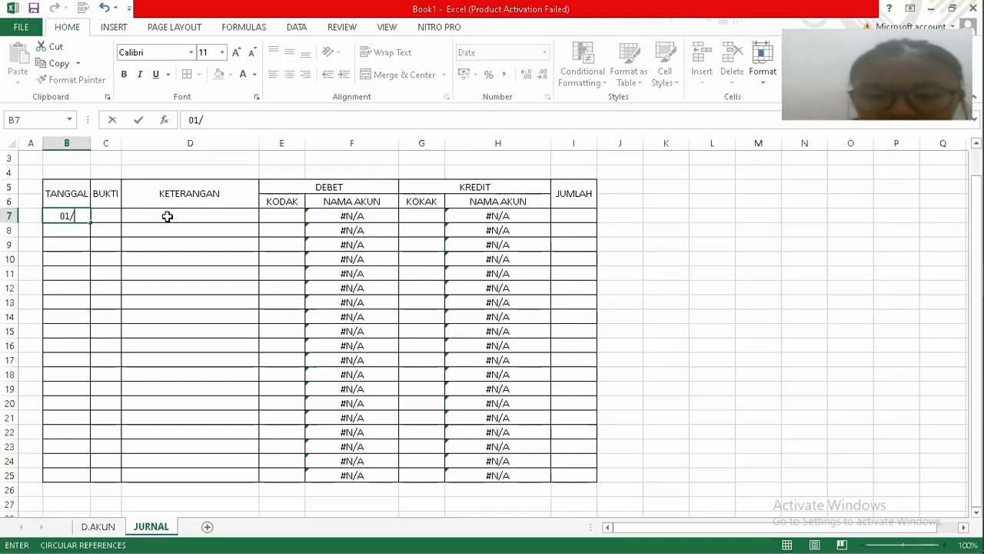
text(03)
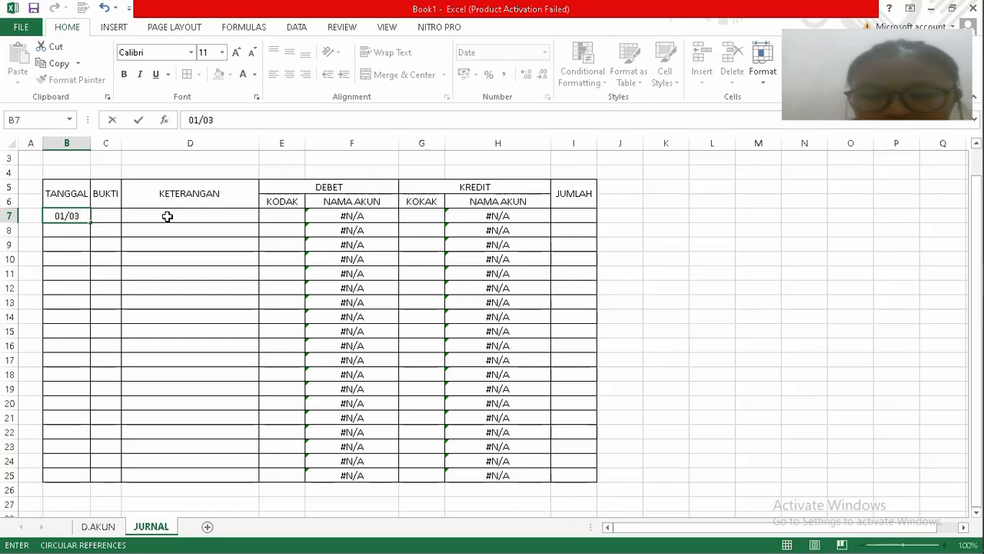
text(/21)
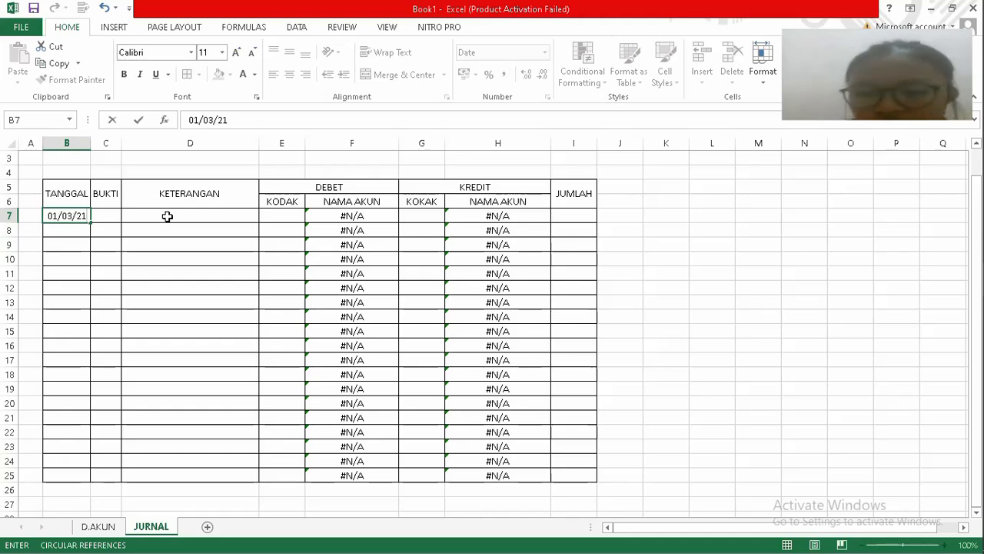
key(Return)
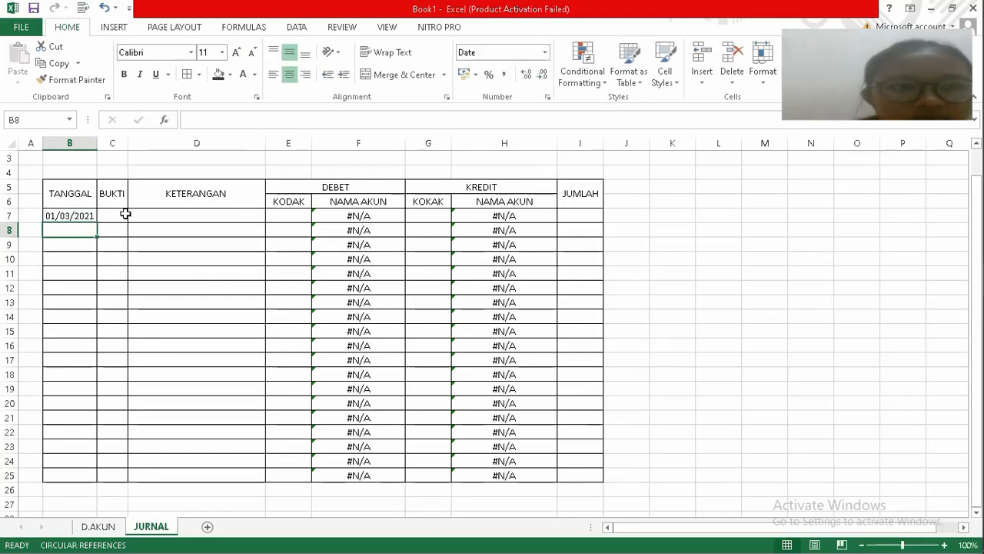
click(120, 214)
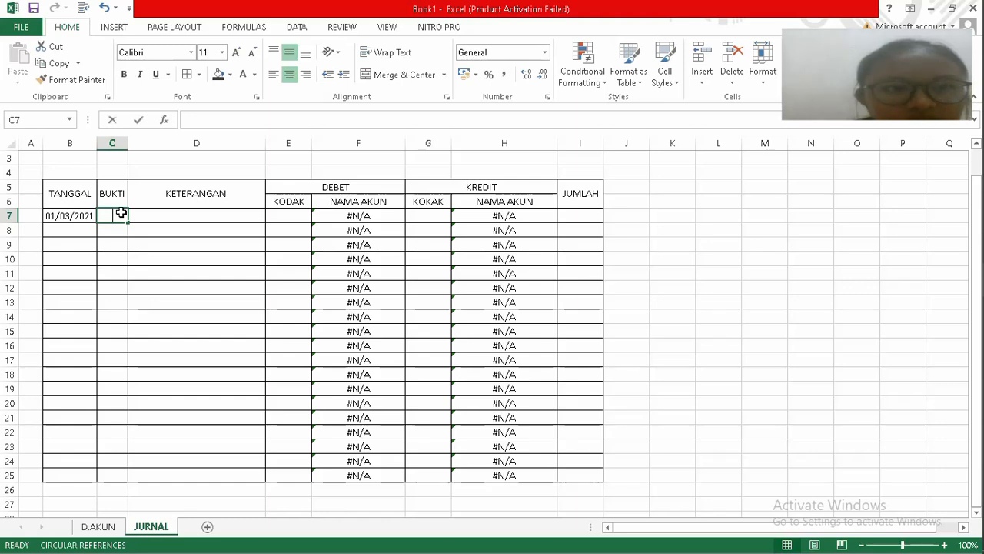
text(1)
key(Tab)
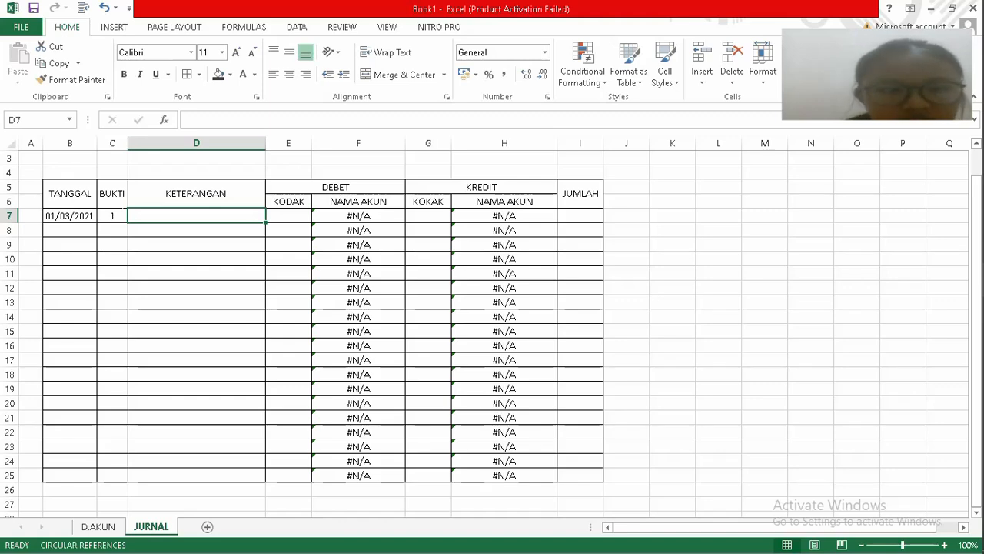
Enter the KETERANGAN description in D7 as "Setoran modal Tn." followed by the owner's name.
text(s)
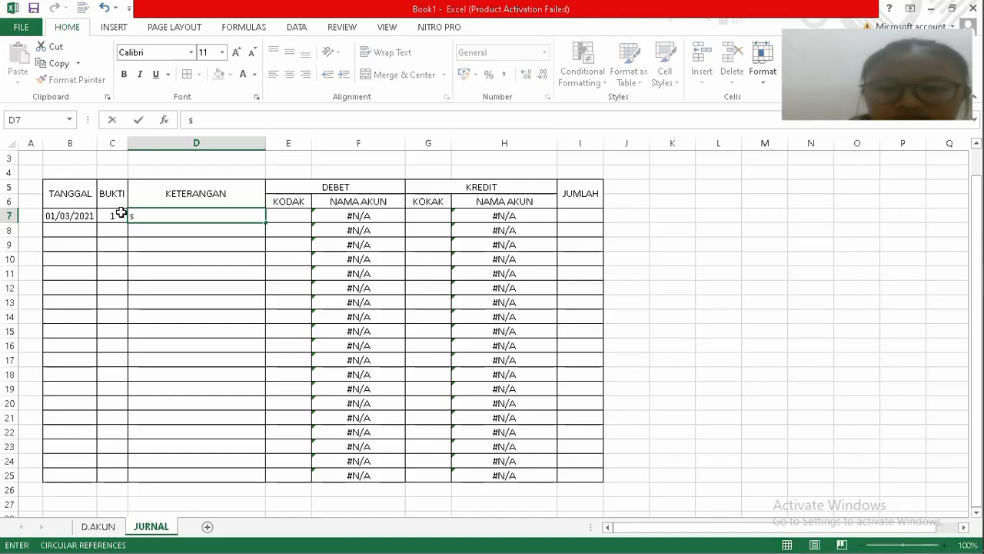
text(Se)
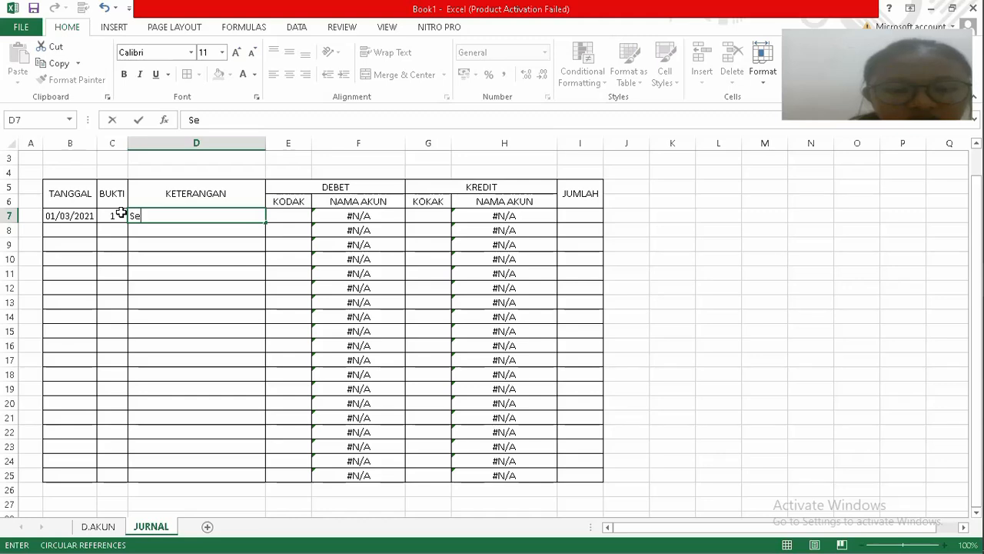
text(tora)
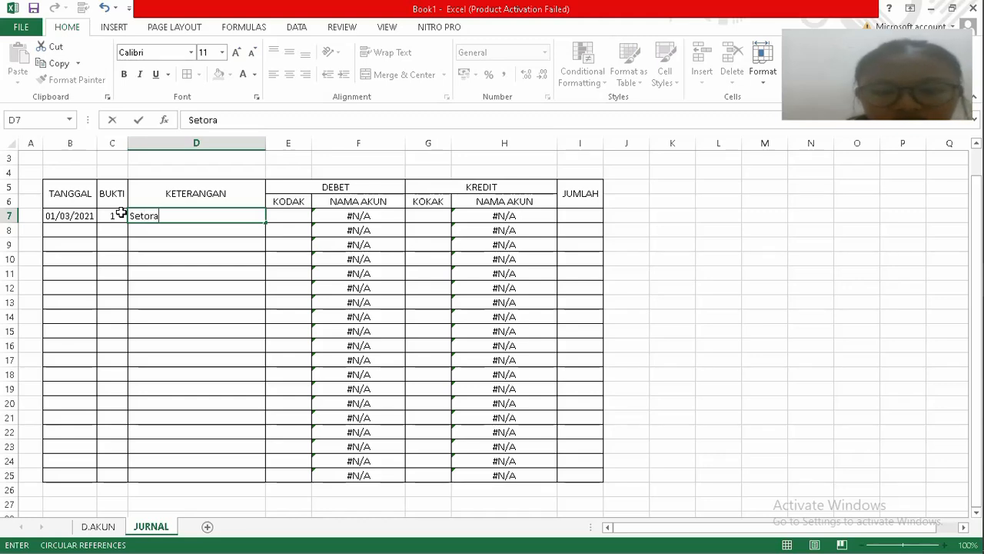
text(n mod)
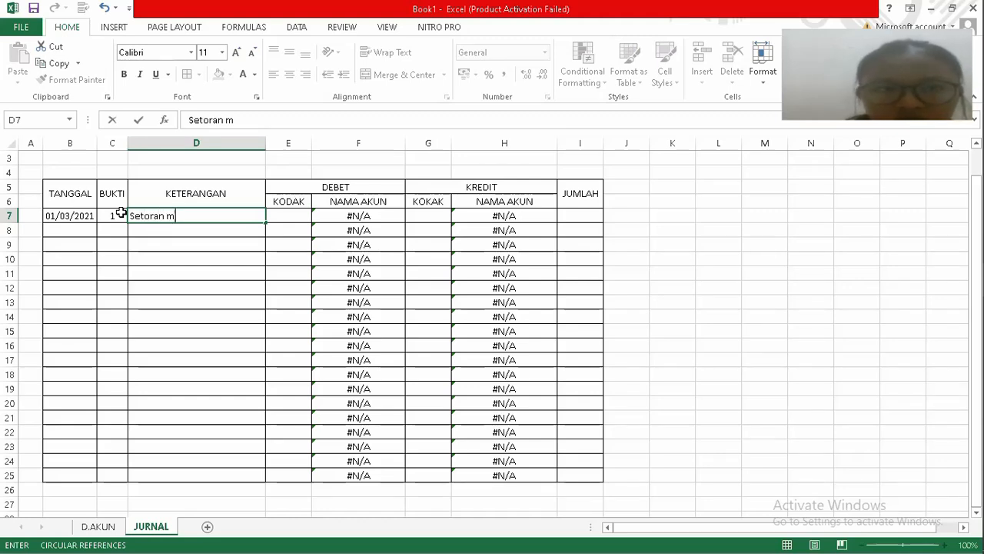
text(l )
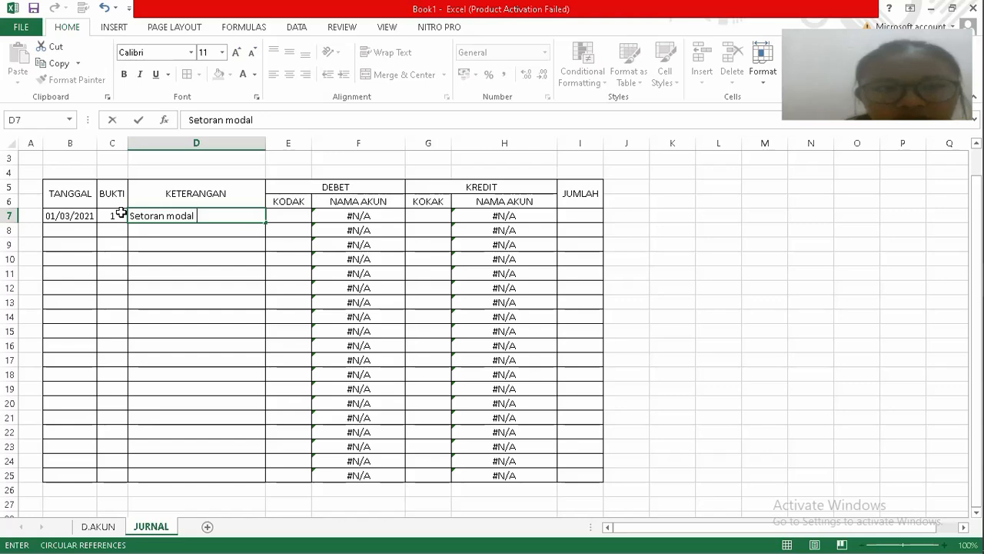
text(Tn.a)
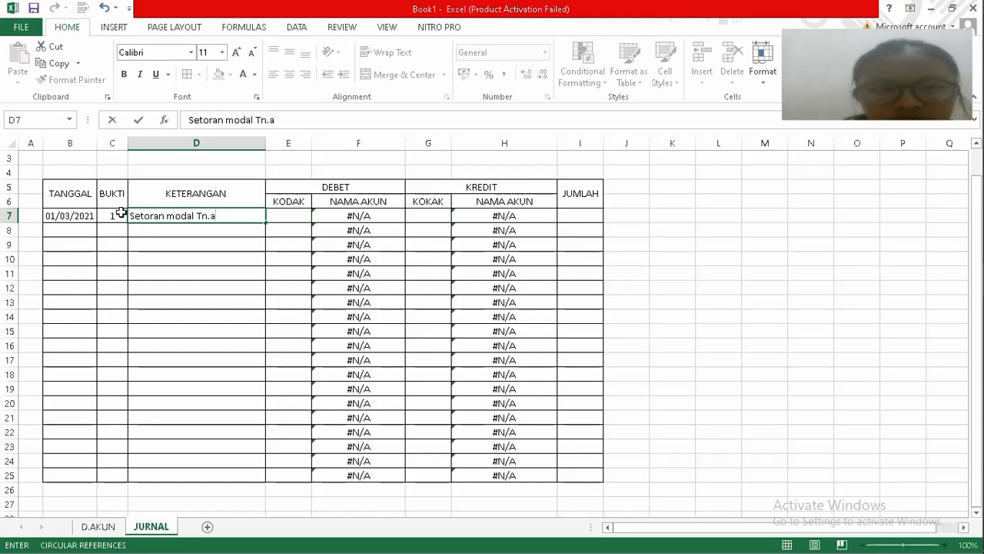
key(BackSpace)
text(a)
key(BackSpace)
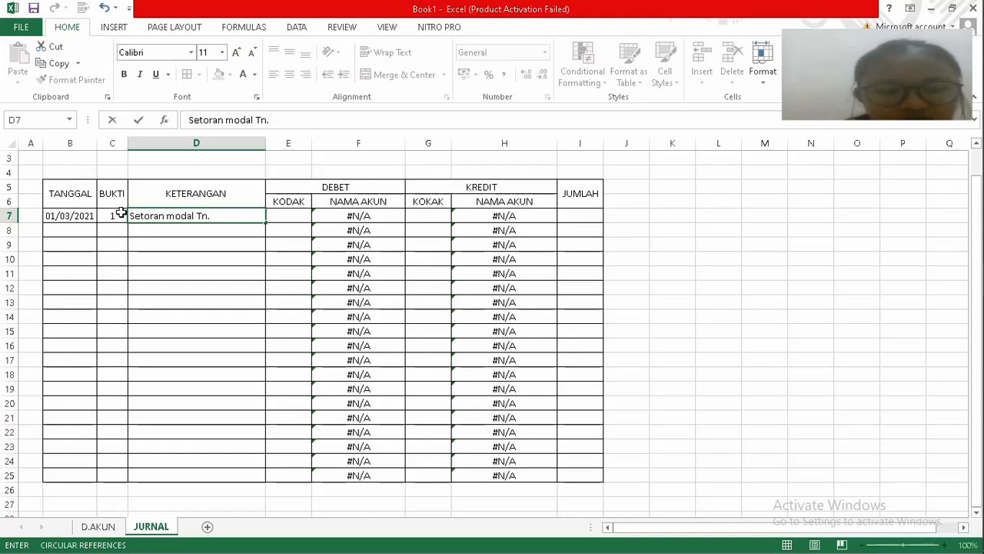
text(Andika)
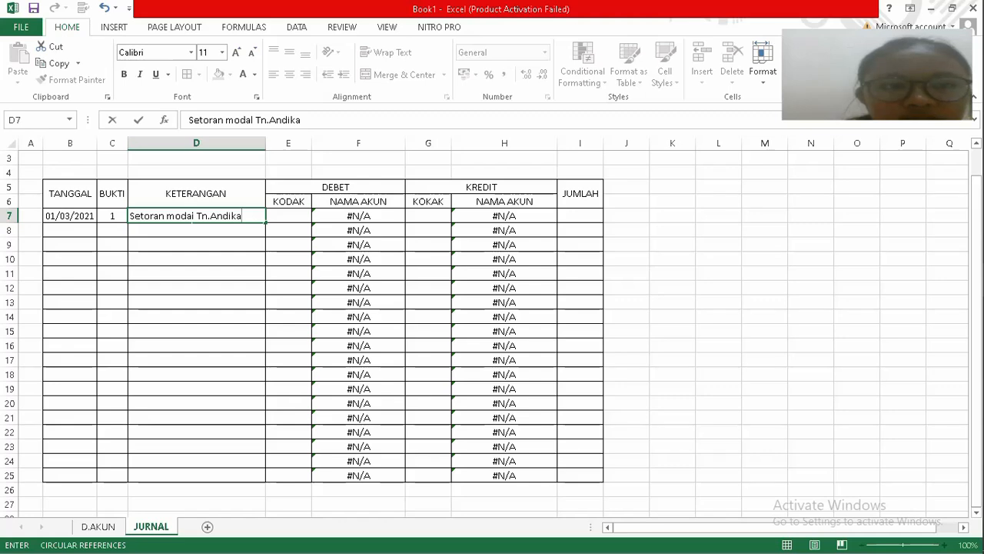
Insert the word "awal" after "modal" in the D7 description.
click(198, 216)
text(a)
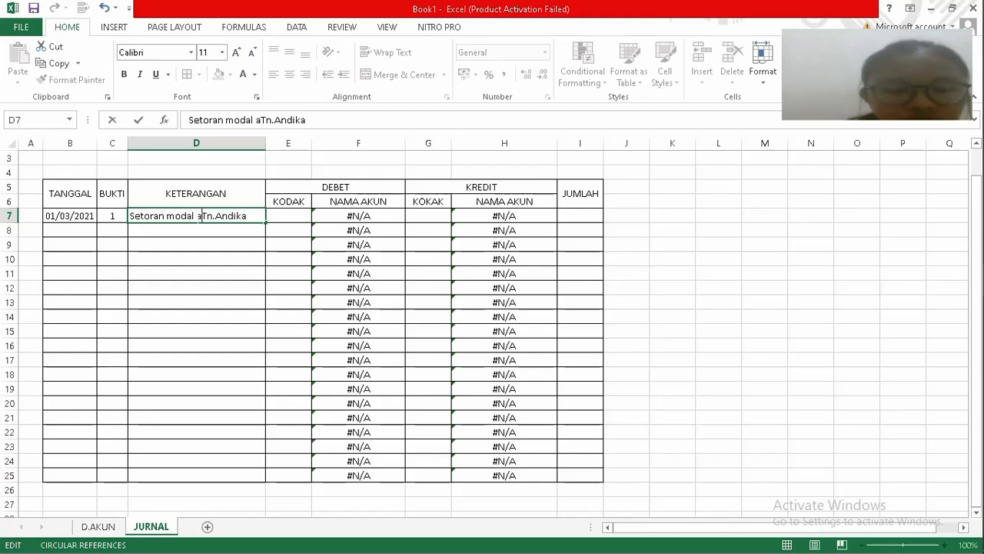
text(wal)
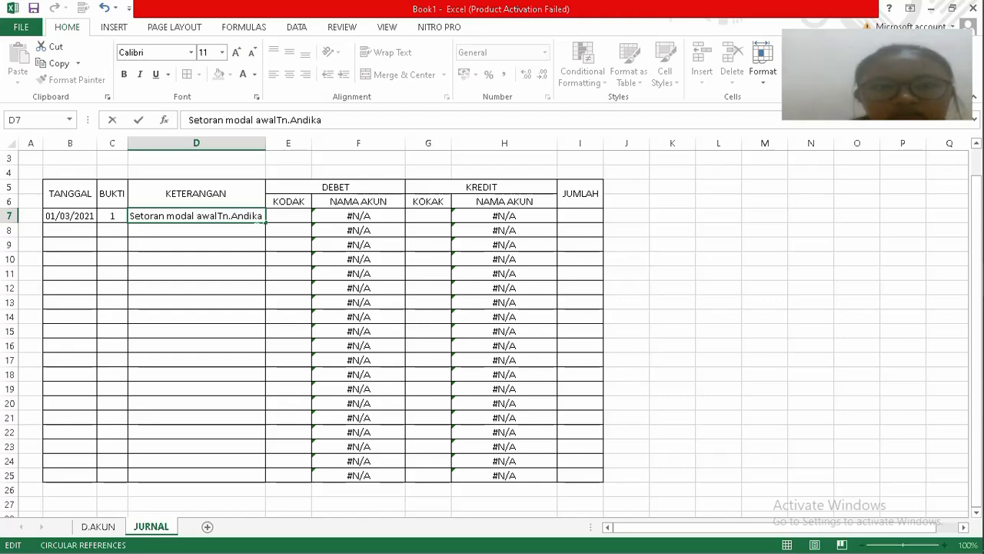
Enter the debit account code 1-1101 in E7 for the first journal entry.
click(287, 221)
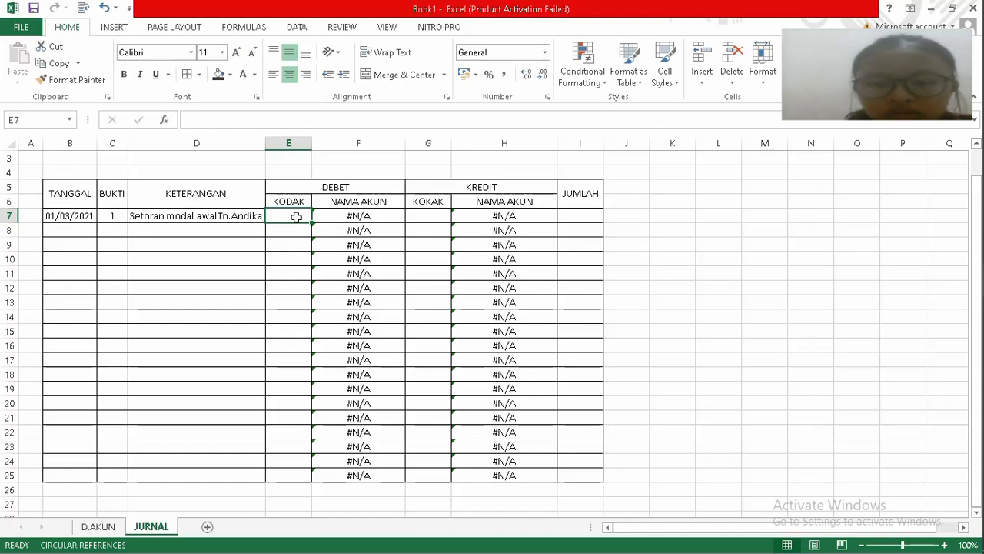
text(1-1)
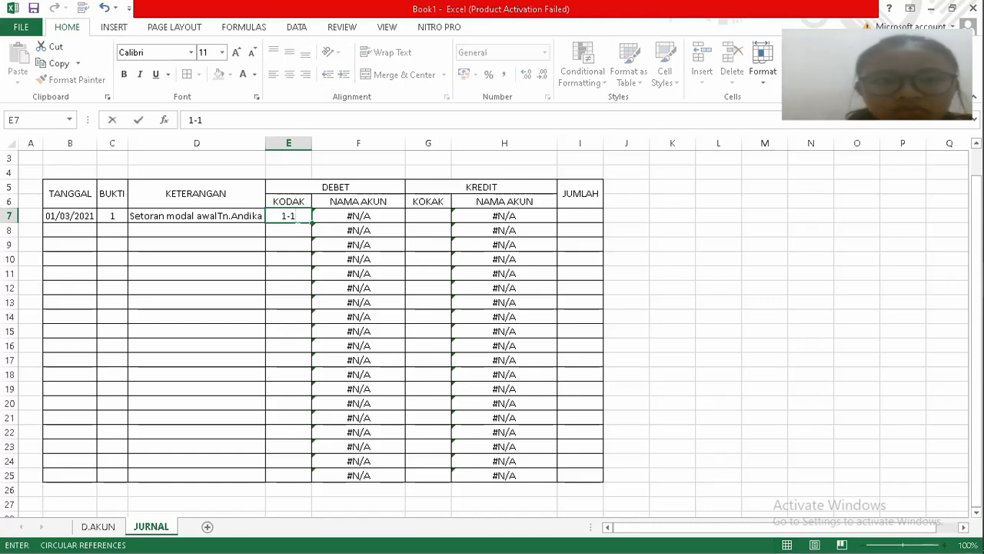
text(101)
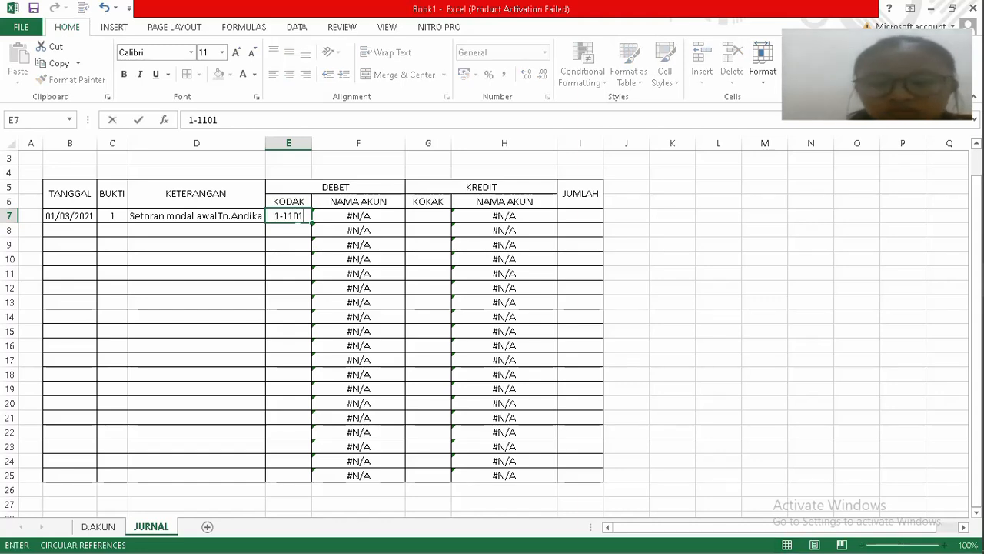
key(Return)
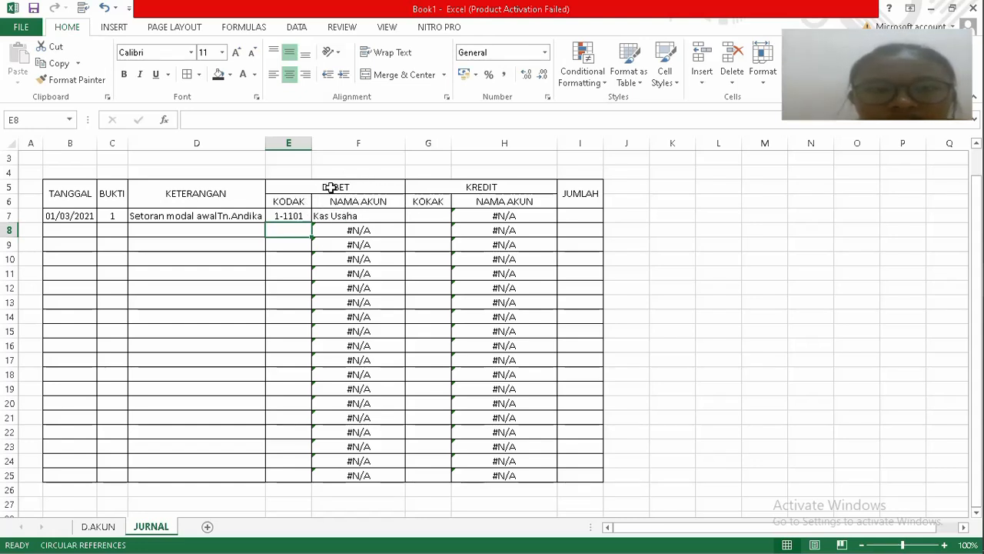
Enter the credit account code 3-1001 in G7 for the first journal entry.
click(434, 215)
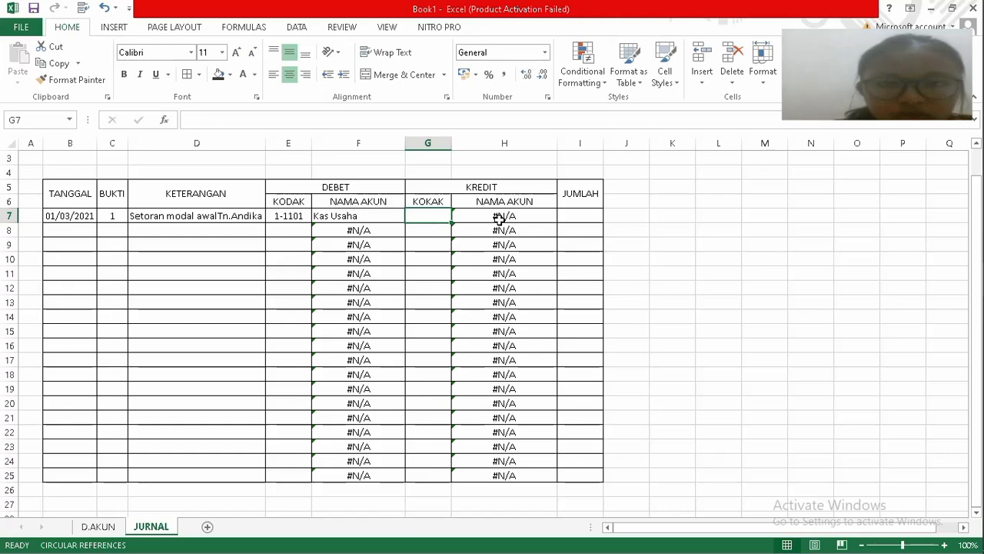
text(5)
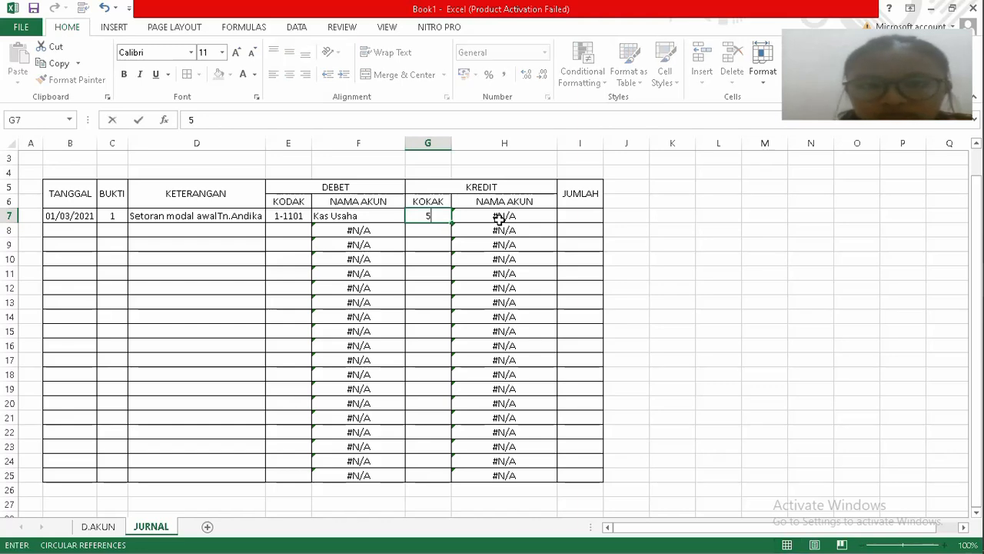
text(1)
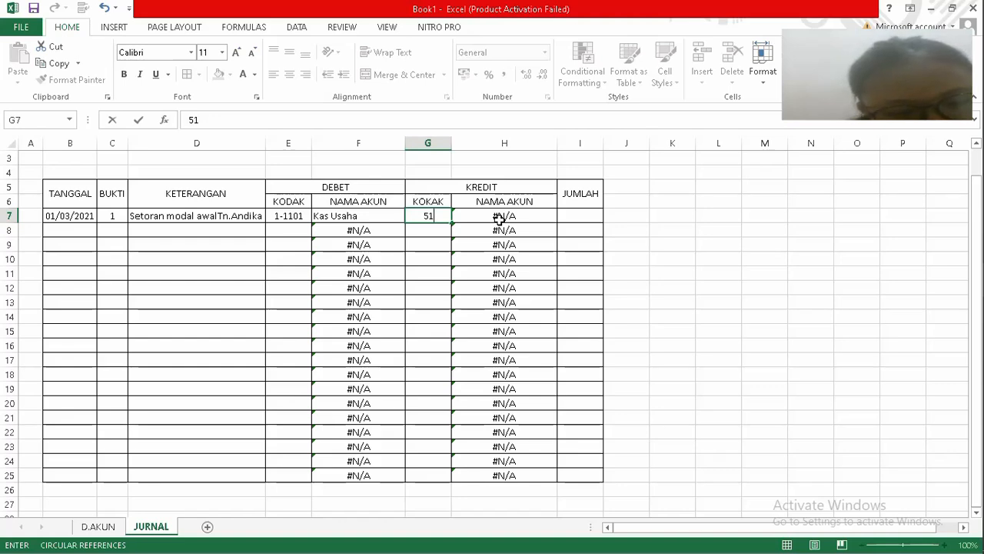
key(BackSpace)
key(BackSpace)
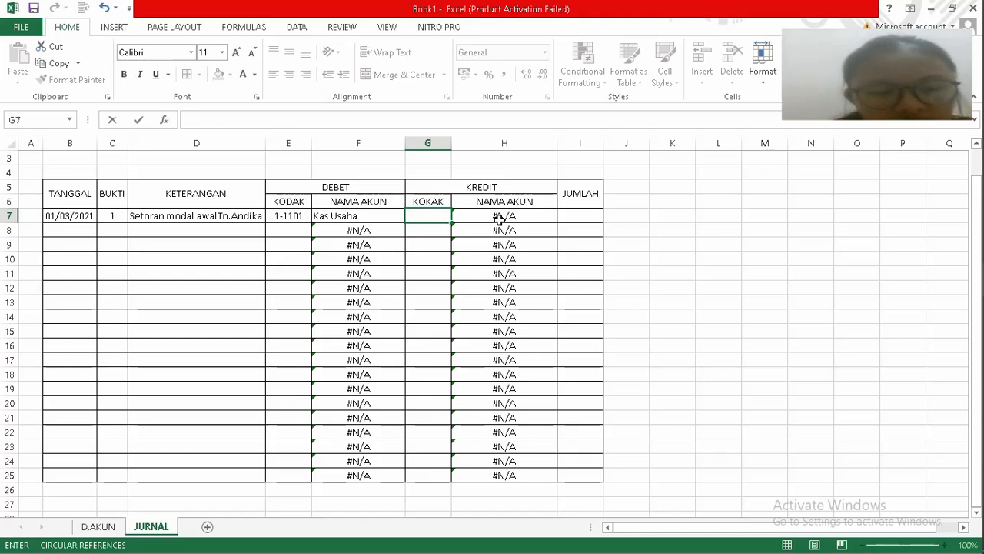
text(3-1)
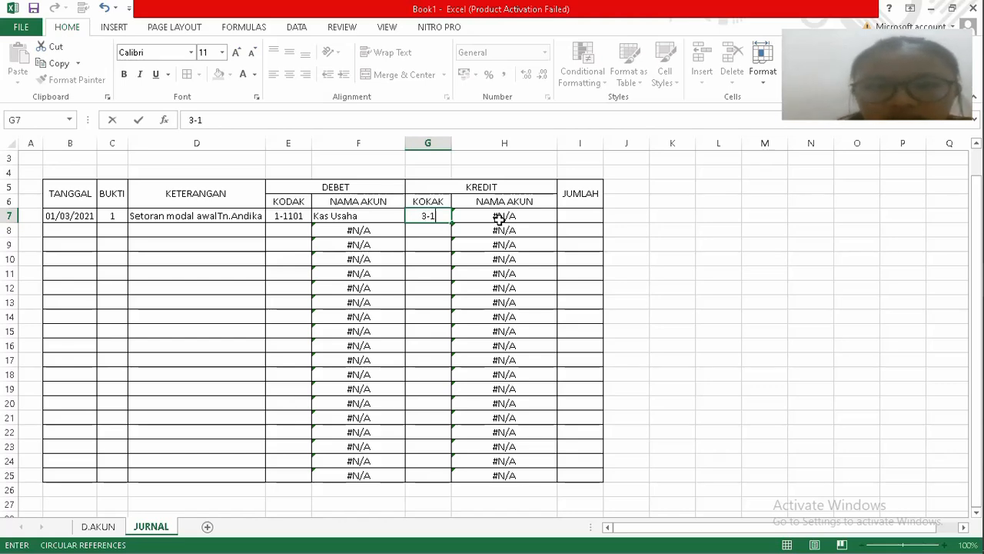
text(001)
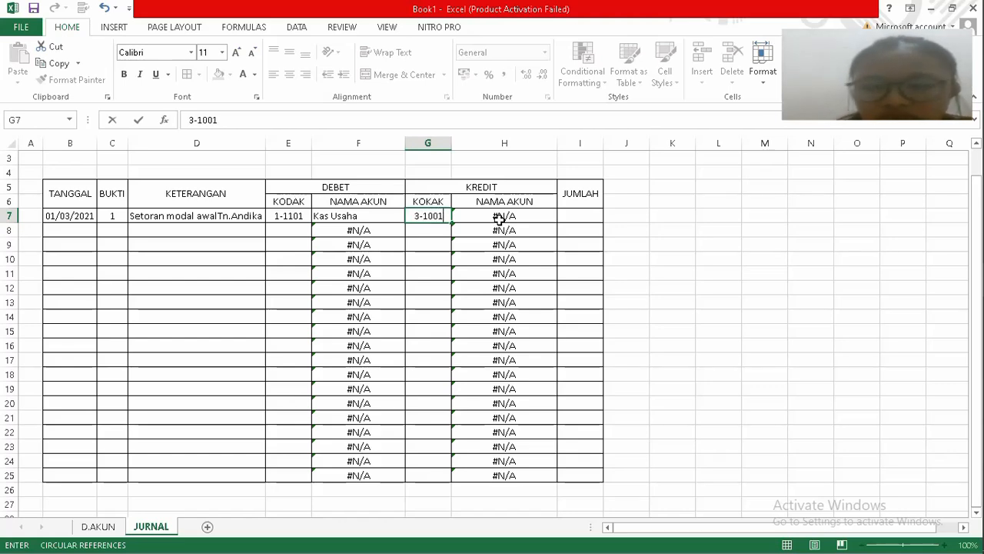
key(Return)
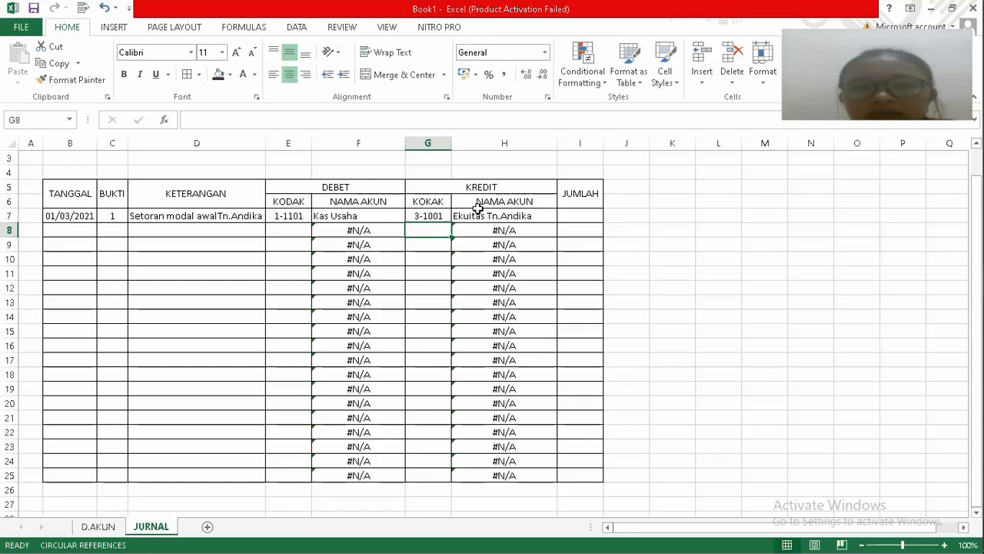
Enter the amount 150000000 in the JUMLAH cell I7 of the first journal entry.
click(582, 216)
text(15)
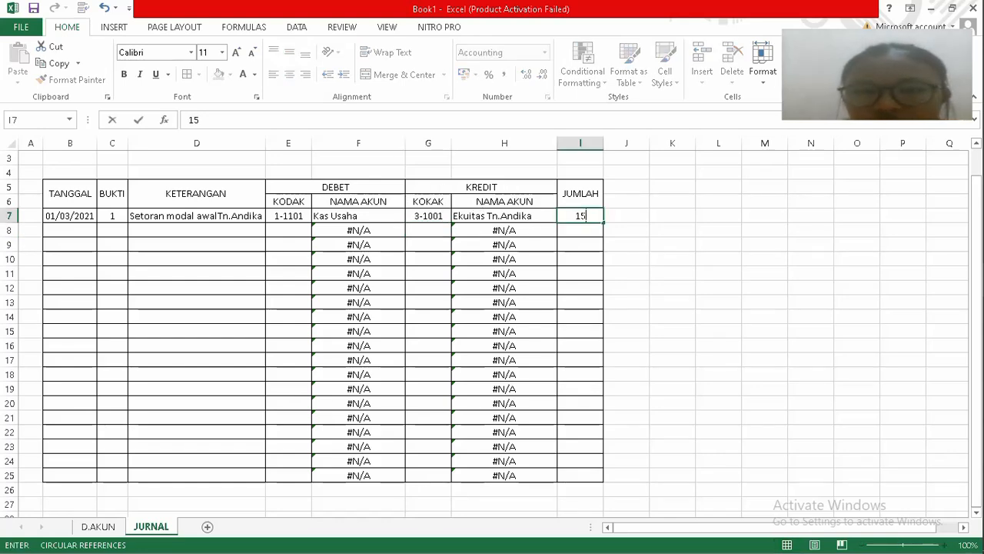
text(0.000)
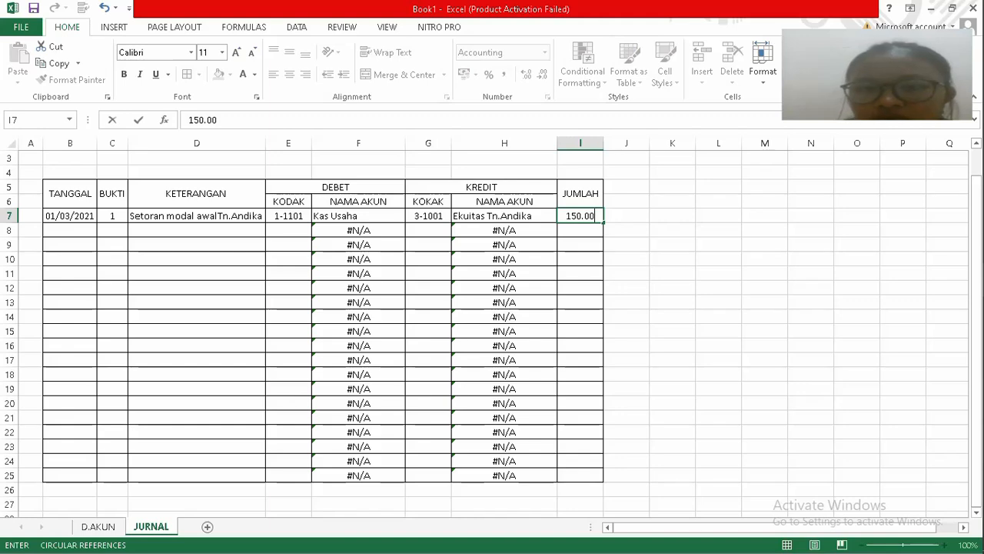
key(BackSpace)
key(BackSpace)
key(BackSpace)
key(BackSpace)
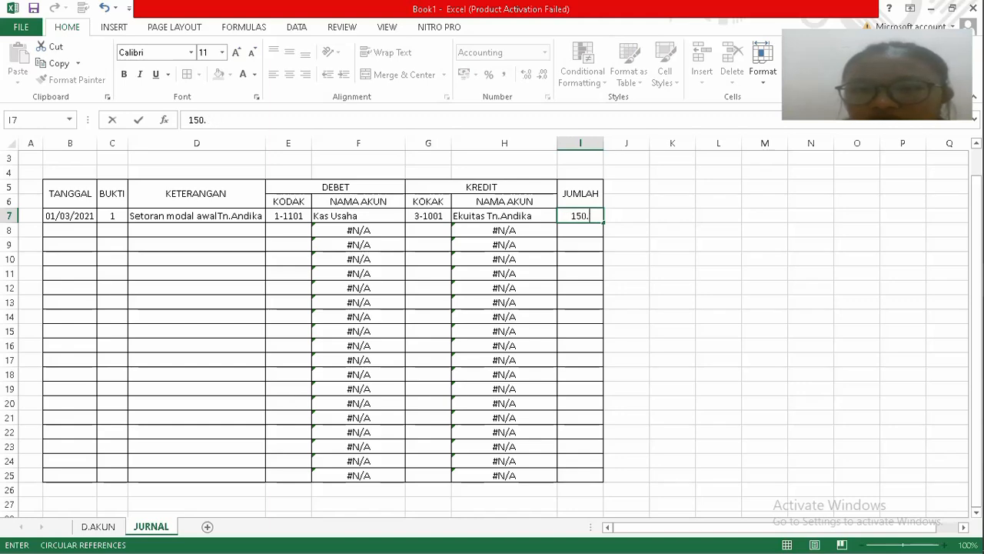
text(000000)
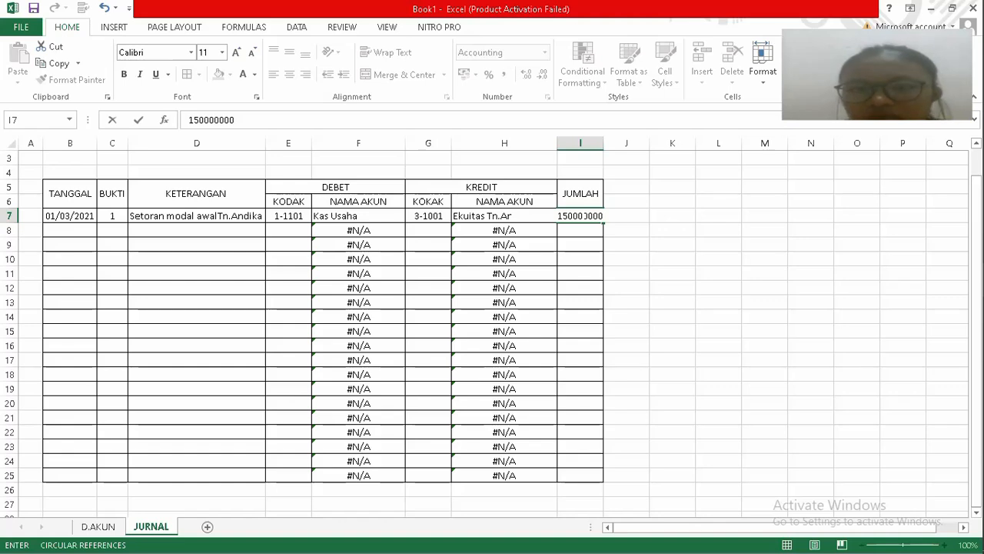
key(Return)
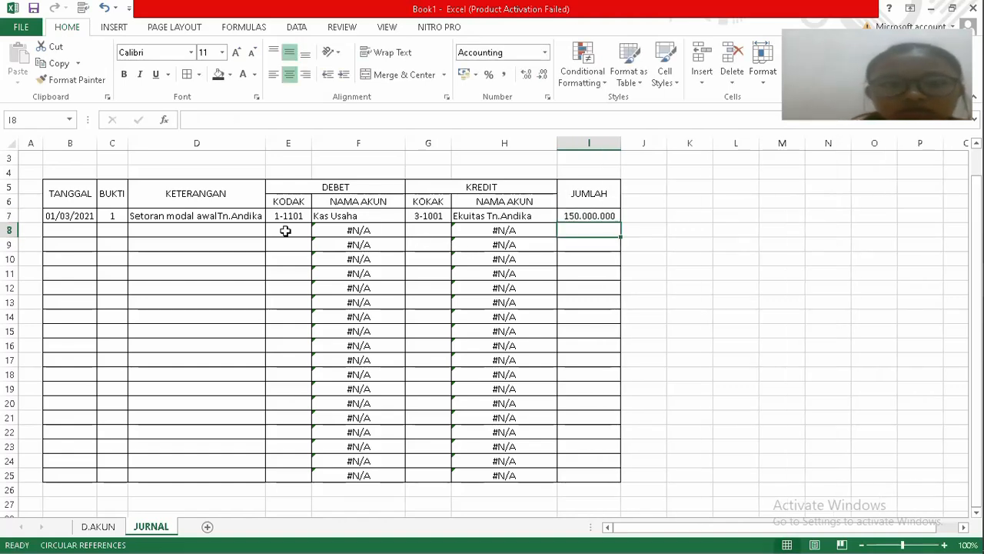
Enter the date 02/03/21 in B8 and the proof number 2 in C8 for the second journal entry.
click(62, 234)
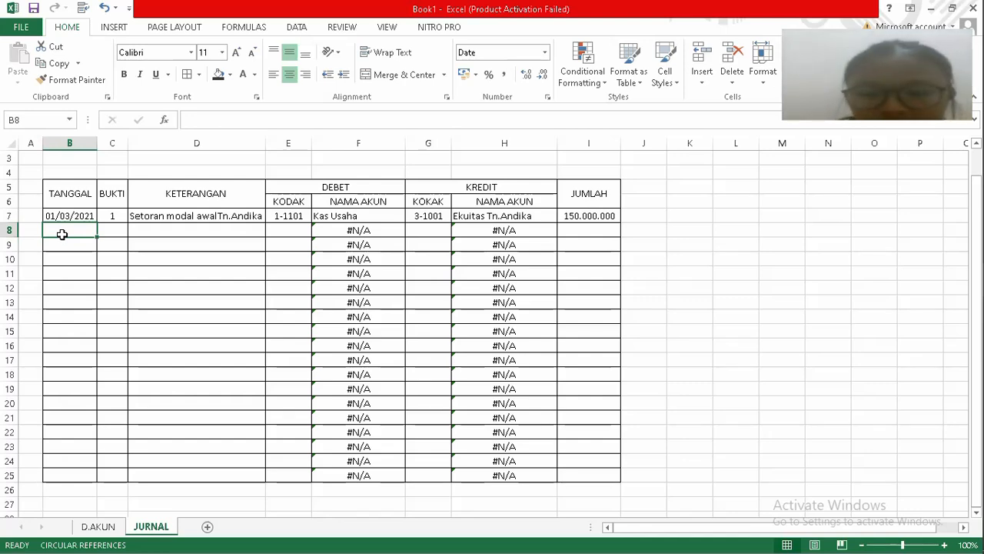
text(02/)
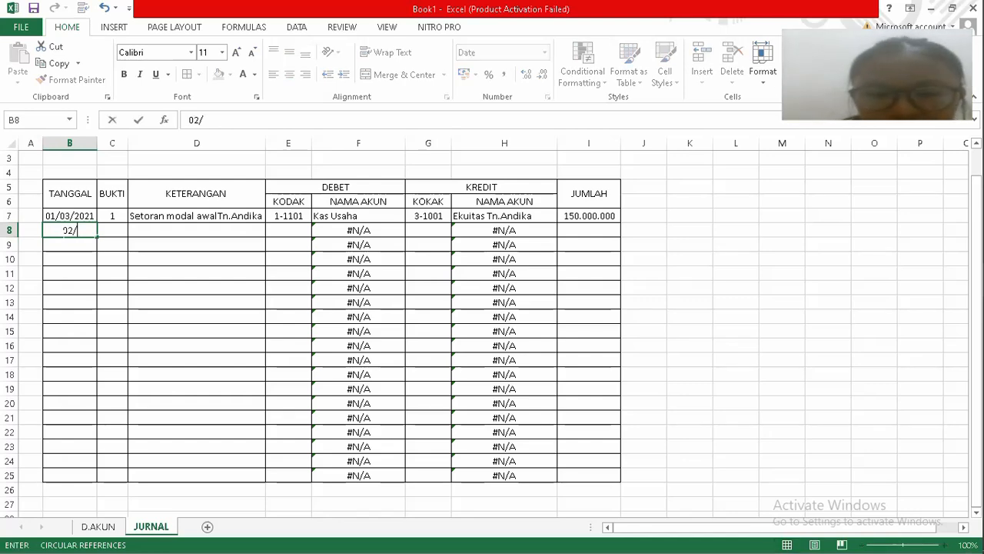
text(03/21)
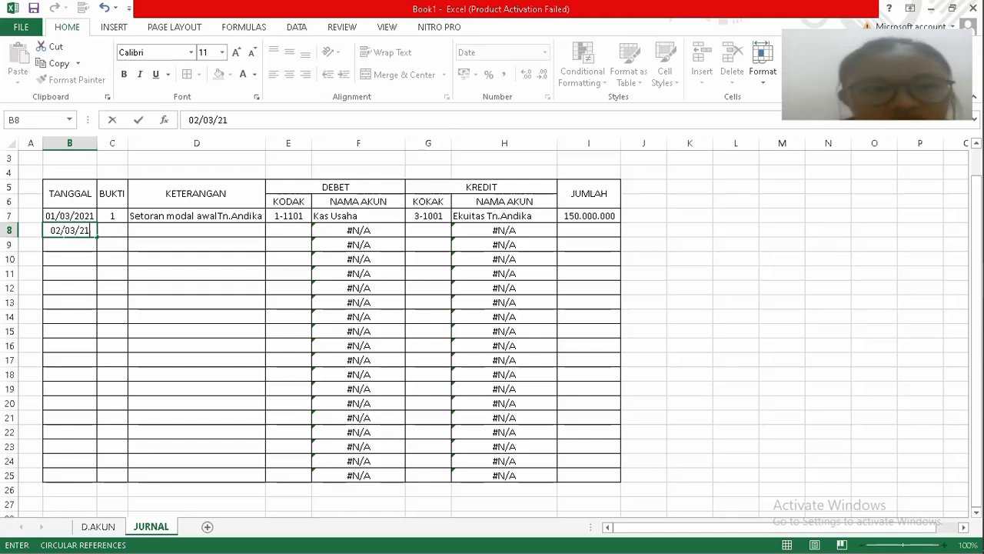
key(Tab)
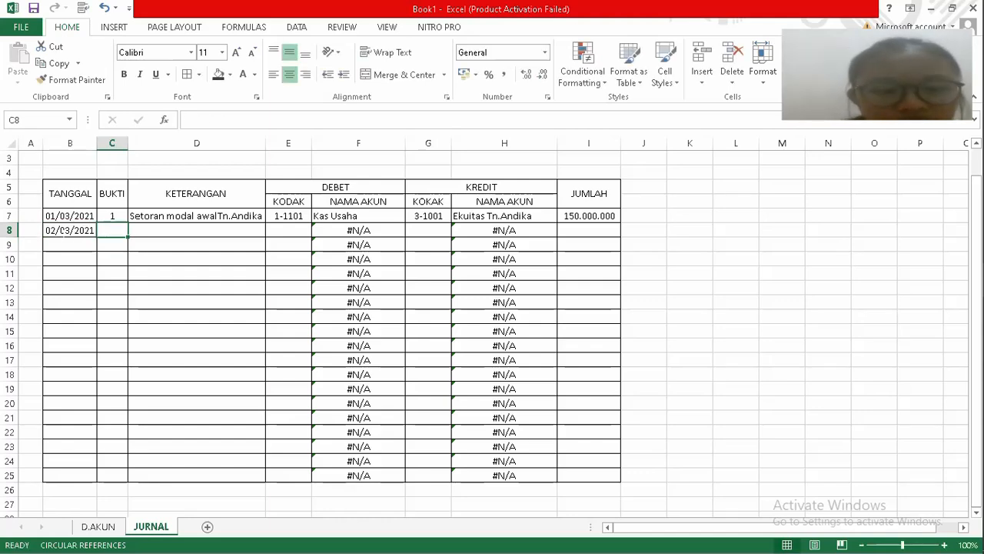
text(2)
key(Tab)
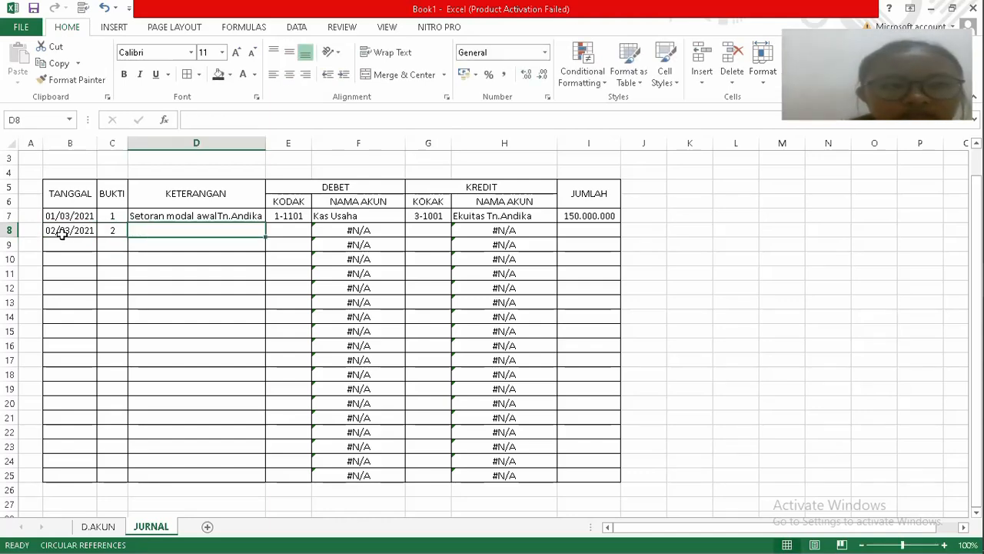
Enter the description "Pembayaran Sewa Ruko 2 Tahun" in D8 and widen the KETERANGAN column to fit it.
text(P)
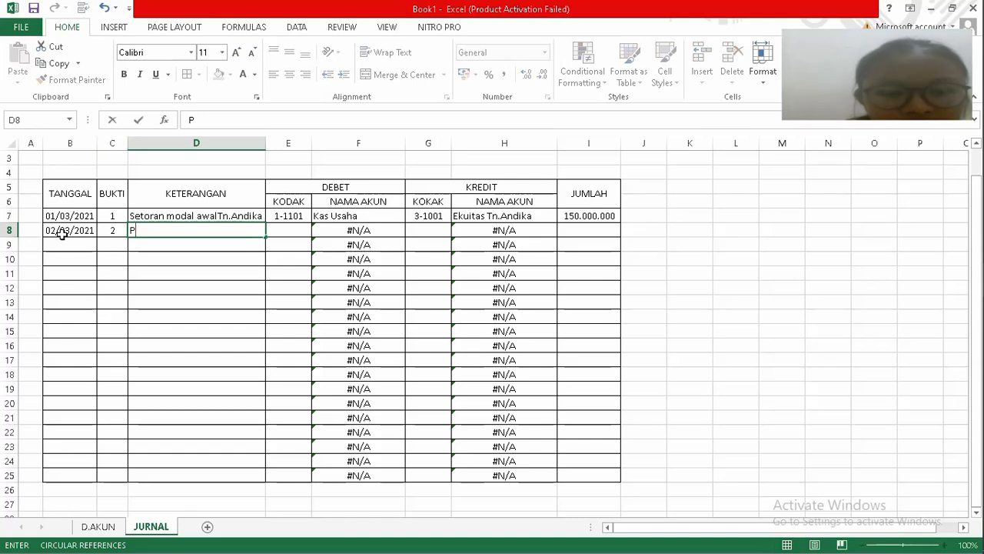
text(embayara)
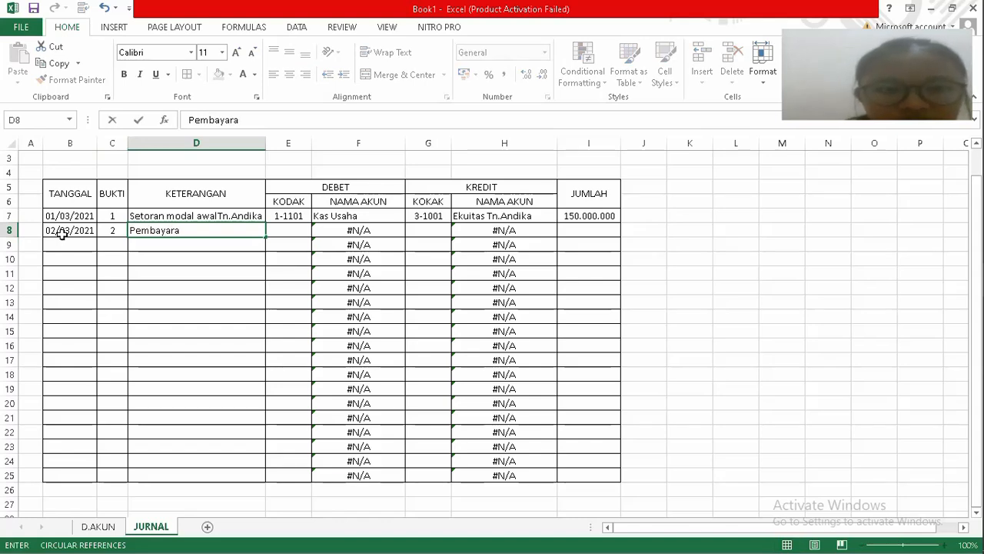
text(n Se)
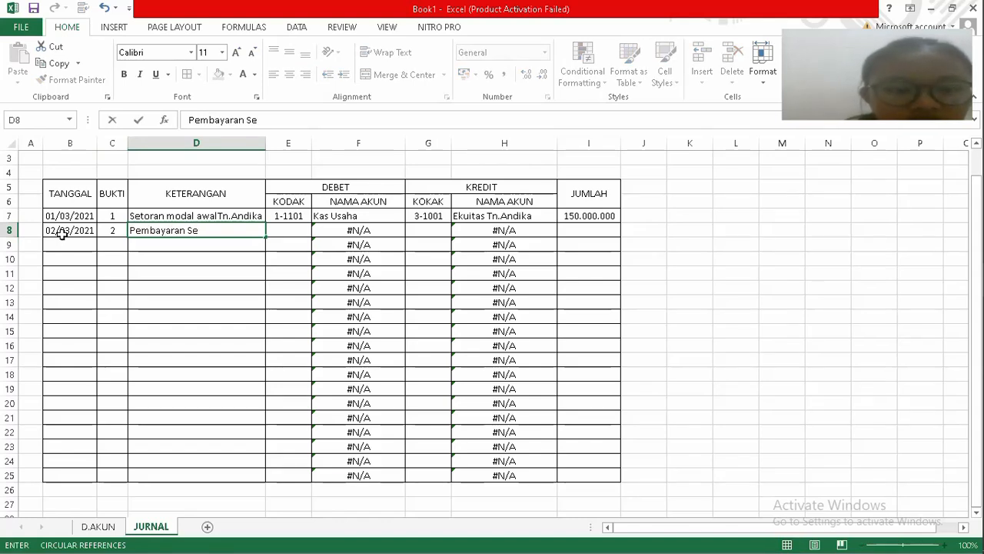
text(wa Ruko)
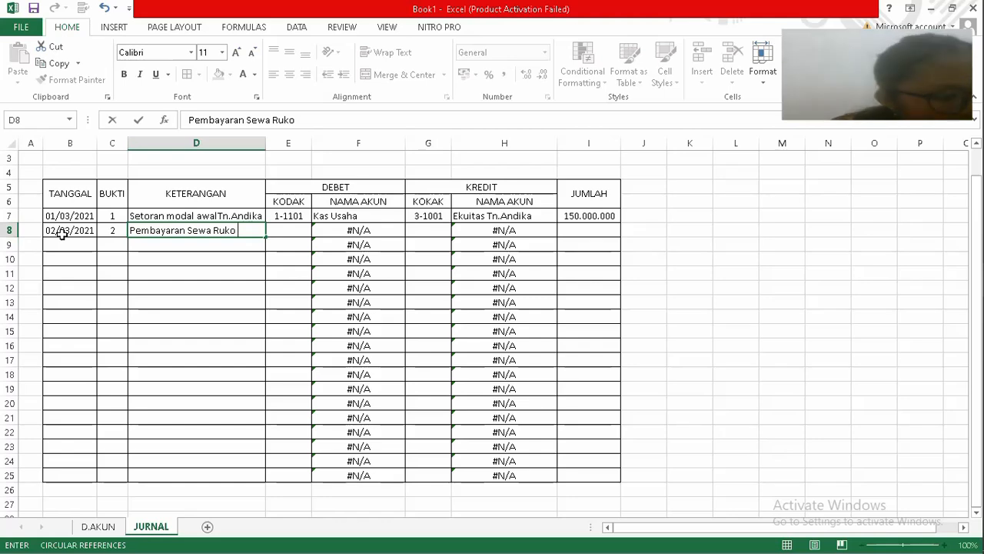
text(U)
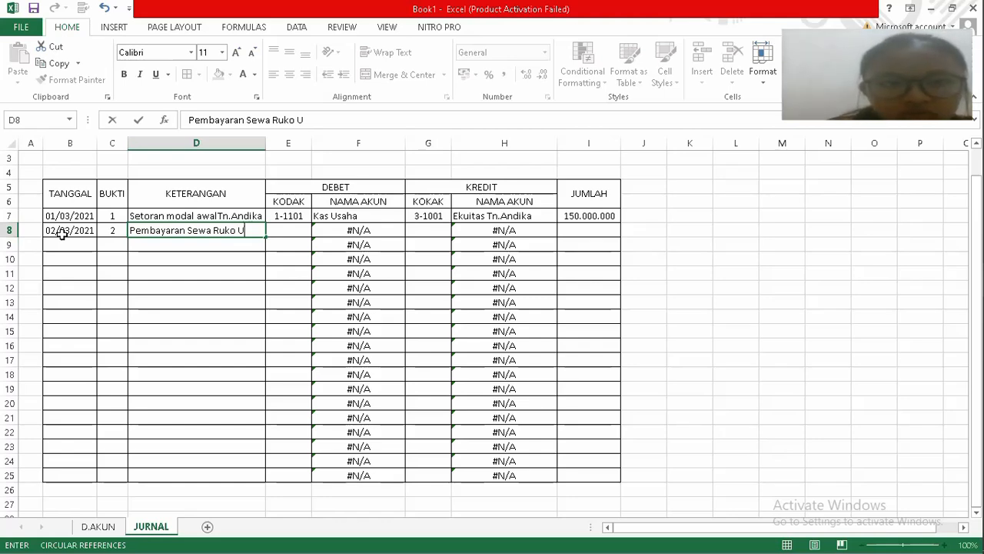
key(BackSpace)
text(2)
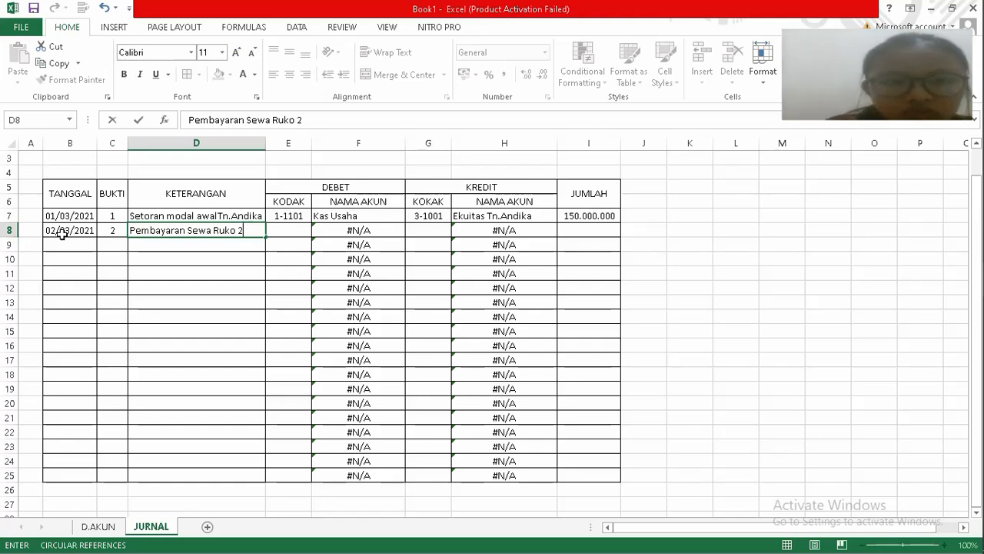
text( Tahu)
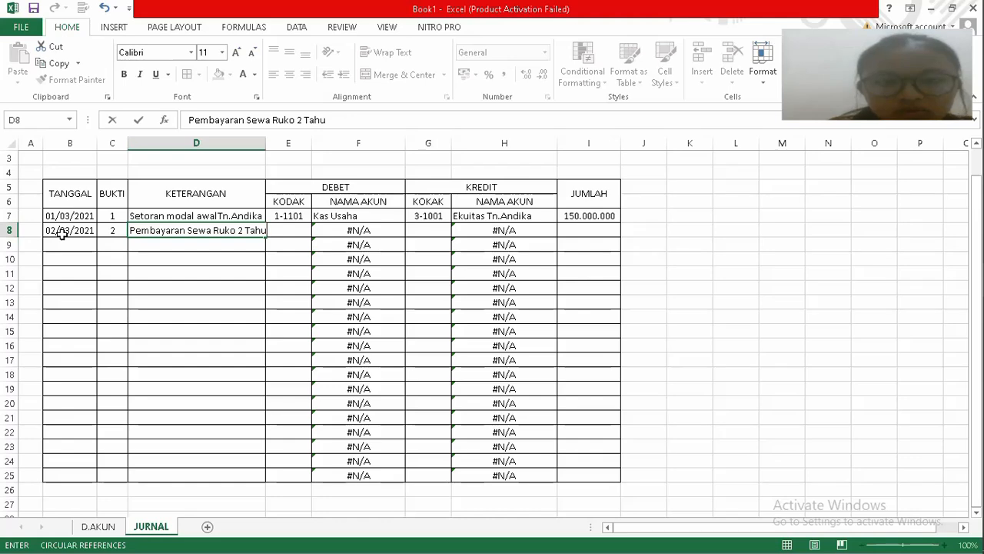
text(n)
key(Return)
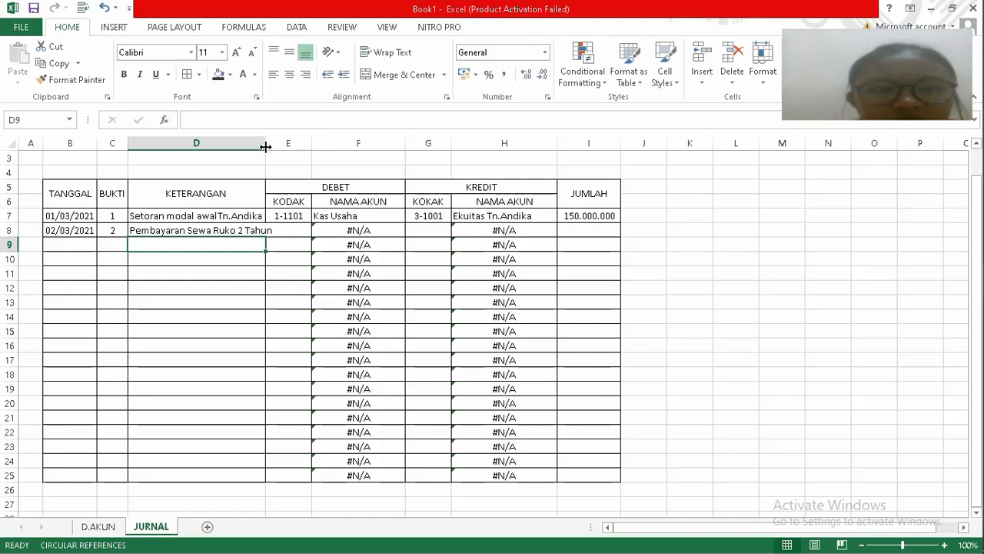
drag(264, 148, 279, 148)
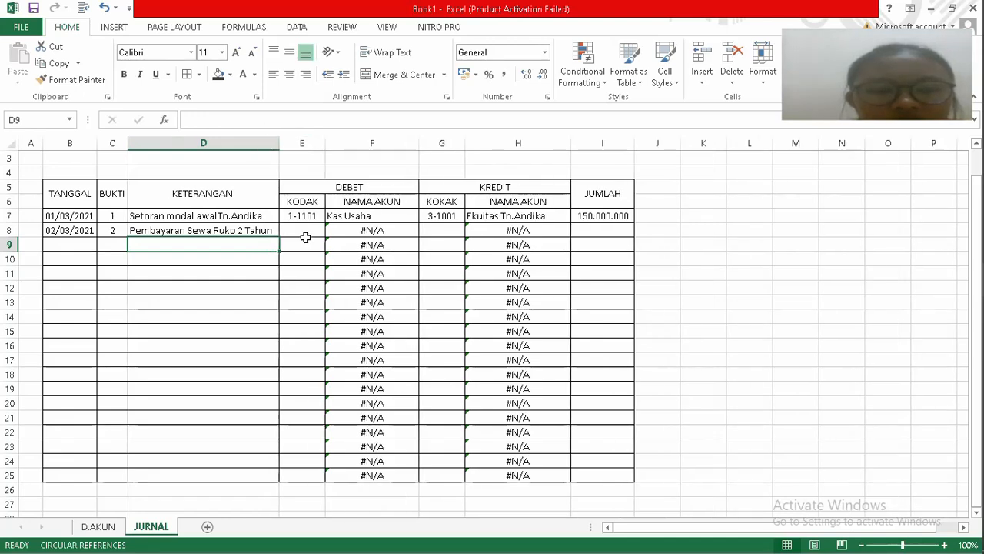
Enter the debit account code 1-1104 in E8 and widen the debit NAMA AKUN column to fit the account name.
click(304, 230)
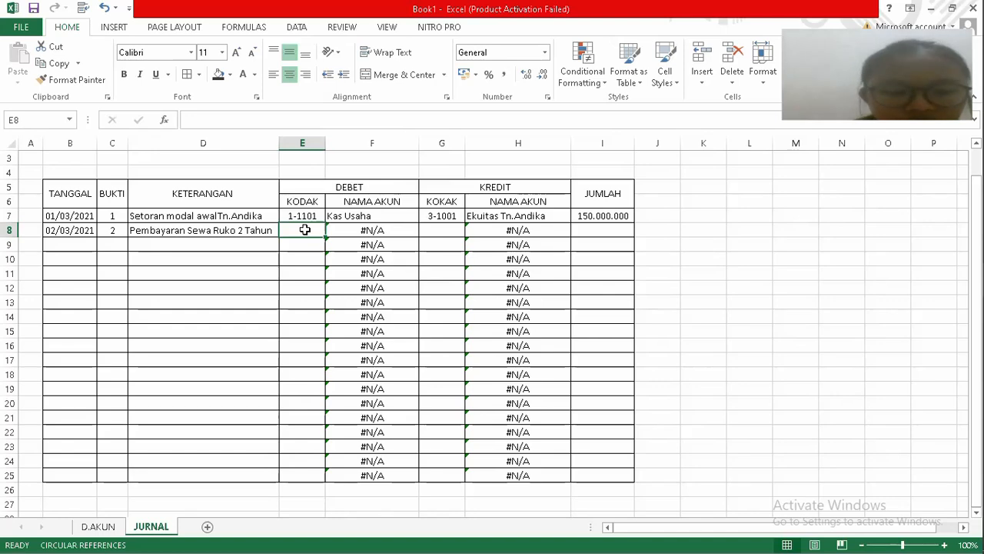
text(1-)
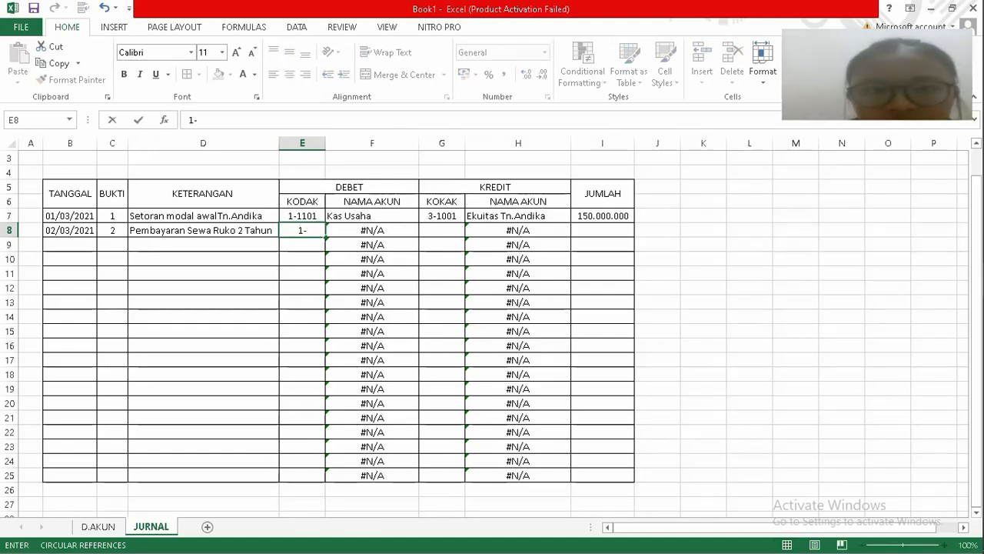
text(11)
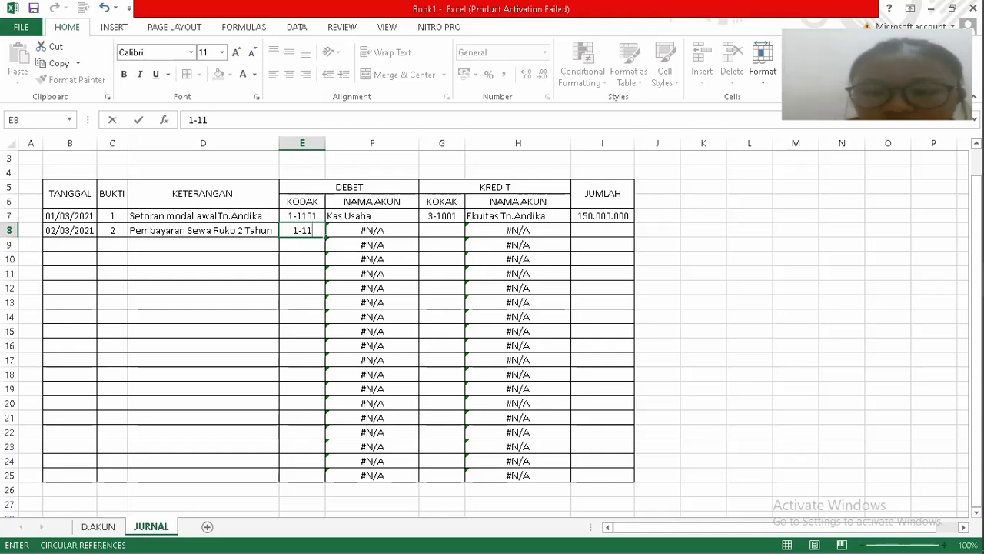
text(04)
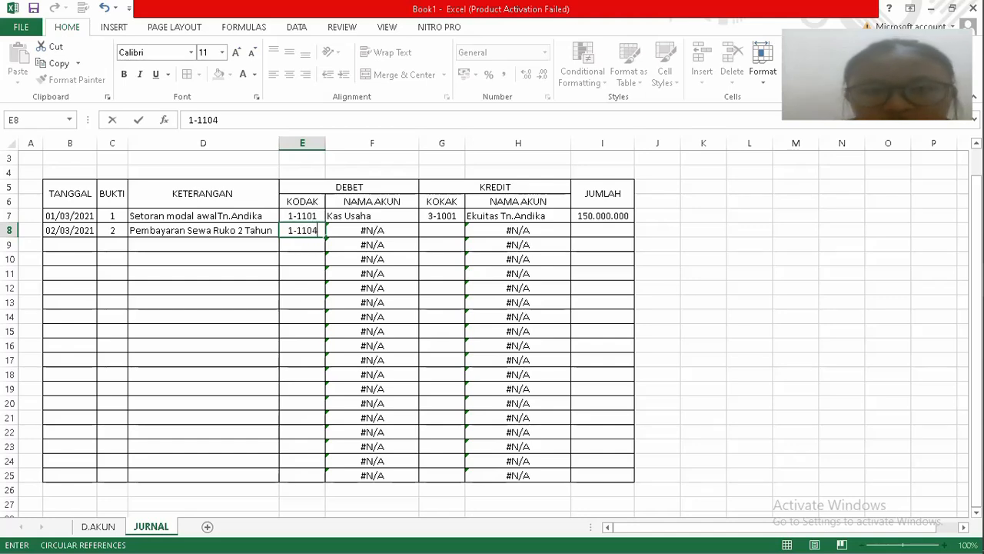
key(Return)
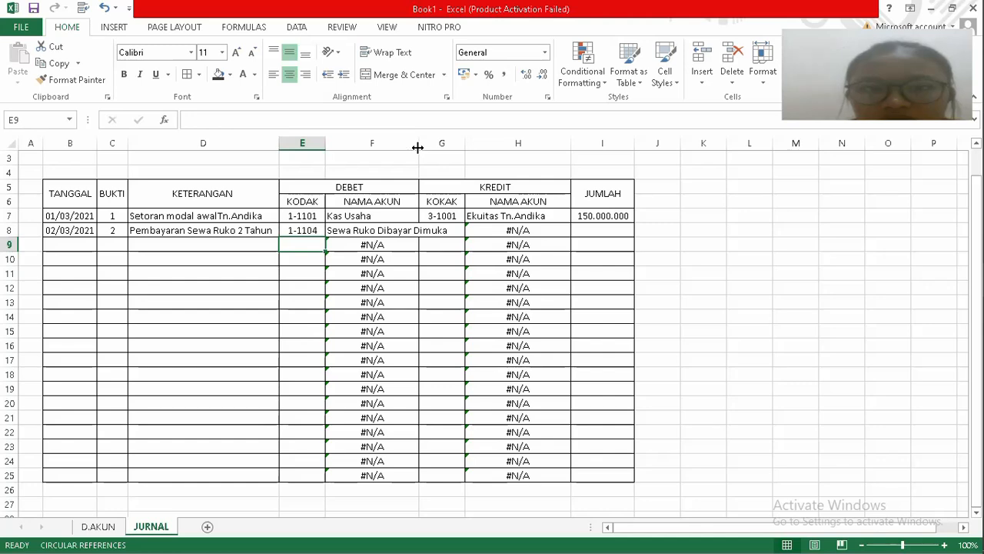
drag(418, 149, 452, 150)
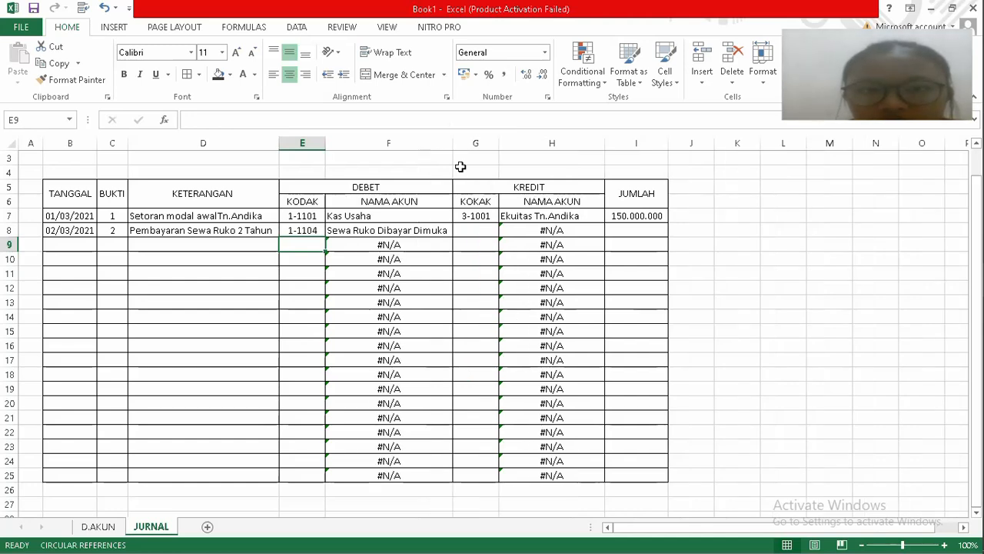
Enter the credit account code 1-1101 in G8 for the second journal entry.
click(480, 229)
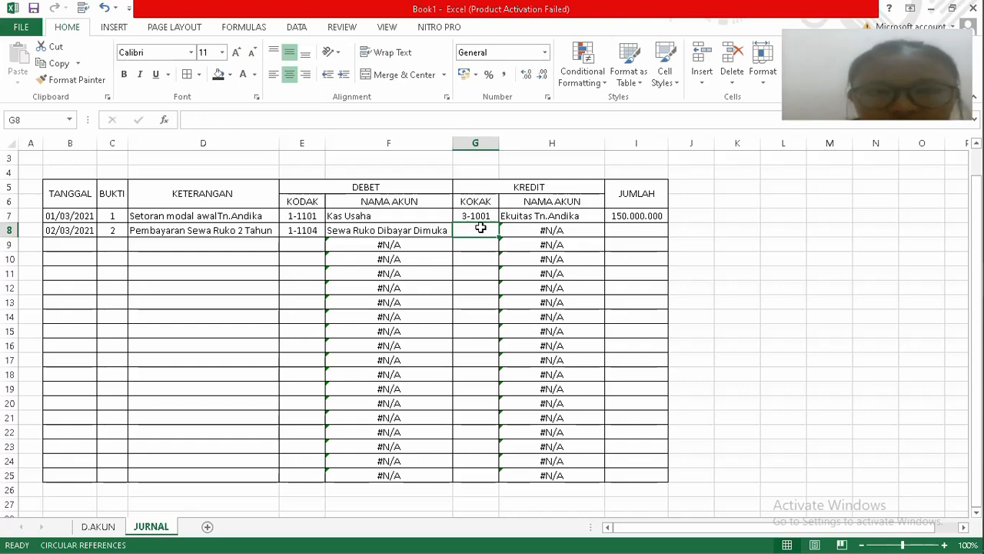
text(1-)
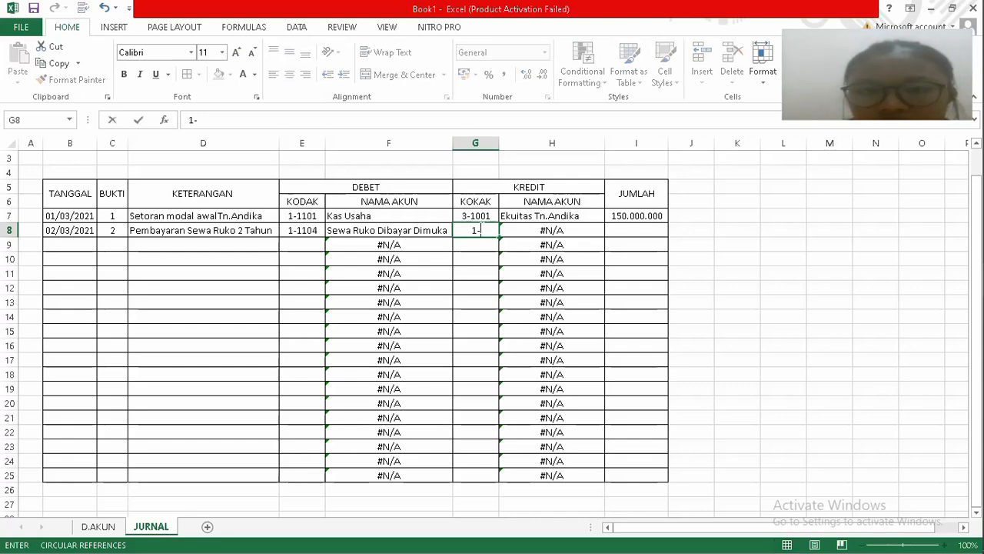
text(11)
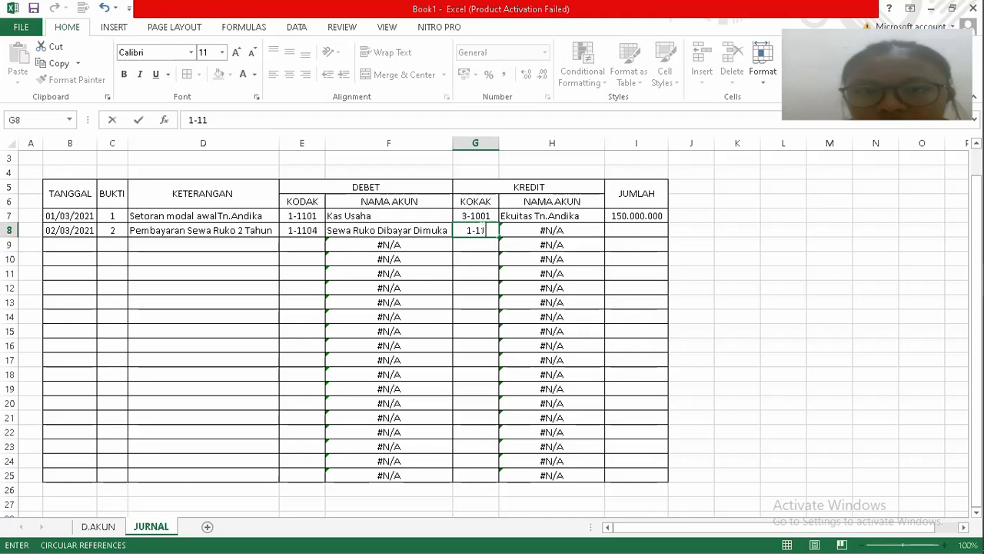
text(01)
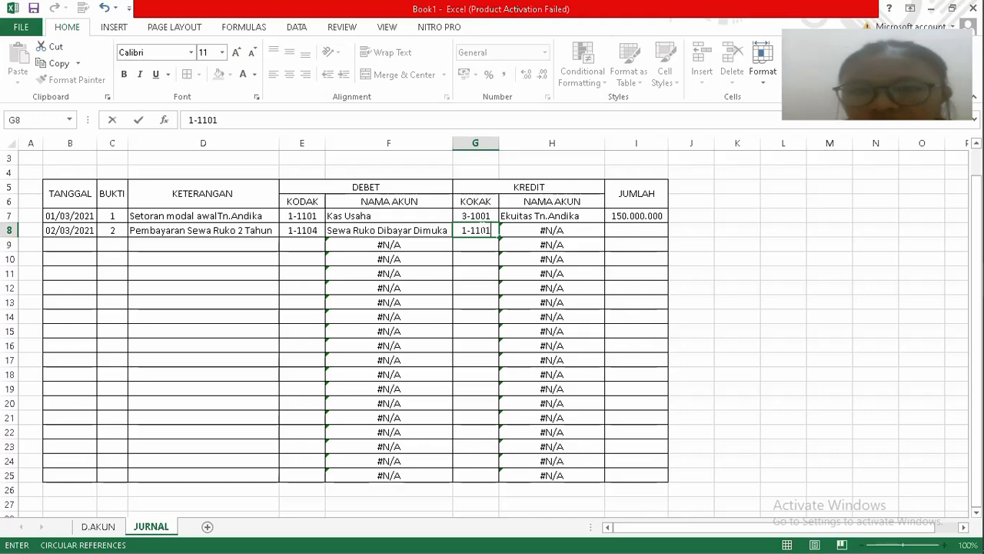
key(Tab)
Enter the amount 48000000 in the JUMLAH cell I8 of the second journal entry.
click(626, 231)
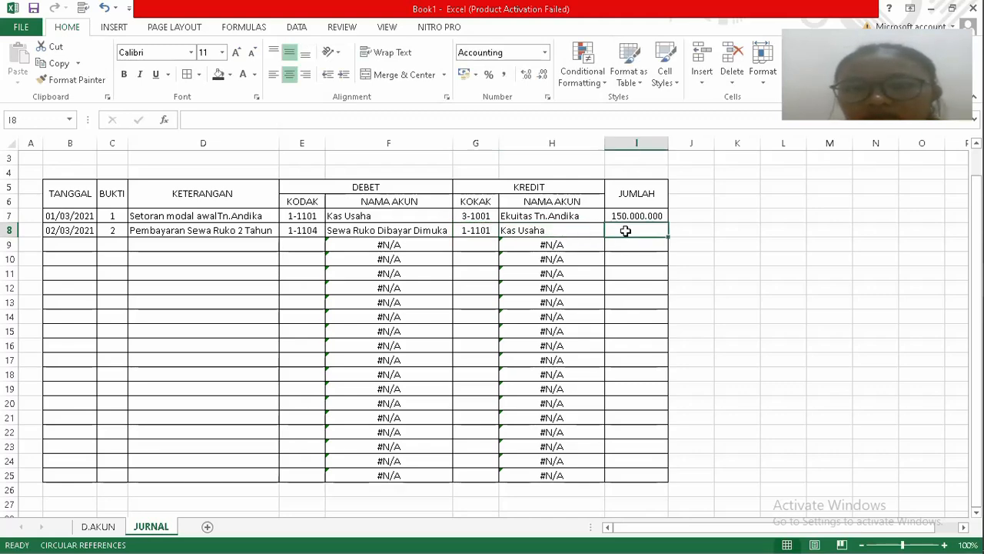
text(480000)
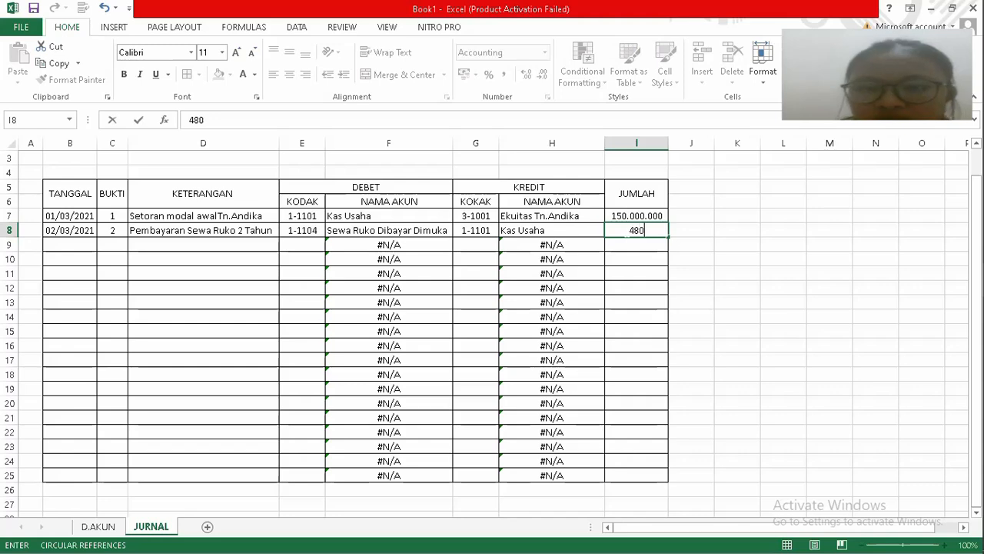
text(0)
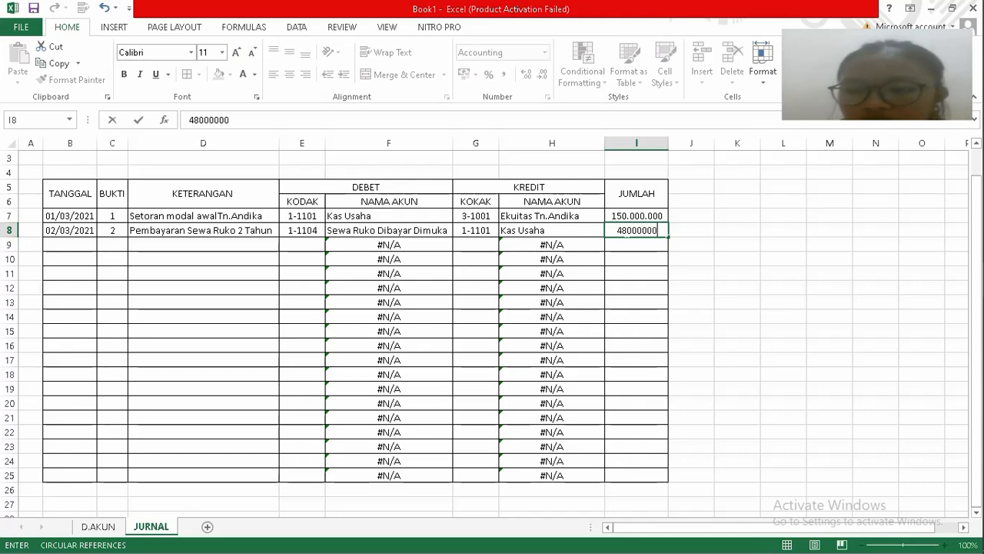
key(Return)
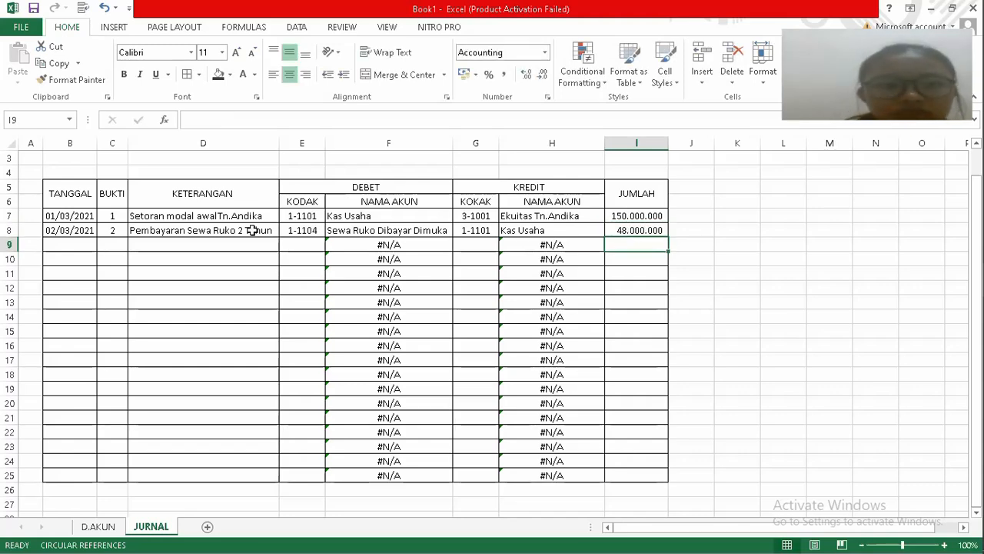
Enter the date 03/03/21 in B9 and the proof number 3 in C9 for the third journal entry.
click(71, 245)
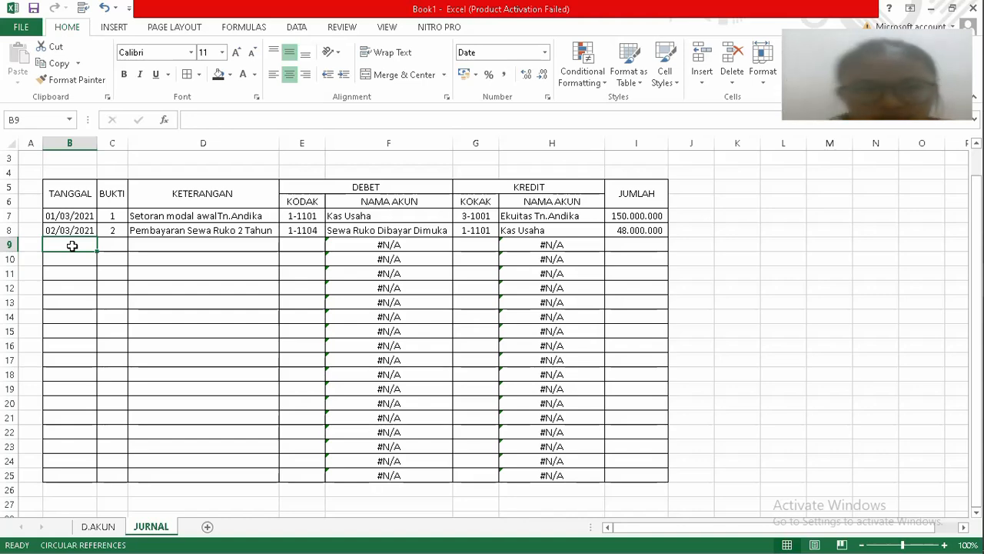
text(0)
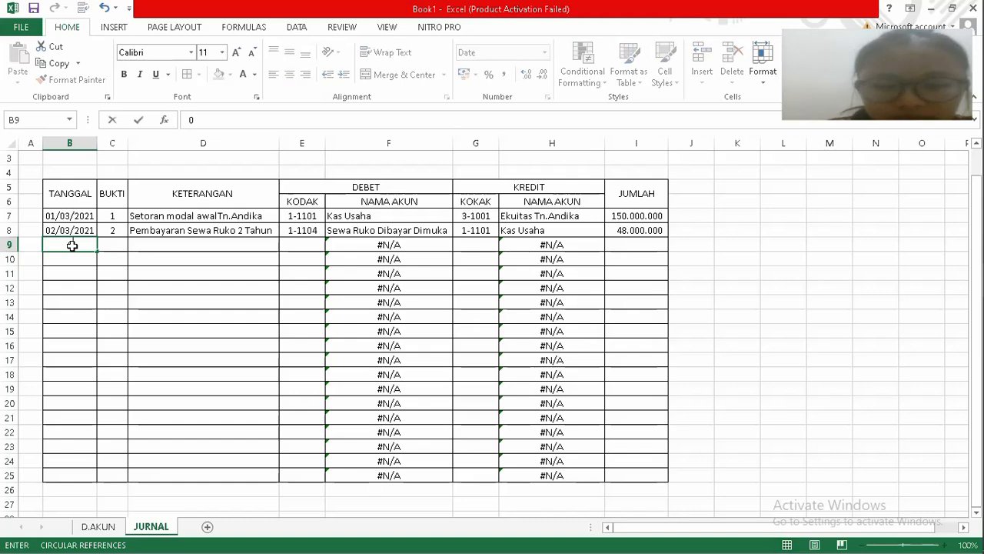
text(3/03/21)
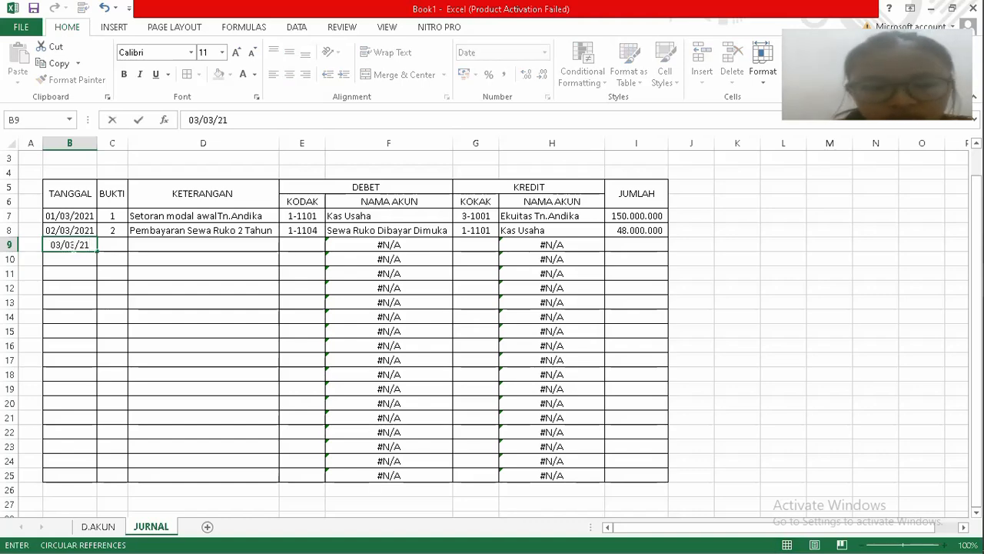
key(Tab)
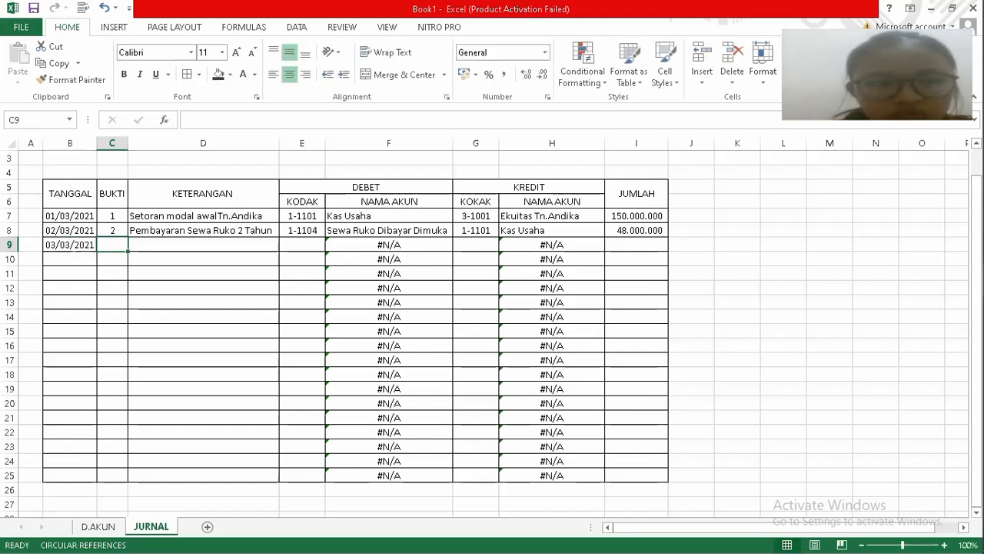
text(3)
key(Tab)
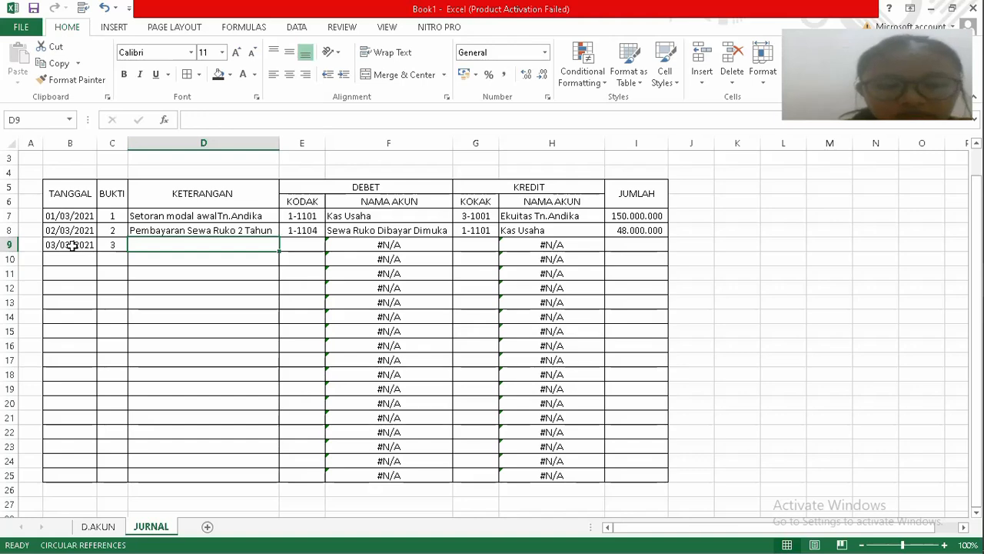
Enter the description "Membeli Barang Dagang Kredit" in D9 for the third journal entry.
text(M)
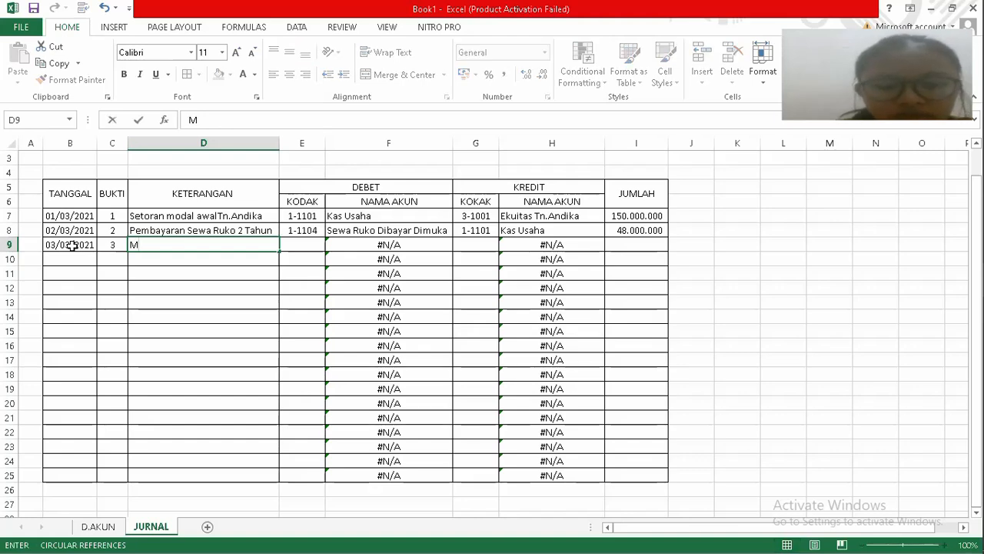
text(embeli)
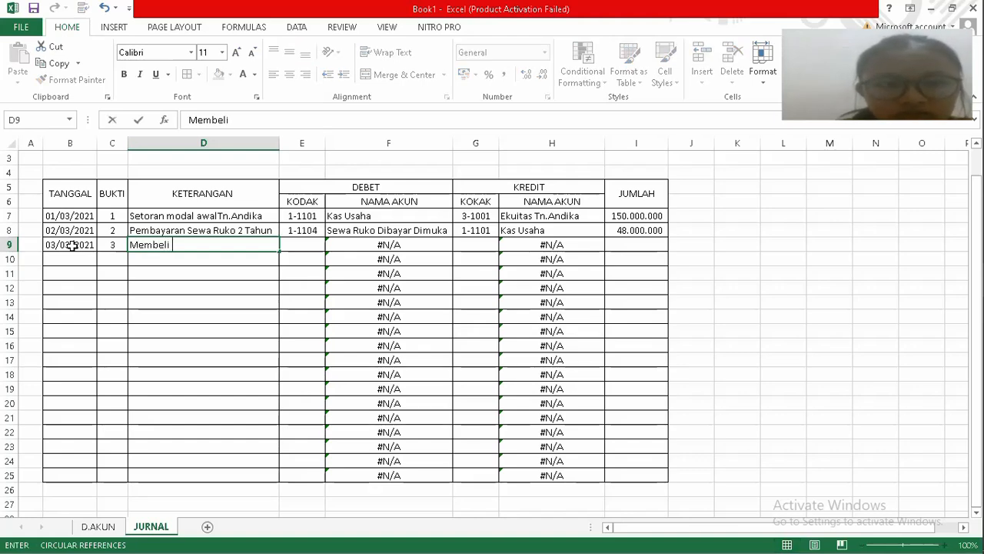
text( Bar)
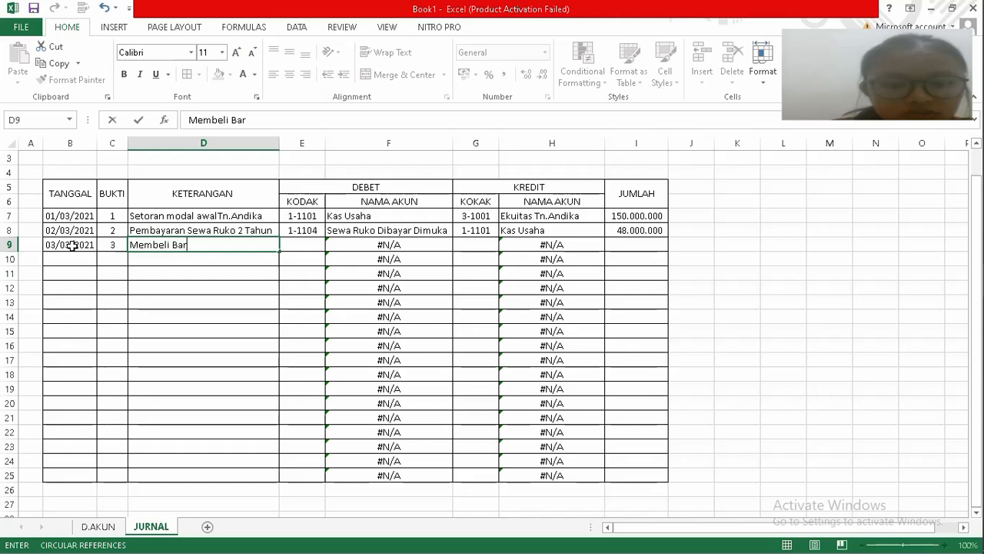
text(ang Da)
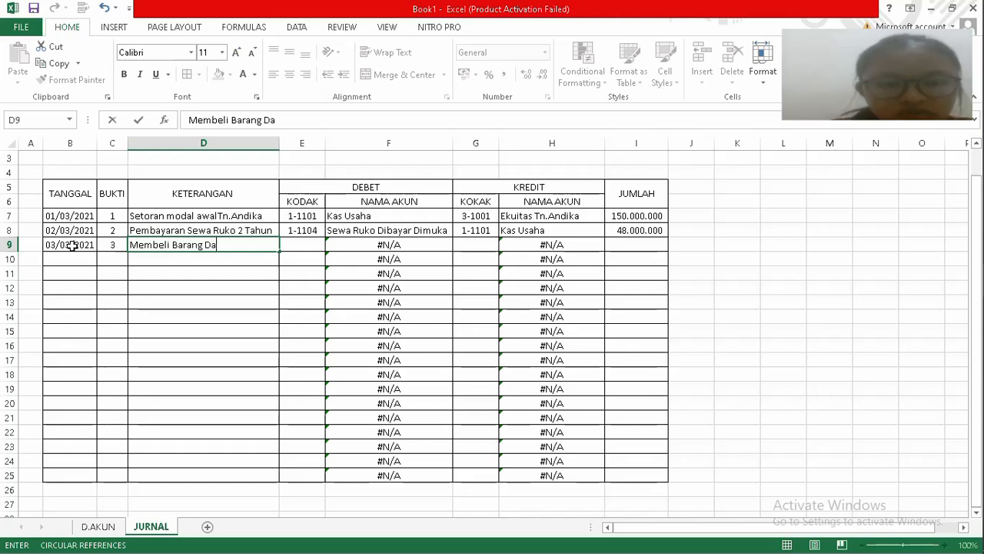
text(gang)
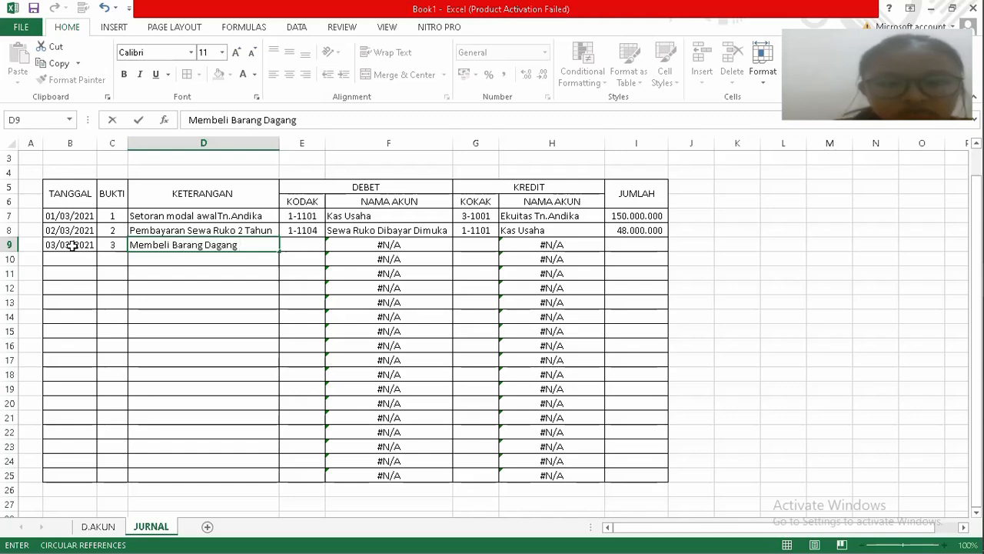
text( Kredi)
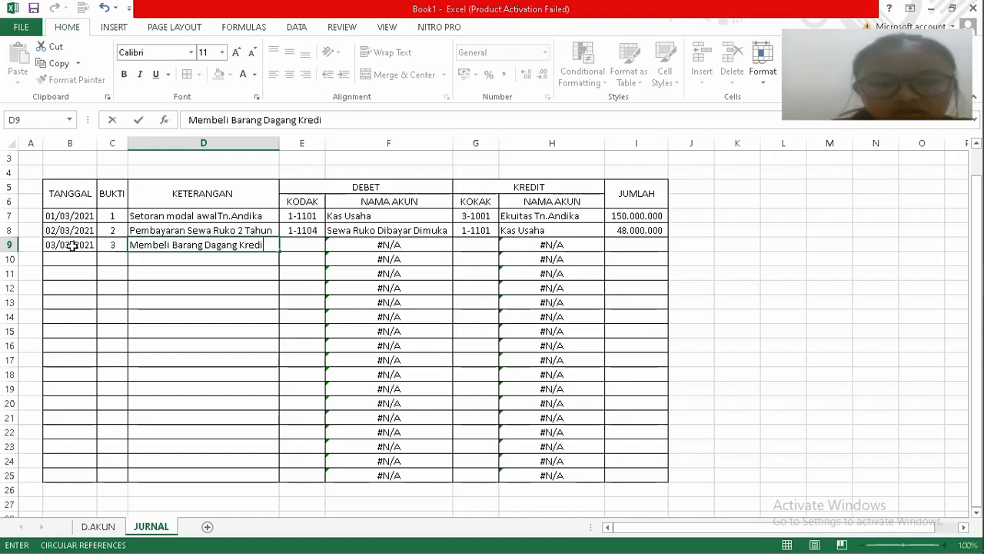
text(t)
key(Tab)
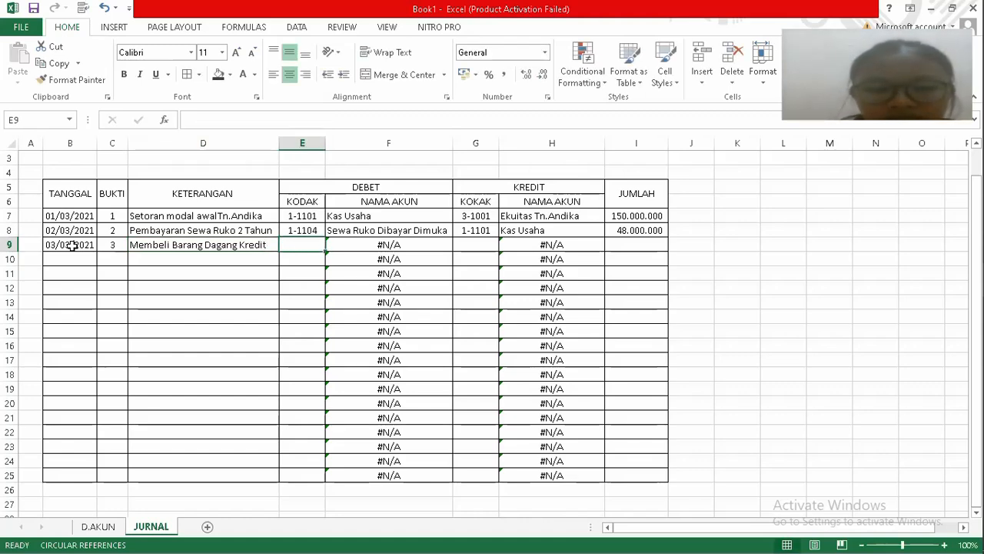
Enter the debit account code 1-1105 in E9 for the third journal entry.
text(1)
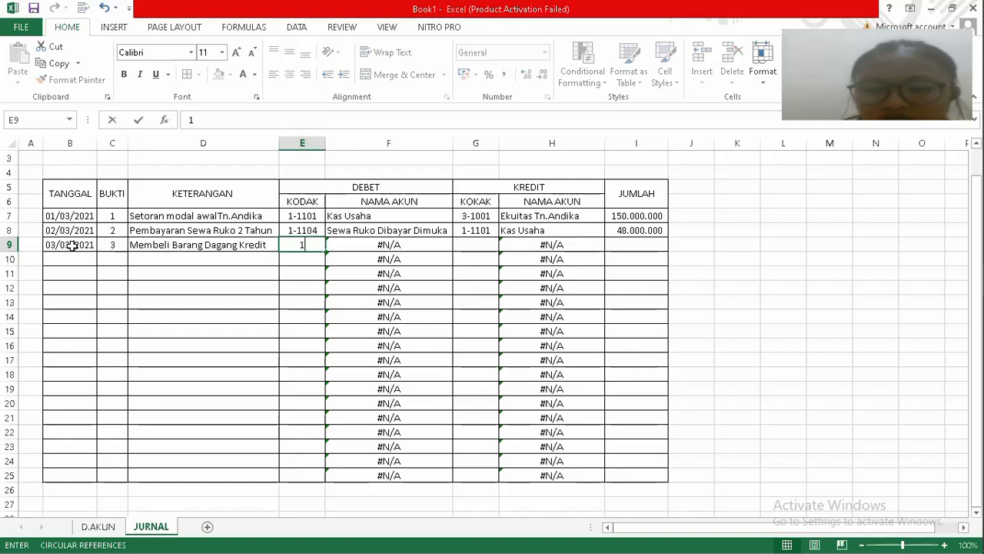
text(-11)
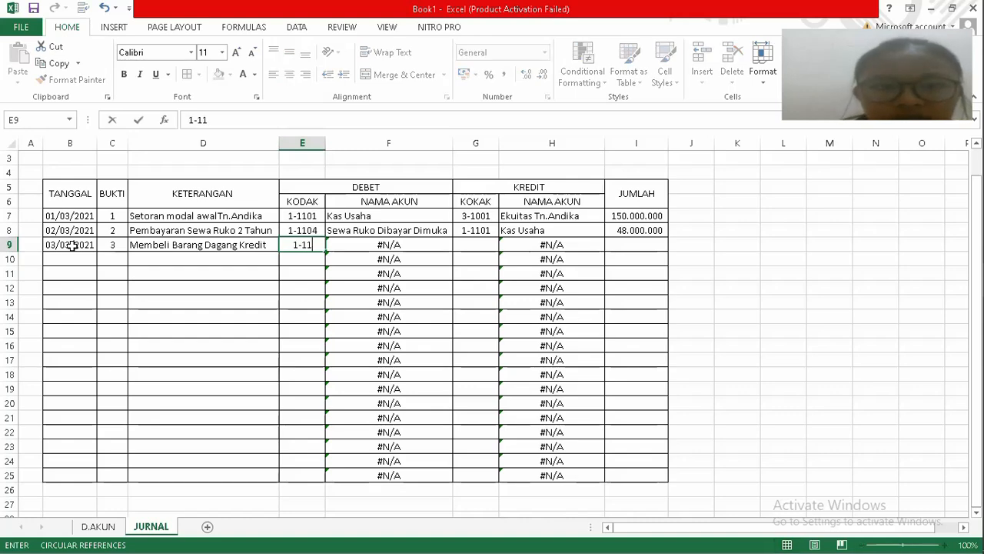
text(05)
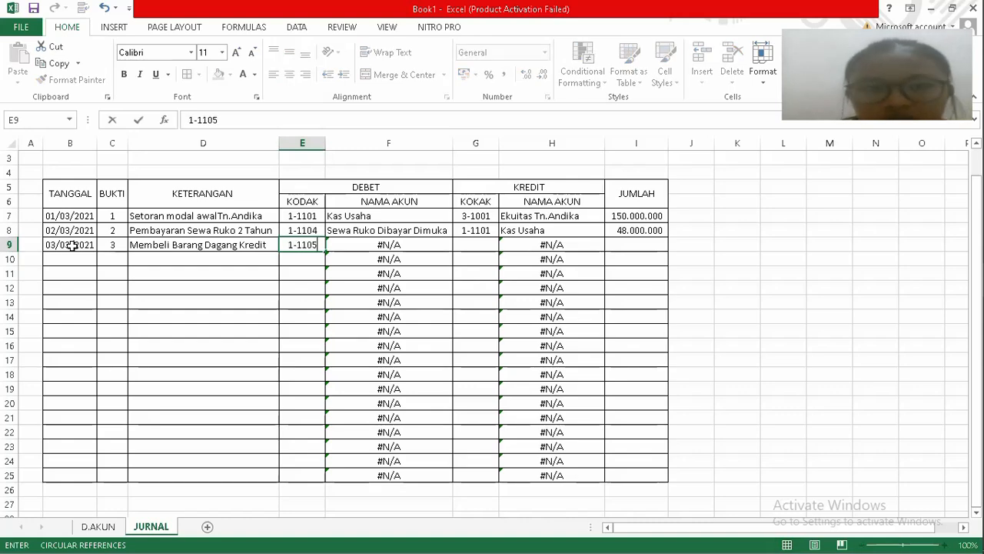
key(Tab)
key(Tab)
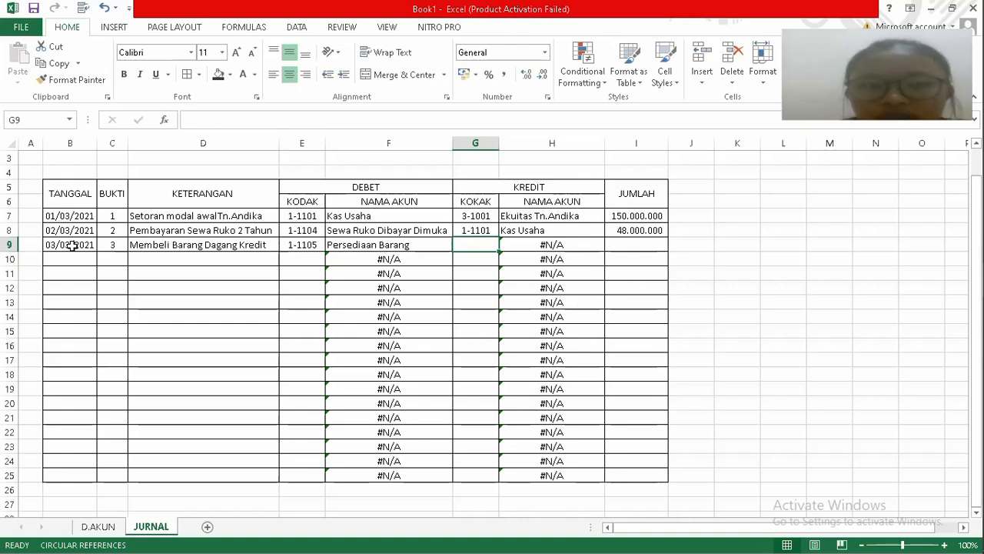
Enter the credit account code 2-1101 in G9 and check the account name lookup formula in H9.
text(2)
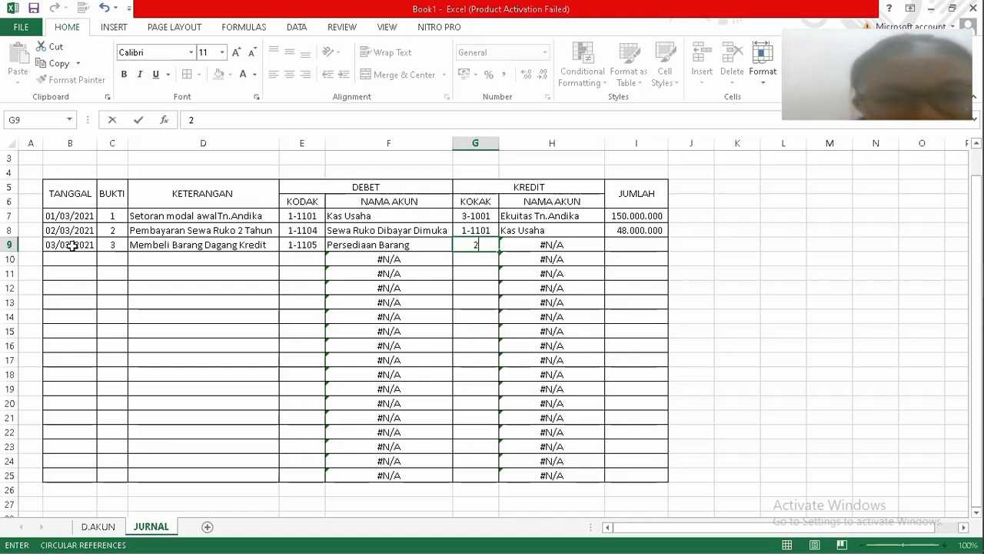
text(-11)
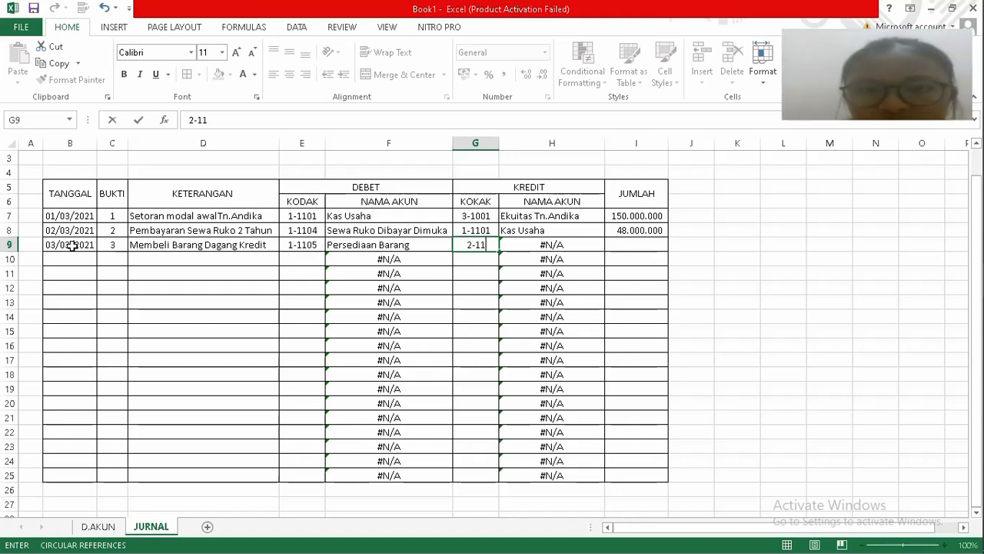
text(01)
key(ctrl+Return)
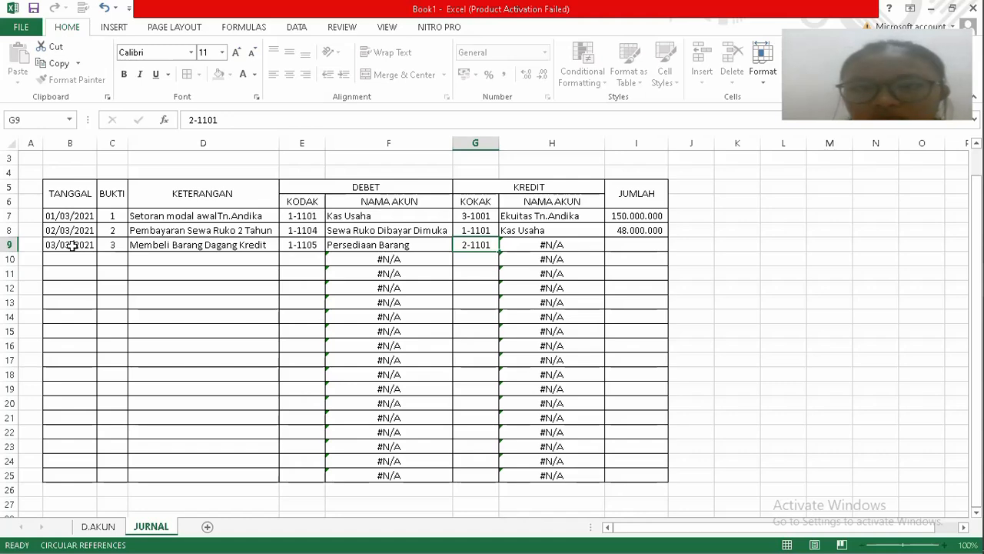
key(Right)
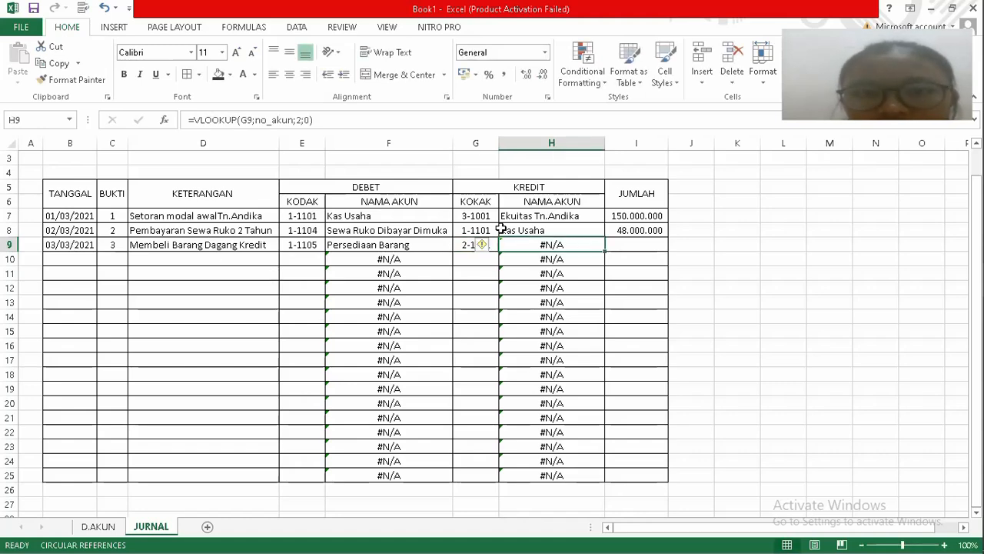
click(458, 244)
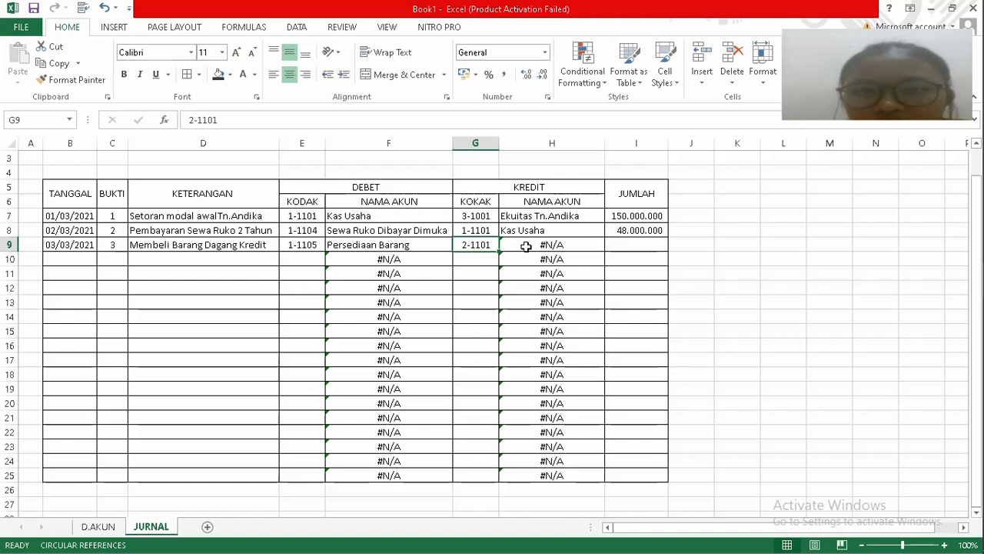
click(526, 247)
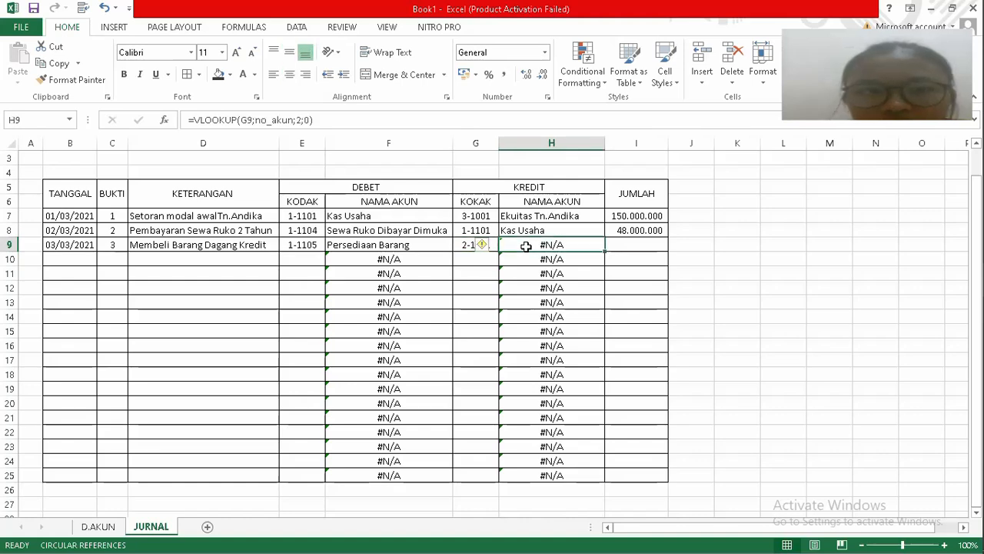
click(465, 244)
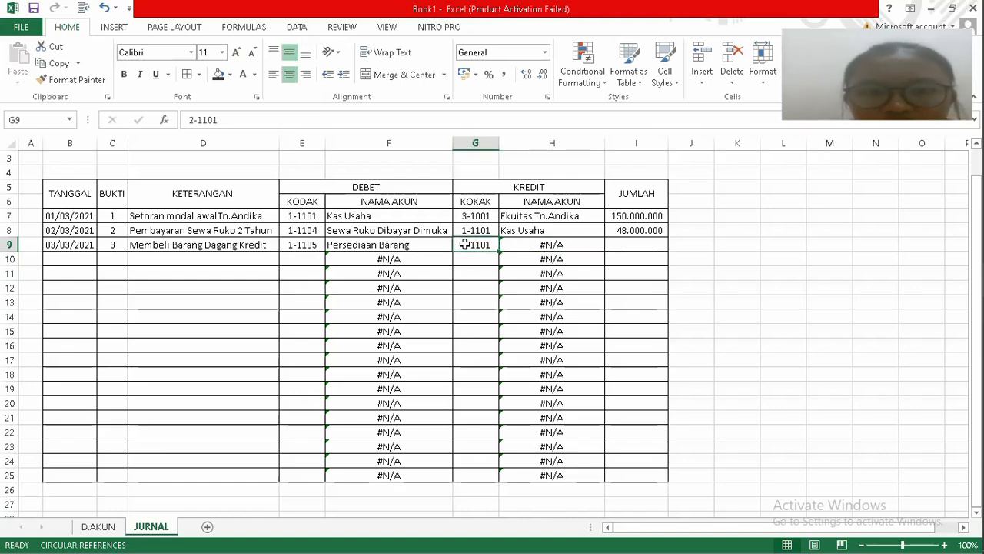
In the D.AKUN sheet, change the account code of Utang Usaha to 2-1101 and of Utang Wesel to 2-1102.
click(87, 529)
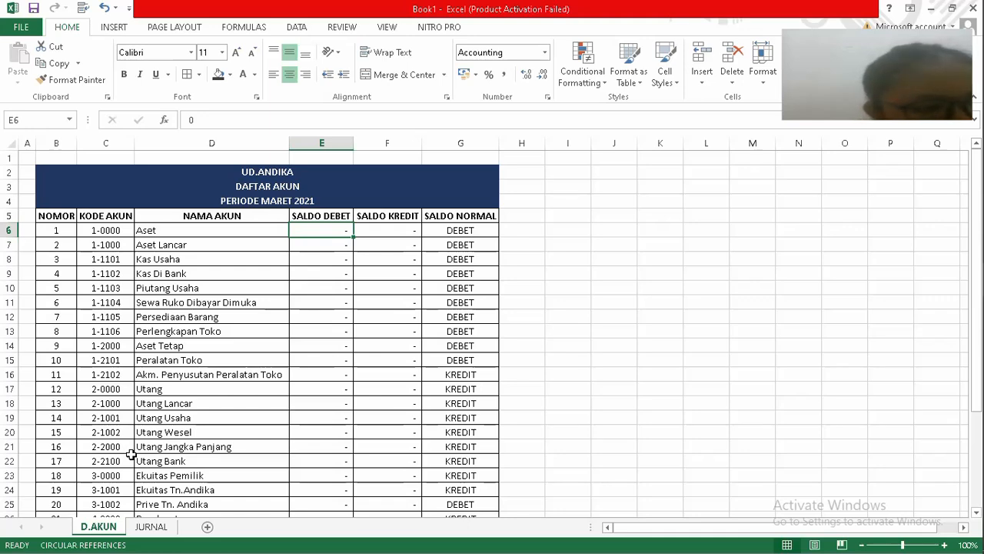
double_click(111, 419)
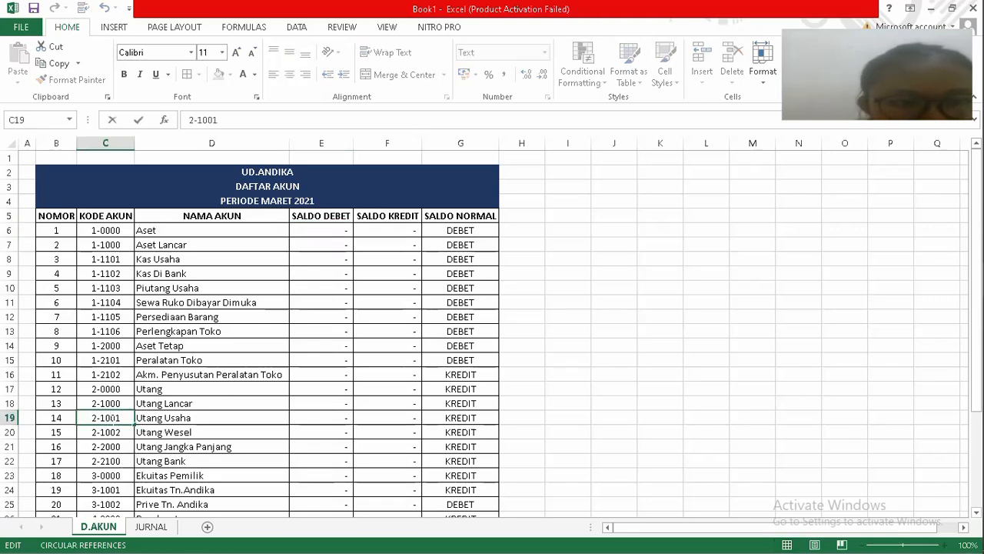
key(BackSpace)
text(1)
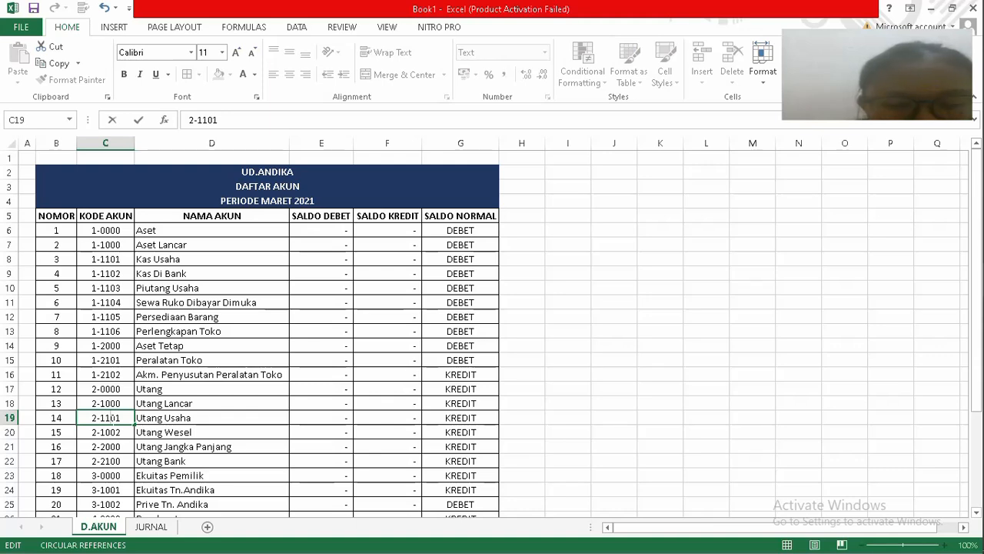
key(Return)
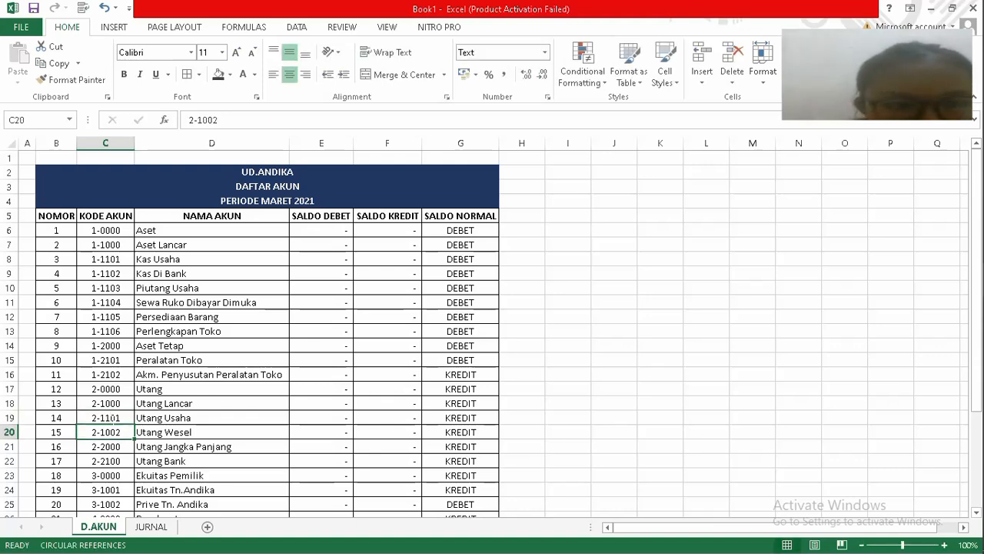
double_click(108, 433)
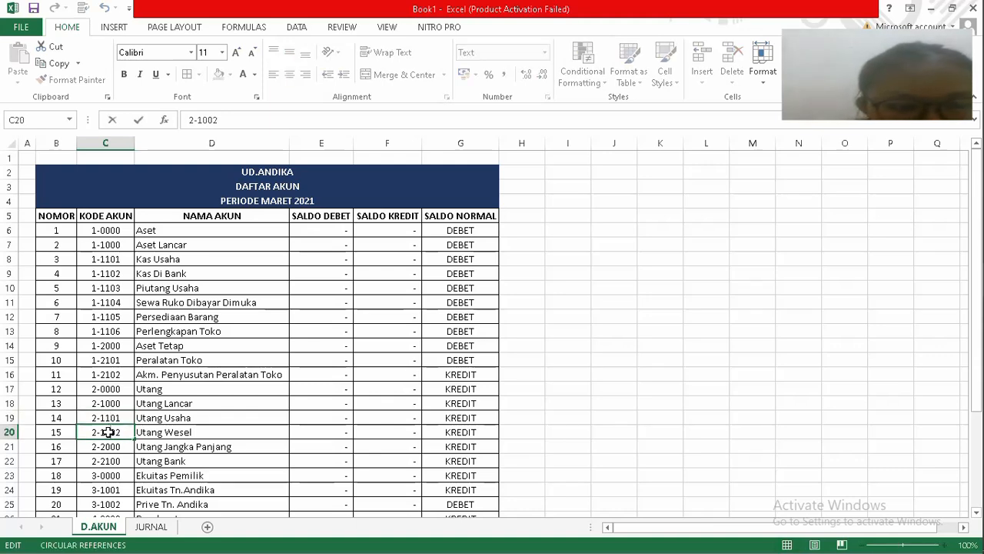
key(BackSpace)
text(1)
key(Return)
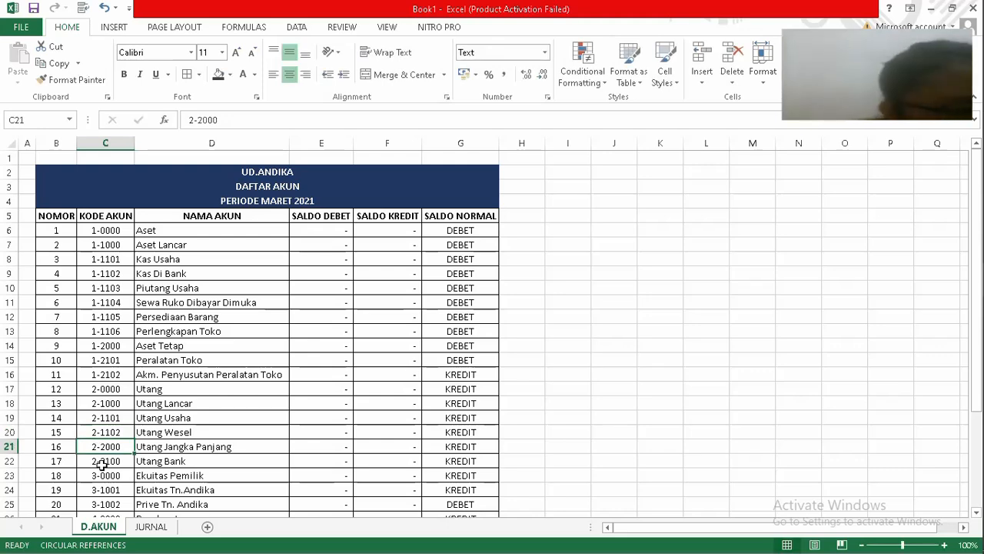
Back in the JURNAL sheet, enter the amount 30000000 in the JUMLAH cell I9 of the third journal entry.
click(137, 529)
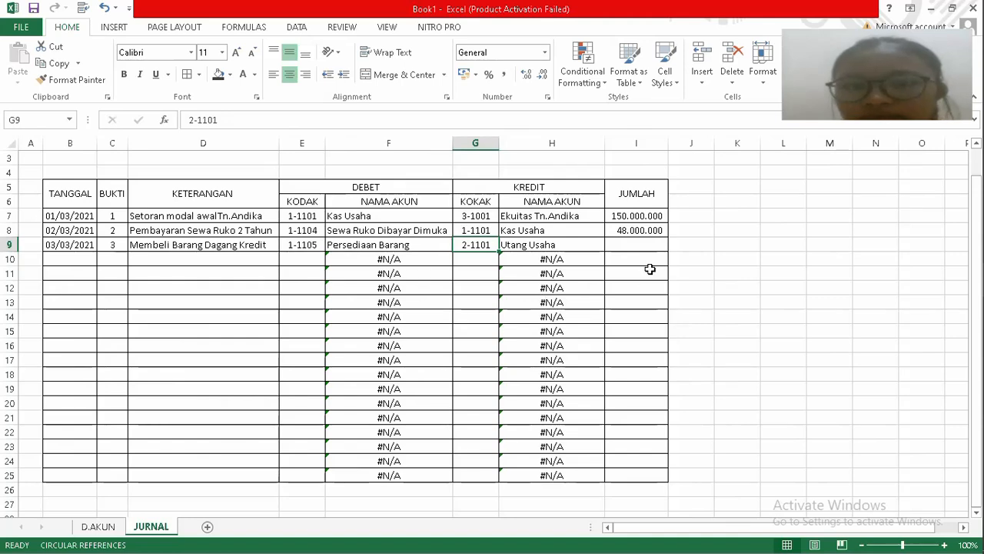
click(642, 247)
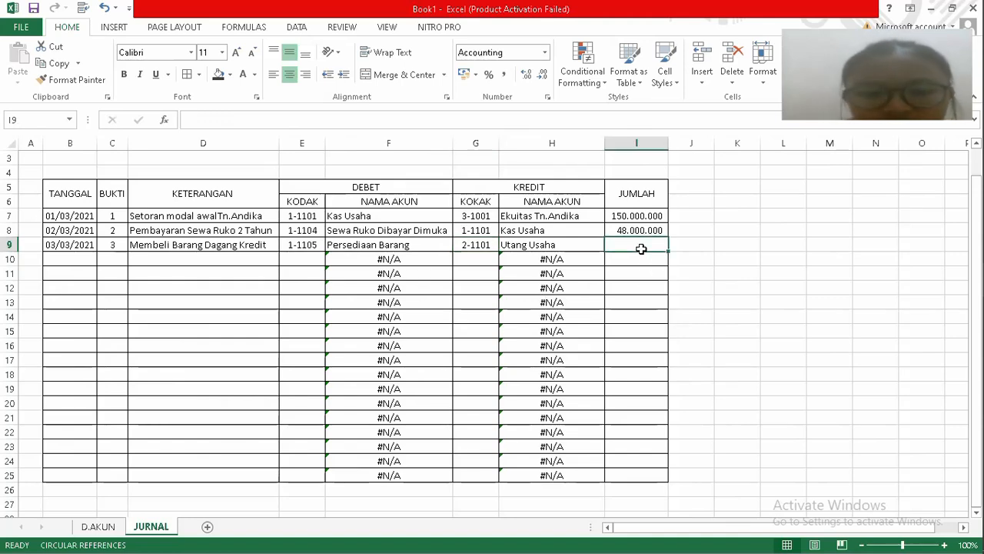
text(30)
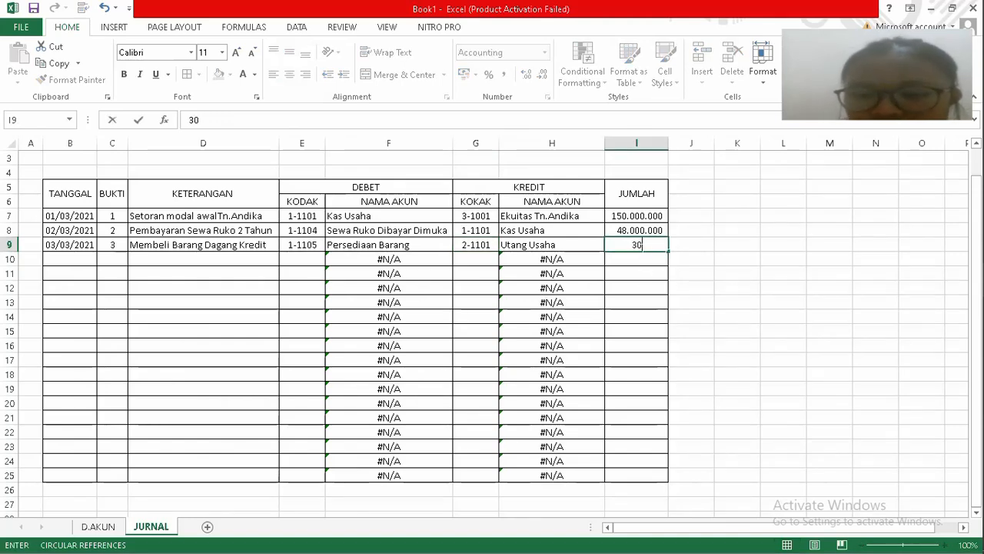
text(.000)
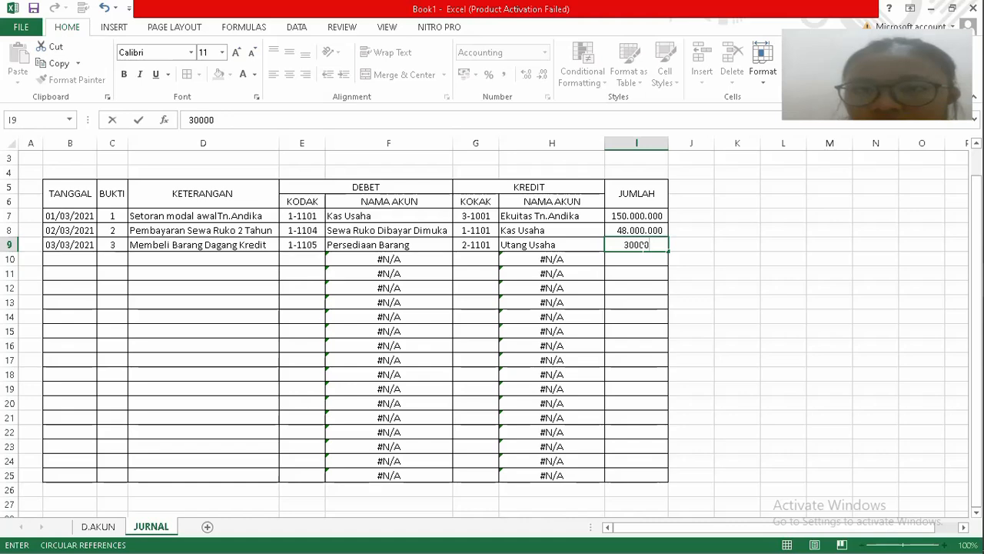
text(.000)
key(Return)
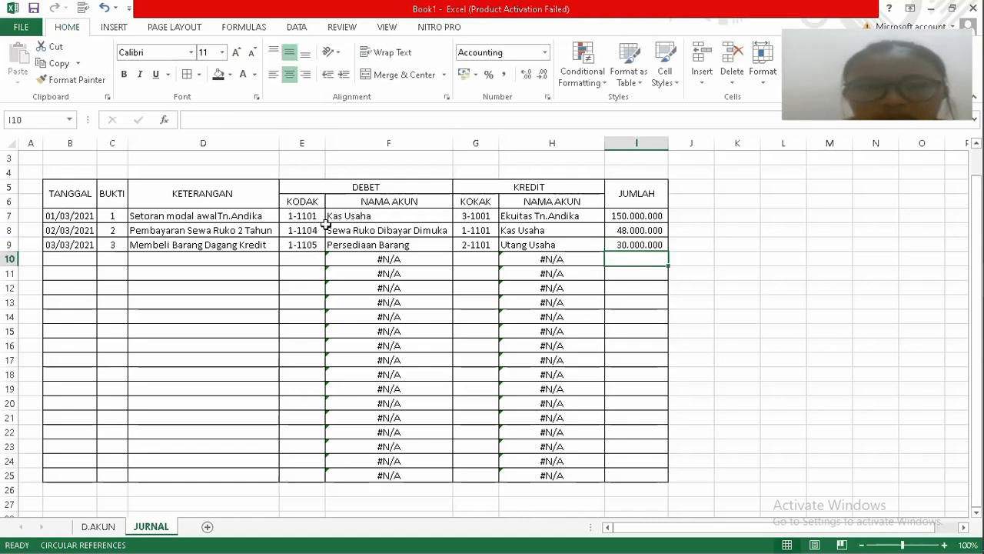
Copy the date 03/03/2021 from B9 into B10 and enter proof number 3 in C10 for the fourth journal entry.
click(71, 258)
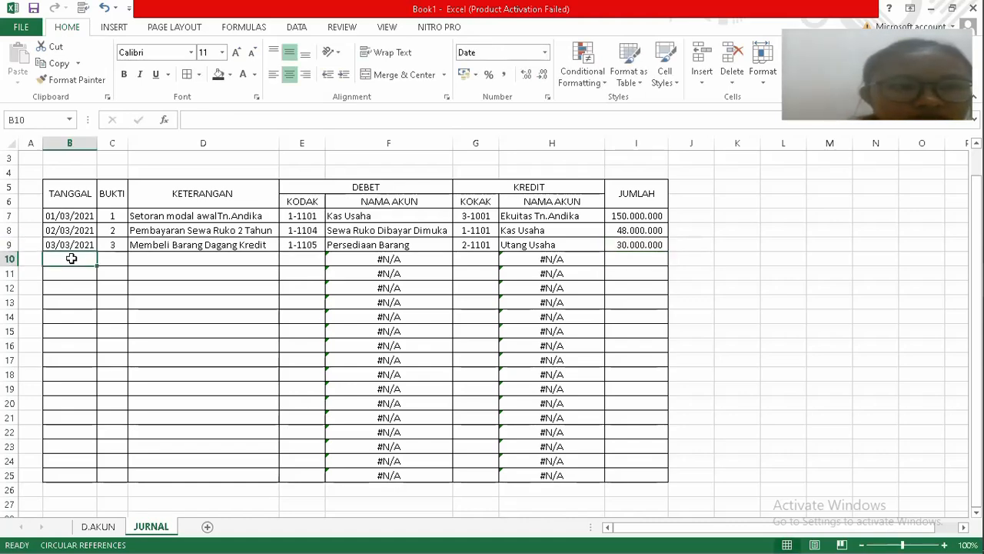
click(71, 244)
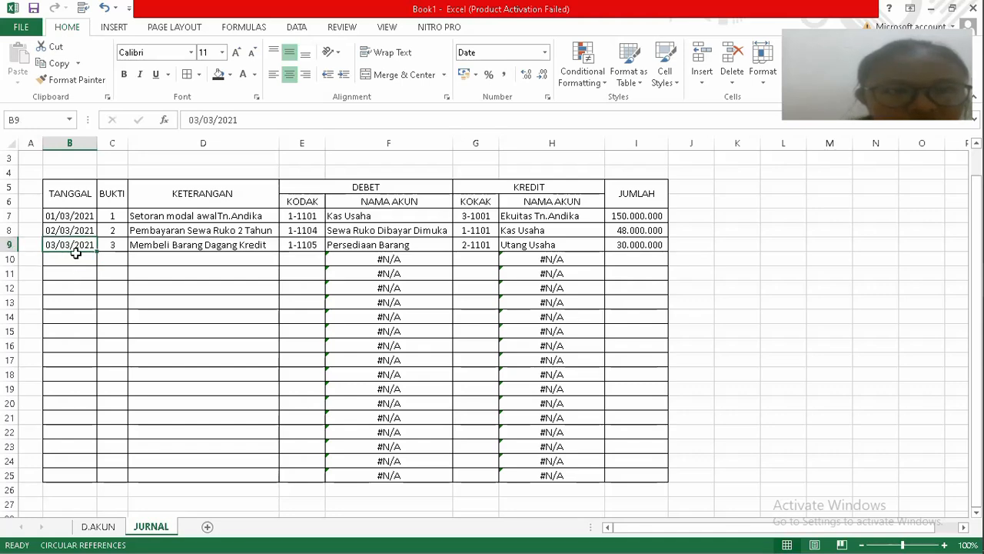
key(ctrl+c)
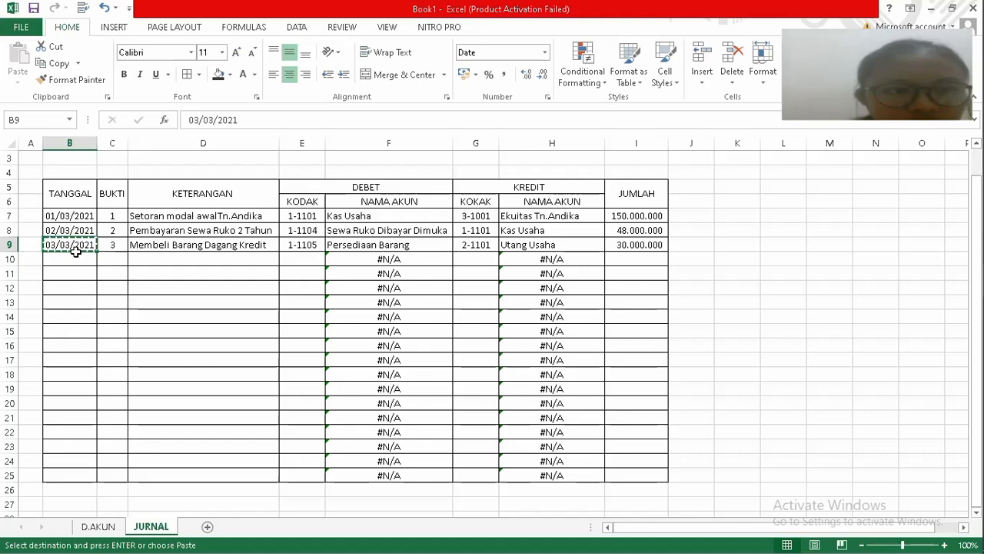
click(81, 258)
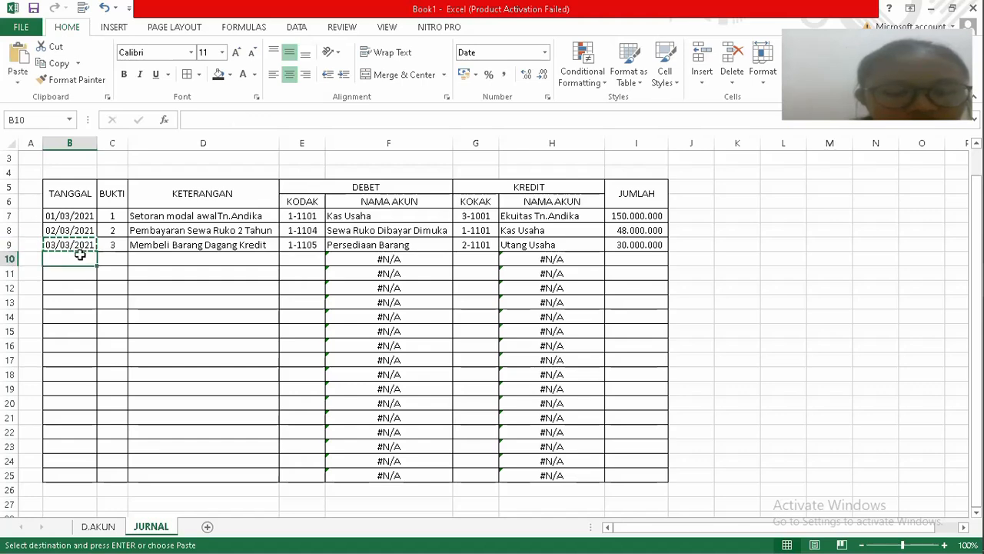
key(ctrl+v)
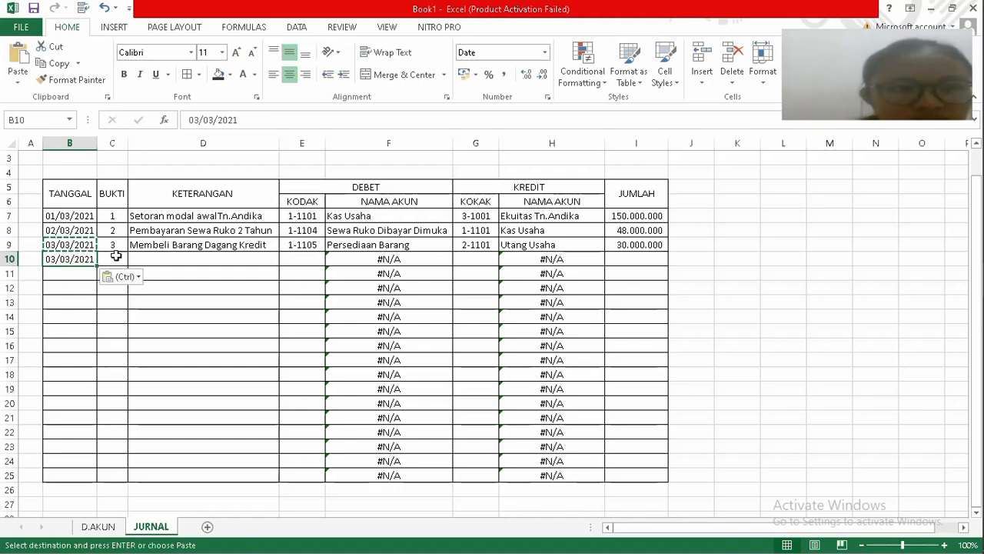
click(116, 259)
text(3)
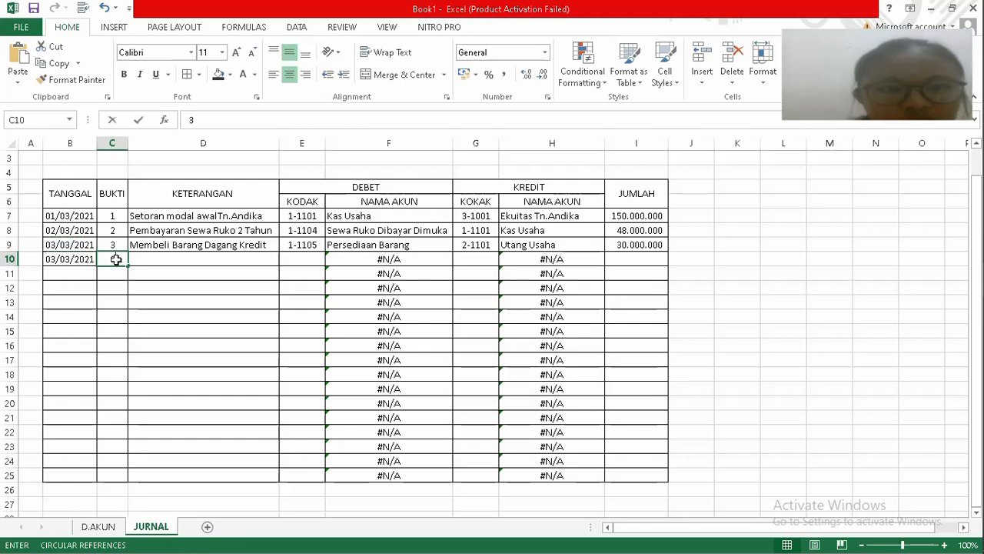
key(Tab)
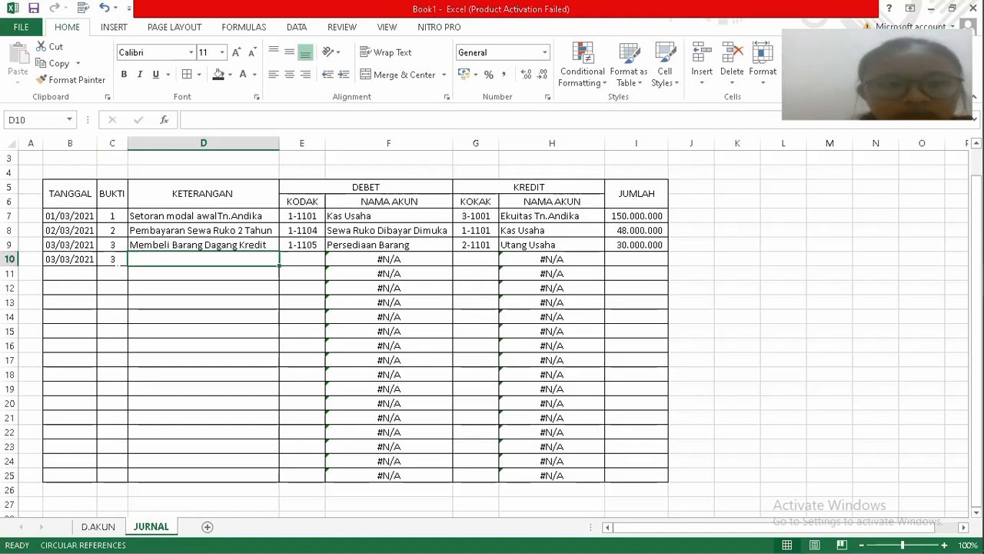
Enter the description "Pembayaran Ongkos Angkut FOB Shipping Point" in D10 and widen column D to fit its text.
text(P)
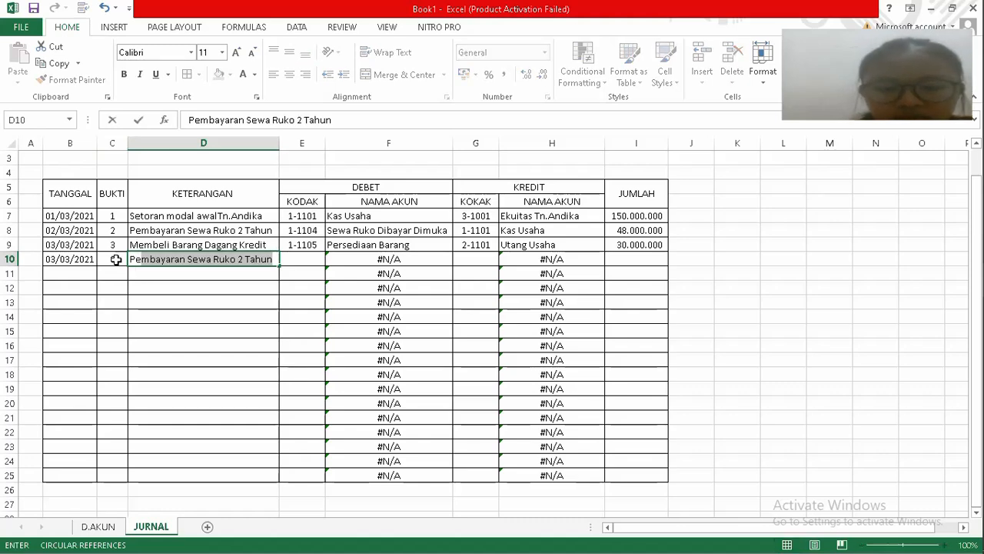
text(embayara)
text(n )
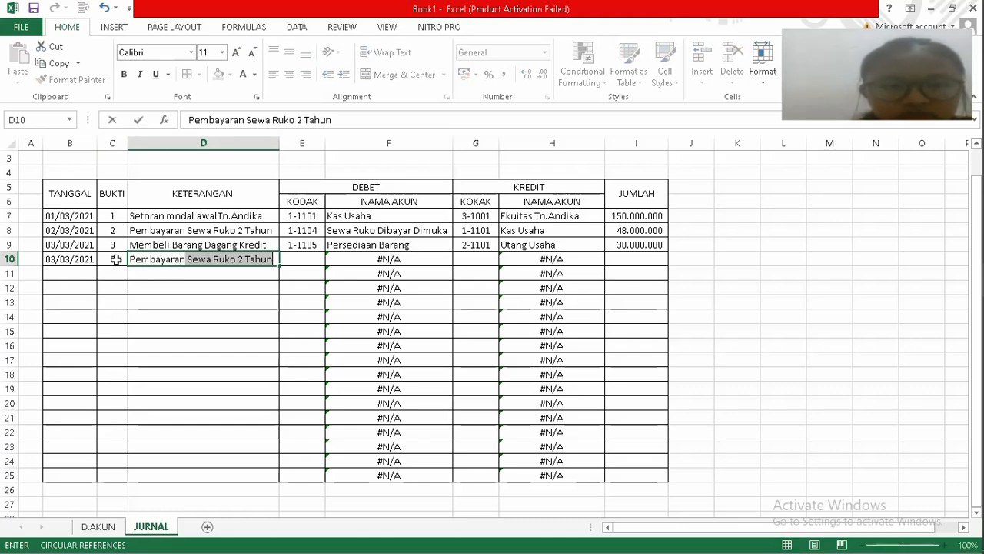
text(Ongkos)
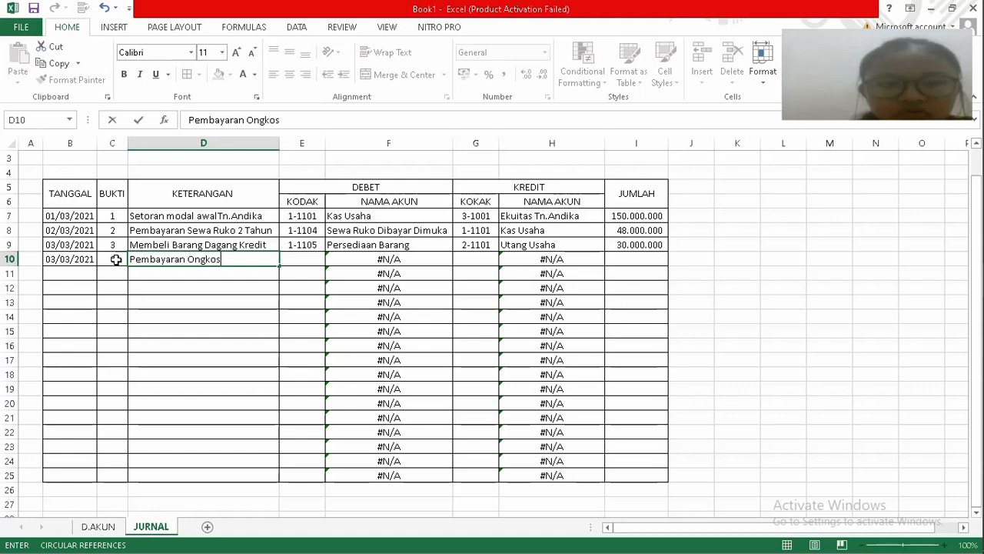
text( AN)
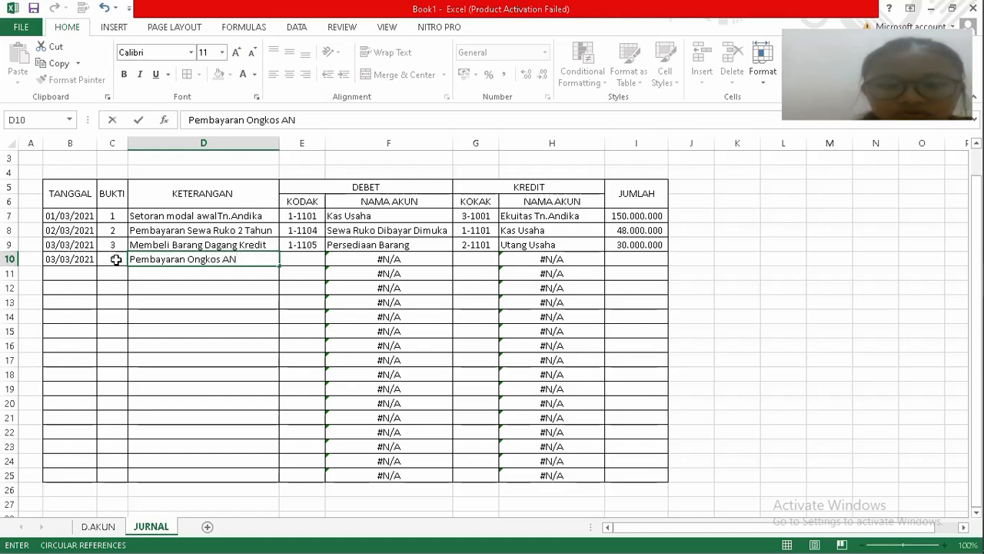
key(BackSpace)
text(ngku)
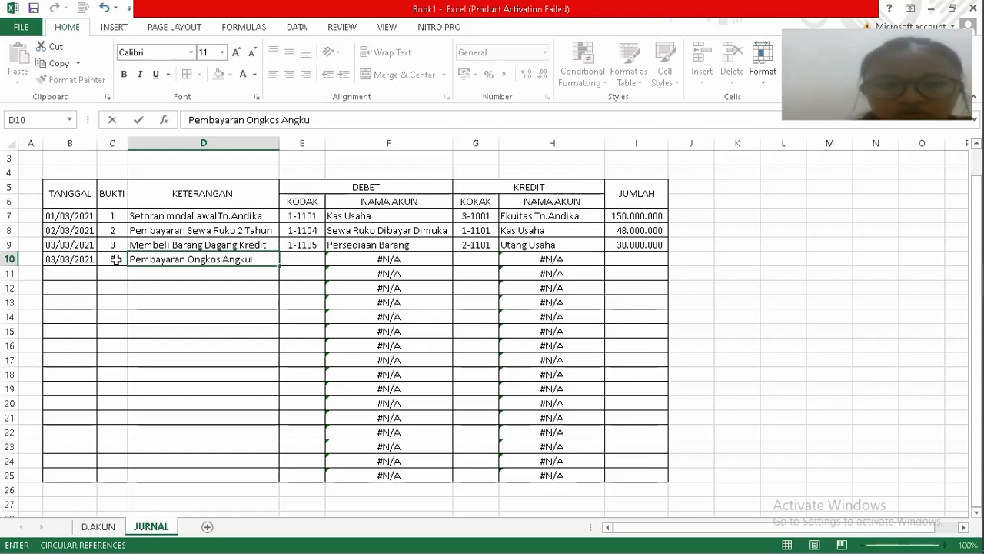
text(t FO)
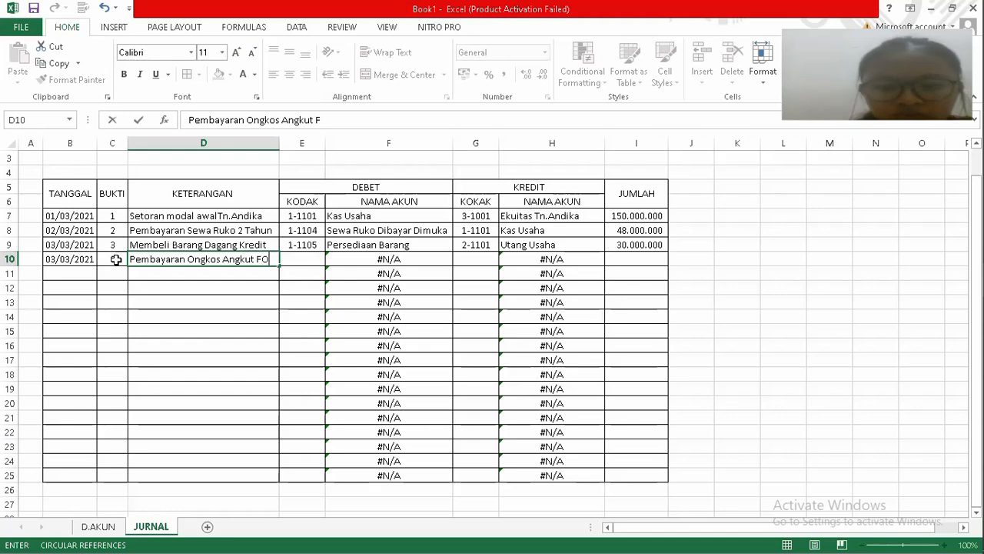
text(B S)
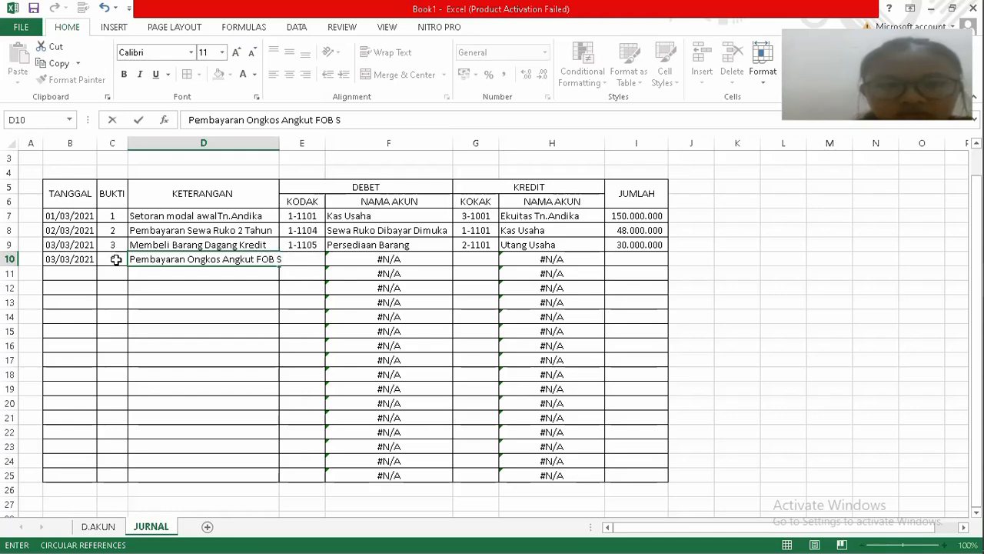
text(hu)
key(BackSpace)
text(i)
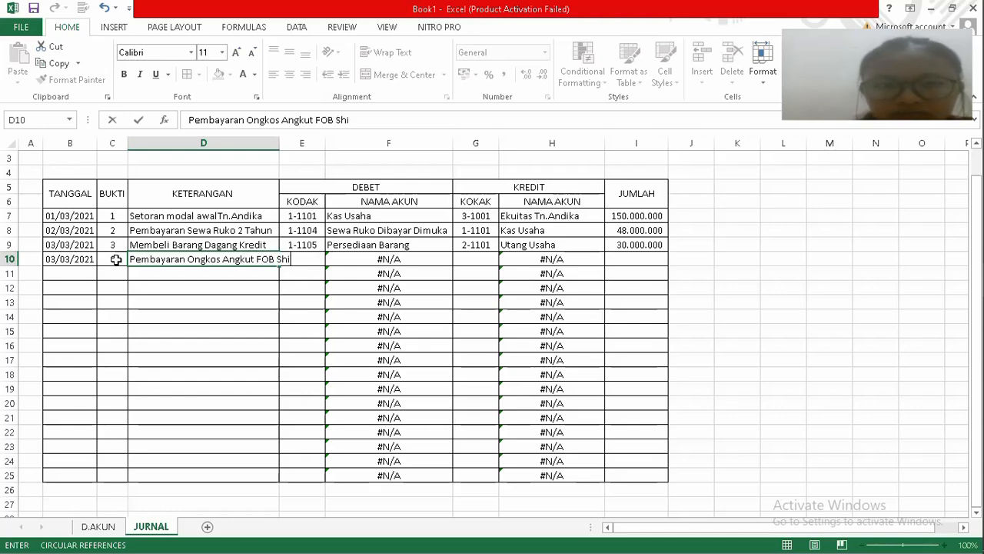
text(pping)
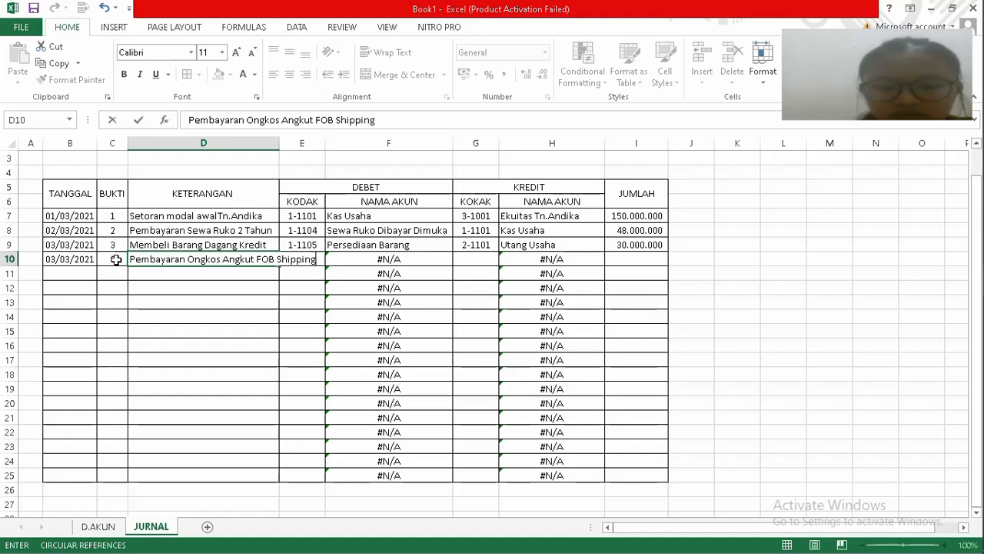
text( Poin)
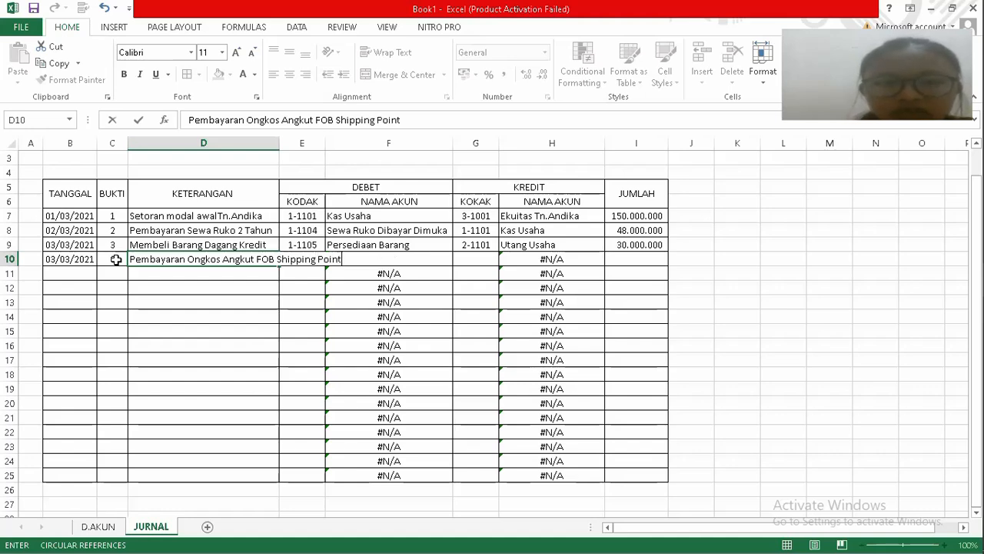
text(t)
click(278, 153)
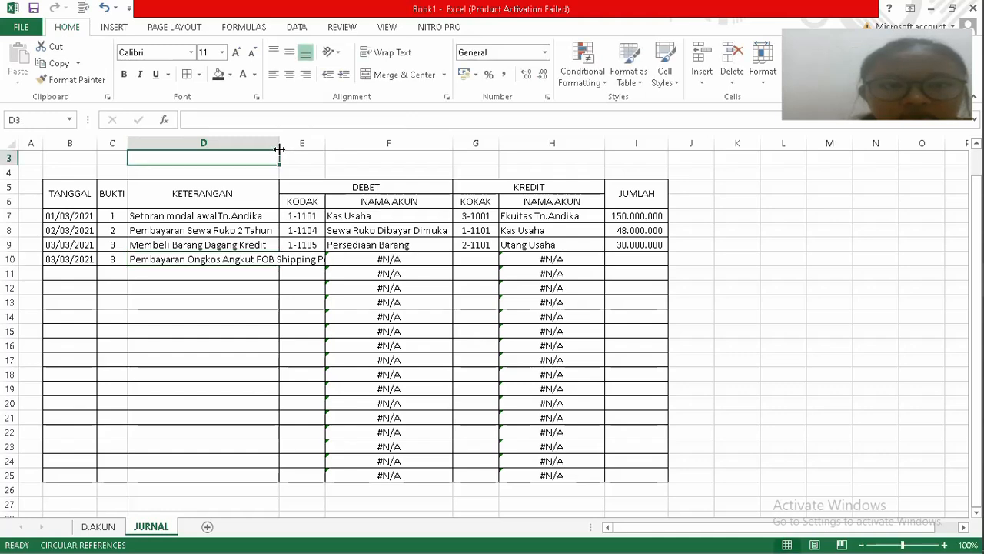
double_click(279, 148)
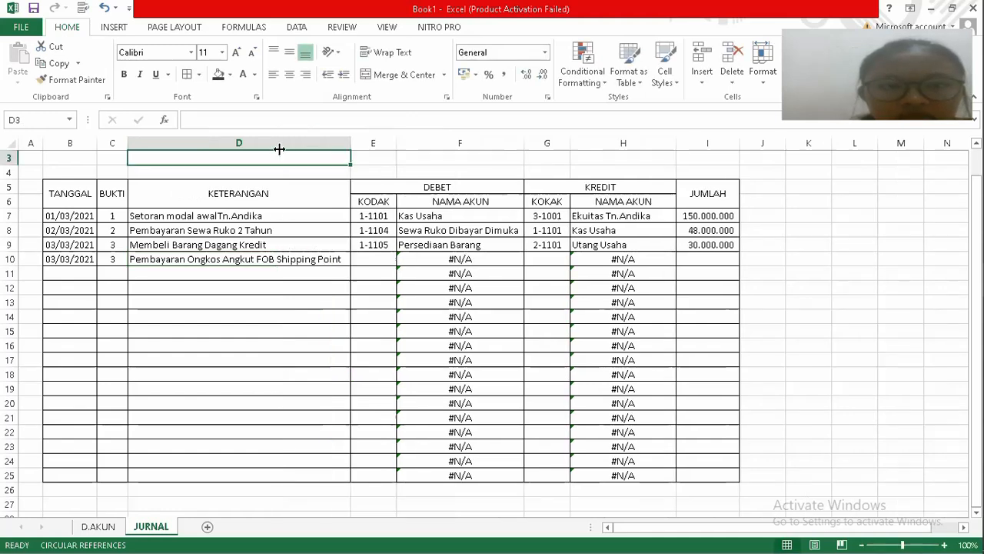
Enter the debit account code 1-1105 in E10 for the shipping cost entry.
click(365, 261)
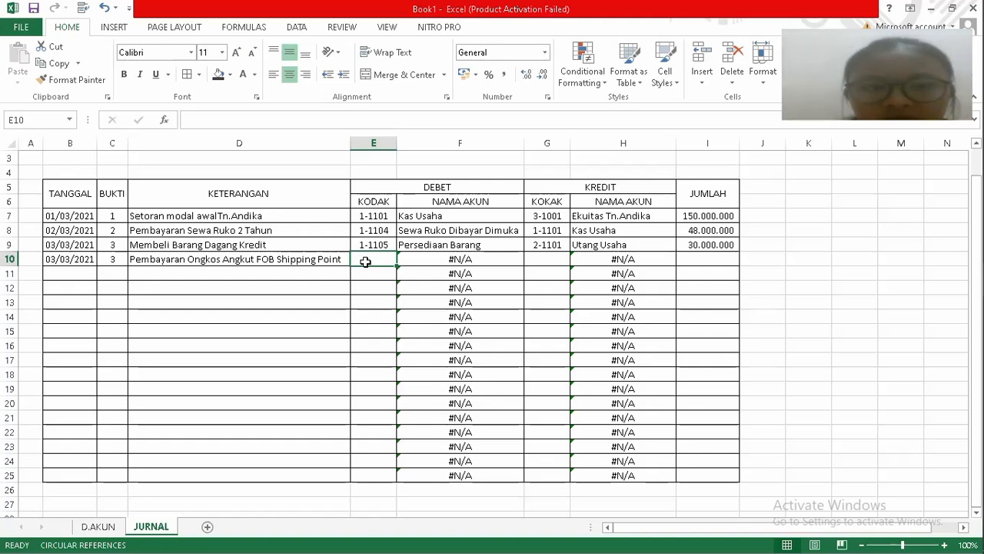
text(1-11)
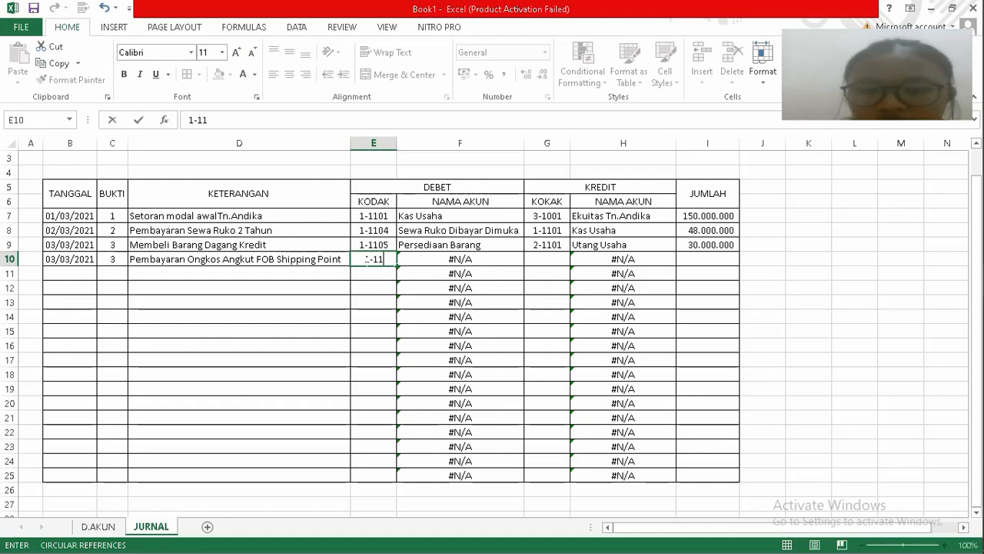
text(05)
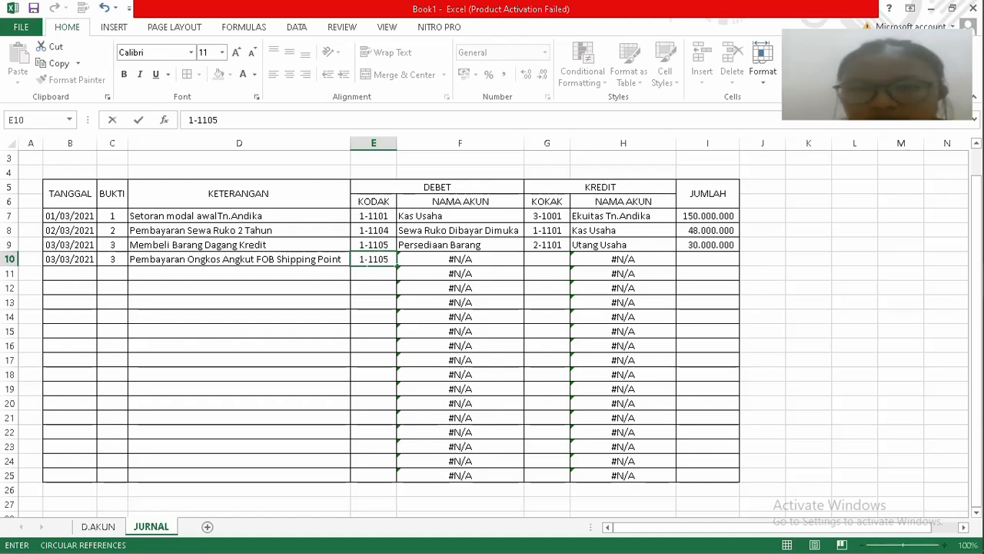
key(Tab)
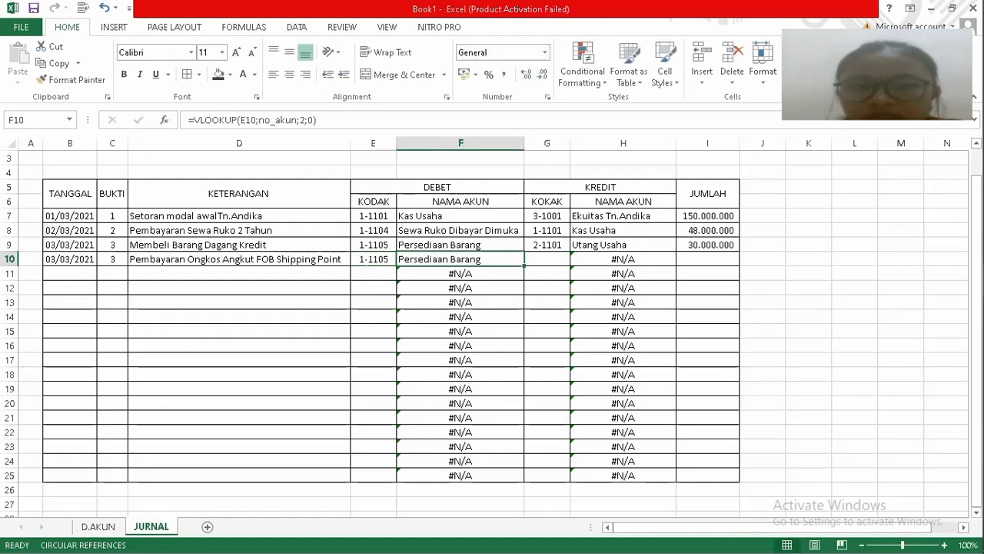
Enter the credit account code 1-1101 in G10 for the shipping cost entry.
key(Tab)
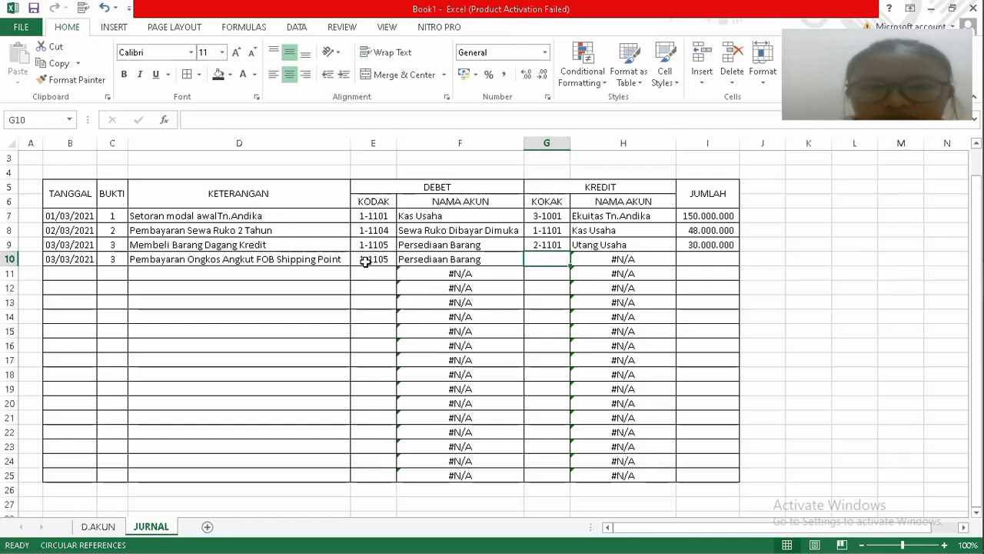
text(11)
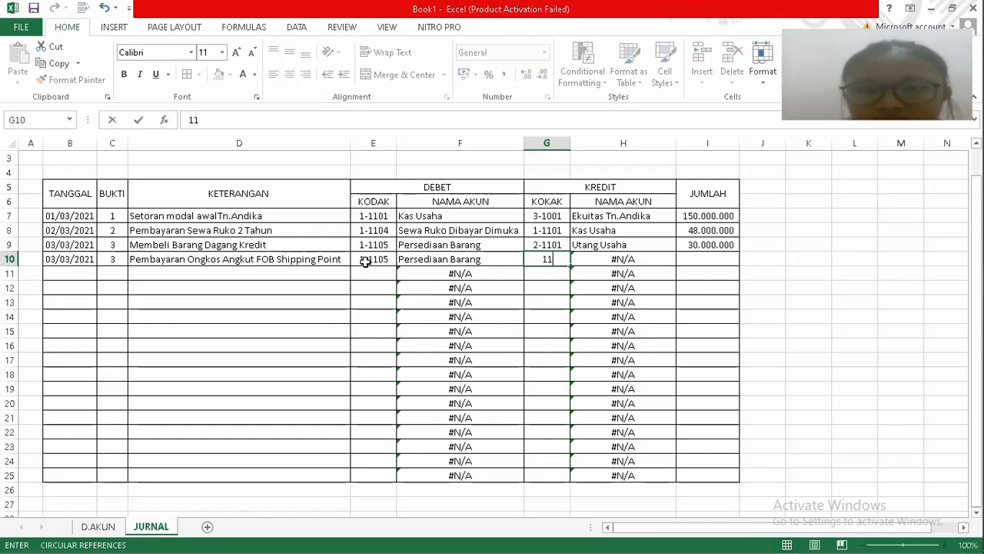
text(-11)
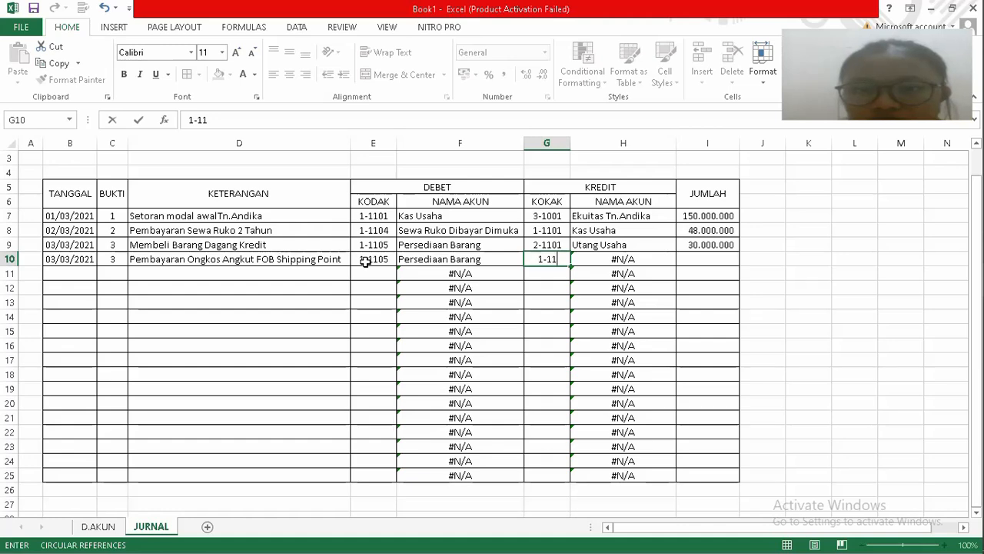
text(01)
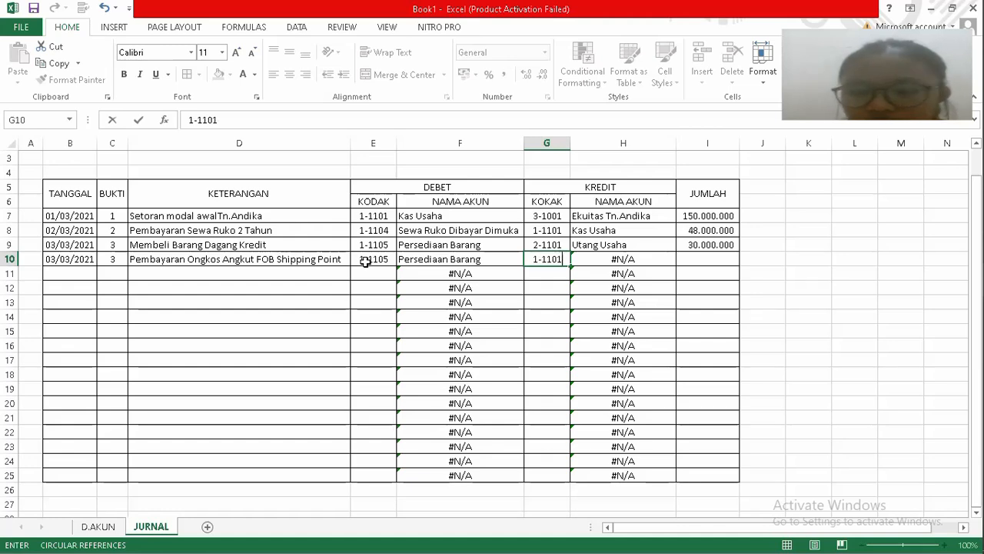
key(Tab)
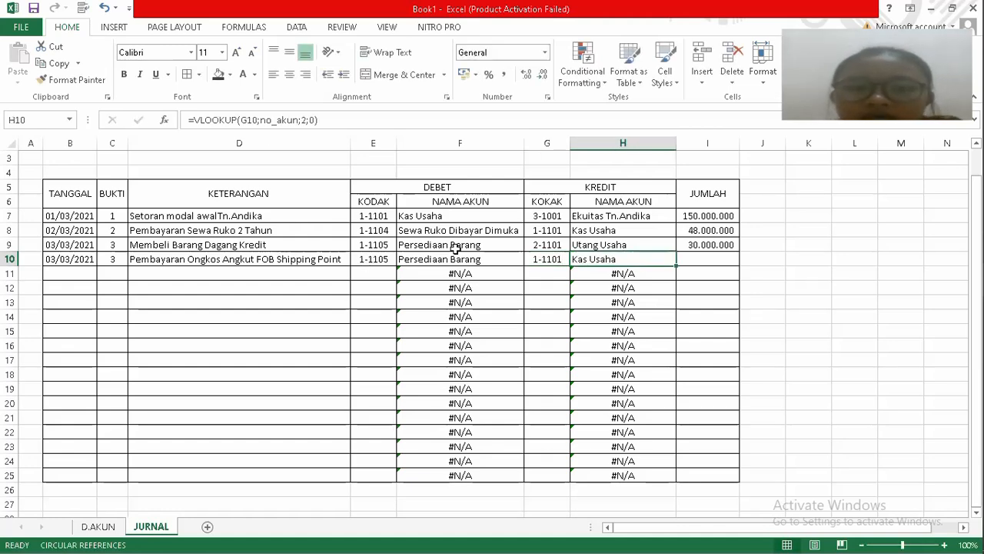
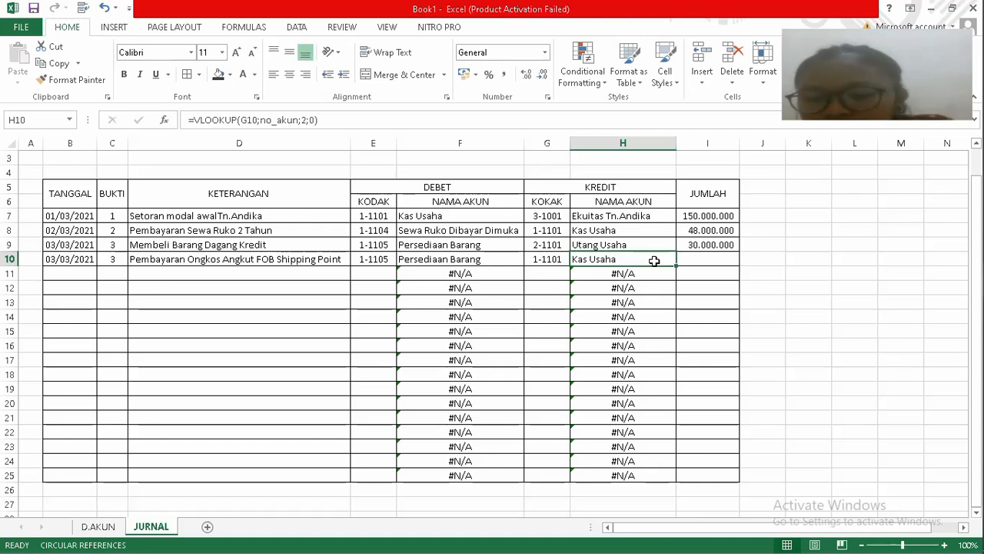
Enter the amount 1000000 in the JUMLAH cell I10 of the fourth journal entry.
key(Right)
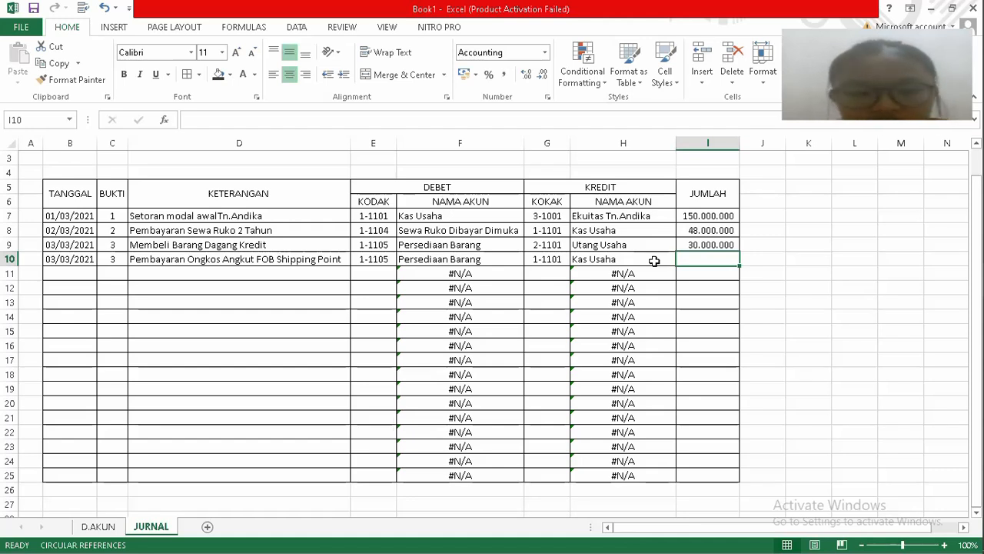
text(100)
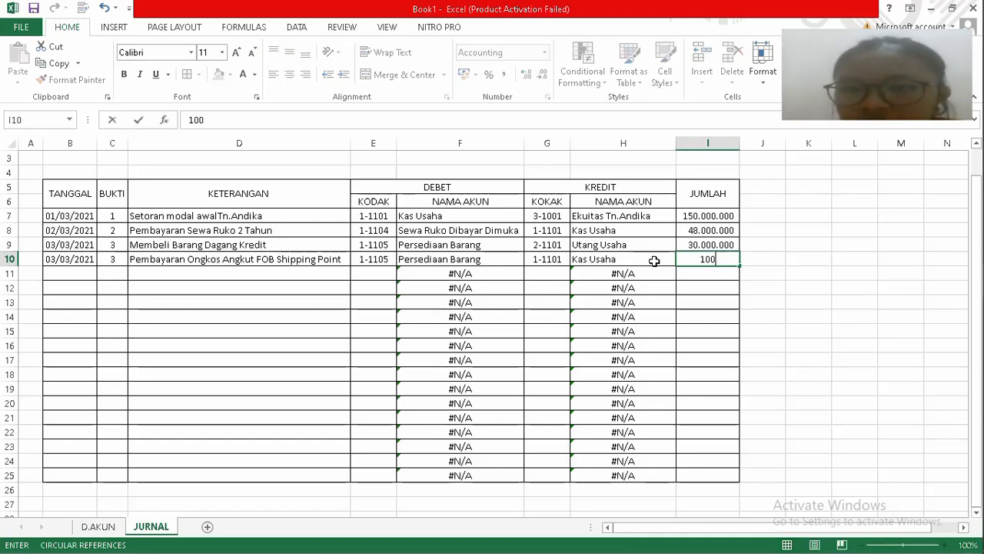
text(0000)
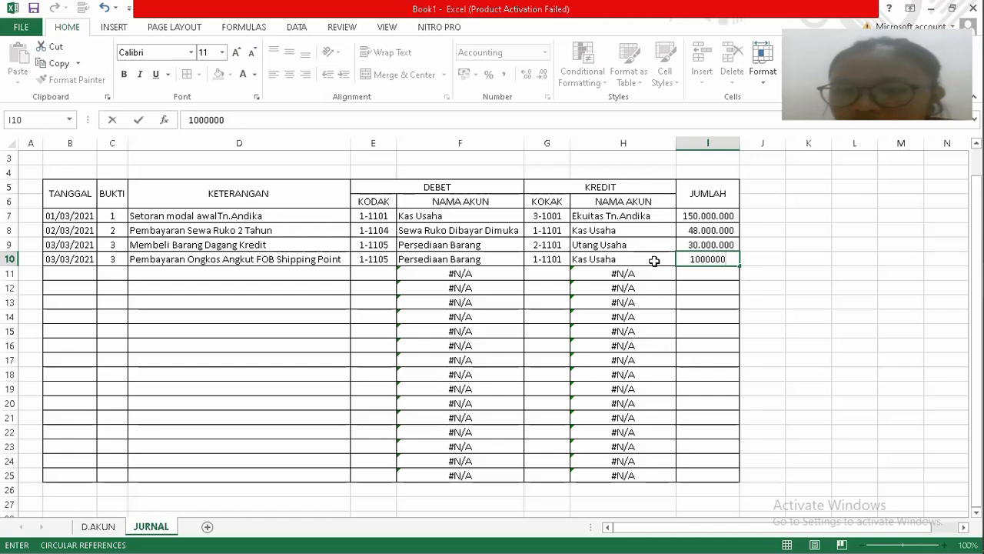
key(Return)
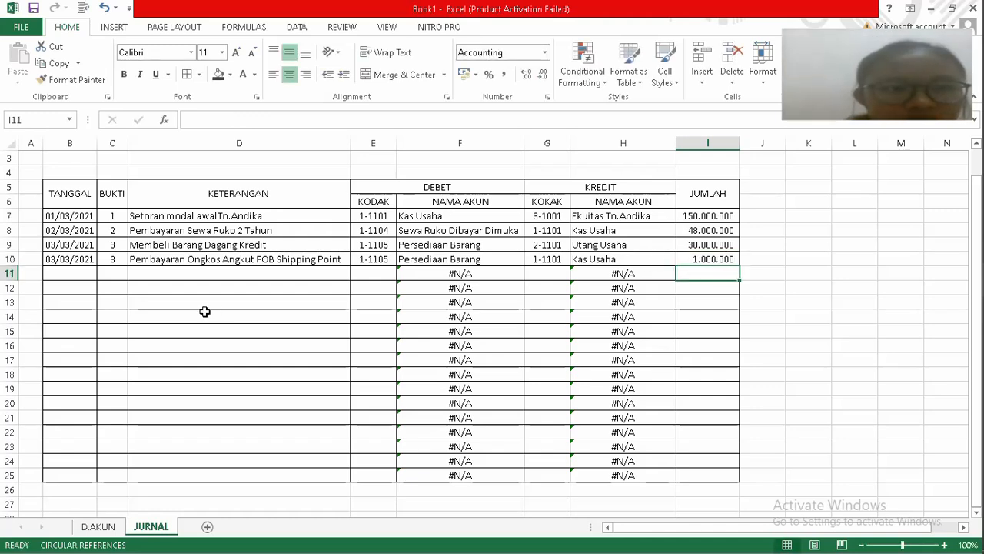
Enter the date 03/03/2021 in B11 and the proof number 3 in C11 for the fifth journal entry.
click(76, 278)
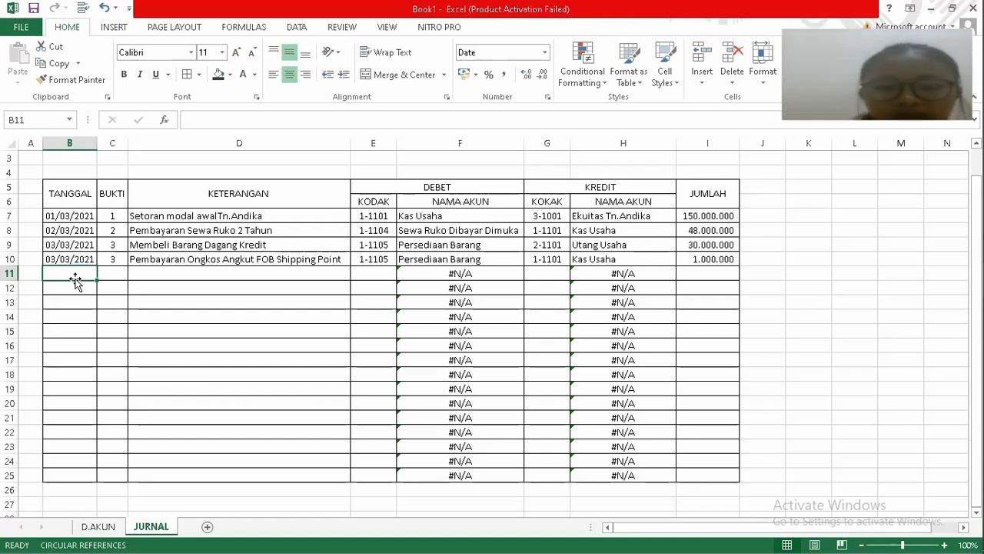
text(0)
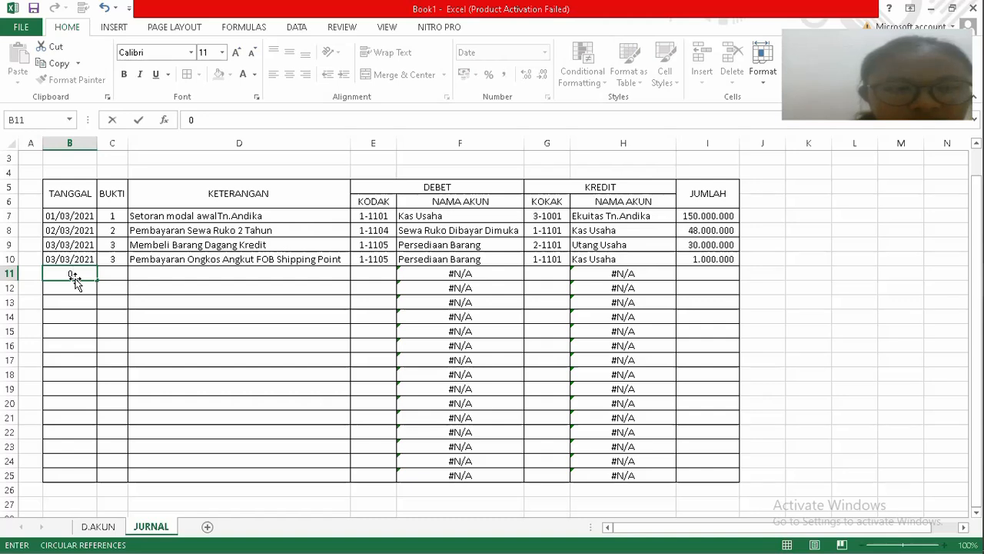
text(3)
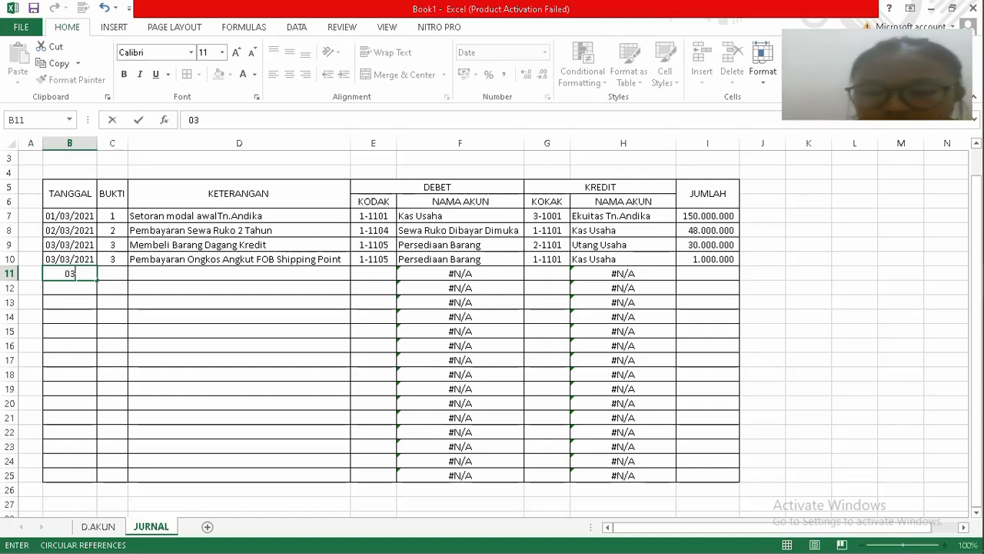
text(/03/)
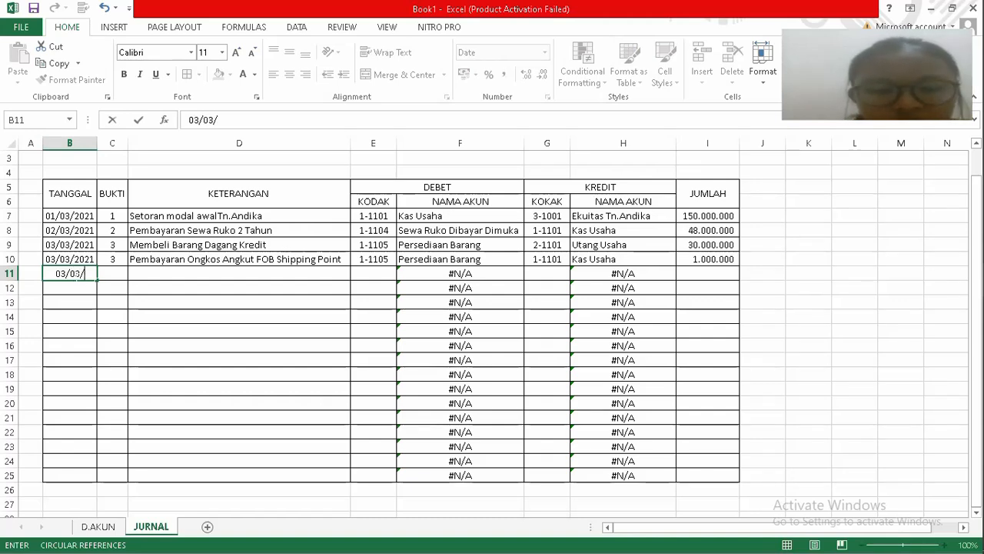
text(2021)
key(Tab)
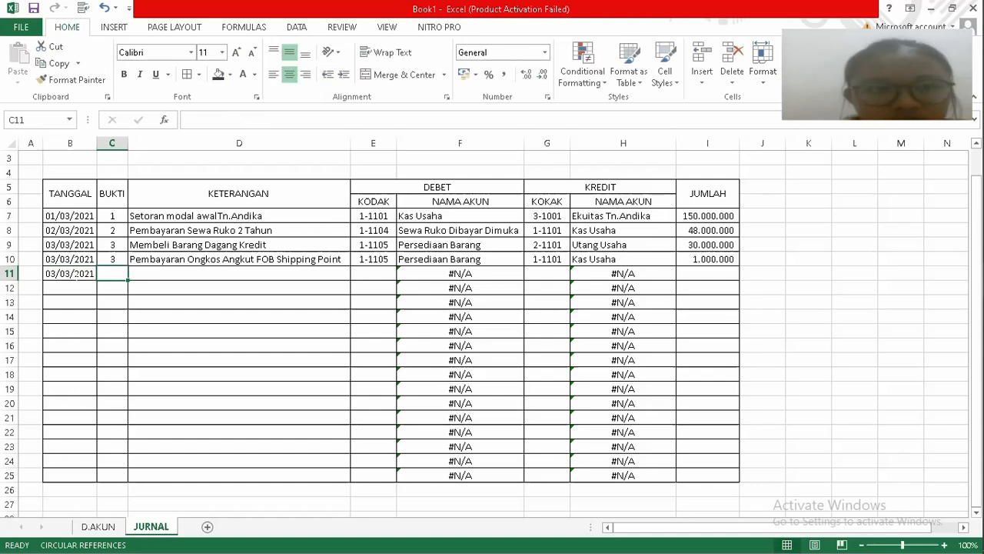
text(3)
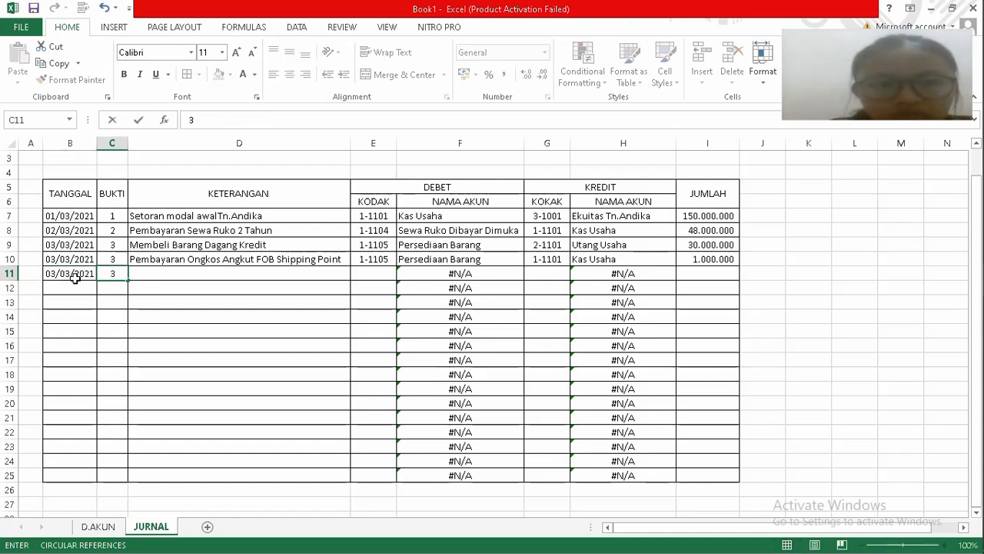
key(Tab)
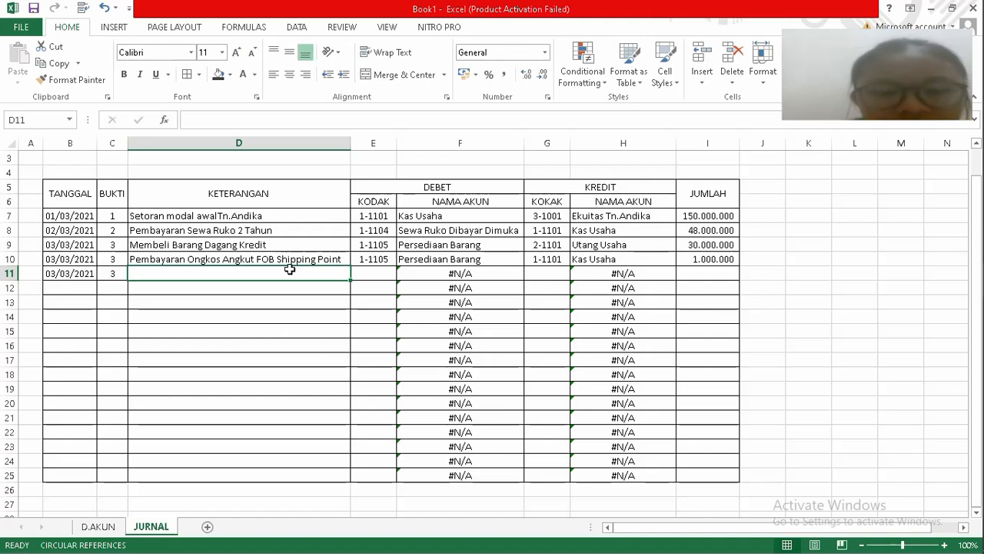
Enter the description "Pembelian Perlengkapan Toko Yang Sudah Di bayar" in D11 and widen column D to fit its text.
text(p)
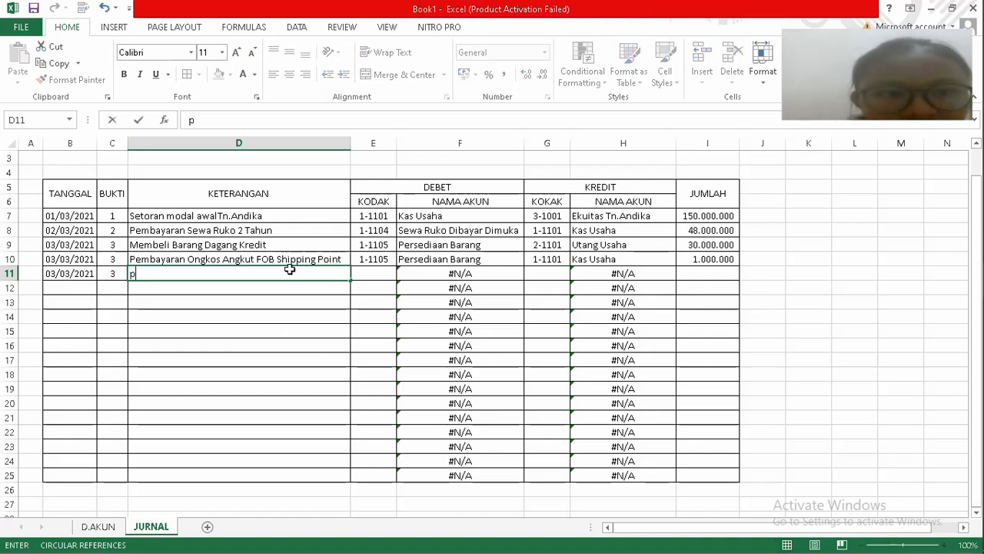
key(BackSpace)
text(P)
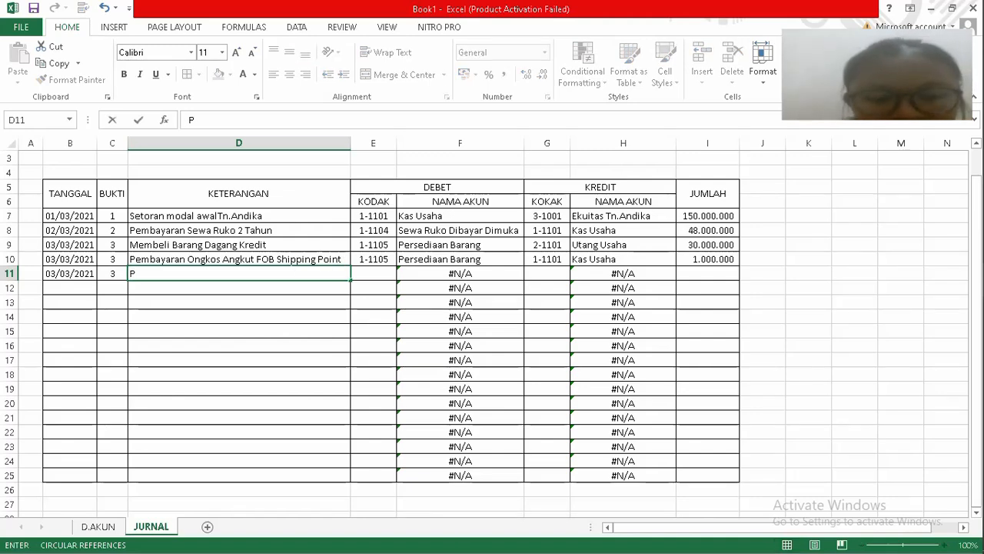
text(embe)
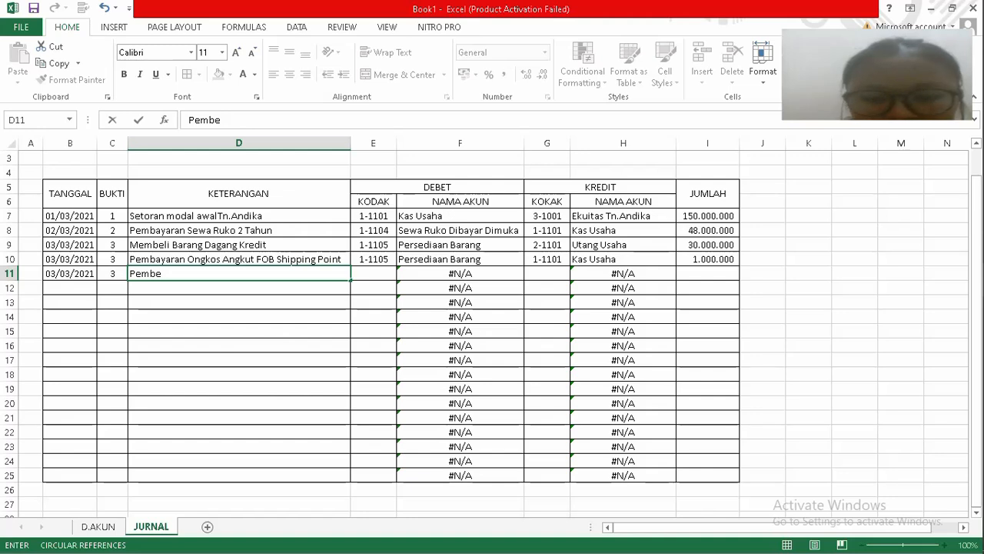
text(lian )
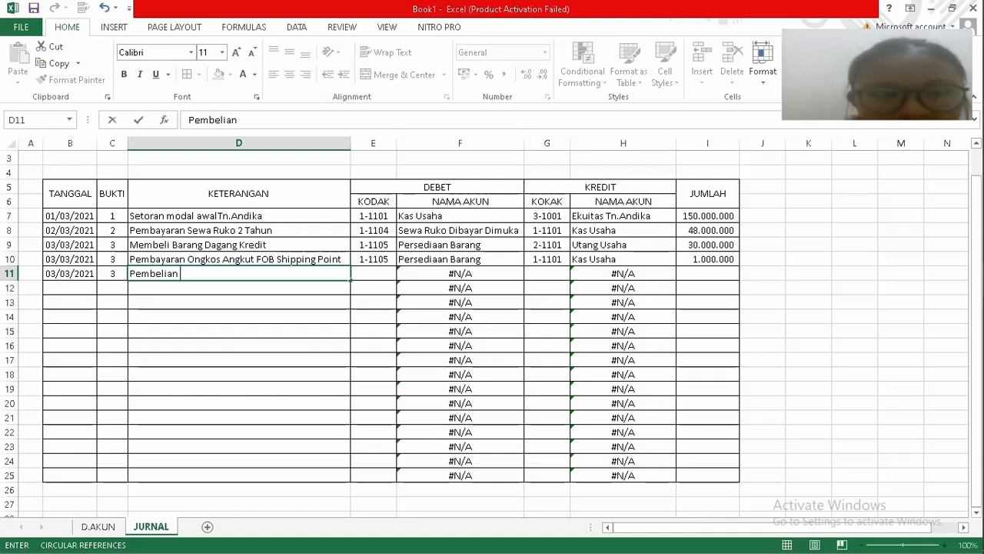
text(Pe)
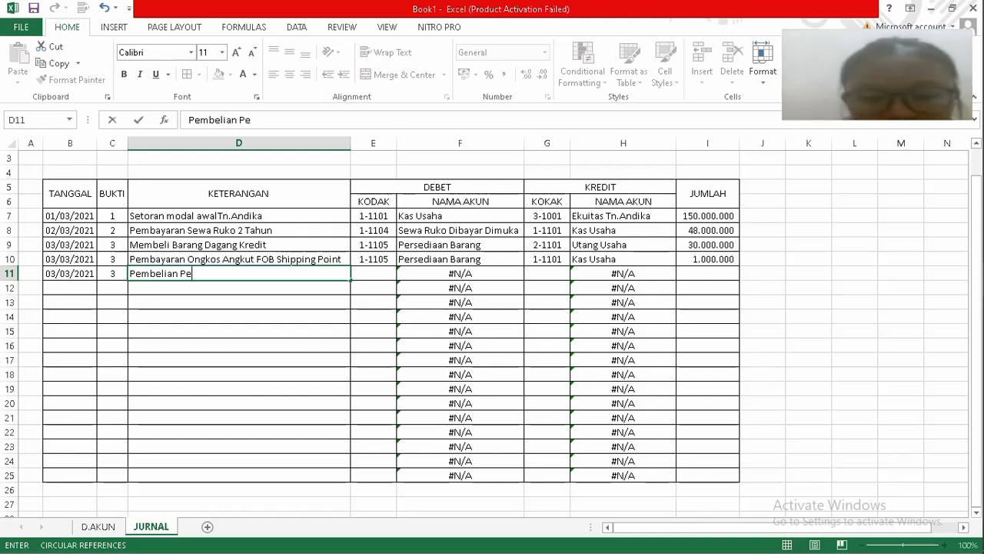
text(rlengkapan)
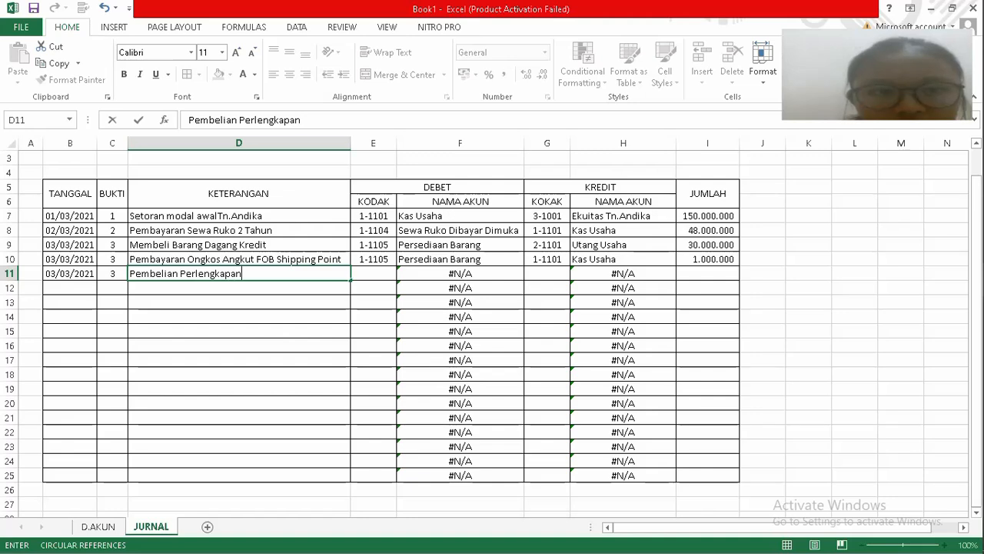
text( Toko)
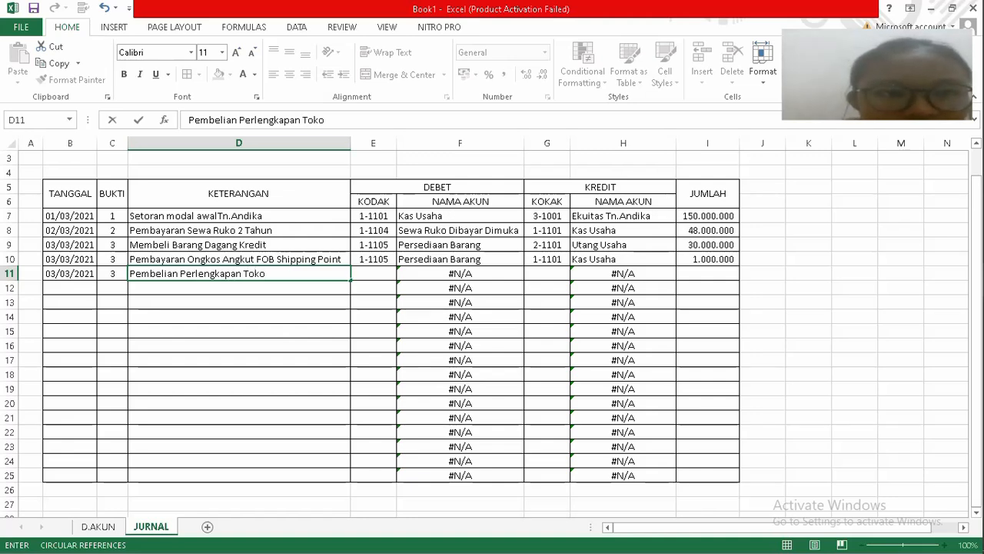
text( Y)
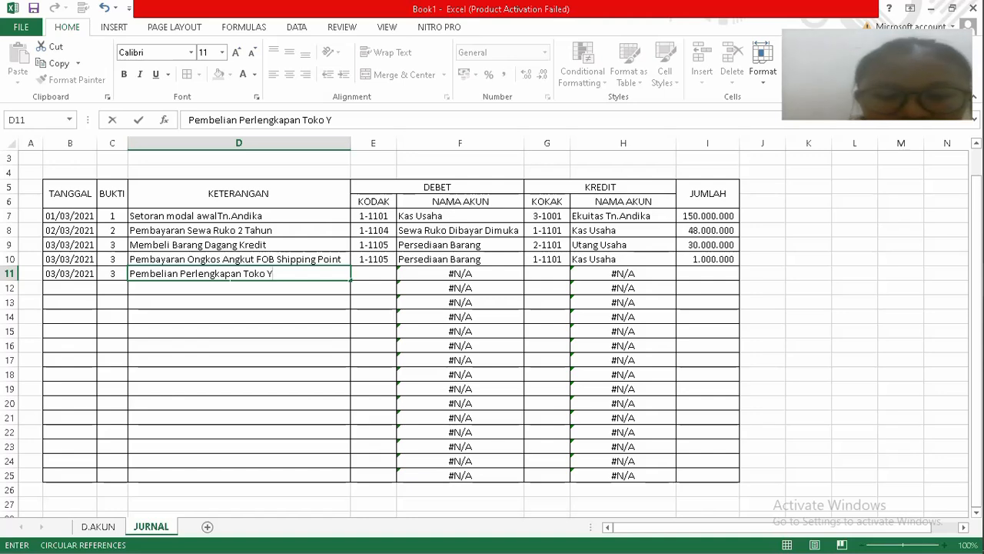
text(ang D)
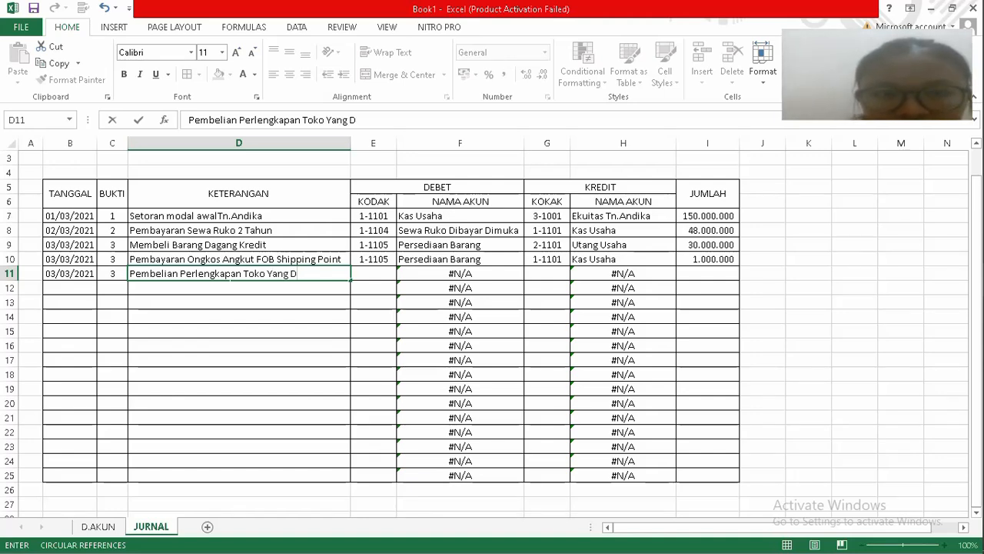
key(BackSpace)
text(Sudag)
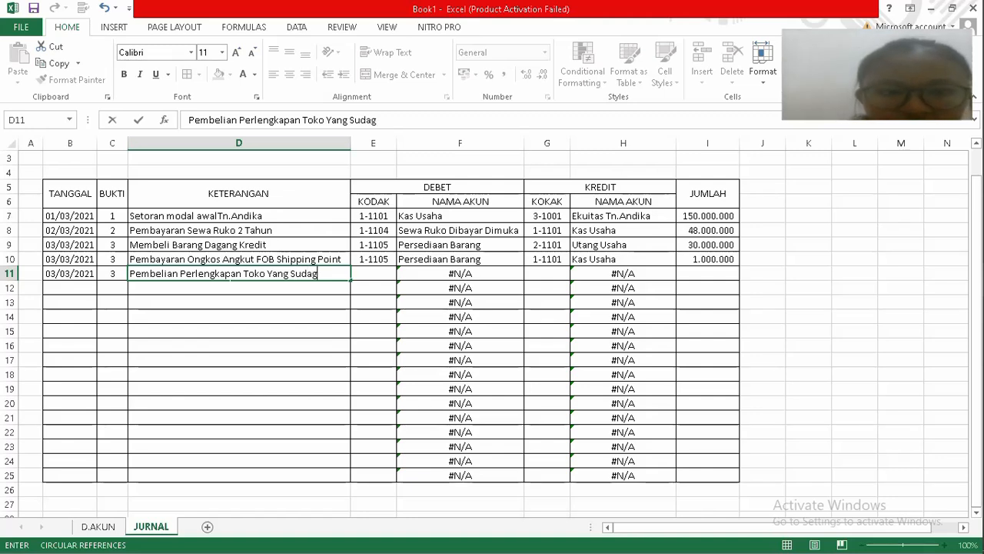
key(BackSpace)
text(h D)
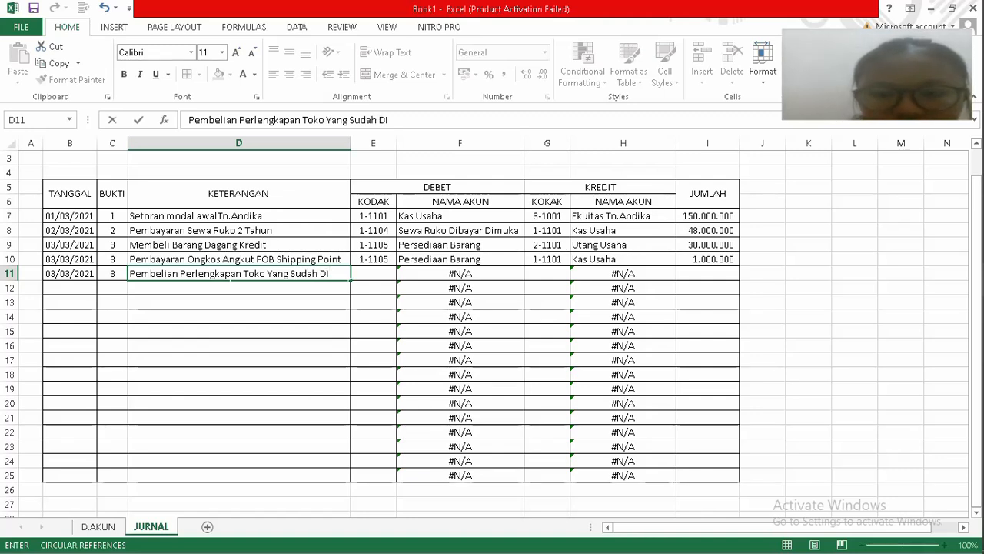
text(i b)
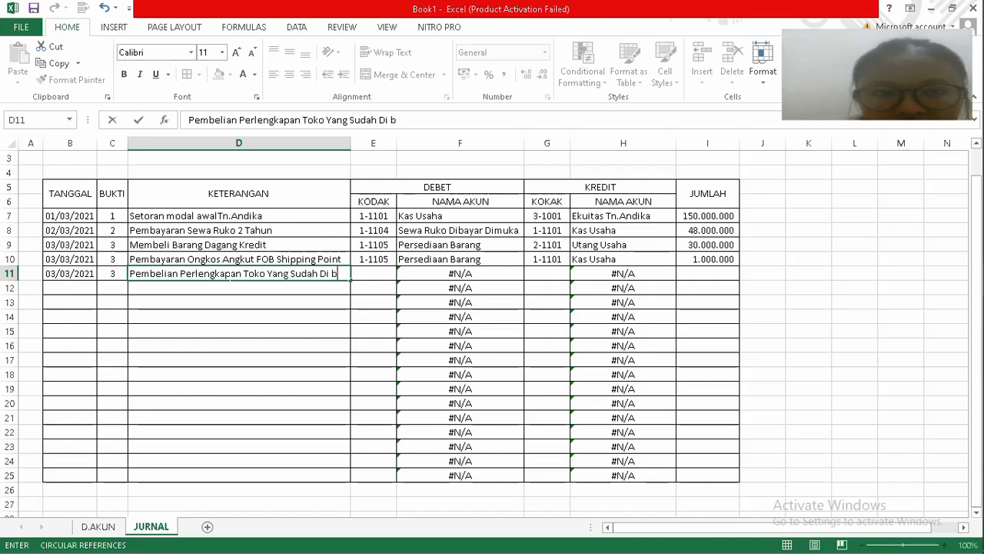
text(ayar)
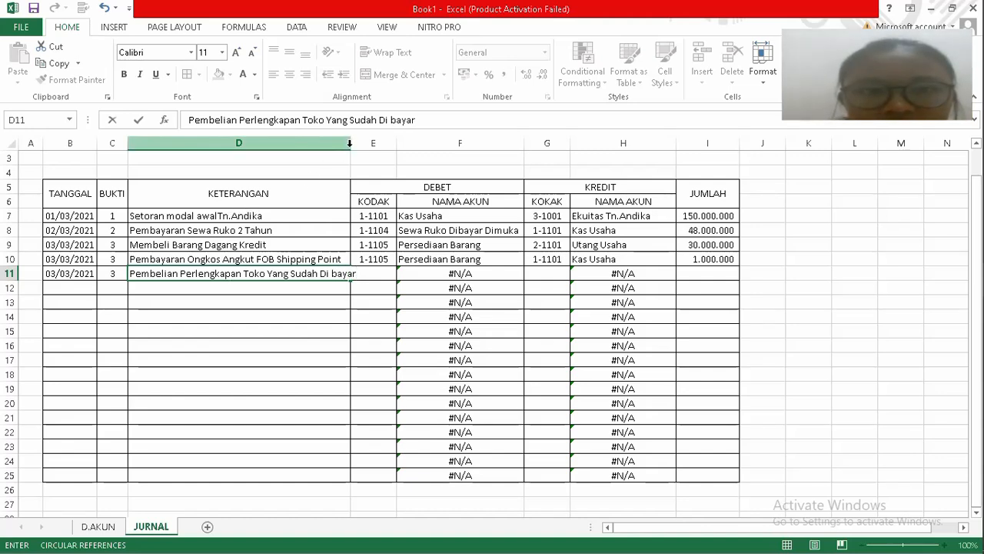
key(Return)
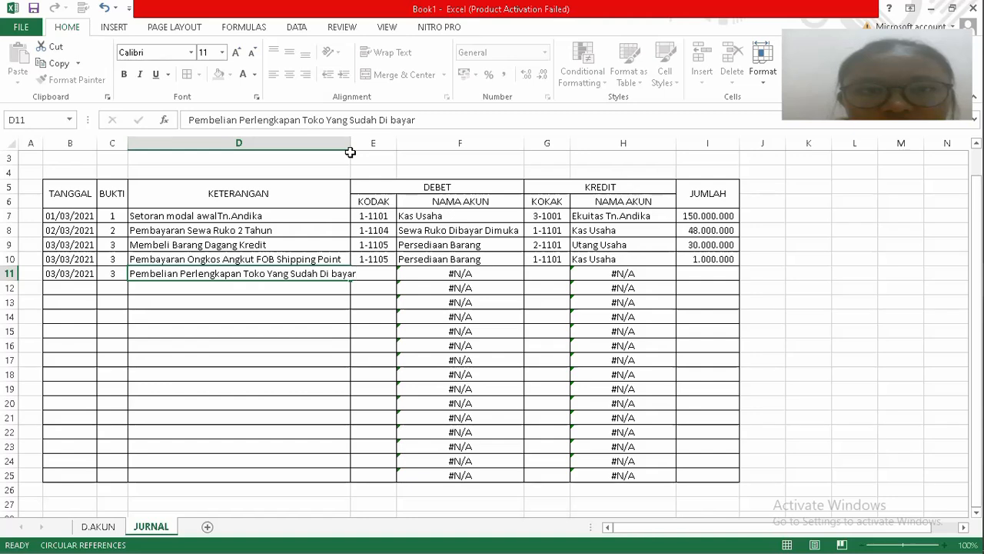
click(349, 153)
double_click(351, 147)
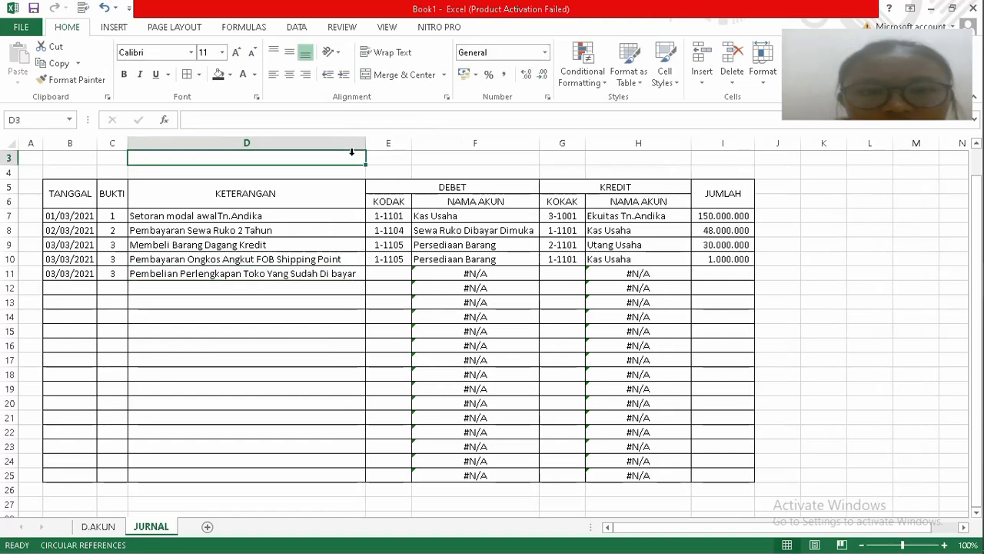
Enter the debit account code 1-1106 in E11 for the store supplies purchase.
click(400, 276)
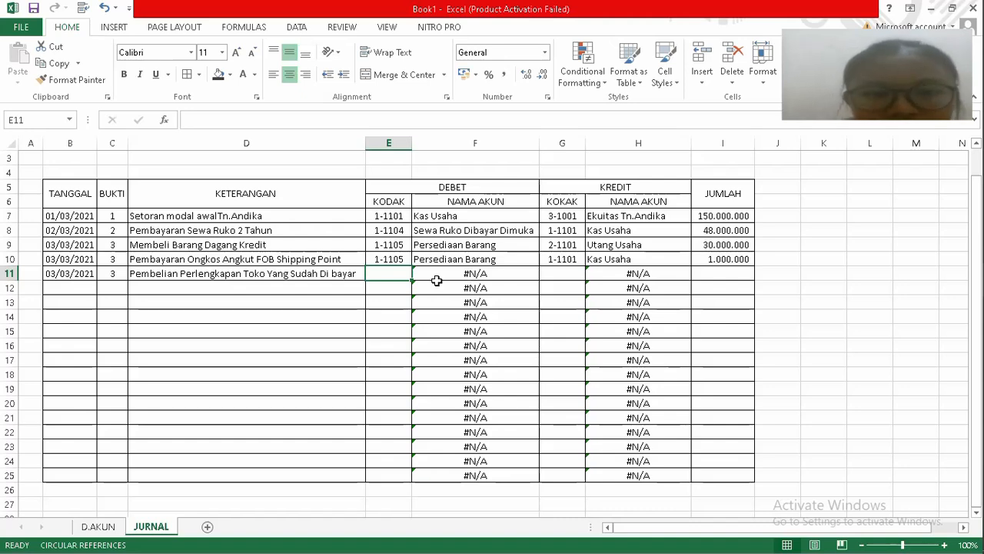
text(1-1)
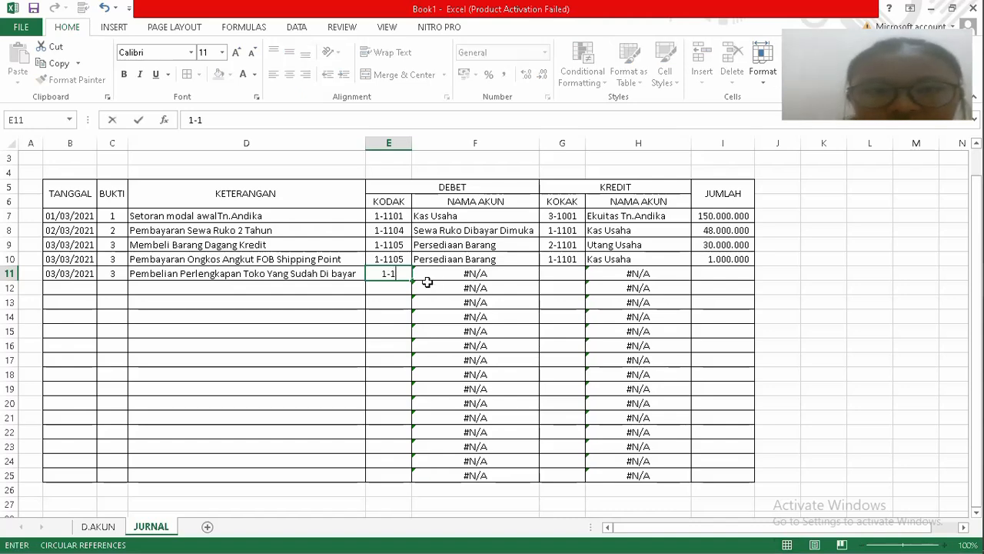
text(106)
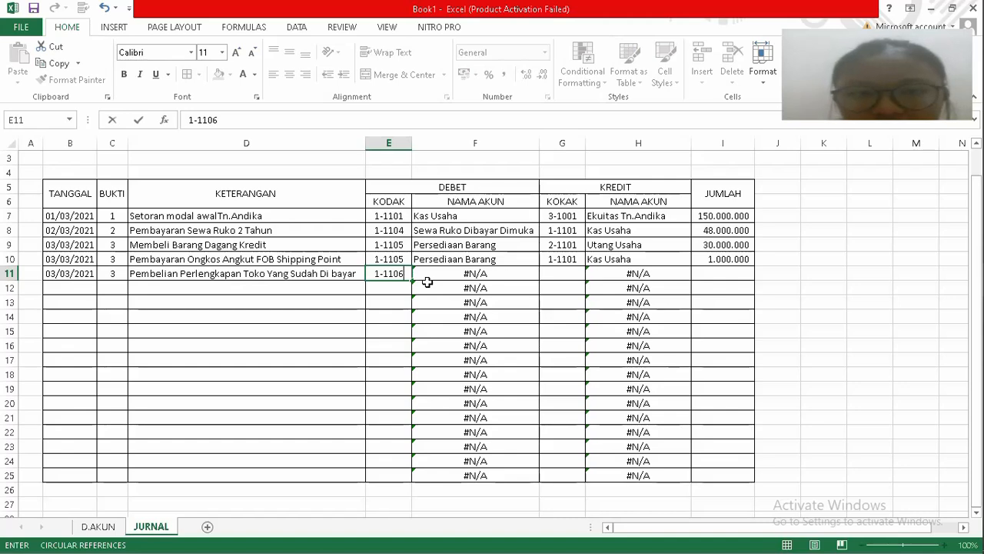
key(Tab)
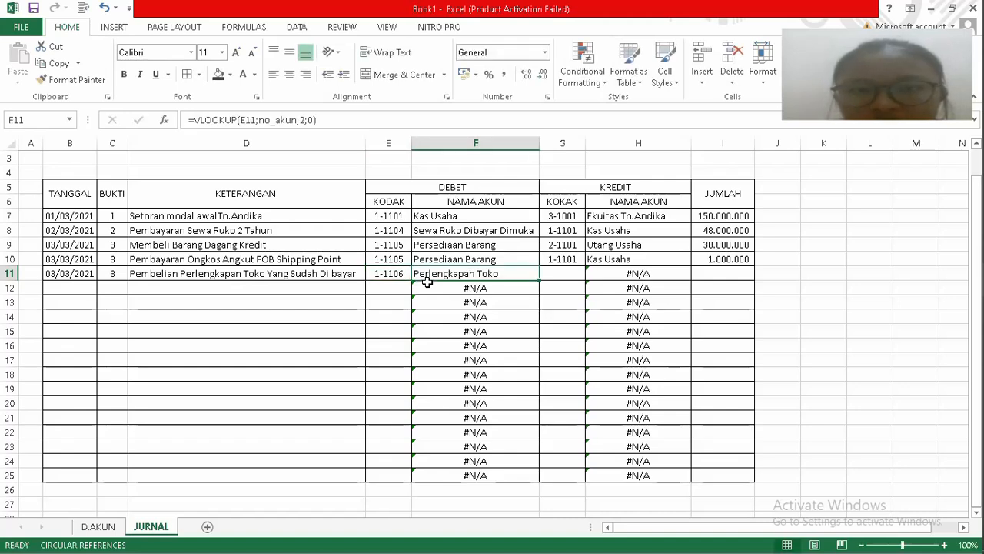
Enter the credit account code 1-1101 in G11 for the store supplies purchase.
click(567, 283)
click(566, 276)
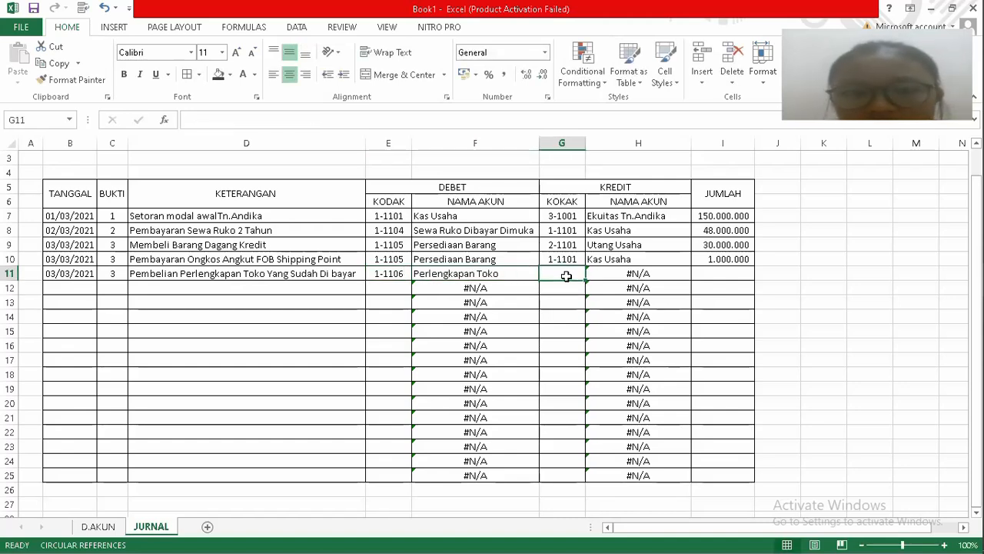
text(1-11)
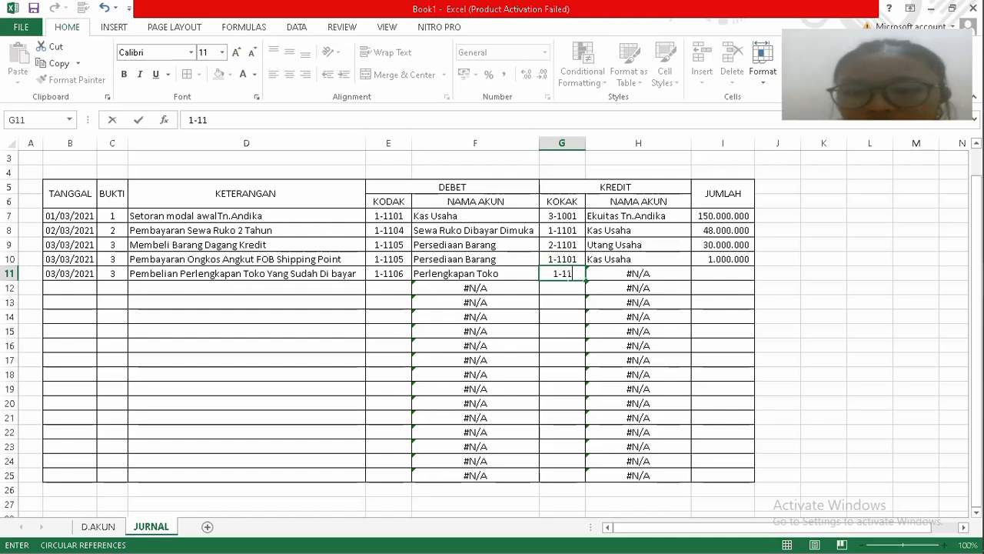
text(01)
key(Tab)
Enter the amount 3000000 in the JUMLAH cell I11 of the fifth journal entry.
key(Tab)
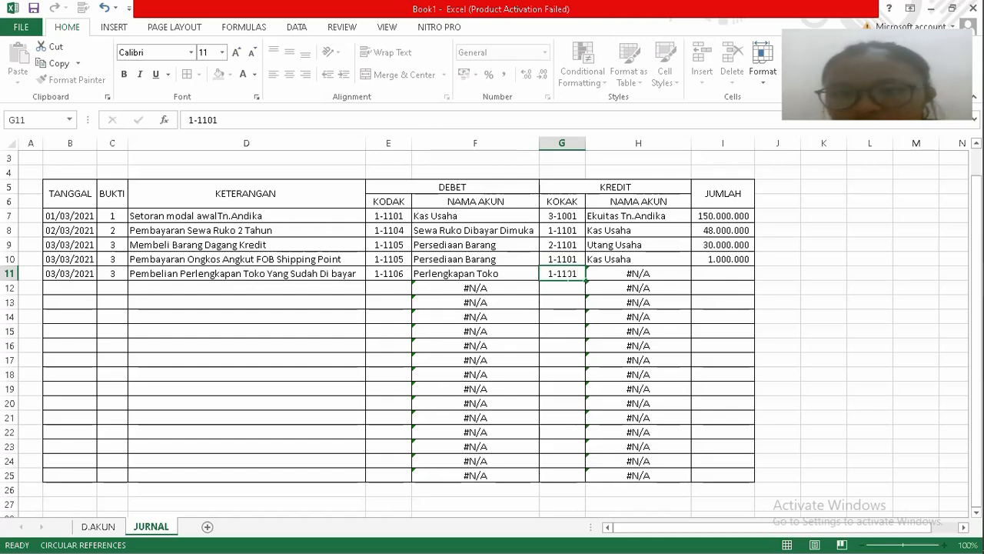
text(3)
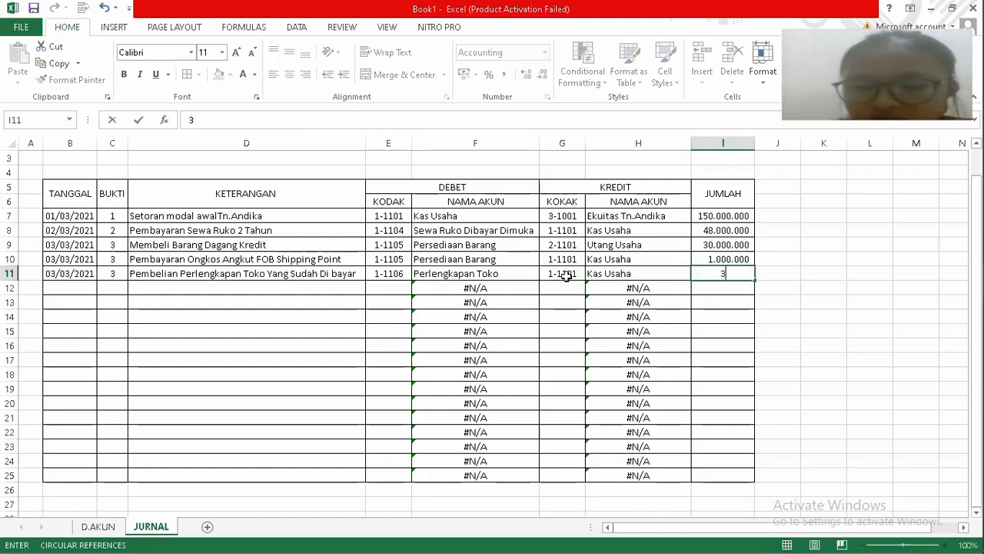
text(.000.0000000)
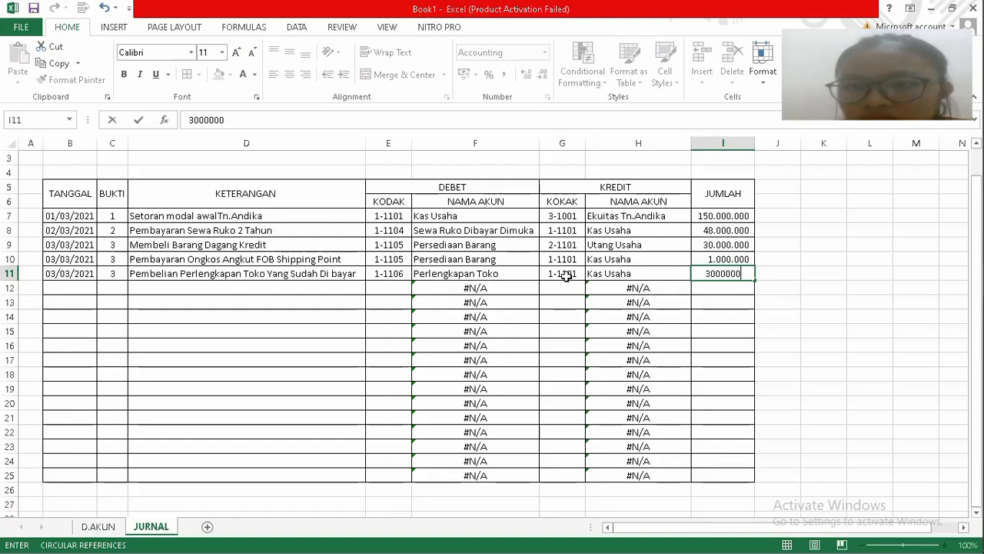
key(Return)
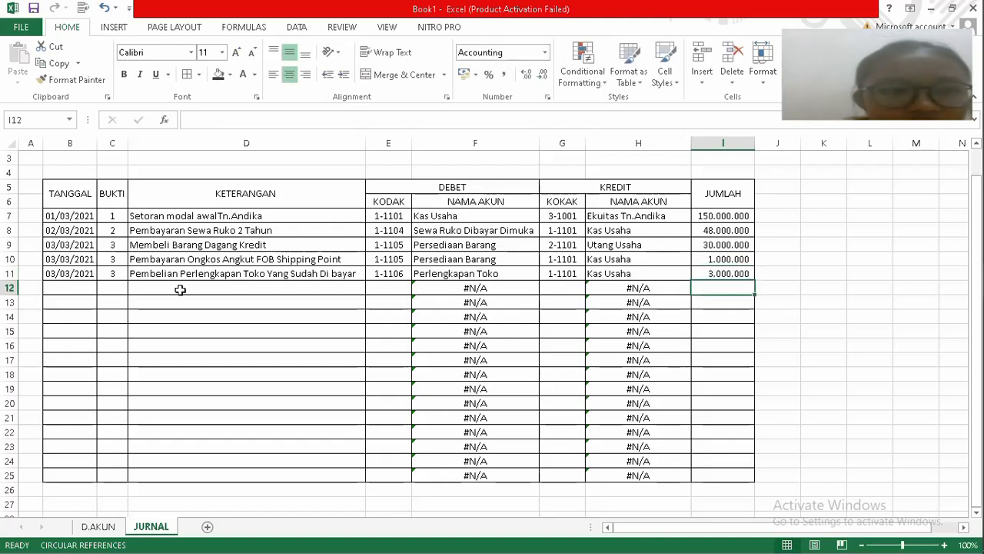
Copy the date 03/03/2021 from B11 into B12 for the sixth journal entry.
click(91, 270)
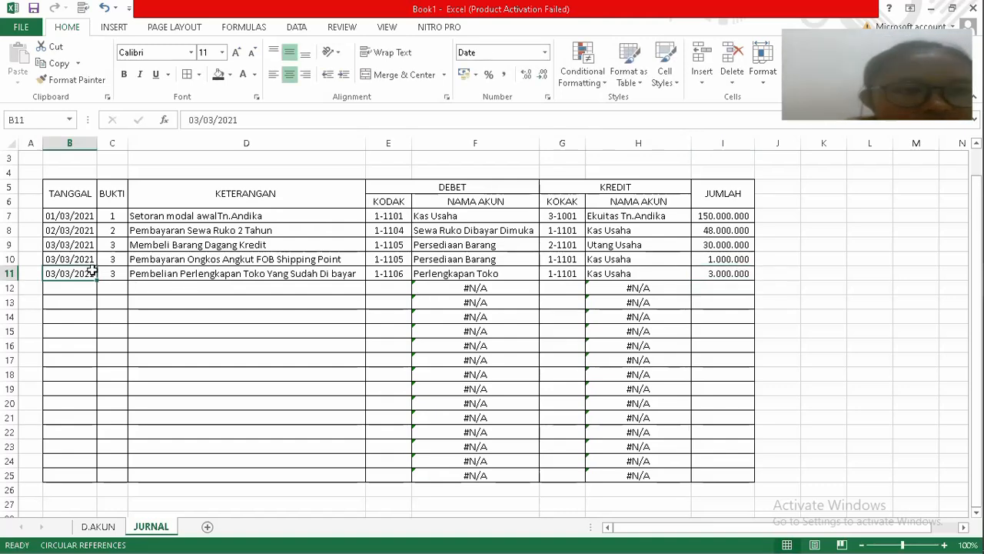
key(ctrl+c)
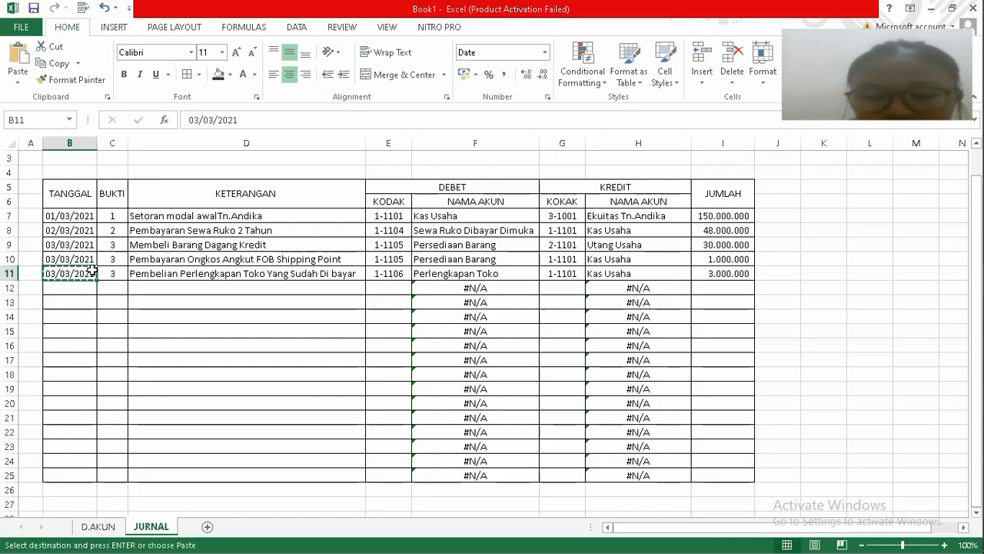
key(Down)
key(ctrl+v)
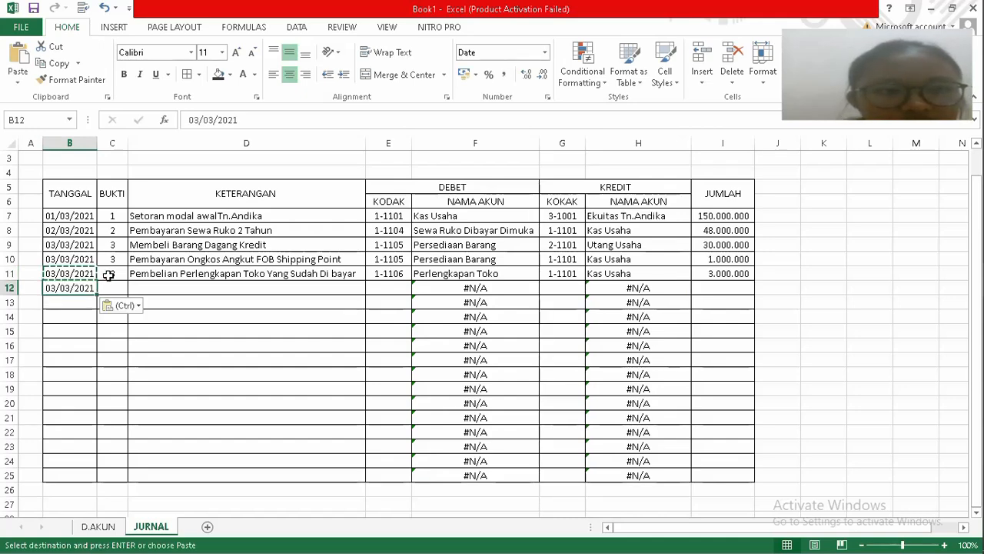
Set the BUKTI number to 4 for both the fifth and sixth journal entries in C11 and C12.
click(108, 274)
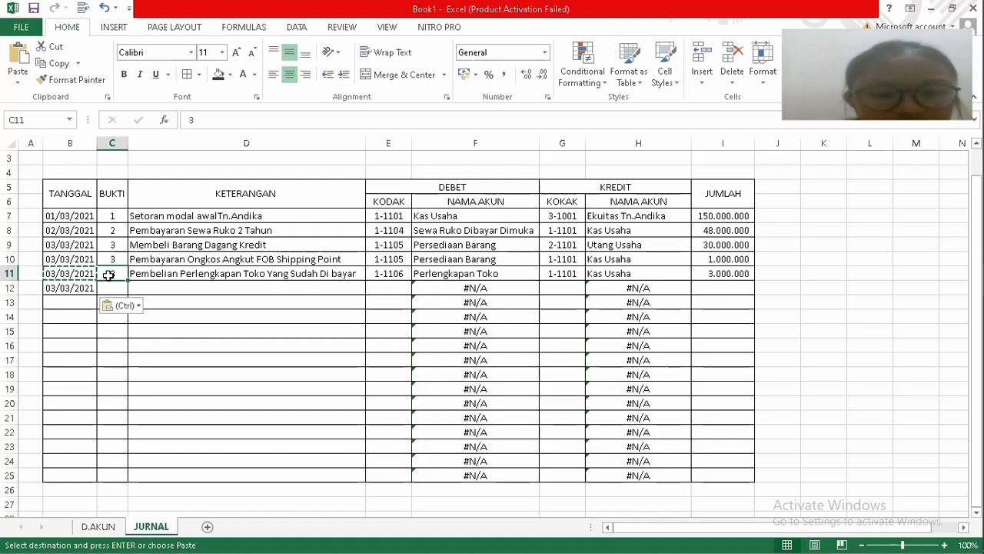
text(4)
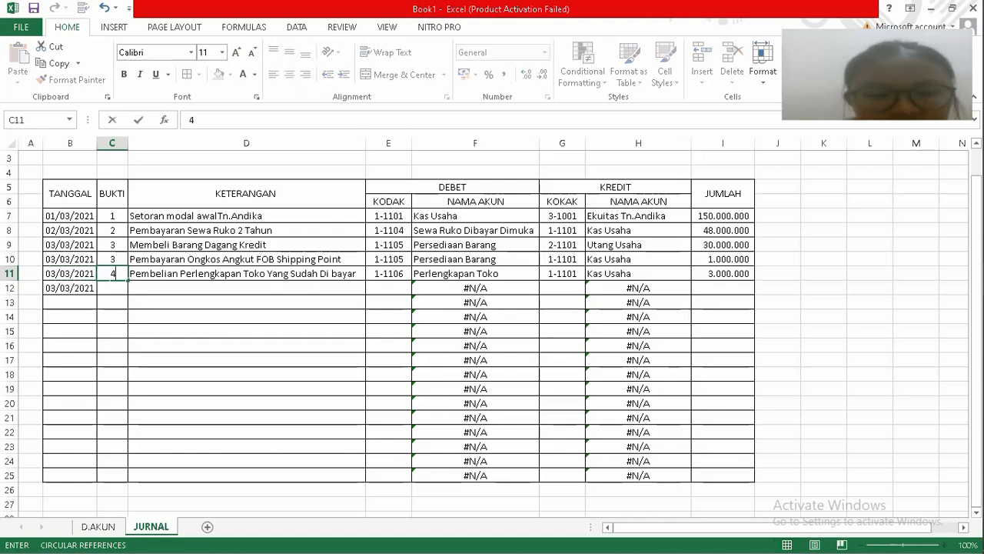
key(Return)
text(4)
key(Tab)
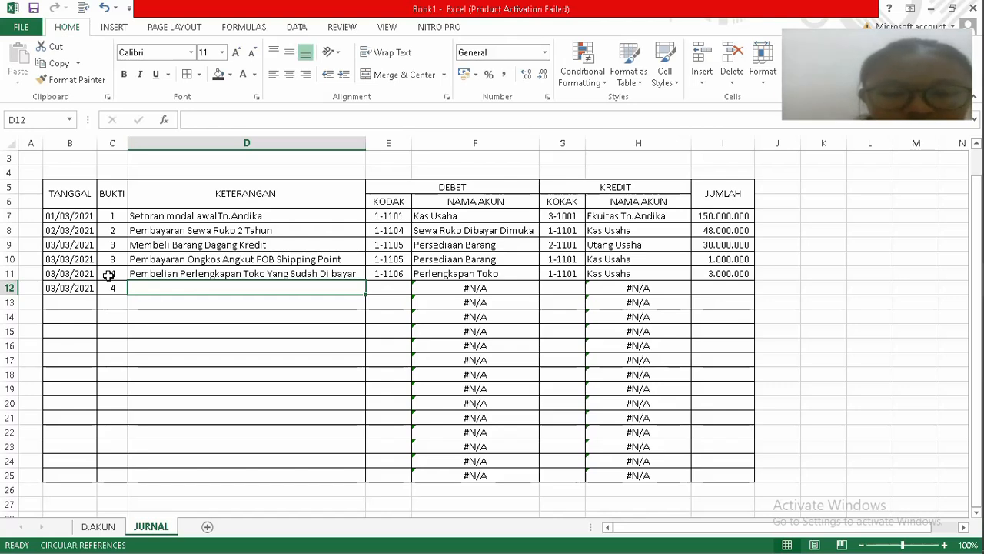
text(Ut)
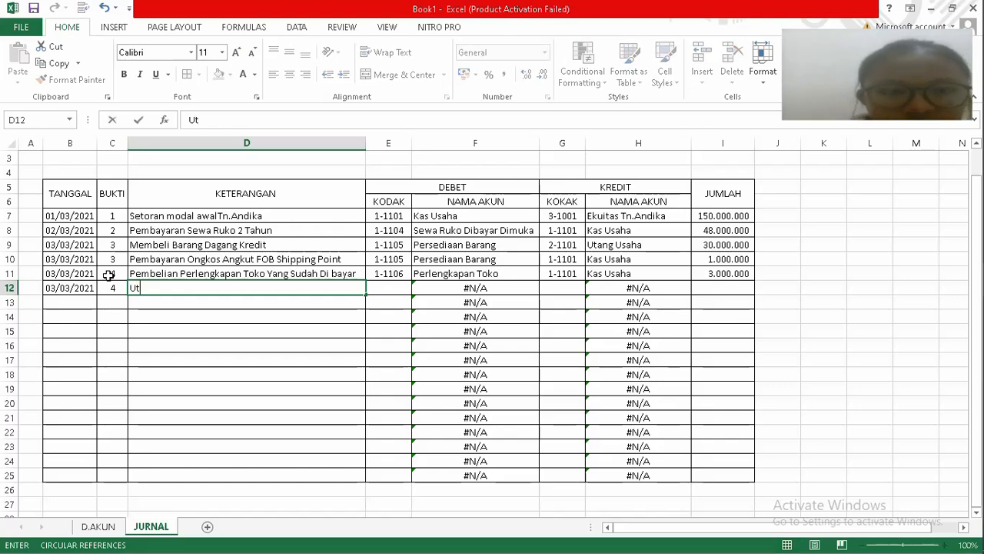
text(ang)
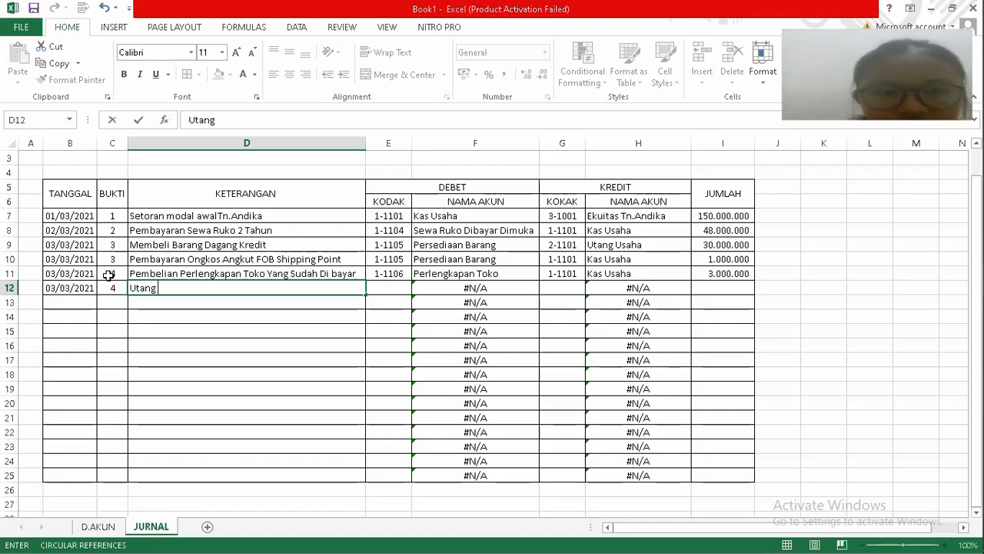
key(BackSpace)
key(BackSpace)
key(BackSpace)
key(BackSpace)
key(BackSpace)
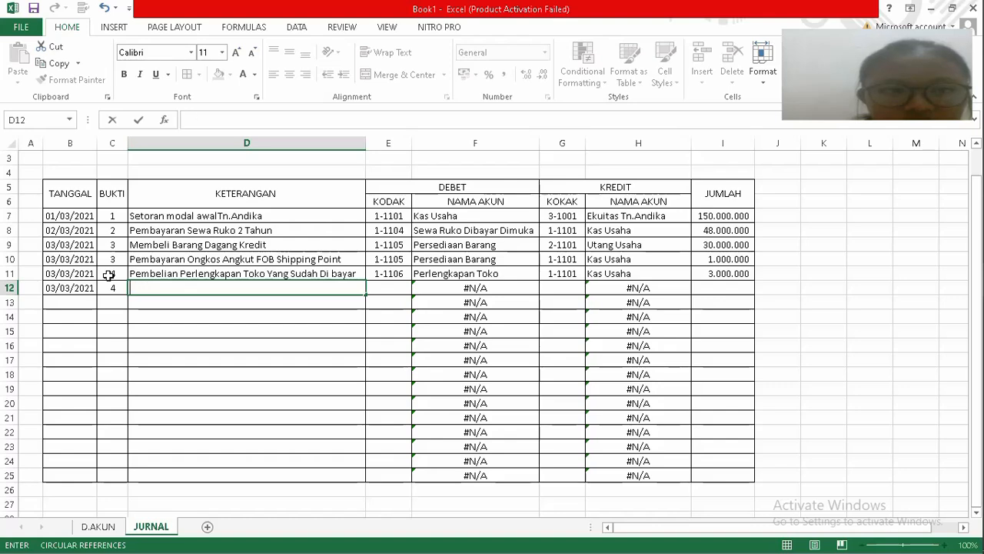
Enter the description "Sisa Utang atas Transaksi Pembelian P.Toko" in D12 for the sixth journal entry.
text(S)
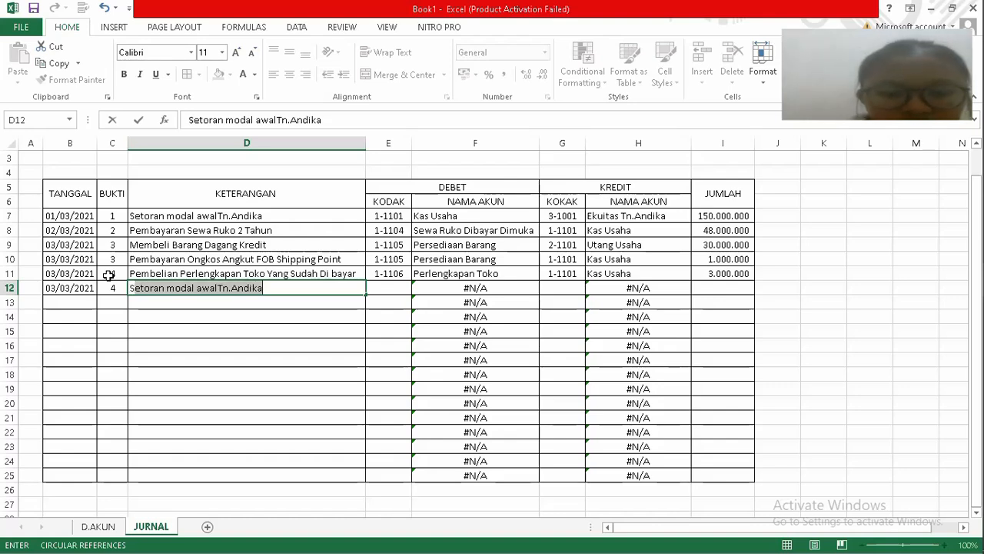
text(isa Uta)
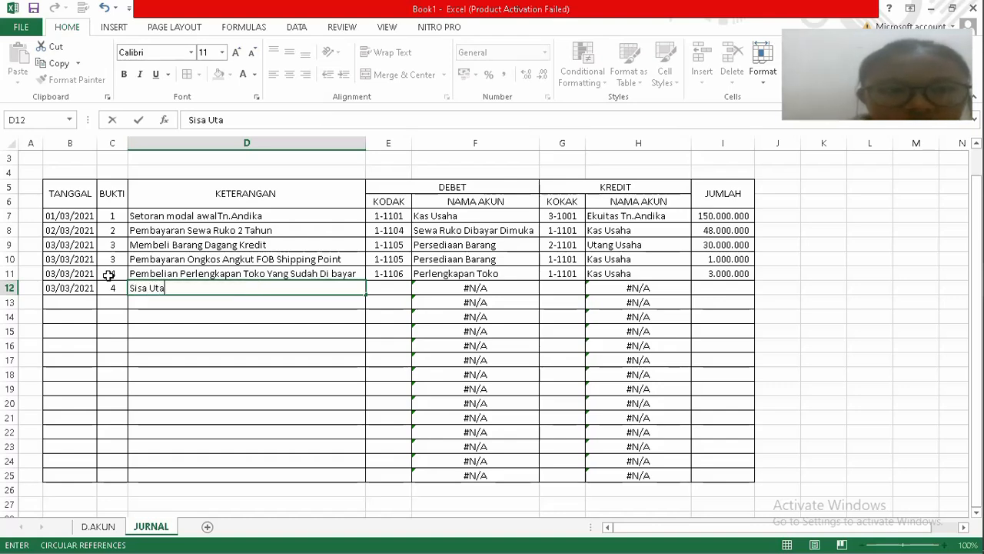
text(ng a)
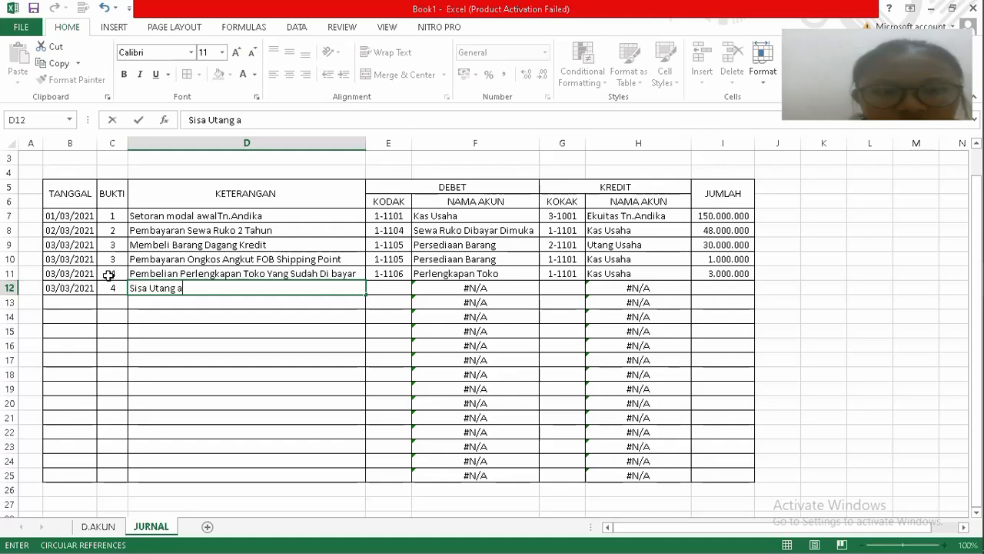
text(tas P)
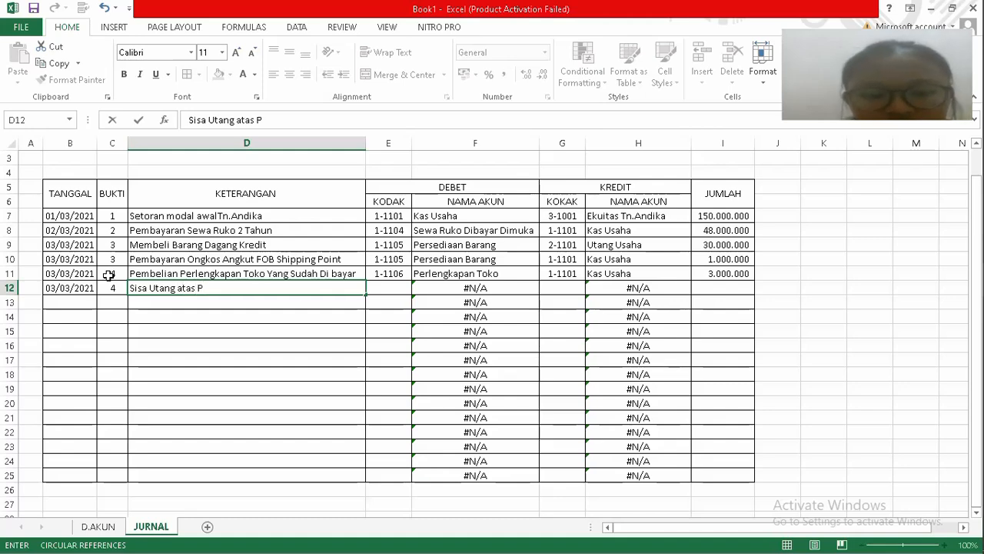
text(ember)
key(BackSpace)
key(BackSpace)
key(BackSpace)
key(BackSpace)
key(BackSpace)
key(BackSpace)
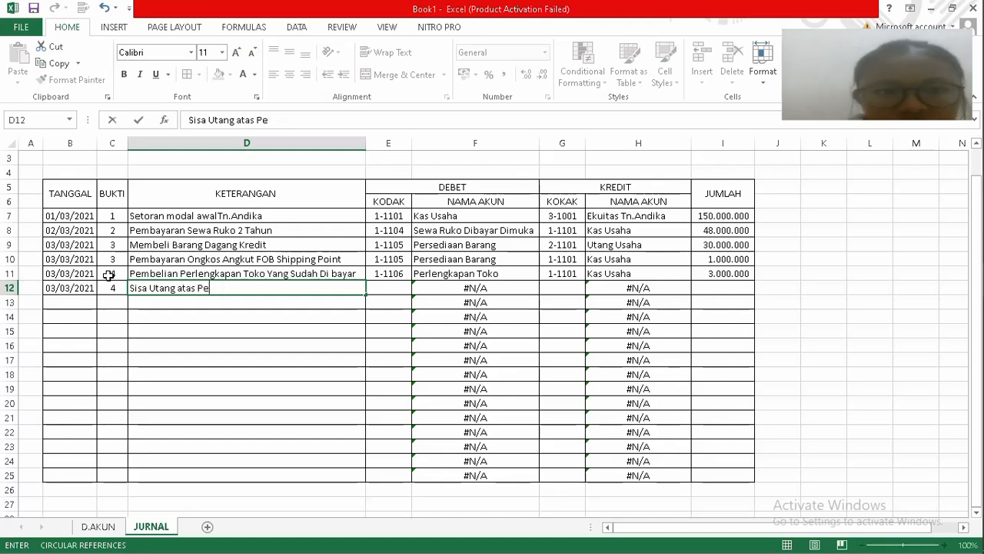
text(T)
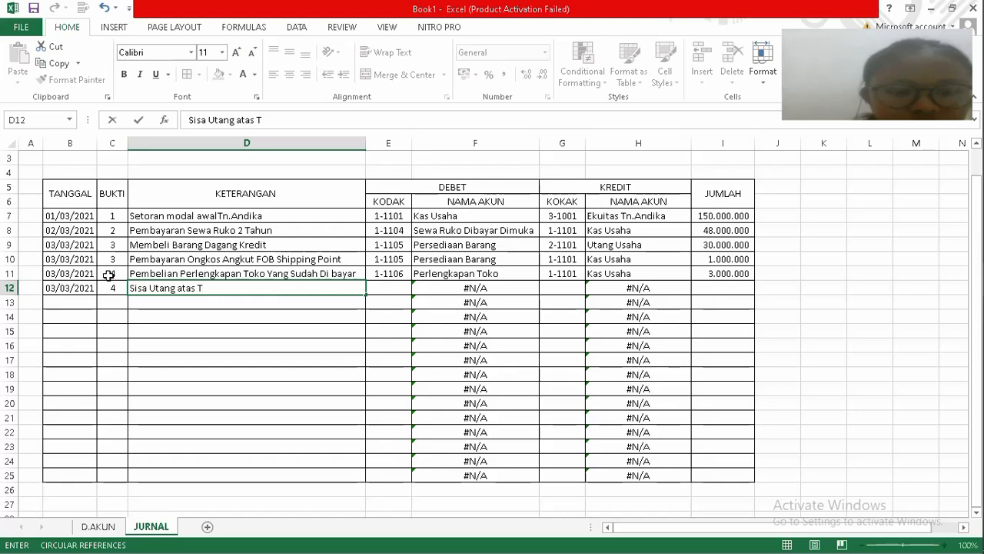
text(ransak)
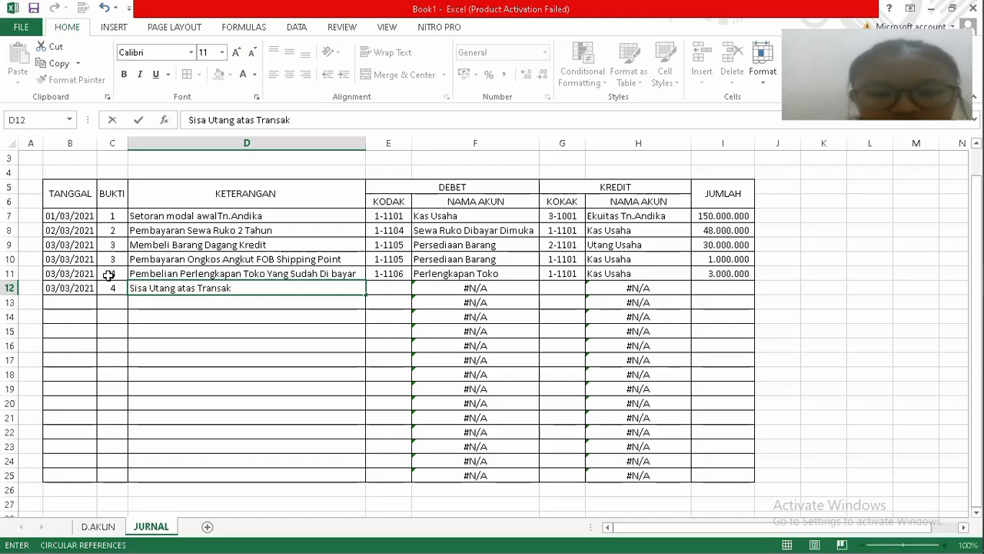
text(ai TG)
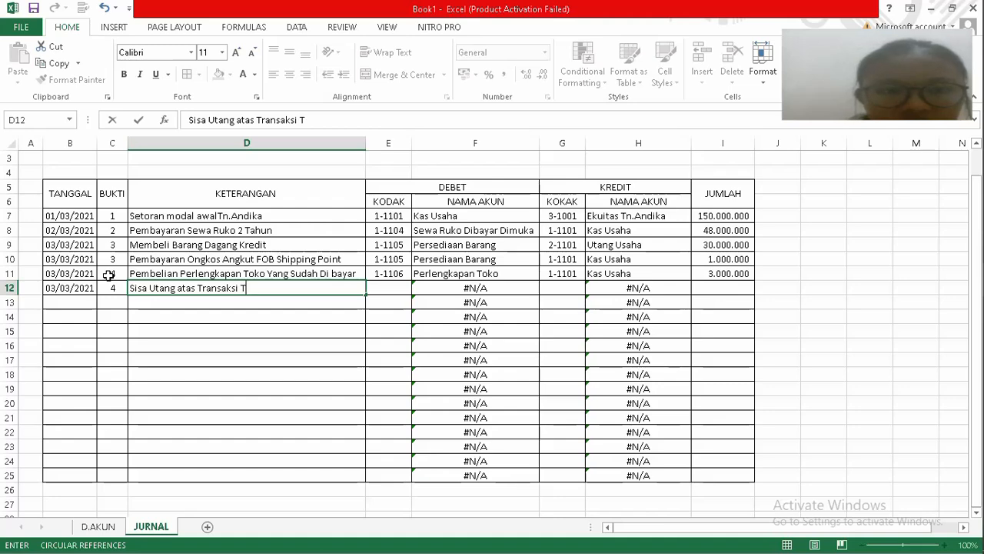
key(BackSpace)
key(BackSpace)
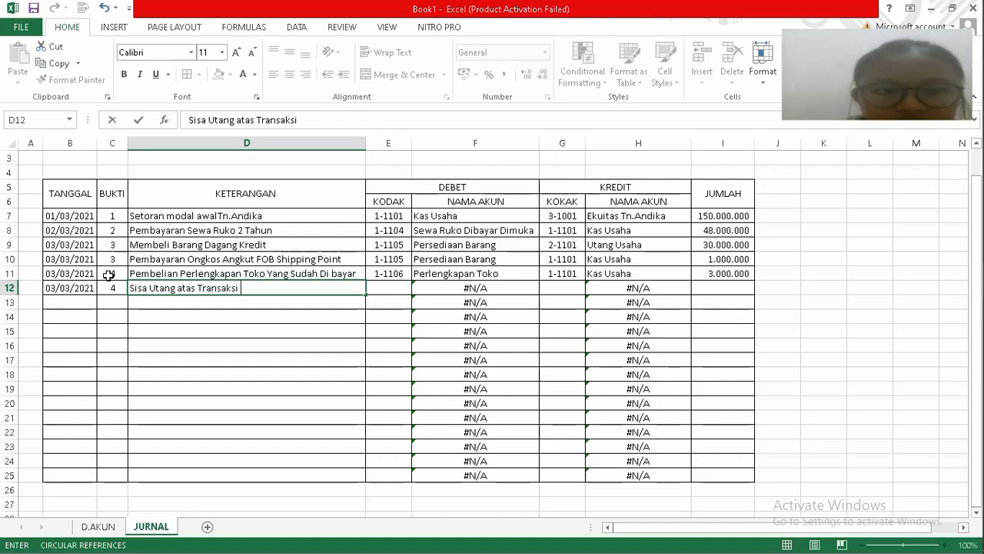
text(p)
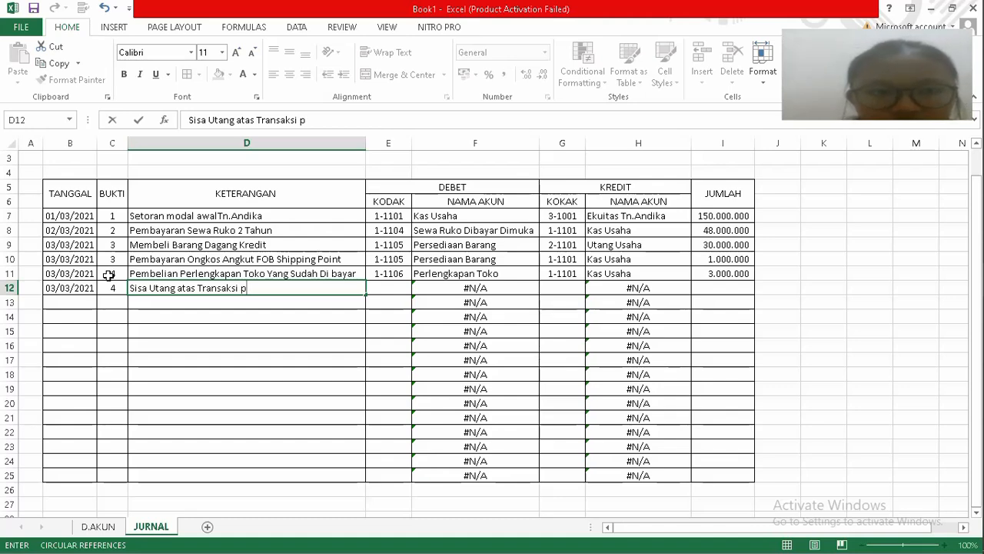
key(BackSpace)
text(P)
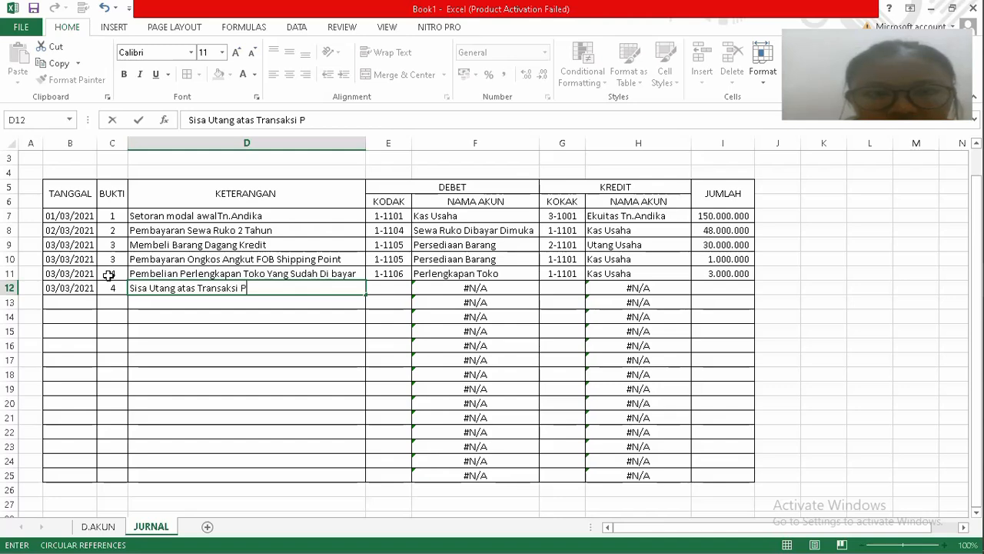
text(em)
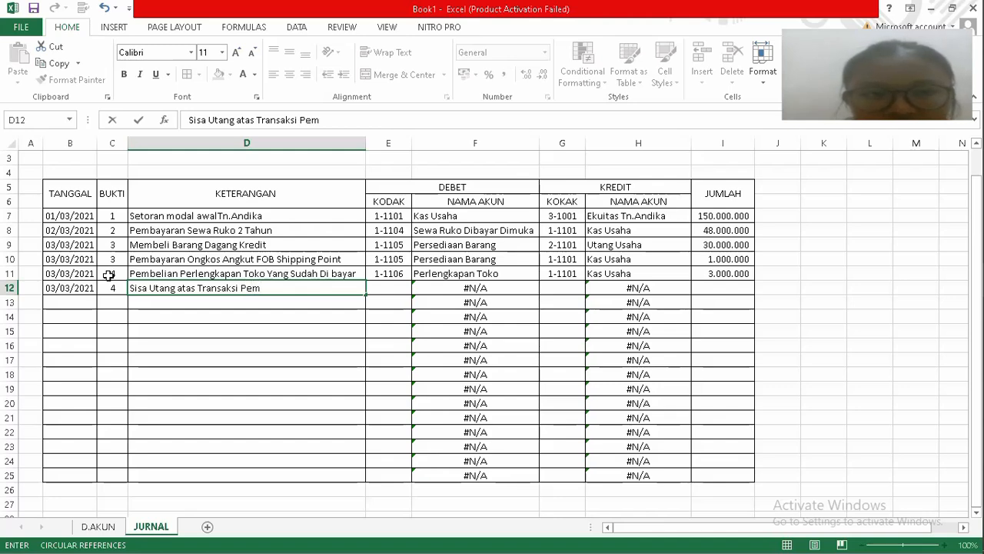
text(belian)
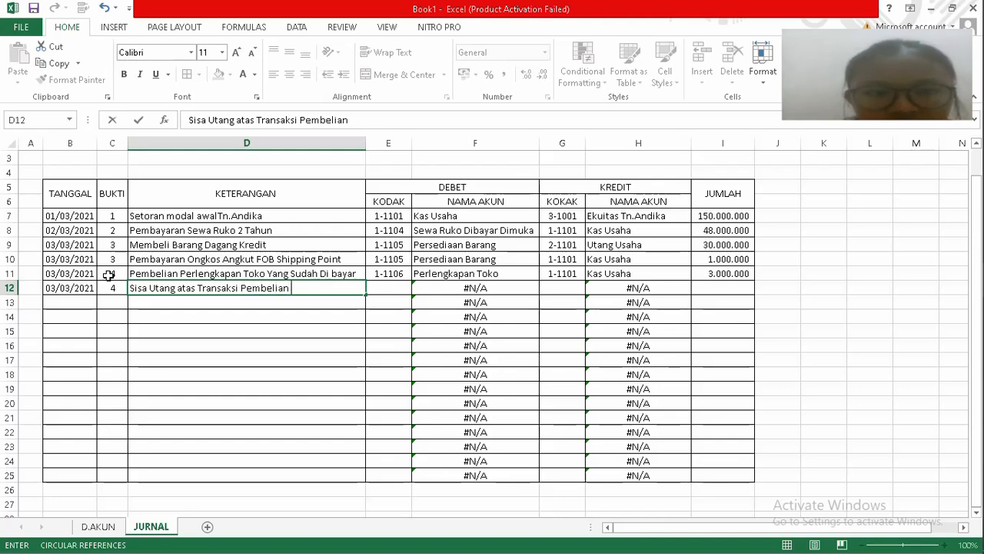
text( P.)
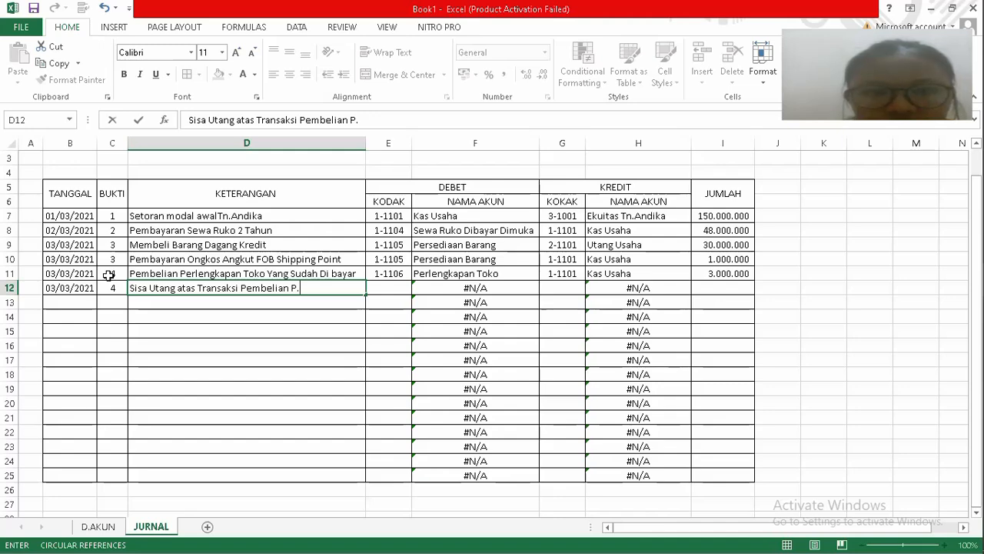
text(t)
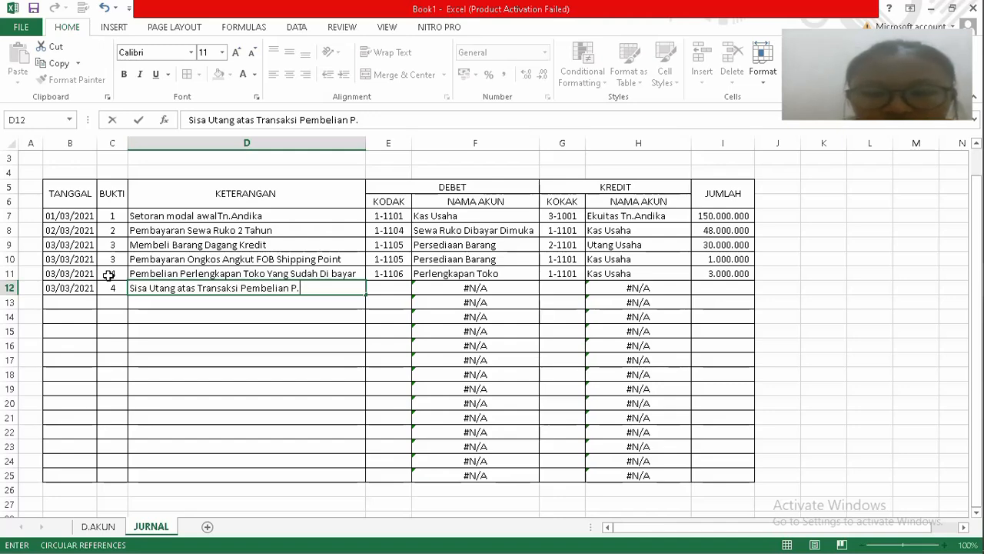
text(Too)
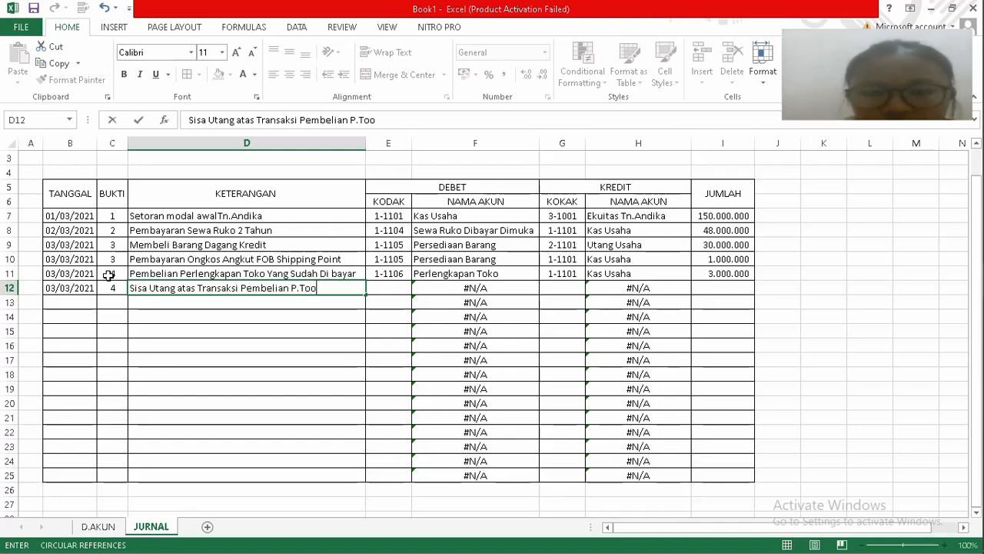
key(BackSpace)
text(ko)
key(Tab)
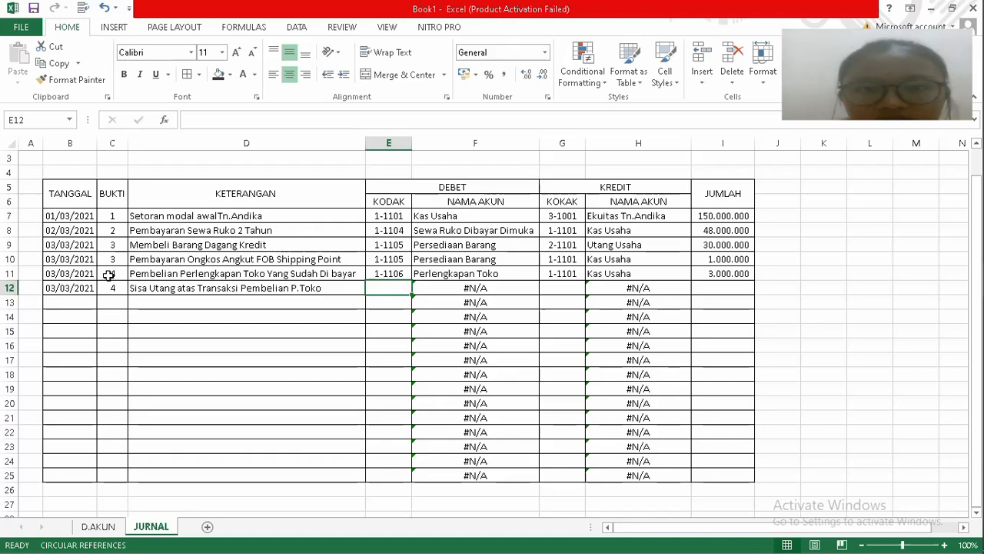
Enter the debit account code 1-1106 in E12 for the remaining store supplies debt.
text(11)
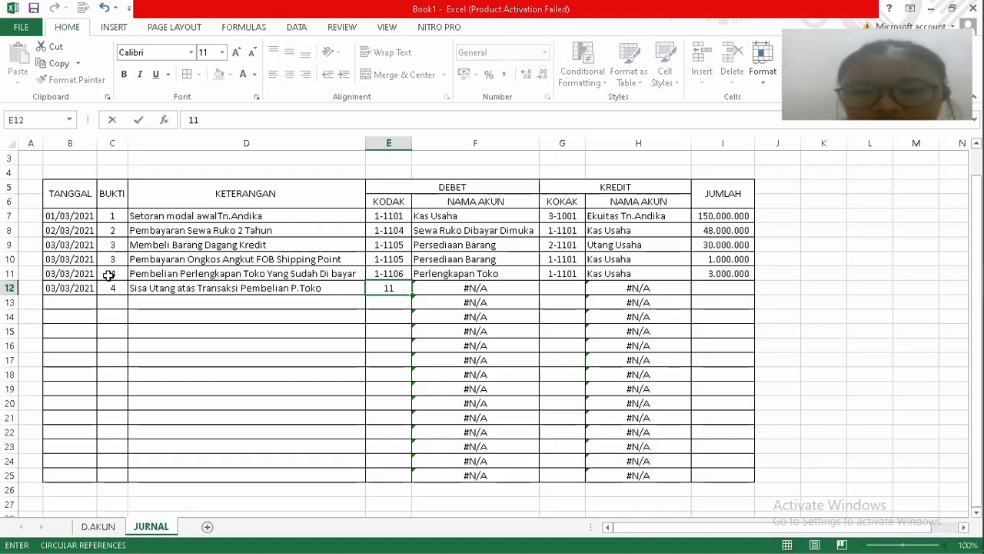
text(-)
key(BackSpace)
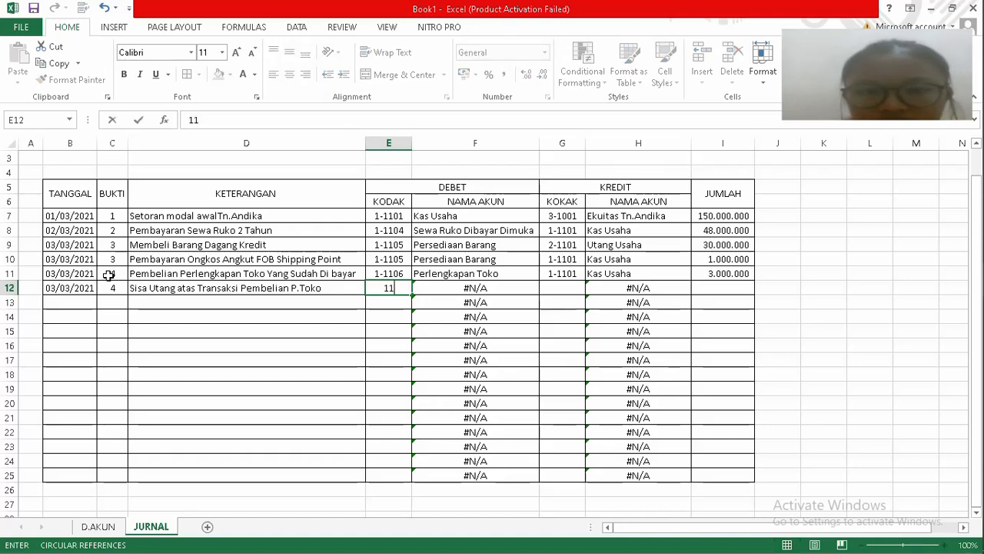
text(110)
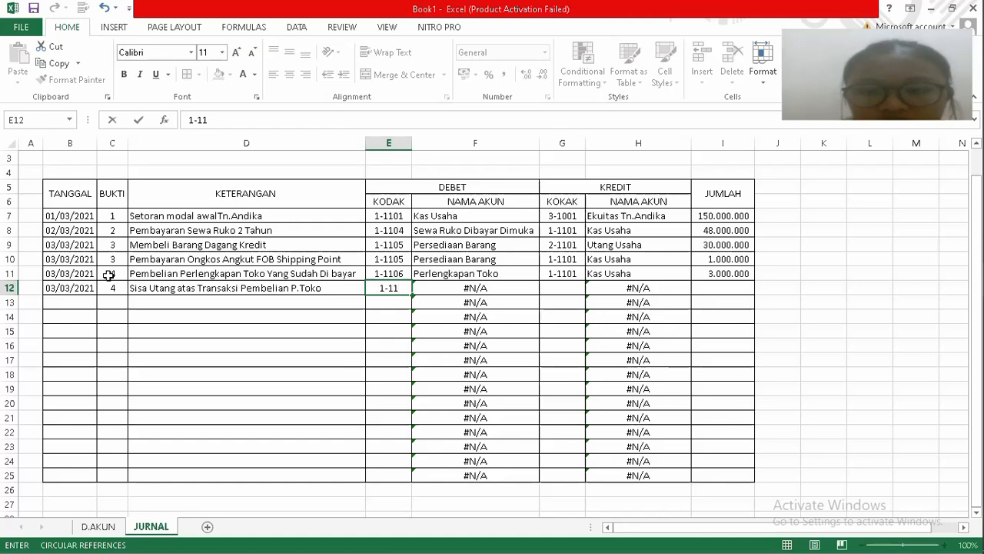
text(6)
key(Tab)
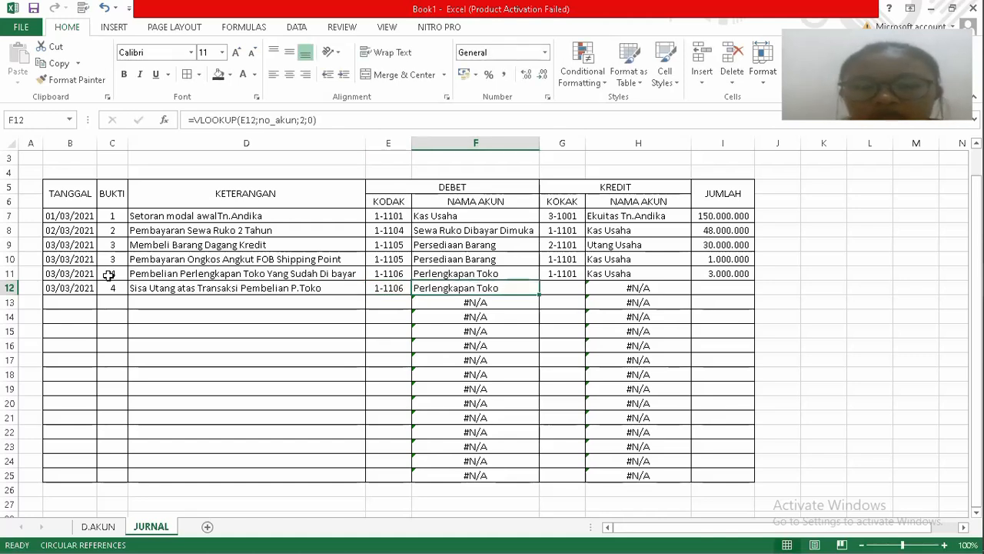
Look up the Utang Usaha code in D.AKUN and enter 2-1101 as the credit account code in G12 of JURNAL.
key(Tab)
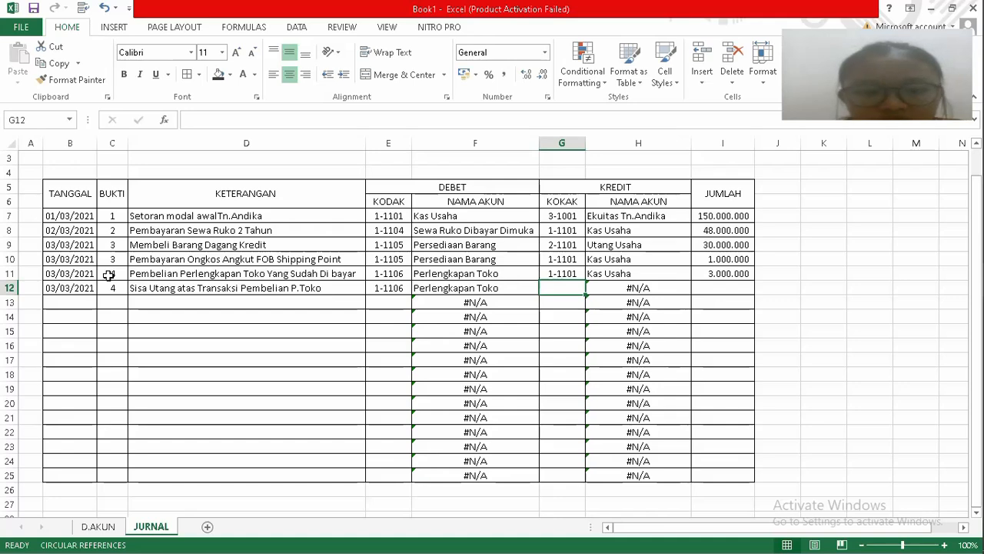
click(104, 528)
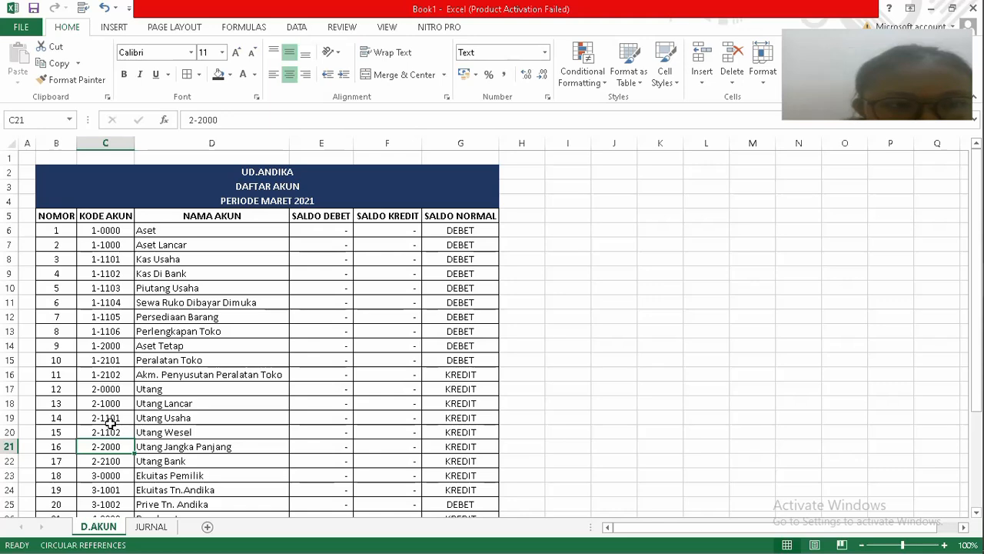
click(150, 528)
text(2)
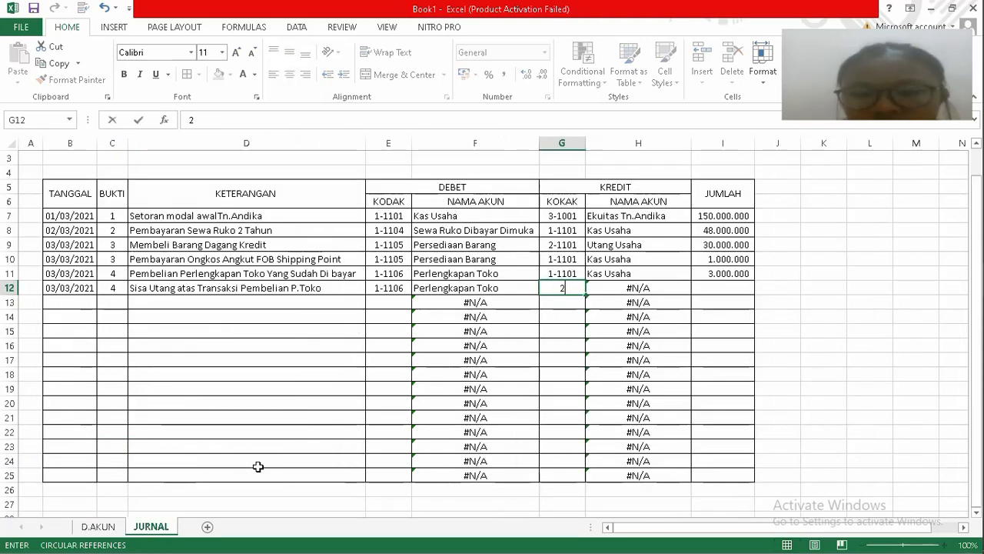
text(-1101)
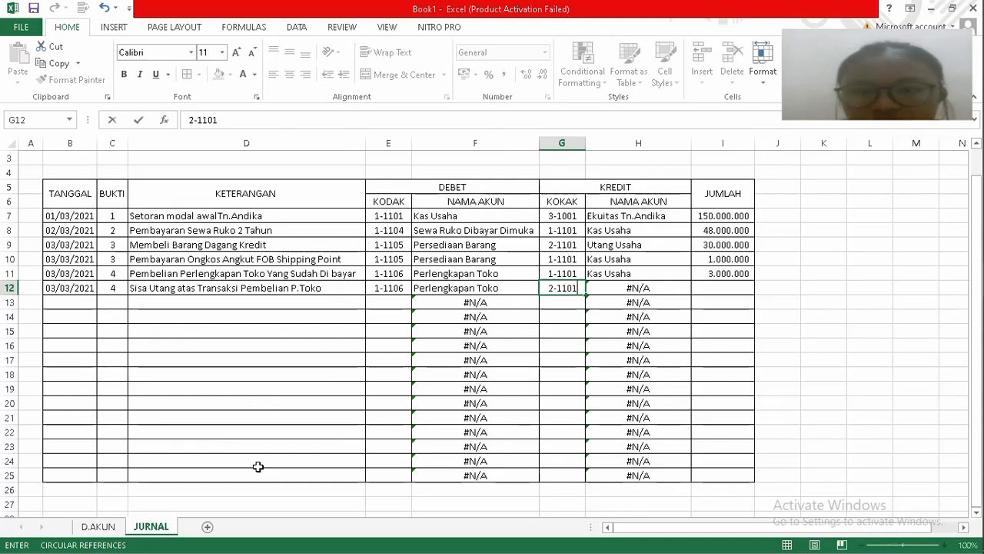
key(Tab)
Enter the amount 12000000 in the JUMLAH cell I12 of the sixth journal entry.
key(Tab)
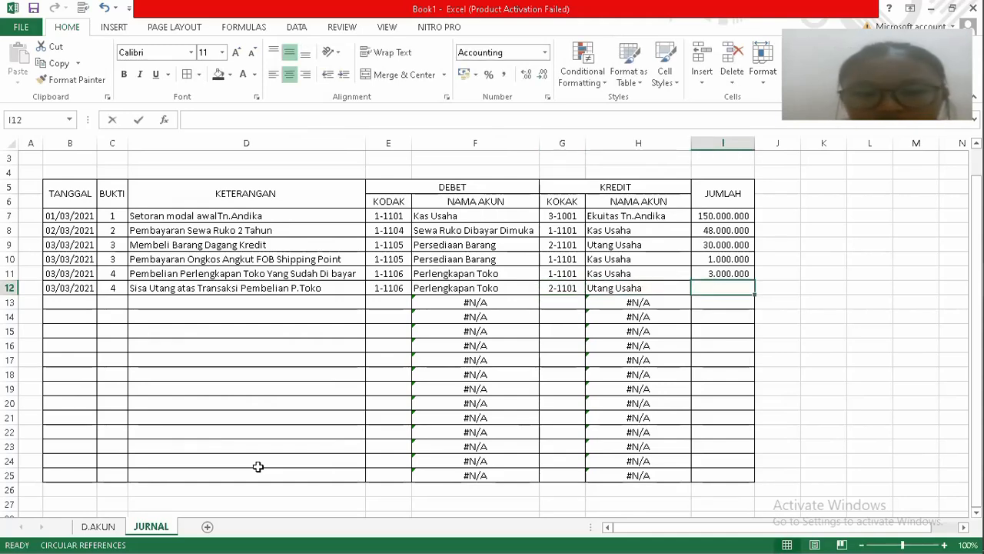
text(1200)
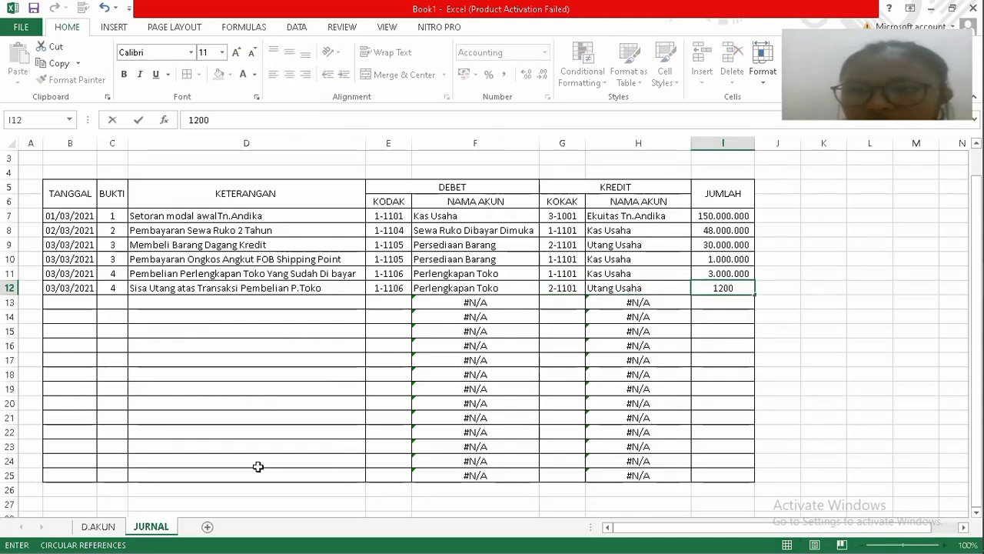
text(0000)
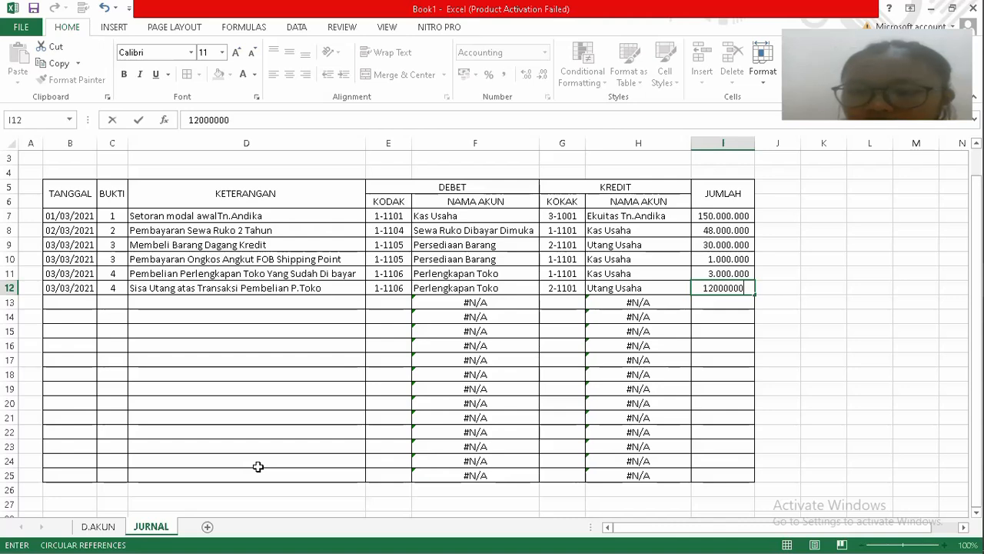
key(Return)
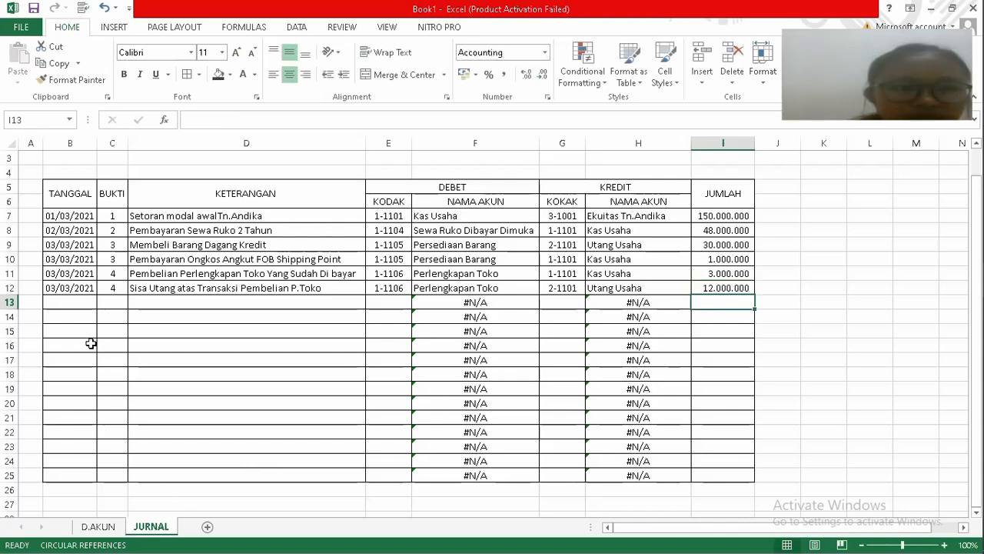
click(83, 301)
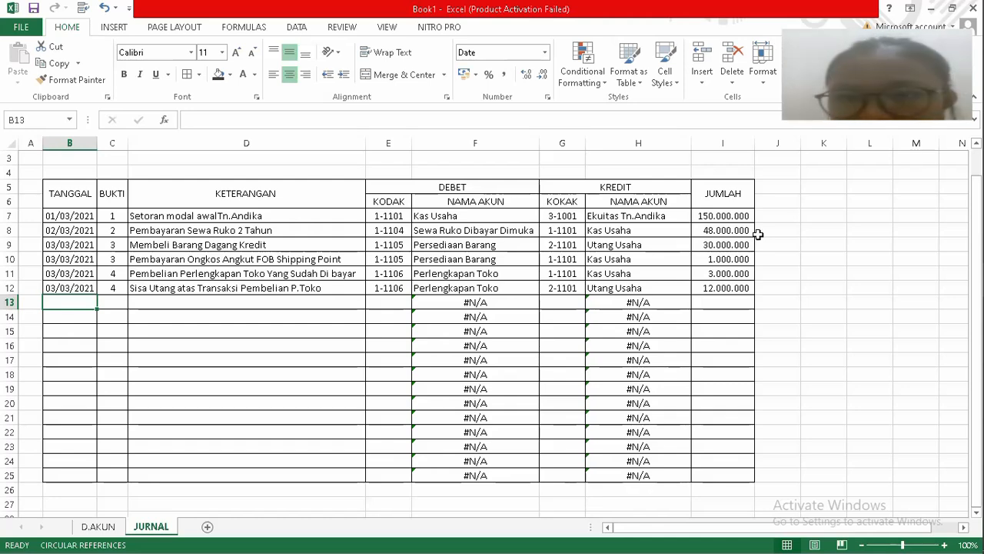
click(958, 282)
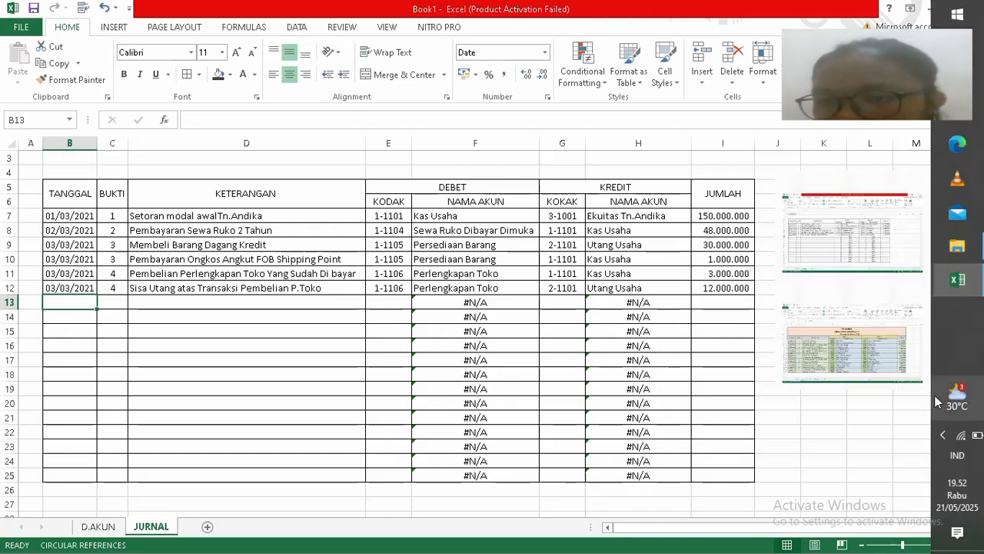
click(945, 435)
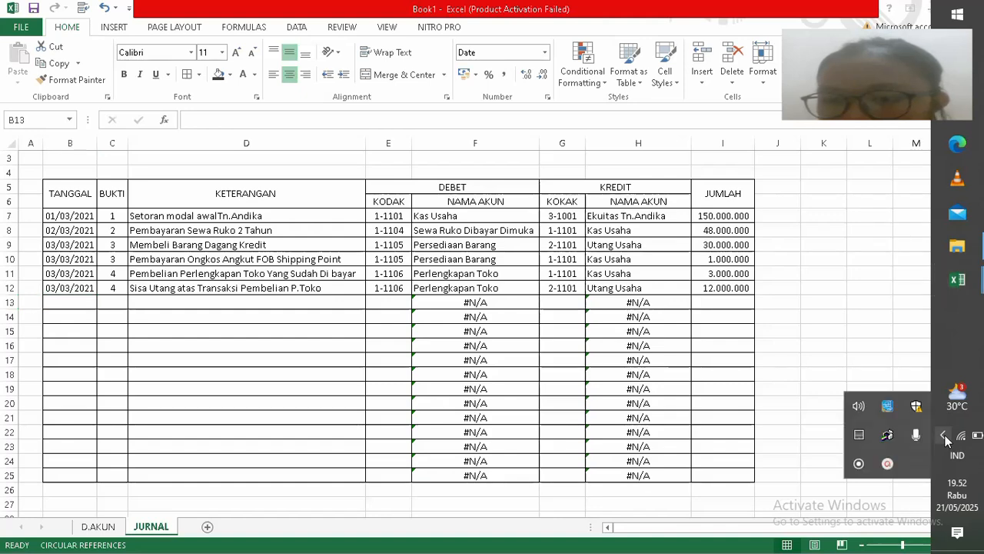
click(887, 470)
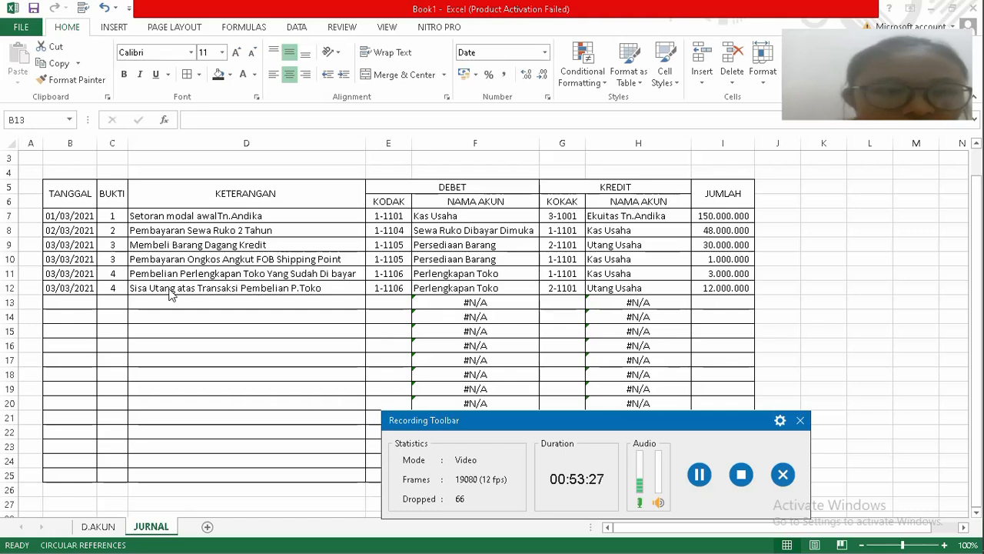
Enter the date 06/03/2021 in B13 and the proof number 5 in C13 for the seventh journal entry.
double_click(75, 300)
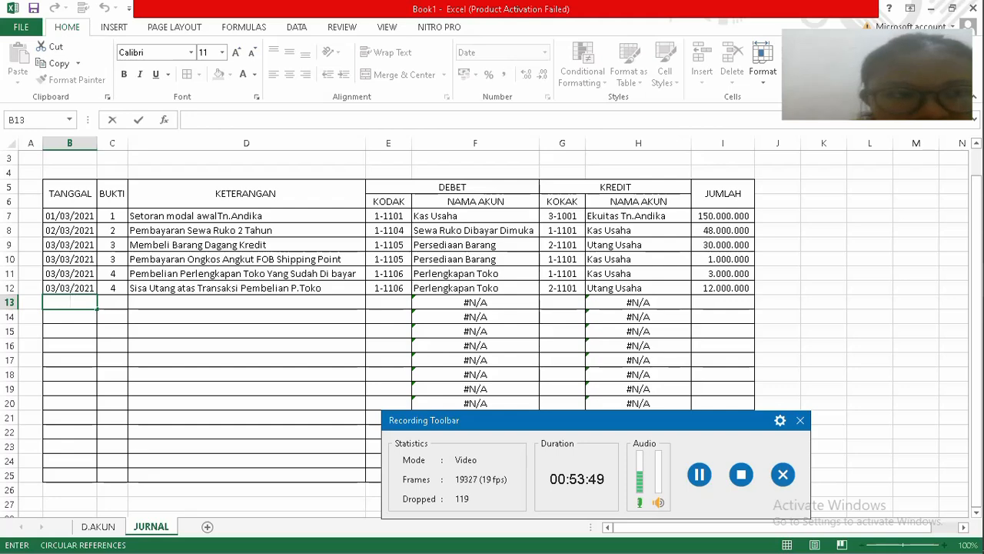
text(06/)
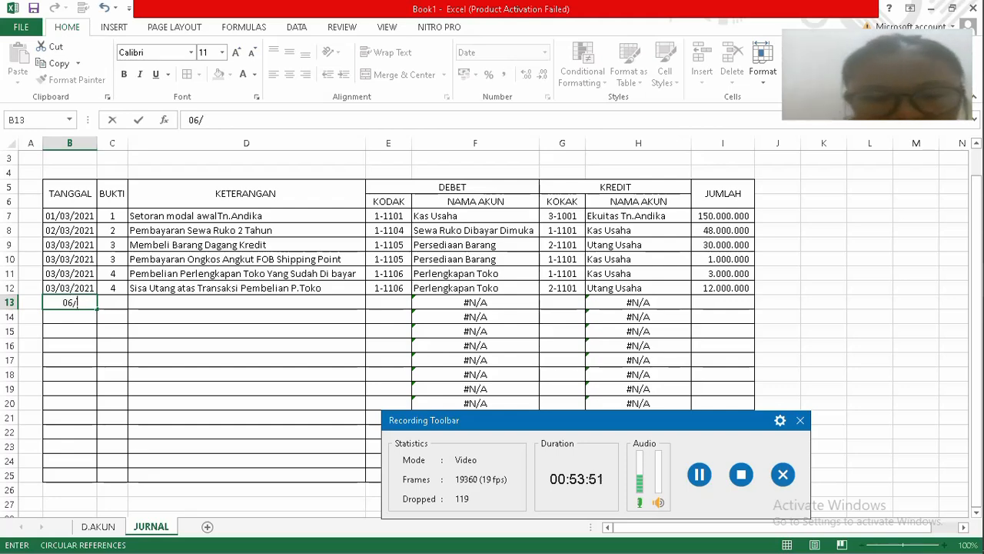
text(03/2021)
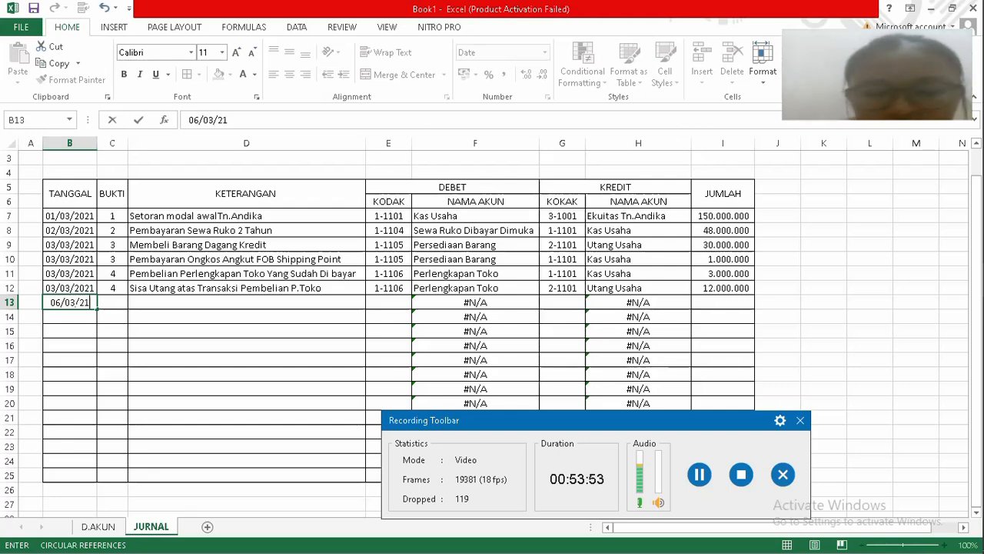
key(Tab)
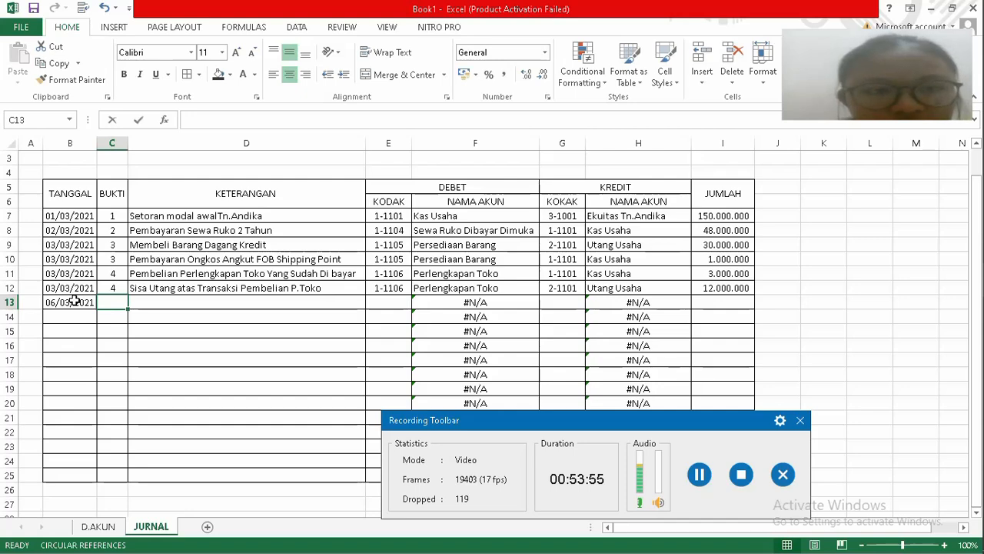
text(5)
key(Tab)
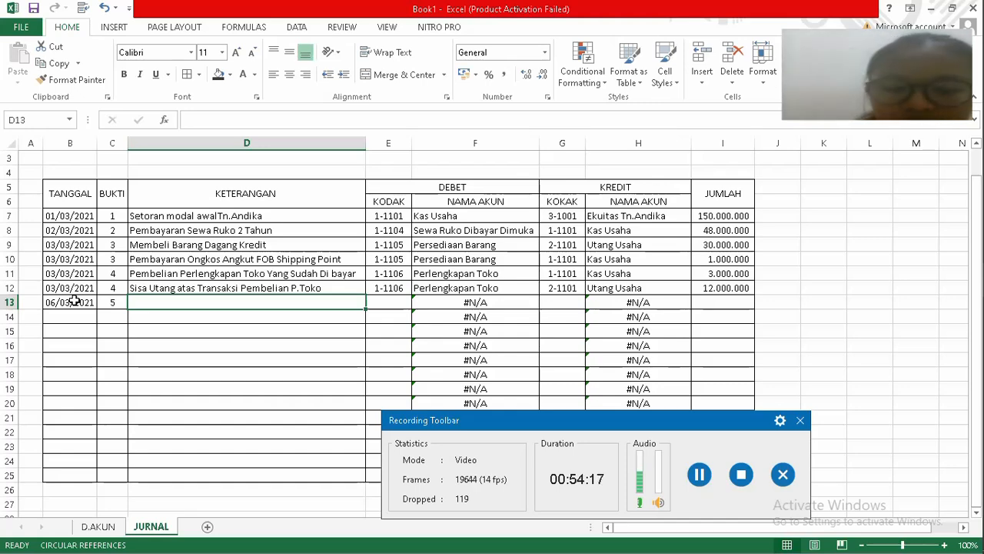
Enter the description "Penjualan Barang Dagang Kredit" in D13 for the seventh journal entry.
key(F2)
text(p)
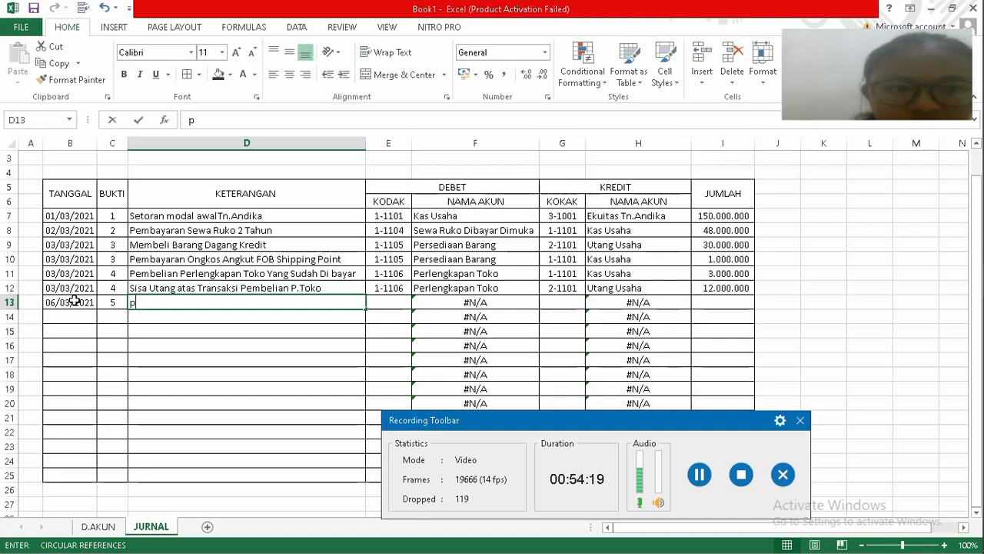
key(BackSpace)
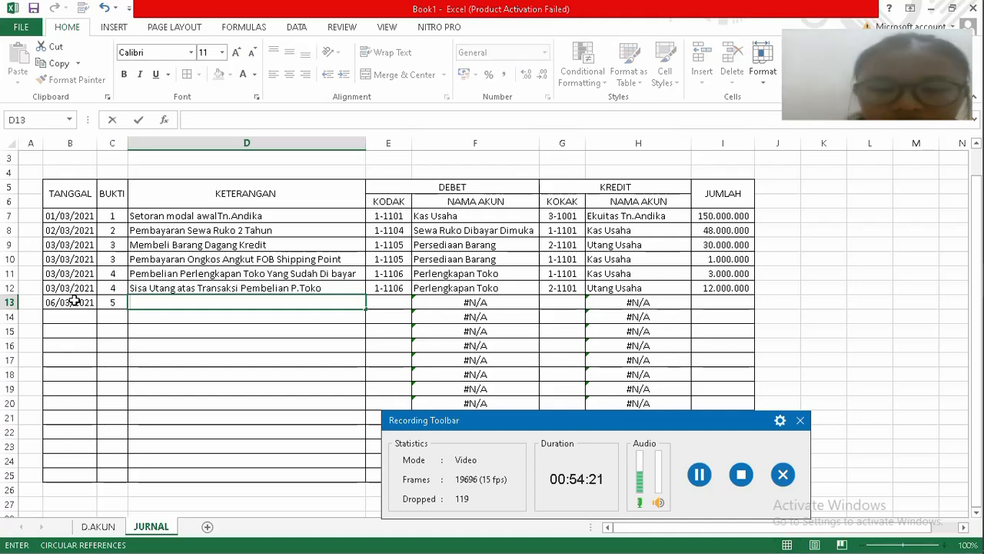
text(P)
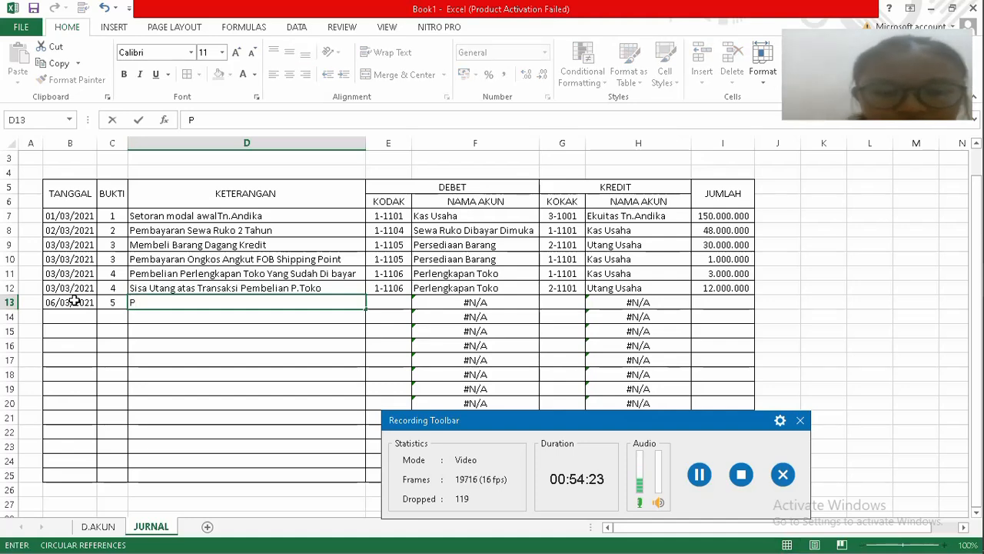
text(enjua)
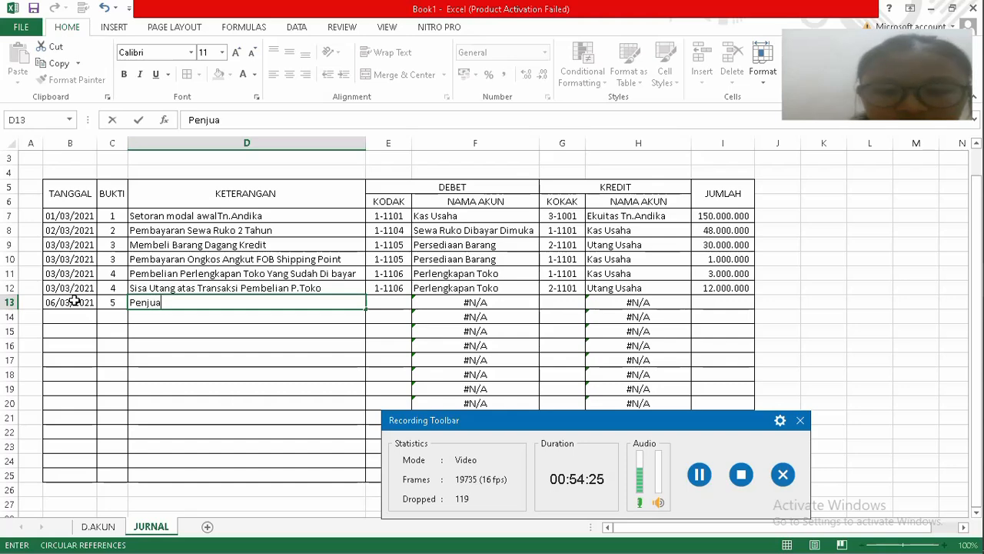
text(lan )
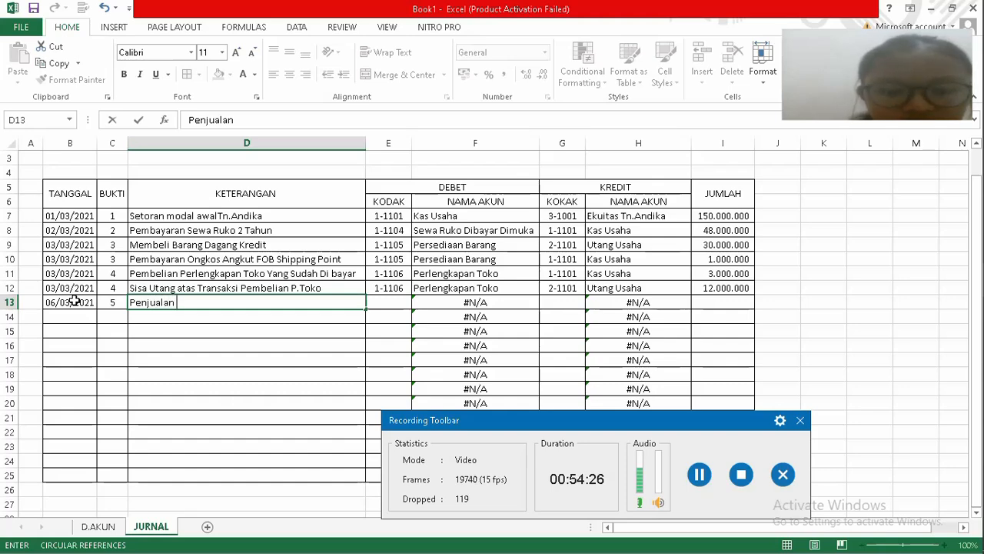
text(Barang)
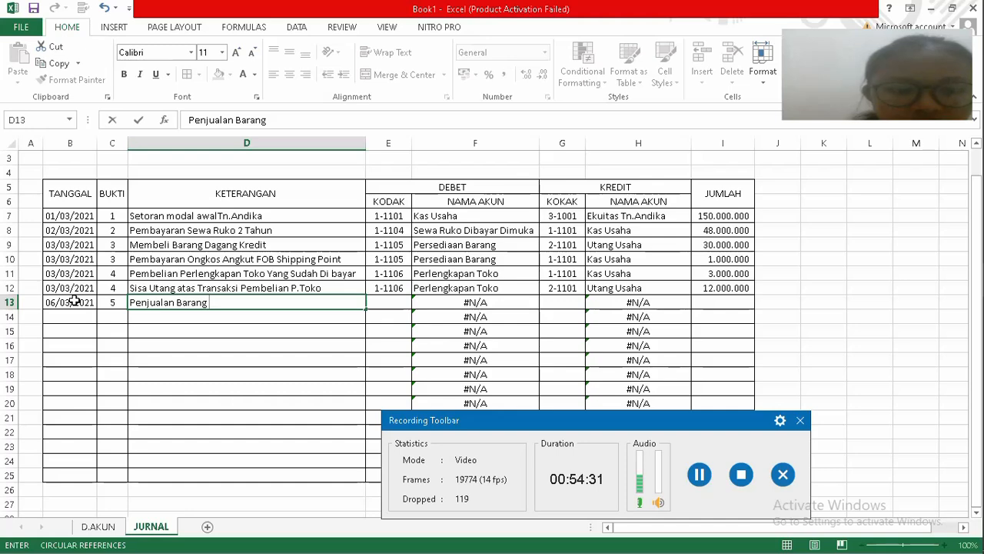
text(D)
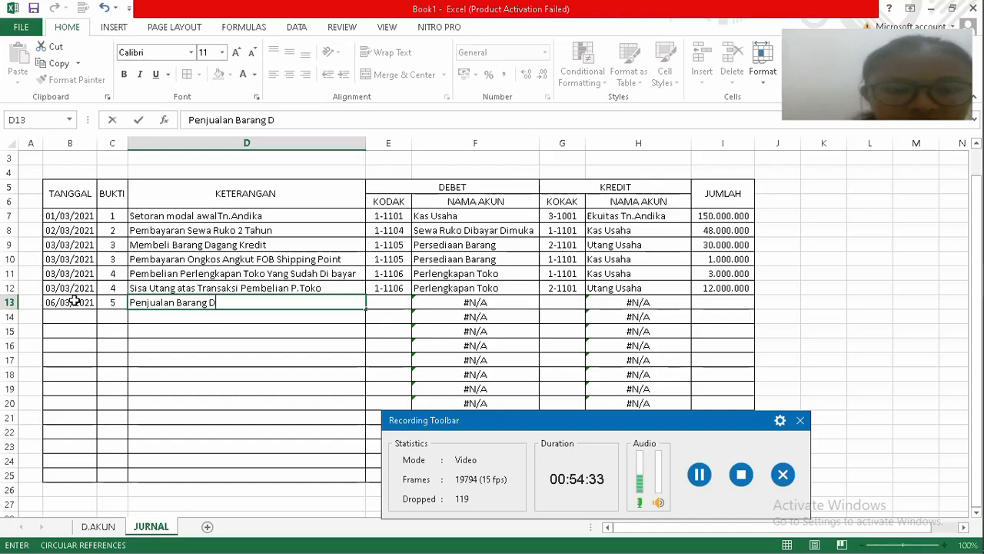
text(agang )
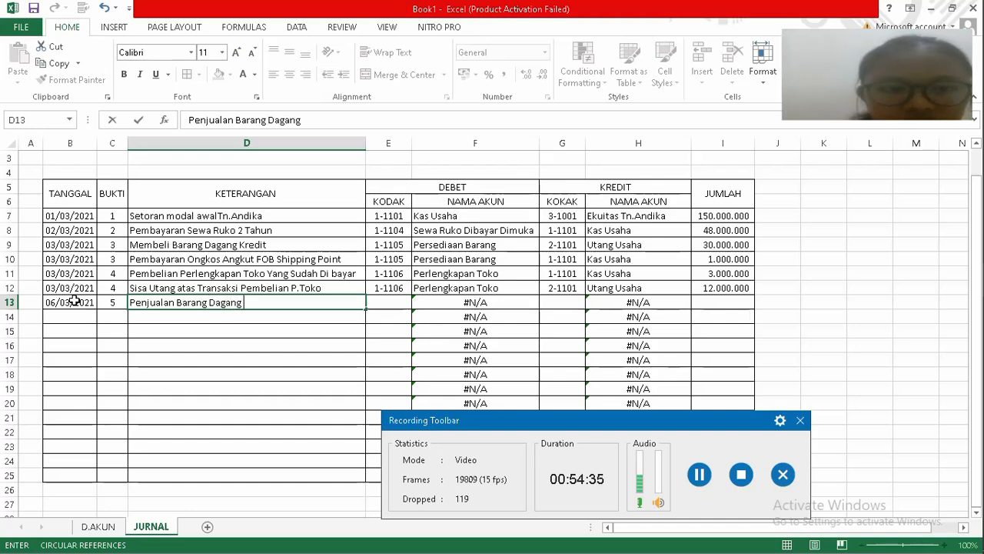
text(K)
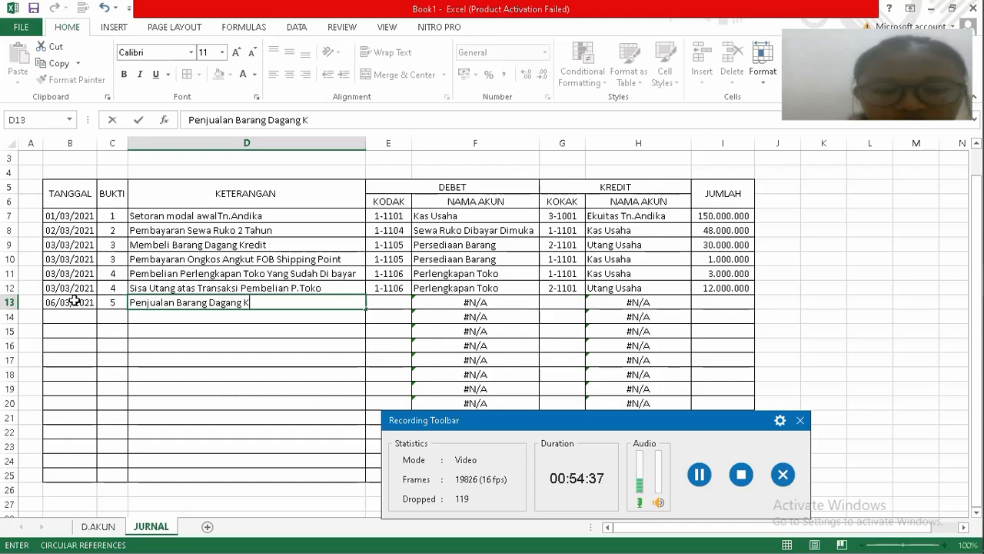
text(redit)
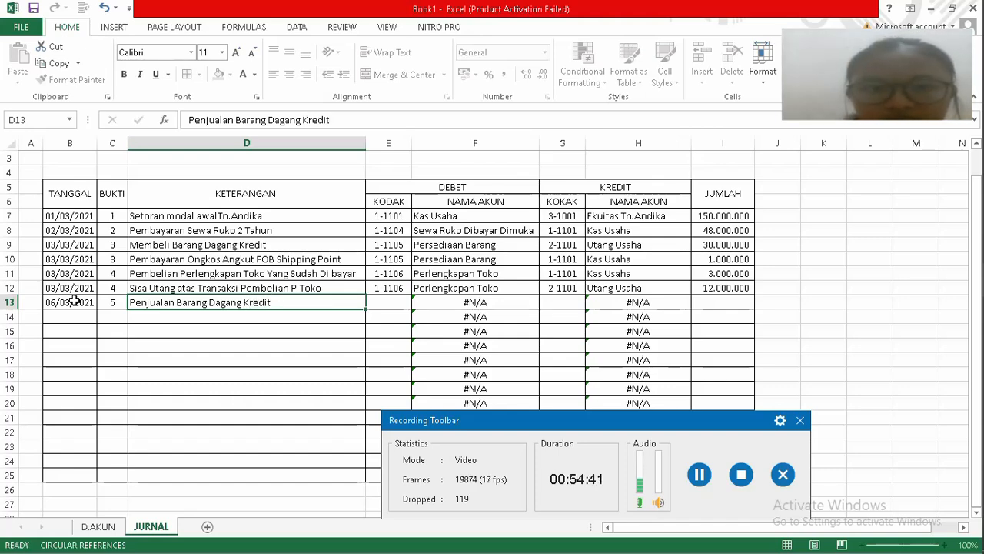
key(Tab)
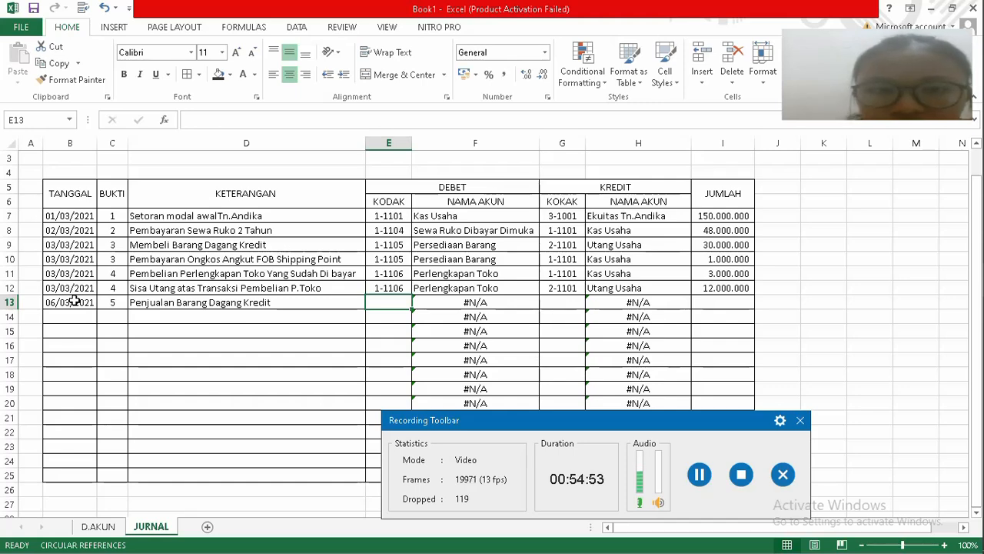
Enter the debit account code 1-1103 in E13 for the credit sale of merchandise.
text(1-110)
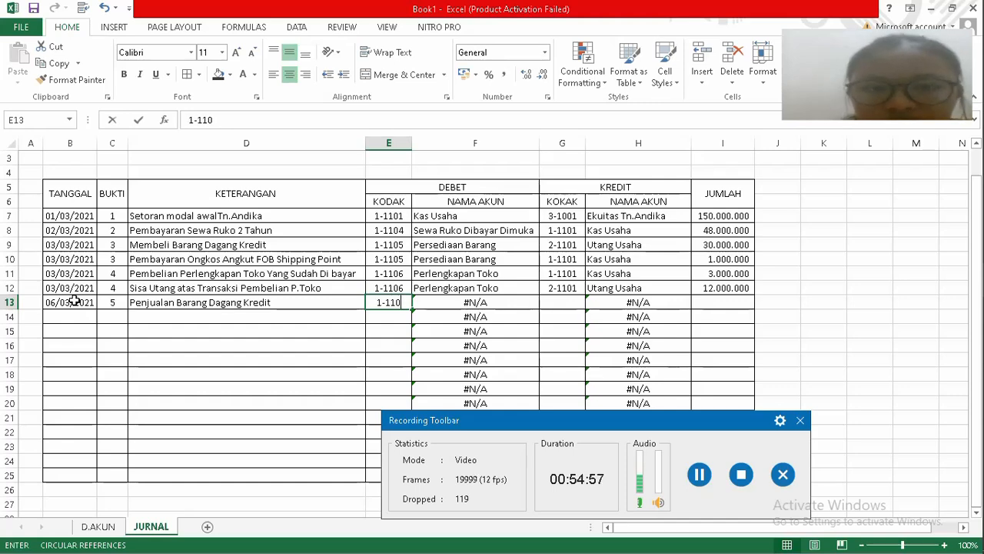
text(3)
key(Tab)
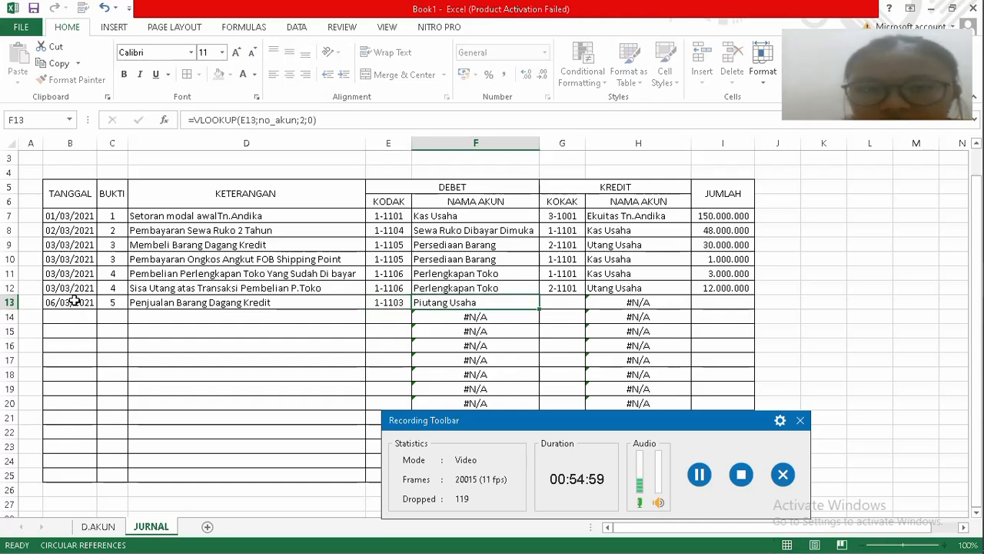
key(Tab)
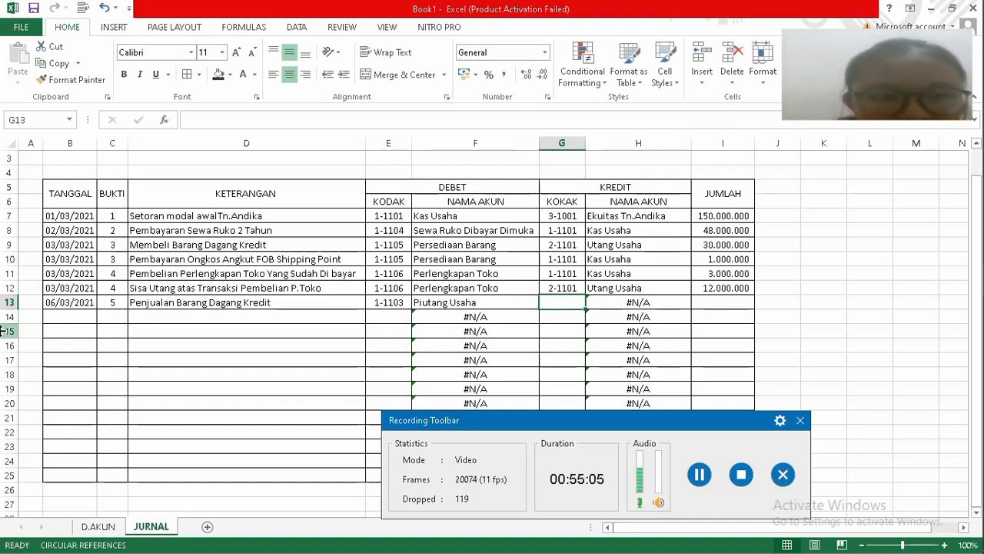
Look up the Penjualan Barang code in D.AKUN and enter 4-1000 as the credit account code in G13 of JURNAL.
click(99, 528)
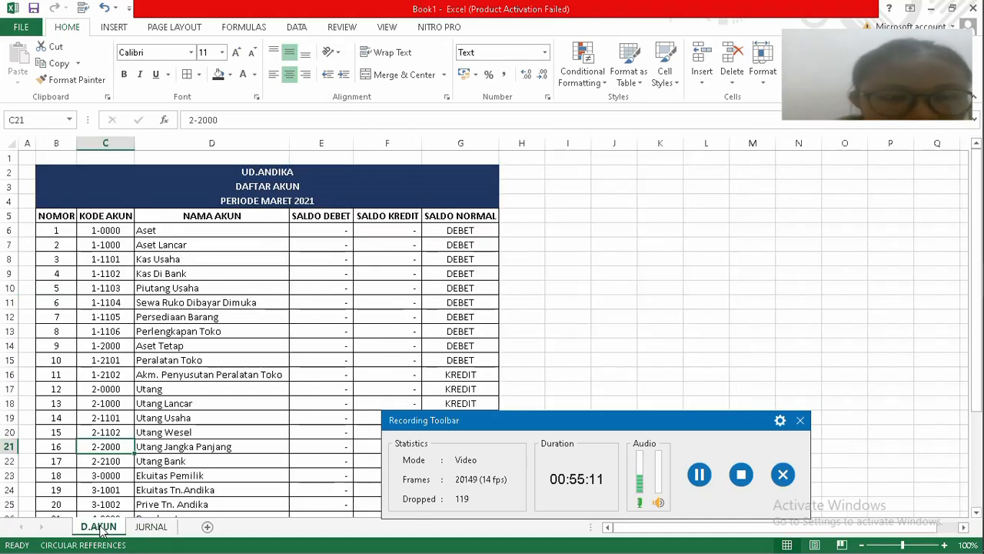
key(Down)
key(Down)
key(Down)
key(Down)
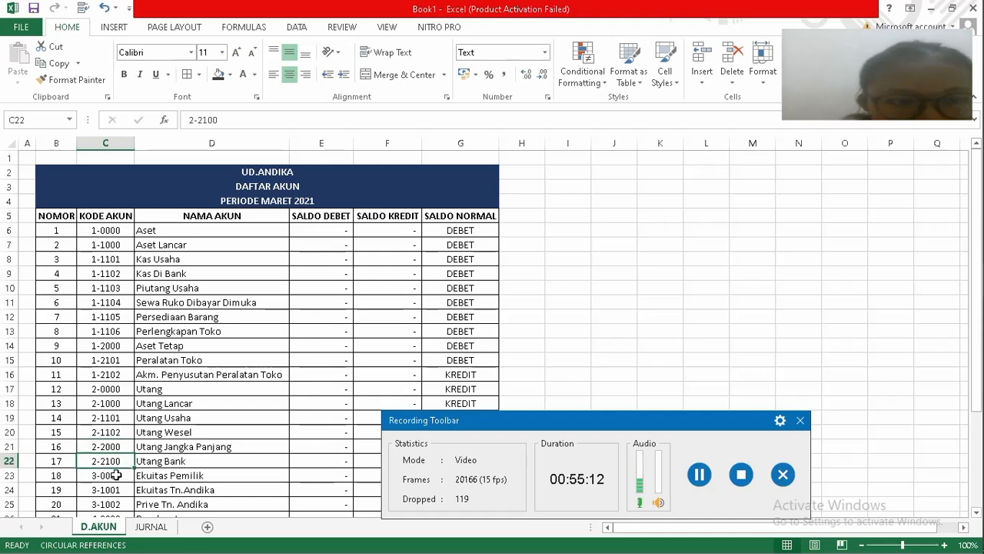
key(Down)
key(Down)
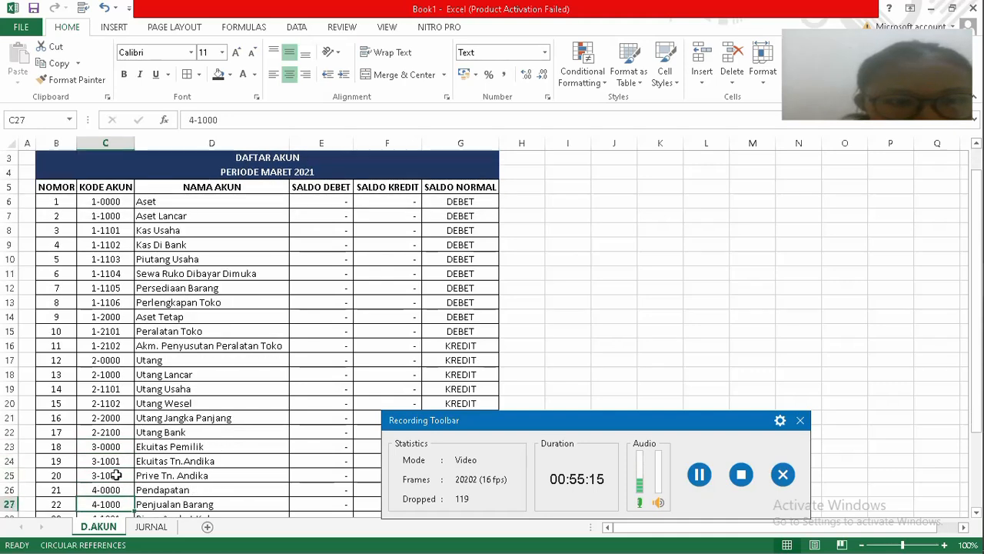
key(Down)
key(Down)
key(Down)
key(Down)
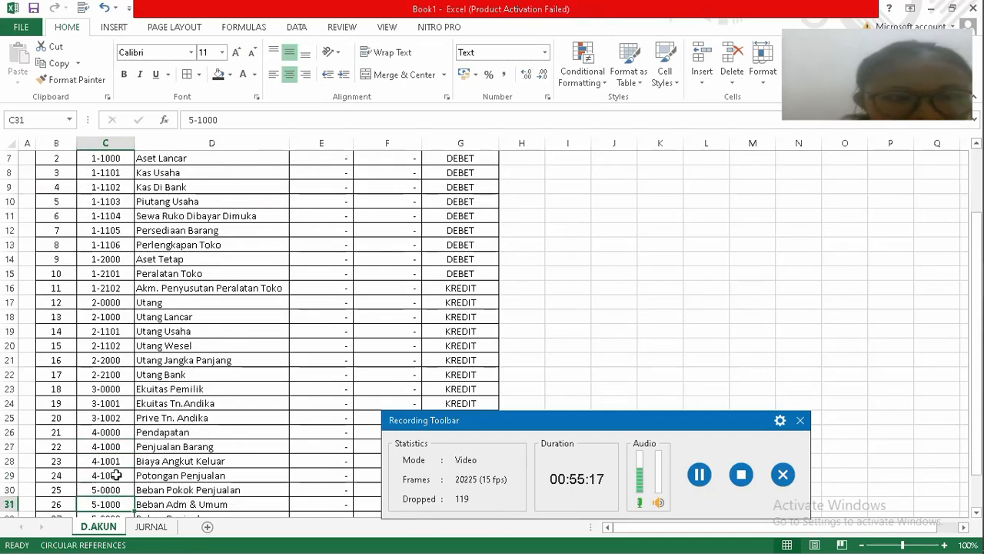
key(Down)
key(Down)
key(Down)
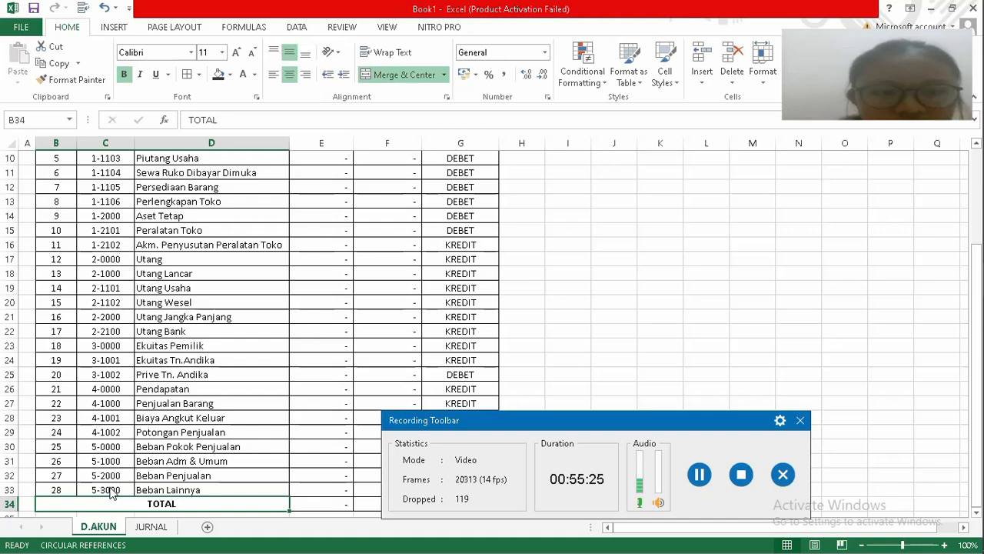
click(151, 527)
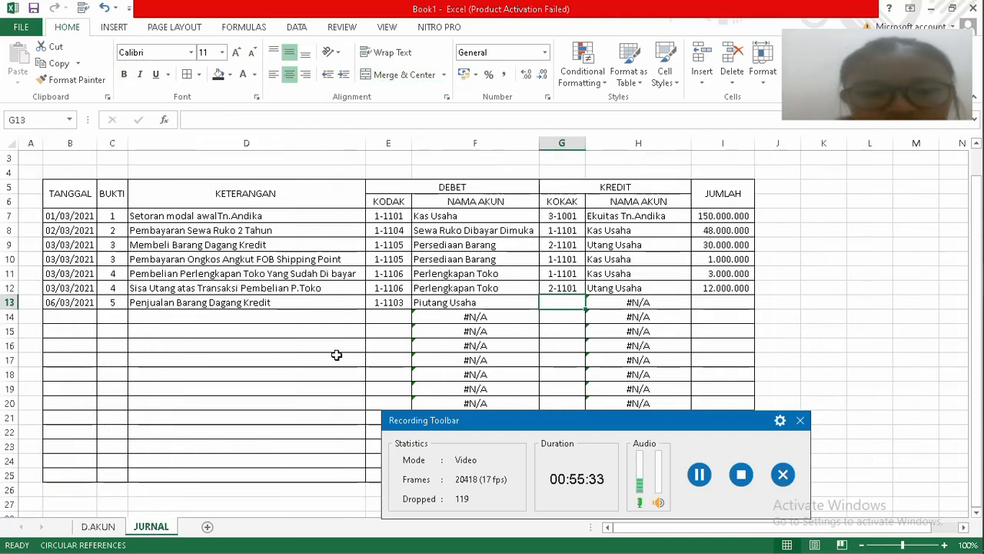
text(4-1)
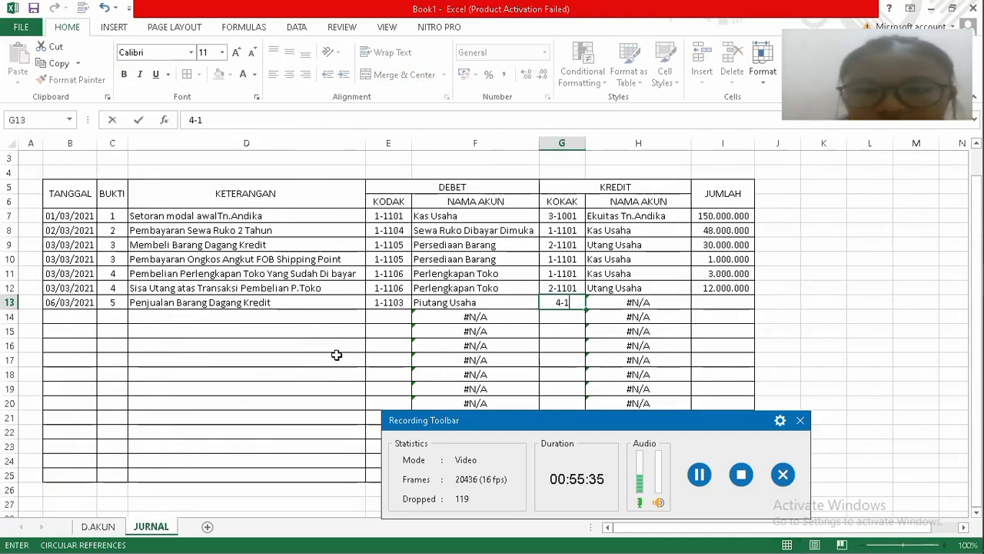
text(000)
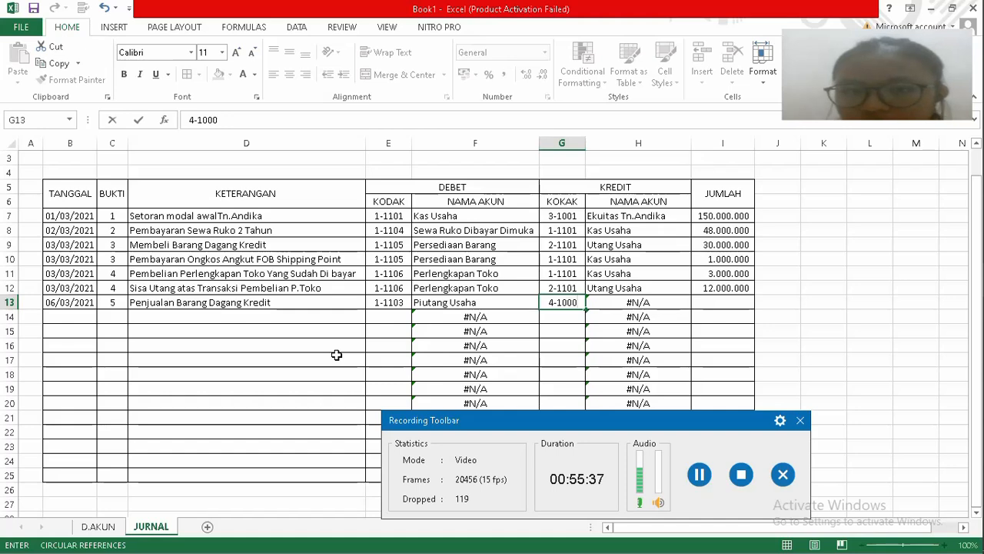
key(Tab)
key(Tab)
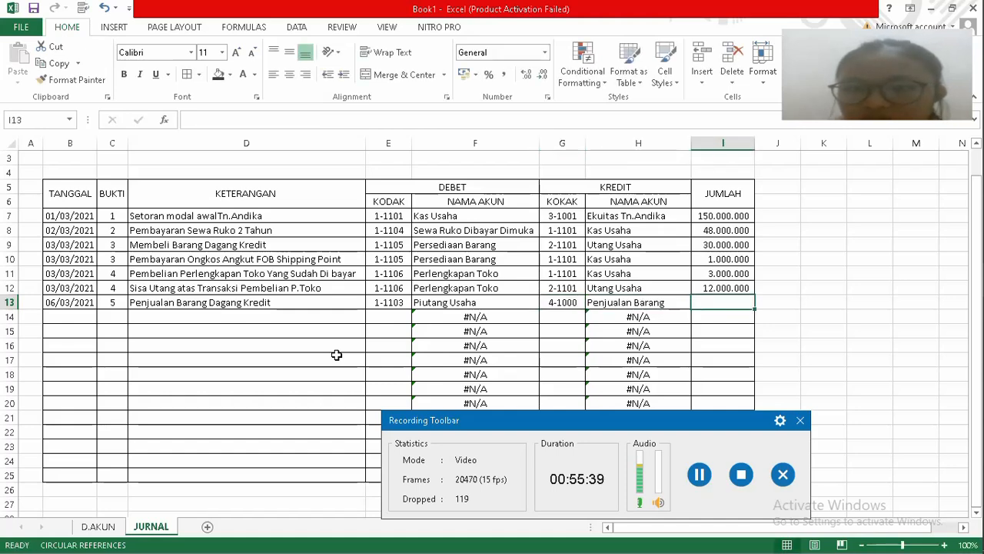
Enter the amount 45000000 in the JUMLAH cell I13 of the seventh journal entry.
text(4)
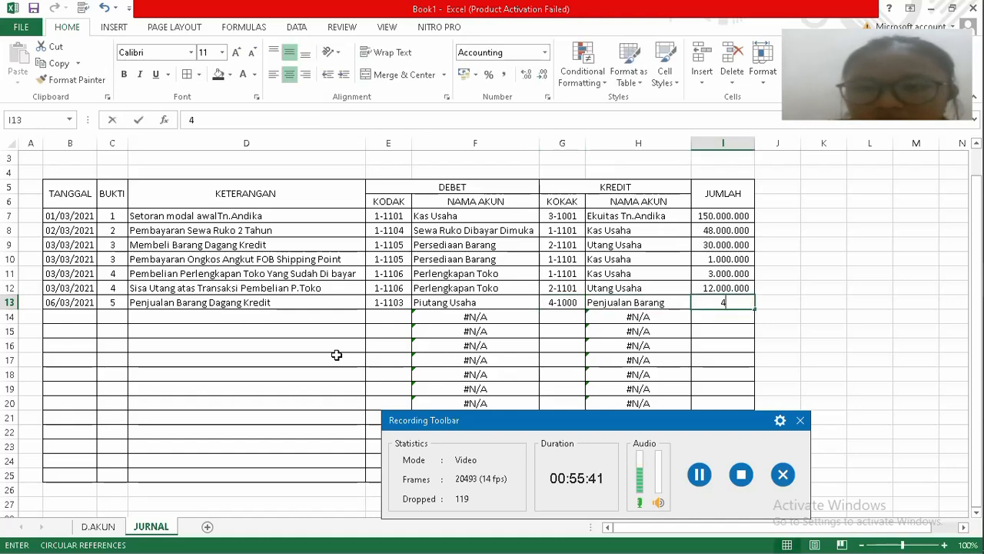
text(5.00)
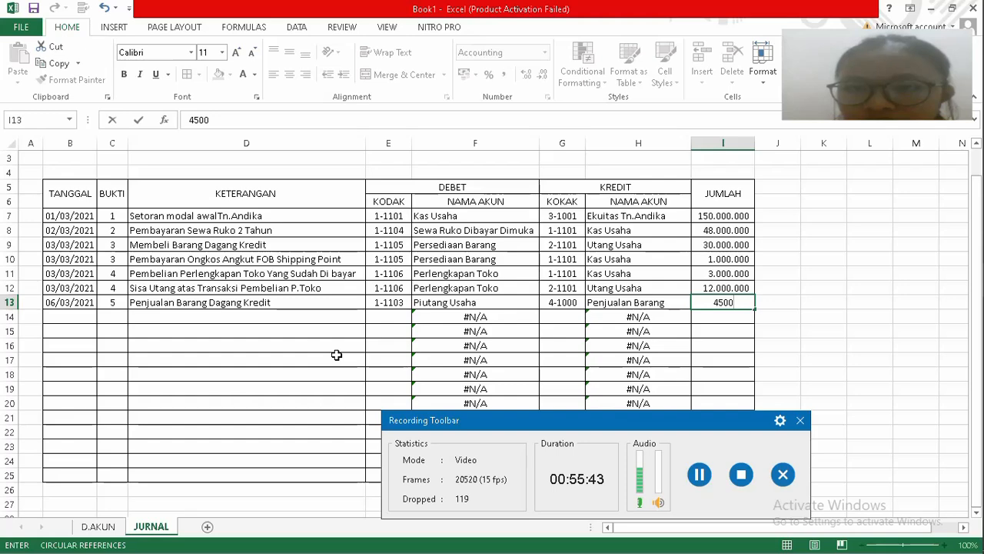
text(0.0000)
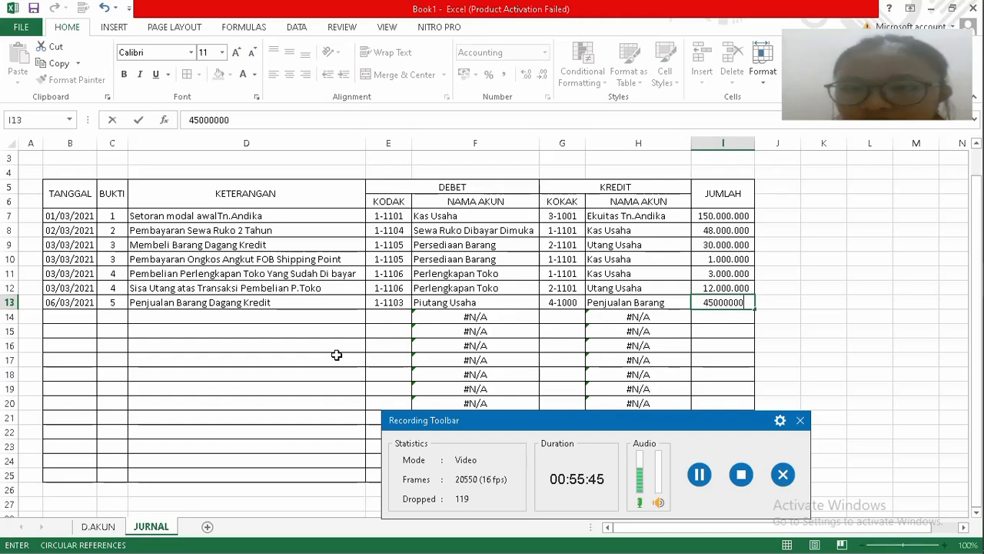
Copy the date 06/03/2021 from B13 into B14 and B15 of the TANGGAL column.
key(Return)
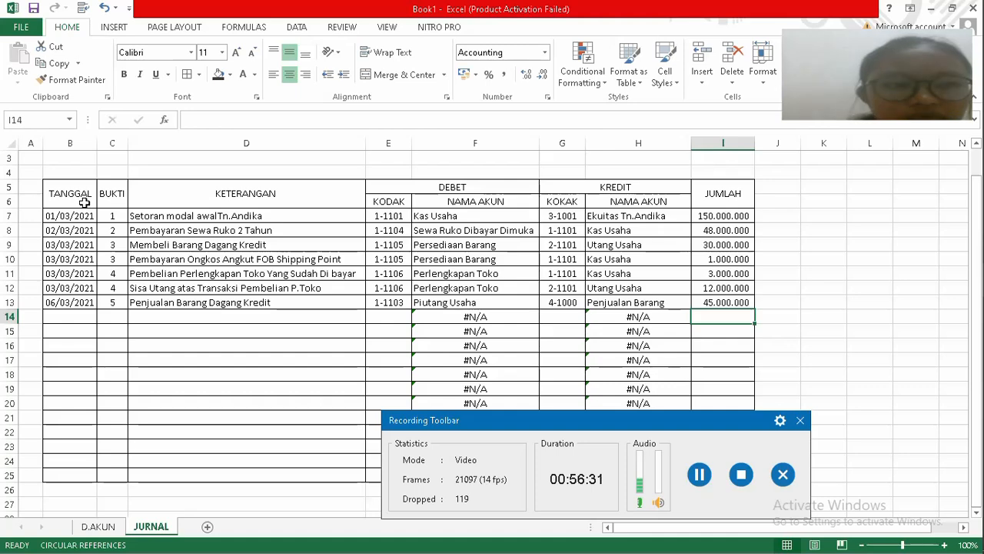
click(84, 203)
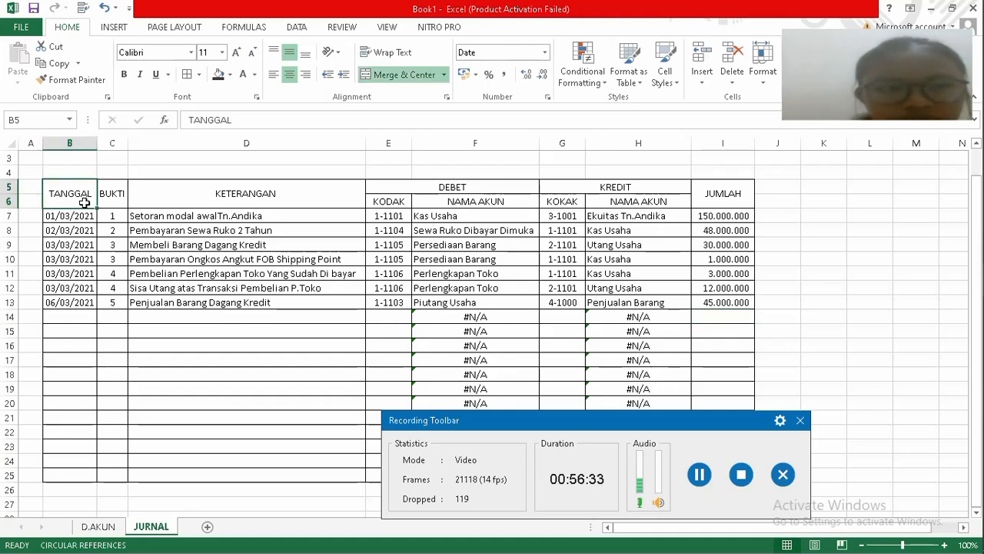
key(Down)
key(Down)
key(Down)
key(Down)
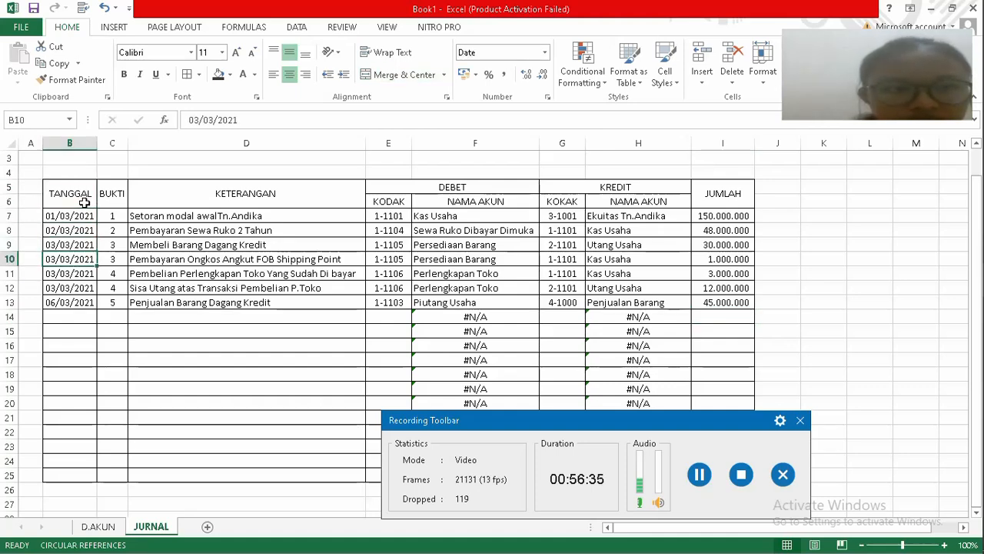
key(Down)
key(Down)
key(Down)
key(Down)
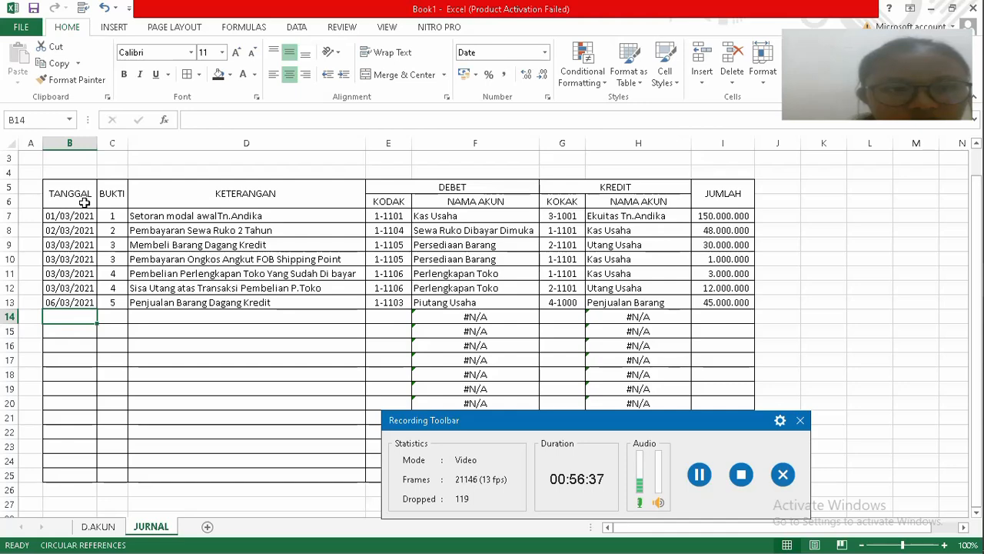
key(Up)
key(ctrl+c)
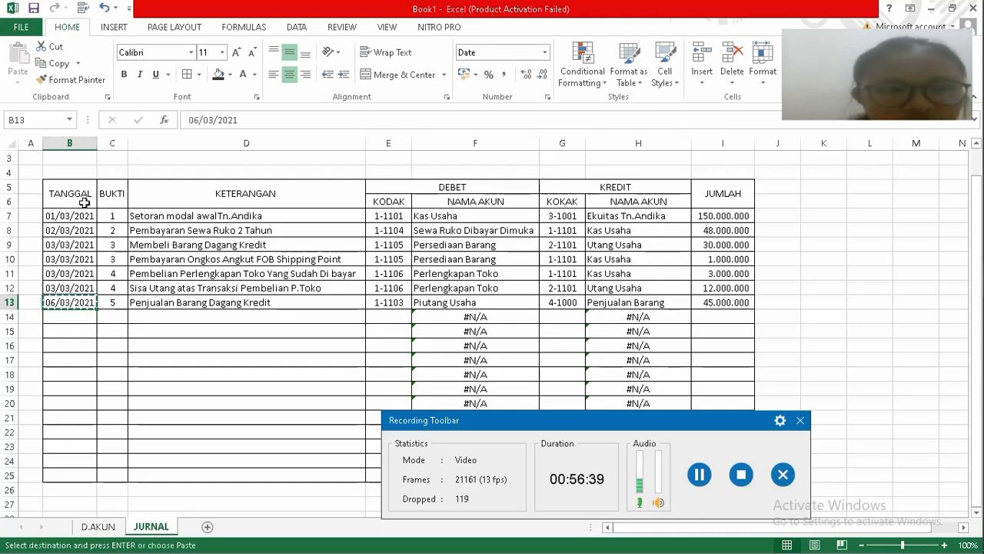
key(Down)
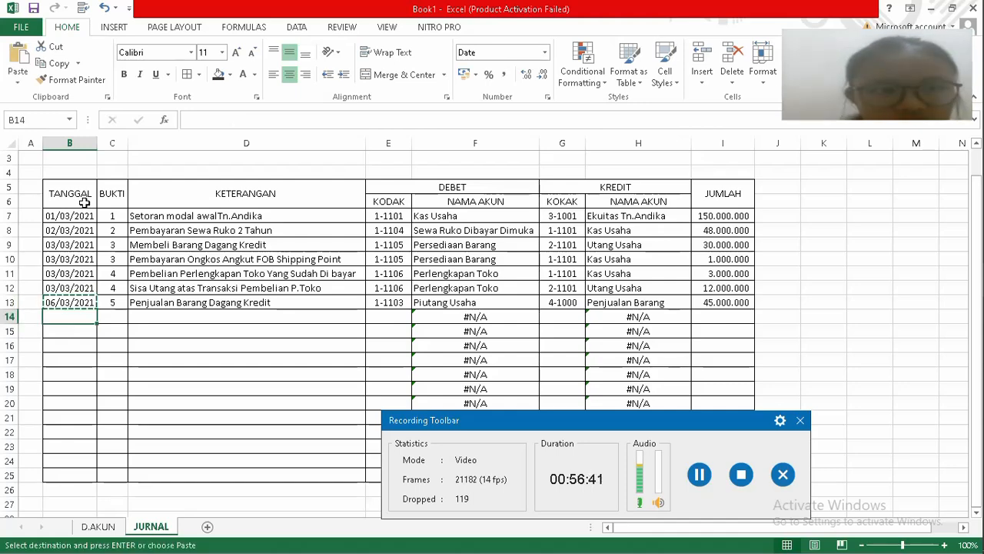
key(ctrl+v)
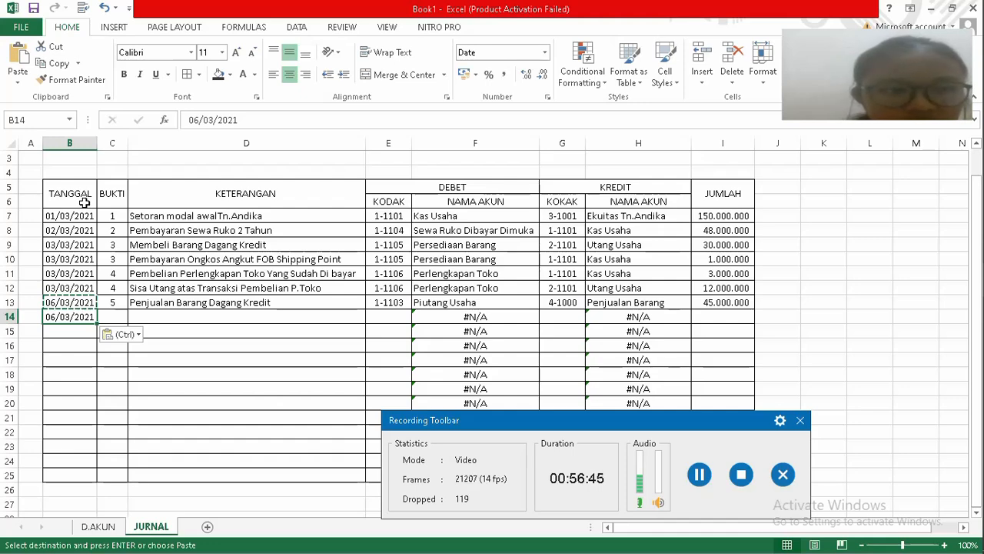
key(ctrl+c)
key(Down)
key(ctrl+v)
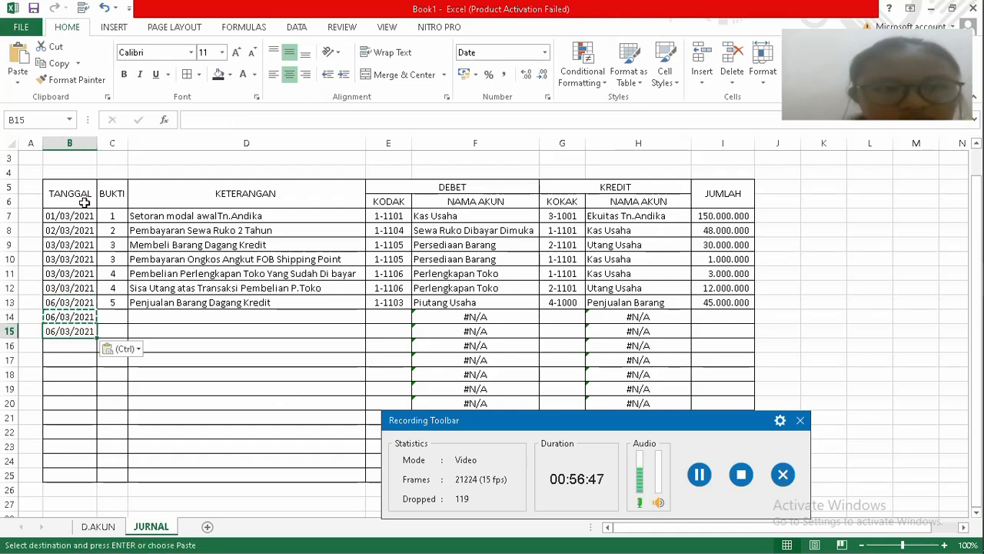
Enter proof number 5 in the BUKTI cell C14 for the eighth journal entry.
key(Right)
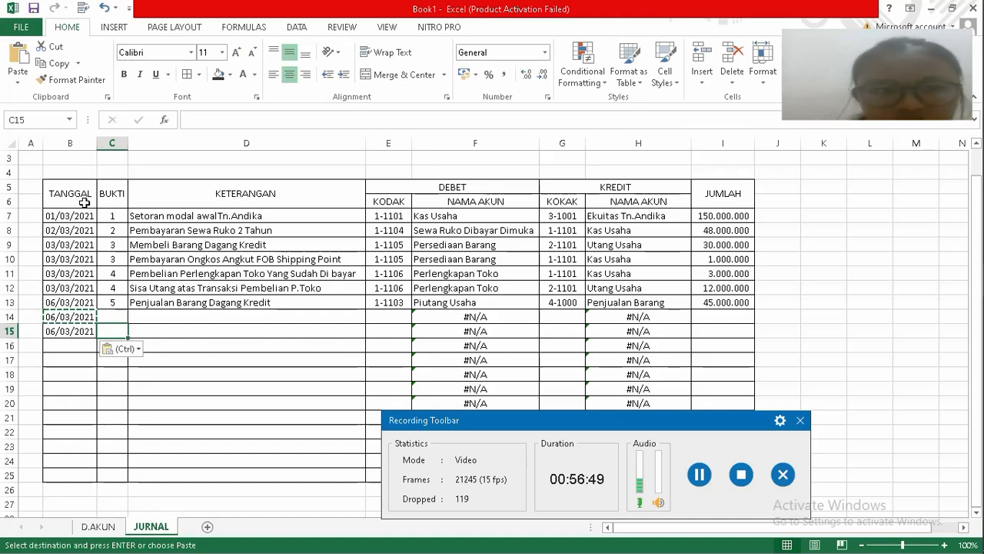
key(Up)
text(5)
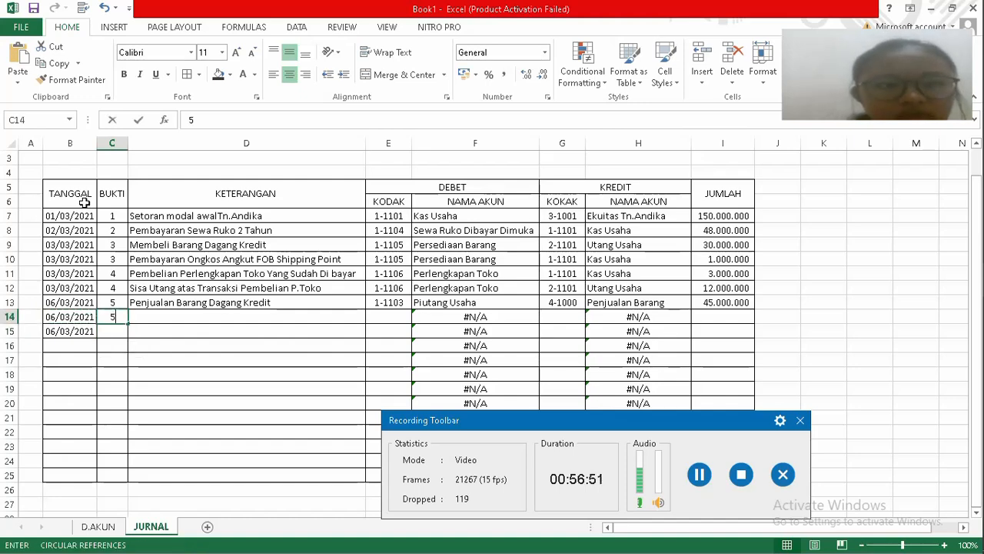
key(Right)
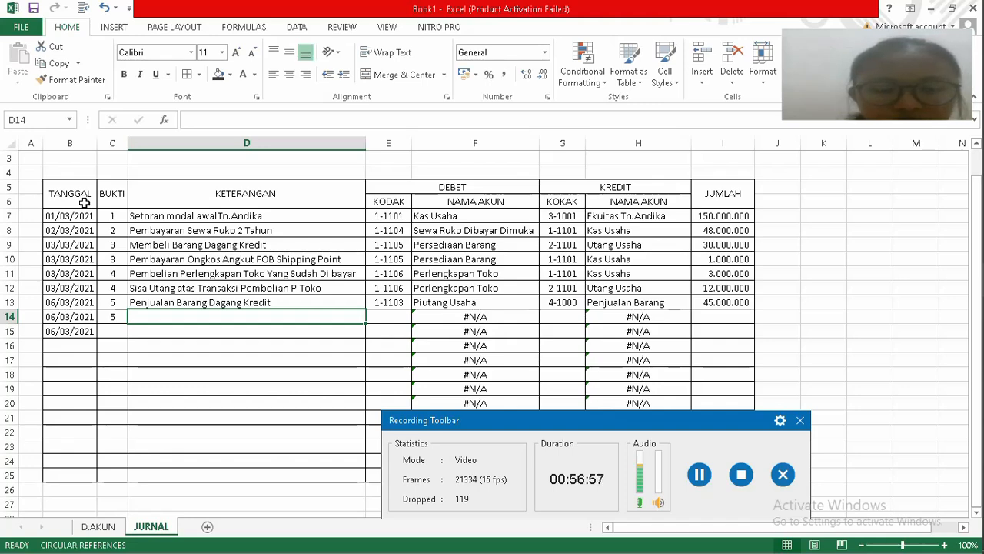
Enter the description "Harga Pokok Penjualan" in D14 for the eighth journal entry.
text(h)
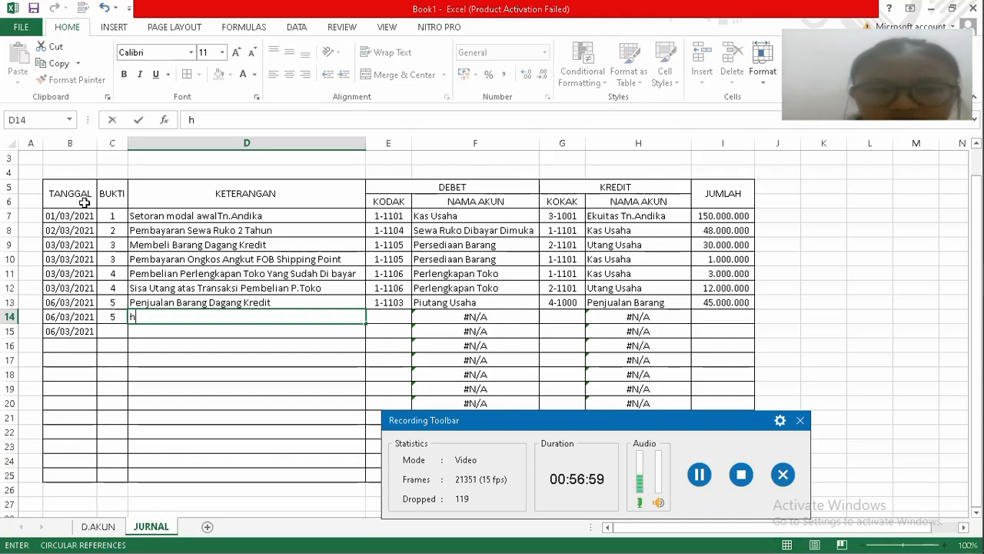
key(BackSpace)
text(H)
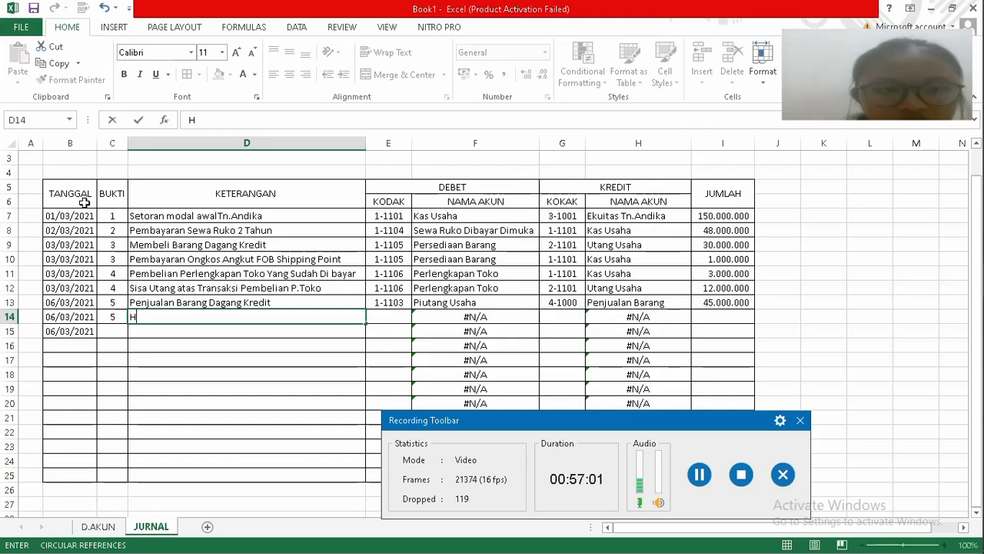
text(arga)
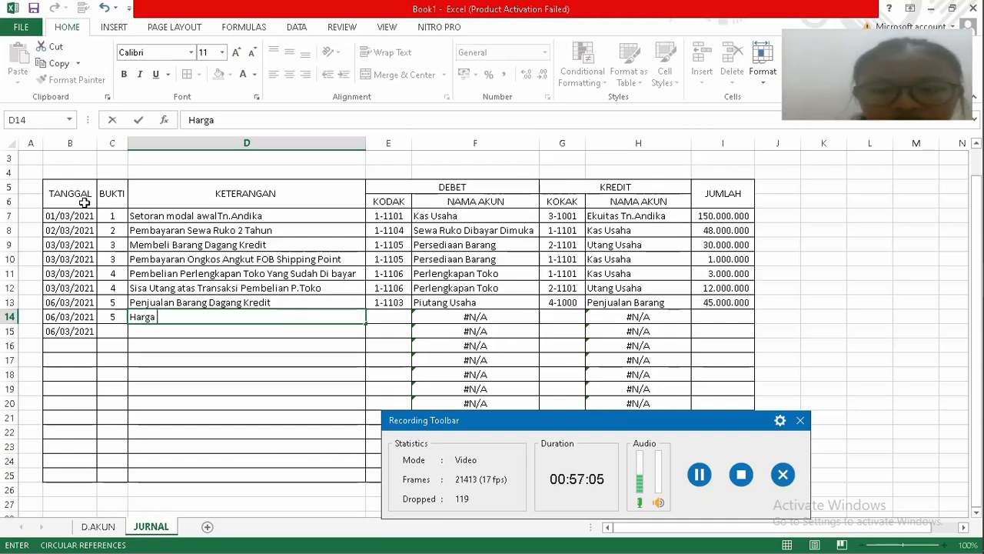
text( POKO)
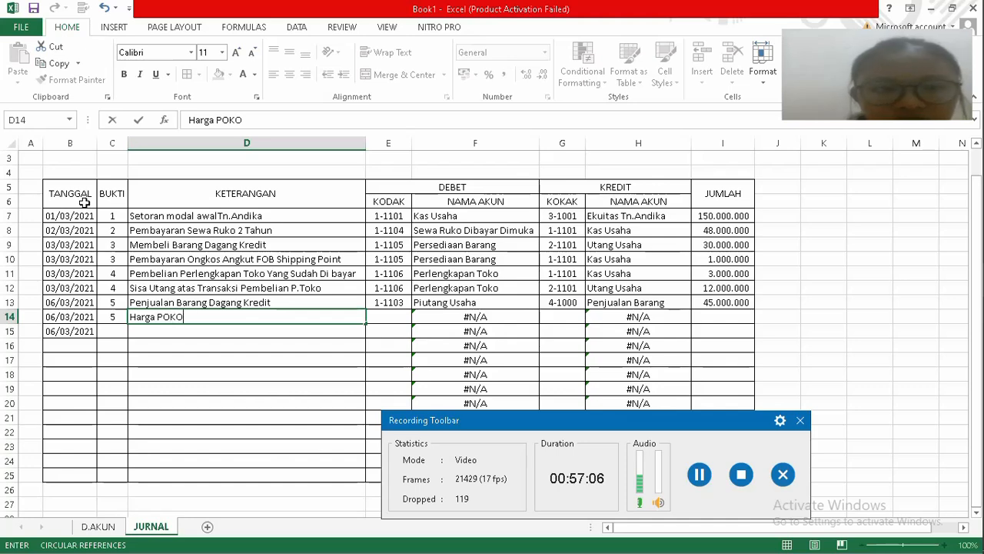
key(BackSpace)
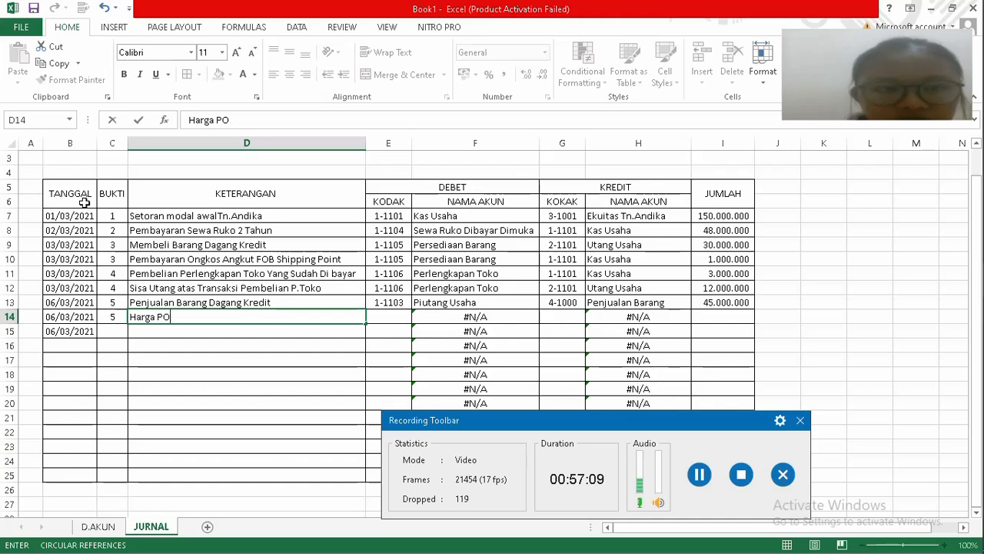
key(BackSpace)
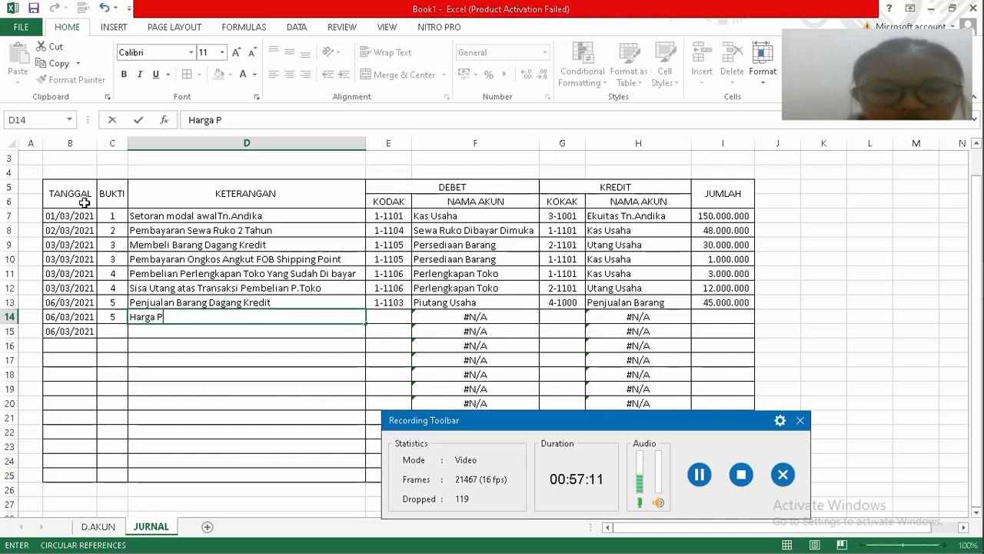
text(o)
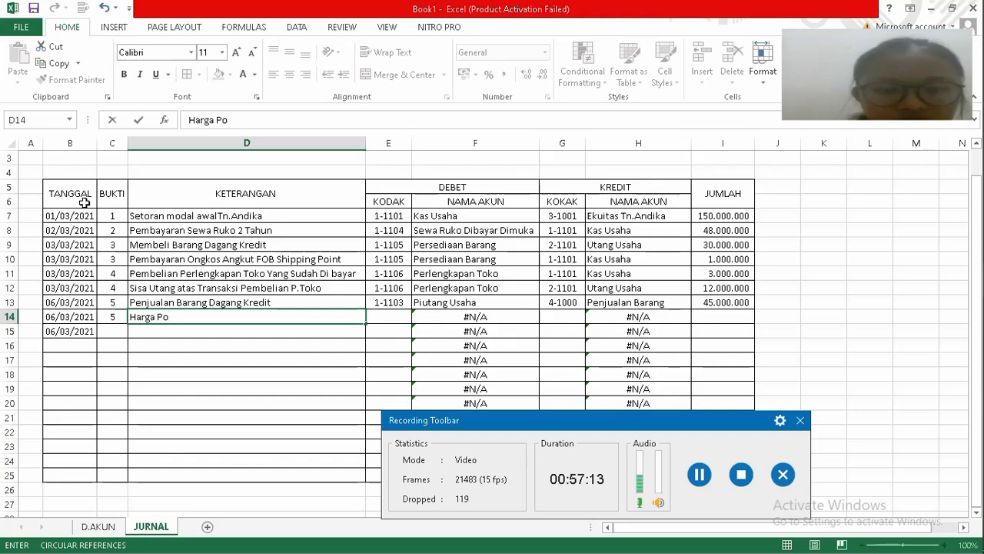
text(kok )
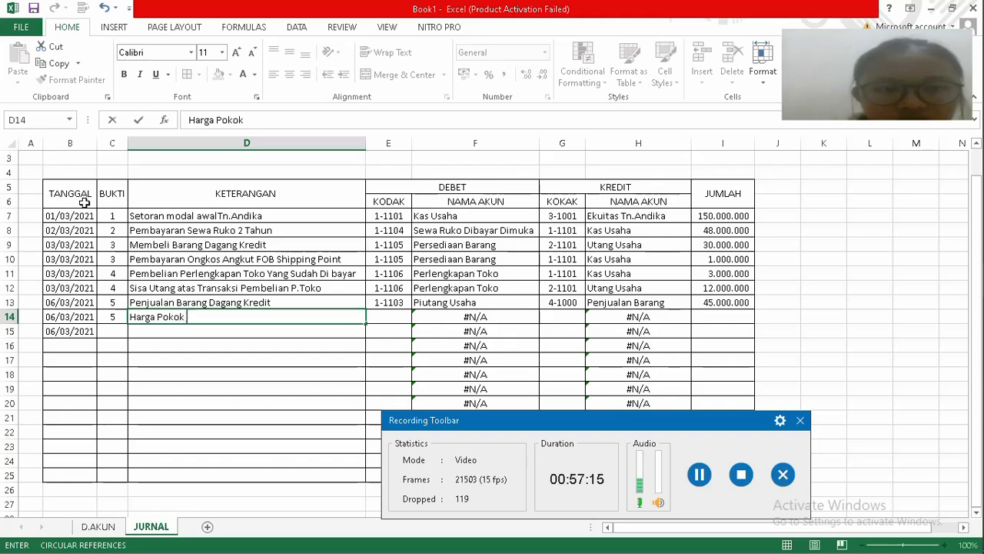
text(P)
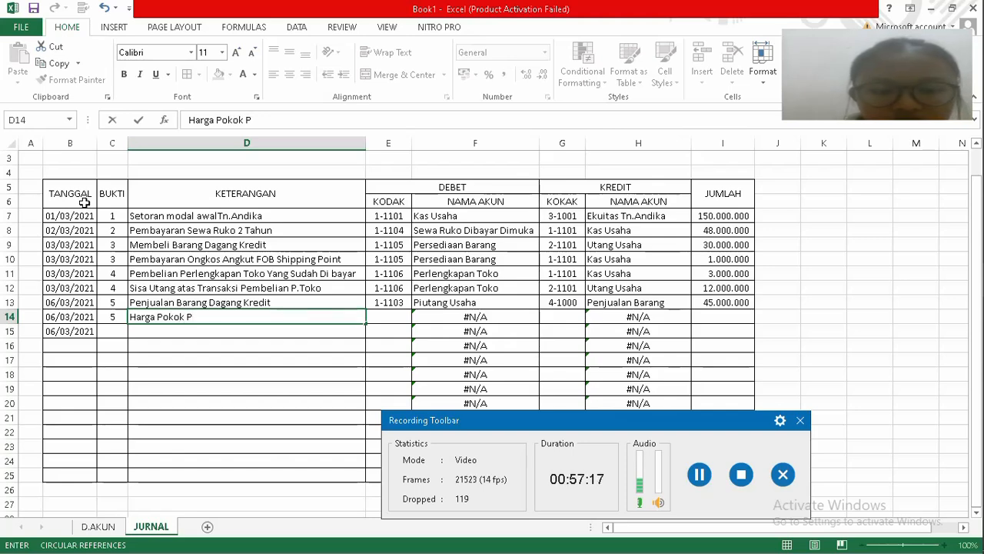
text(enju)
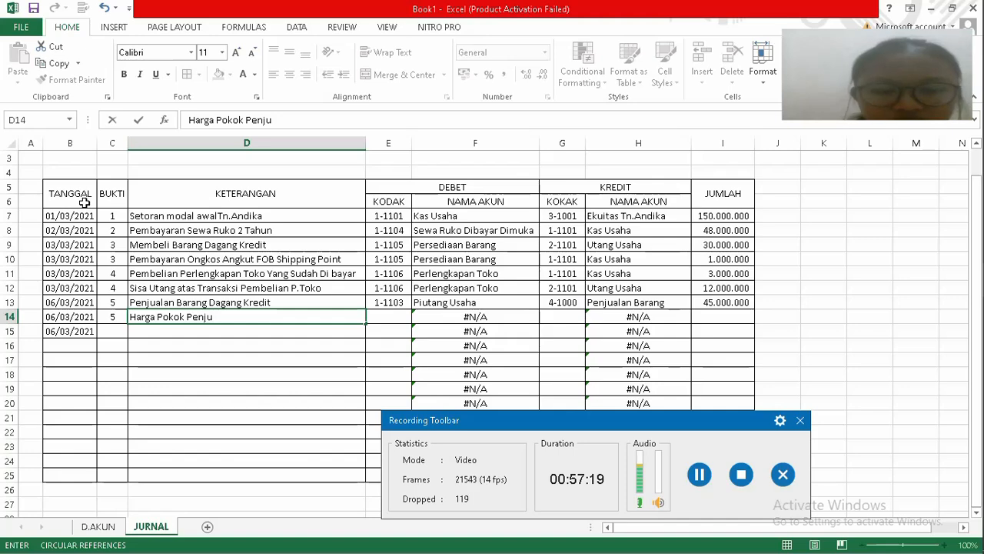
text(ala)
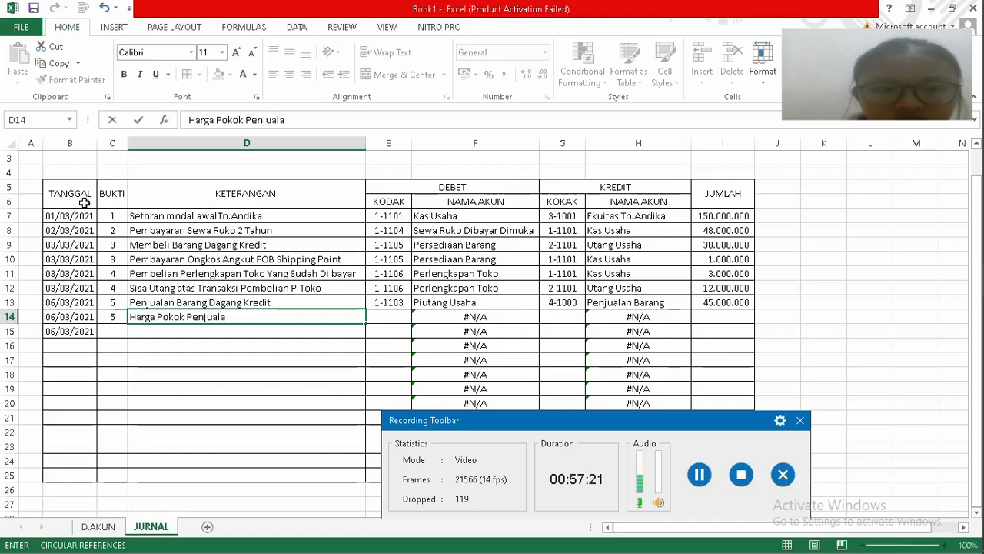
text(n)
key(Tab)
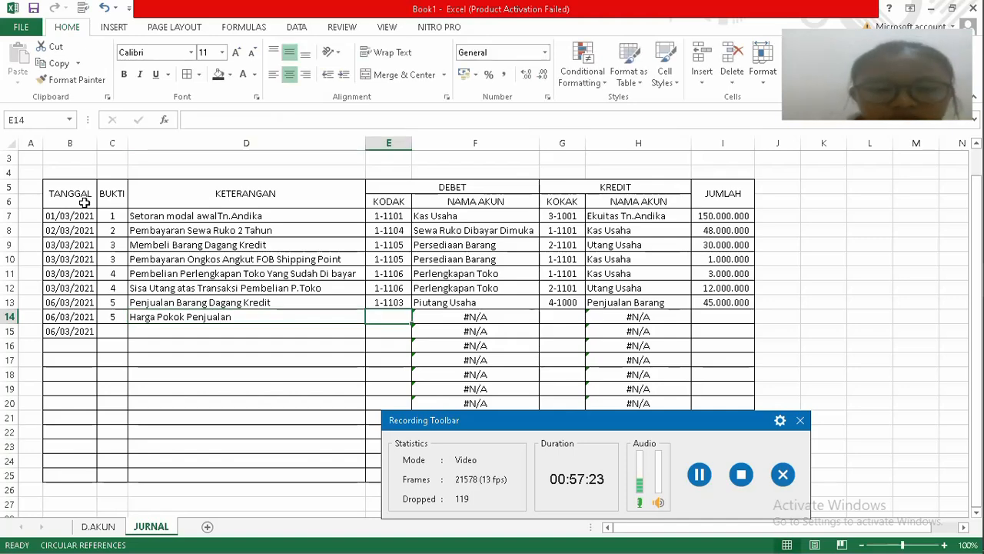
Enter the debit account code 5-0000 in E14 for the Harga Pokok Penjualan entry.
text(5-0)
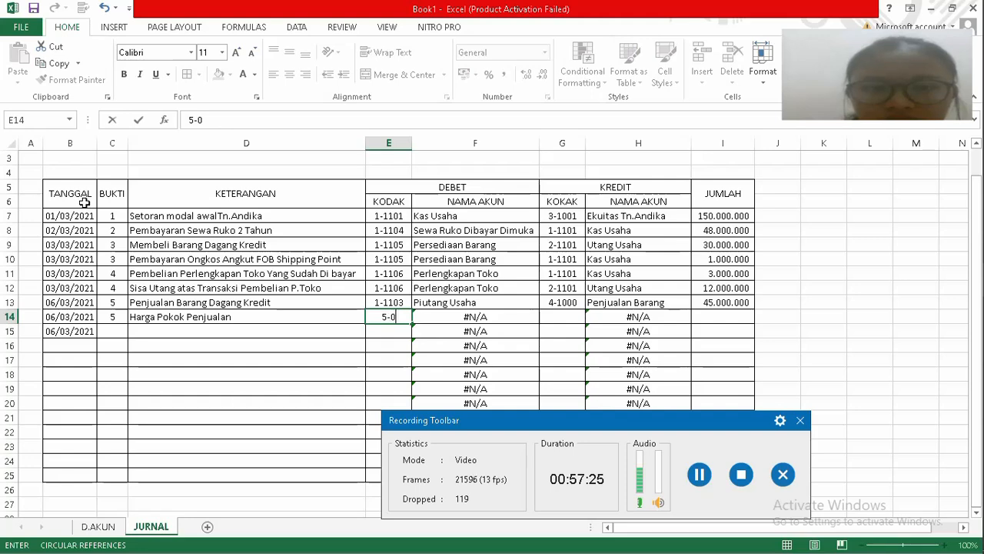
text(000)
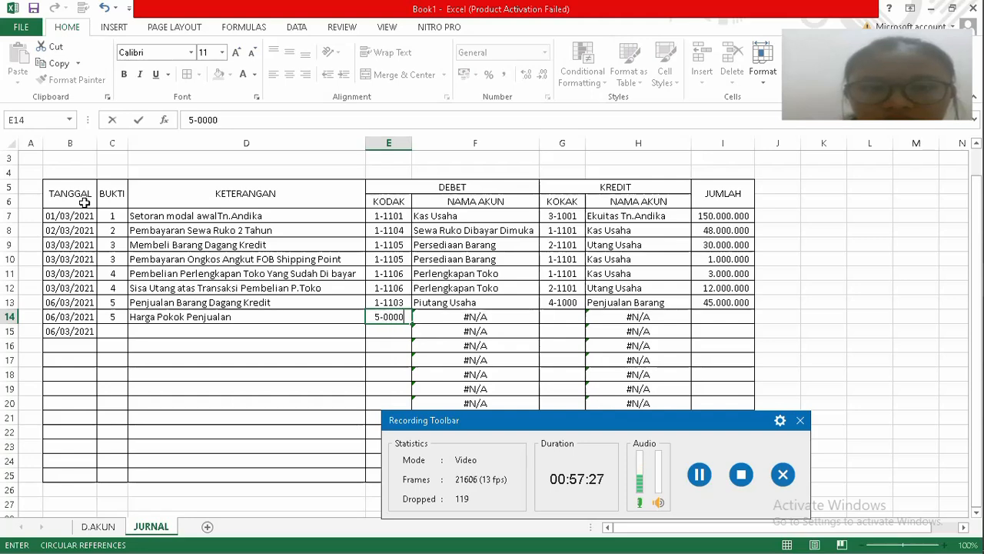
key(Tab)
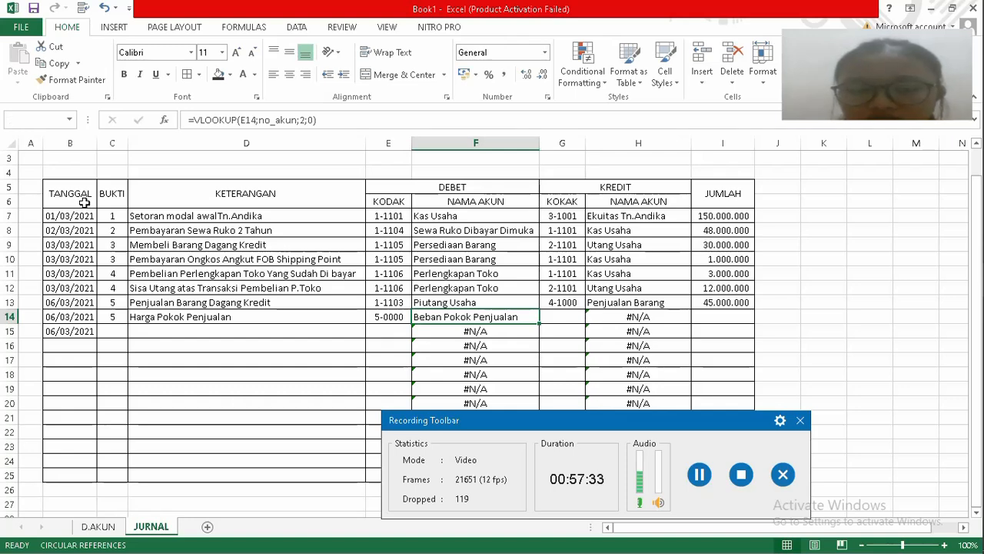
Enter the credit account code 1-1105 in G14 for the Harga Pokok Penjualan entry.
key(Tab)
key(Tab)
key(Tab)
key(Left)
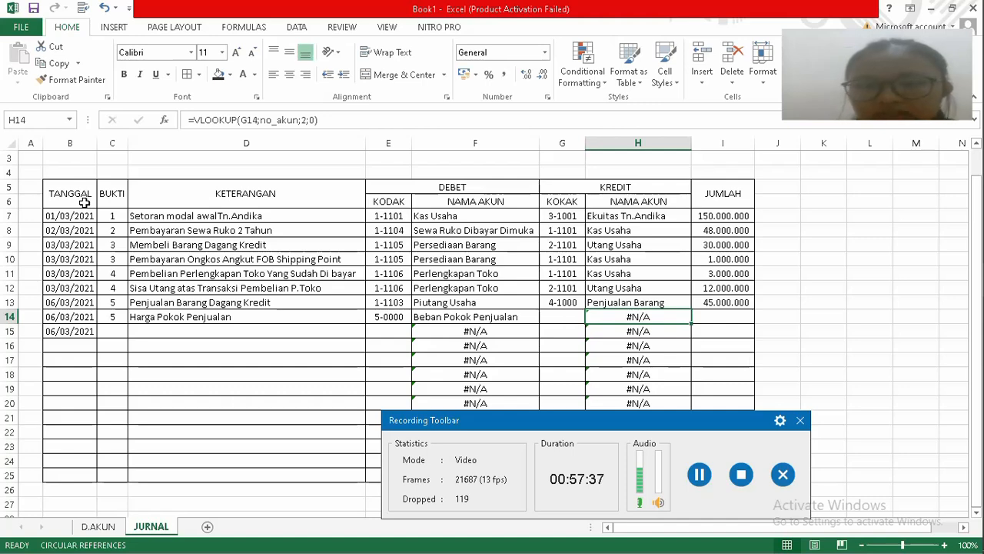
key(Left)
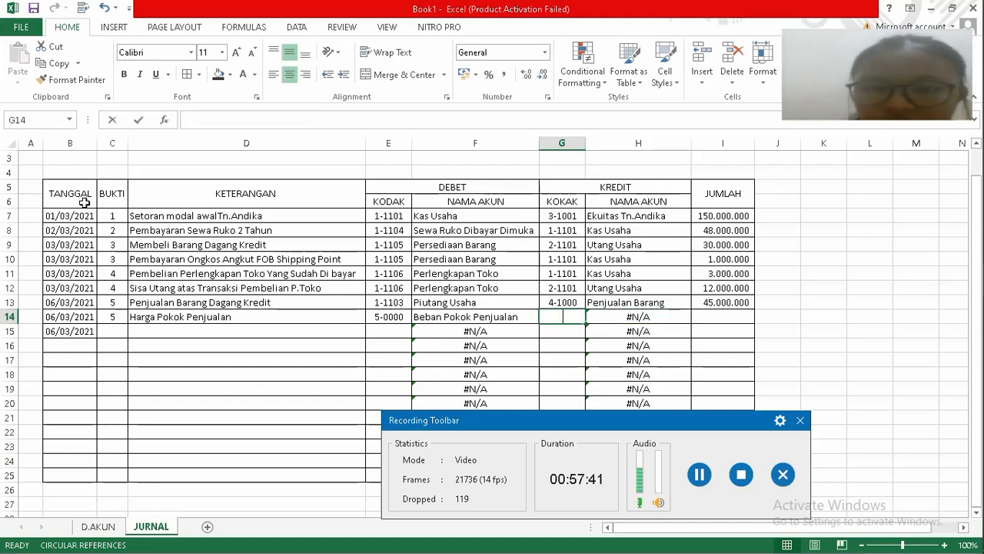
text(1-11)
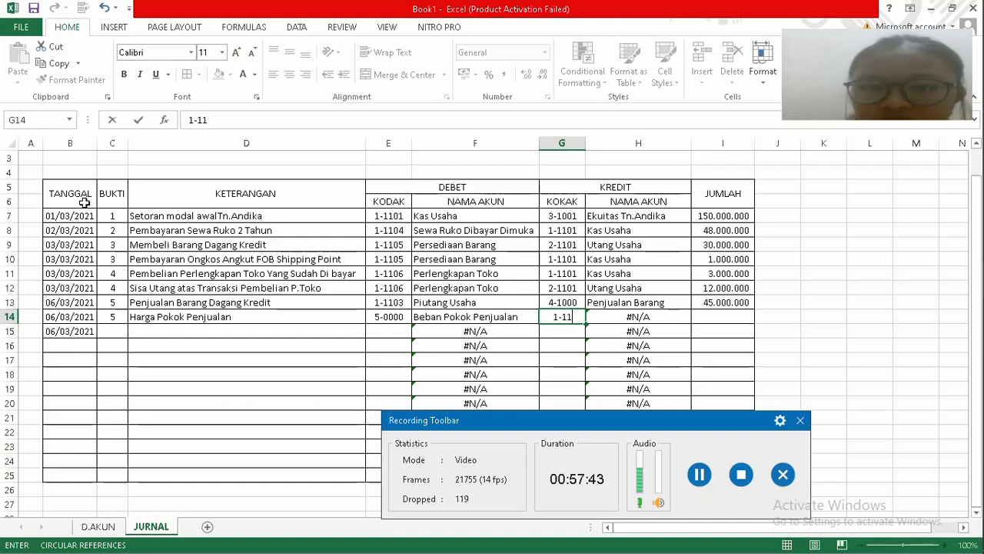
text(05)
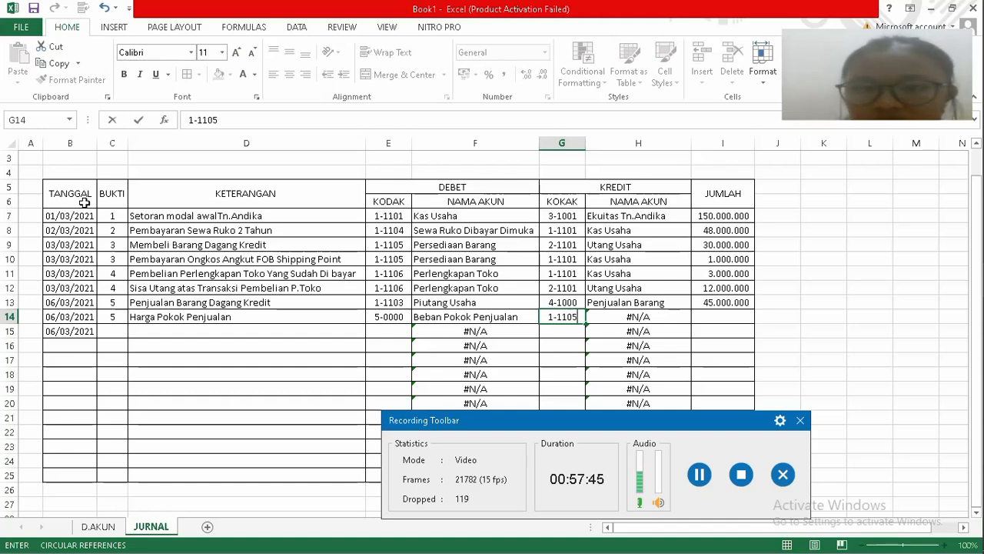
key(ctrl+Return)
key(Right)
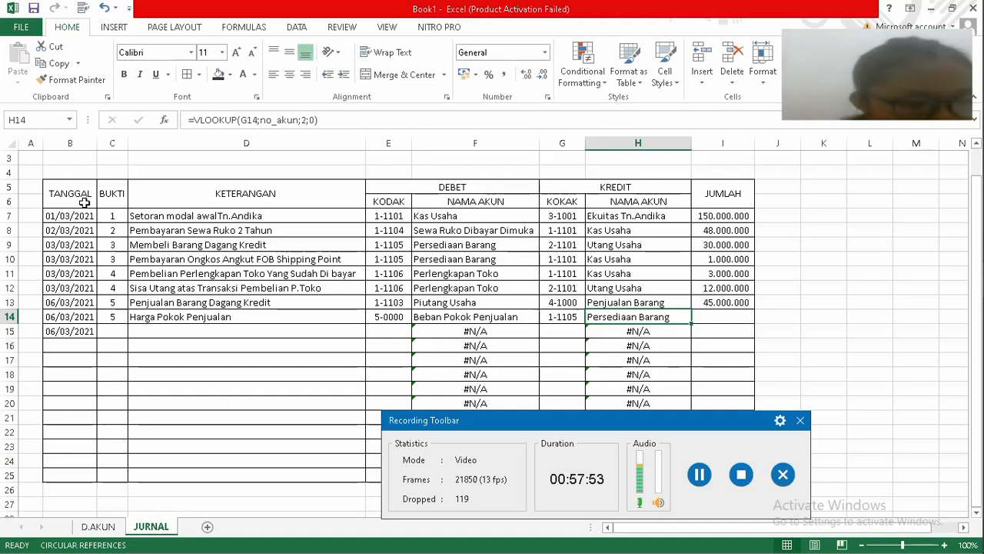
Enter the amount 20.000.000 in the JUMLAH cell I14 for the Harga Pokok Penjualan entry.
key(Right)
key(Right)
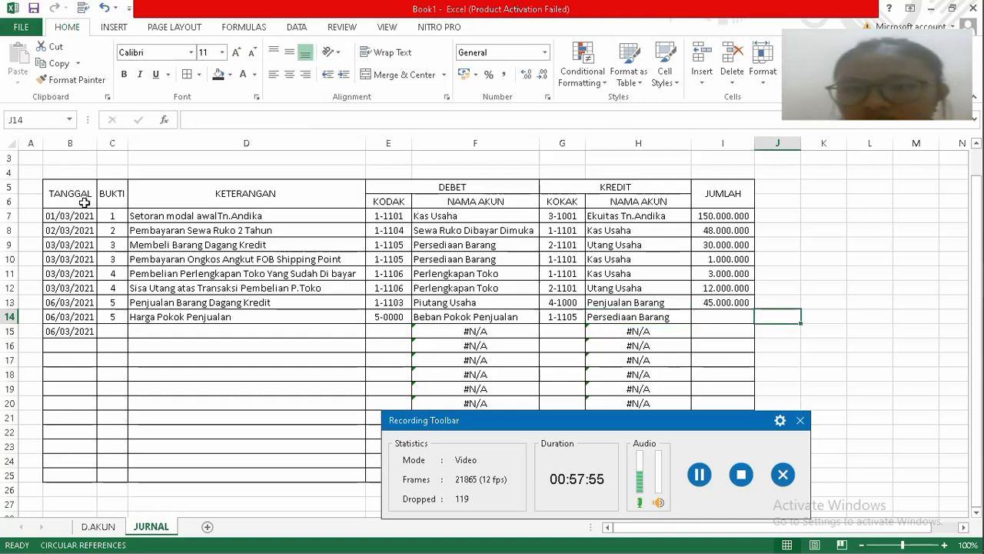
key(Left)
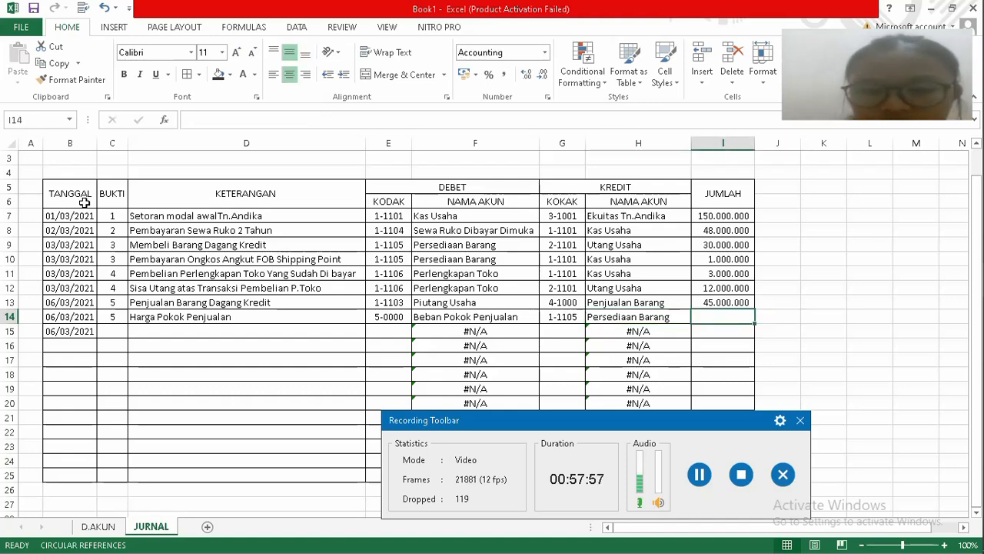
text(20)
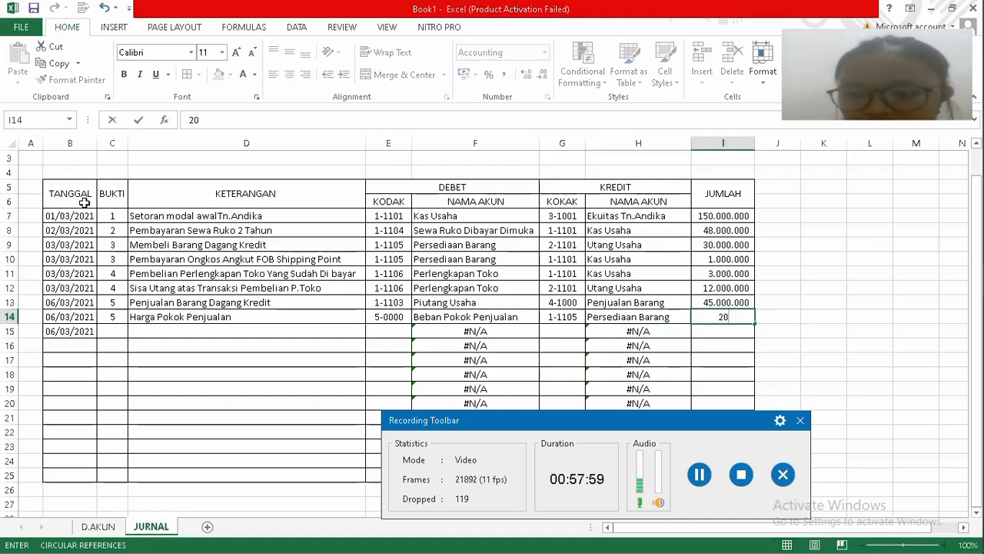
text(.00)
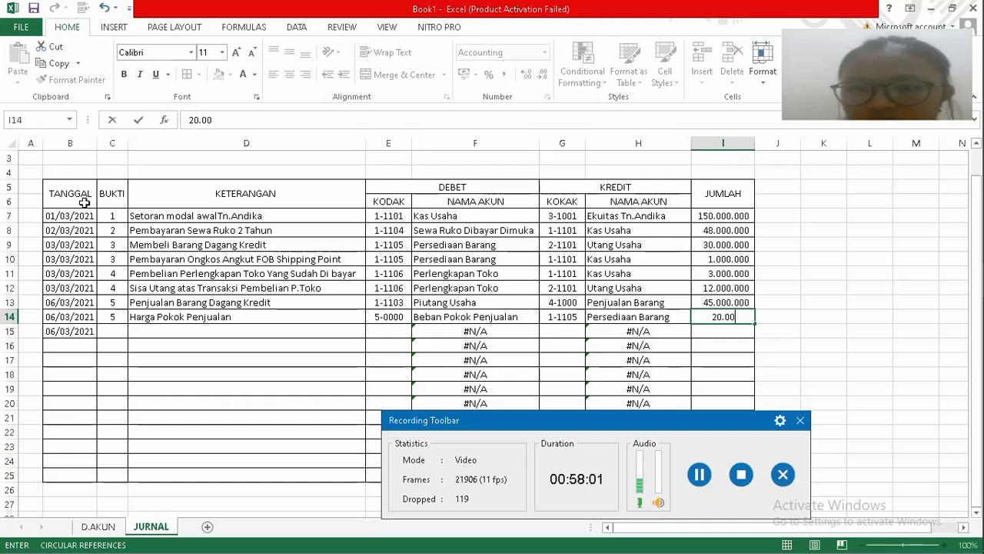
text(0.)
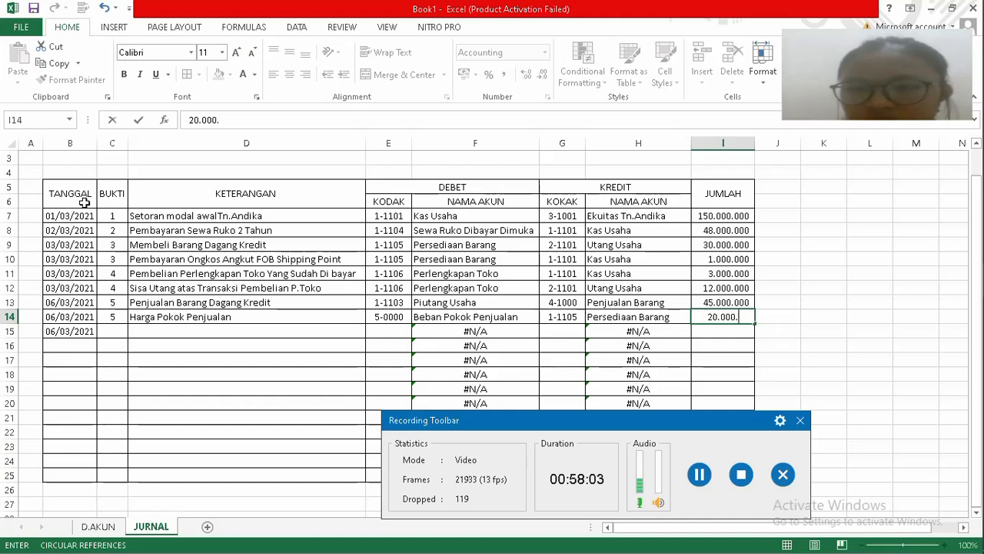
key(BackSpace)
key(BackSpace)
key(BackSpace)
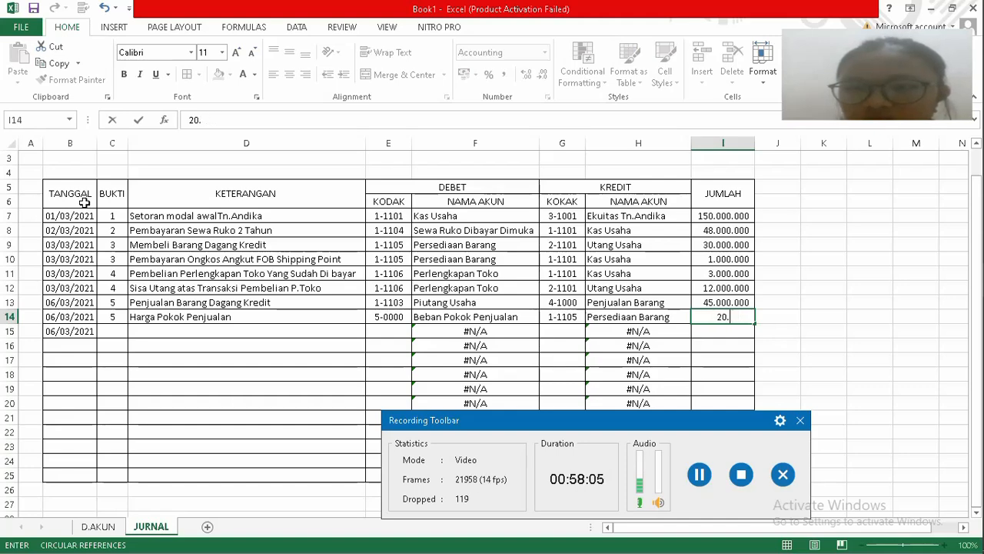
text(0)
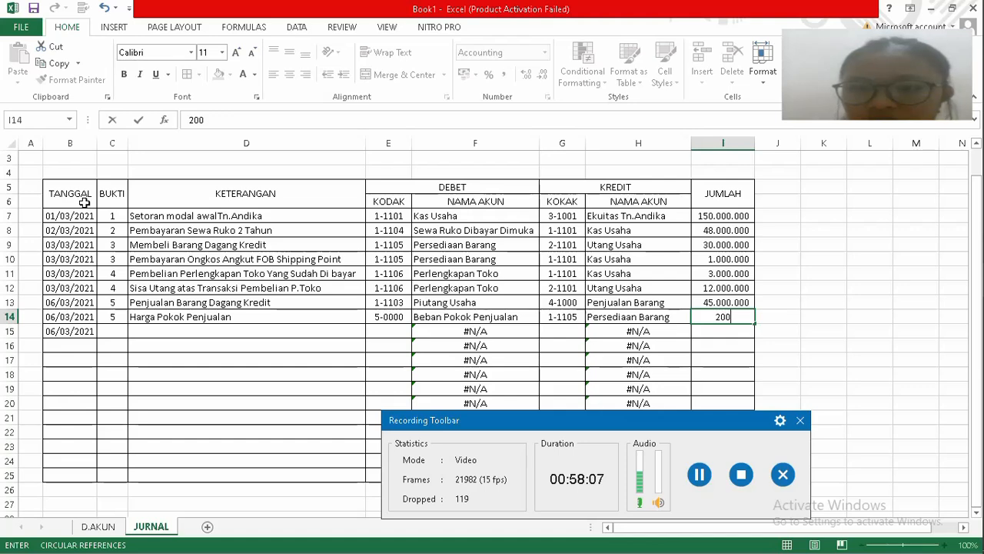
text(00000)
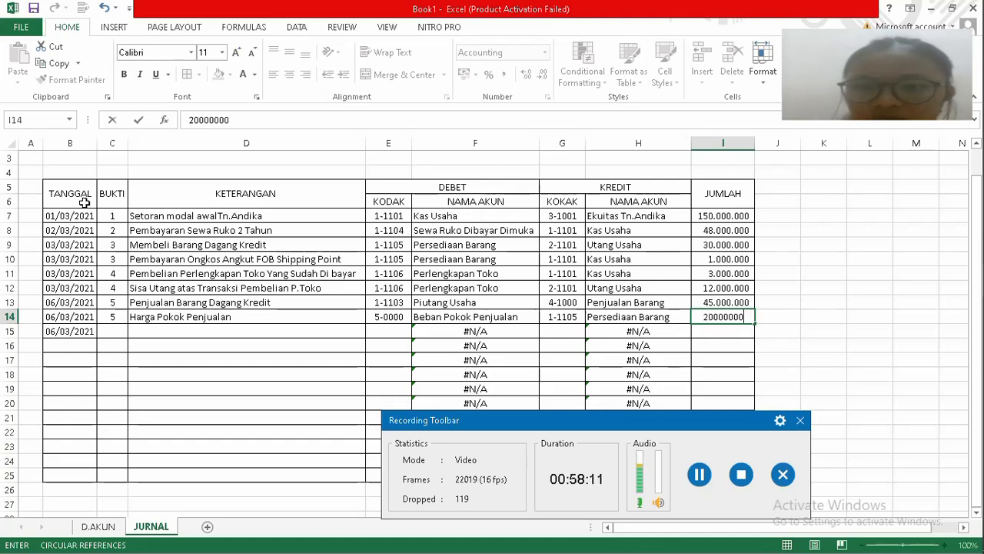
key(Return)
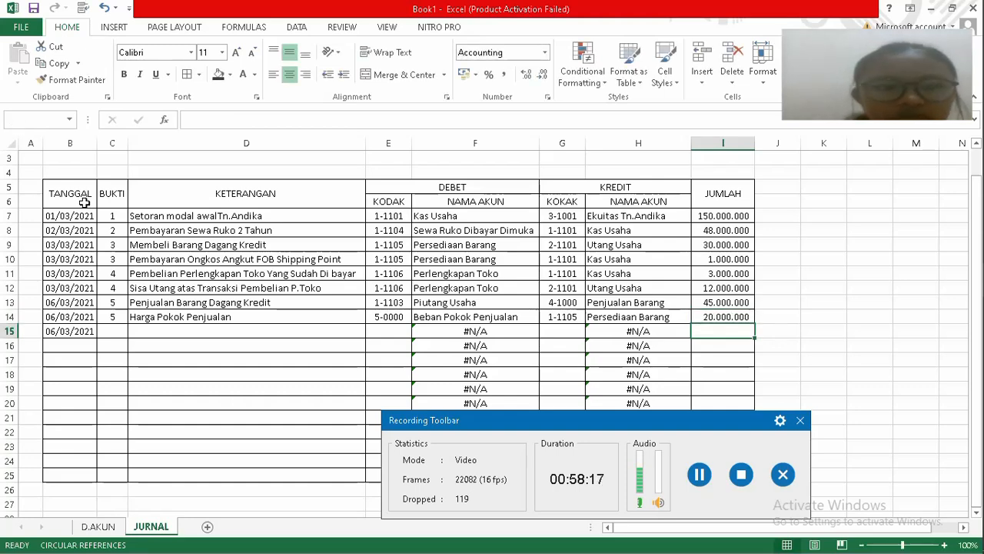
Enter proof number 5 in the BUKTI cell C15 for the ninth journal entry.
key(Left)
key(Left)
key(Left)
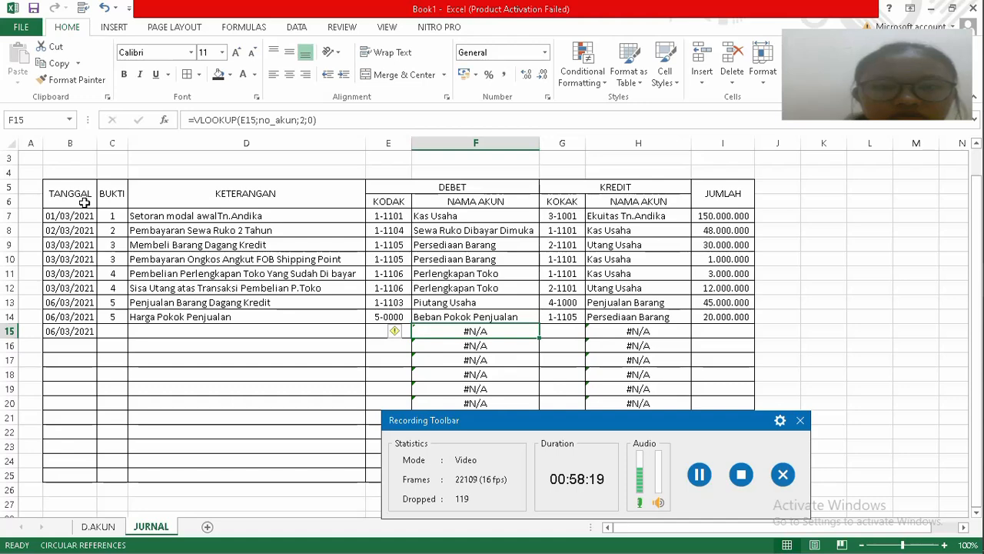
key(Left)
key(Left)
key(Left)
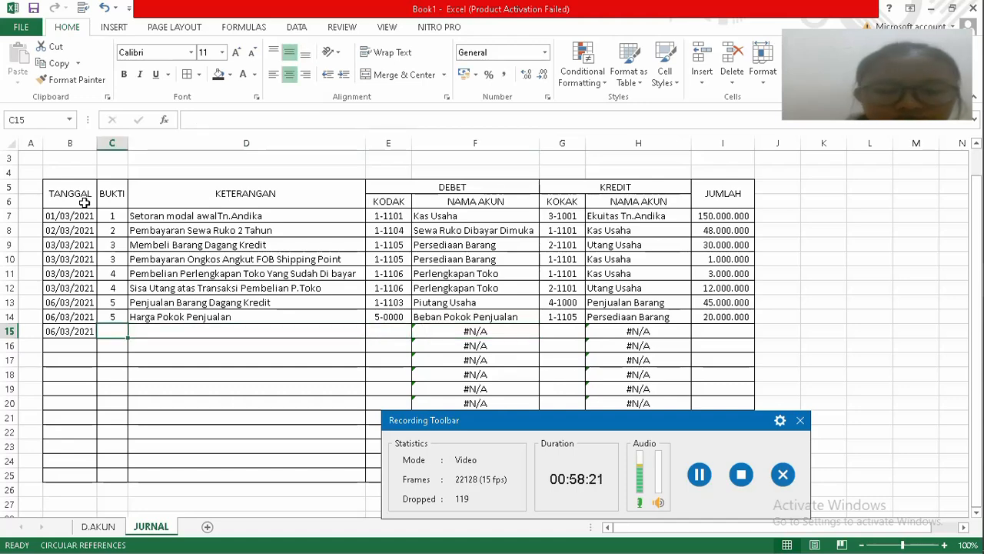
text(5)
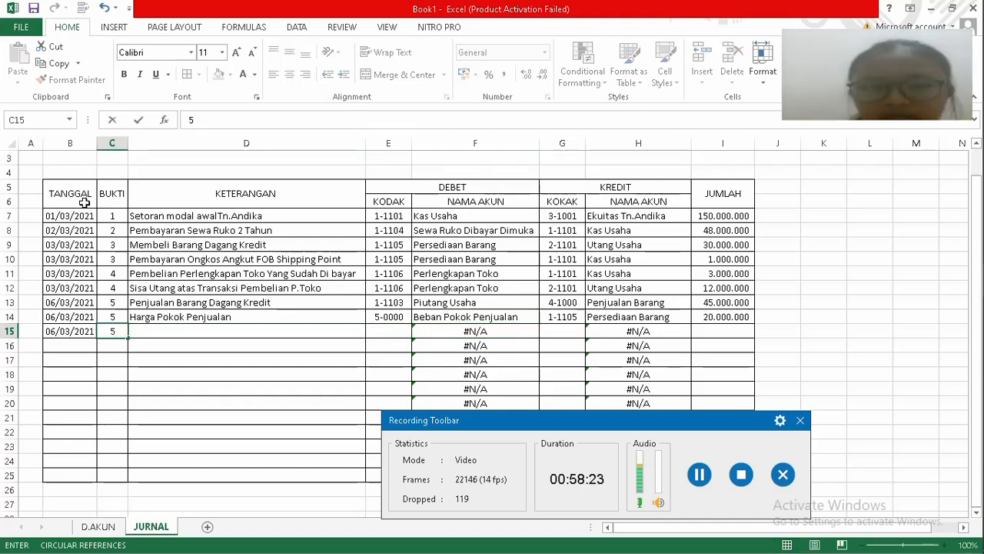
key(Tab)
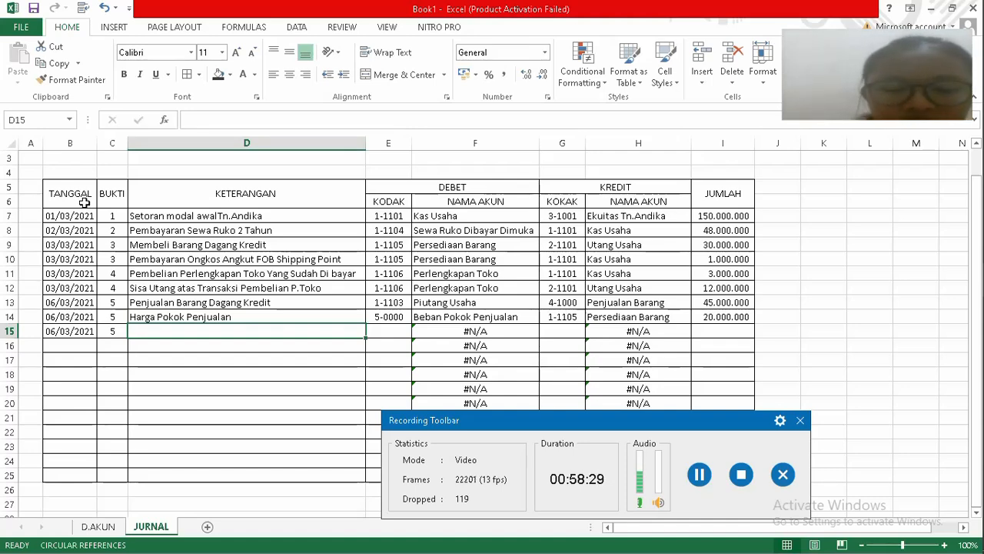
Enter the description "Pembayaran Ongkos Angkut FOB Shipping Point" in D15 for the ninth journal entry.
key(F2)
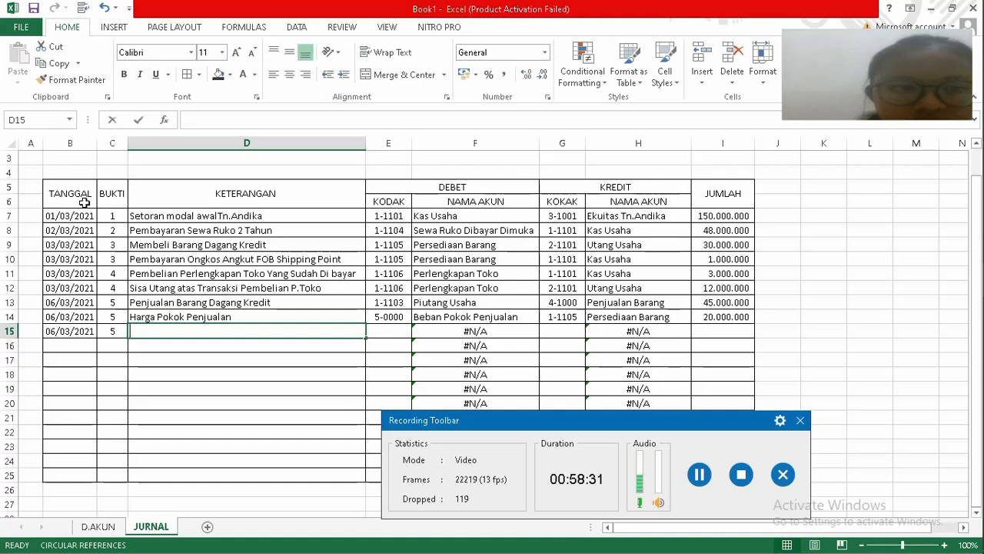
text(Pem)
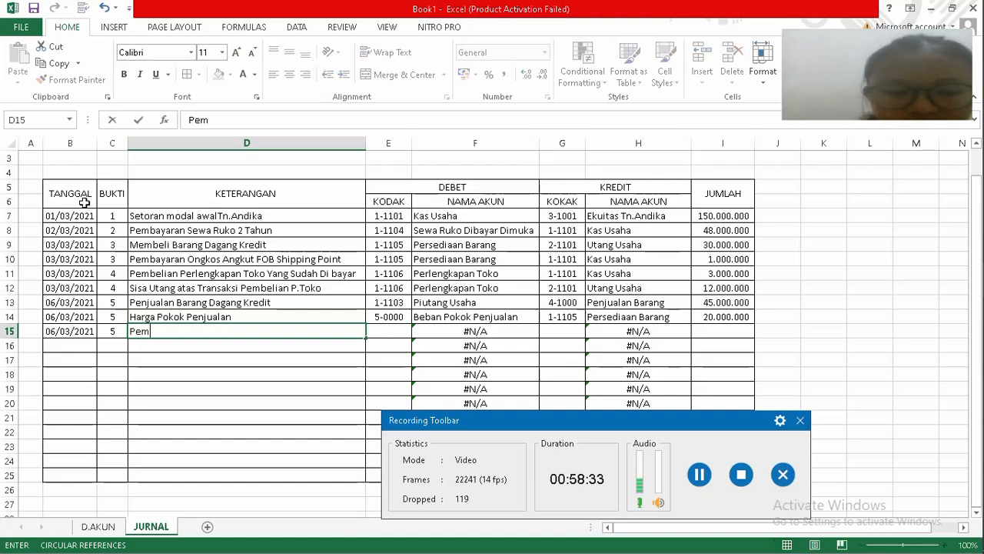
text(bayaran )
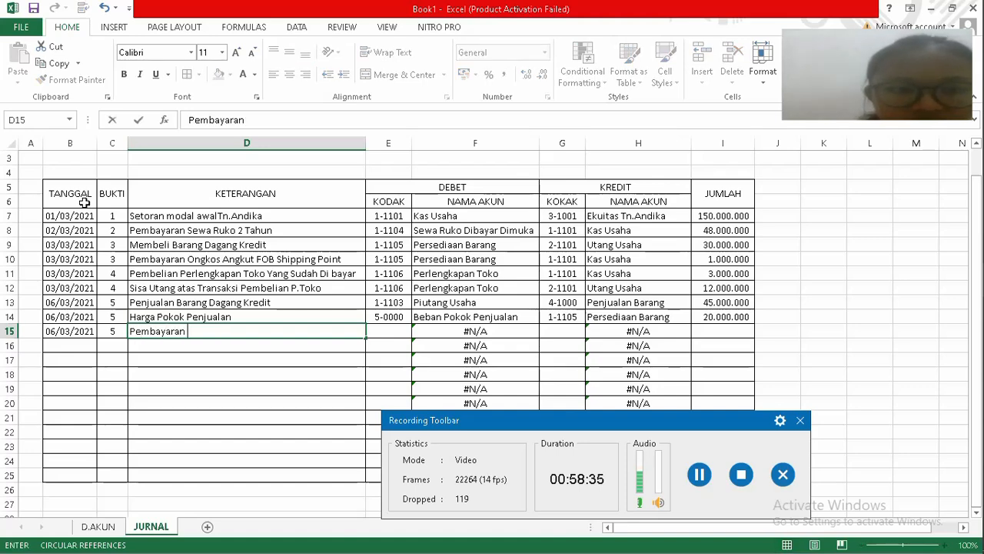
text(Ong)
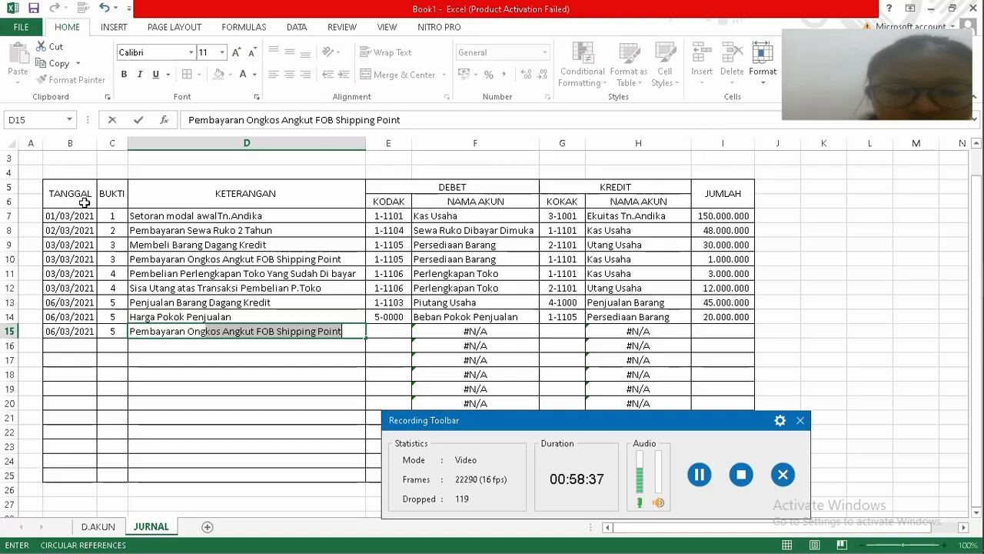
text(kos)
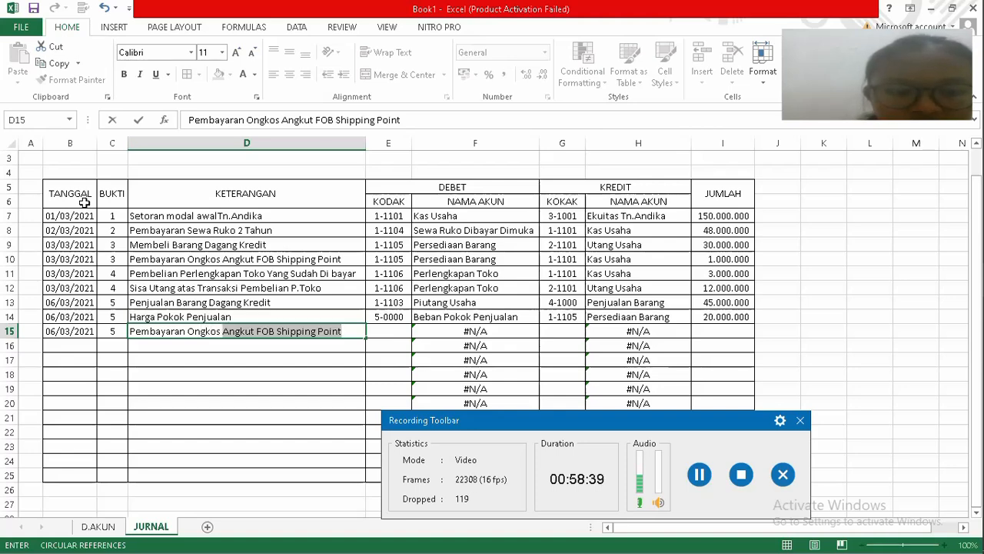
text( Ang)
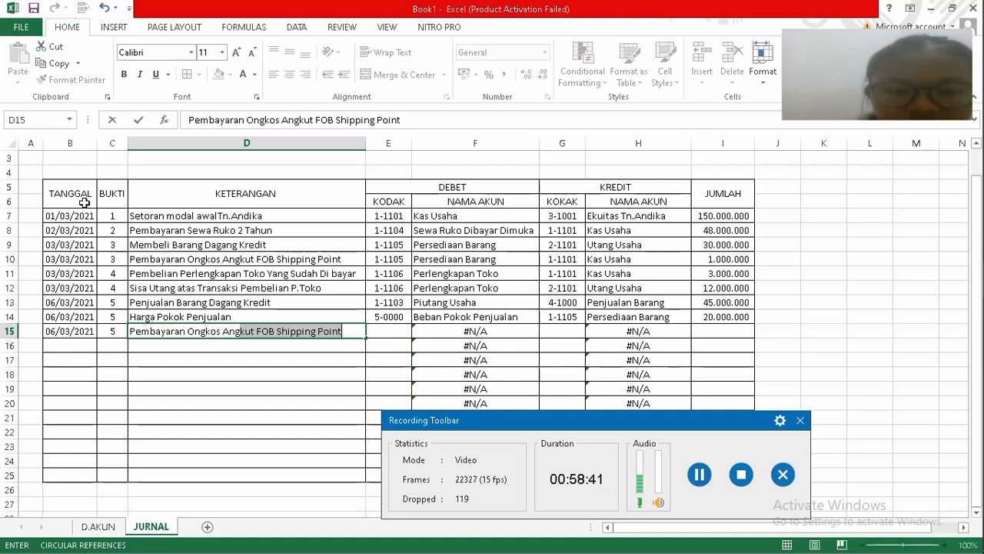
text(kutt)
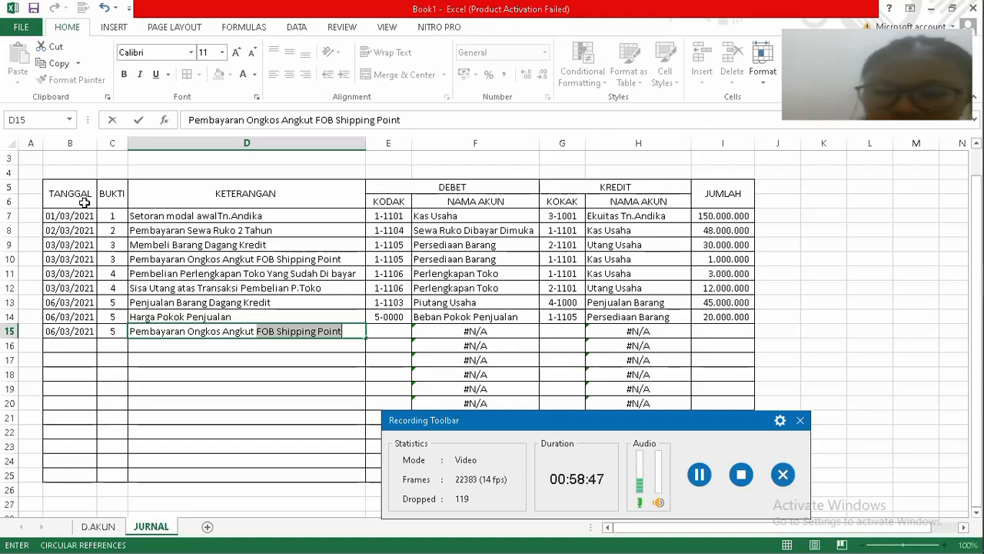
key(Tab)
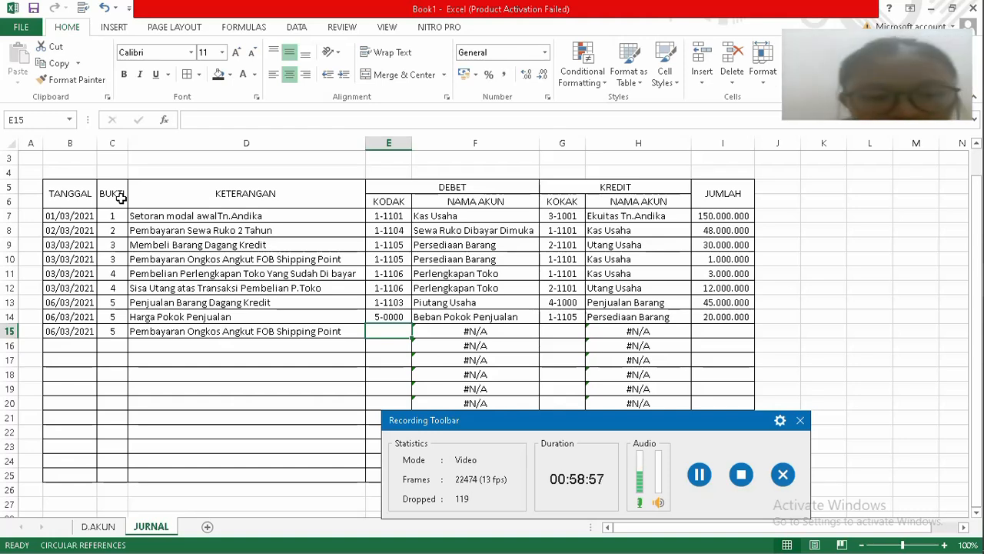
Enter the debit account code 4-1001 in E15 for the ninth journal entry.
text(4)
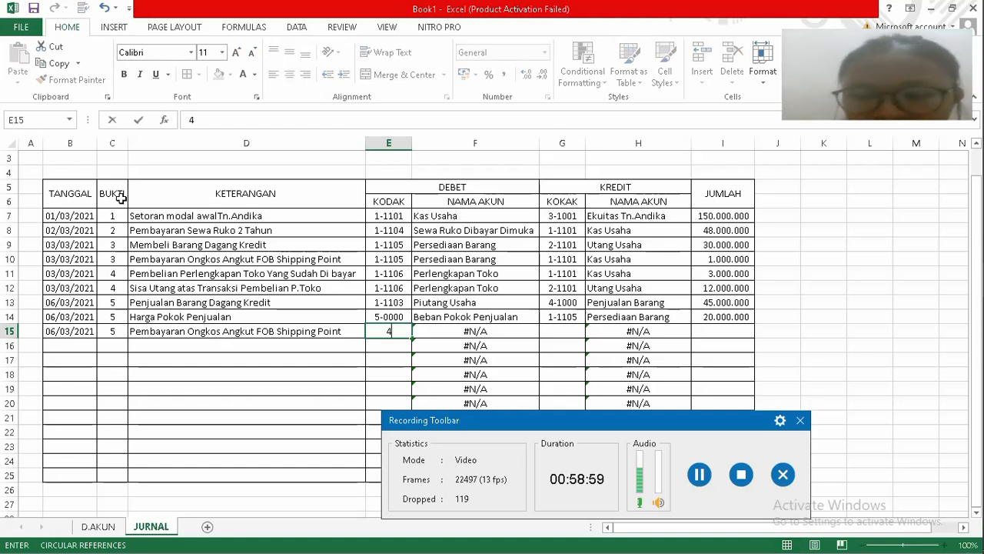
text(-10)
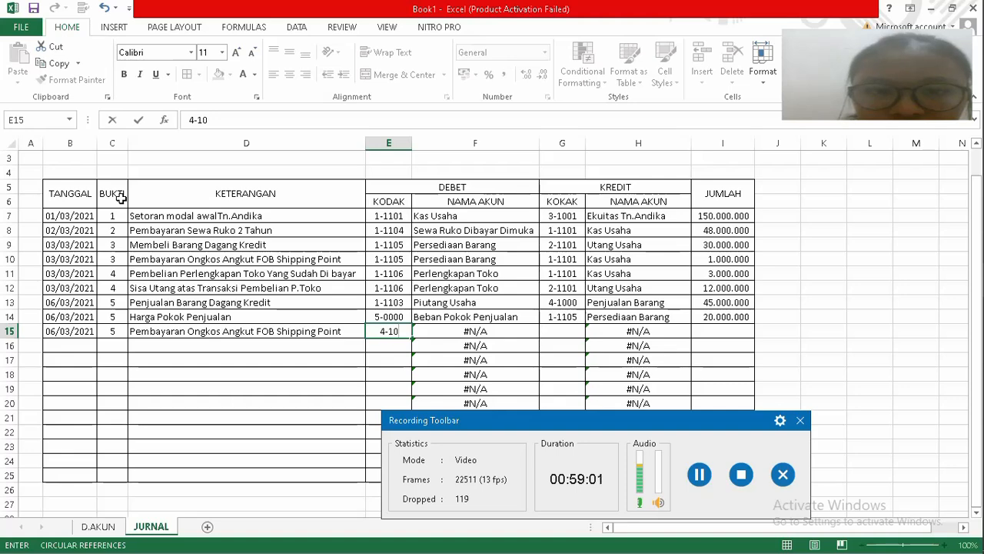
text(01)
key(Tab)
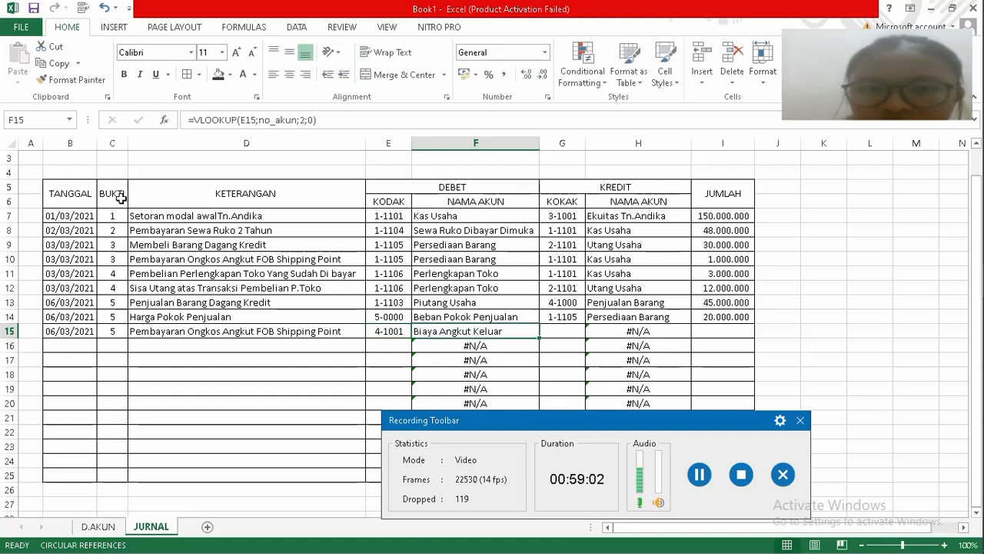
Enter the credit account code 1-1101 in G15 for the ninth journal entry.
key(Tab)
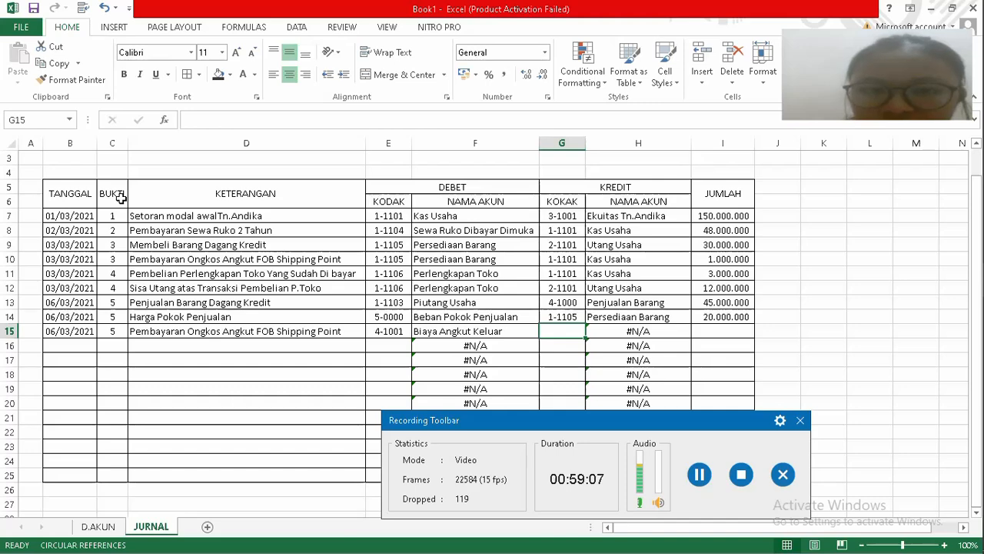
text(1)
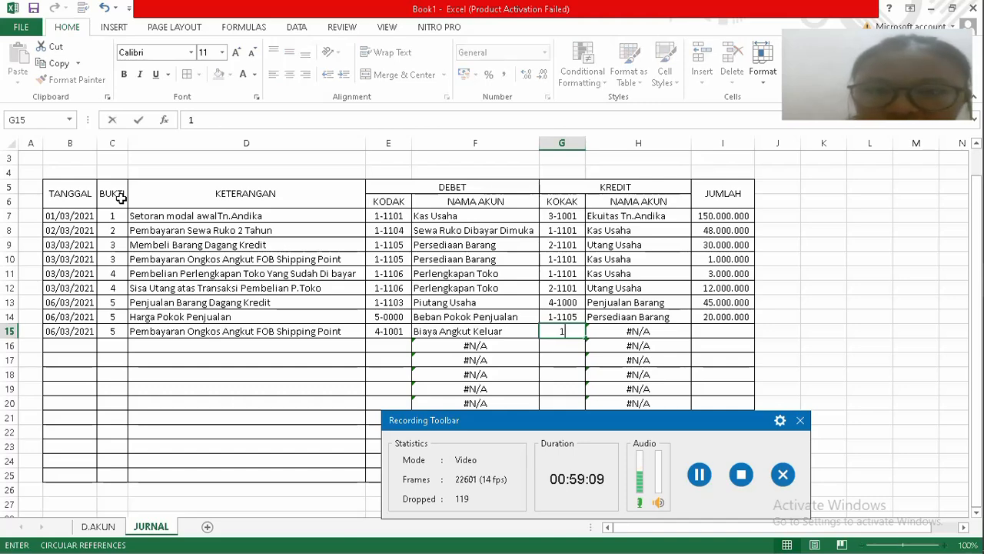
text(-11)
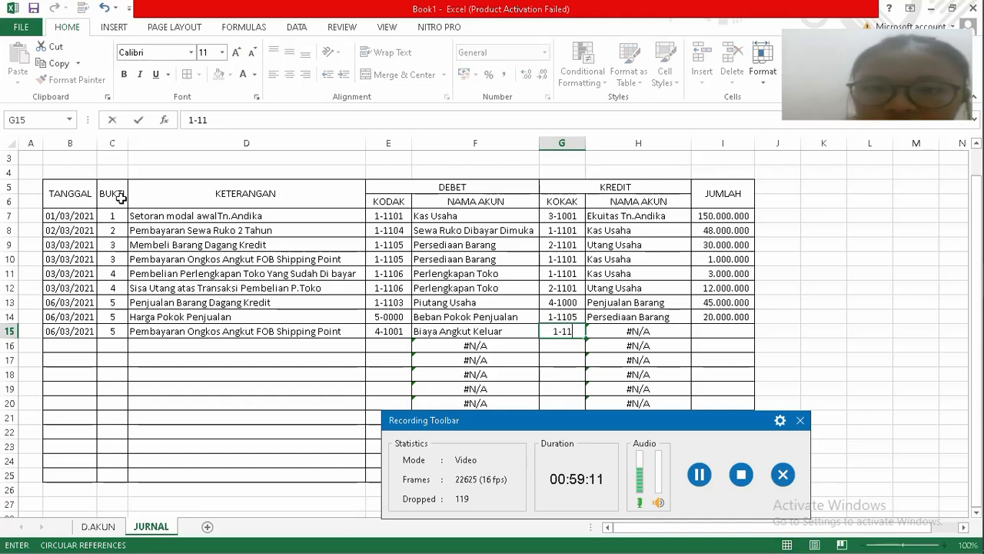
text(01)
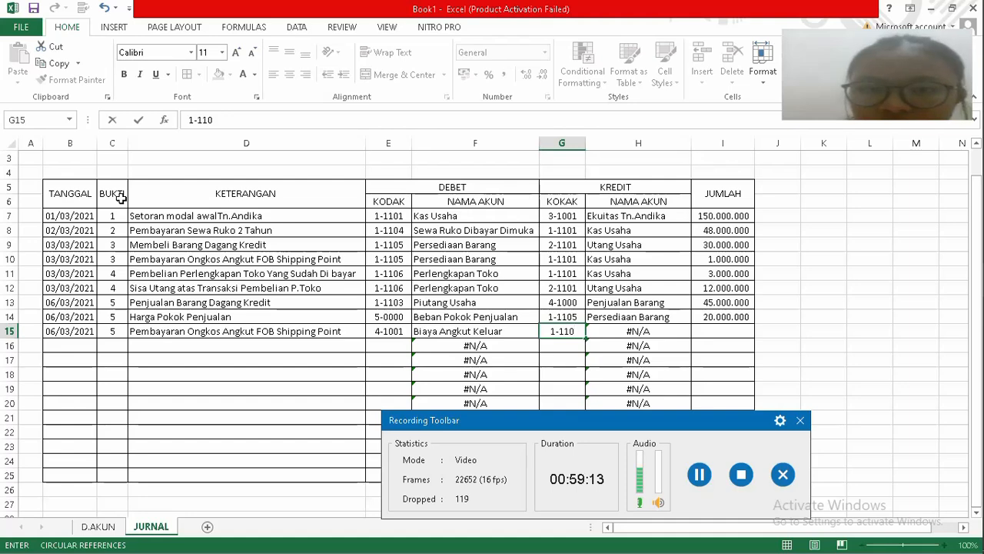
key(Right)
Enter the amount 2.000.000 in the JUMLAH cell I15 for the ninth journal entry.
key(Right)
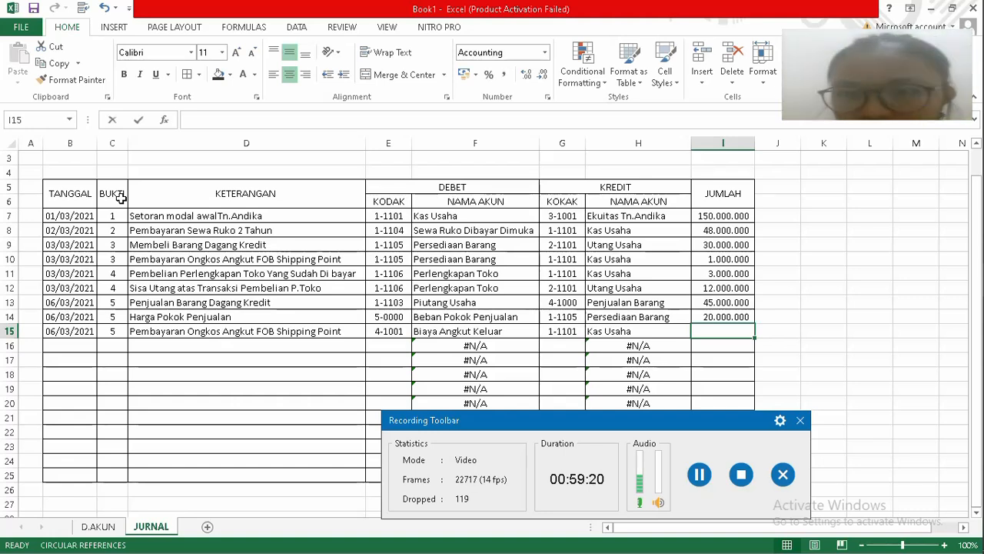
text(20)
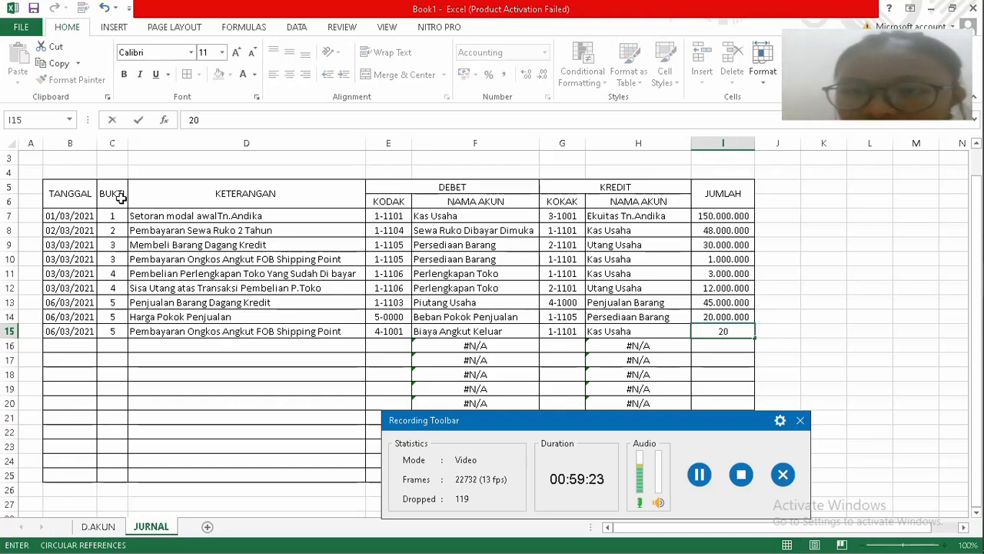
text(000)
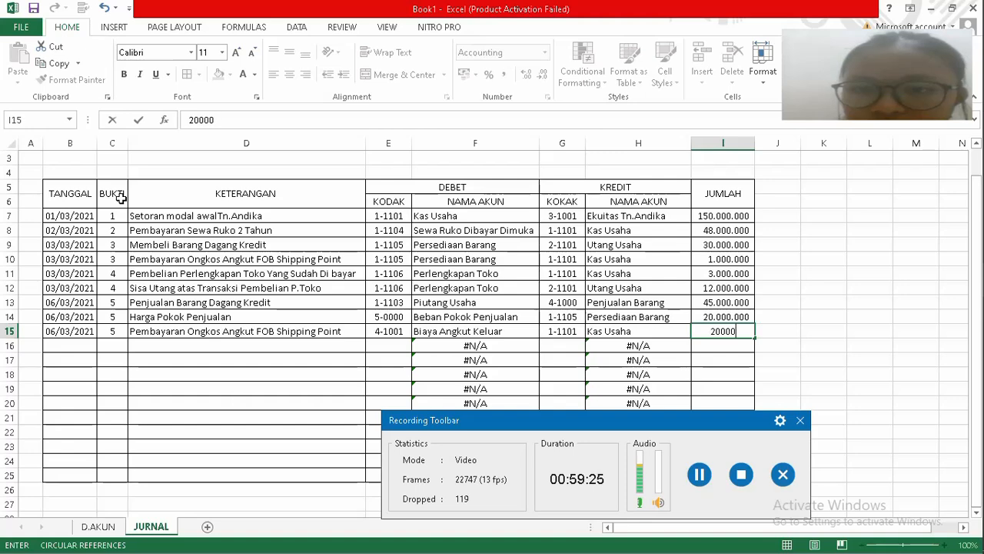
text(00)
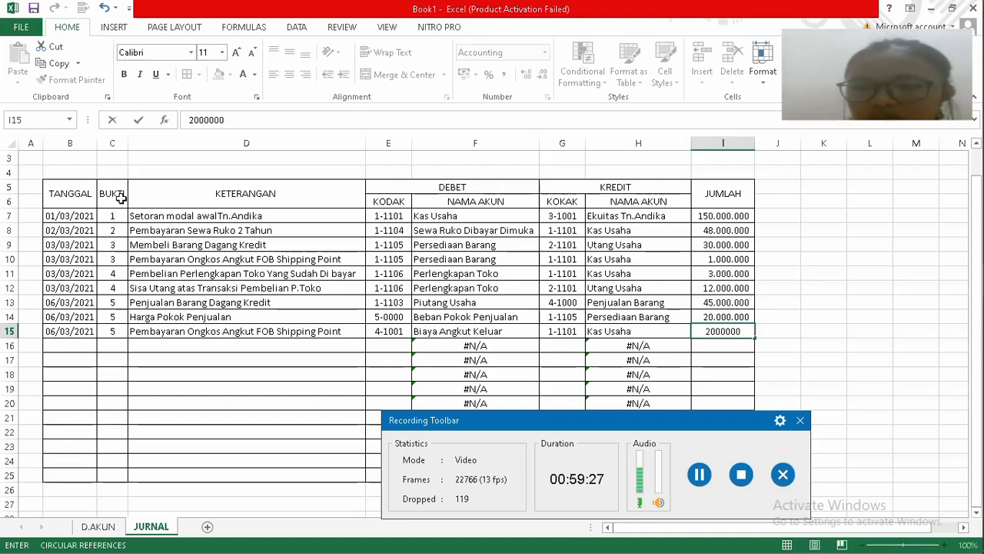
key(Return)
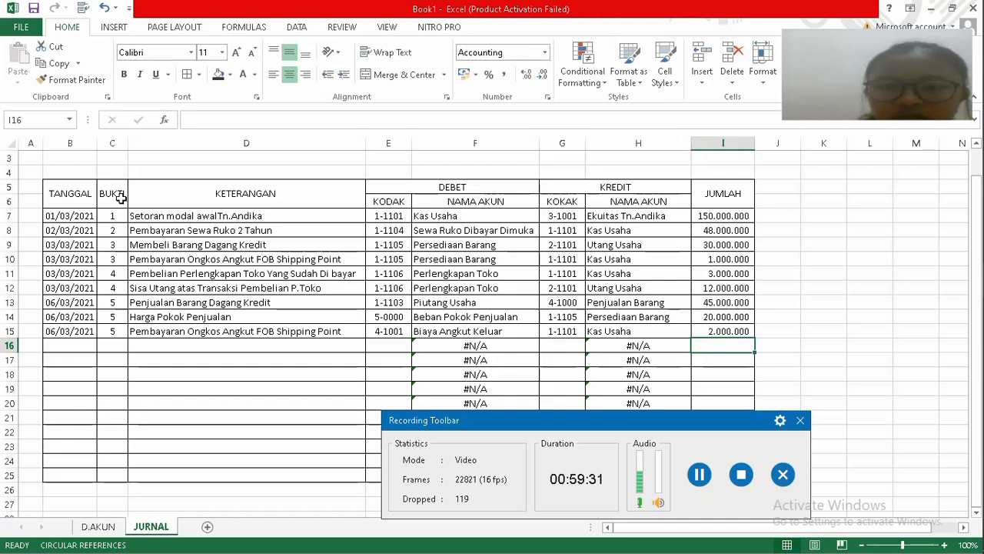
Enter the date 08/03/2021 in B16 and proof number 6 in C16 for the tenth journal entry.
key(Left)
key(Left)
key(Left)
key(Left)
key(Left)
key(Left)
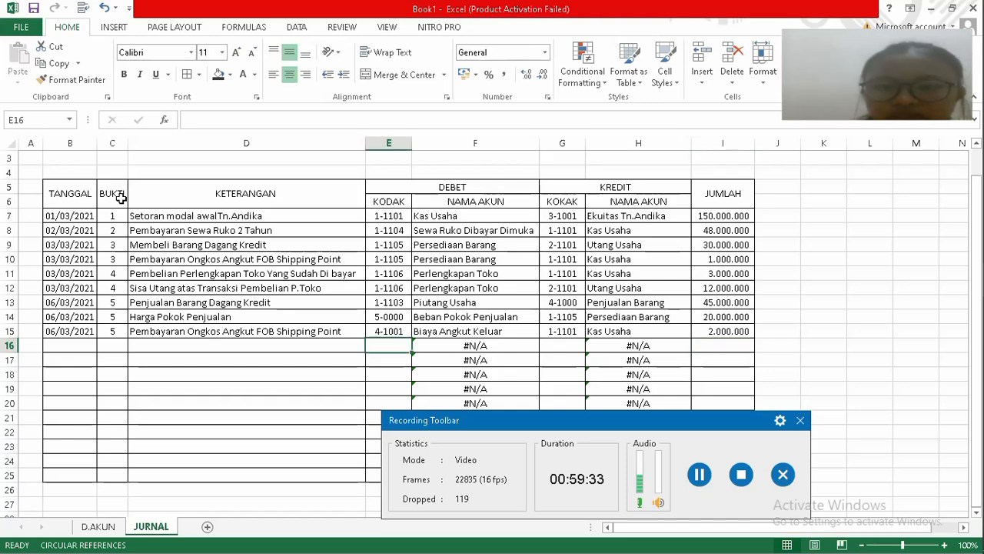
key(Left)
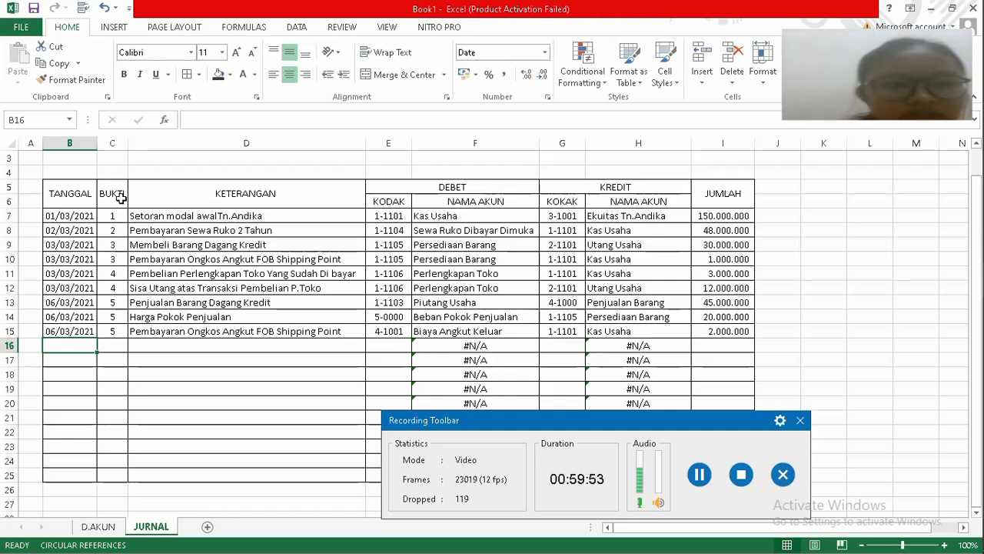
text(0)
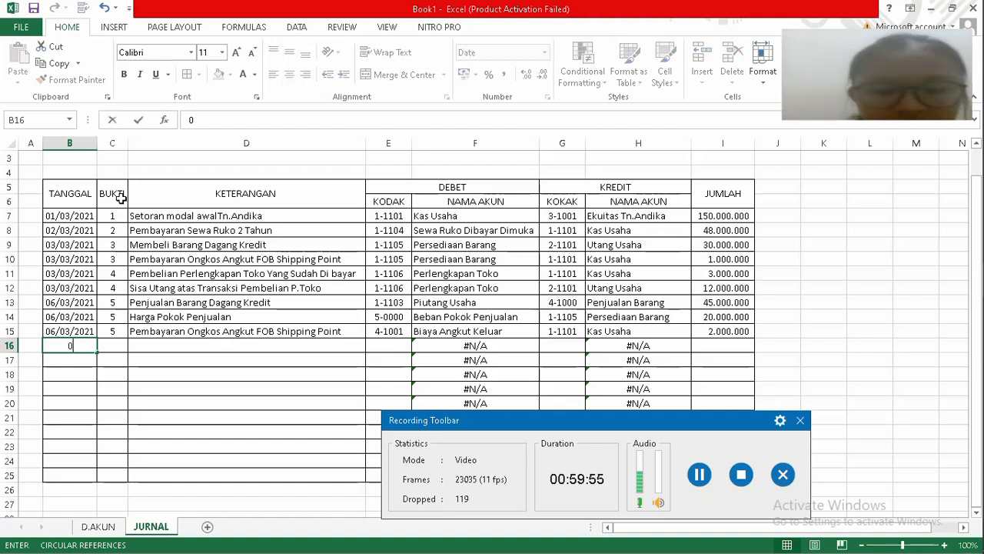
text(8)
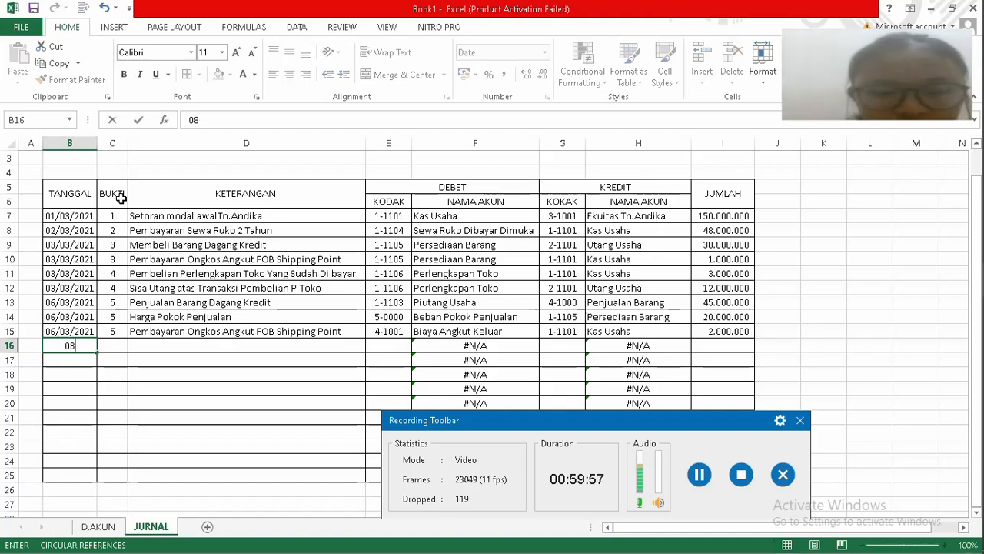
text(/03/2021)
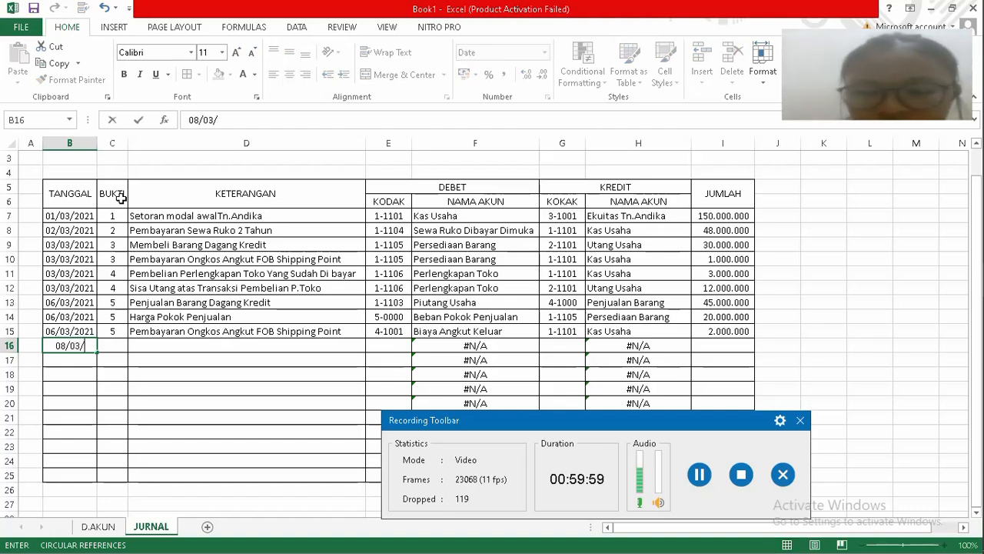
key(Tab)
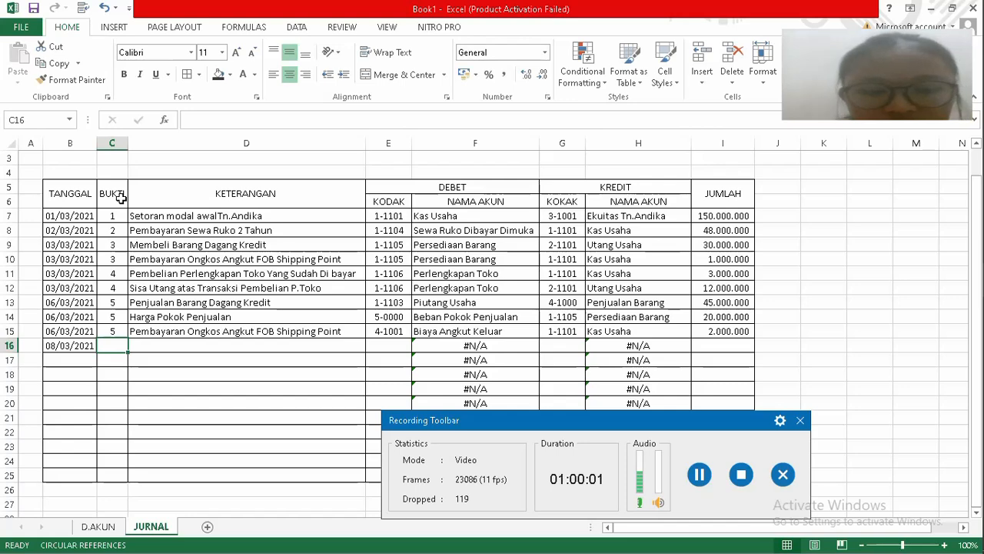
text(6)
key(Tab)
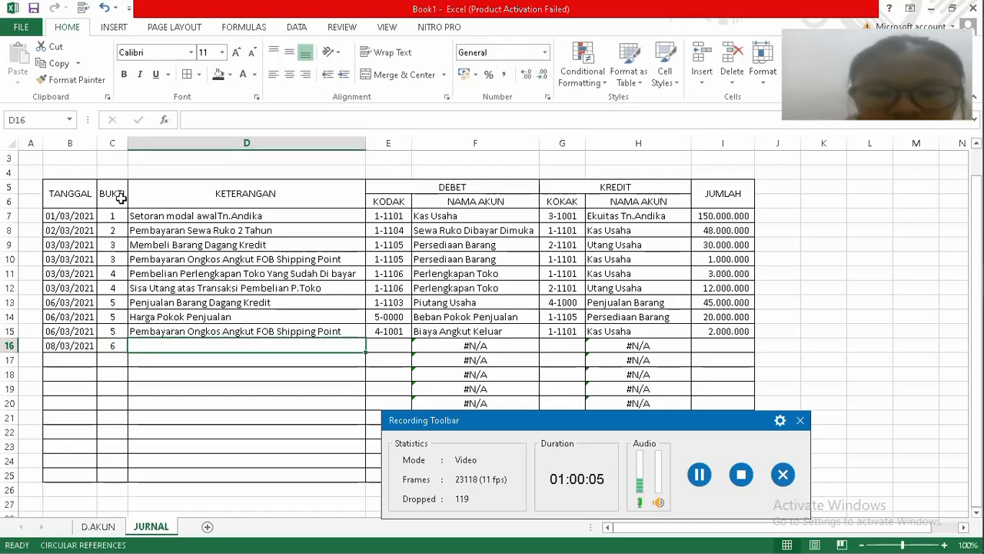
Start the description in D16 for the tenth journal entry with a capital "P".
text(p)
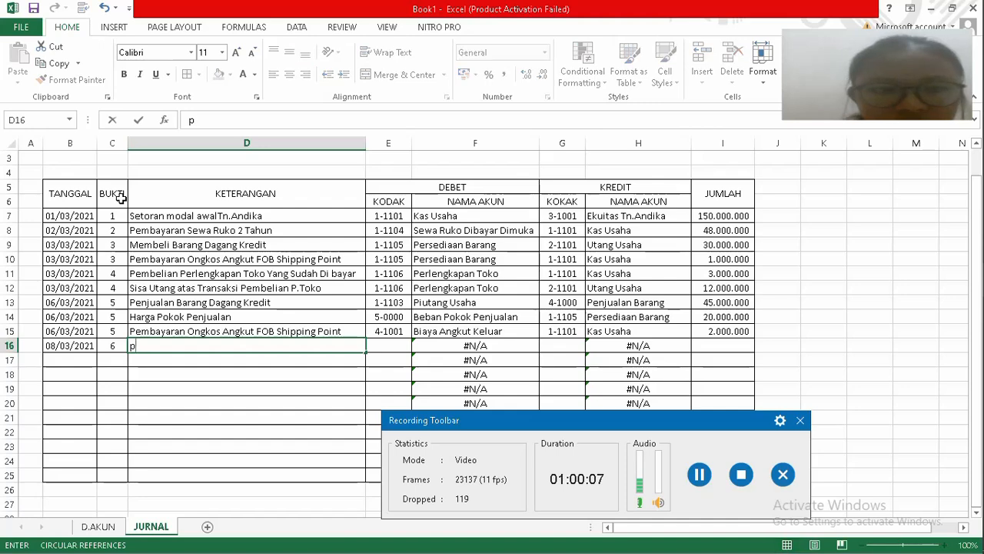
key(BackSpace)
text(P)
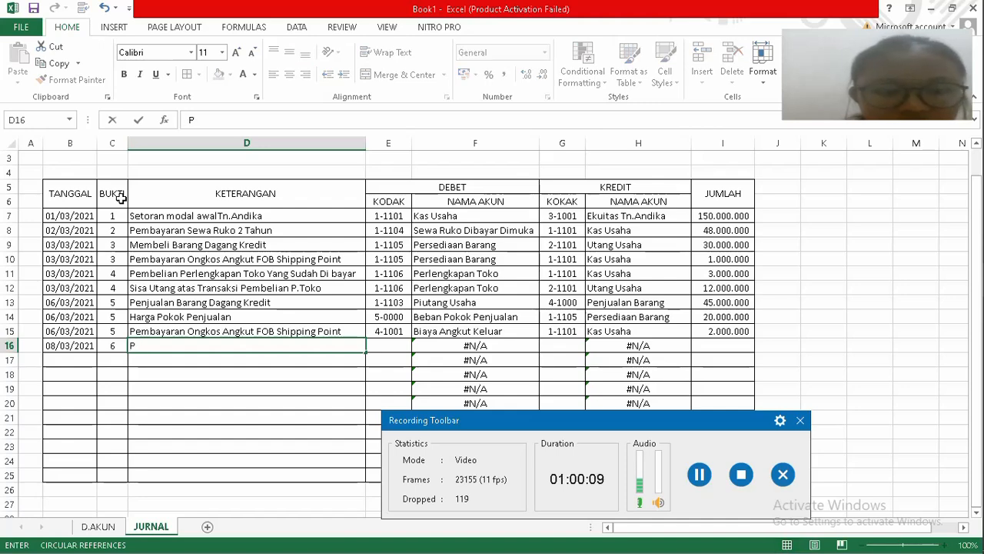
Complete the transaction description in cell D16 as "Pembelian Barang Tambahan".
text(e,)
text(mbelian)
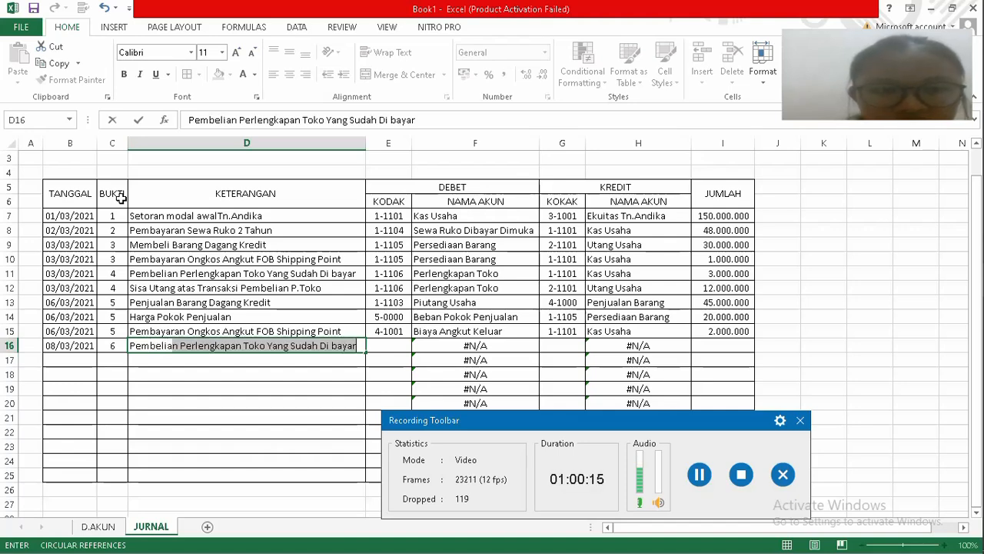
text(n B)
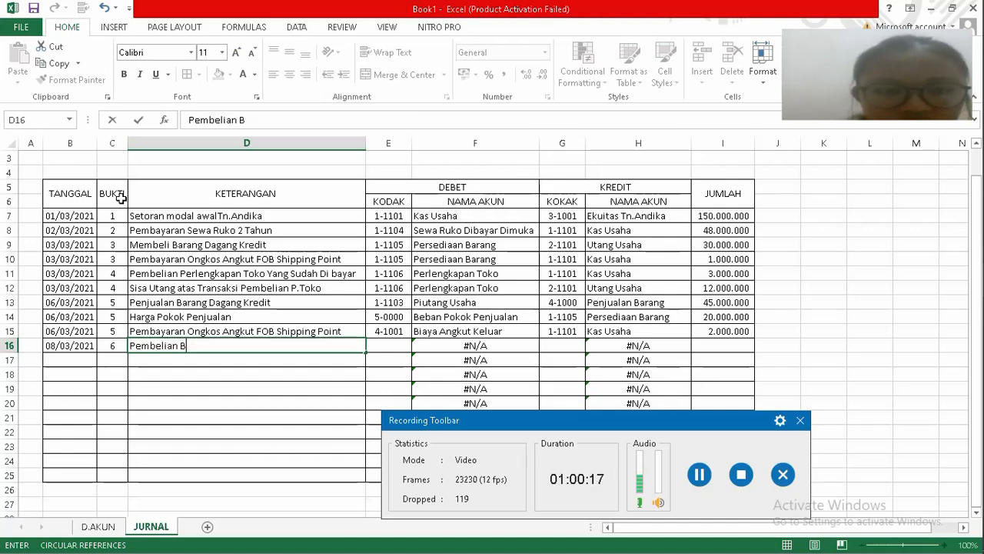
text(ara)
text(n)
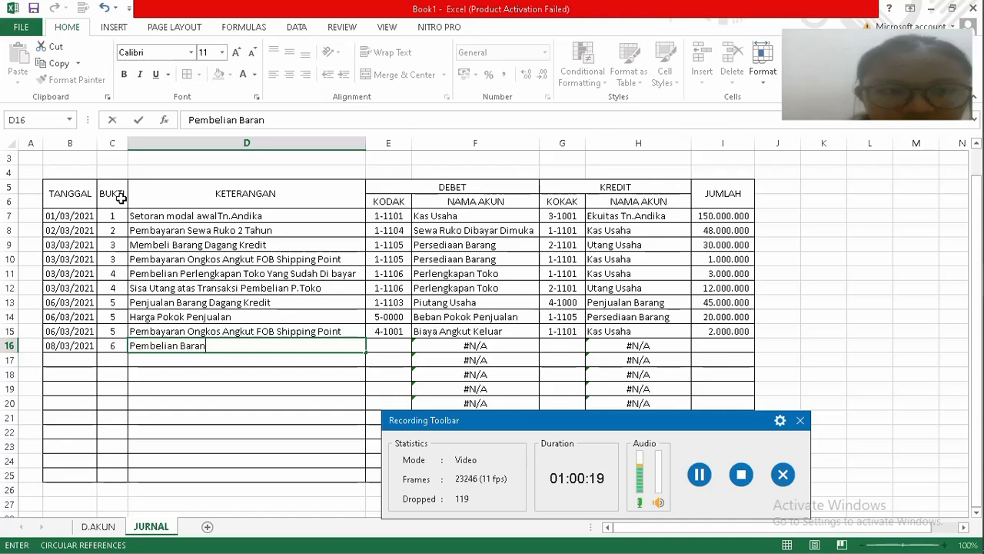
text(g Ta)
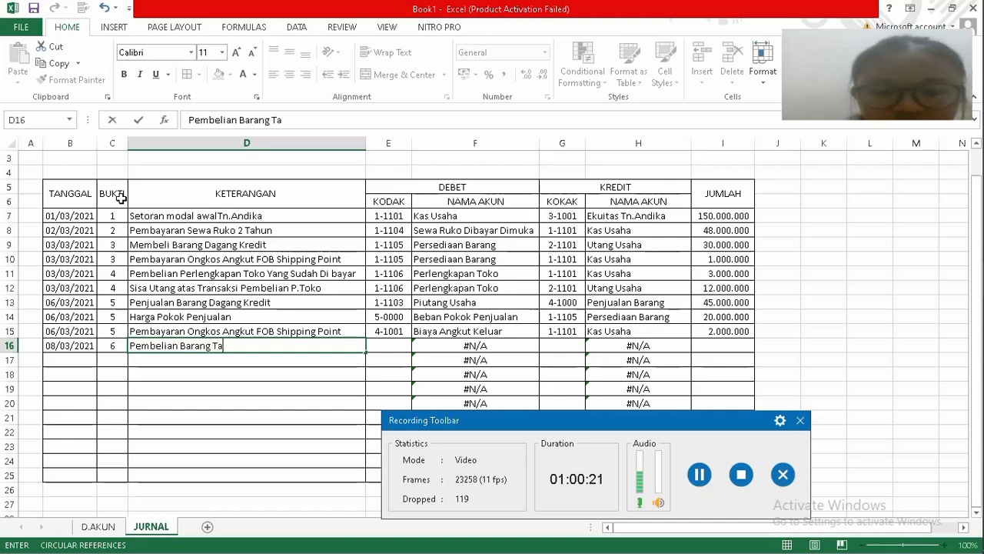
text(mbahan)
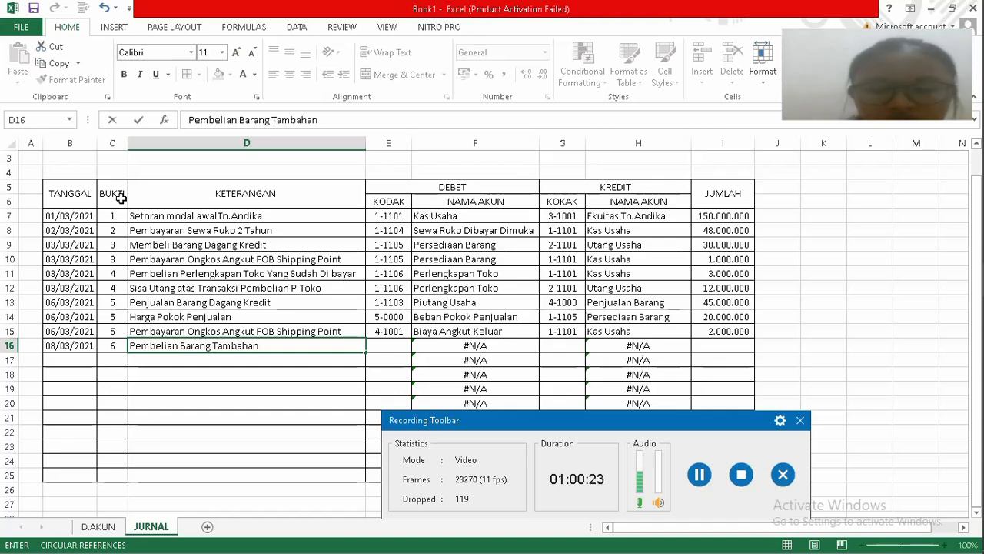
key(Tab)
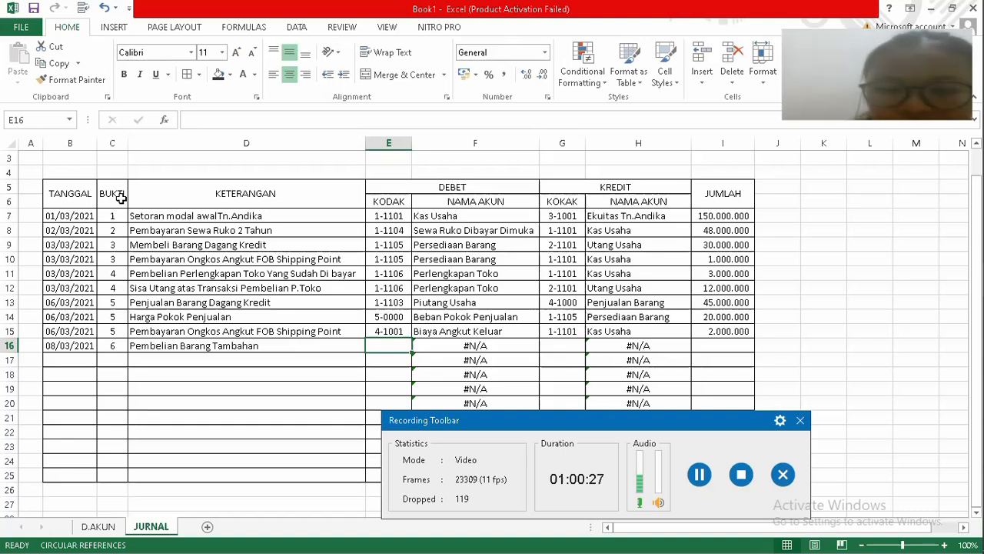
Enter debit account code 1-1105 and credit account code 2-1101 for the Pembelian Barang Tambahan entry in row 16.
text(1-1)
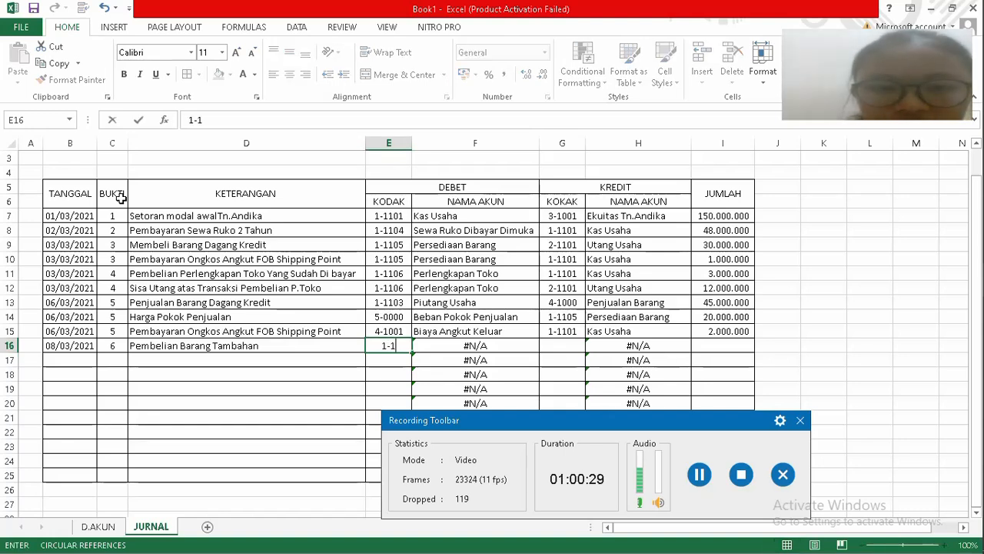
text(105)
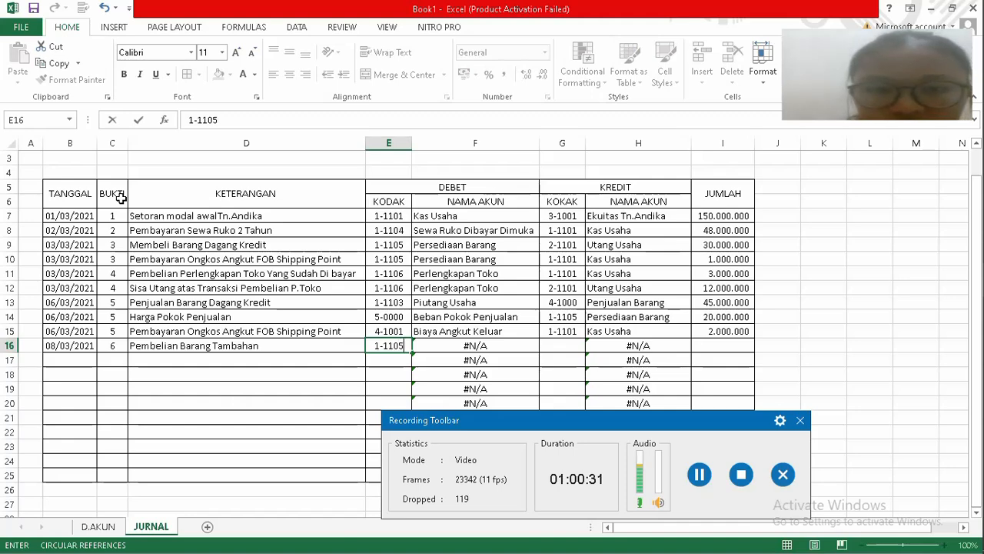
key(Tab)
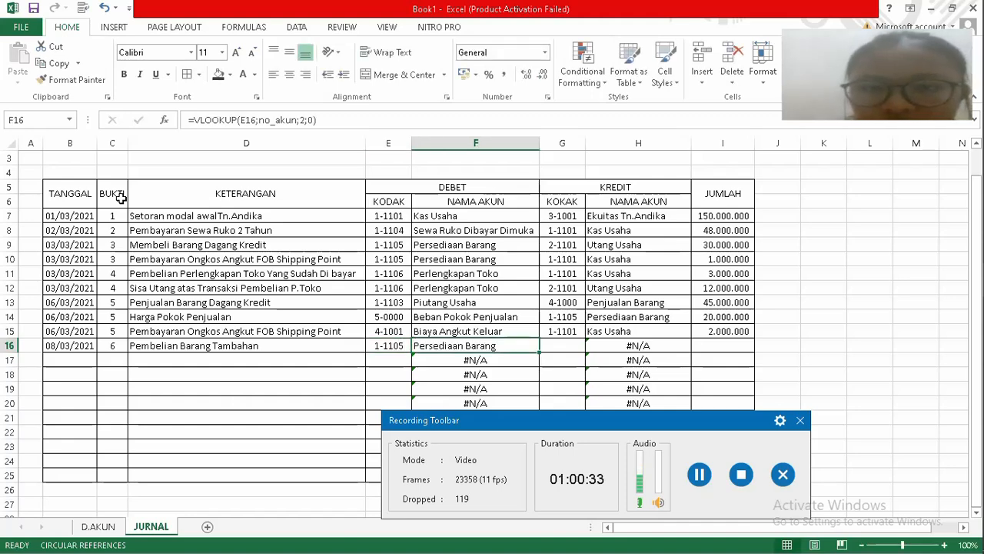
key(Tab)
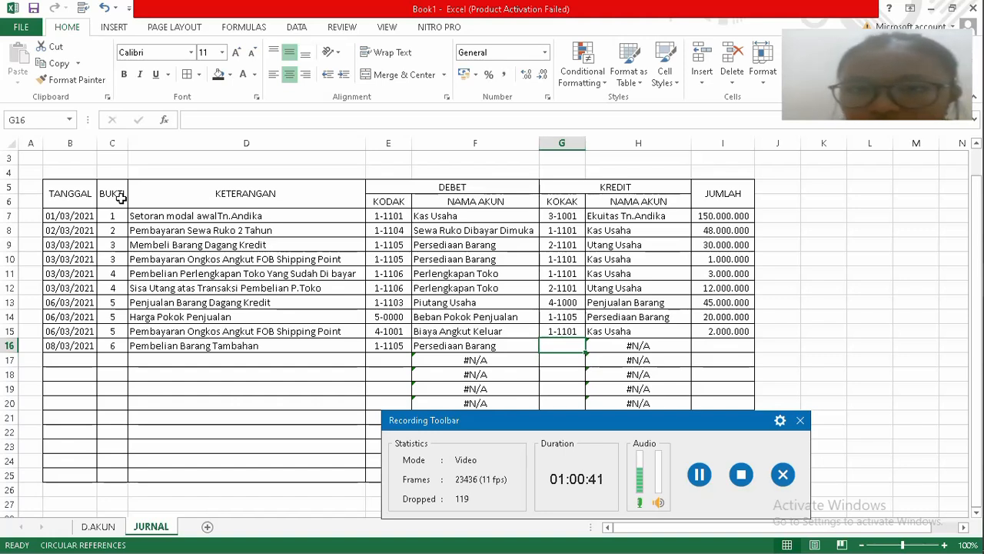
text(2-11)
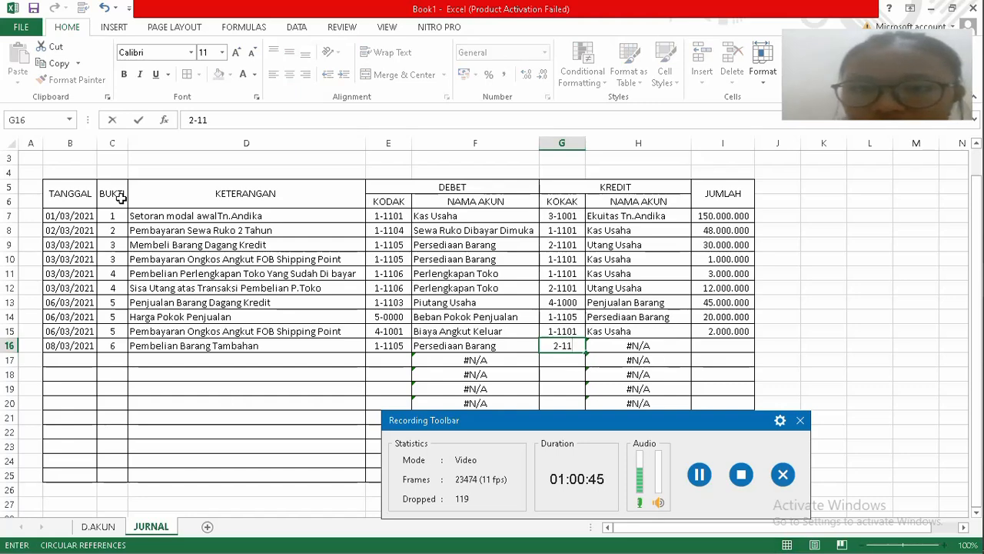
text(01)
key(Tab)
key(Tab)
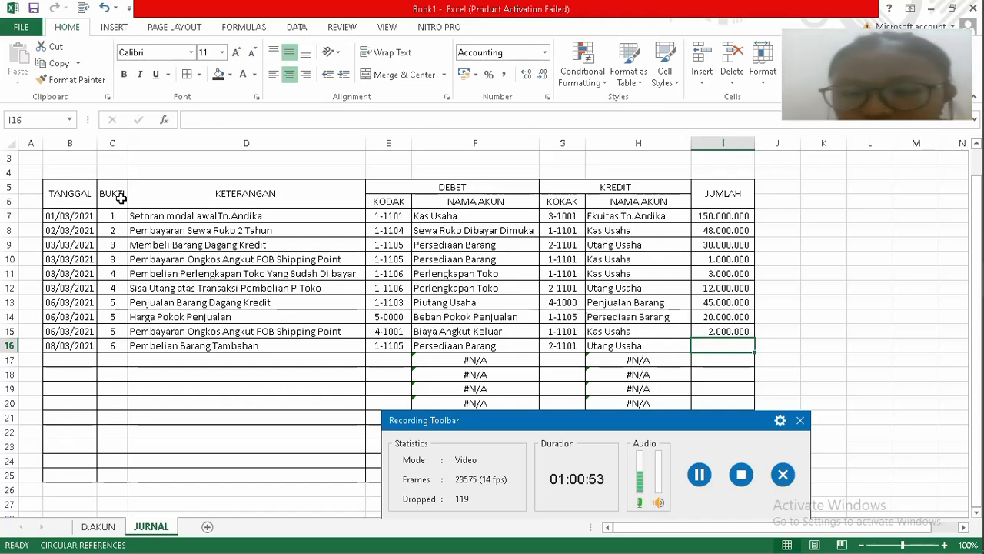
Enter 50000000 as the JUMLAH amount for the 08/03/2021 transaction in row 16.
text(50)
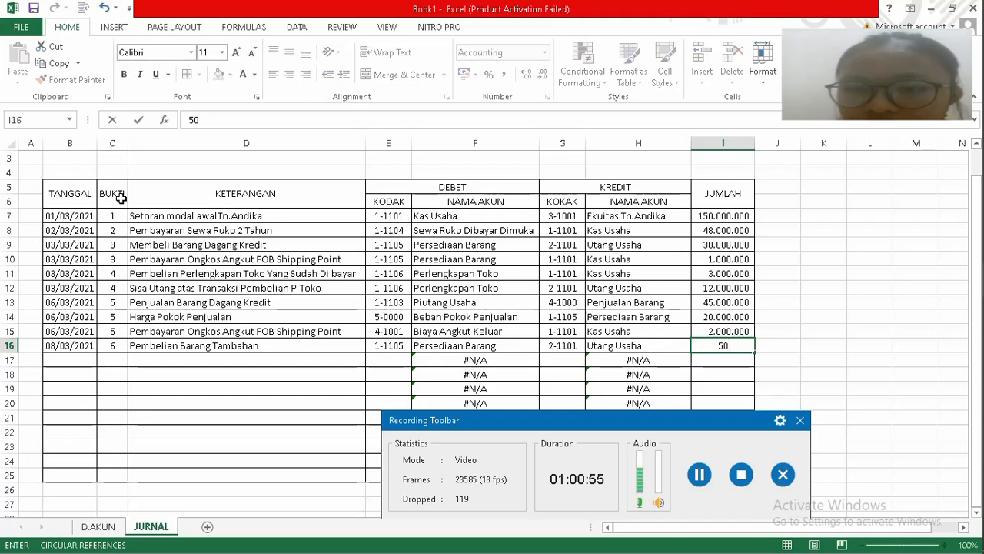
text(000)
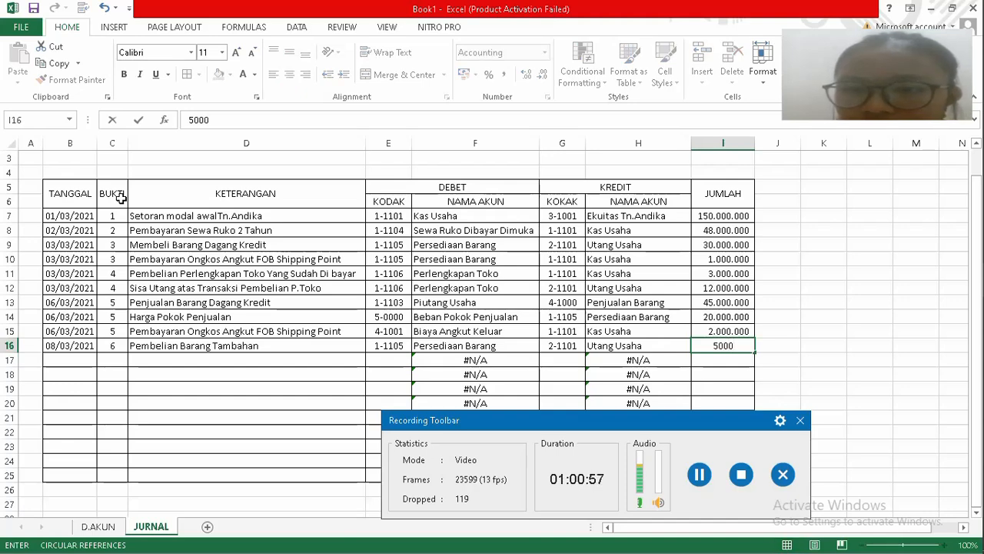
text(0)
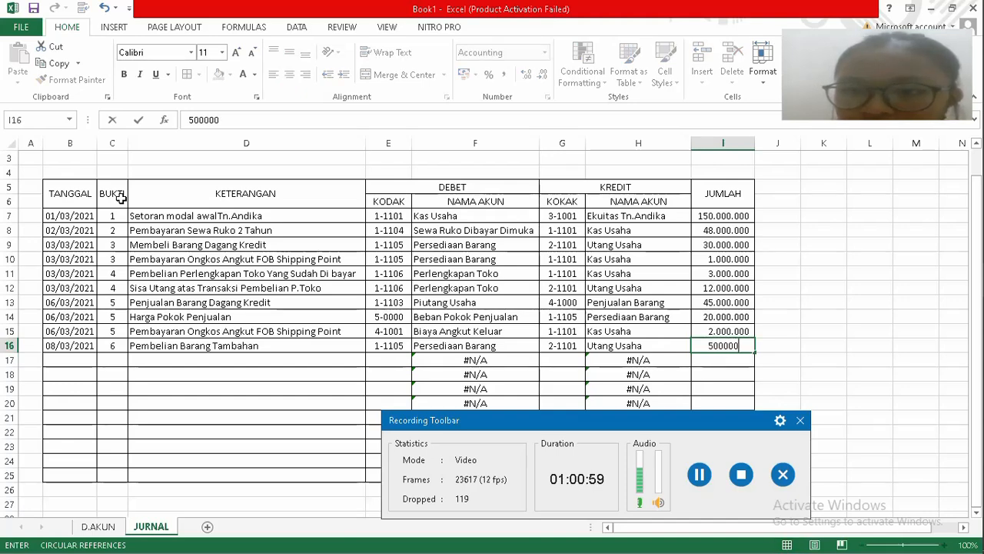
text(00)
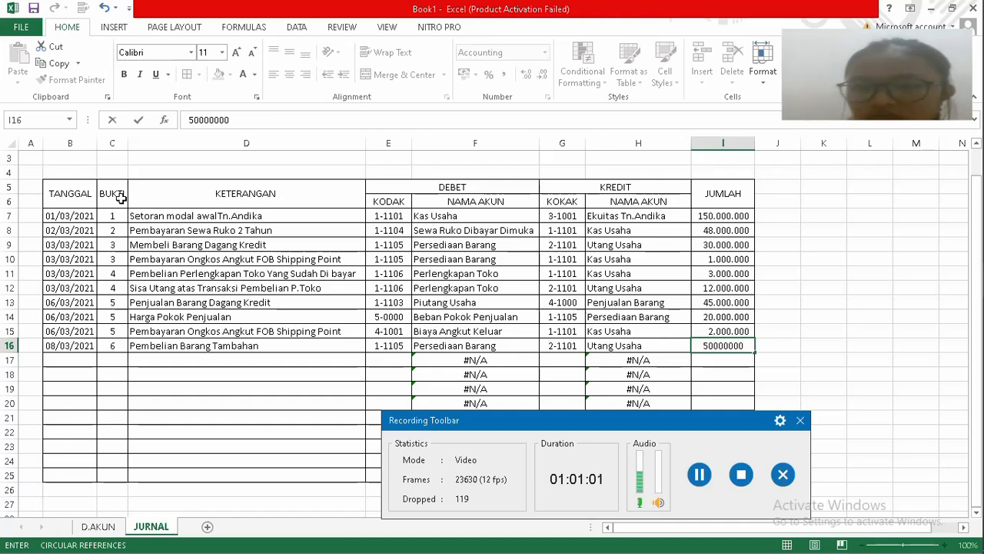
key(ctrl+Return)
key(Return)
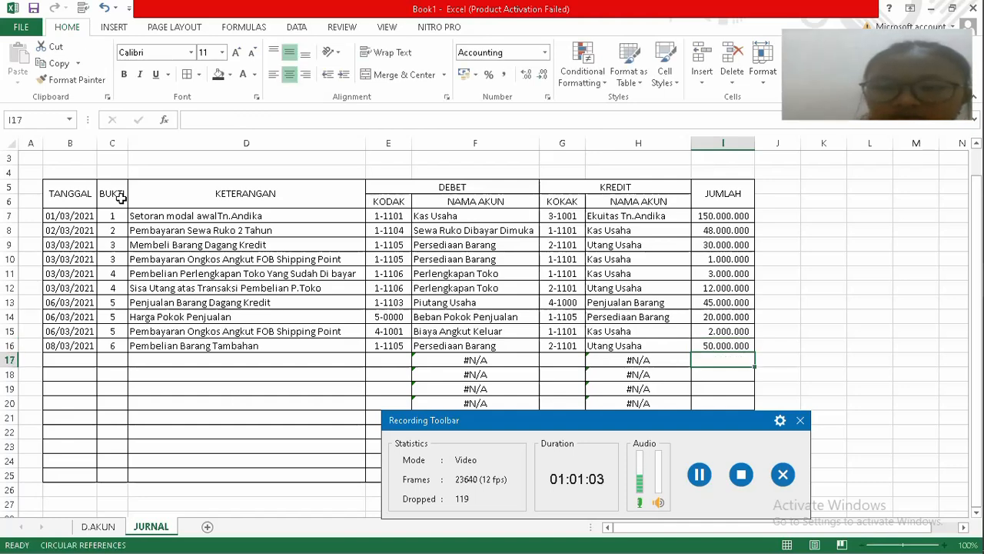
Start the next journal entry in row 17 with the date 10/03/21 and BUKTI number 7.
key(Left)
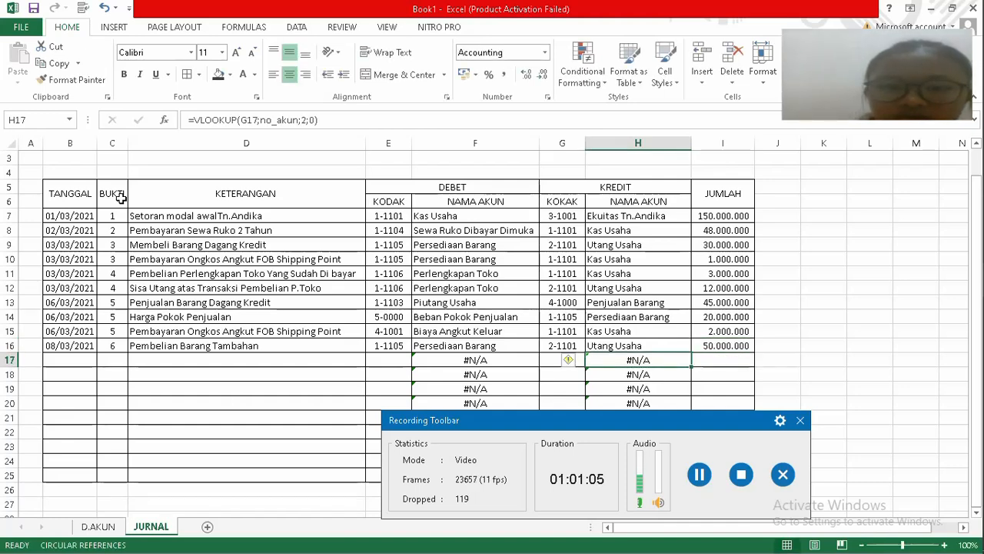
key(Left)
key(Left)
key(Left)
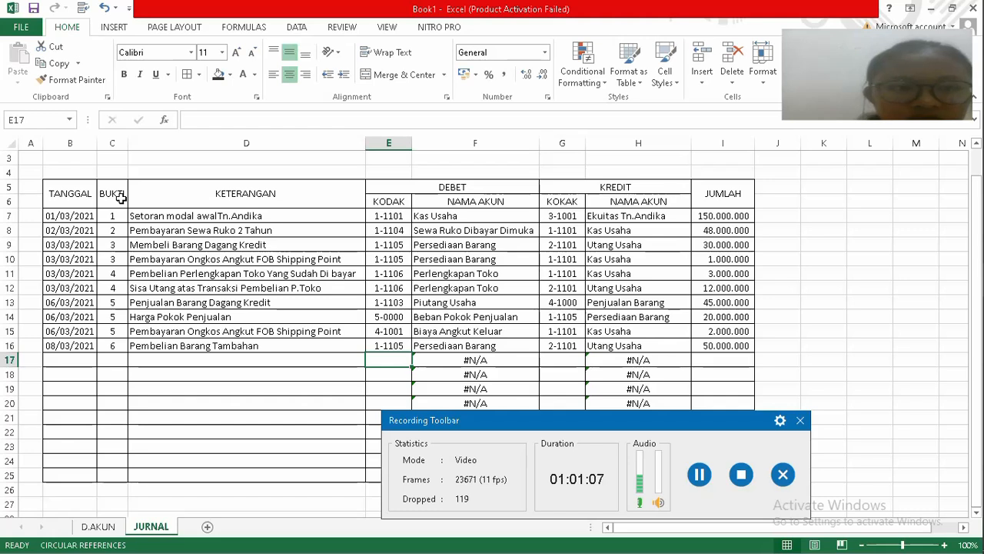
key(Left)
key(Left)
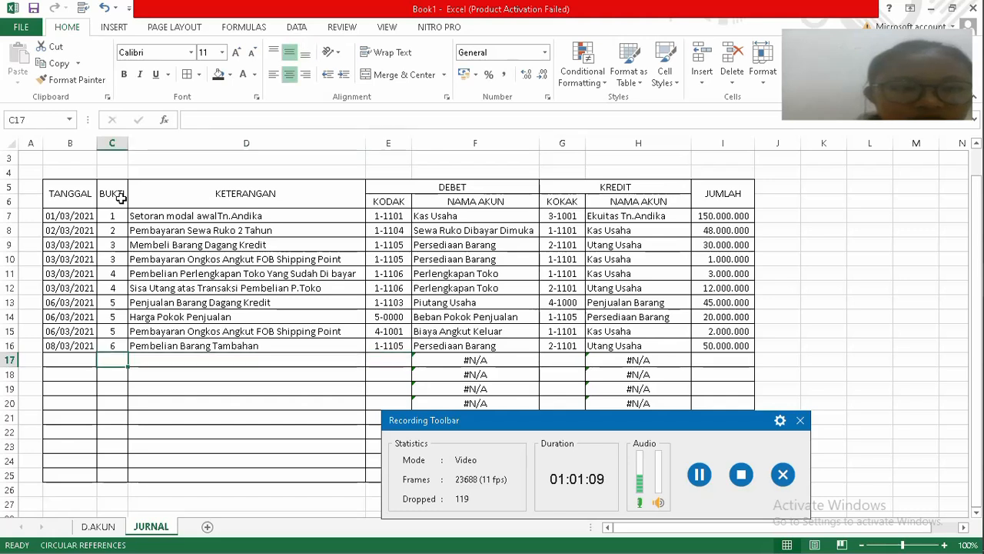
key(Left)
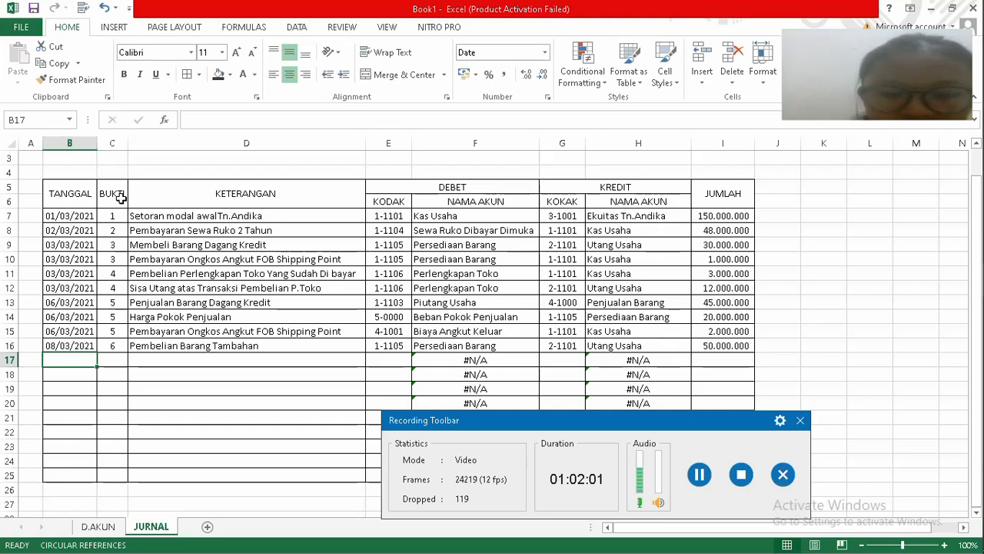
text(10/)
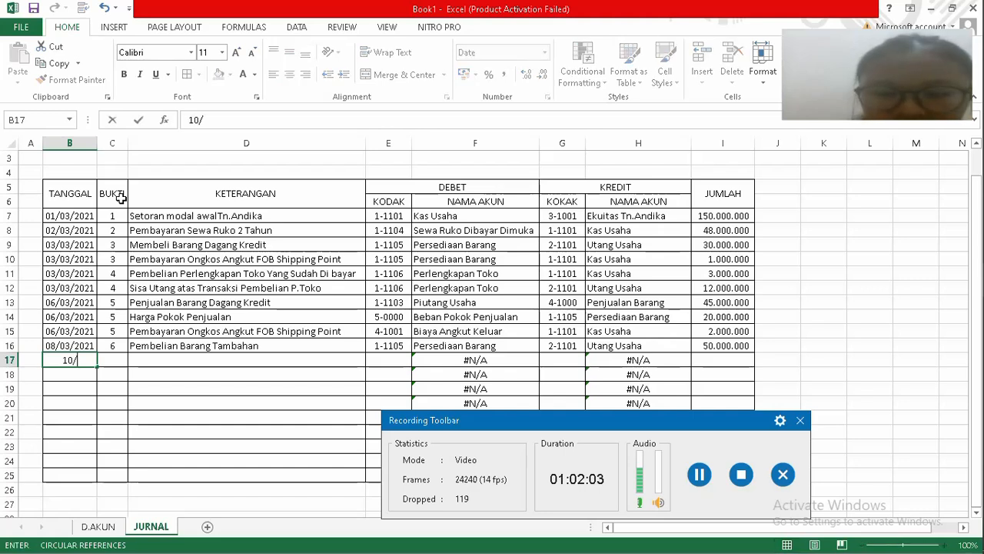
text(03/21)
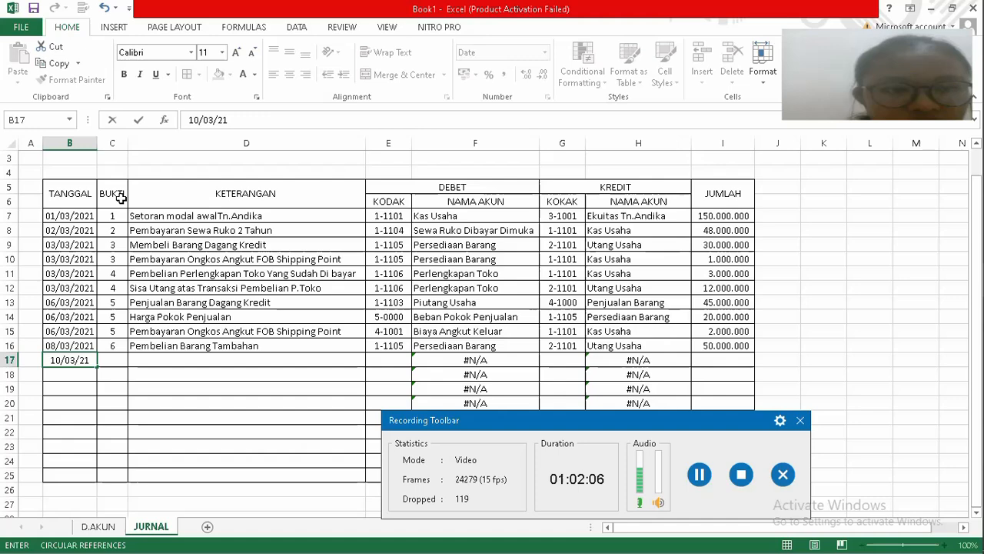
key(Tab)
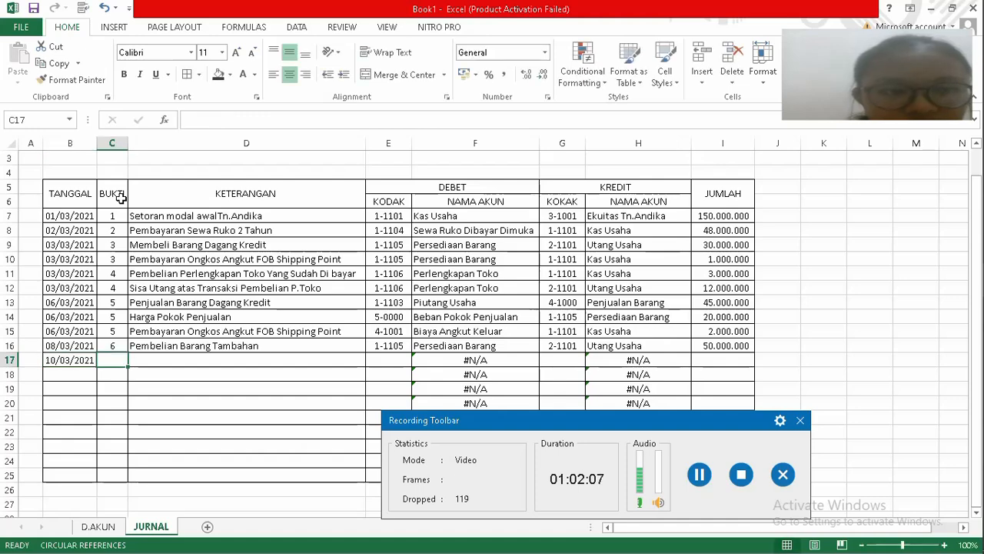
text(7)
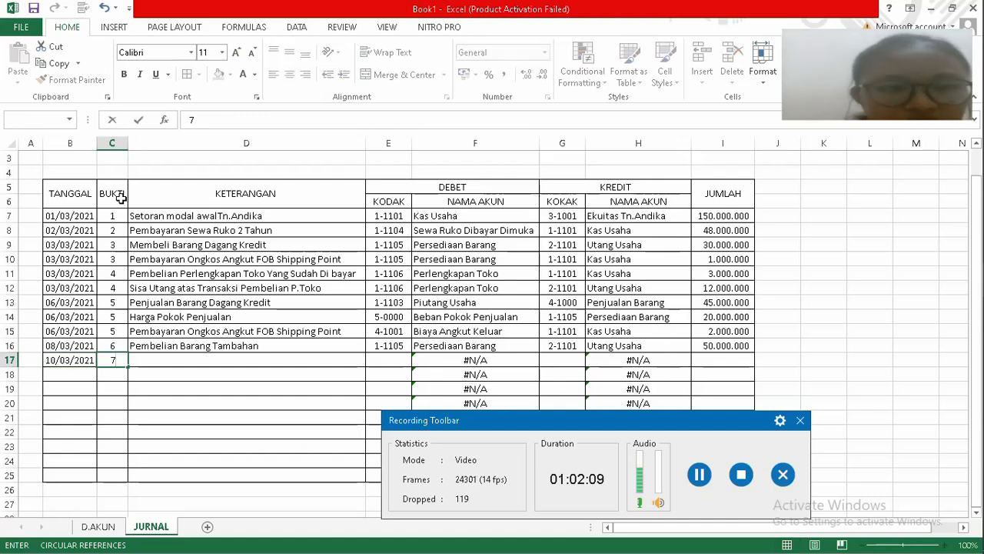
key(Tab)
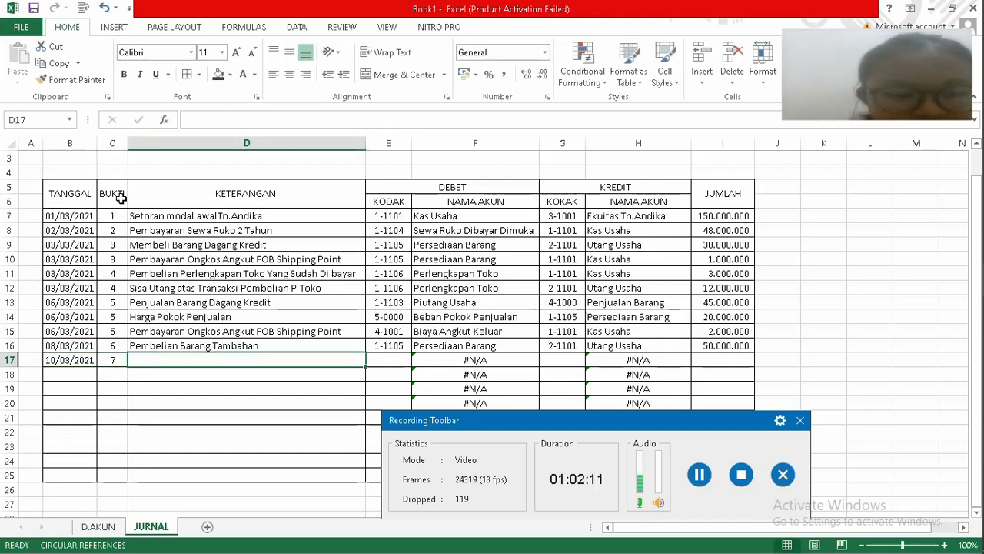
Enter "Penjualan Barang Dagang Kredit" as the KETERANGAN description in row 17.
text(Pe)
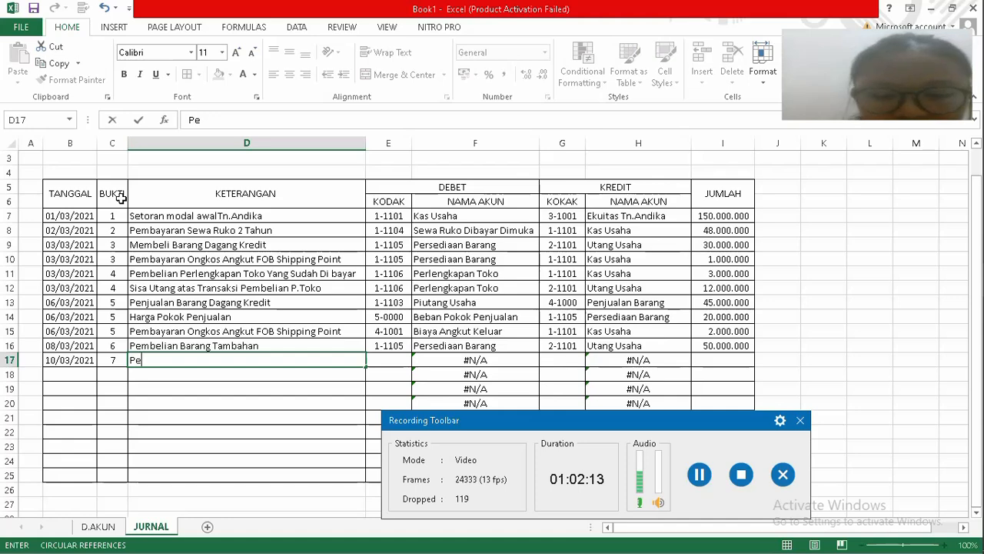
text(njualan )
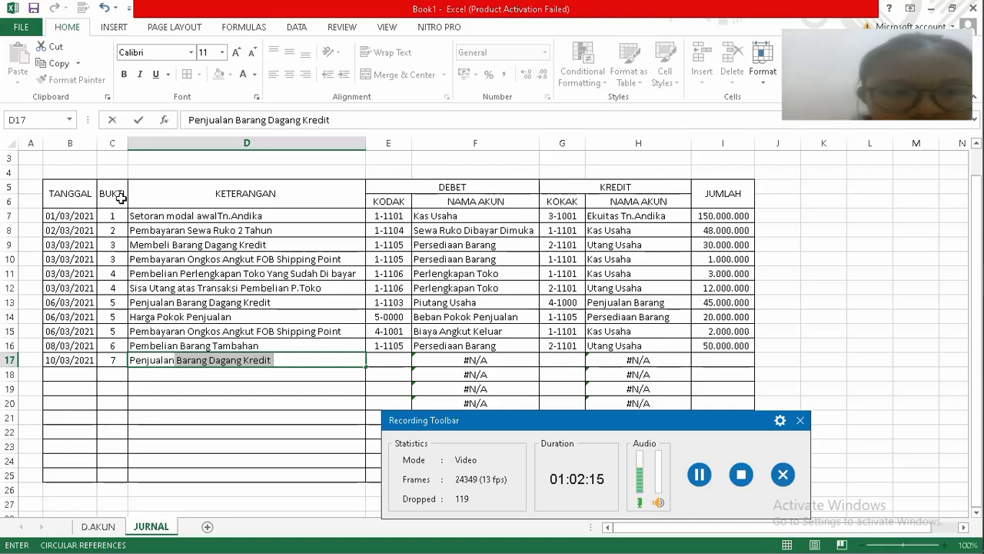
text(B)
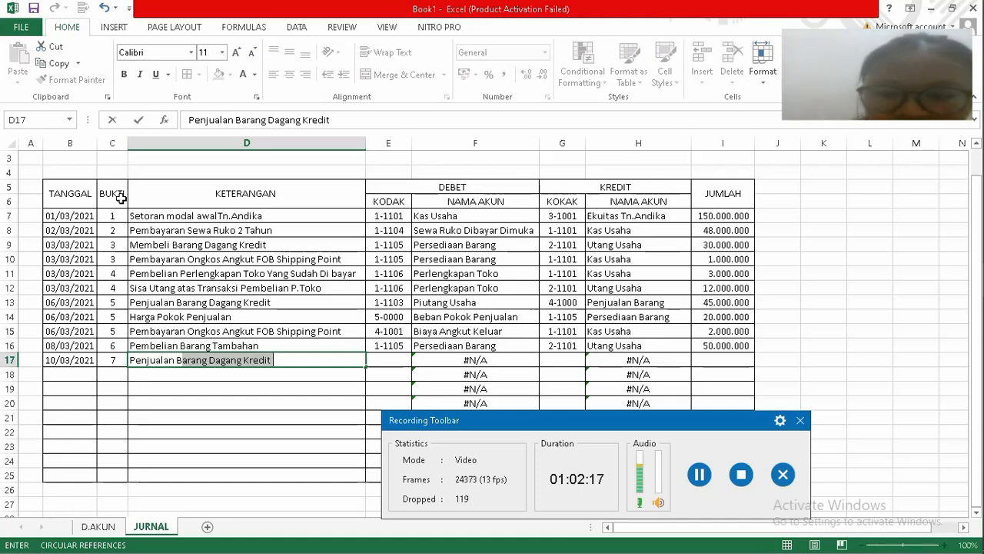
key(Return)
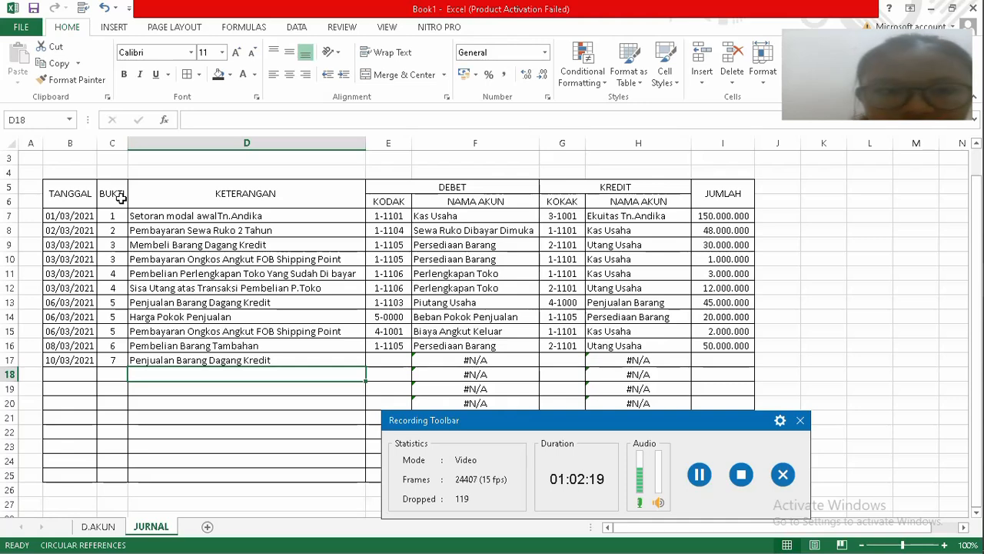
Enter debit account code 1-1103 for the row 17 sales entry and go to its credit code cell.
key(Up)
key(Right)
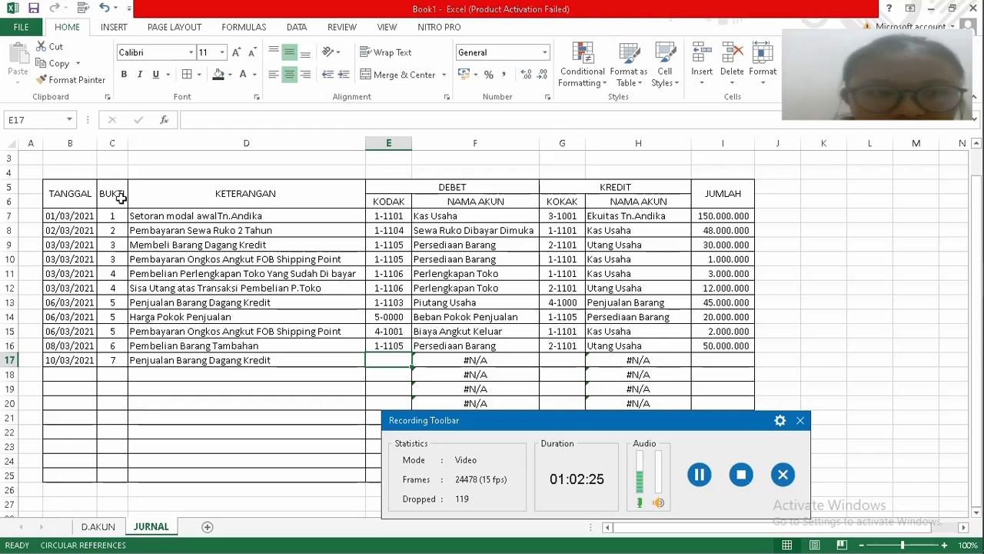
text(1)
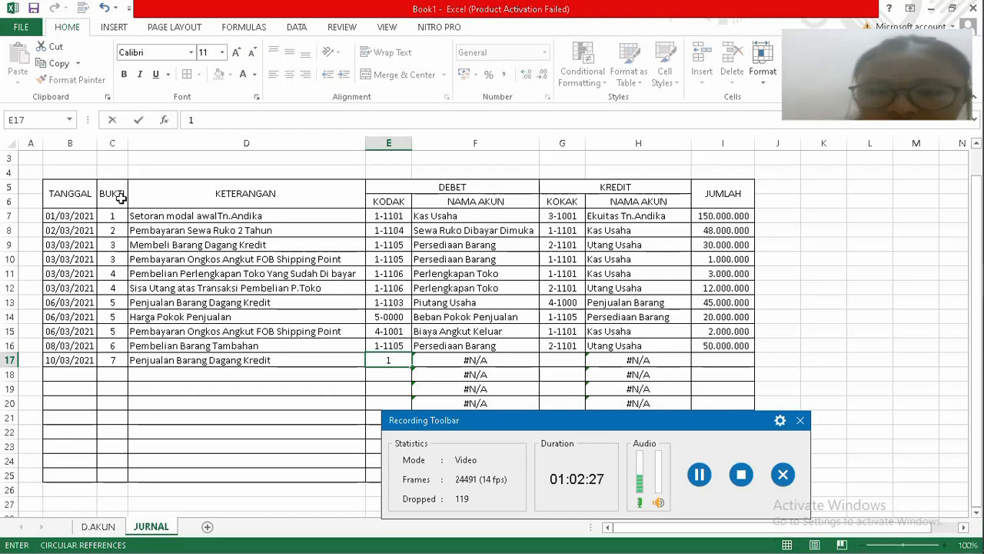
text(-11)
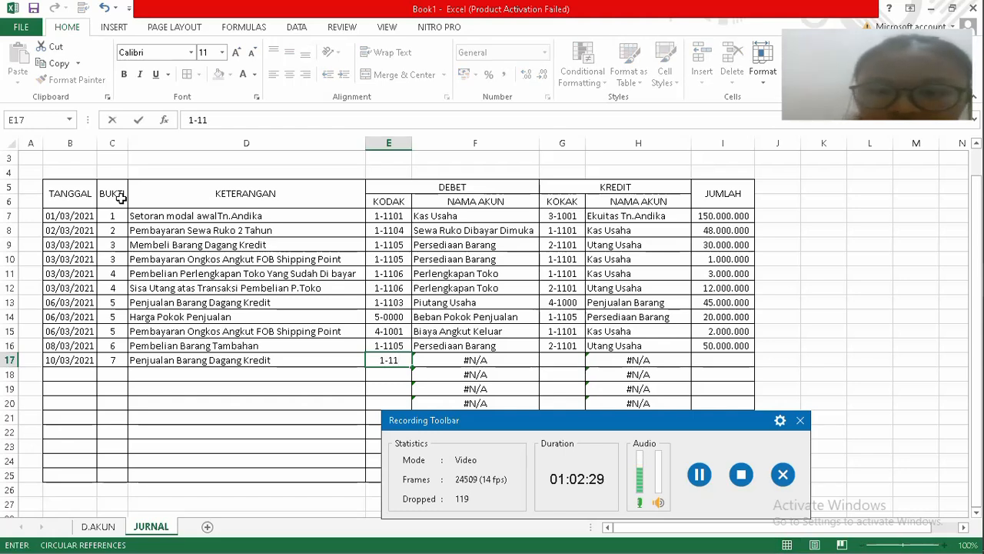
text(03)
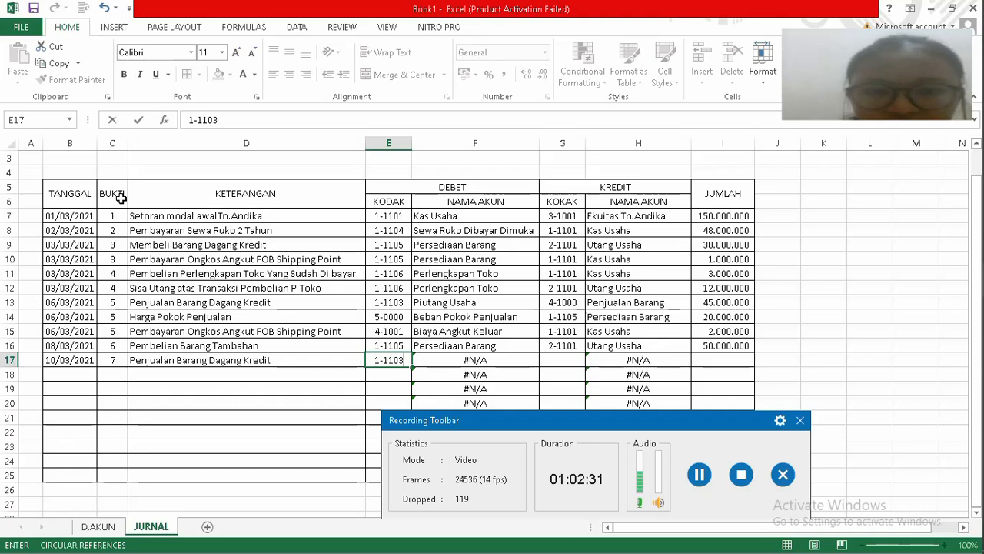
key(Tab)
key(Tab)
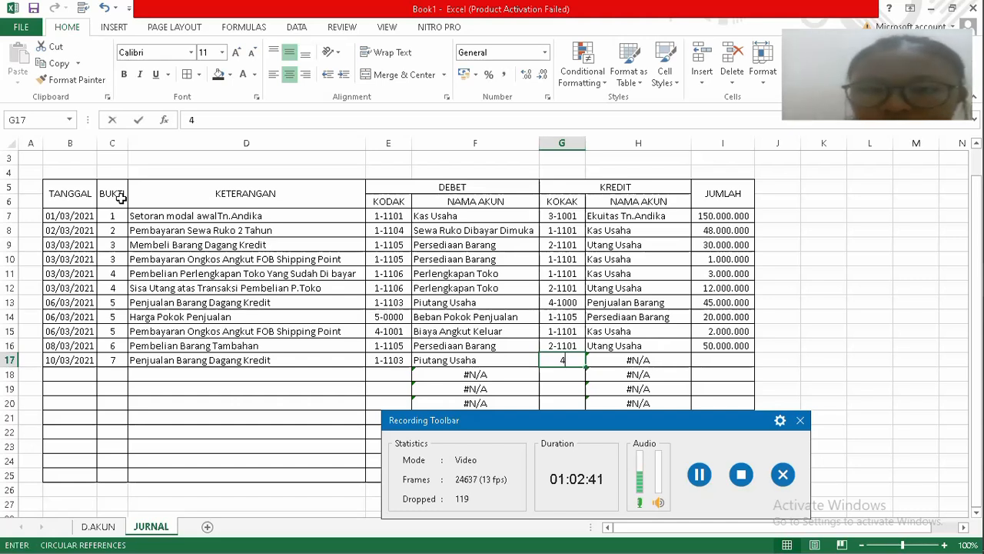
Enter credit account code 4-1000 for the row 17 sales entry and go to its JUMLAH cell.
text(4-1)
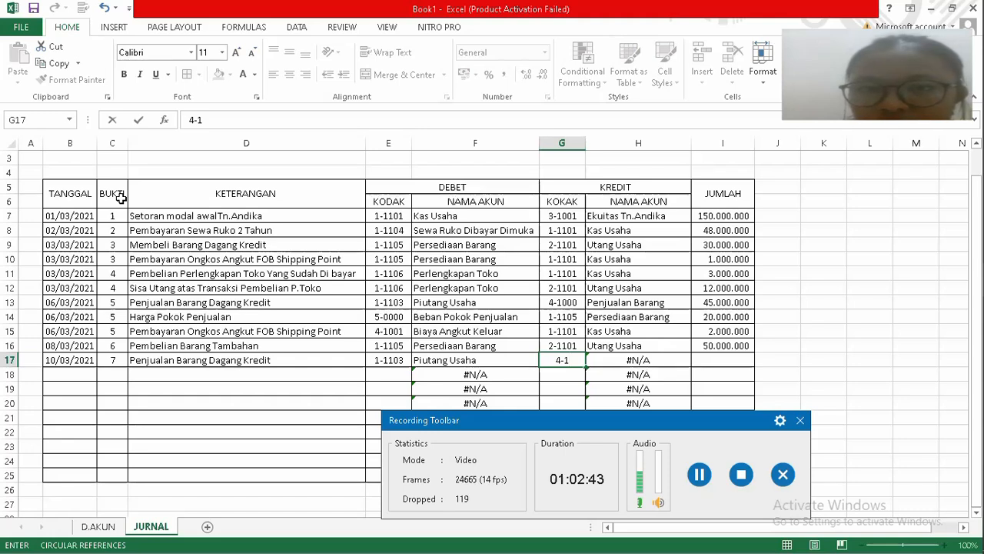
text(0)
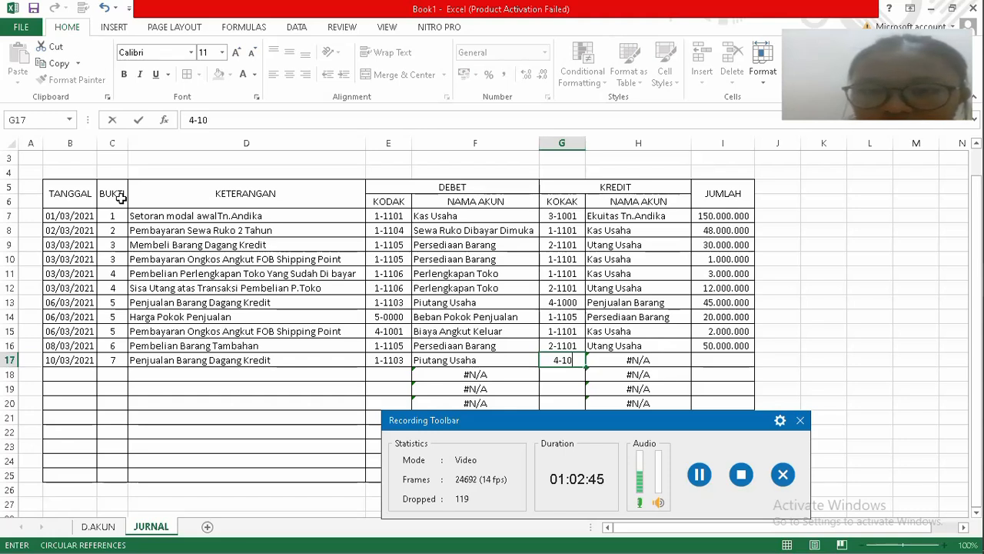
text(00)
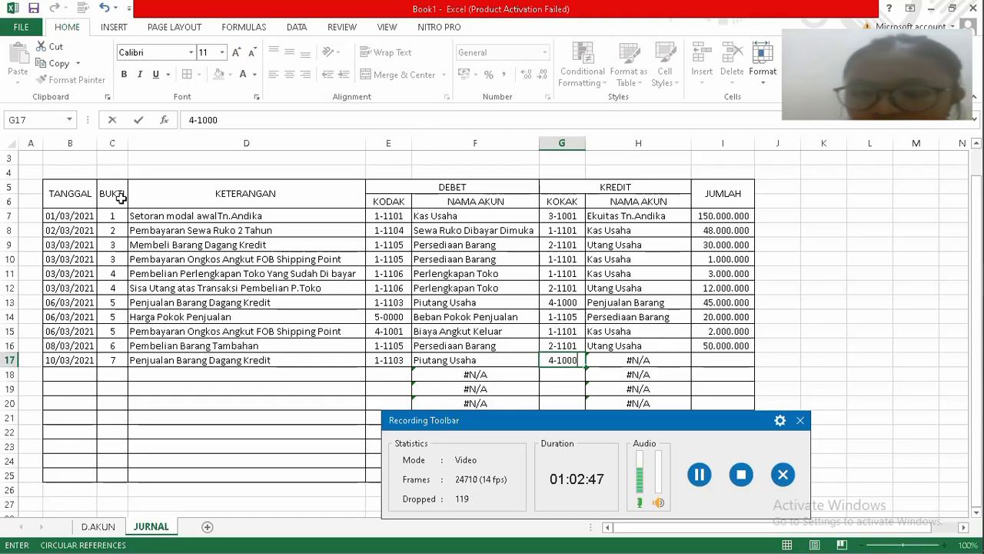
key(Tab)
key(Tab)
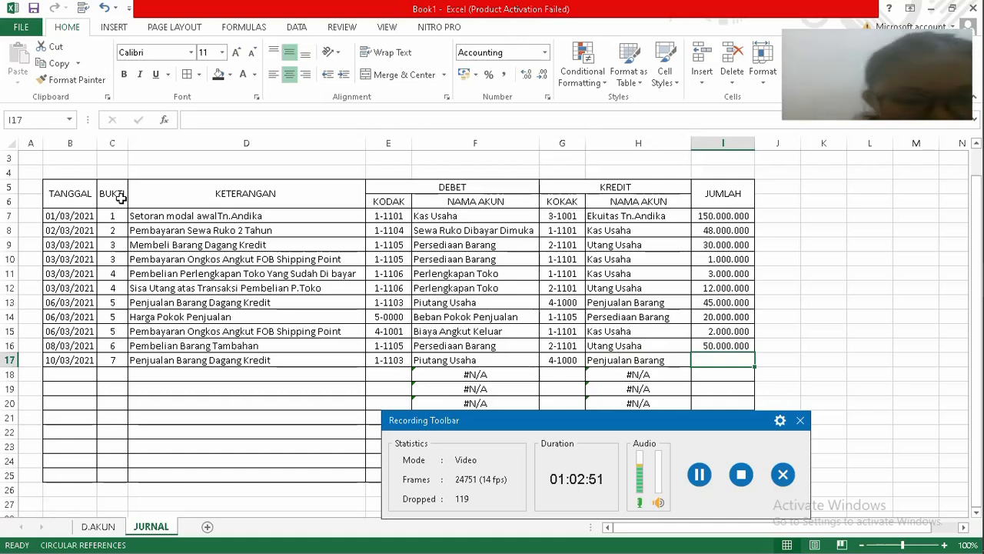
Enter 45000000 as the JUMLAH amount in row 17 and go to the TANGGAL cell of row 18.
text(45)
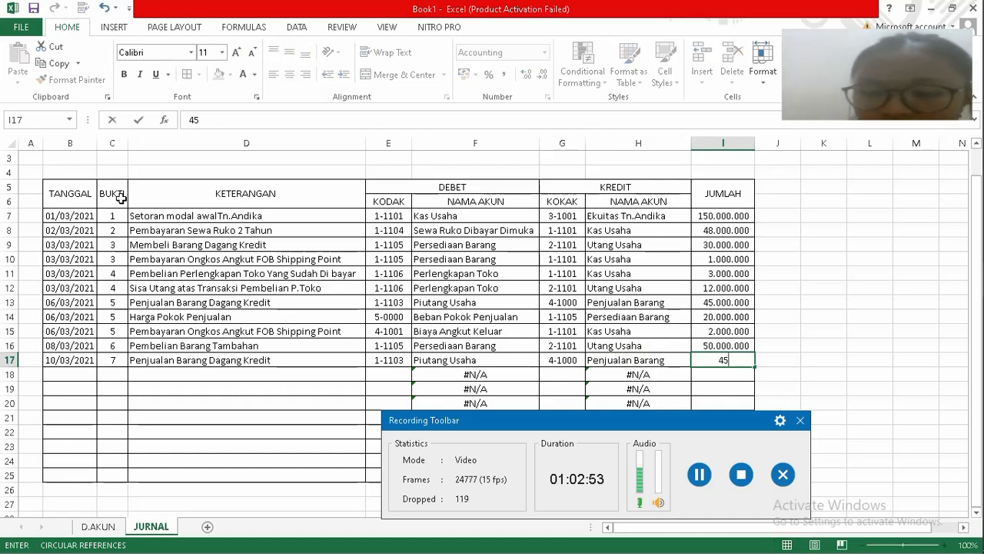
text(000)
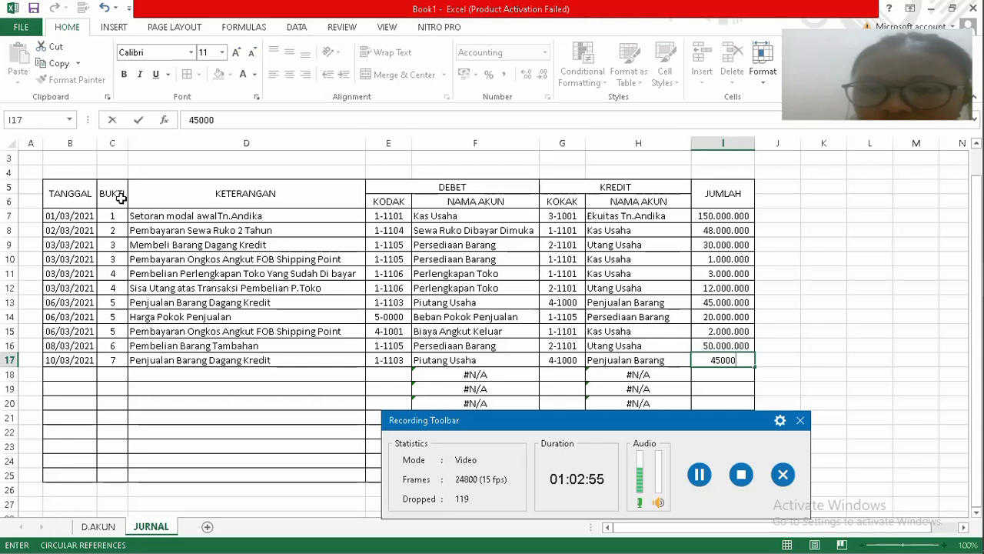
text(000)
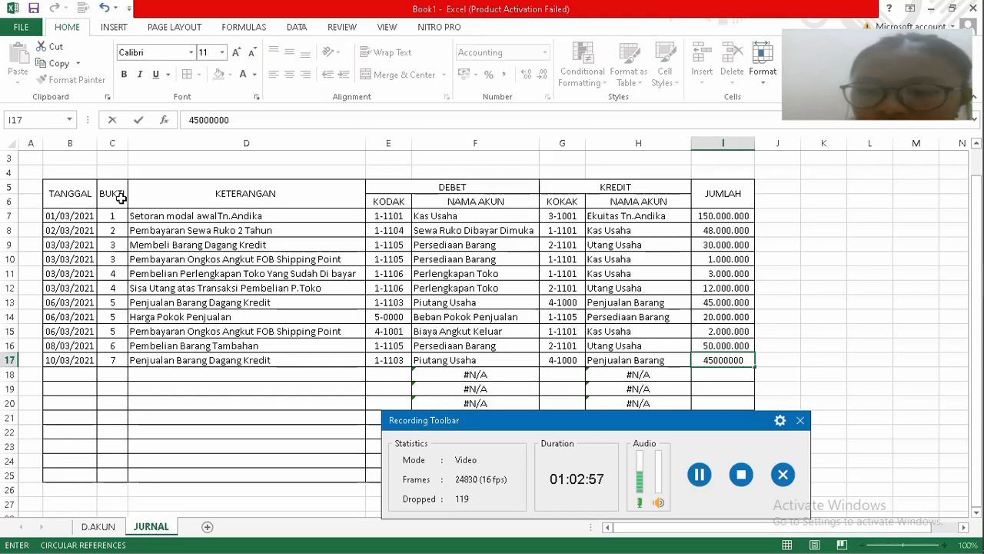
key(Return)
key(Left)
key(Left)
key(Left)
key(Left)
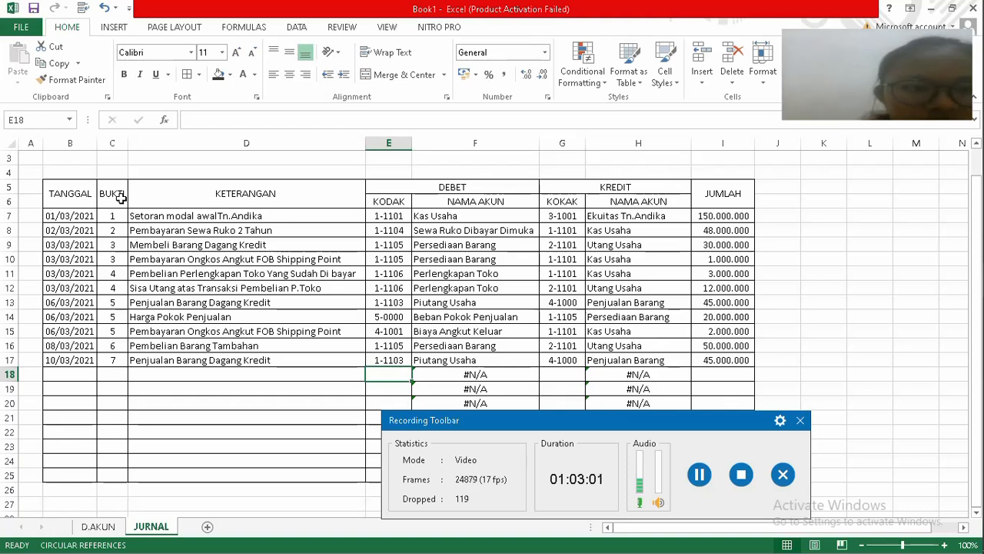
key(Left)
key(Left)
key(Left)
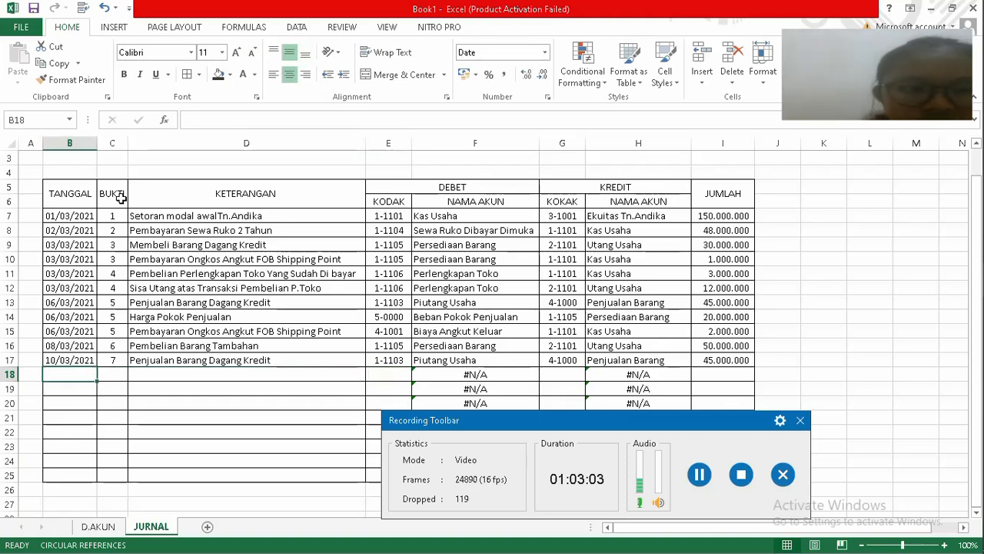
key(Up)
key(ctrl+c)
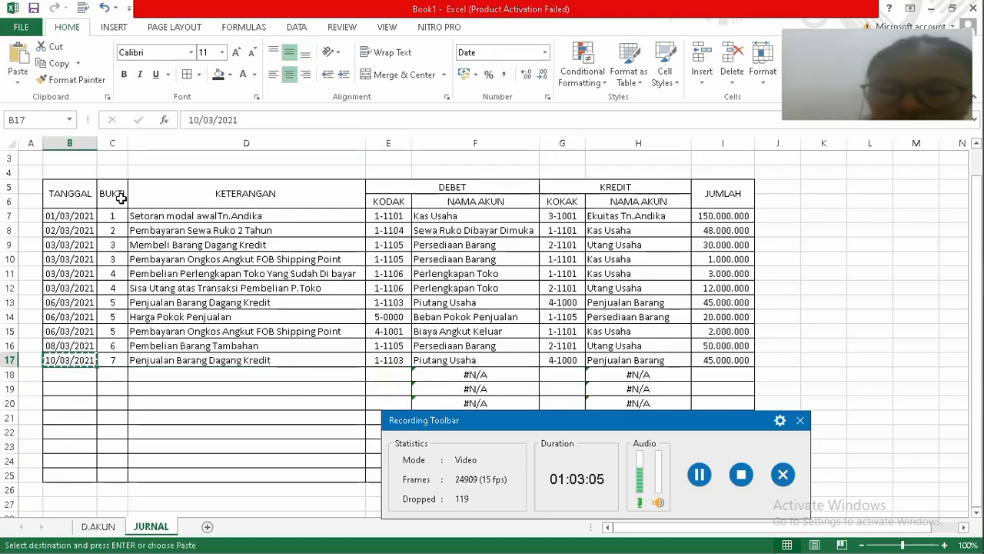
key(Down)
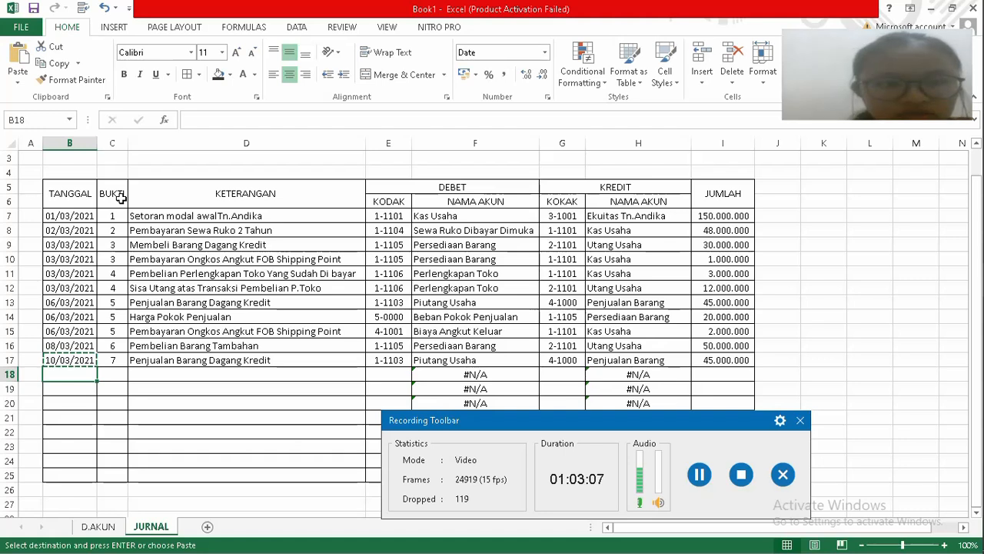
key(Escape)
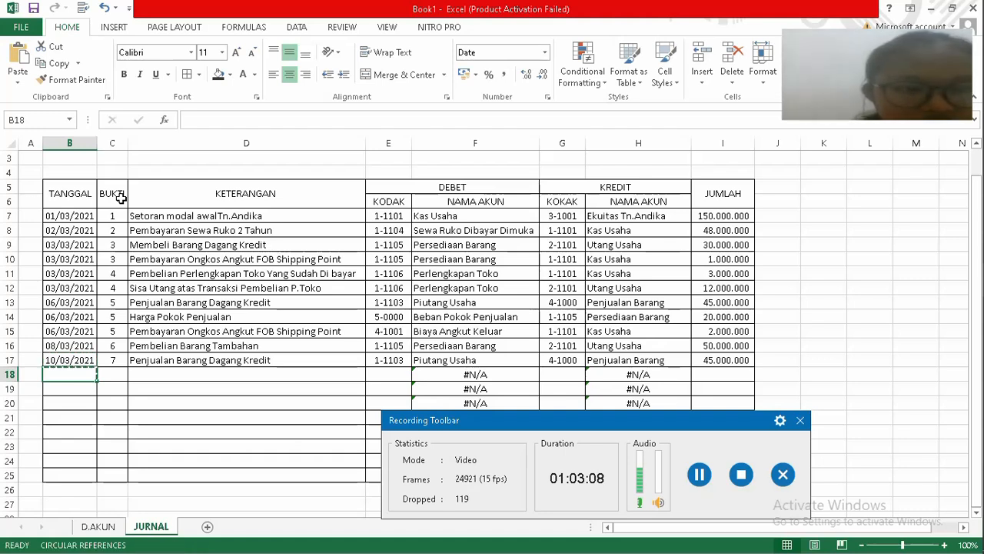
key(ctrl+c)
key(Down)
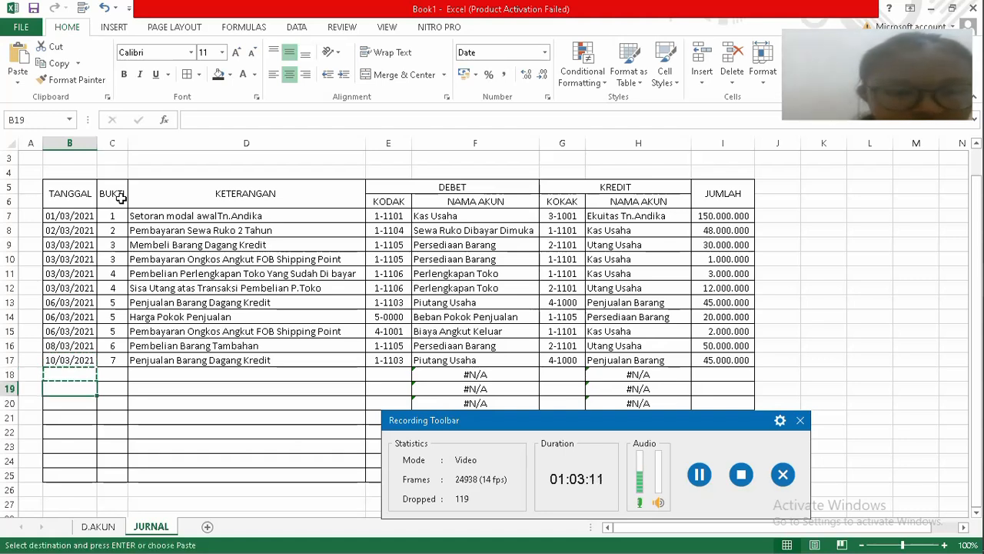
key(ctrl+v)
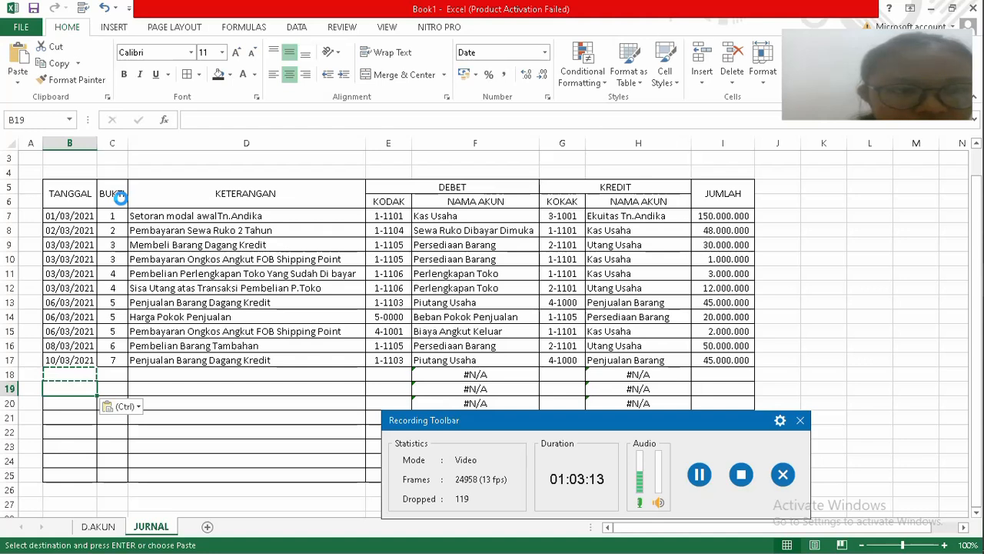
Copy the 10/03/2021 date from row 17 into the TANGGAL cells of rows 18 and 19, dismissing the circular reference warning.
key(Up)
key(Up)
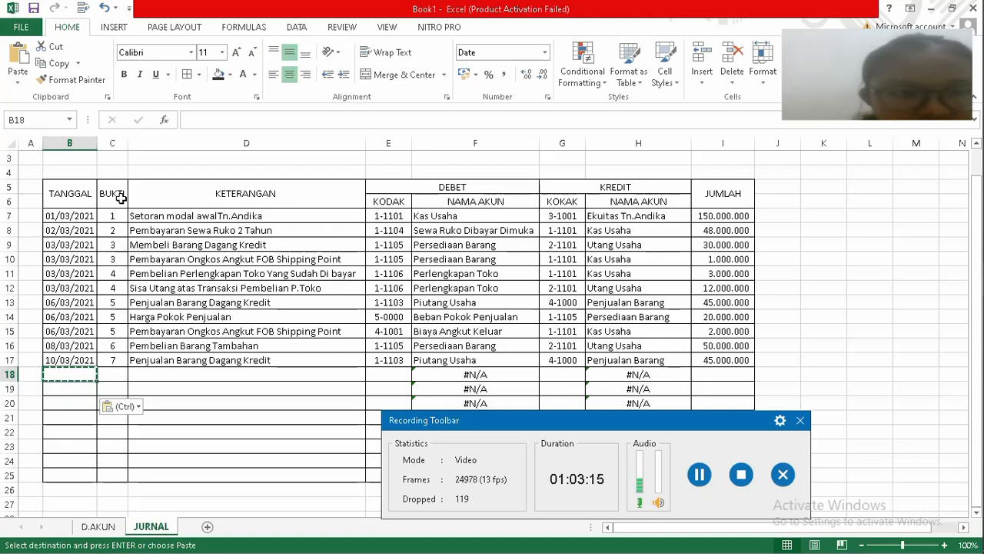
key(ctrl+c)
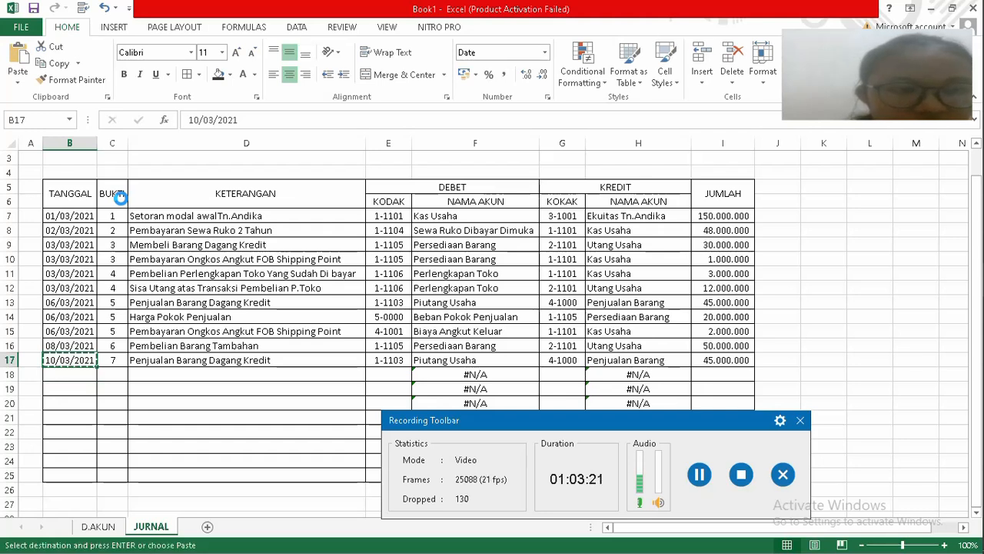
key(Down)
key(ctrl+v)
key(Down)
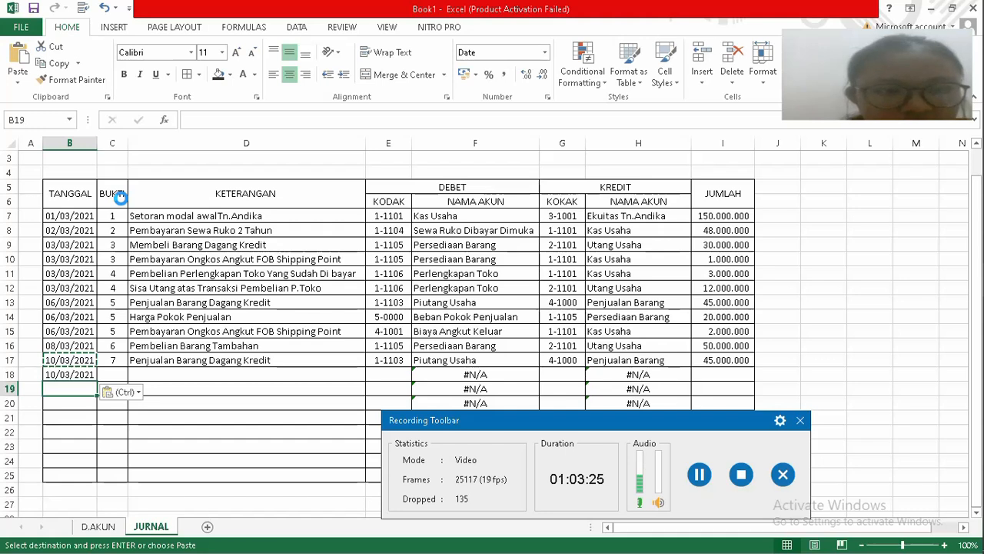
key(ctrl+v)
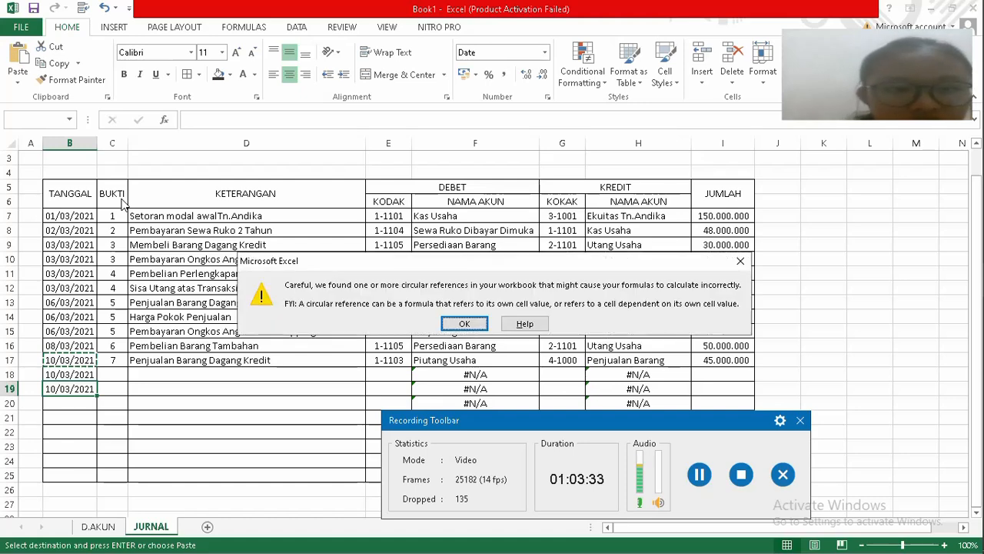
key(Tab)
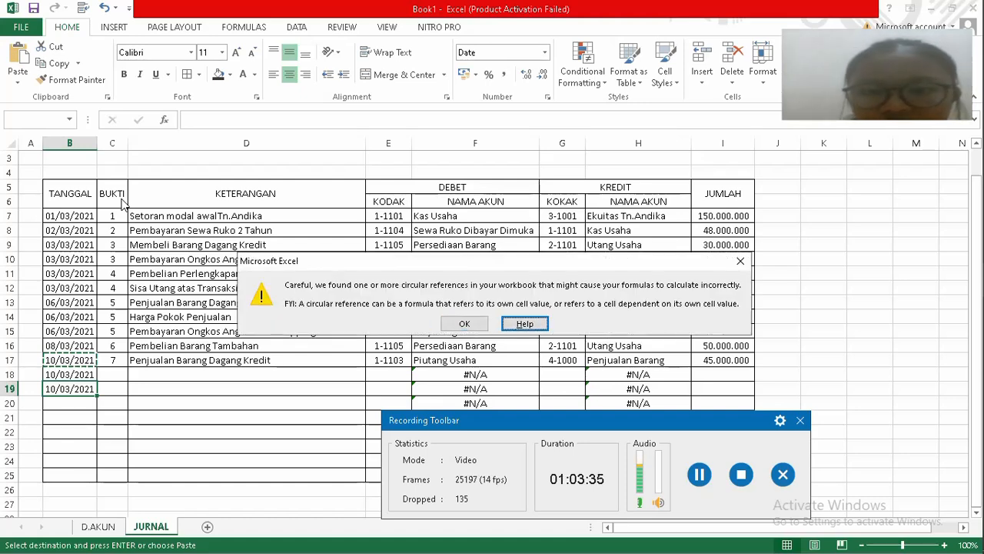
key(Tab)
key(Return)
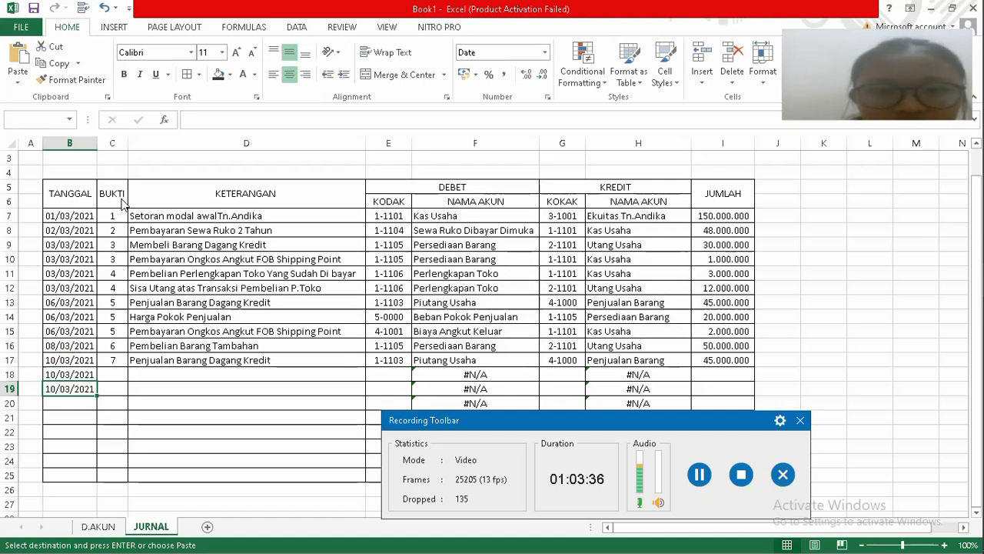
Enter BUKTI number 7 for both new 10/03/2021 entries in rows 18 and 19.
key(Right)
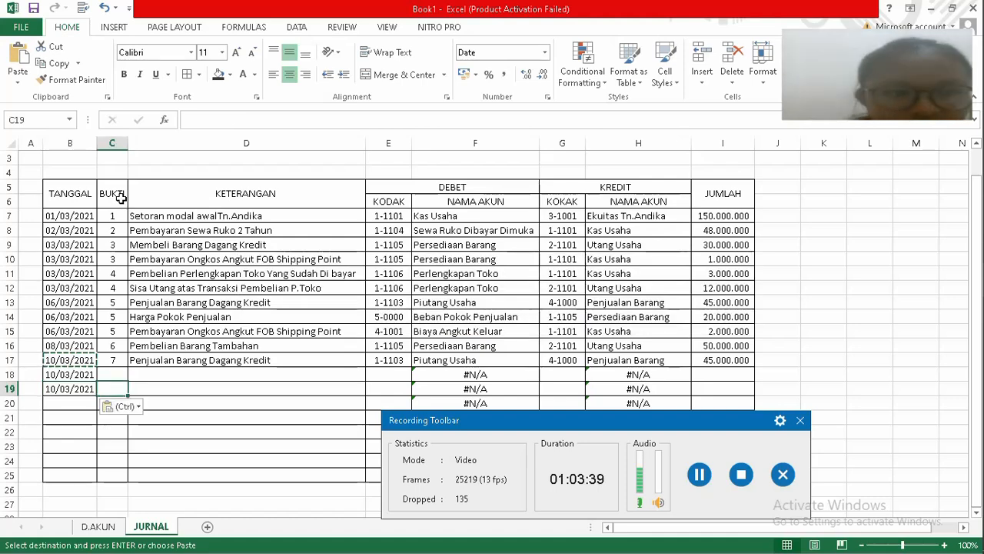
key(Up)
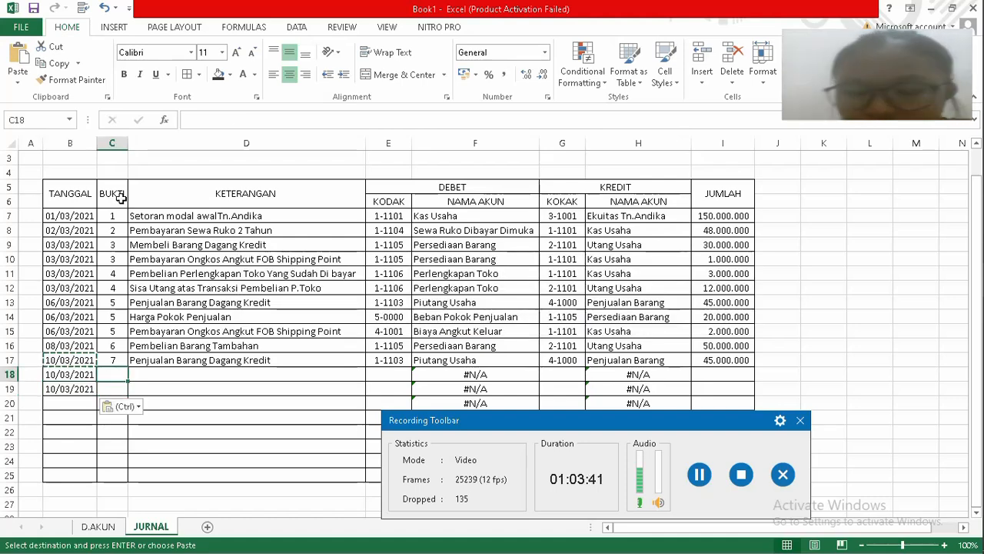
text(7)
key(Return)
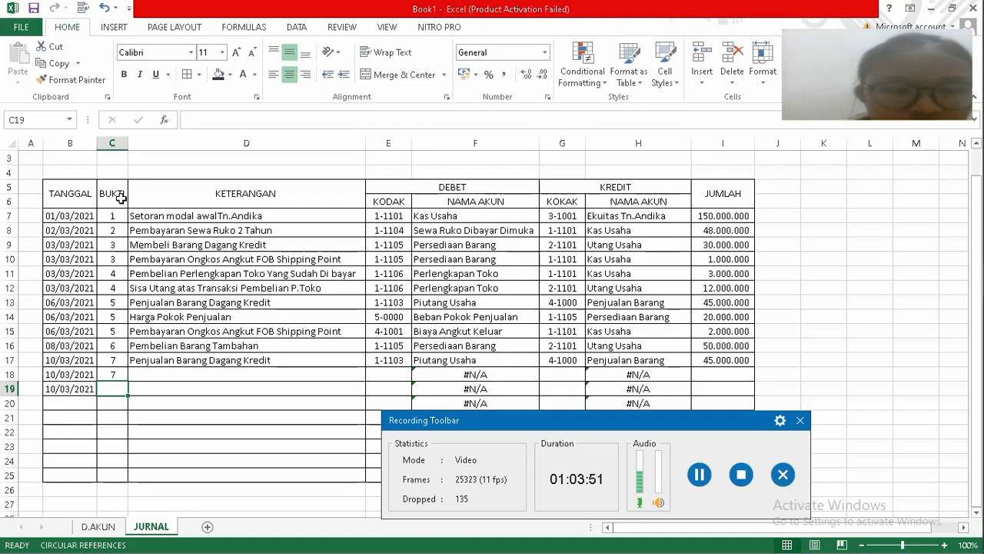
text(7)
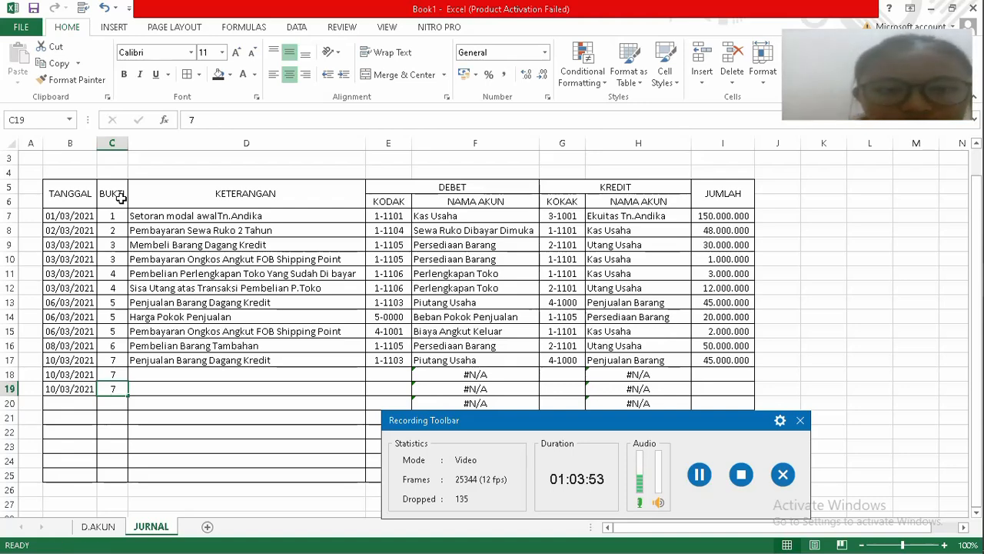
key(Tab)
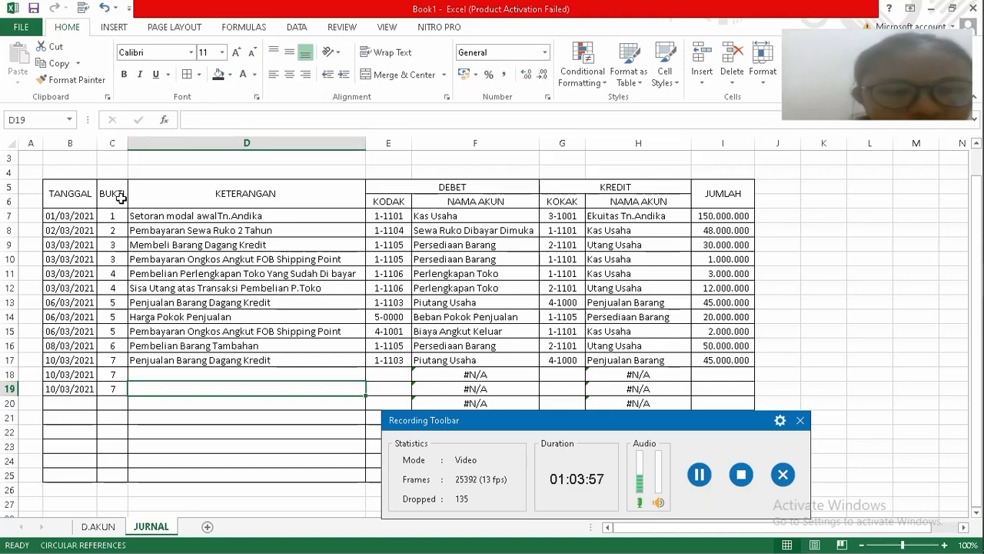
Enter "Harga Pokok Penjualan" as the KETERANGAN description in row 18.
key(Up)
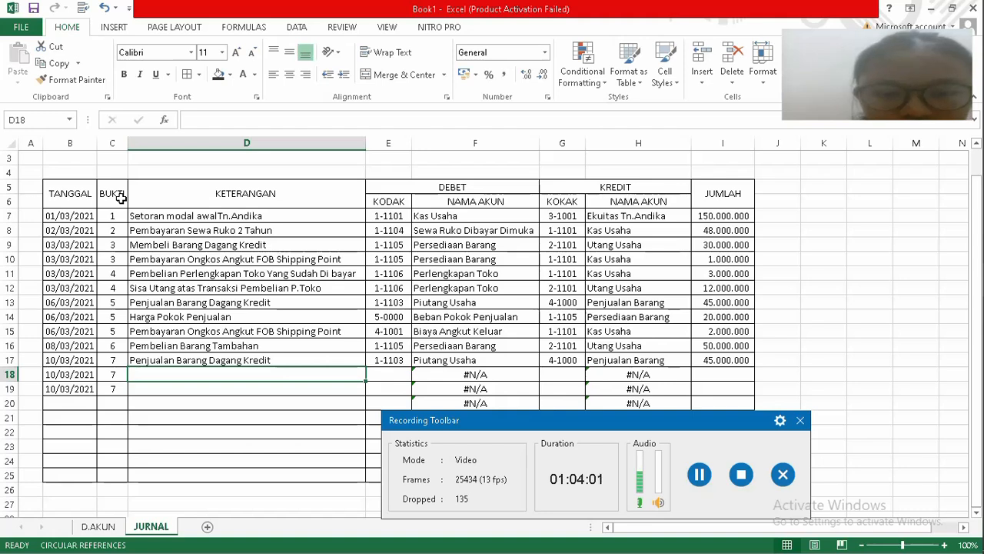
text(Harga Pokok Penjualan)
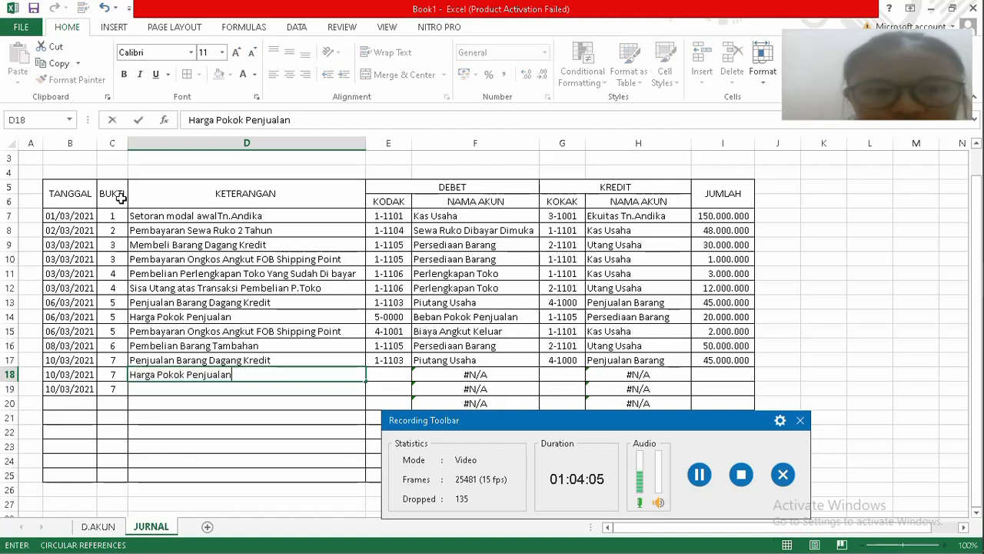
key(Return)
Enter debit account code 5-0000 for the Harga Pokok Penjualan entry in row 18.
key(Right)
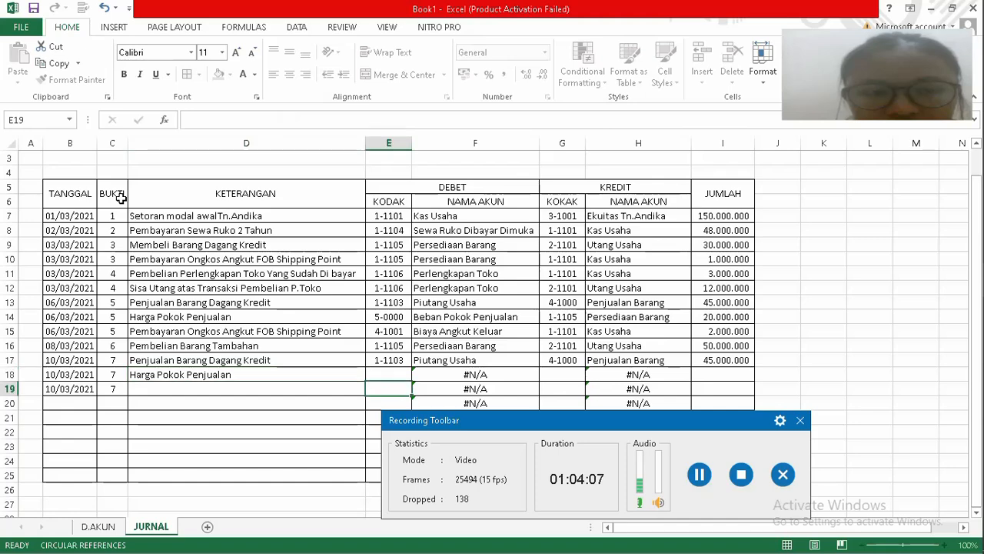
key(Up)
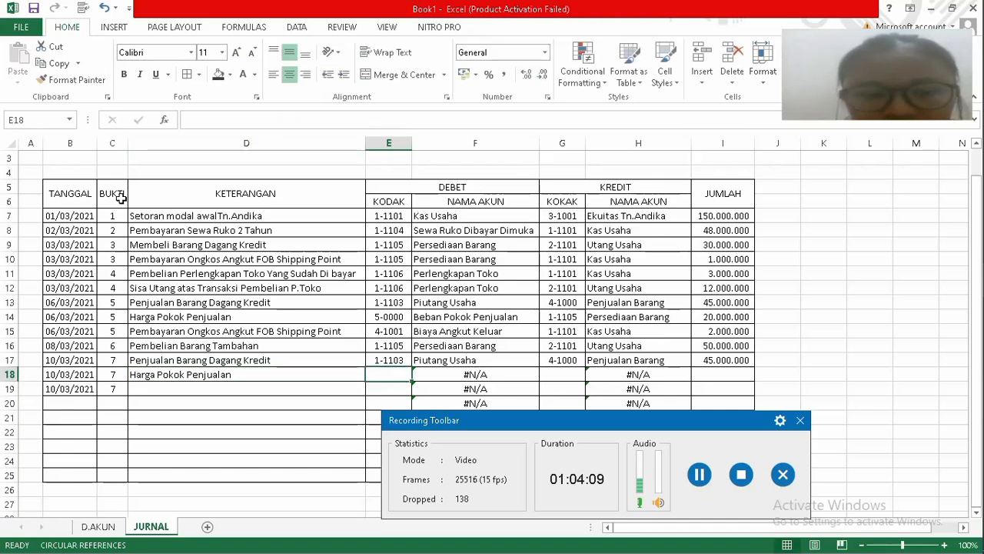
text(50)
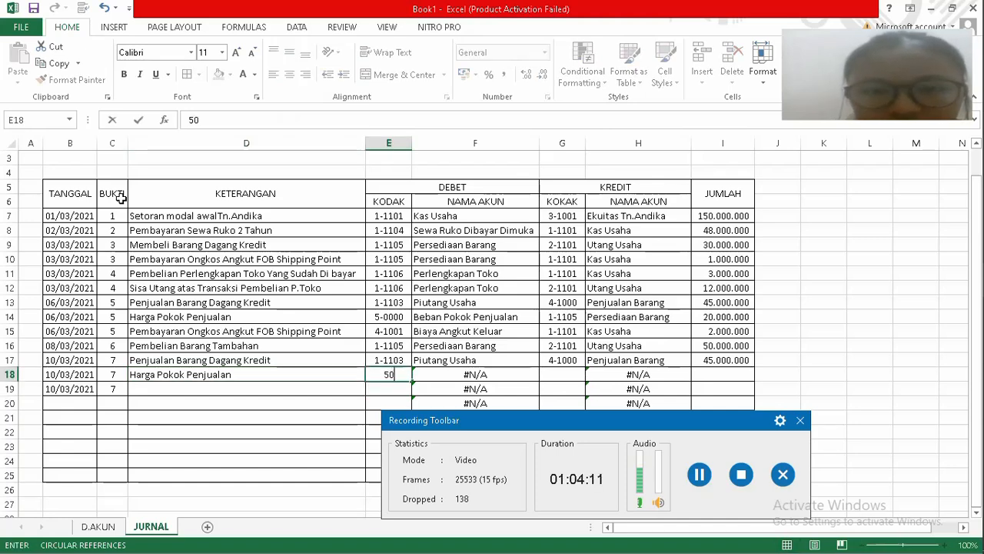
text(00)
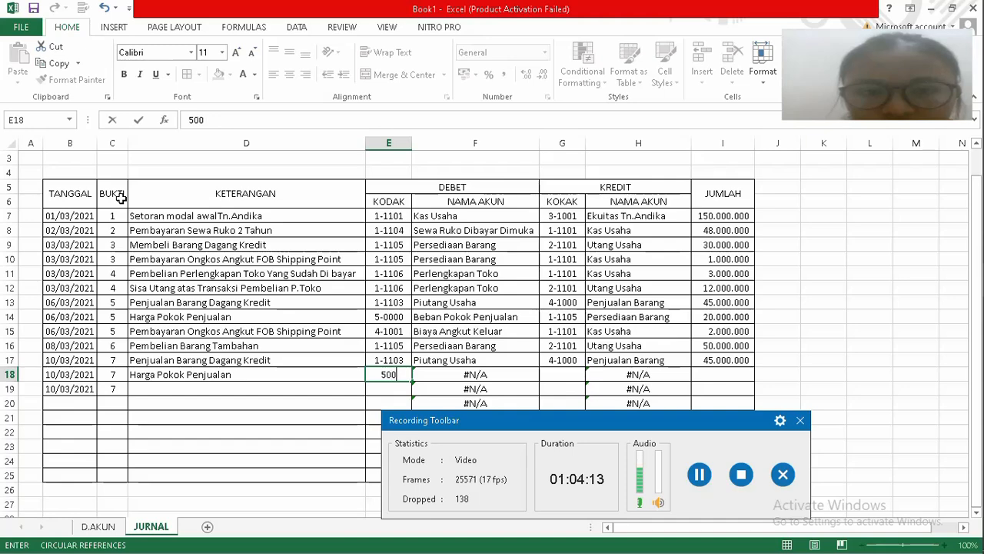
key(BackSpace)
key(BackSpace)
key(BackSpace)
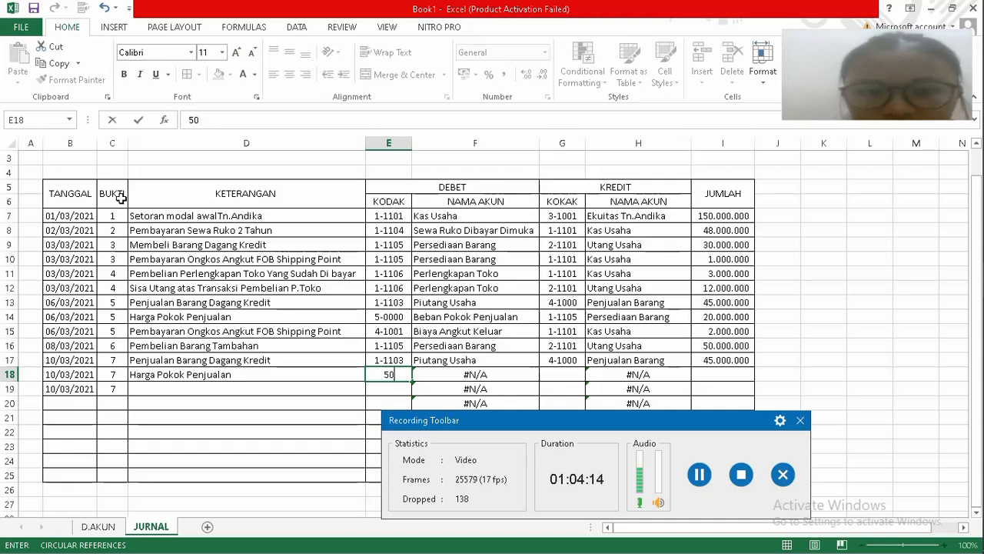
text(-)
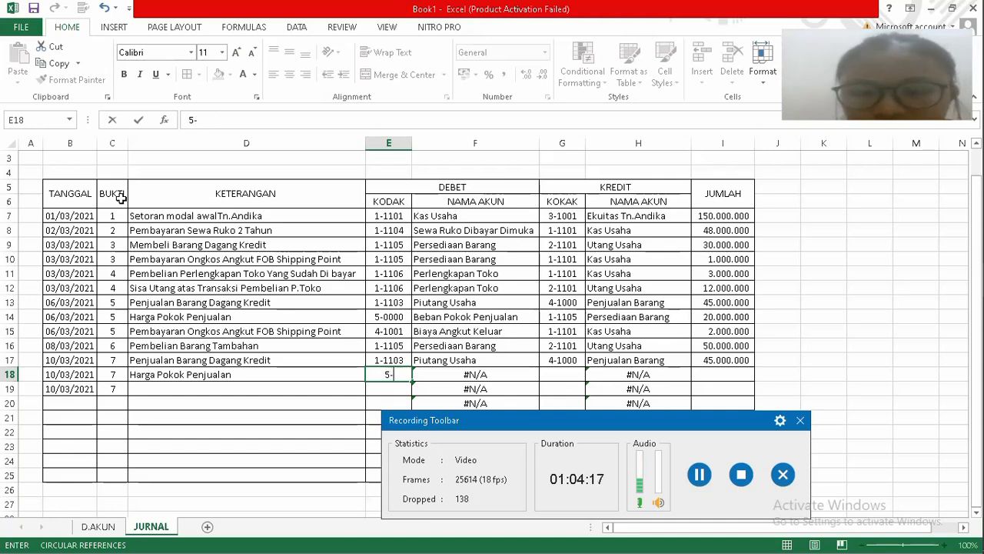
text(000)
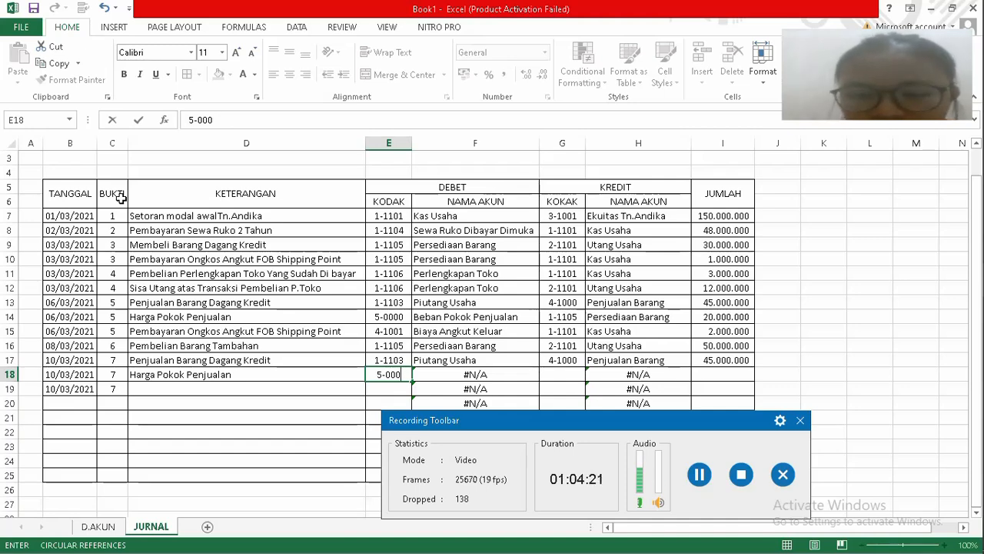
text(0)
key(Tab)
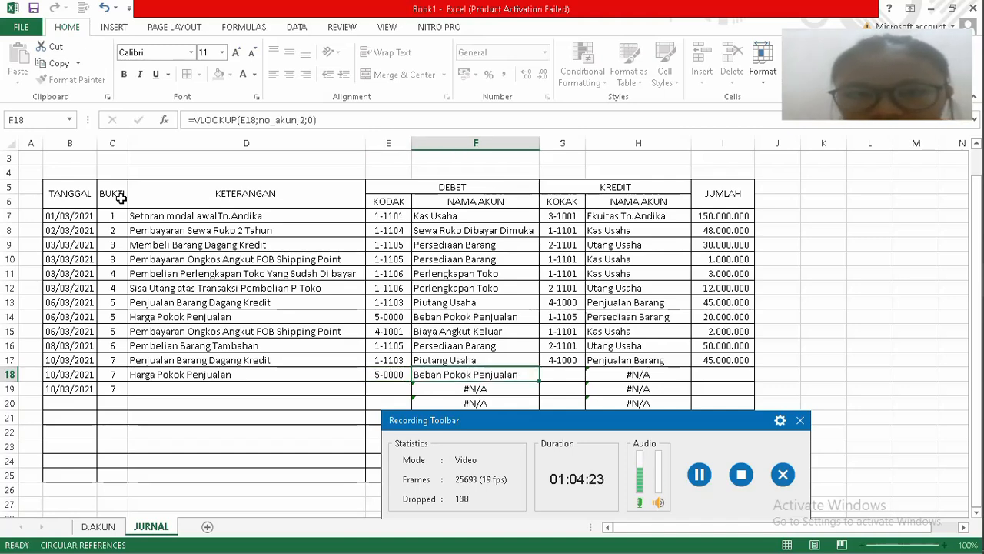
Enter credit account code 1-1105 for the Harga Pokok Penjualan entry in row 18.
key(Tab)
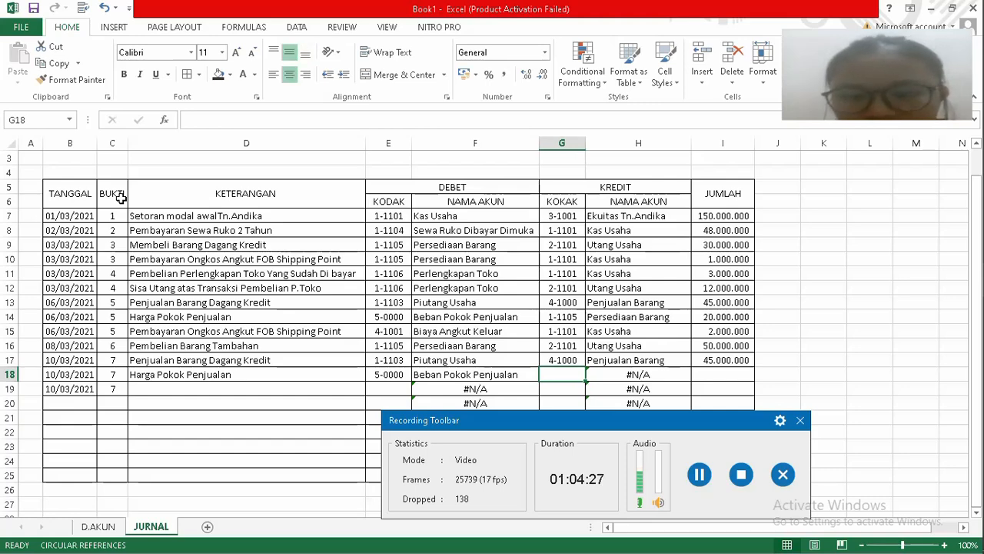
text(5)
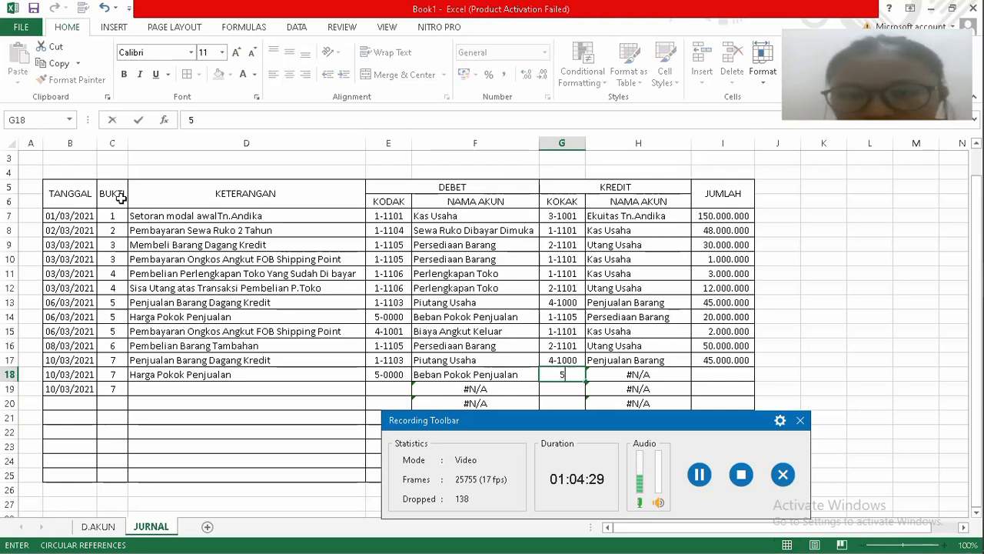
key(BackSpace)
text(1)
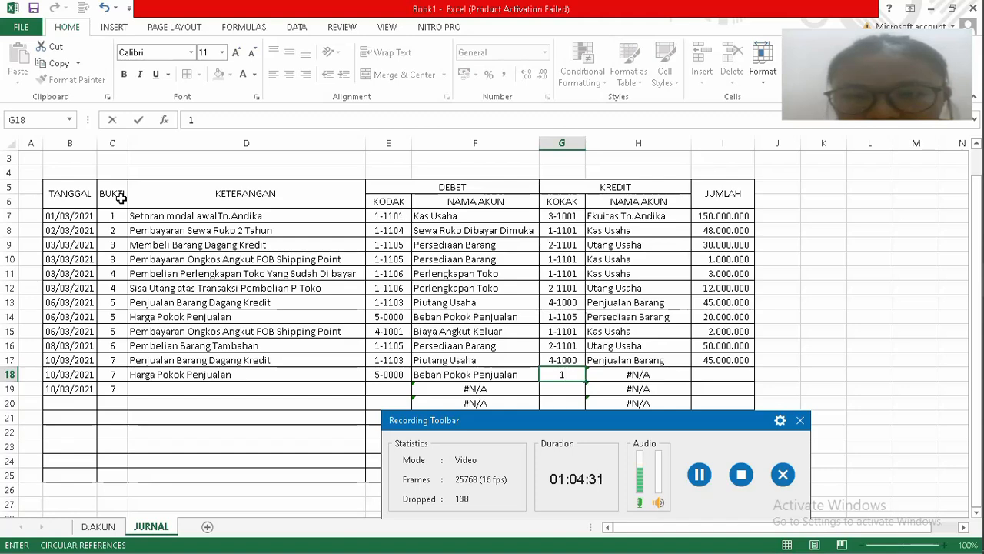
text(-110)
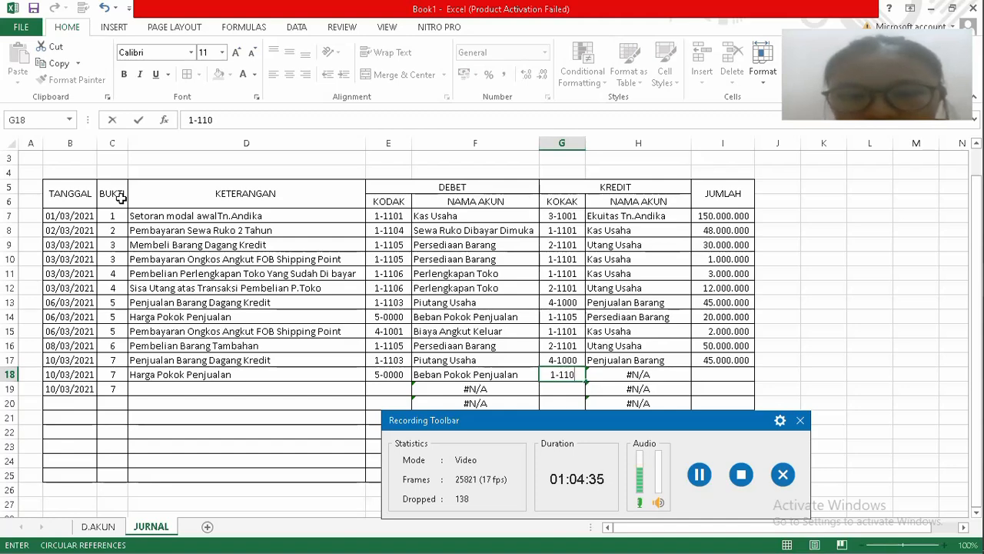
text(5)
key(Tab)
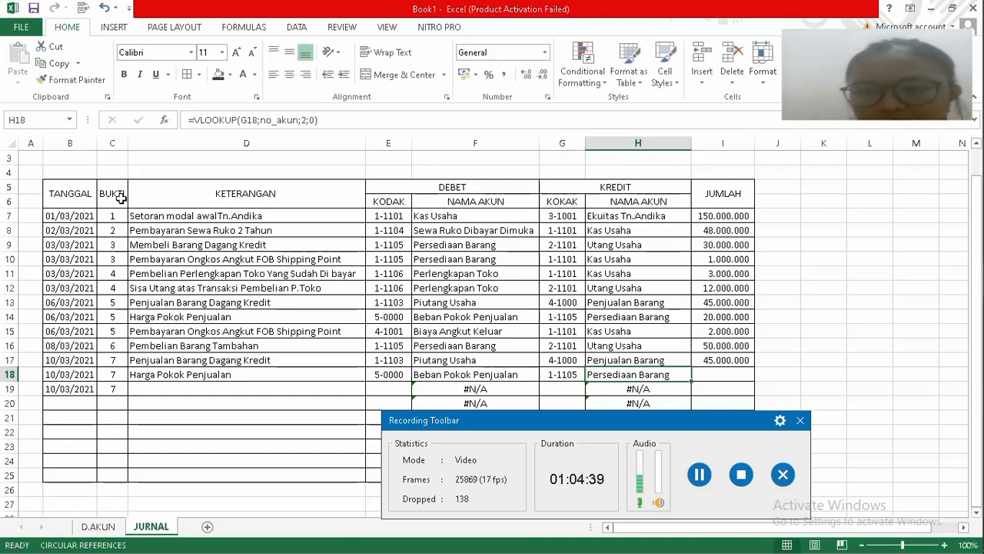
Enter 25000000 as the JUMLAH amount for the Harga Pokok Penjualan entry in row 18.
key(Tab)
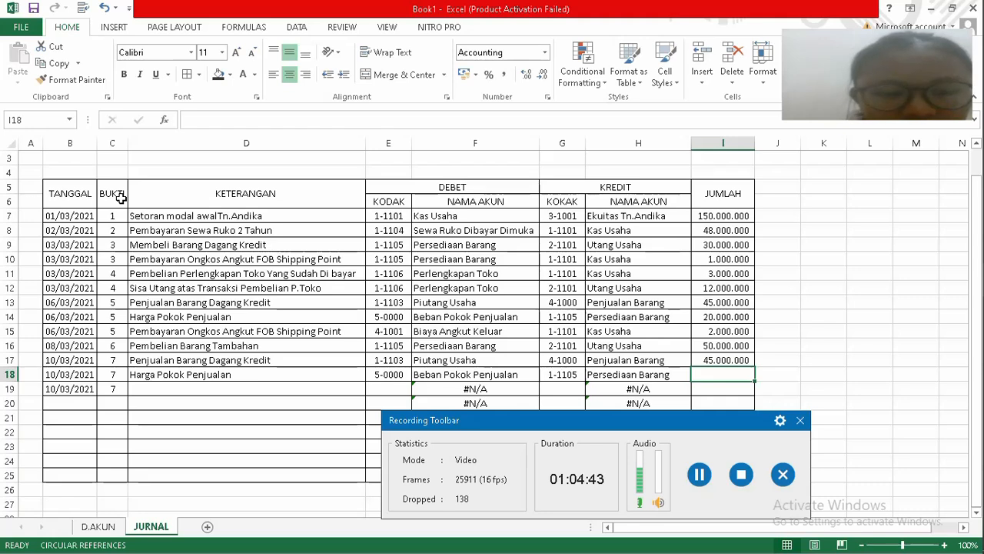
text(25)
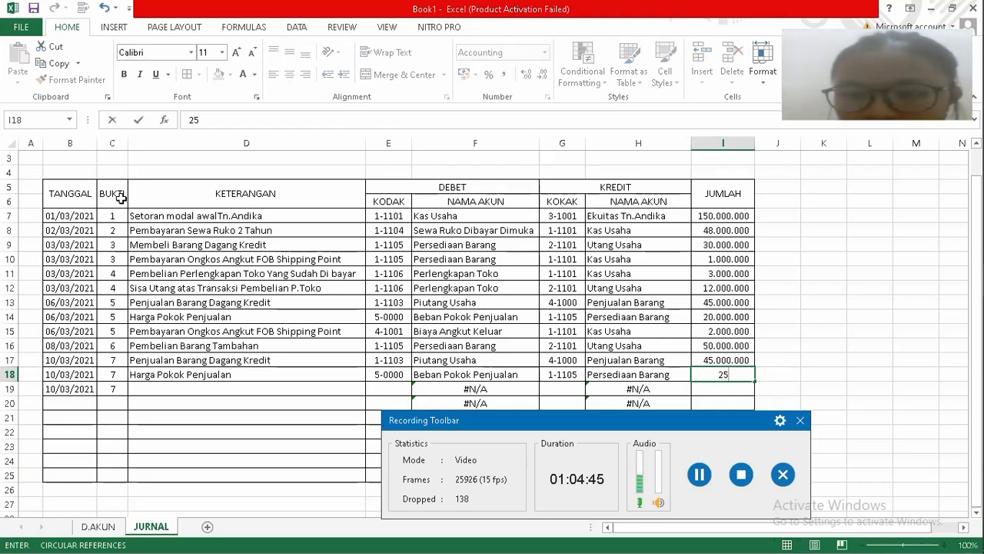
text(000)
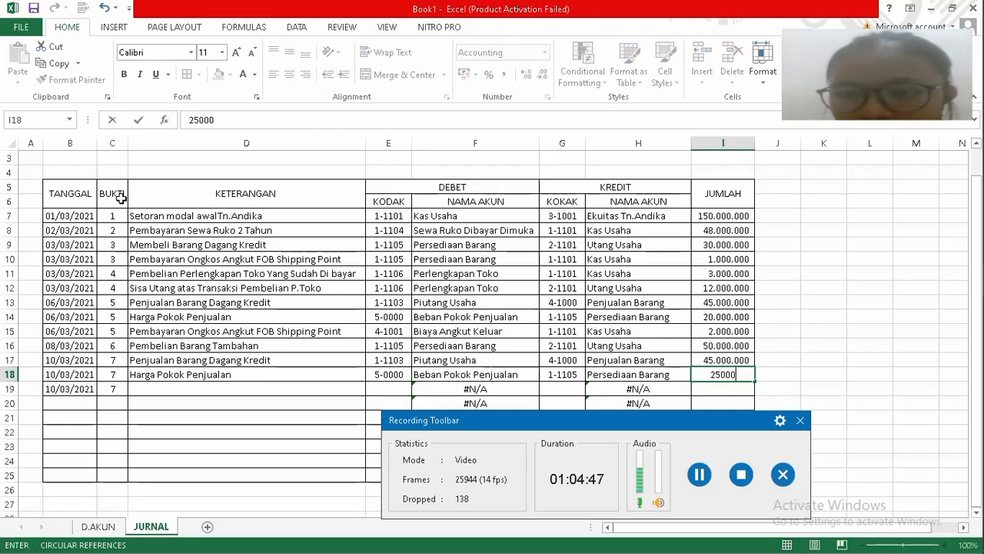
text(000)
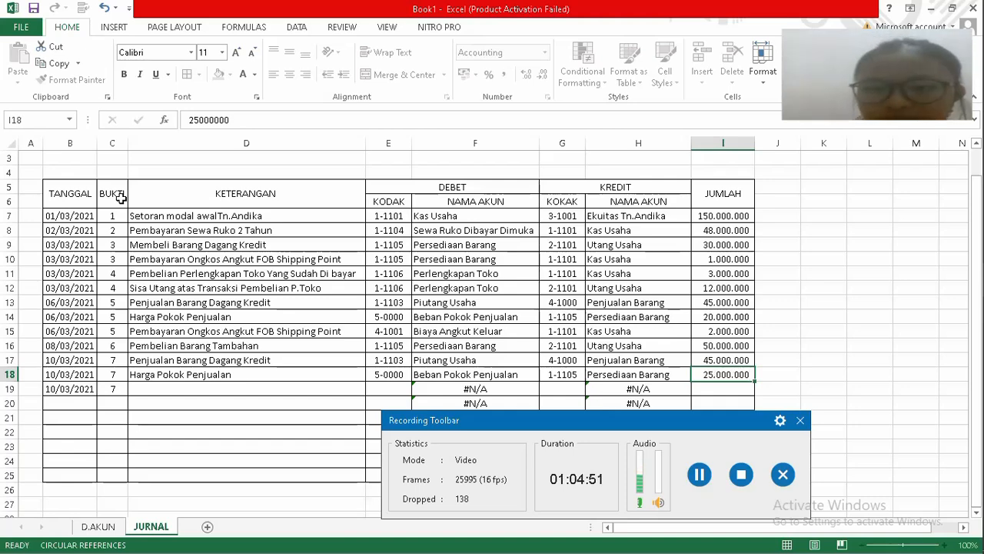
key(Return)
Enter "Pembayaran Ongkos Angkut Keluar" as the KETERANGAN description in row 19.
key(Left)
key(Left)
key(Left)
key(Left)
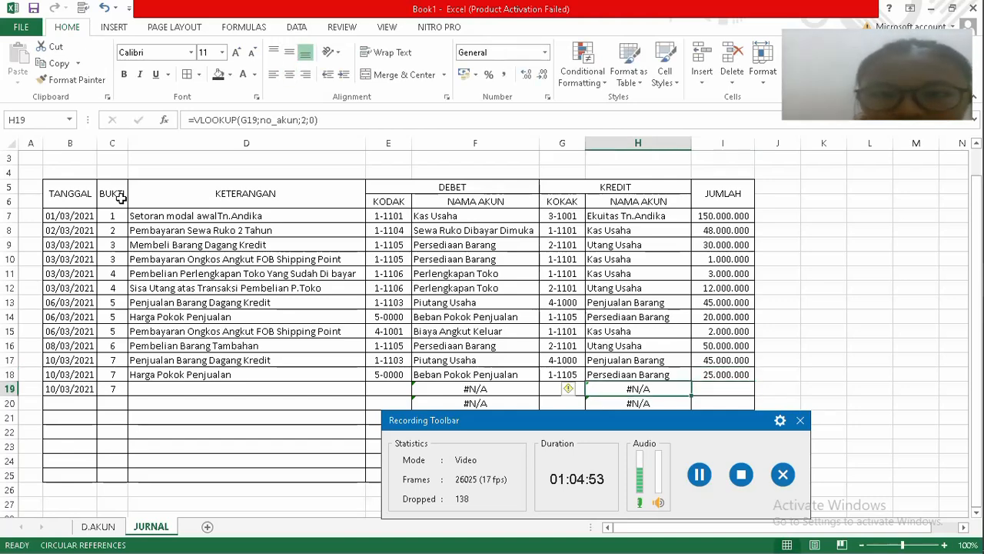
key(Left)
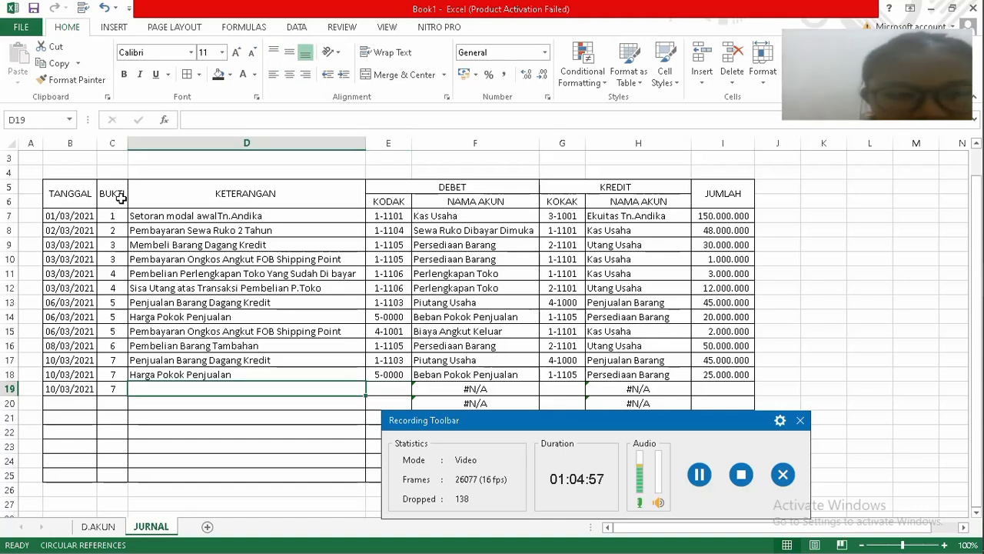
text(Pe)
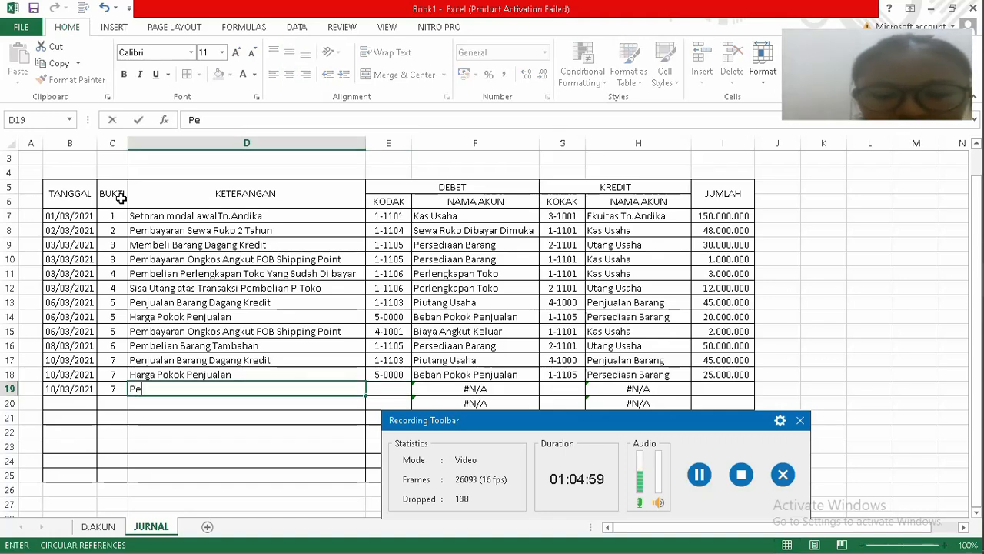
text(mbayra)
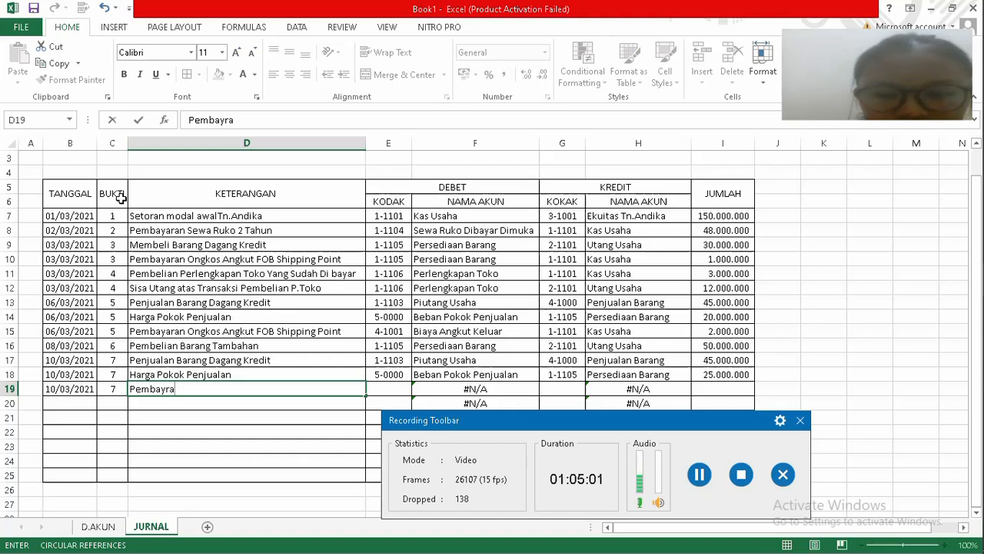
key(BackSpace)
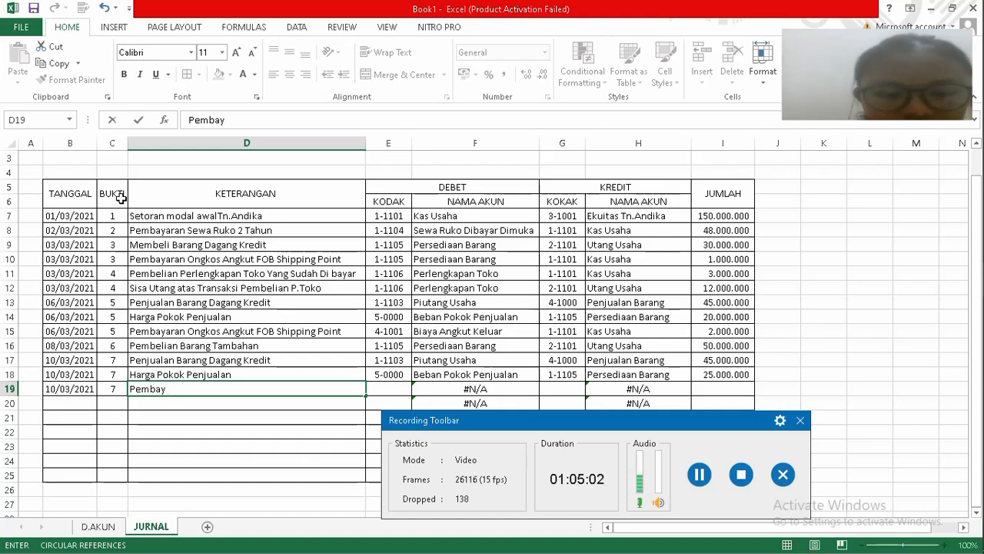
text(aran)
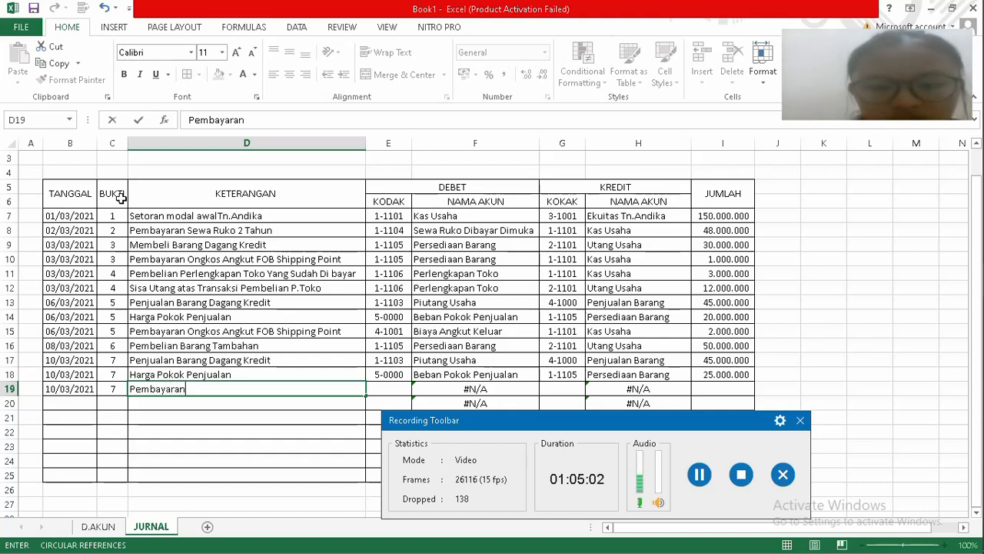
text( O)
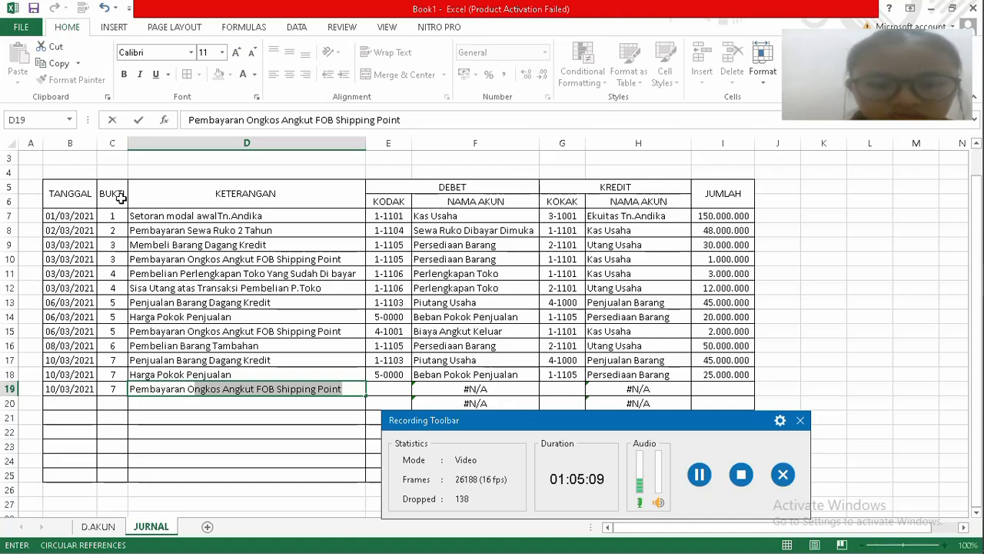
text(N)
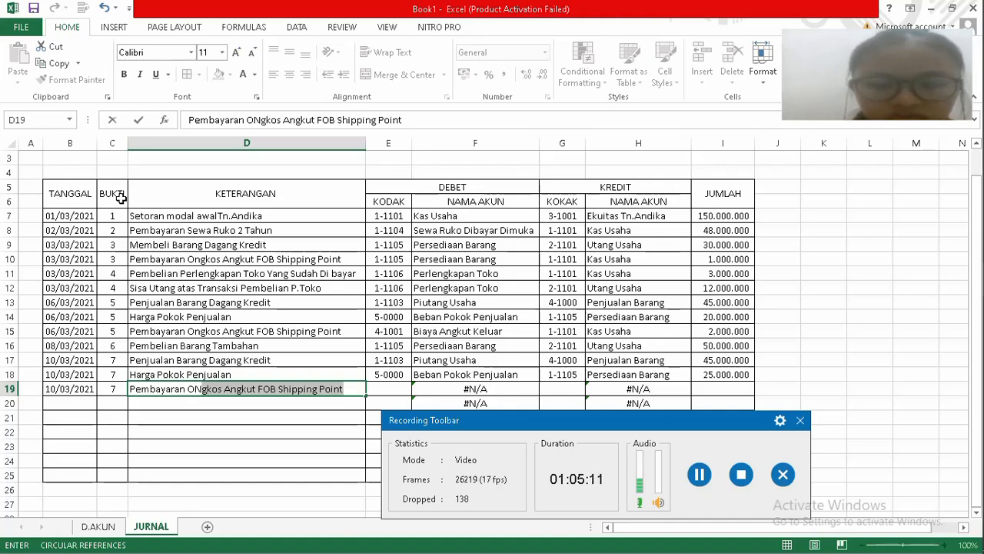
key(BackSpace)
text(ng)
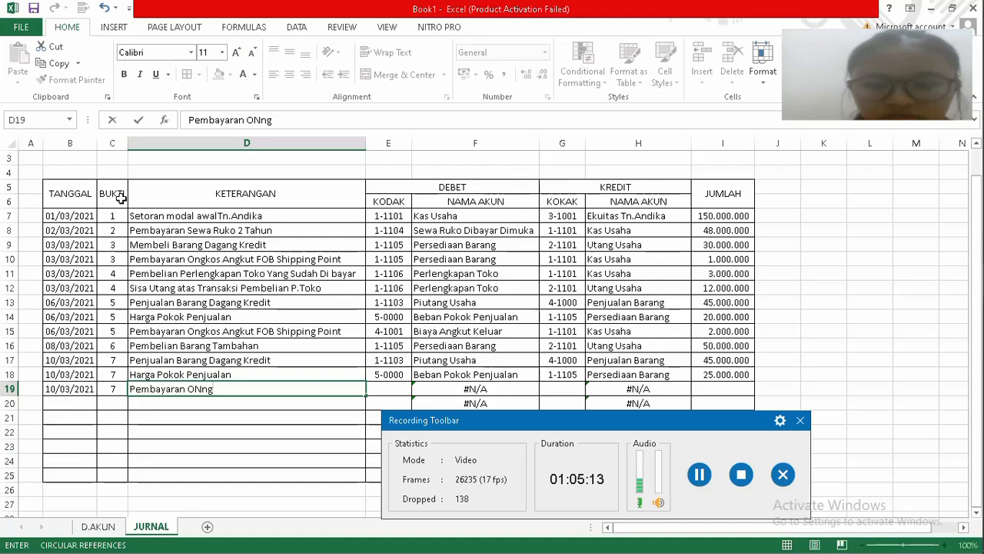
key(BackSpace)
key(BackSpace)
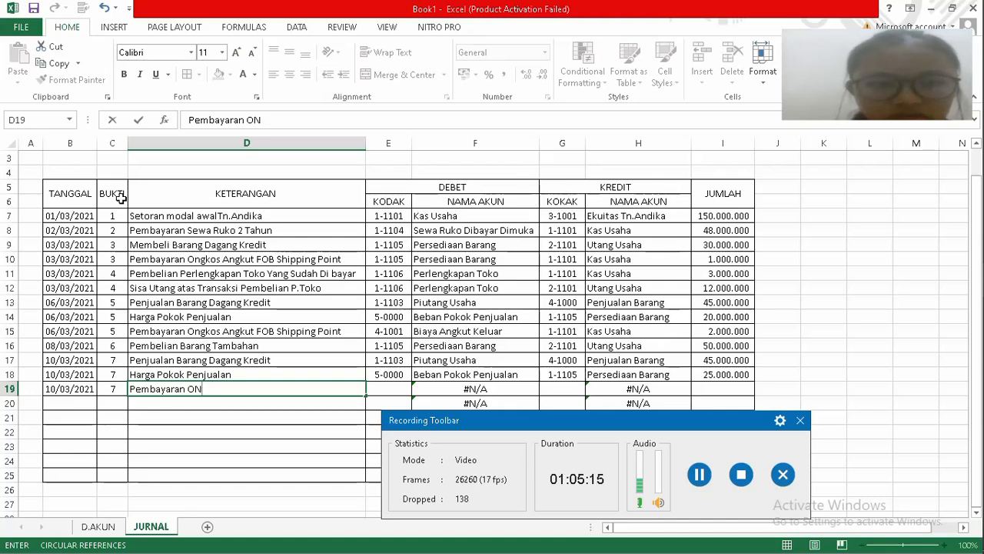
key(BackSpace)
text(n)
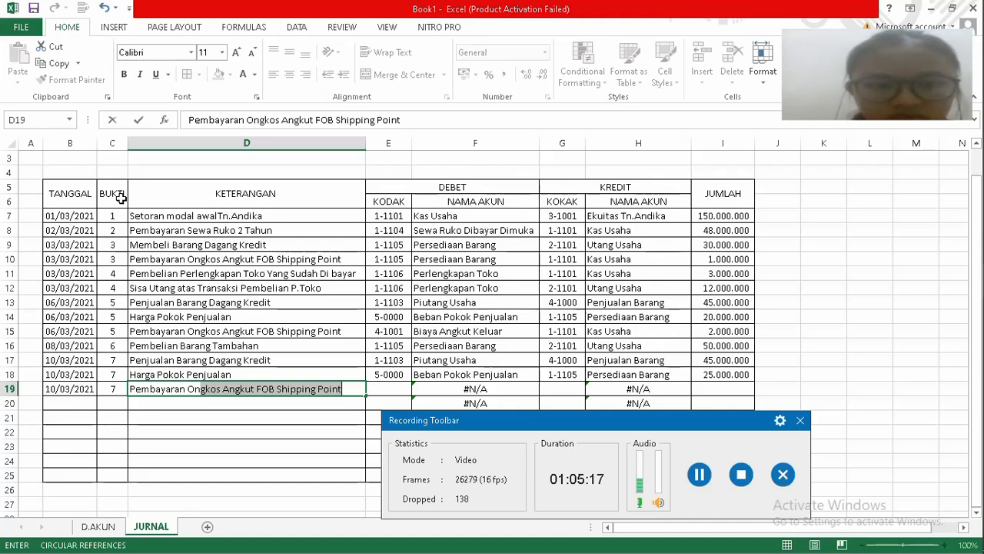
text(gko)
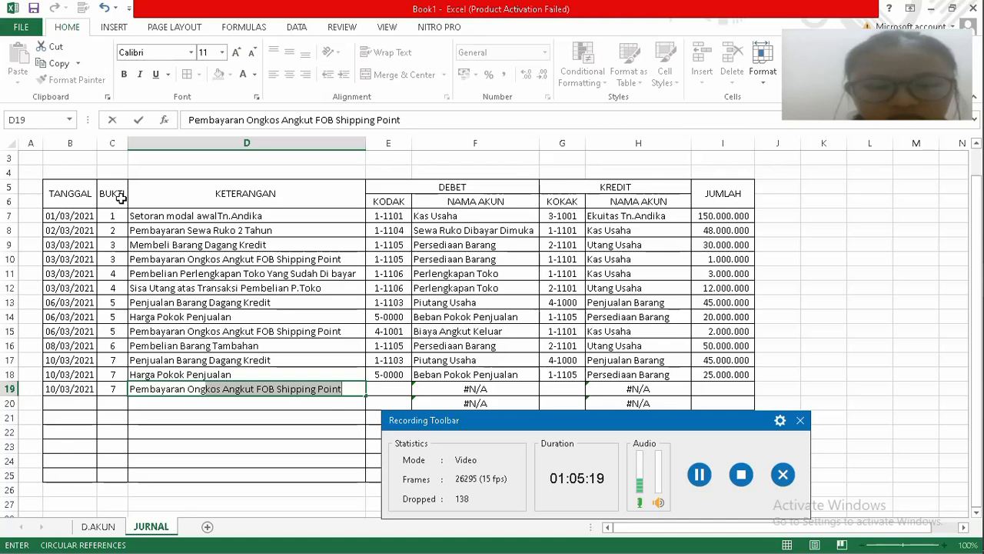
text(s )
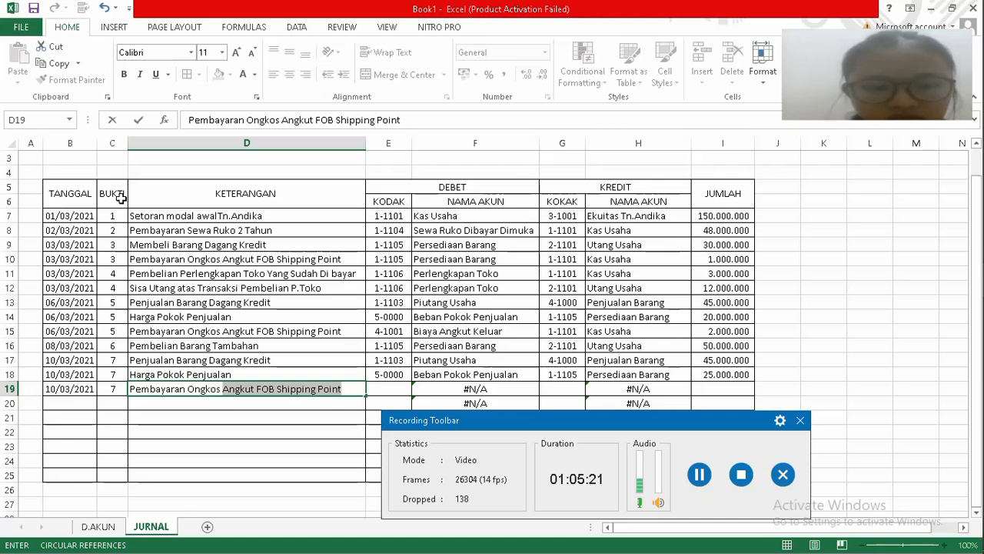
text(a)
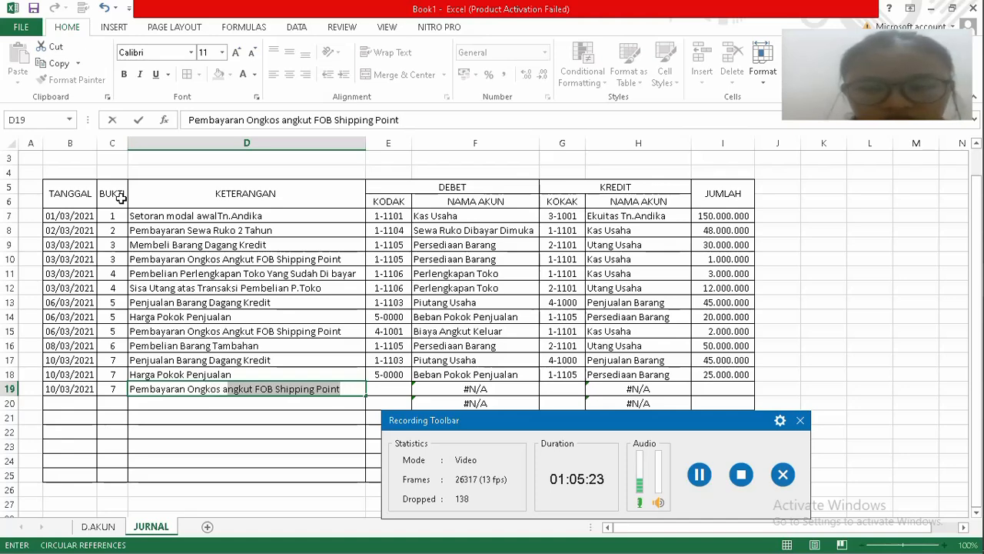
key(BackSpace)
text(k)
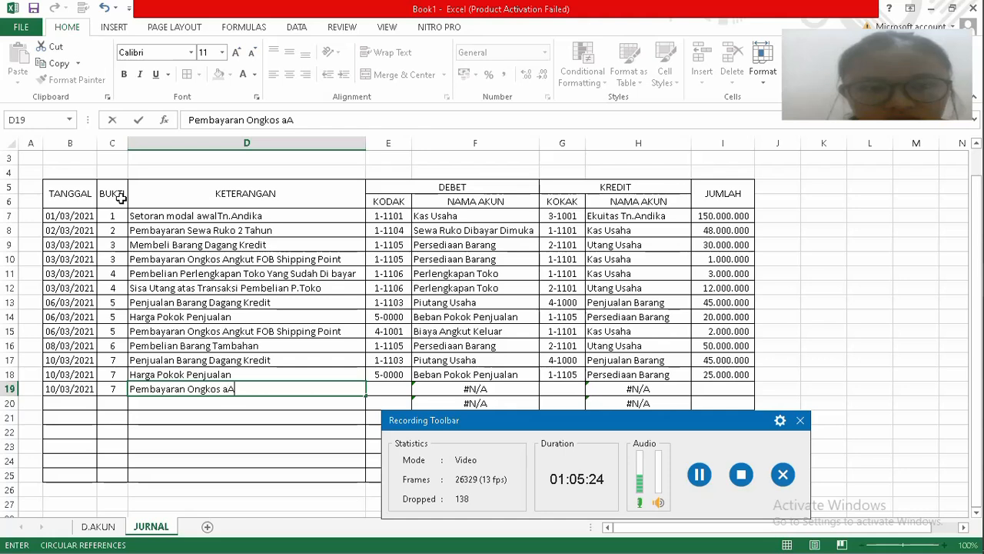
key(BackSpace)
key(BackSpace)
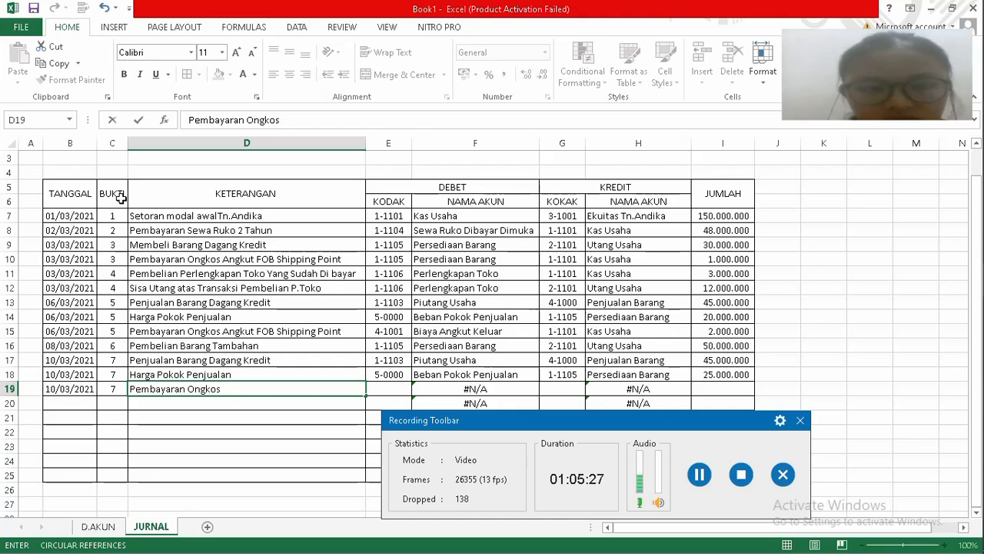
text(Angkut )
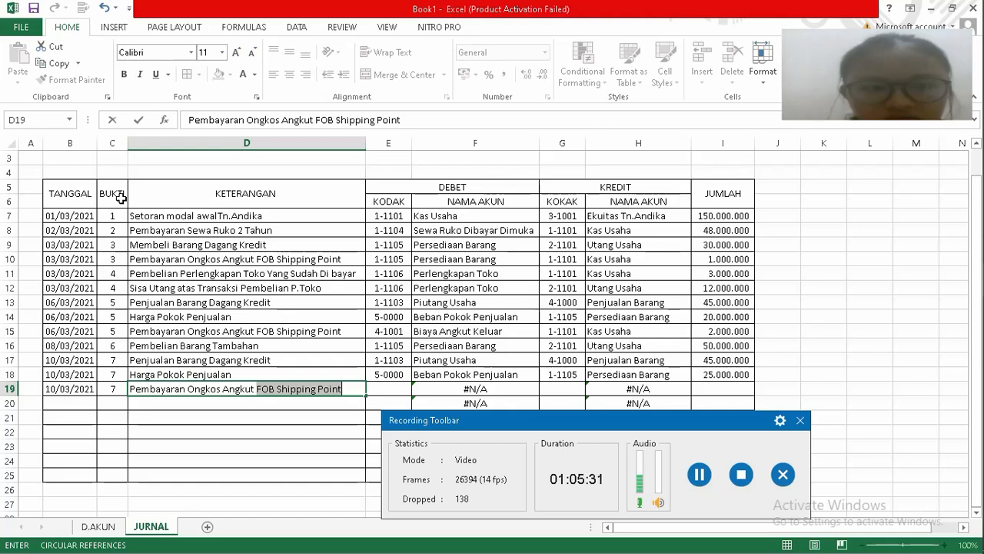
text(K)
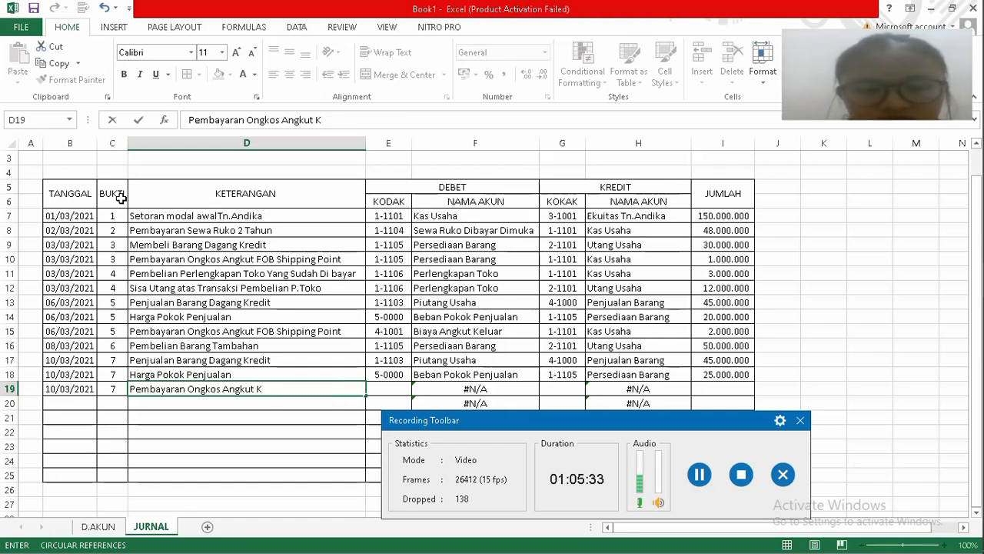
text(elua)
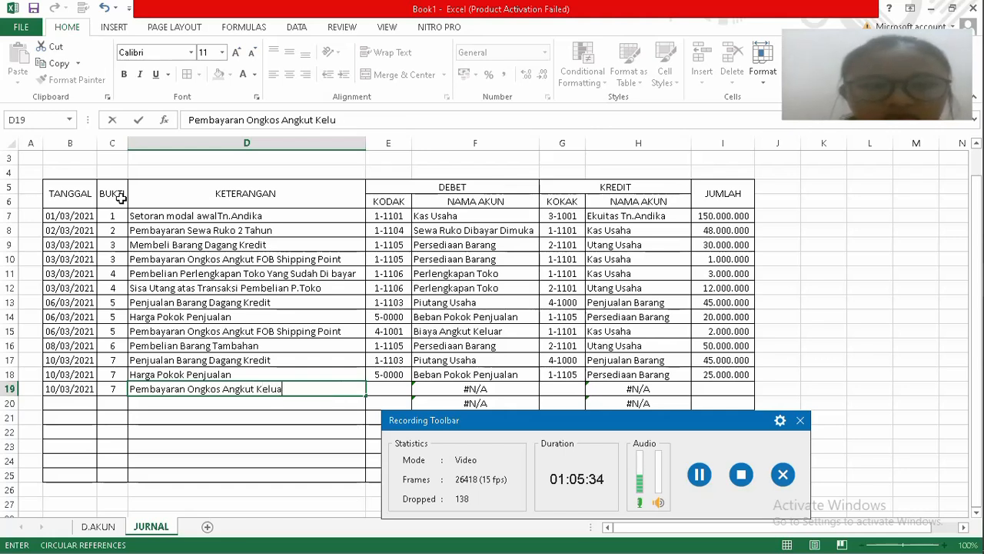
text(r)
key(Tab)
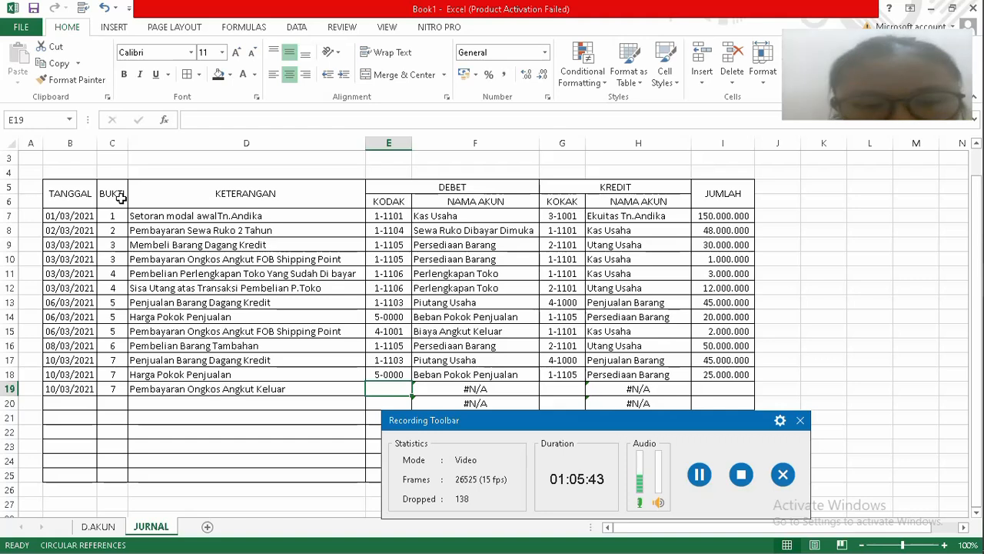
Enter debit account code 4-1001 for the Pembayaran Ongkos Angkut Keluar entry in row 19.
text(41)
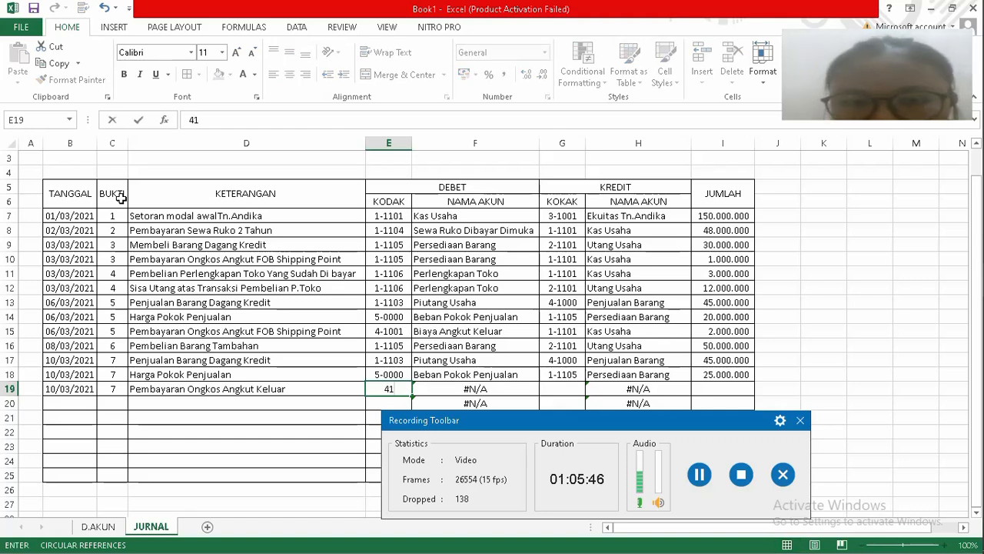
key(BackSpace)
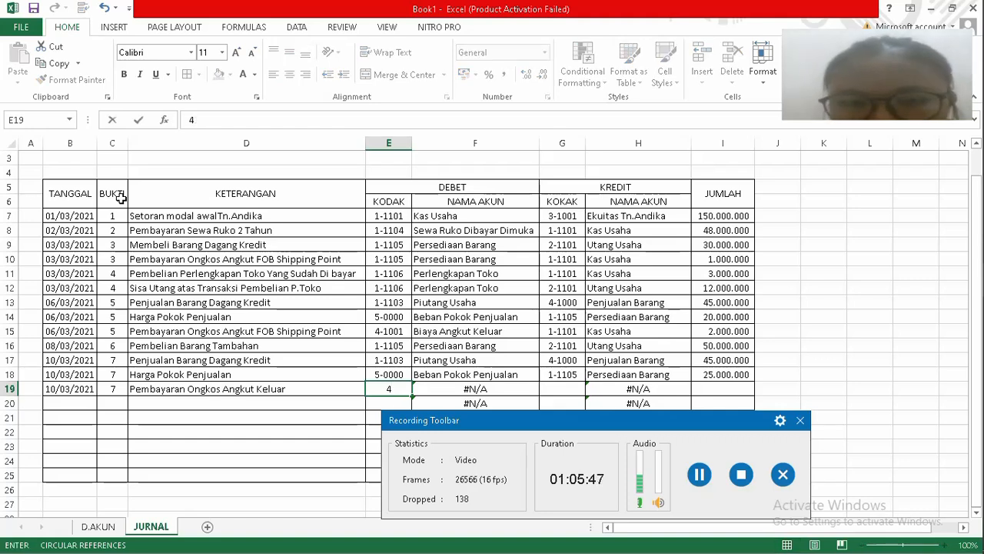
text(-1)
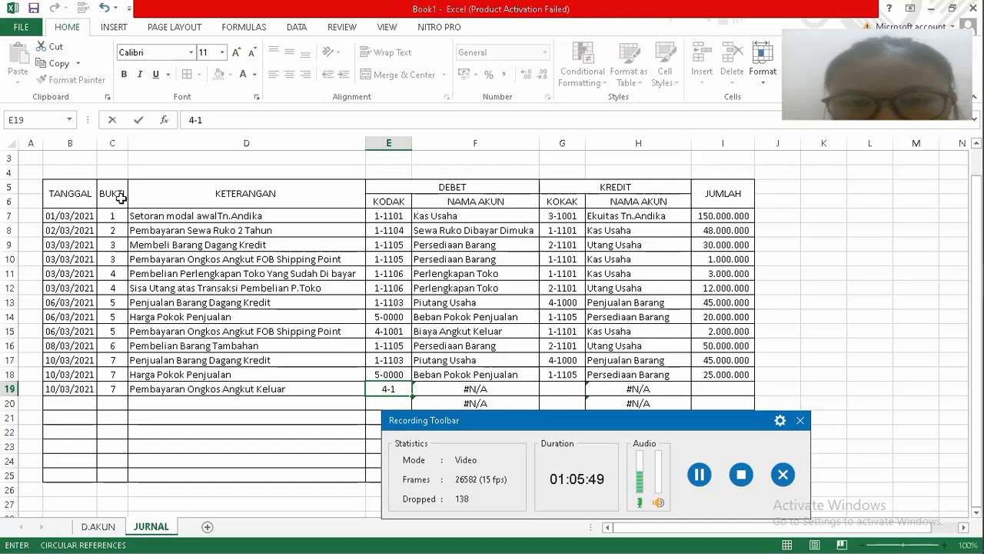
text(001)
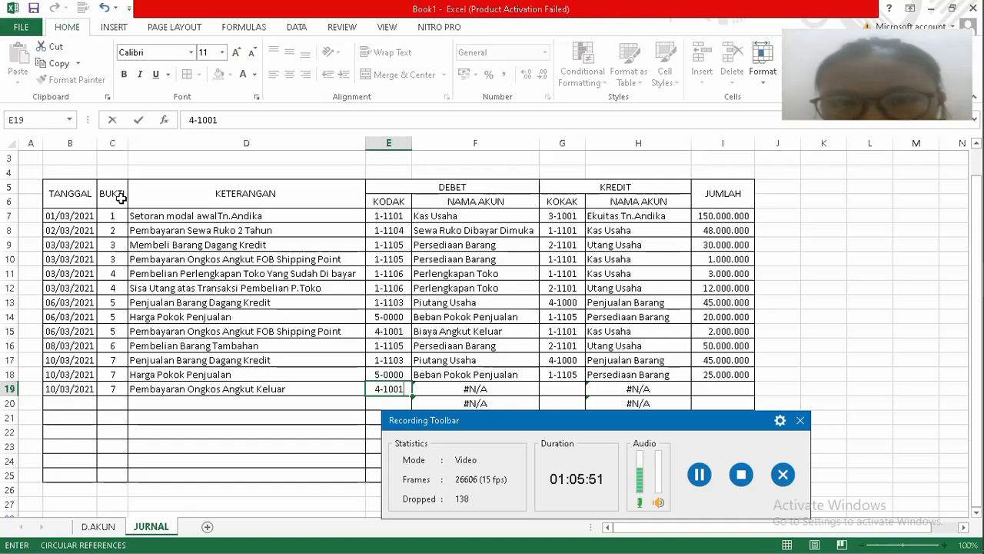
key(Tab)
Enter credit account code 1-1101 for the Pembayaran Ongkos Angkut Keluar entry in row 19.
key(Tab)
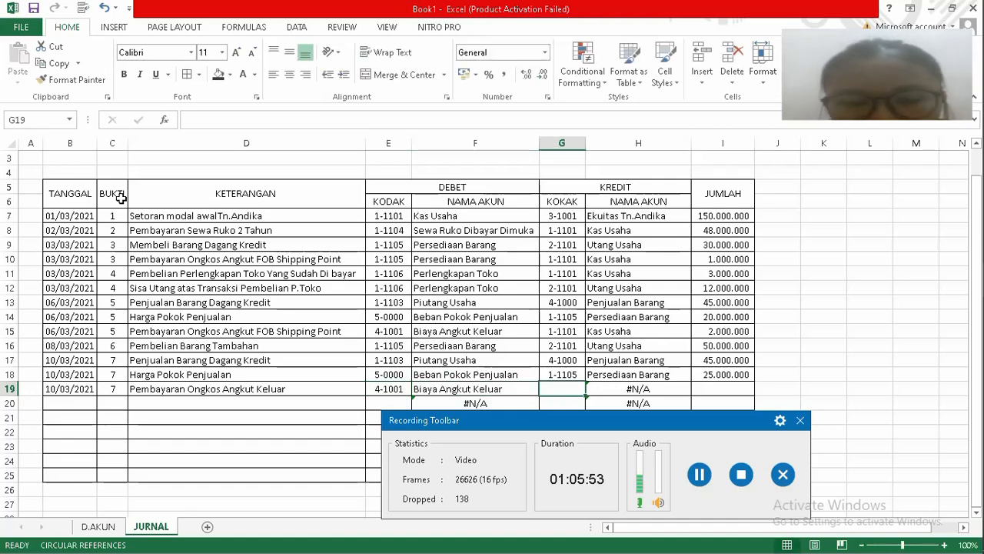
text(1-)
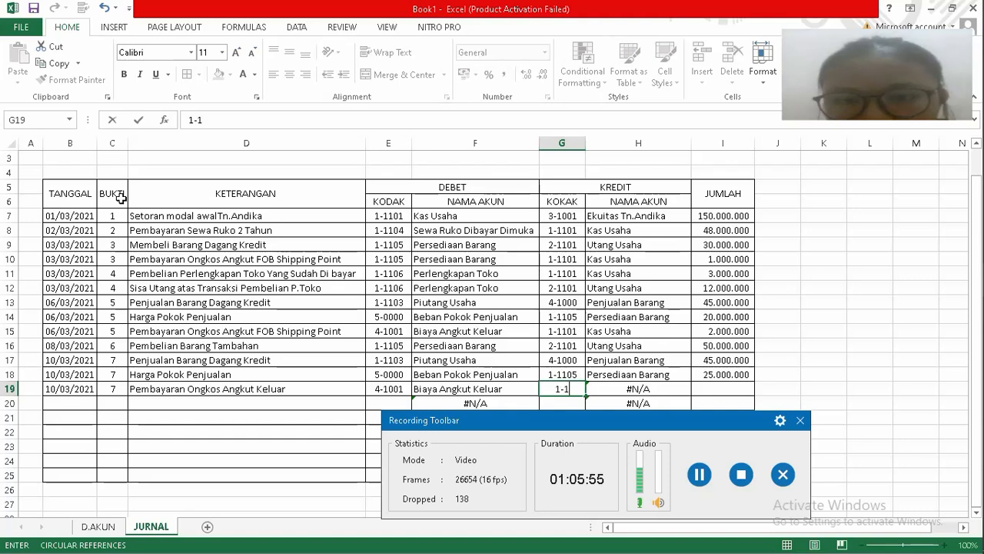
text(1101)
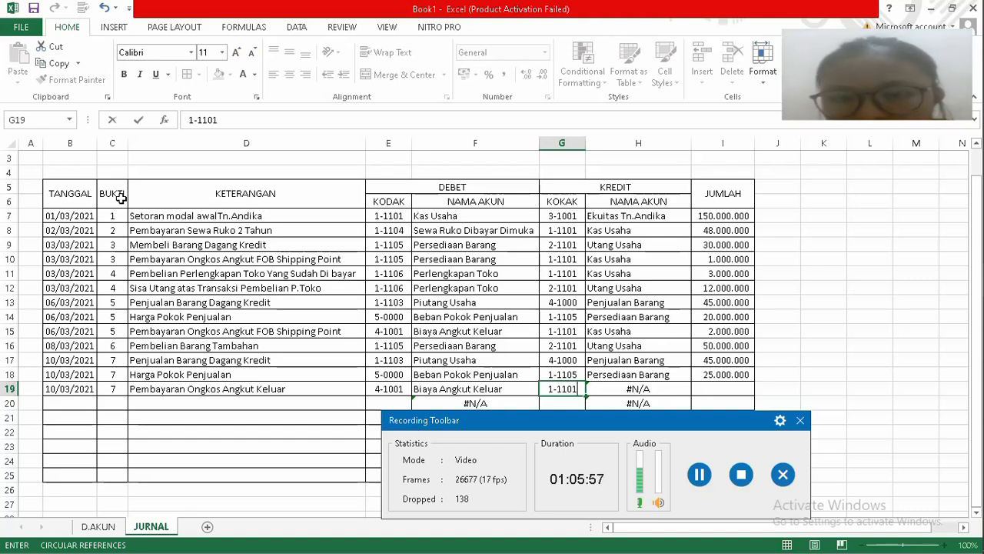
key(Tab)
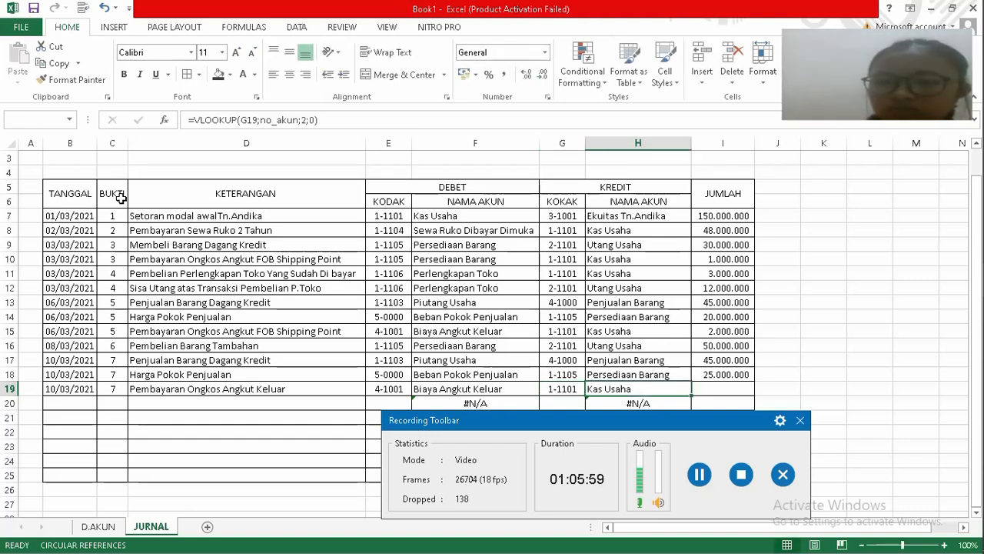
Enter 3000000 as the JUMLAH amount for the Pembayaran Ongkos Angkut Keluar entry in row 19.
key(Tab)
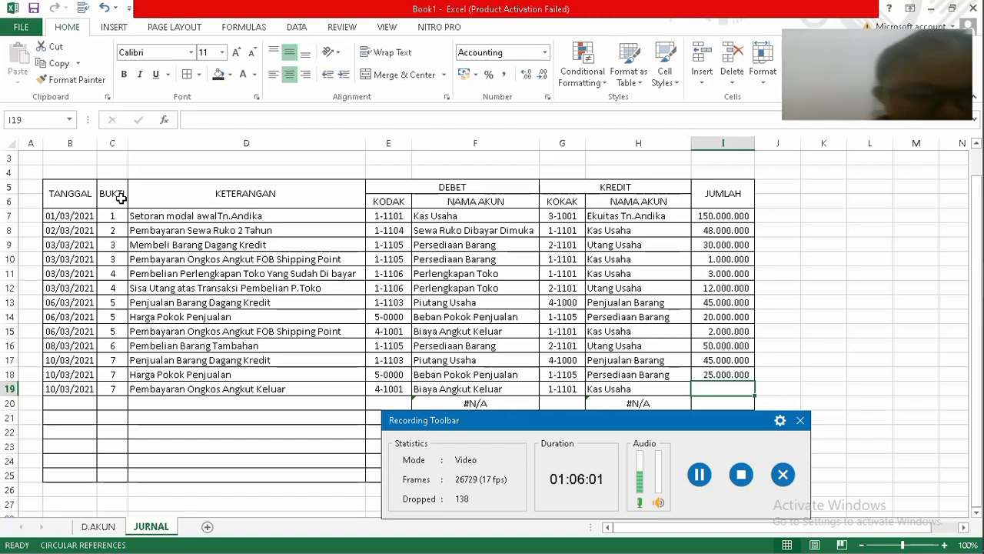
text(30)
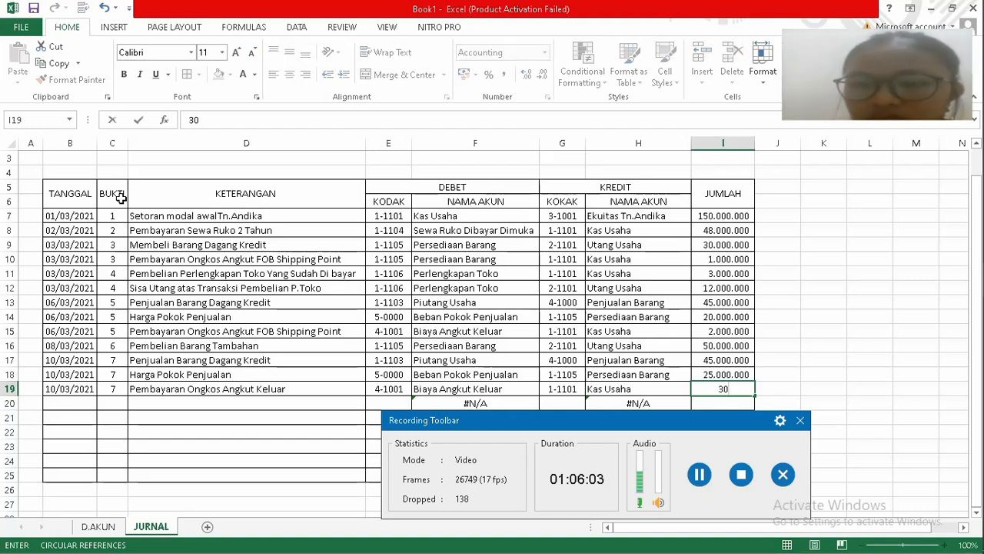
text(00)
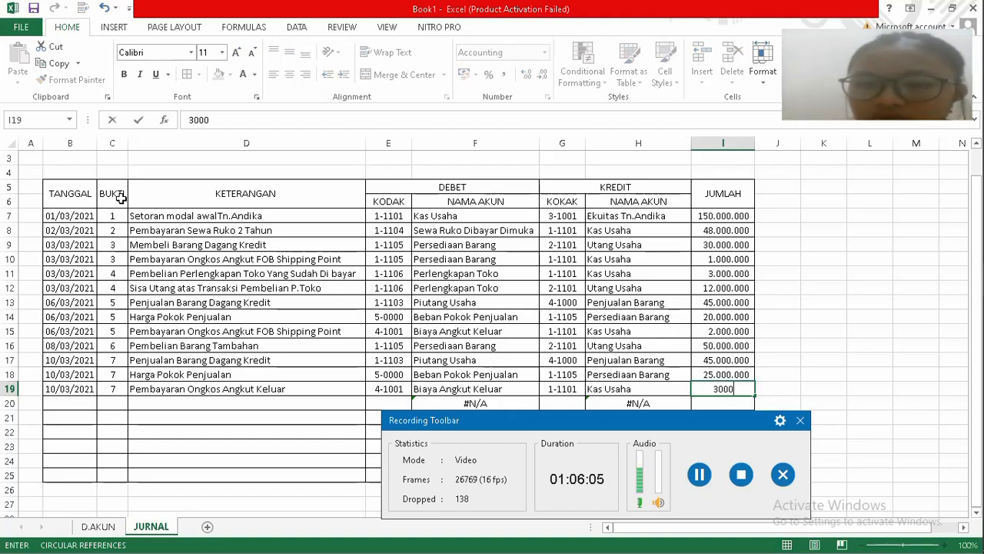
text(000)
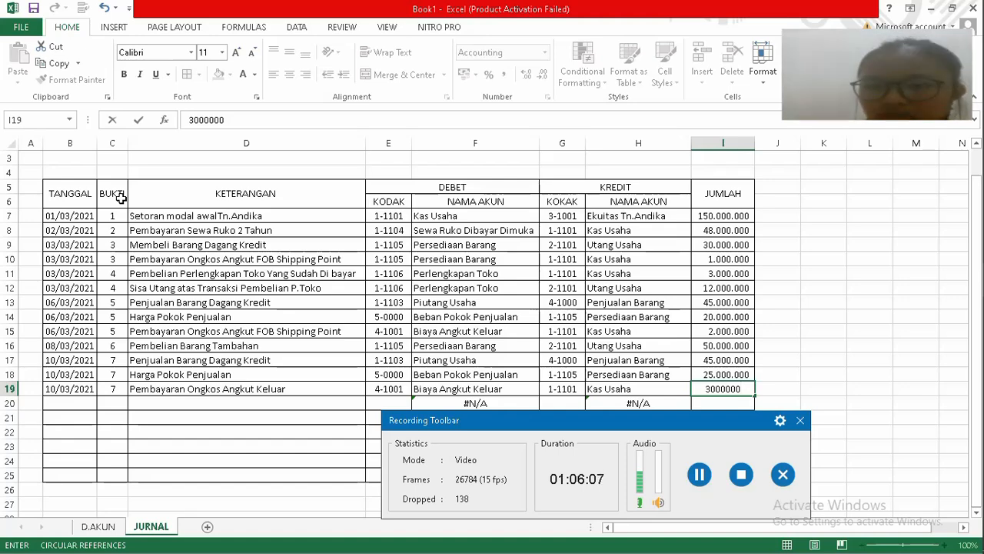
key(Return)
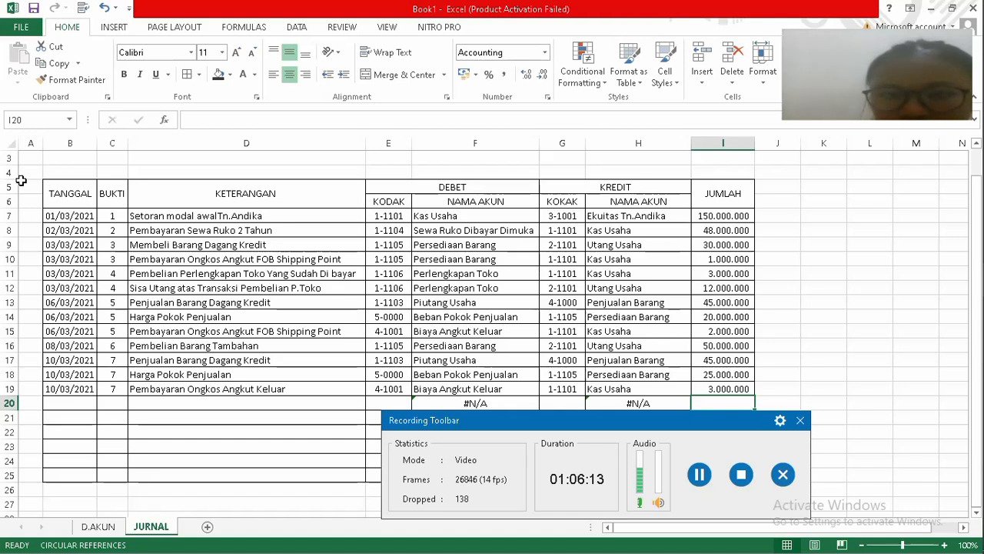
Start the row 20 journal entry with date 13/03/21 and BUKTI number 8.
key(Left)
key(Left)
key(Left)
key(Left)
key(Left)
key(Left)
key(Left)
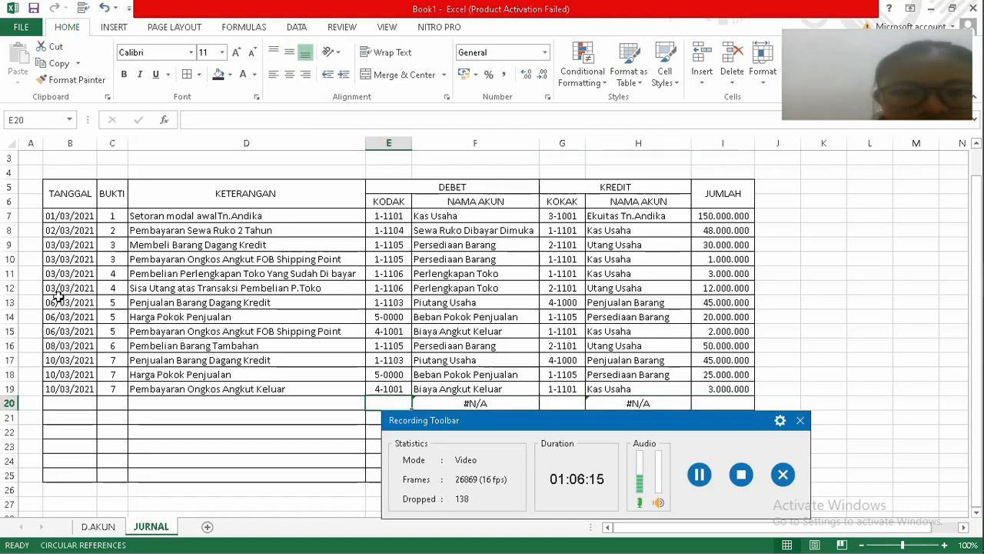
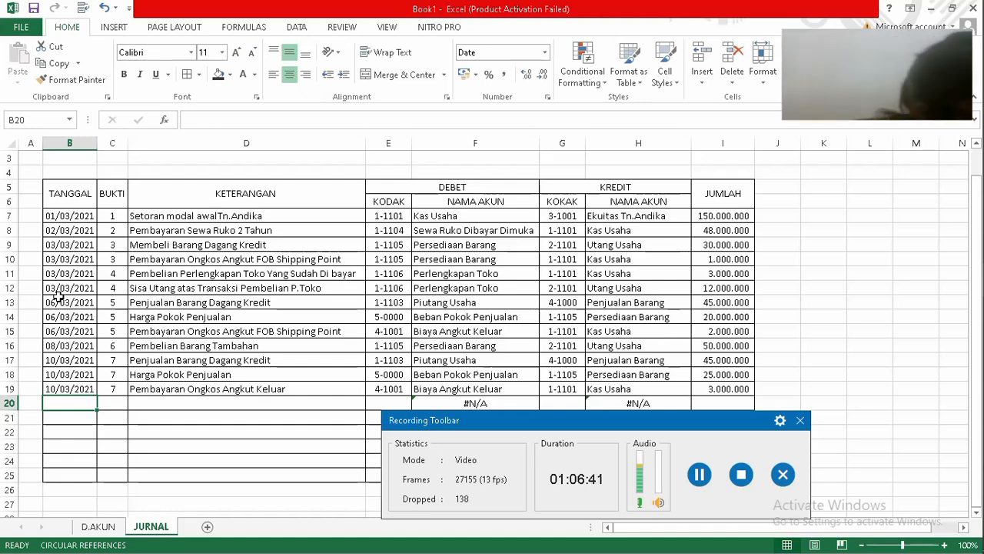
key(F2)
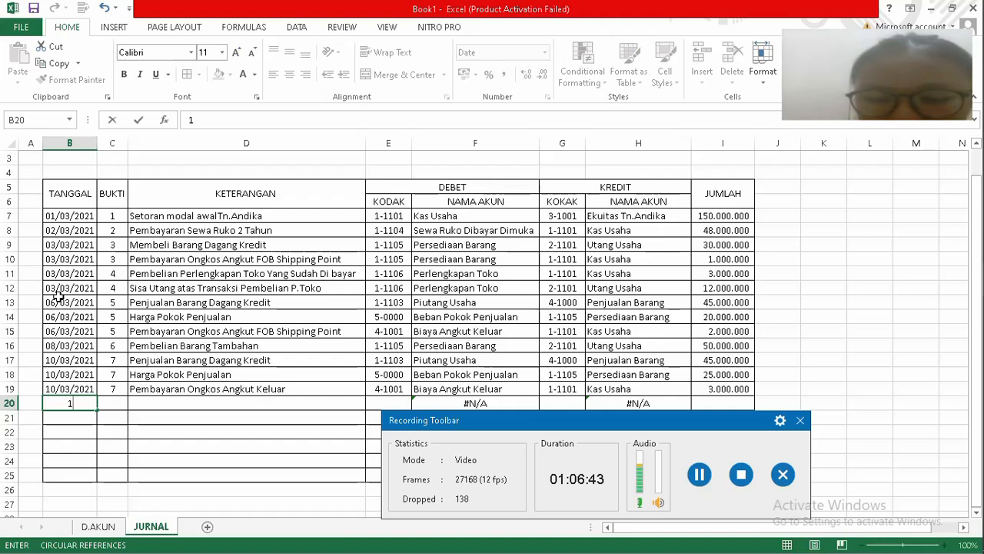
text(13/03/21)
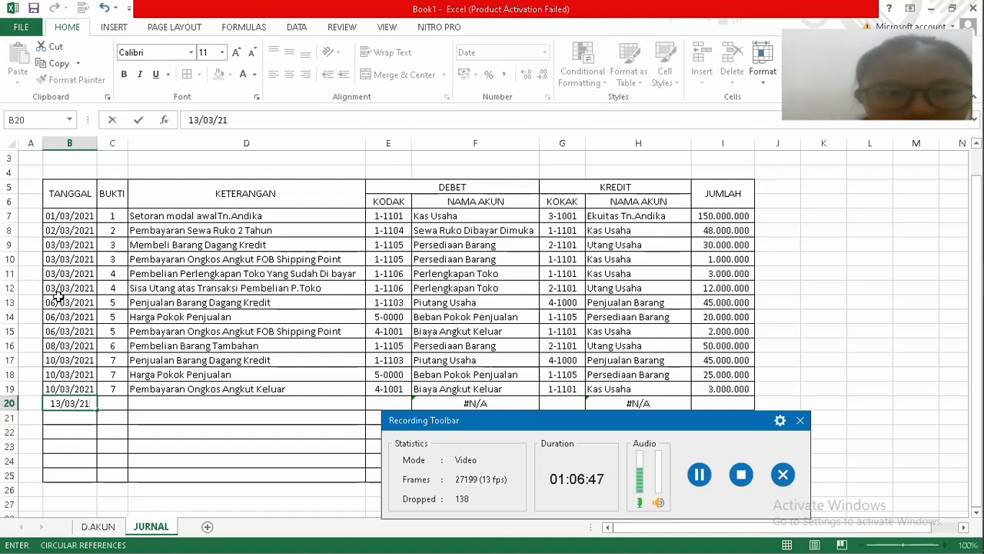
key(Tab)
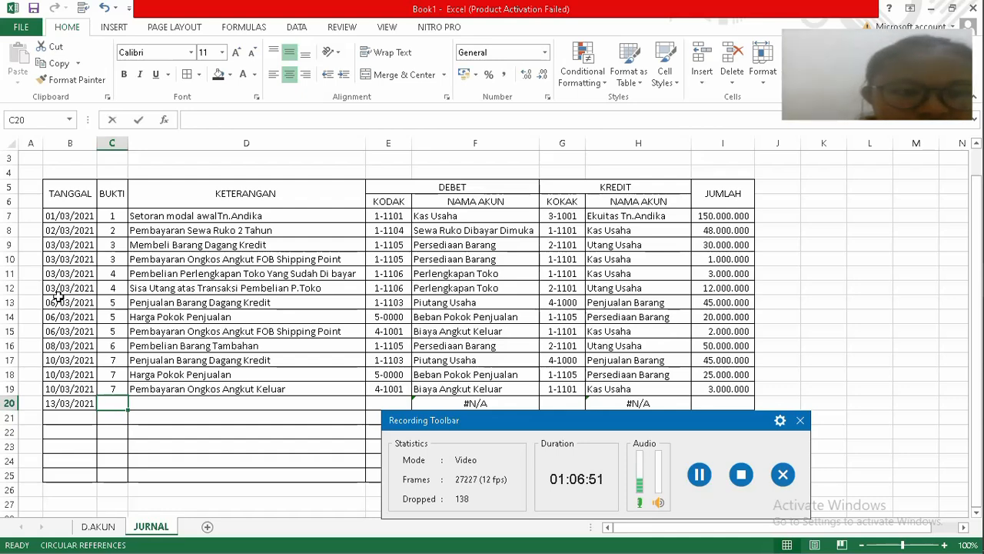
text(8)
key(Tab)
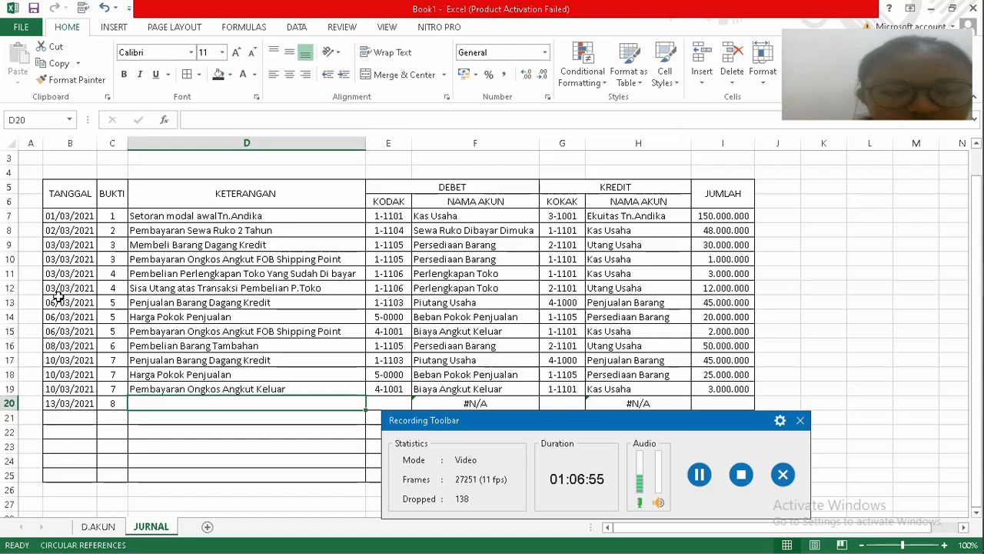
text(Pemb)
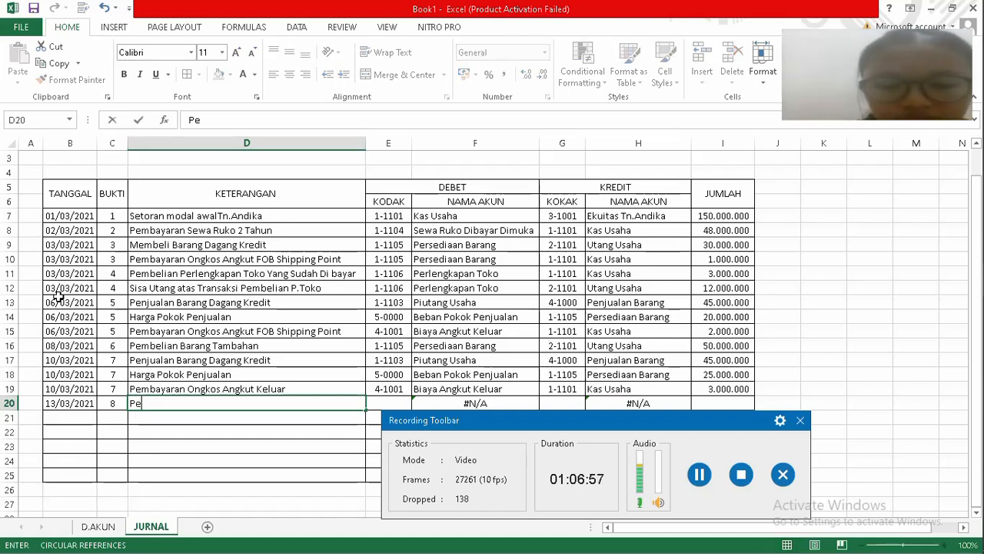
text(aya)
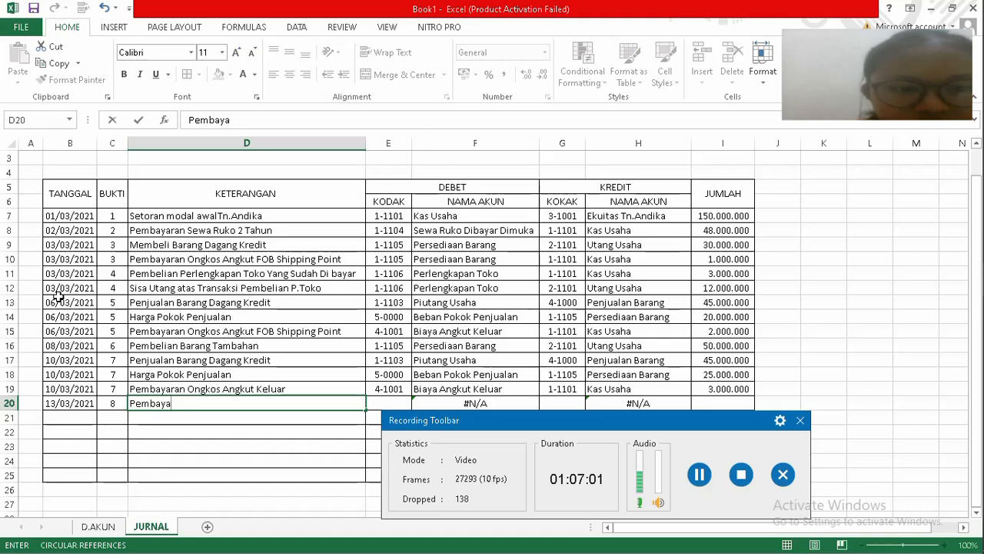
text(ran)
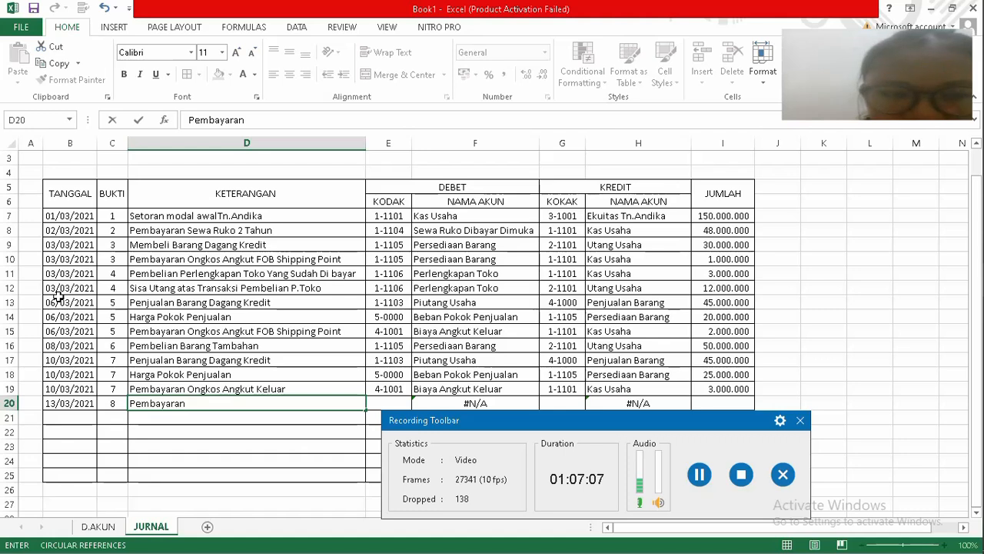
key(BackSpace)
key(BackSpace)
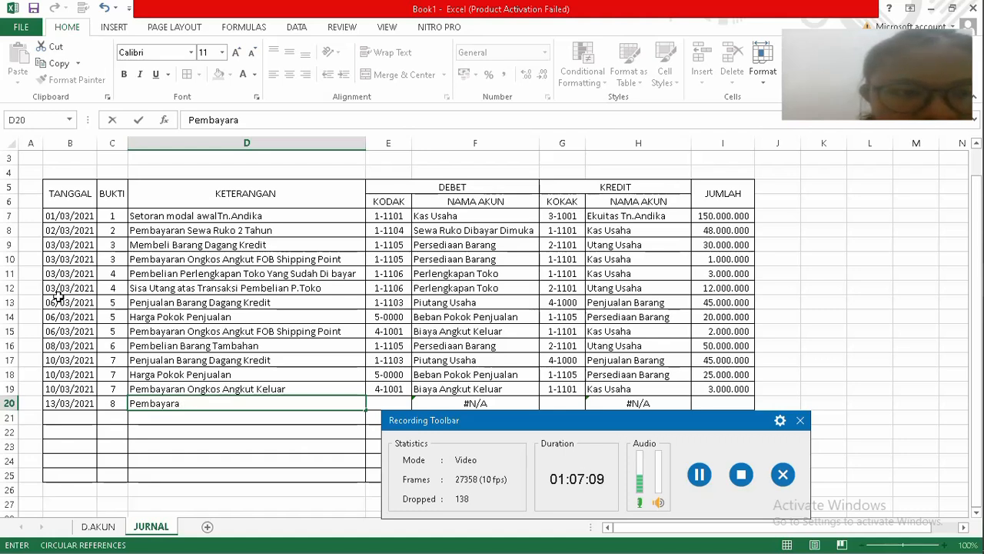
key(BackSpace)
key(BackSpace)
key(BackSpace)
key(BackSpace)
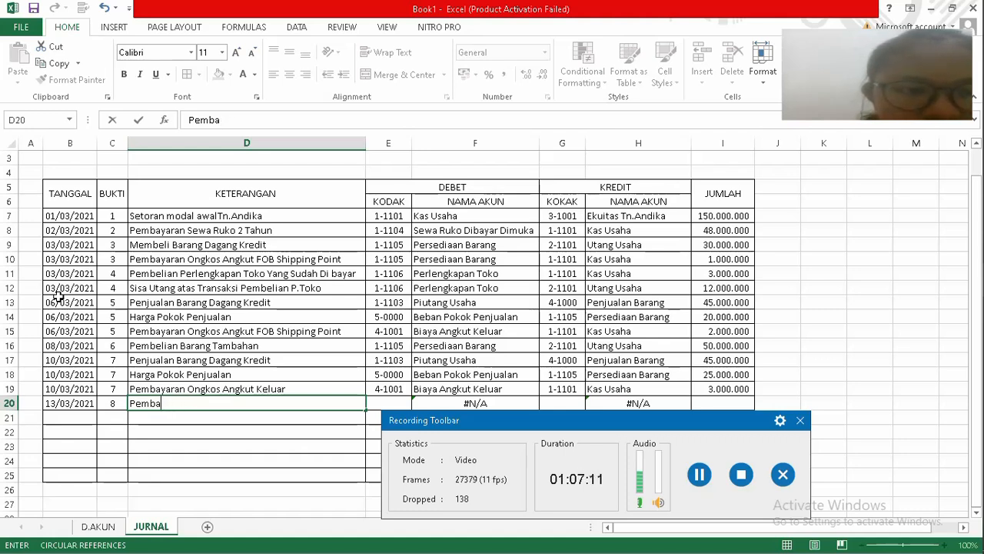
key(BackSpace)
key(BackSpace)
Enter "Pelunasan Hutang Atas Transaksi TGL 3, 2/10, n/30" as the KETERANGAN for the 13/03/2021 entry in row 20.
text(l)
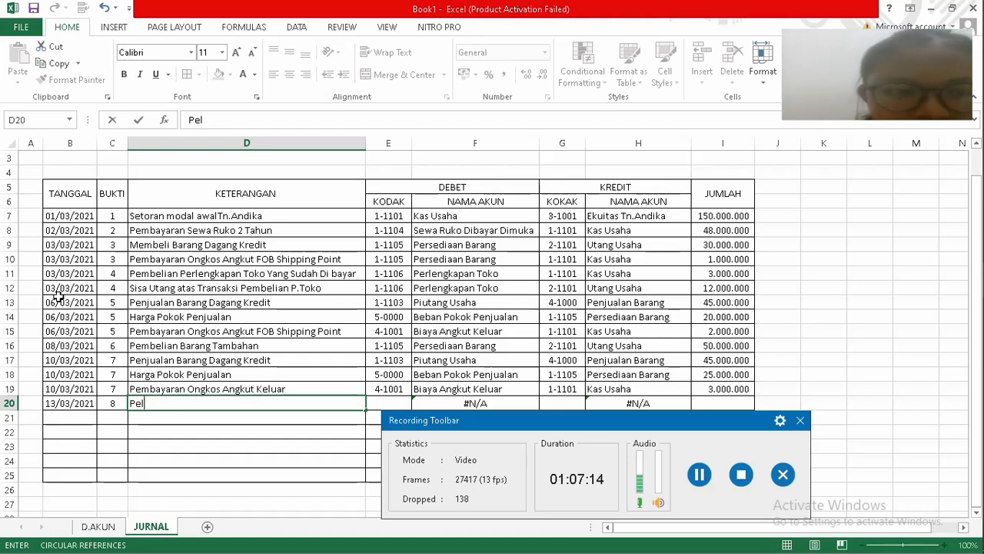
text(unasa)
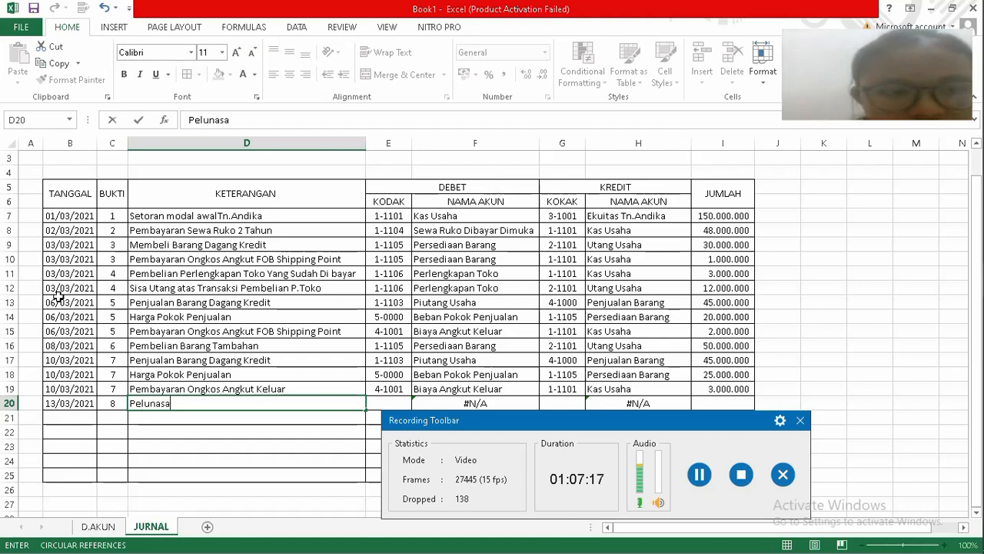
text(n)
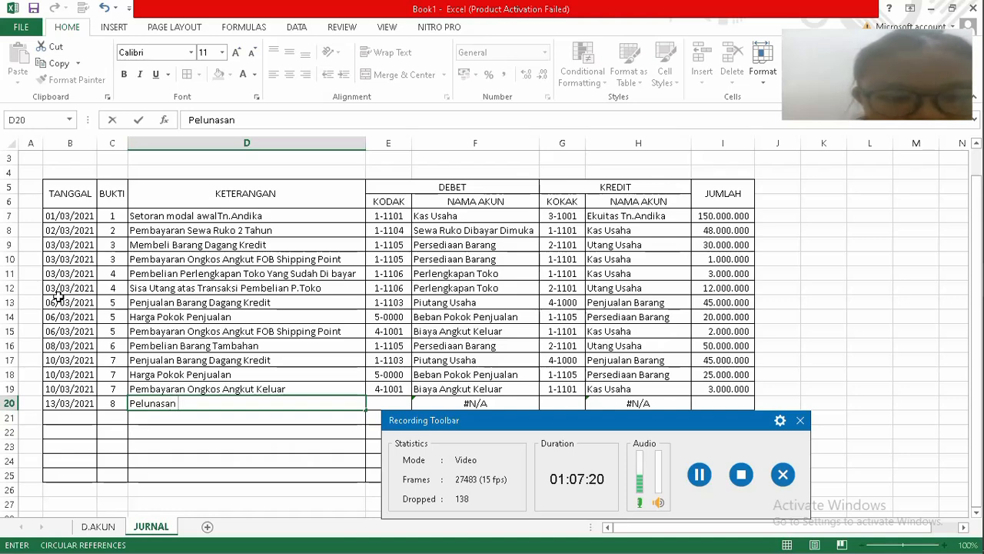
text( ah)
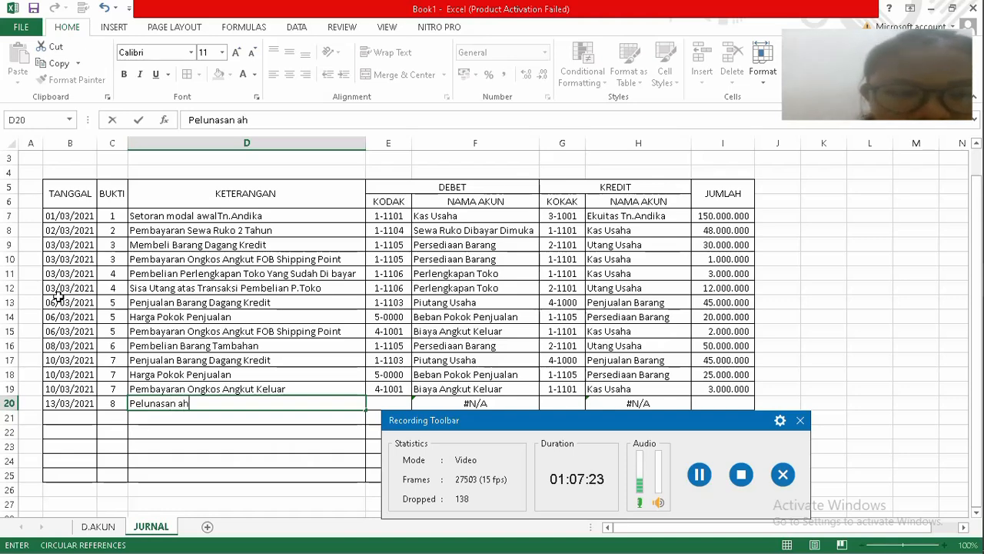
key(BackSpace)
key(BackSpace)
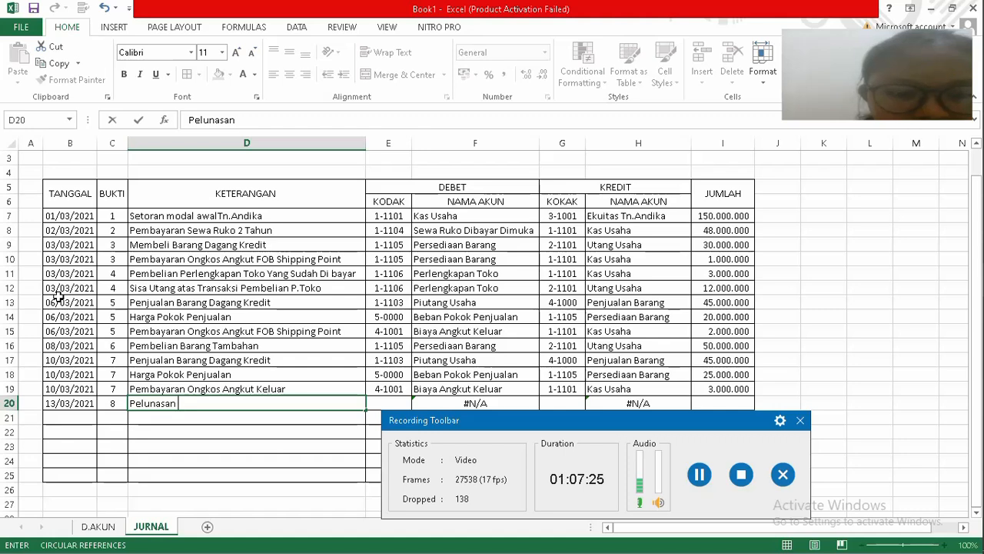
text(H)
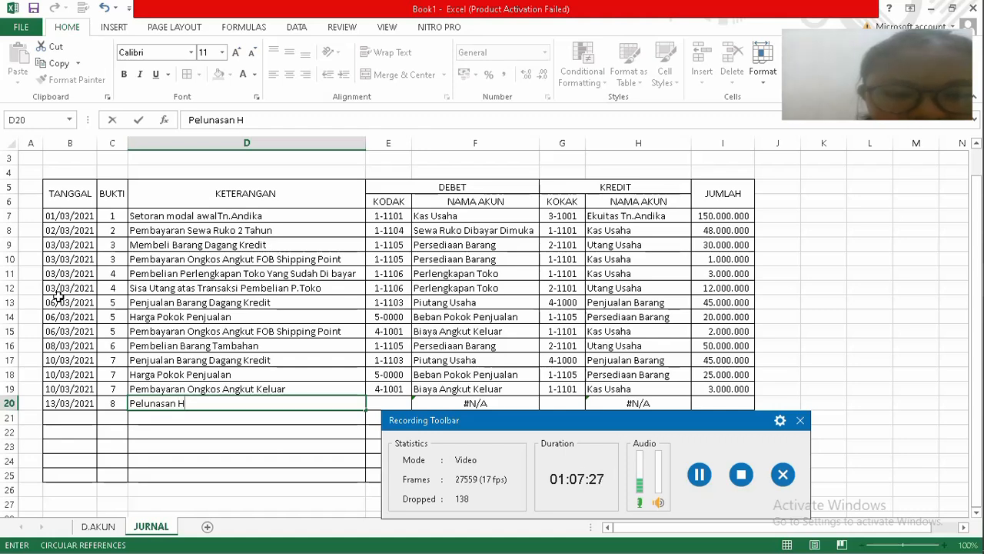
text(utang)
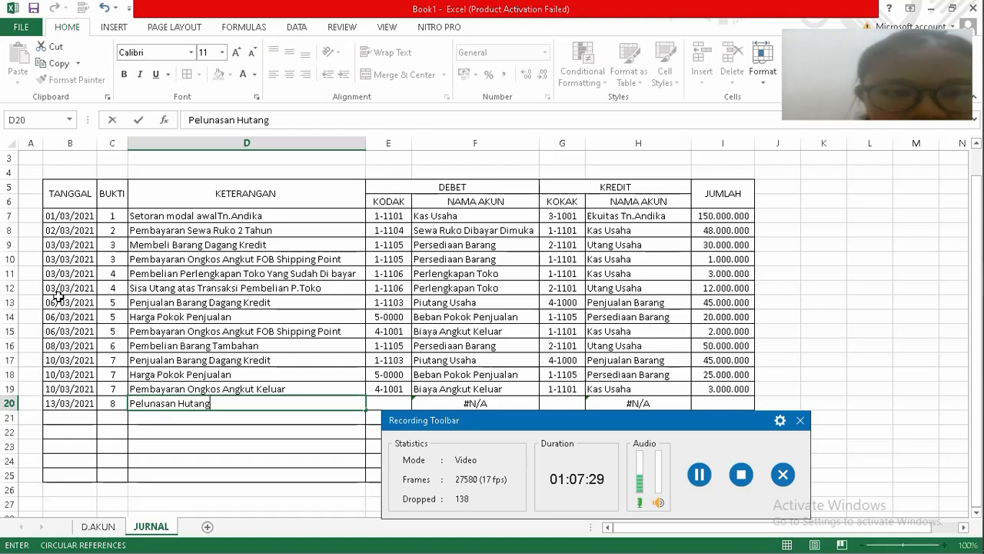
text( Atas)
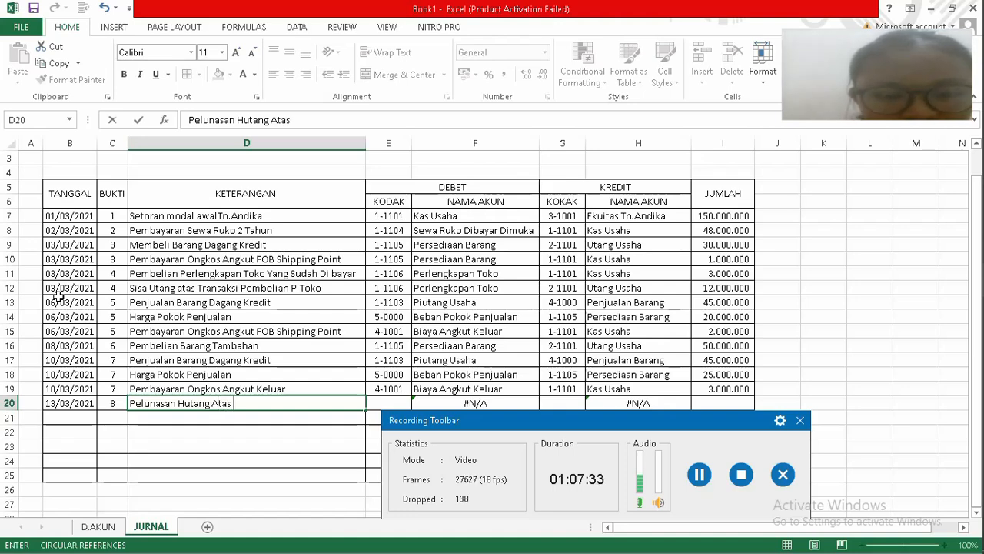
text( Tr)
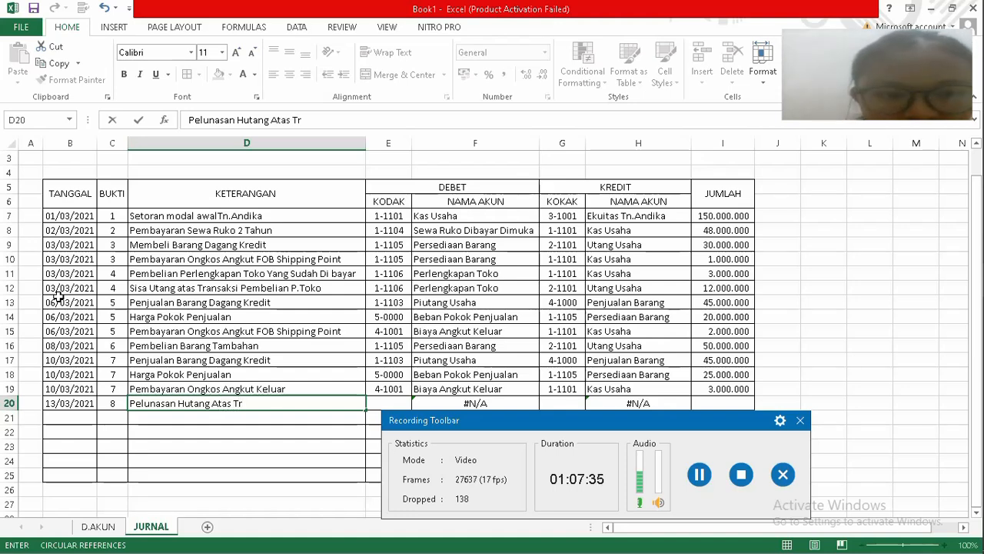
text(ansa)
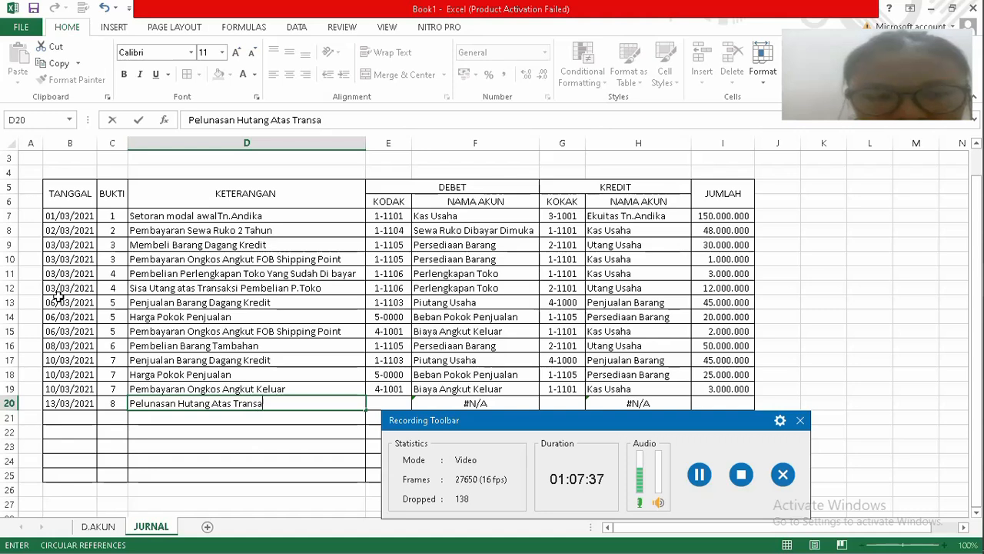
text(ksi T)
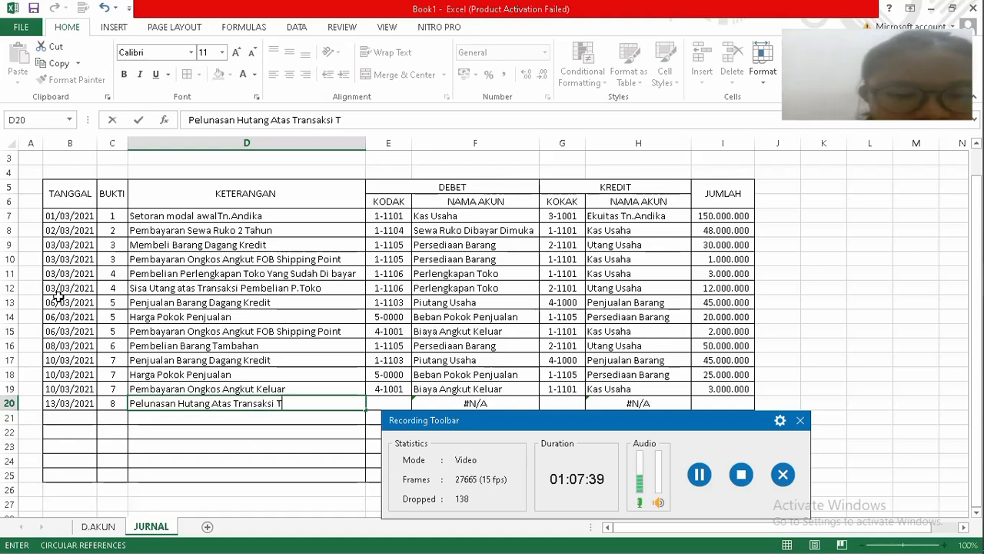
text(GL)
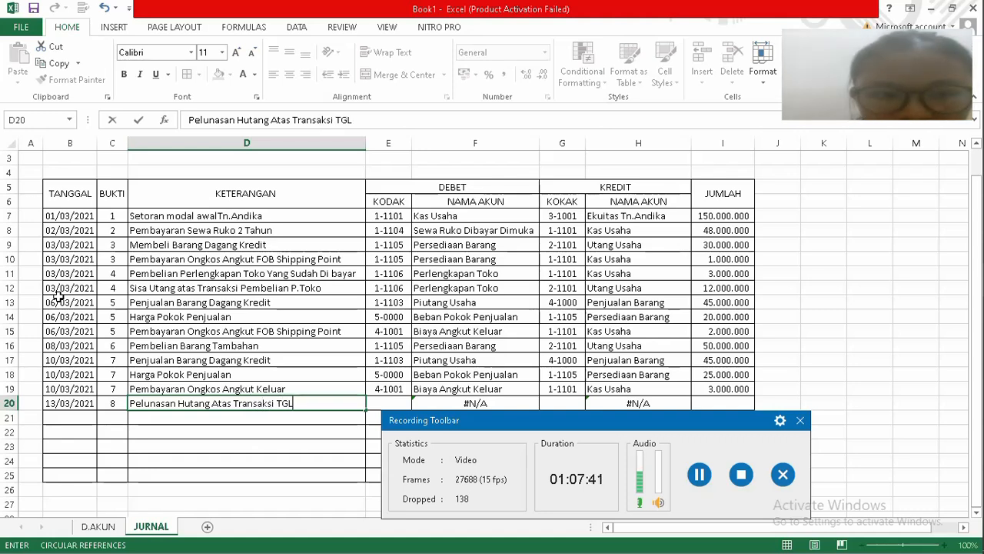
text( 3)
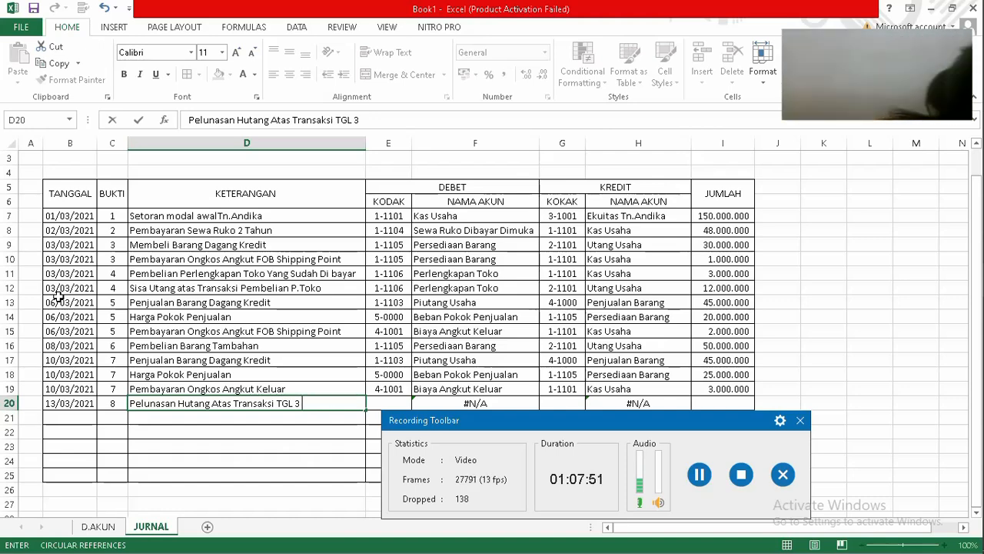
text(2)
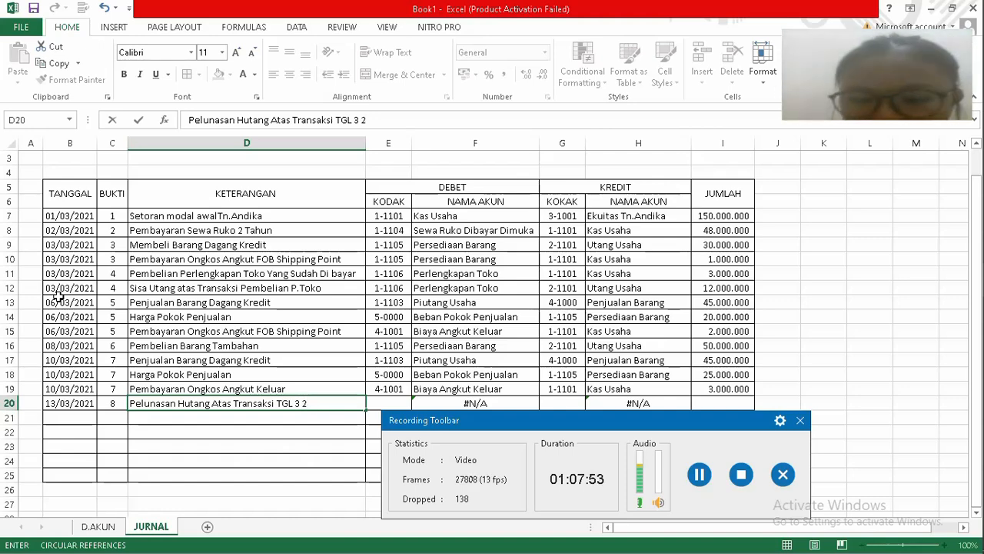
text(/10)
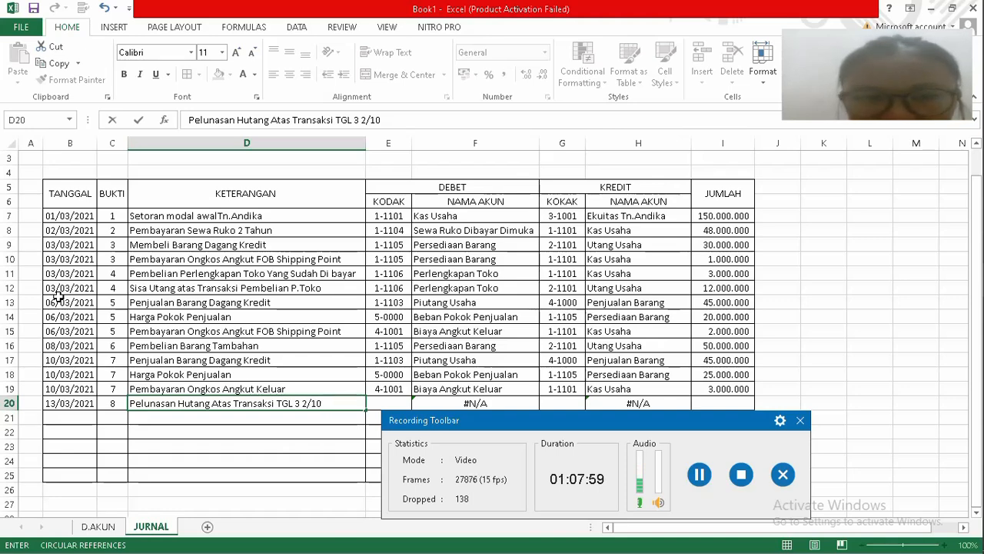
key(BackSpace)
key(BackSpace)
key(BackSpace)
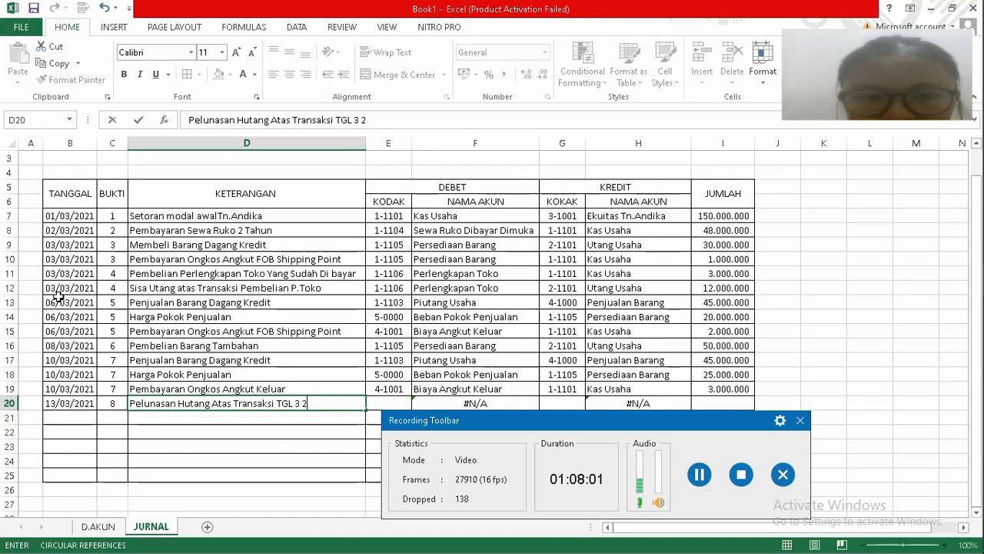
key(BackSpace)
key(BackSpace)
text(,)
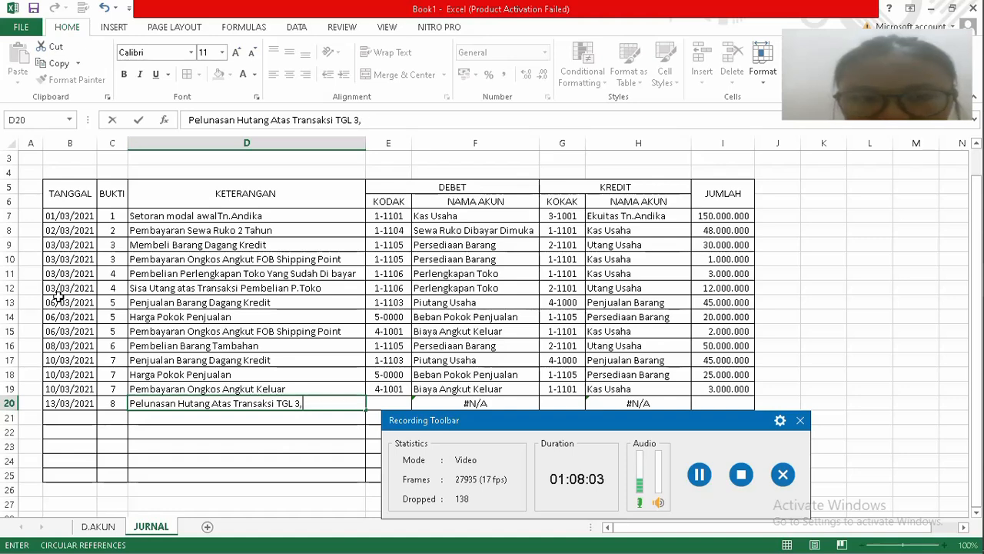
text( 2)
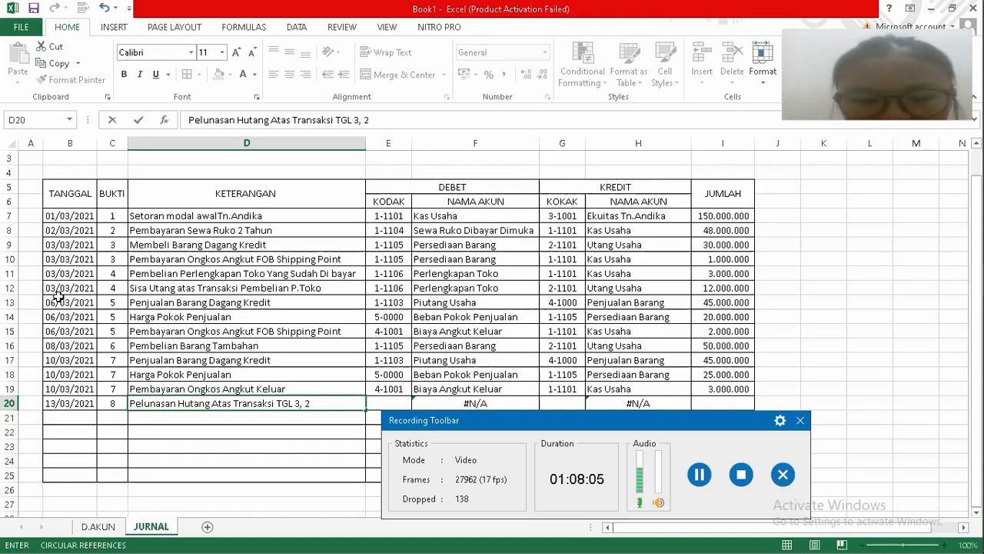
text(/10.)
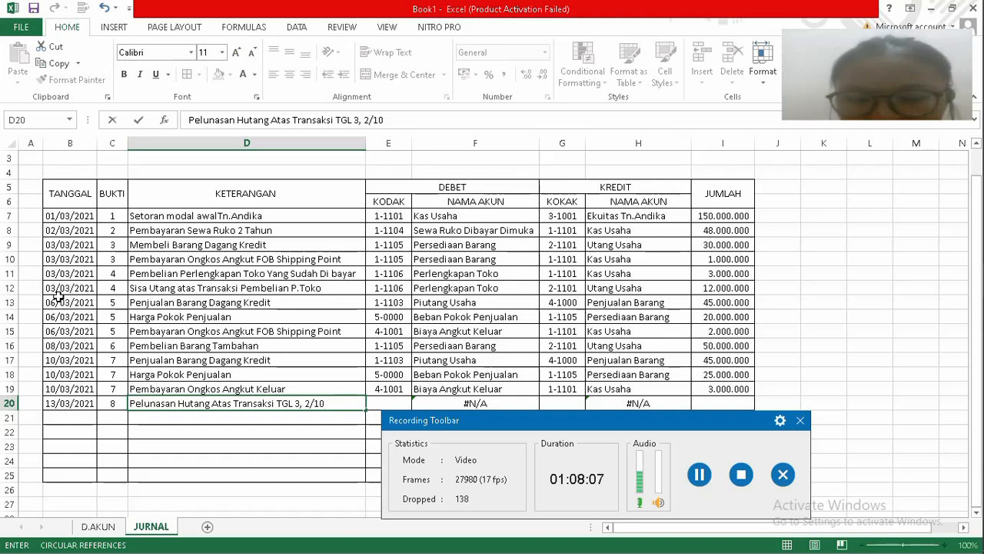
key(BackSpace)
text(,)
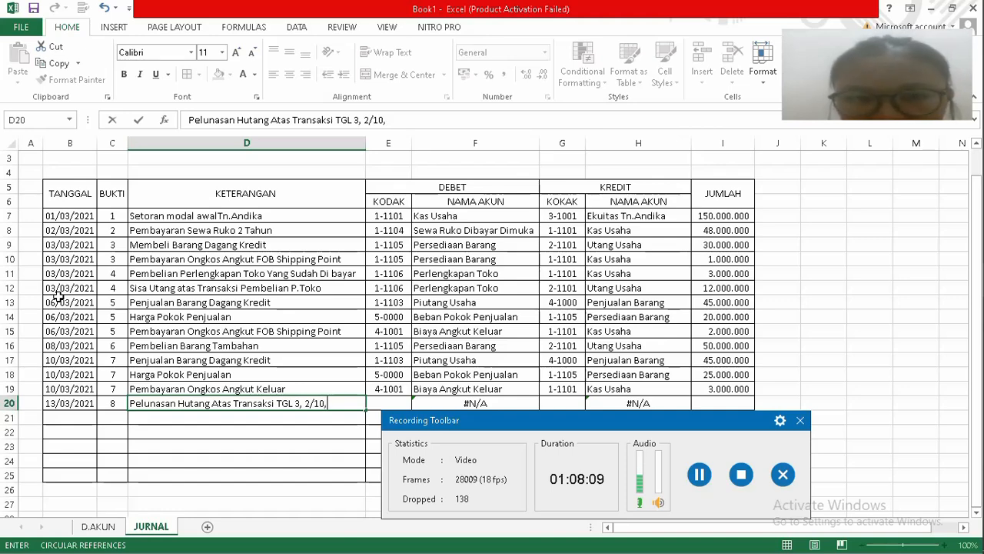
text( N)
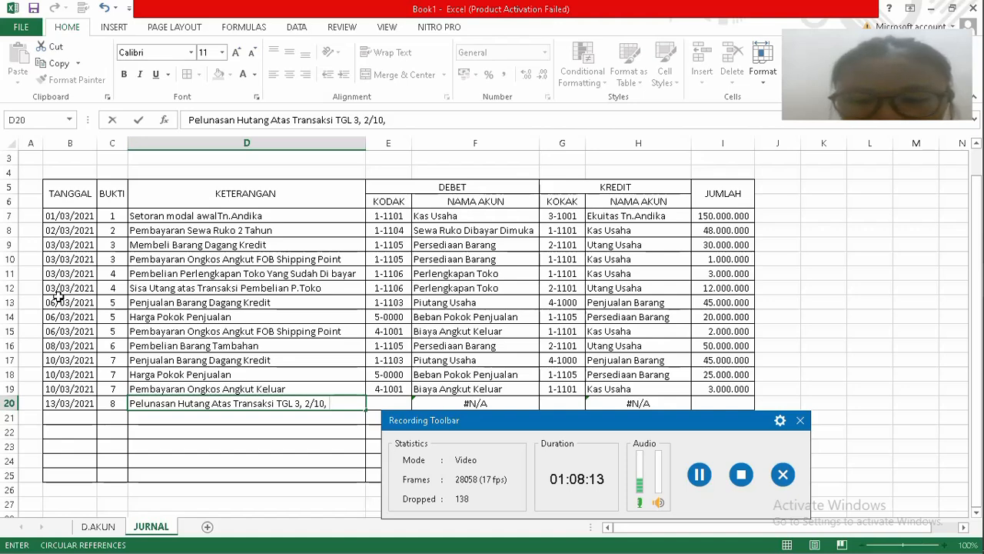
key(BackSpace)
text(n)
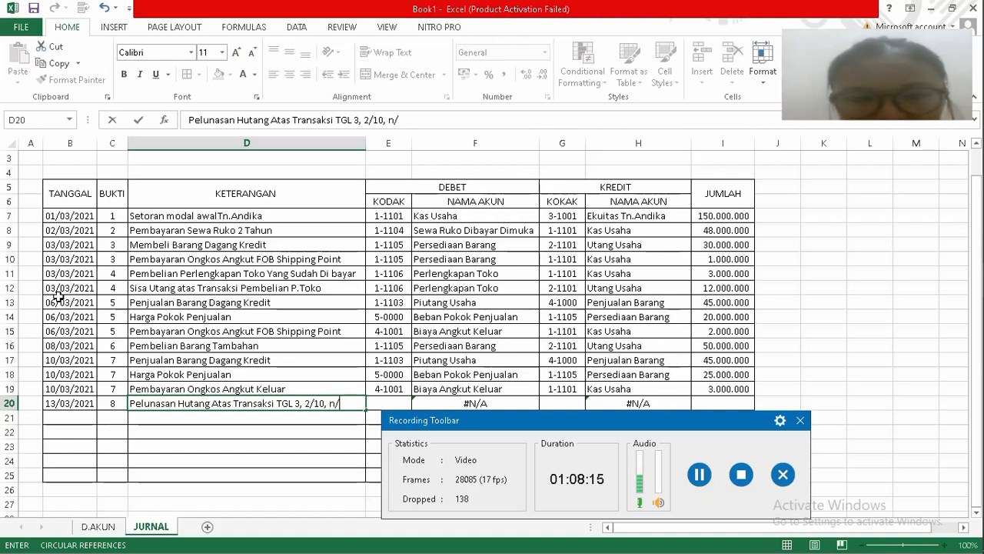
text(/30)
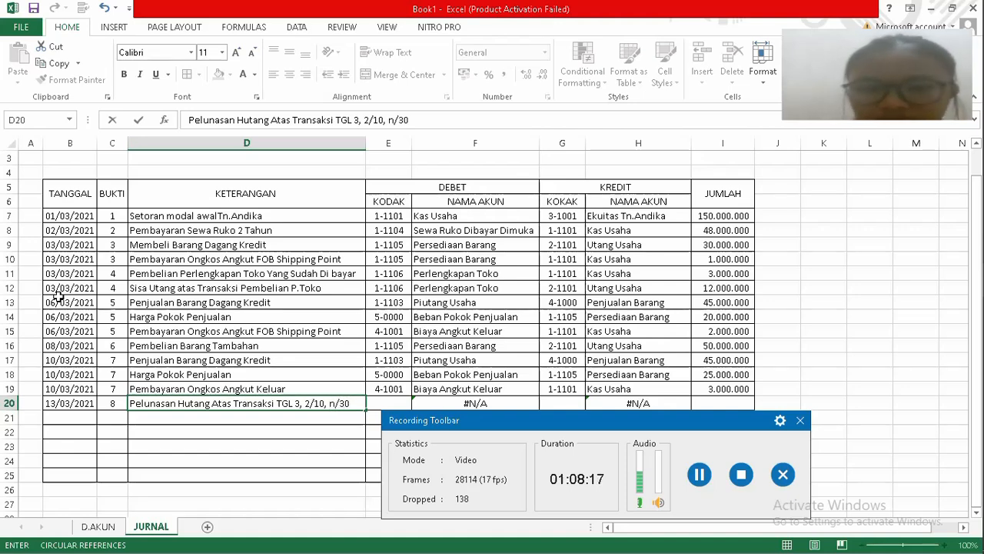
key(ctrl+Return)
key(Tab)
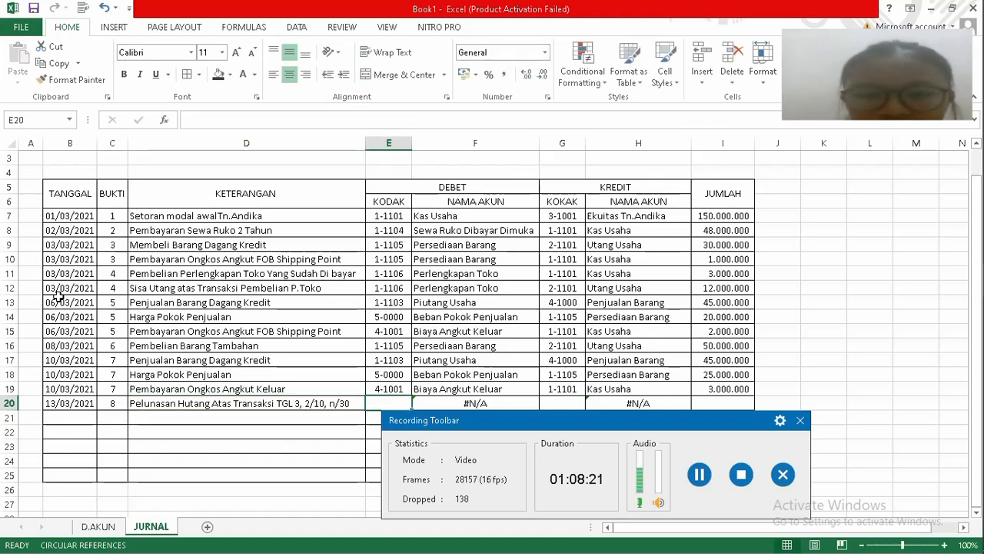
key(Tab)
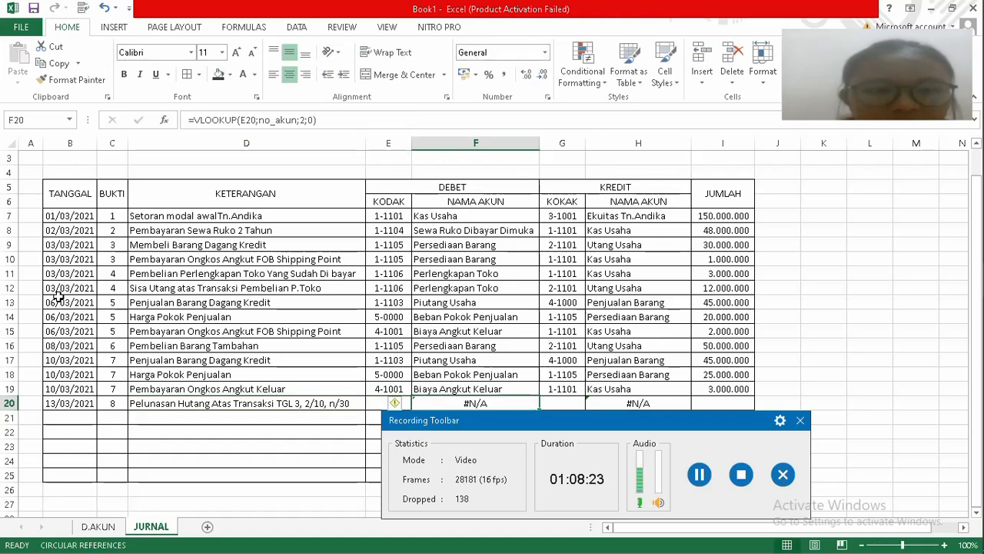
key(Left)
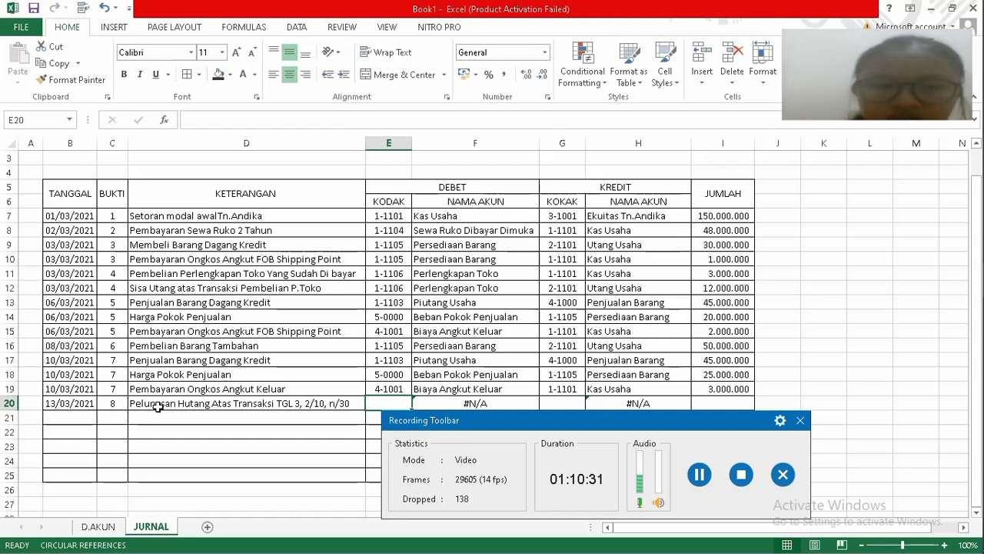
key(Left)
key(Left)
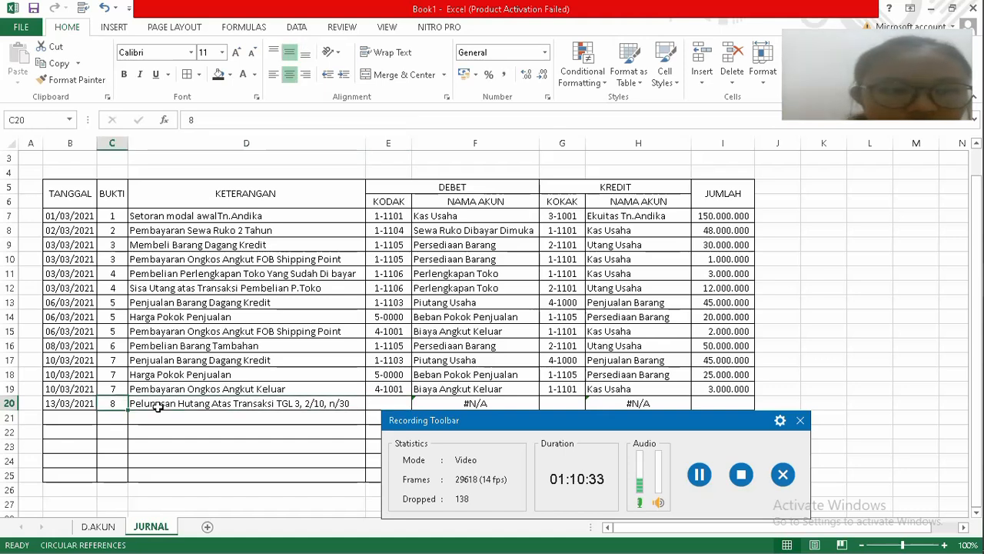
key(Left)
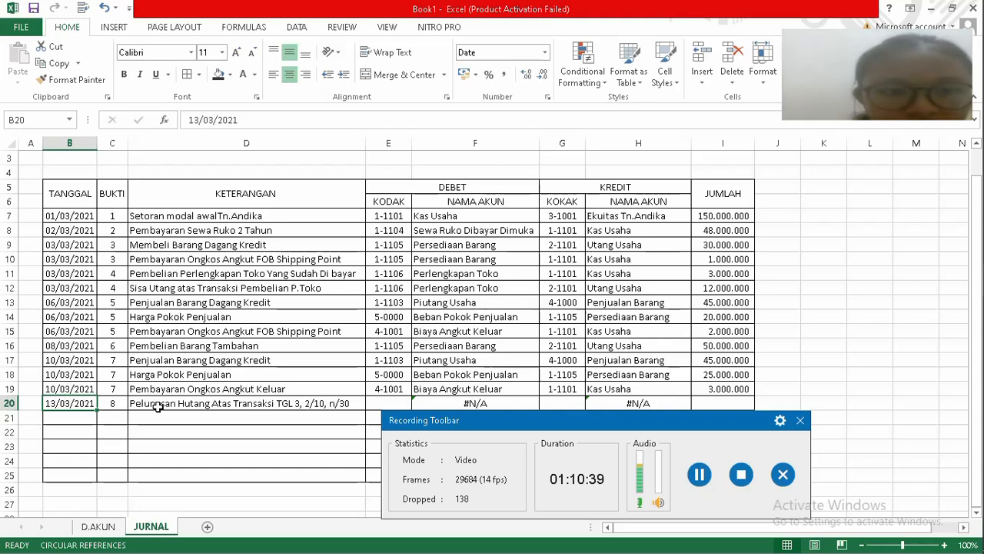
key(Right)
key(Right)
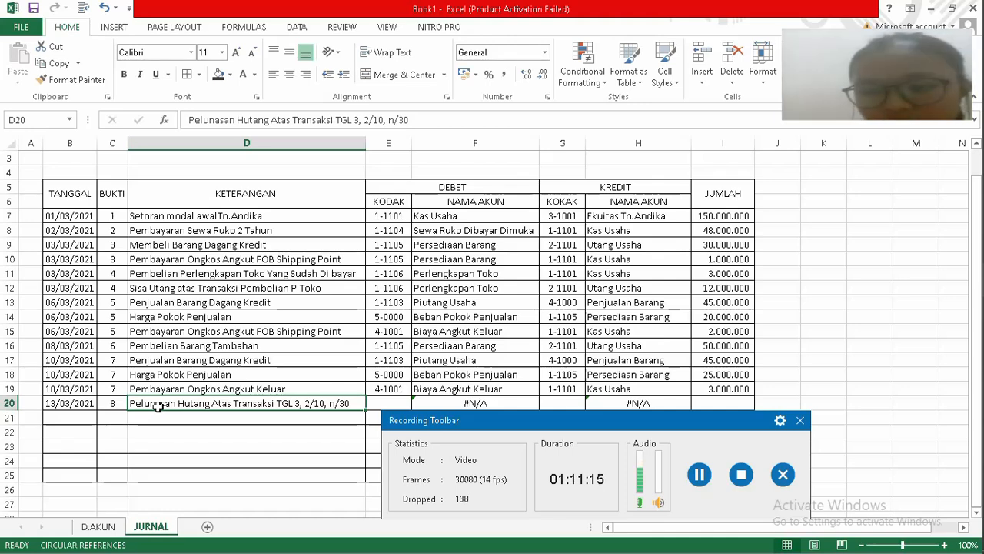
Enter debit account code 2-1101 for the Pelunasan Hutang entry in row 20.
key(Tab)
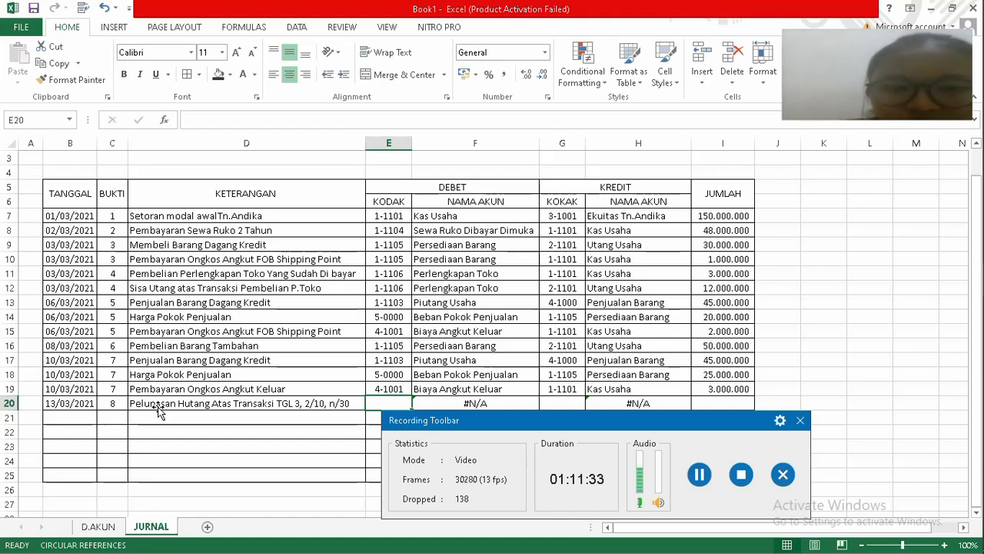
text(2)
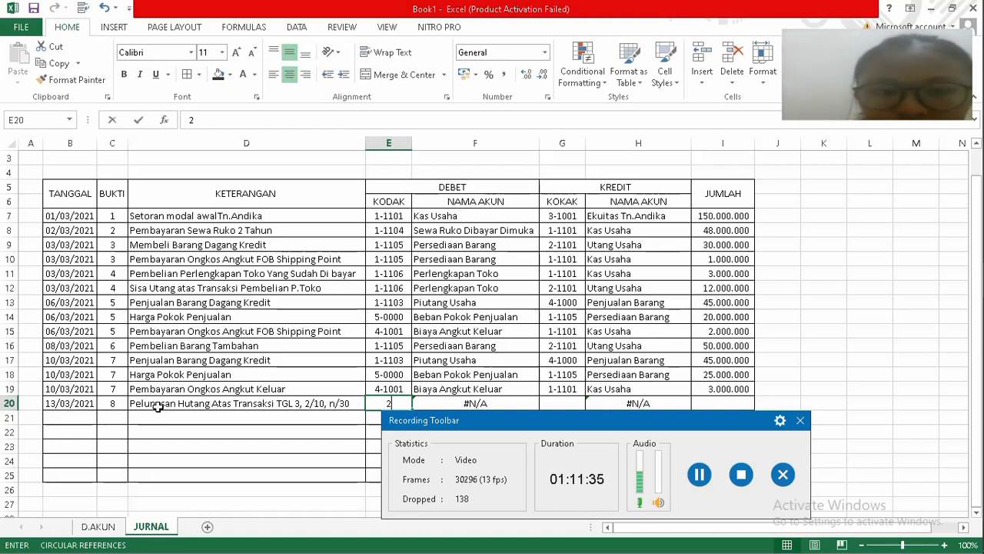
text(-)
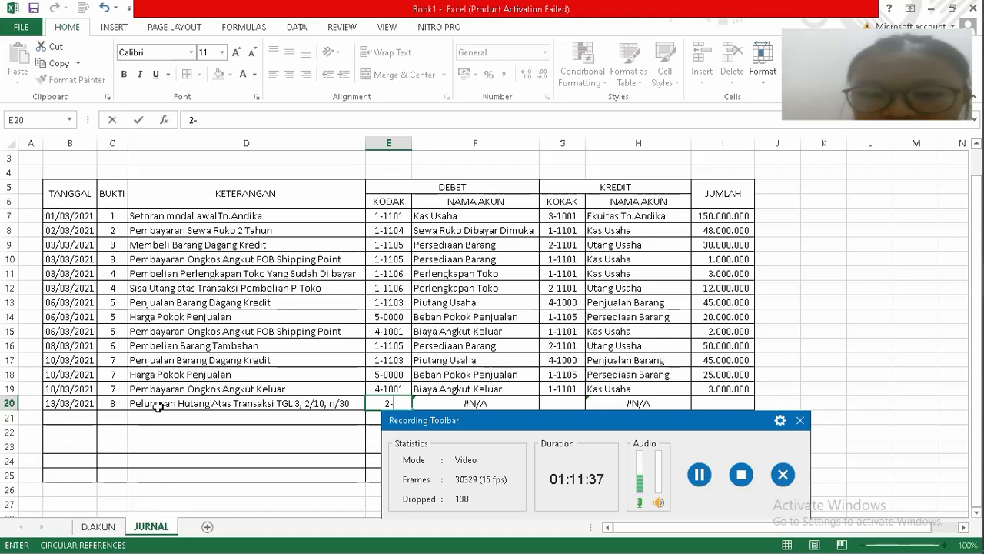
text(110)
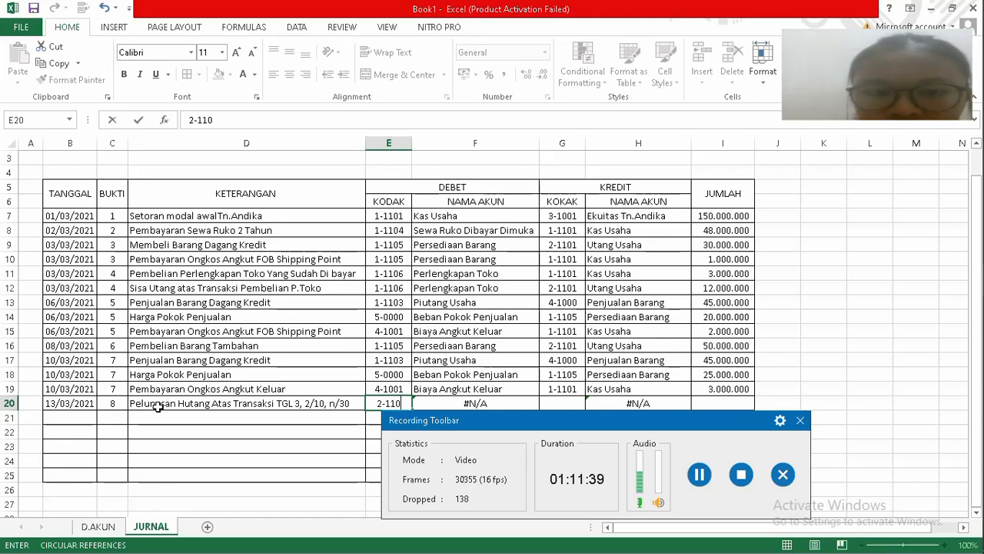
text(1)
key(Tab)
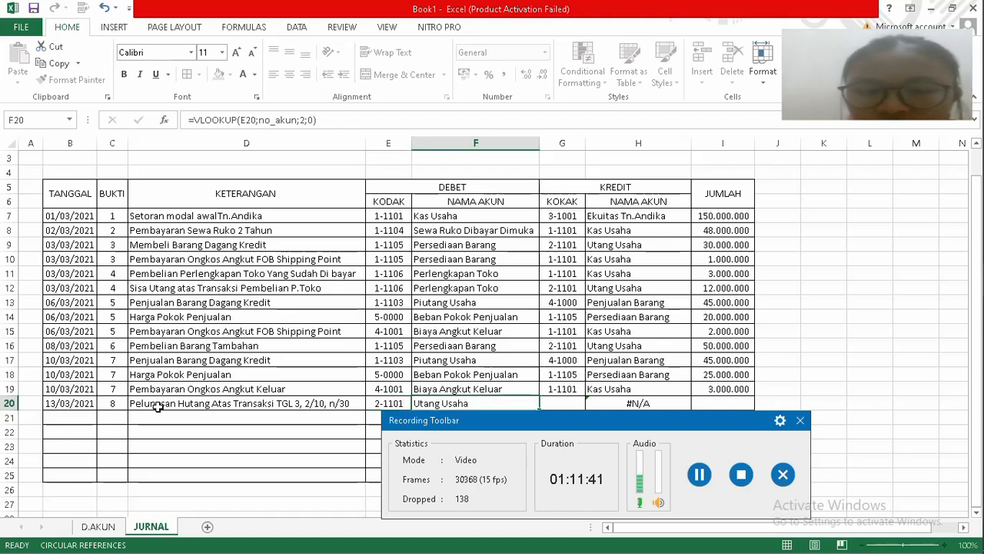
key(Tab)
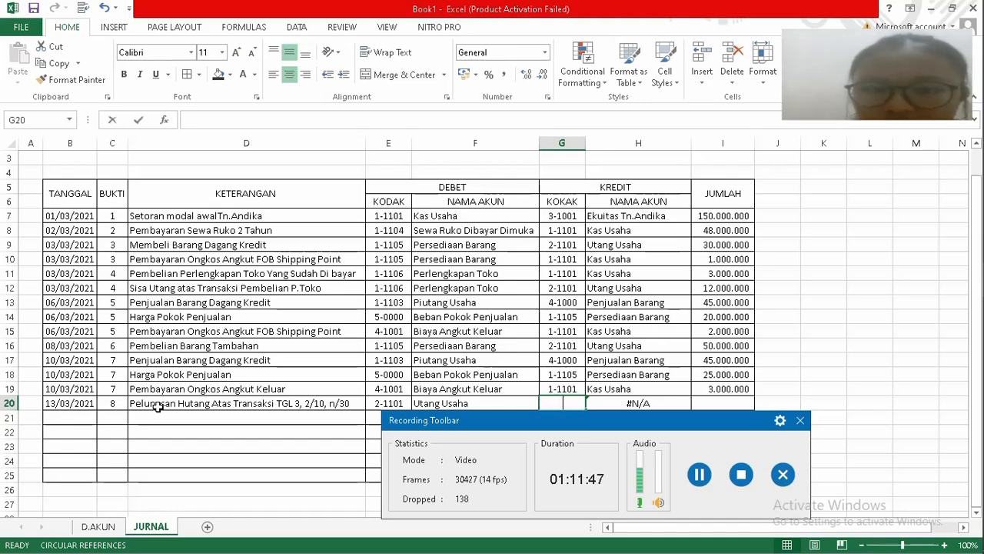
Enter credit account code 1-1101 for the Pelunasan Hutang entry in row 20.
text(1-)
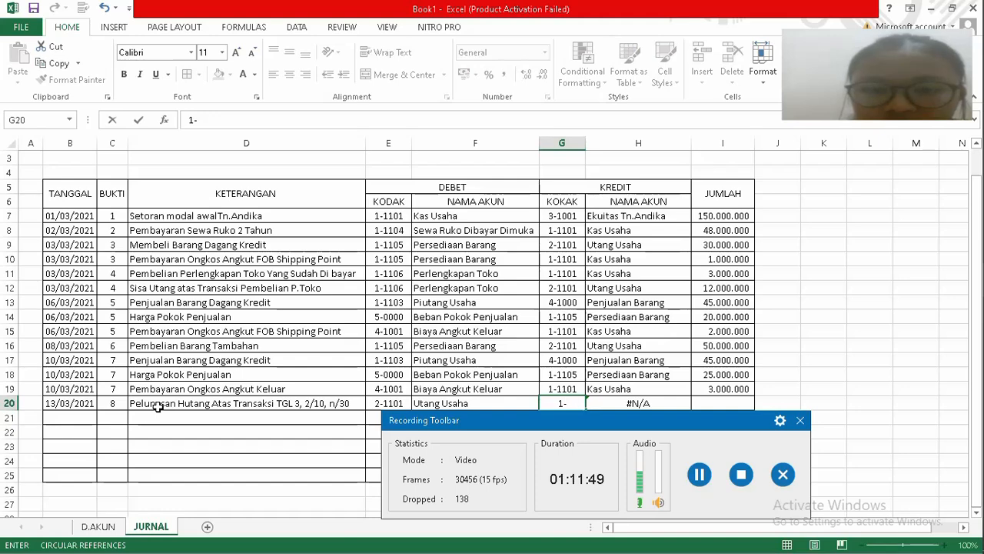
text(11)
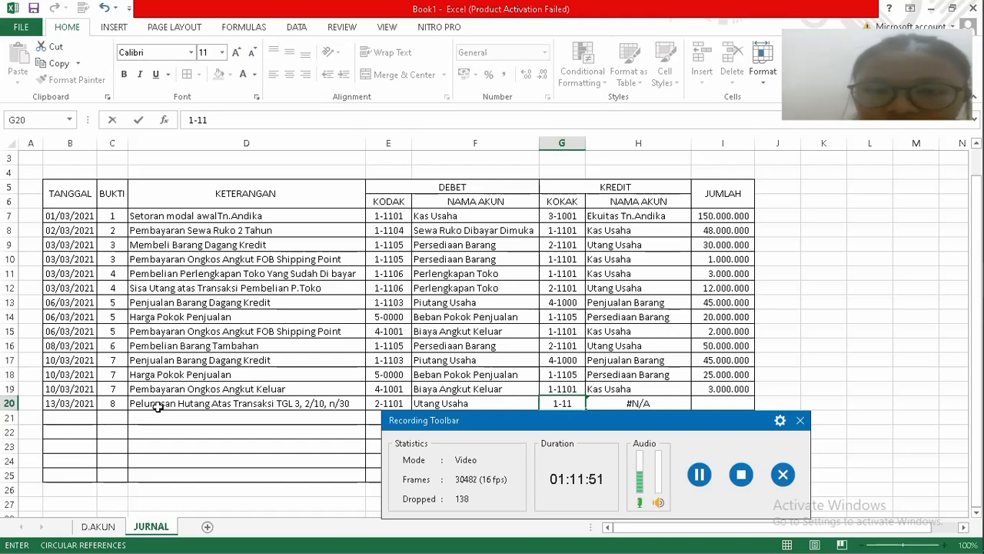
text(01)
key(Tab)
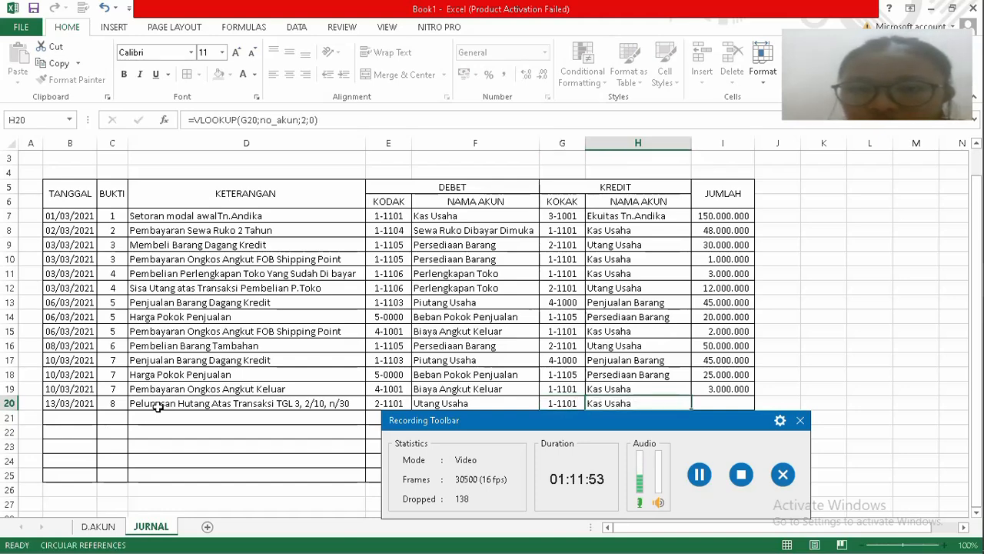
Enter 29400000 as the JUMLAH amount for the Pelunasan Hutang entry in row 20.
key(Tab)
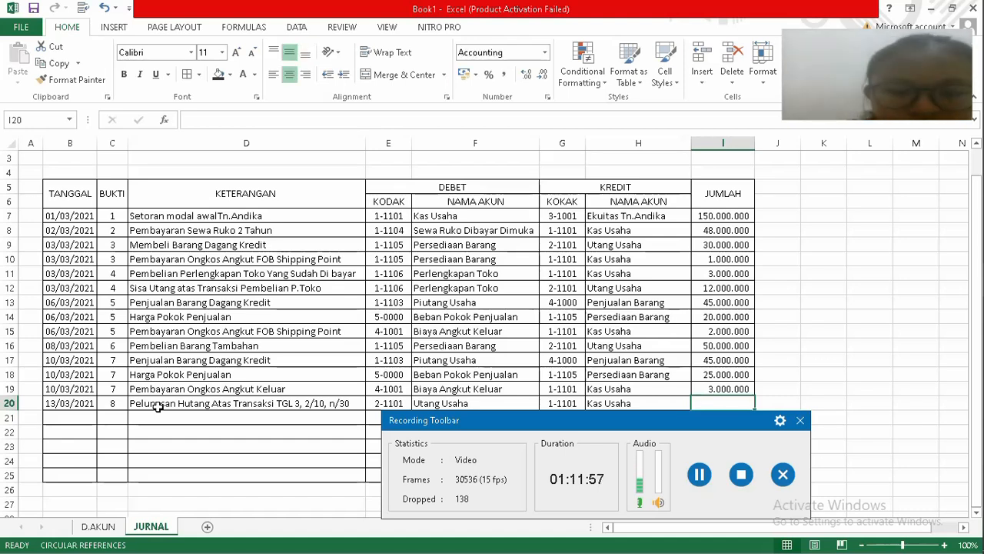
text(29)
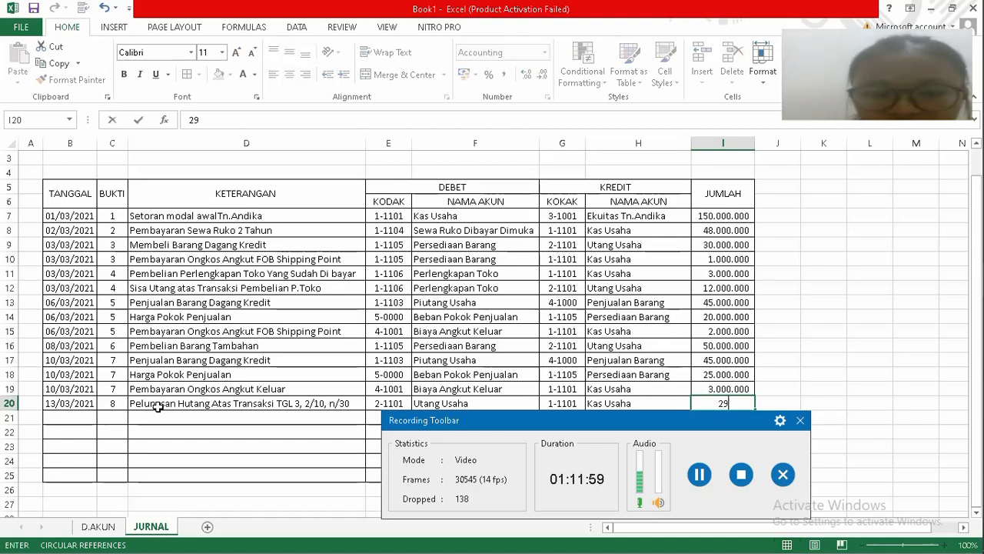
text(40)
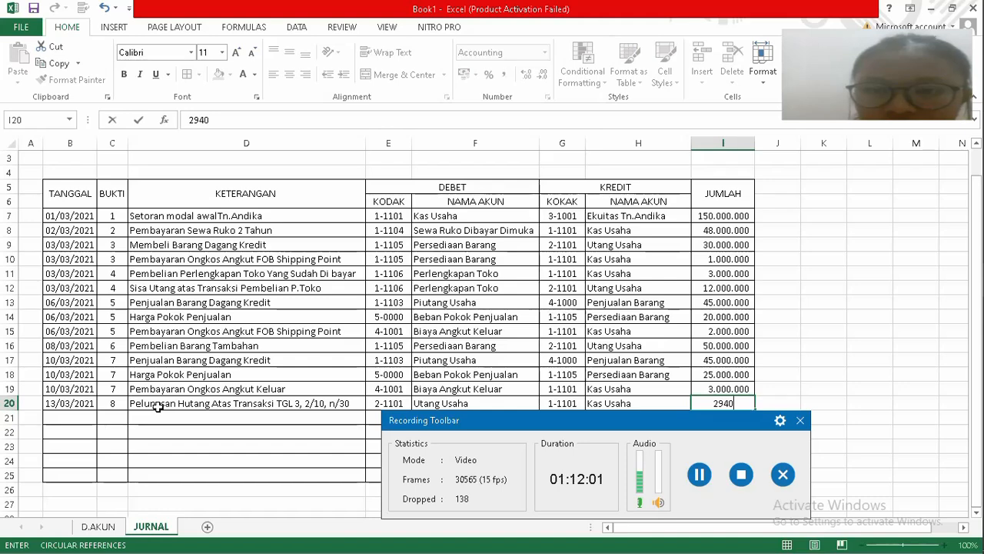
text(0000)
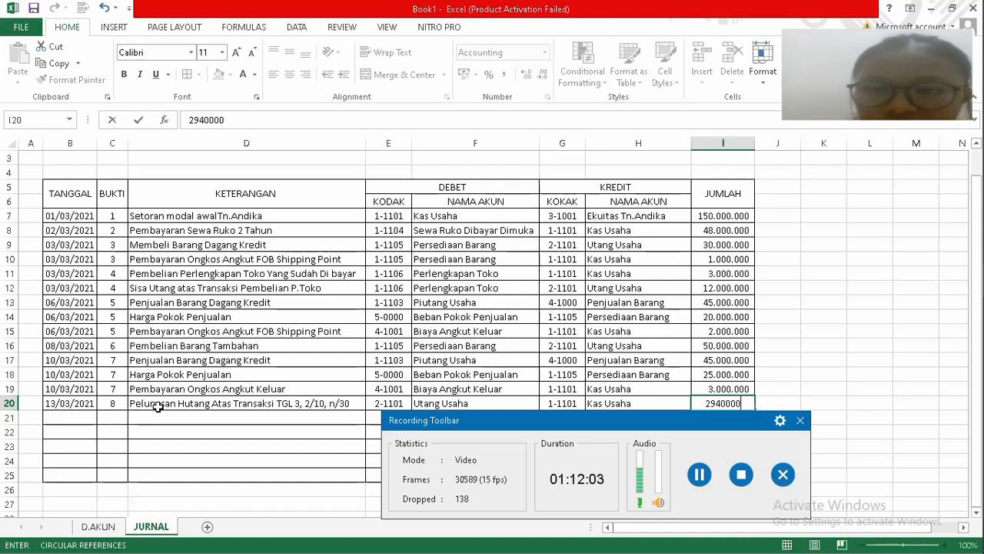
key(ctrl+Return)
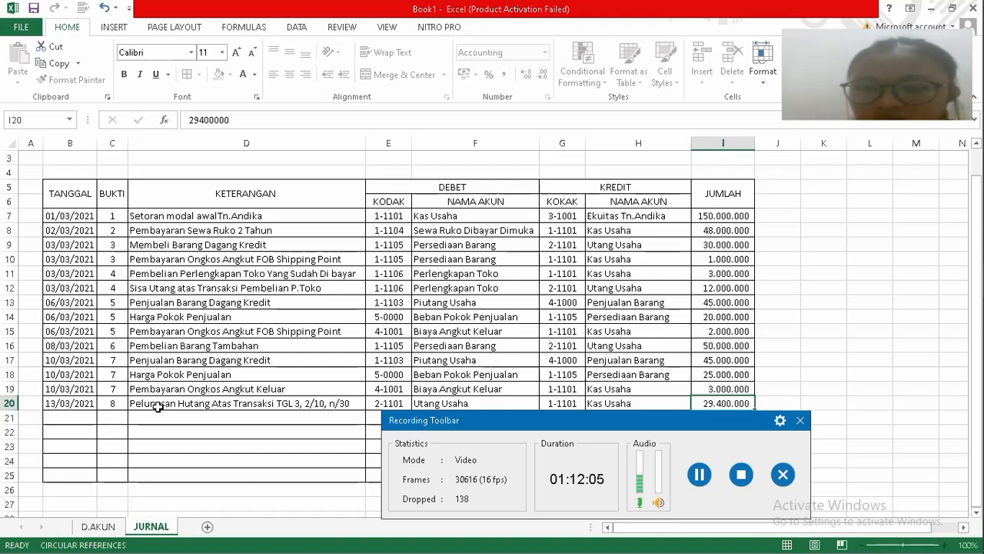
Start the row 21 journal entry by copying the date 13/03/2021 from row 20 and entering BUKTI number 8.
key(Left)
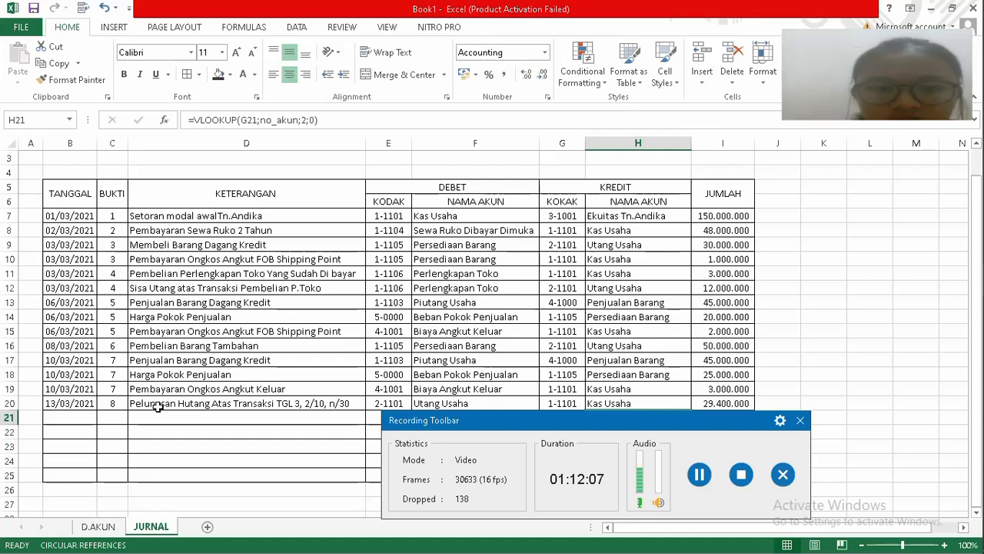
key(Left)
key(Left)
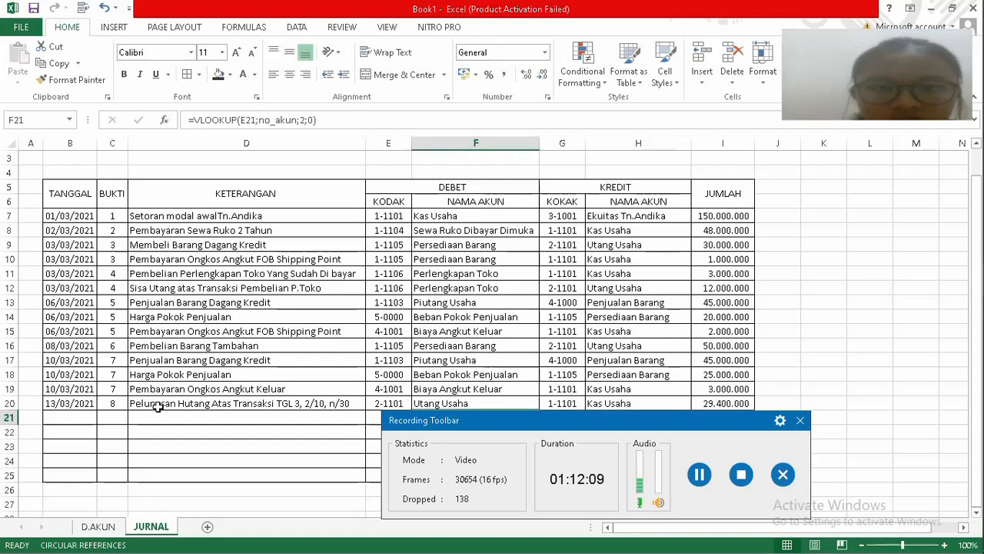
key(Left)
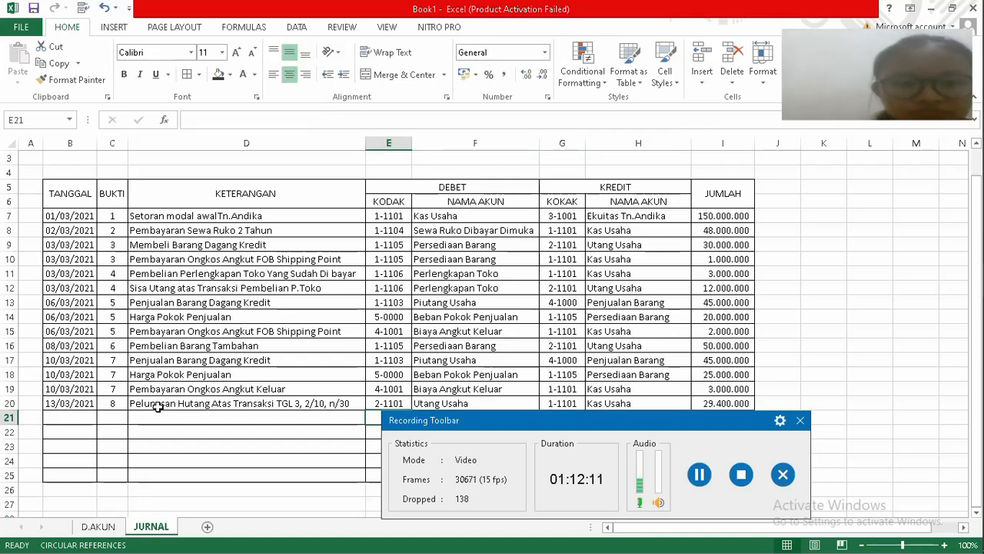
key(Left)
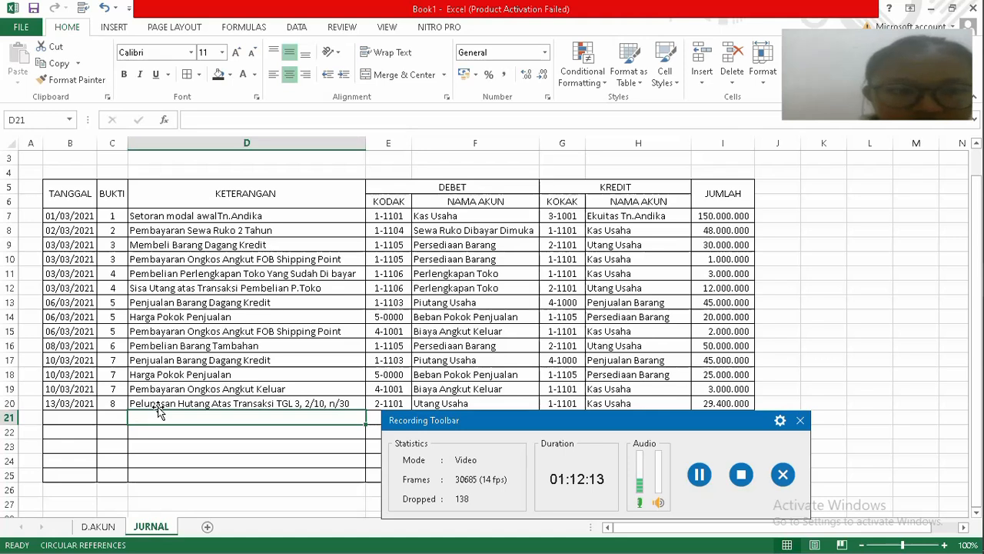
key(Left)
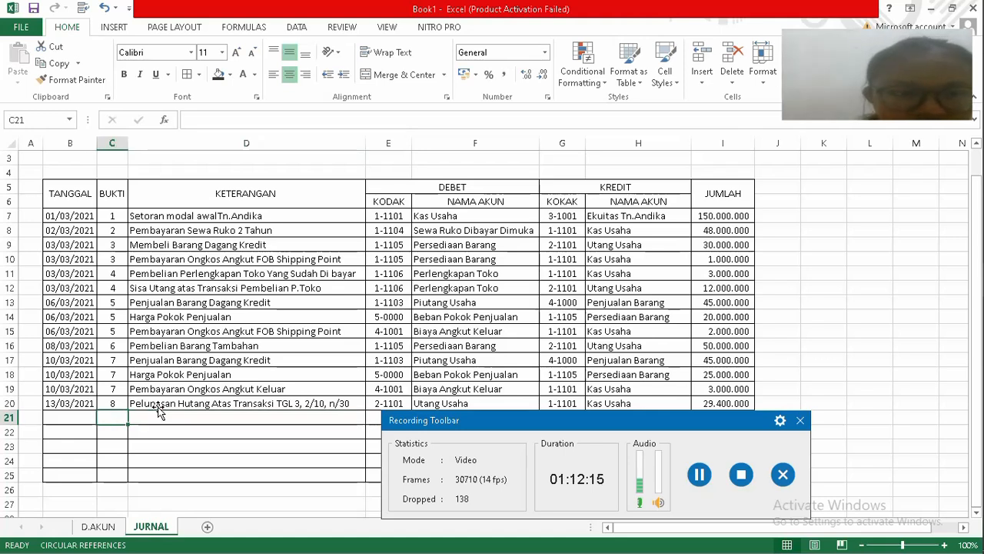
key(Left)
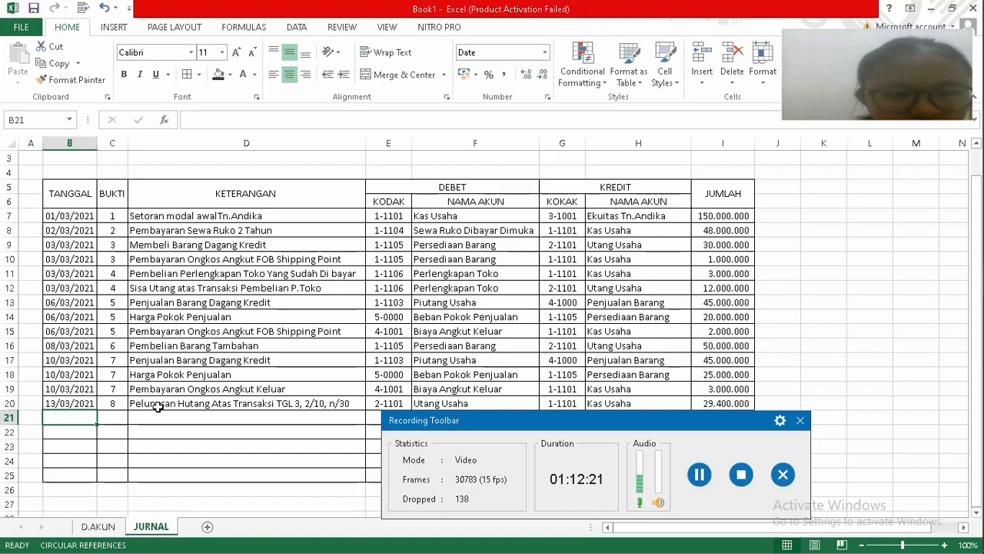
key(Up)
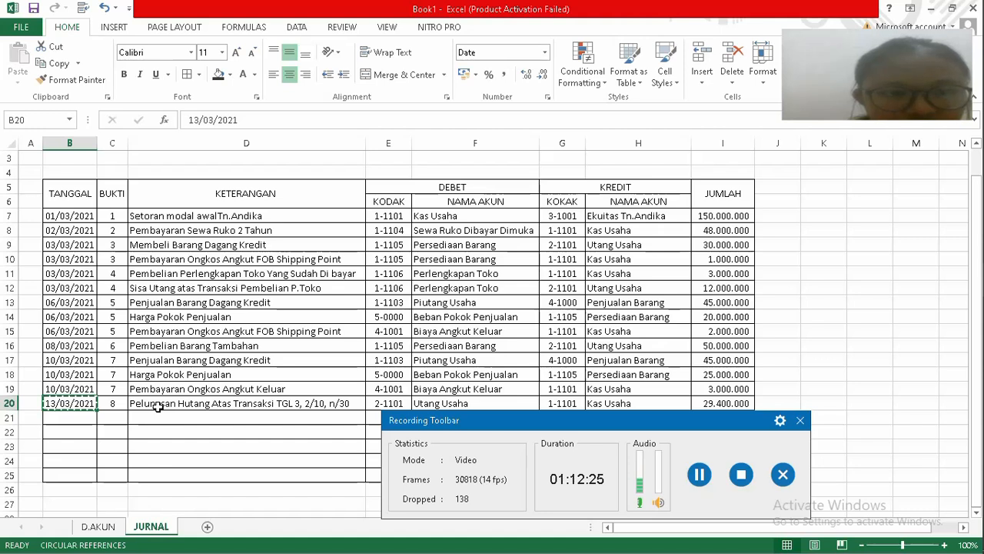
key(ctrl+c)
key(Down)
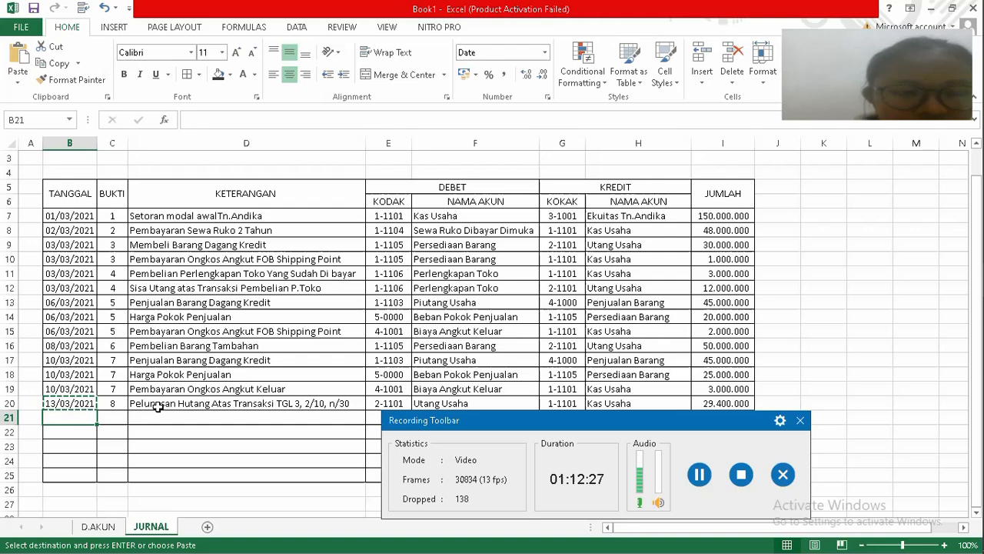
key(ctrl+v)
key(Tab)
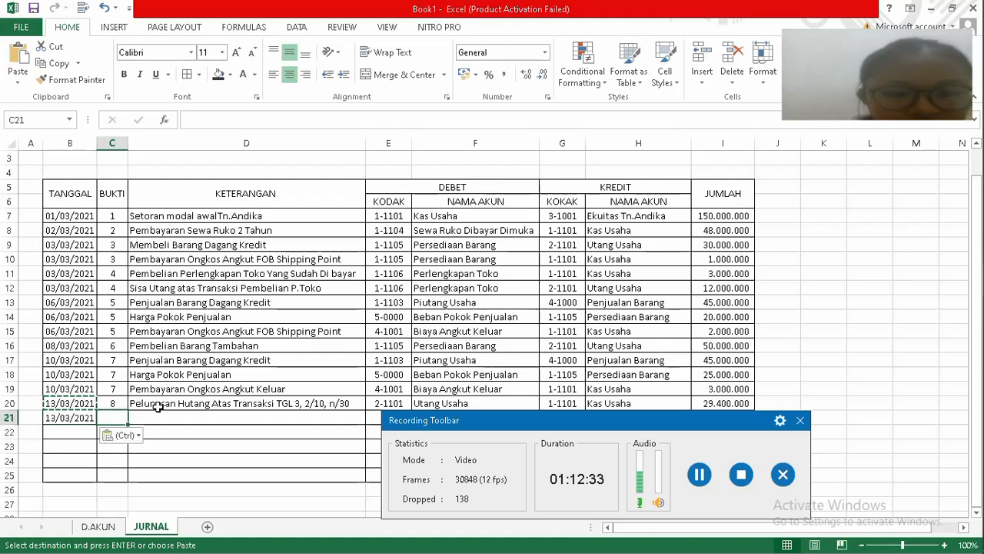
key(Escape)
text(8)
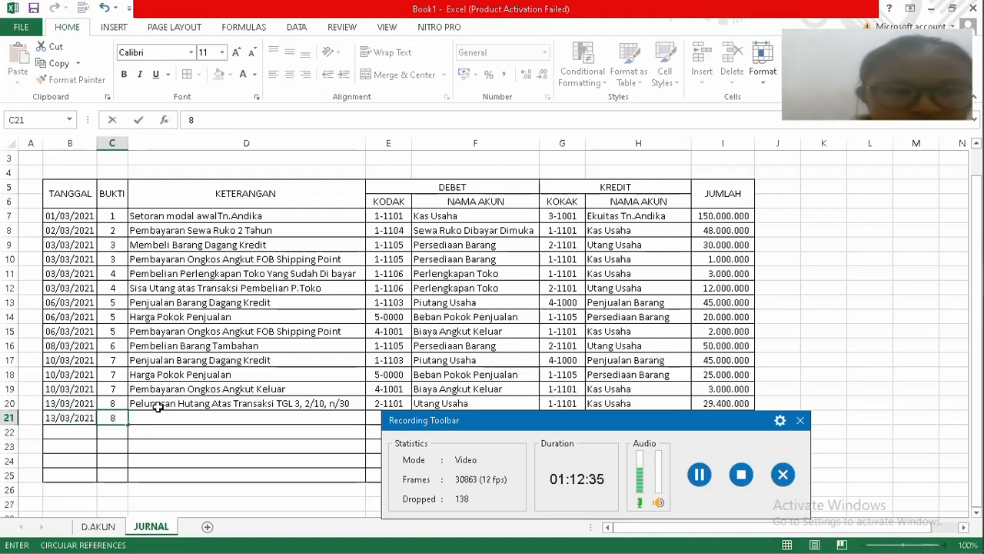
key(Tab)
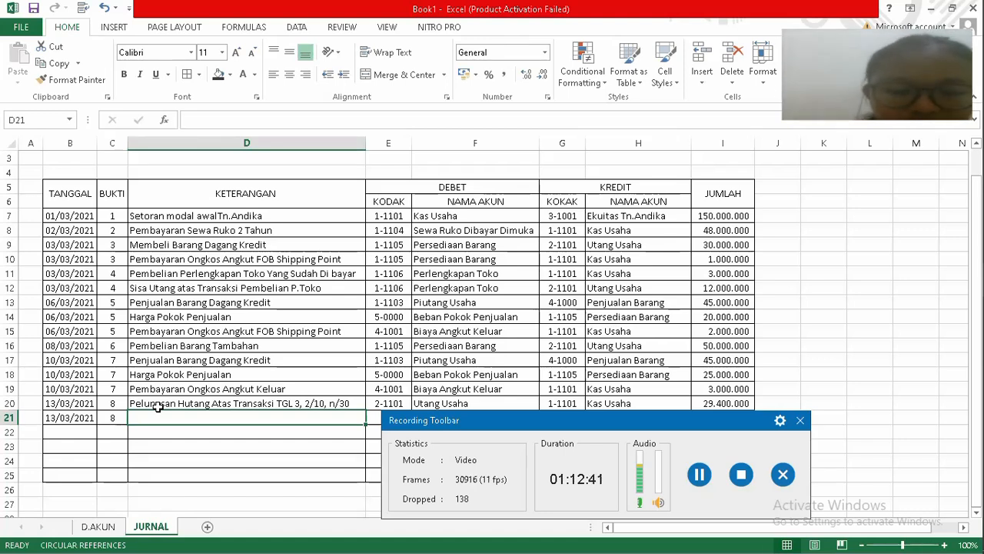
Enter "Diskon Pembelian" as the KETERANGAN for the 13/03/2021 entry in row 21.
text(d)
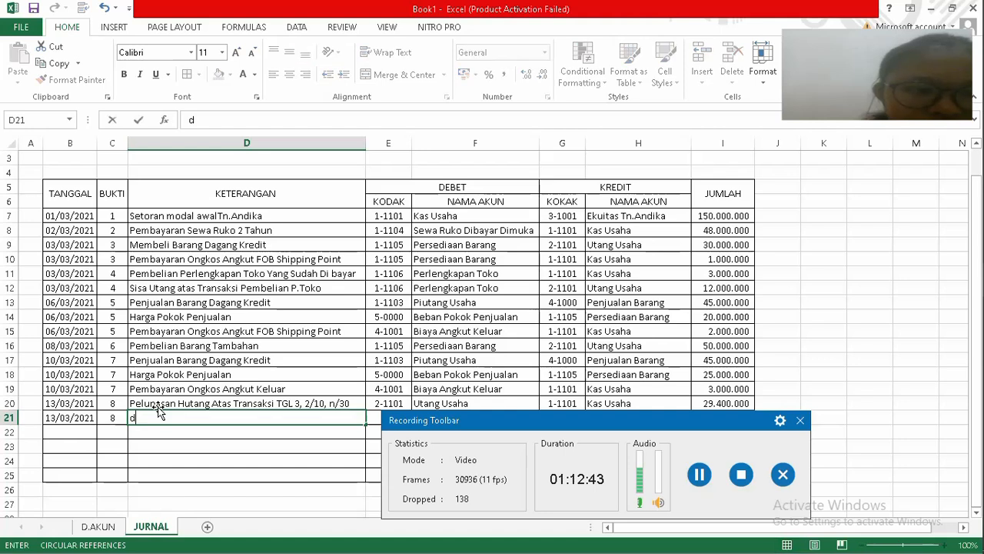
key(BackSpace)
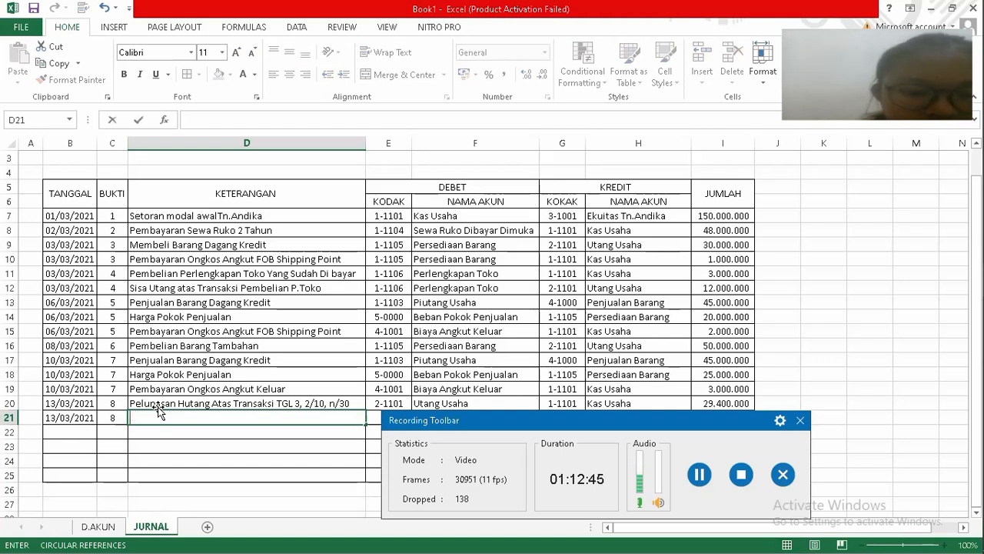
text(Disko)
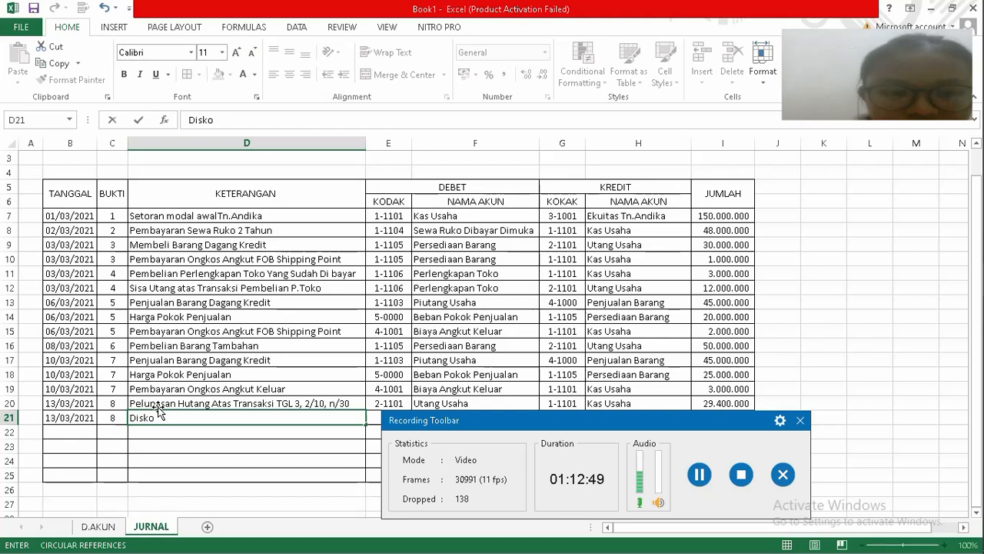
text(n)
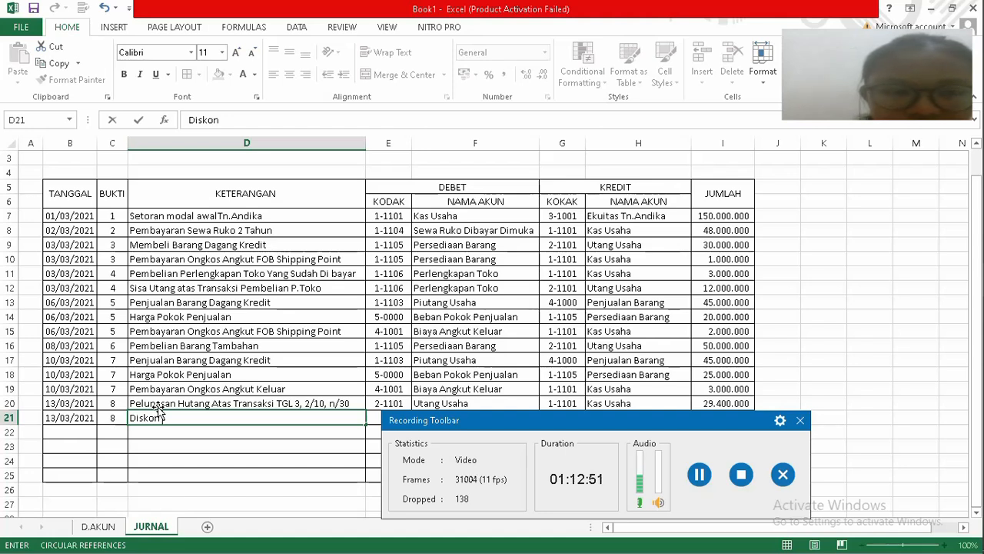
text( Pem)
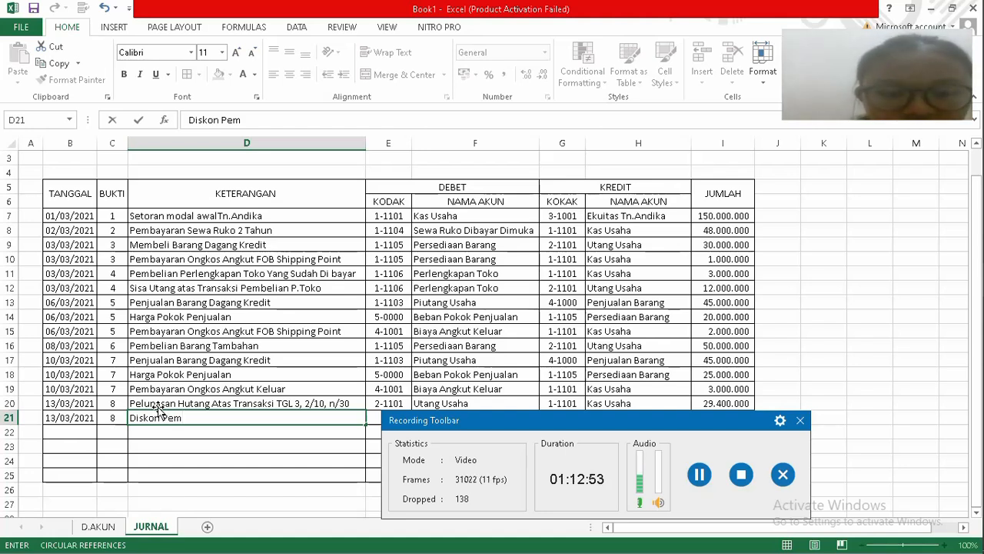
text(beli)
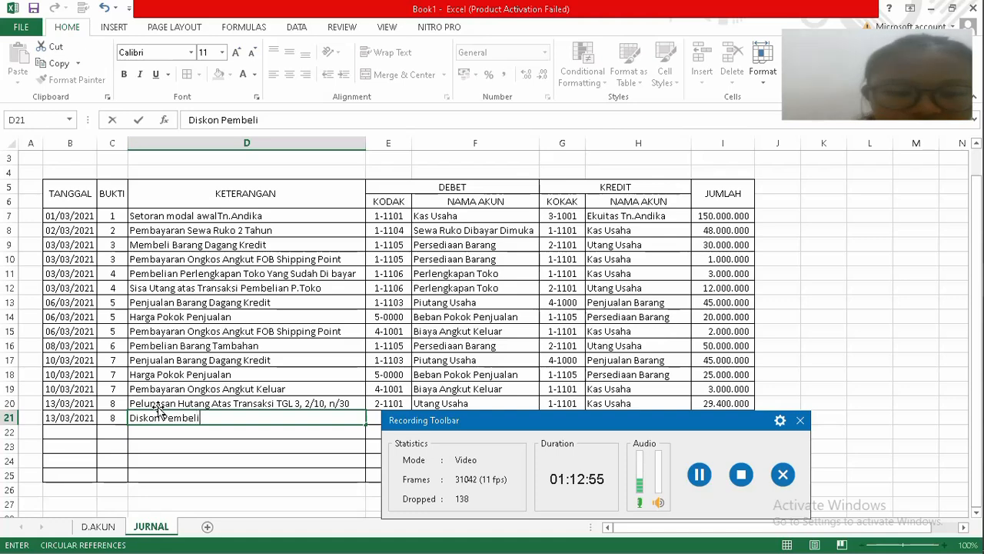
text(an)
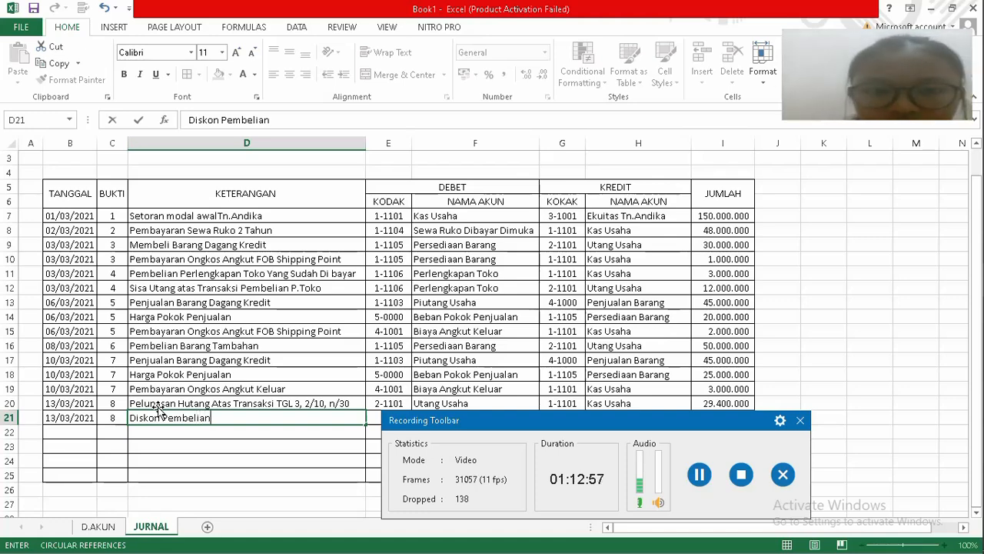
key(Tab)
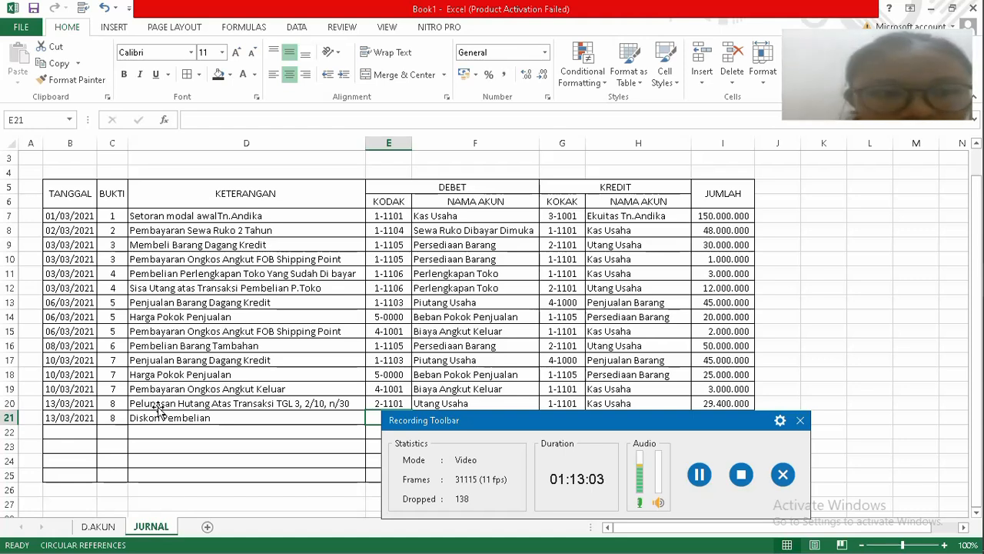
Enter debit account code 1-1105 for the Diskon Pembelian entry in row 21.
text(1)
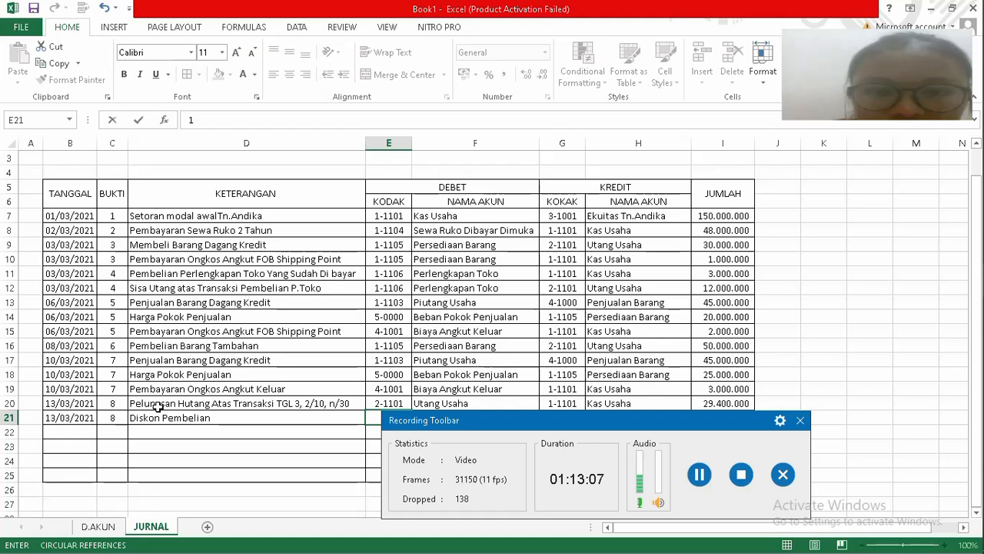
text(-)
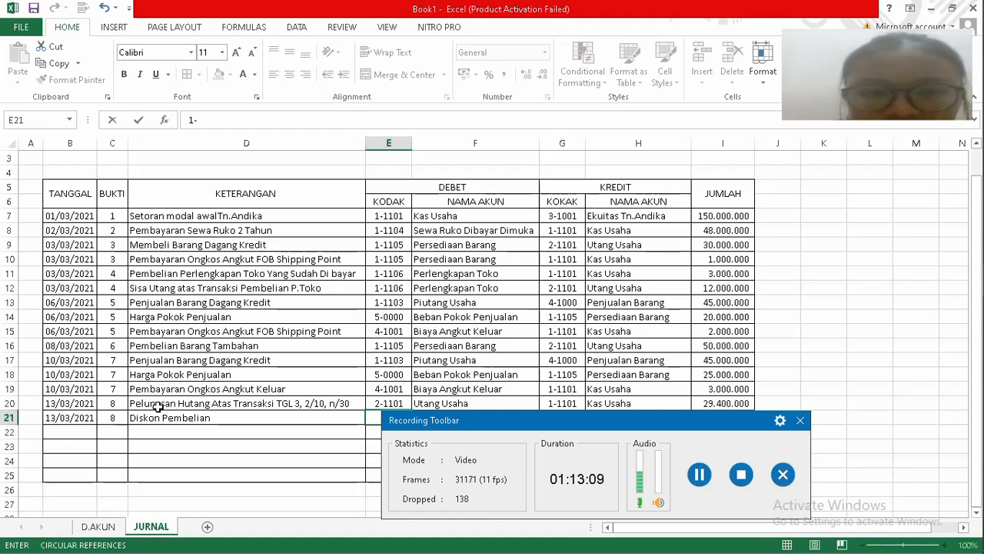
text(11)
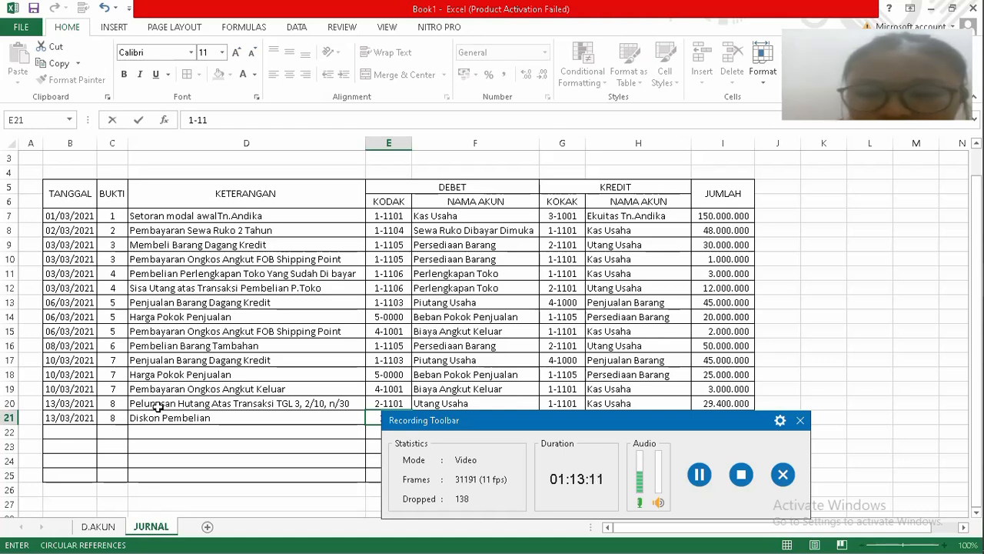
text(05)
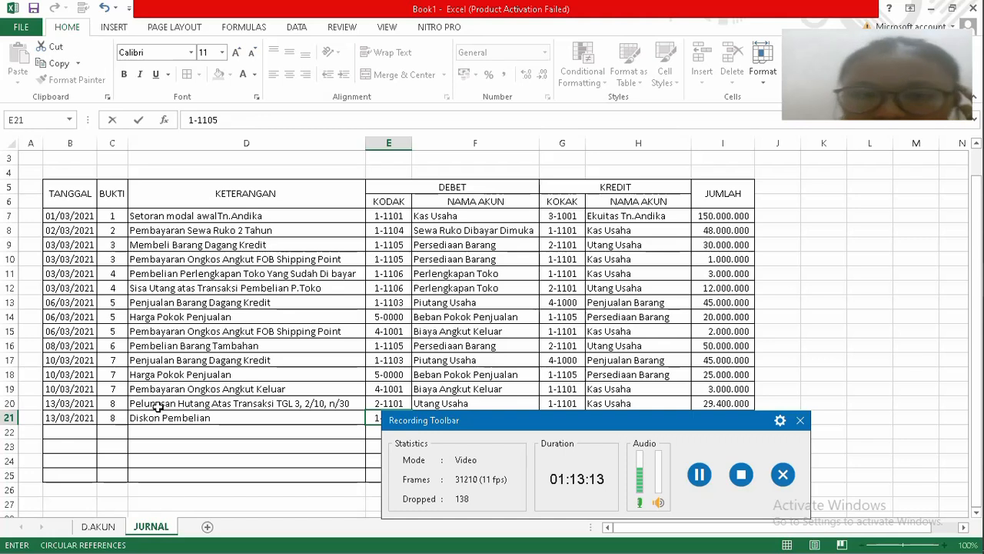
key(Tab)
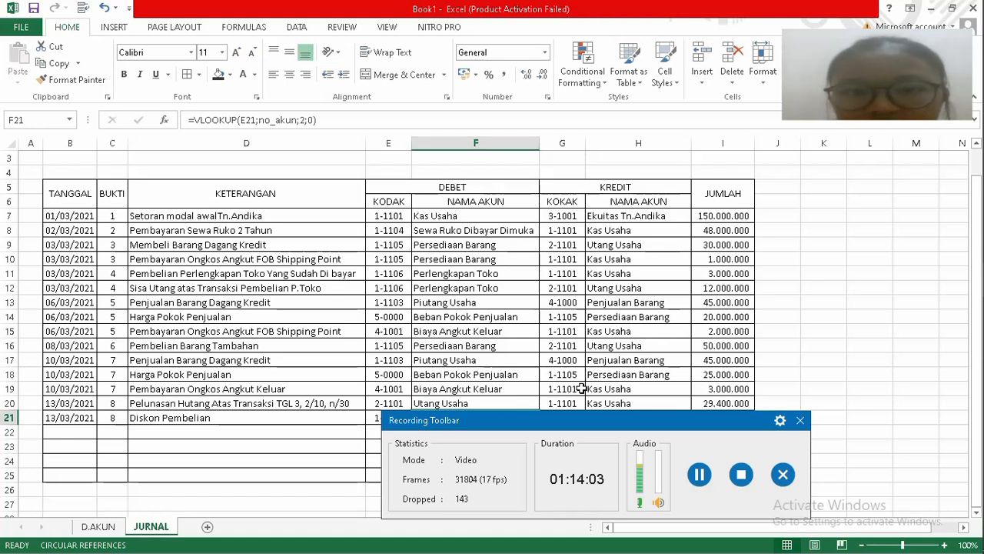
Change the debit account code for the Diskon Pembelian entry in row 21 to 1-1101.
key(Right)
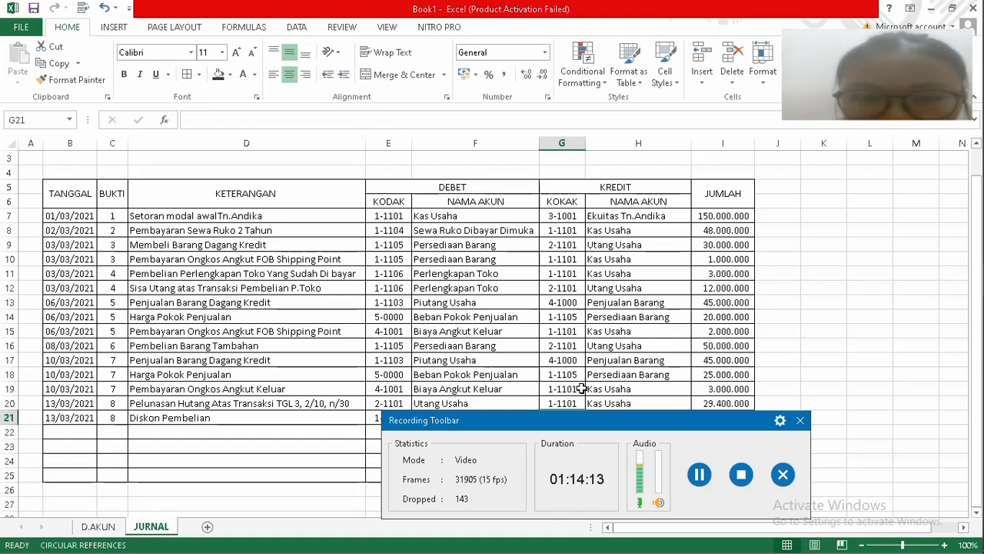
key(Left)
key(Left)
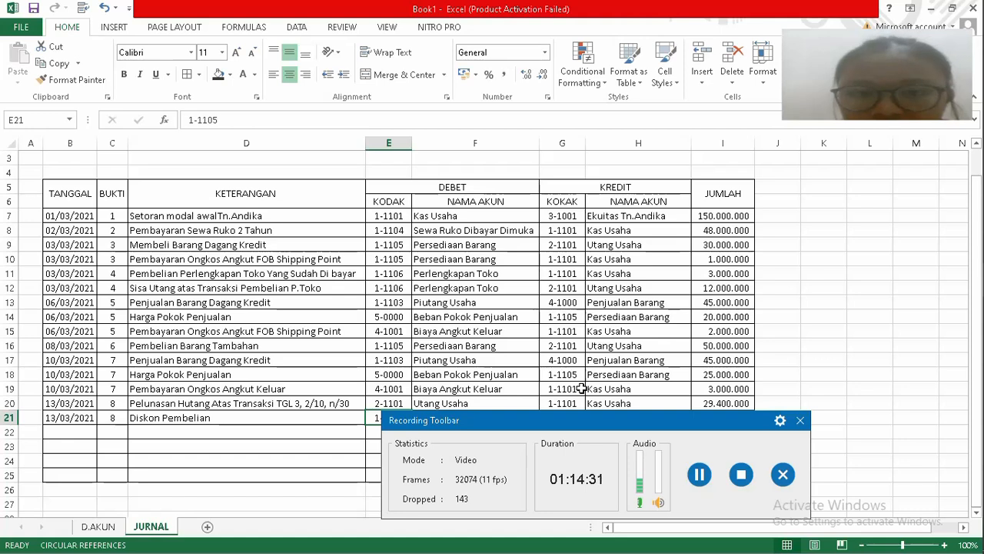
text(1-)
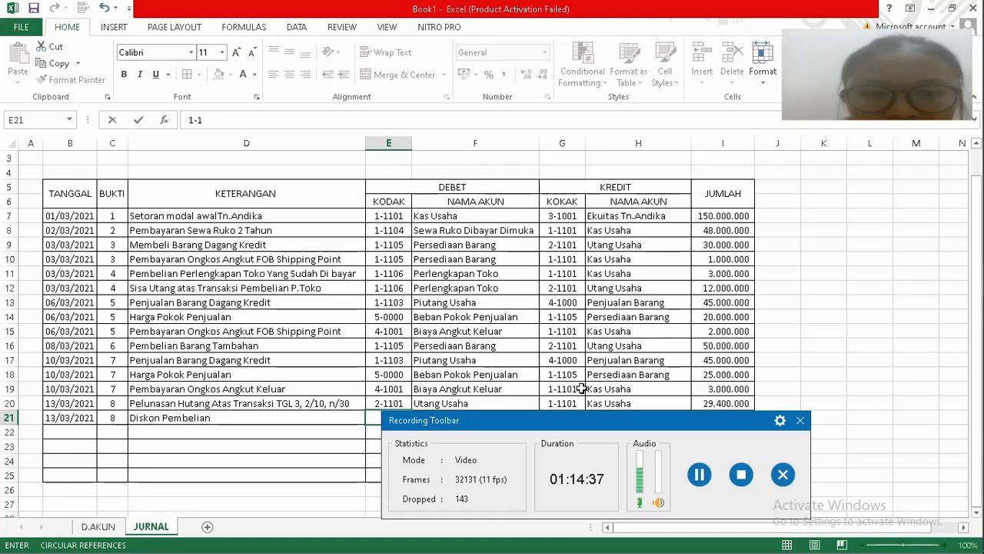
text(1)
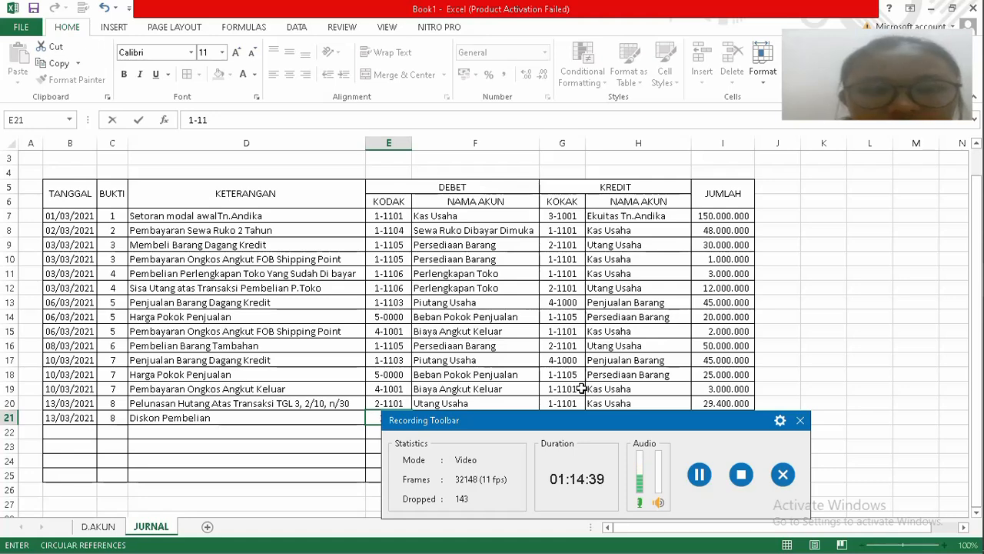
text(101)
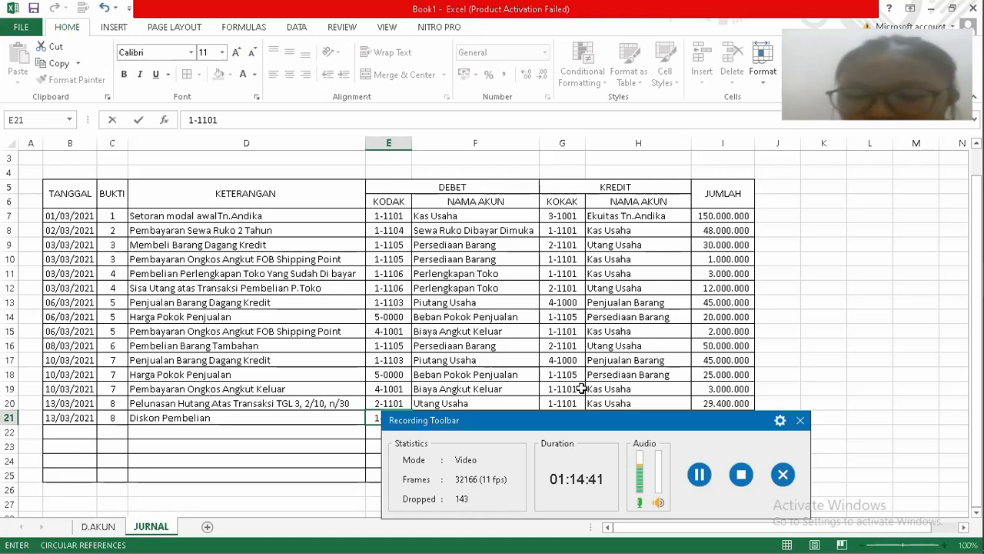
key(Tab)
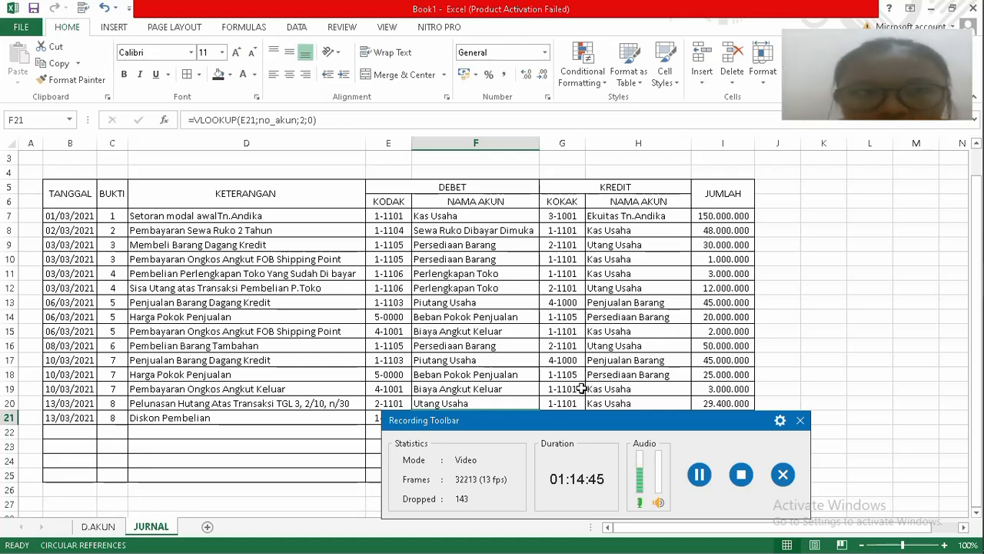
Enter credit account code 1-1105 for the Diskon Pembelian entry in row 21.
key(Tab)
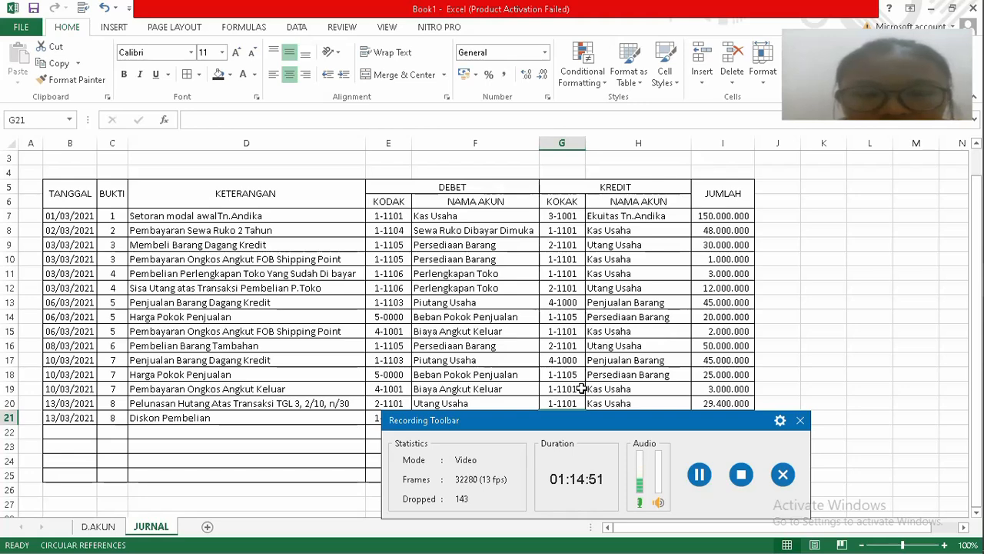
text(1)
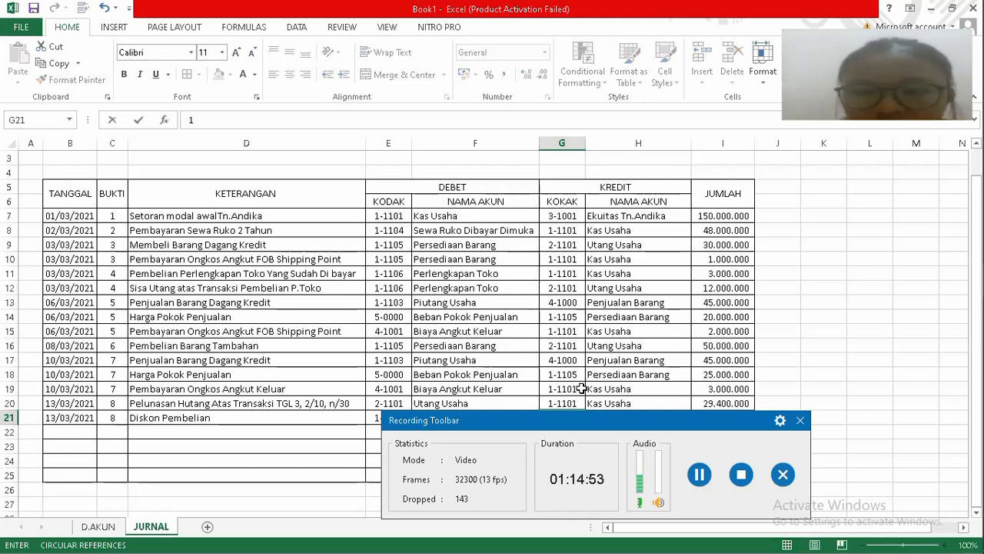
text(-11)
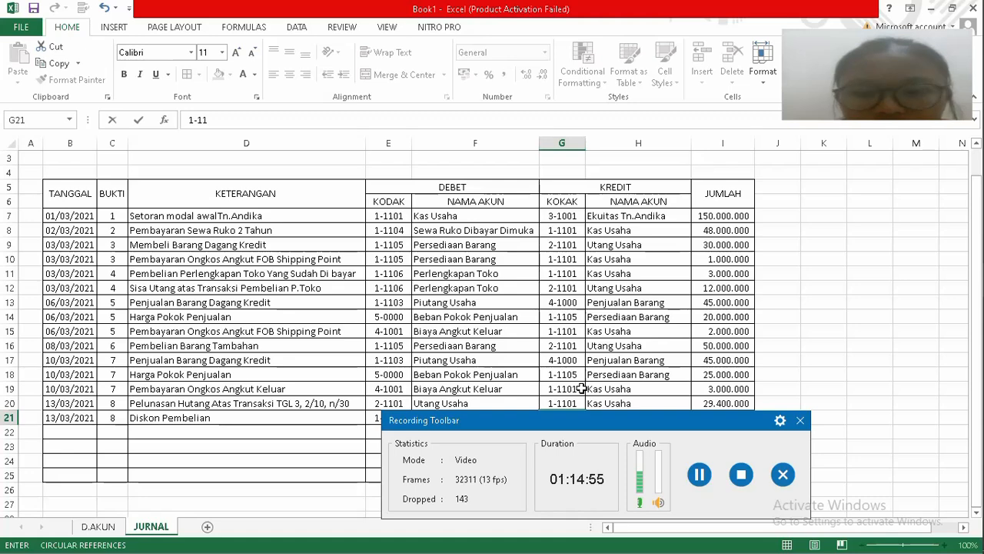
text(05)
key(Tab)
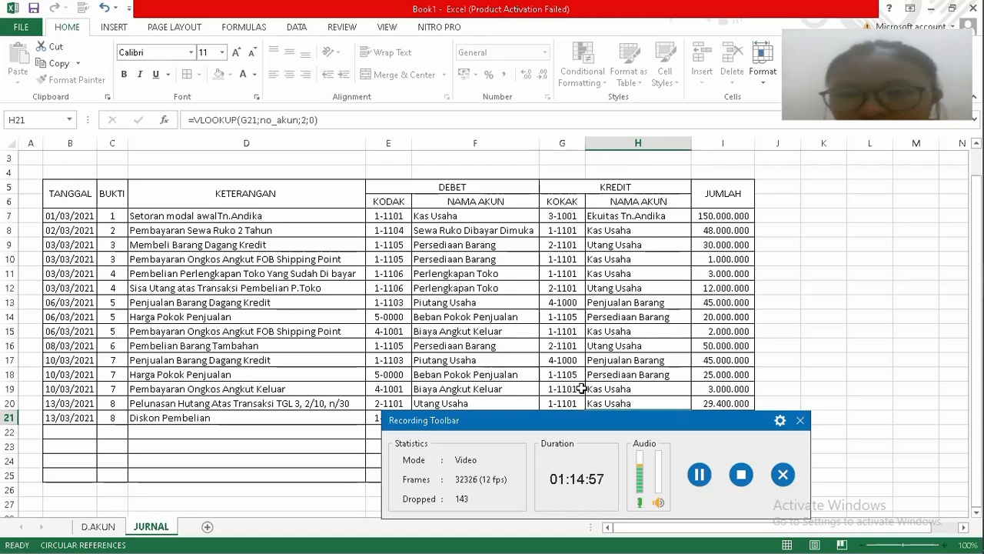
Enter 600000 in cell H21, the credit NAMA AKUN cell of the Diskon Pembelian entry.
text(6)
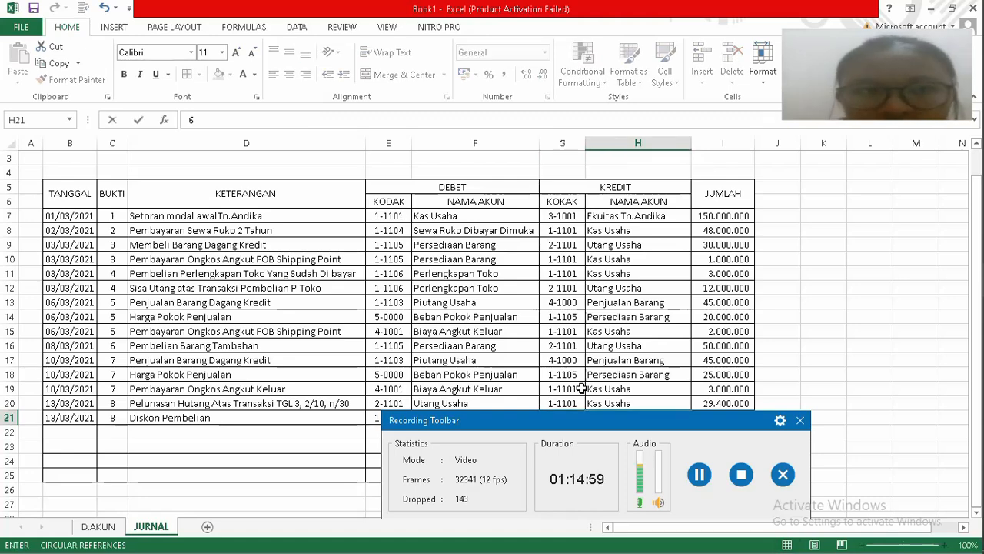
text(00000)
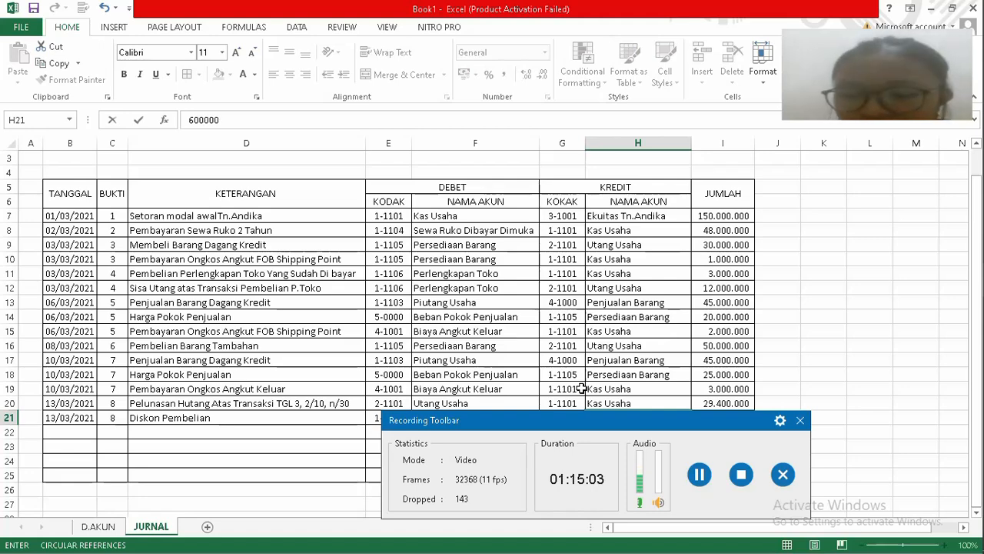
key(Tab)
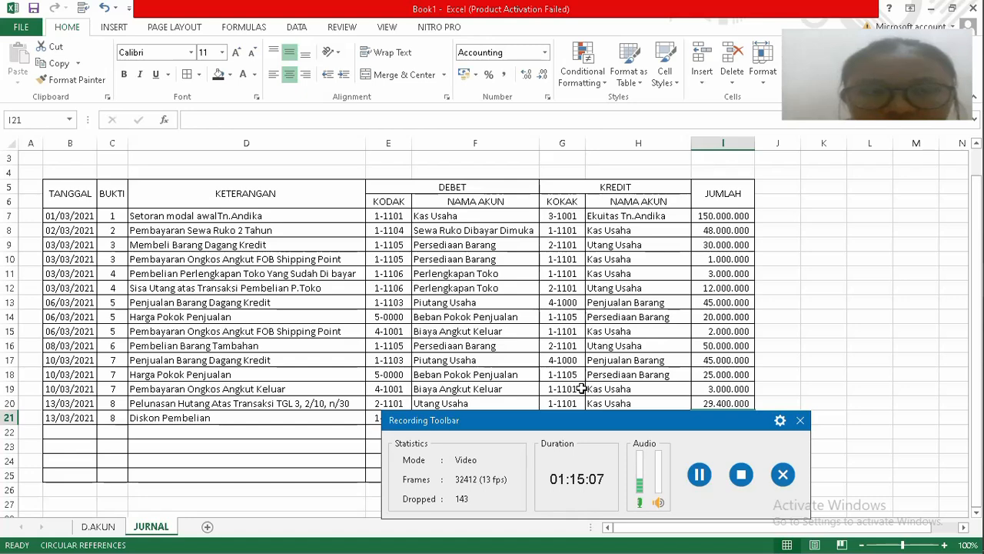
Start the row 22 journal entry with the TANGGAL 13/03/21.
key(Left)
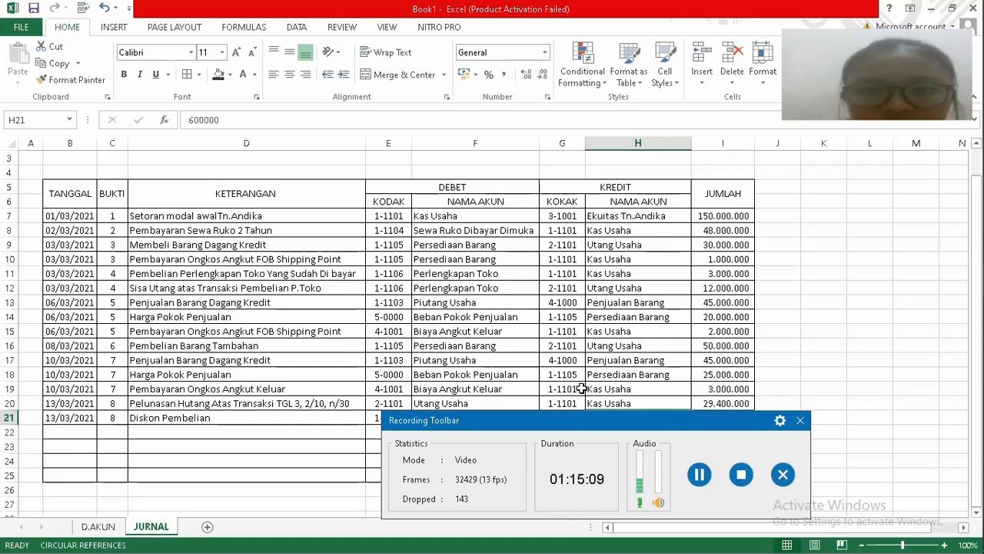
key(Left)
key(Left)
key(Left)
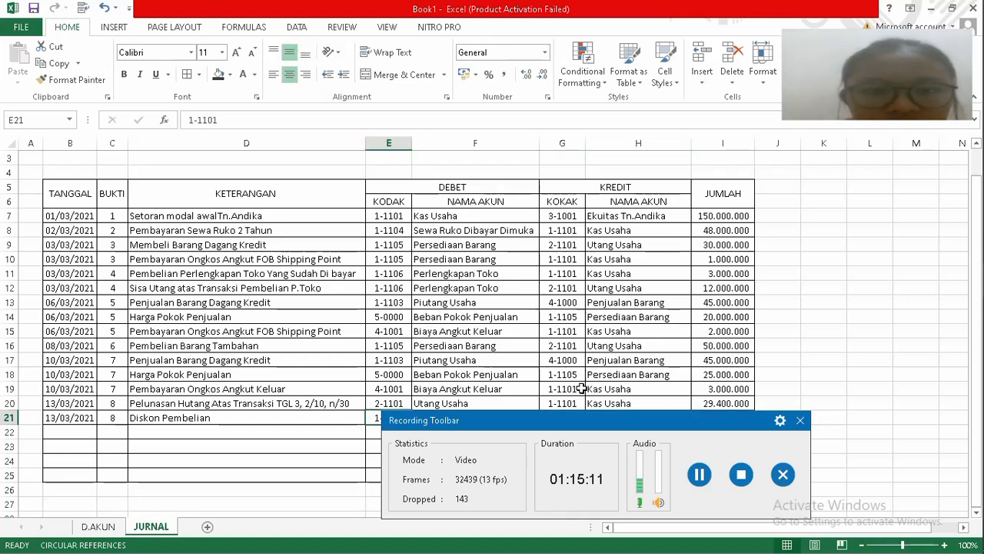
key(Left)
key(Left)
key(Left)
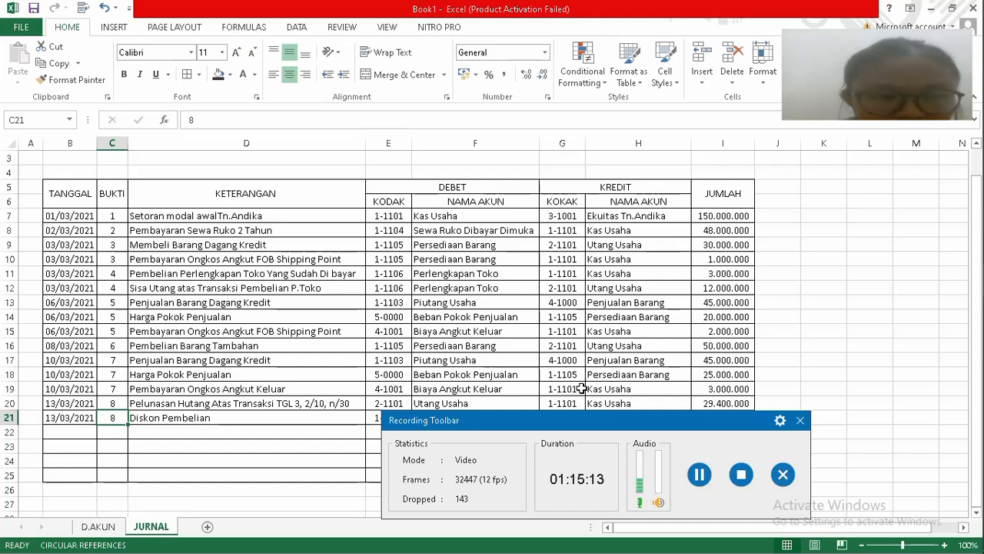
key(Down)
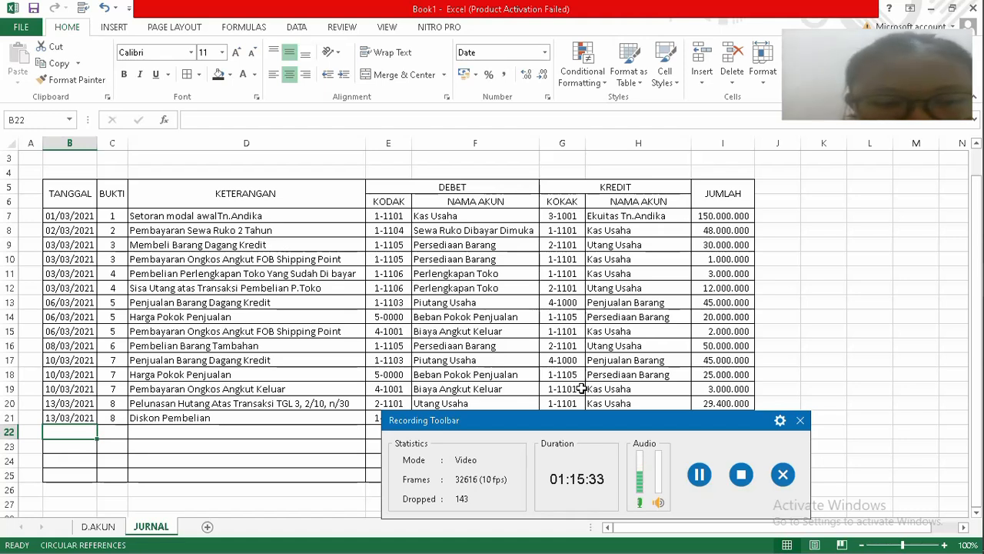
text(13/)
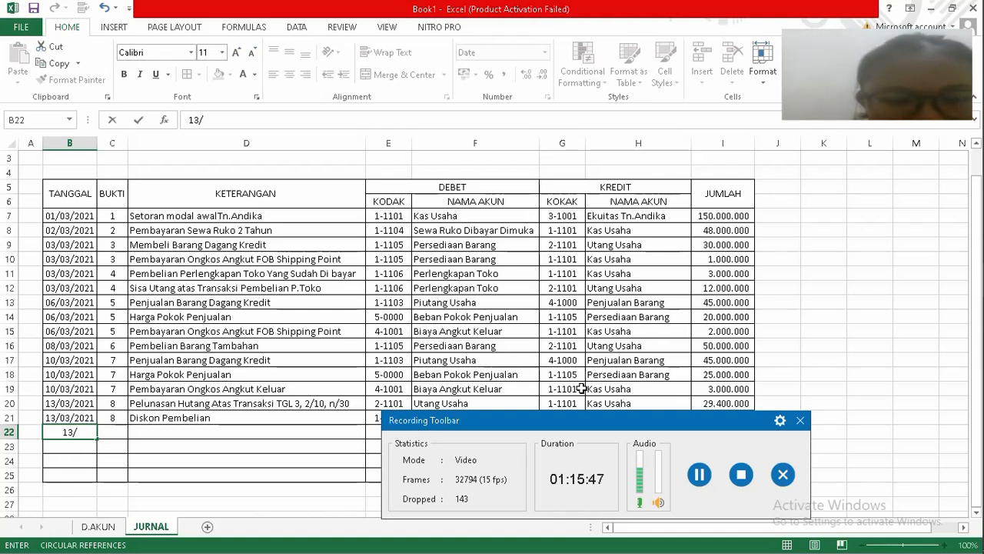
text(03)
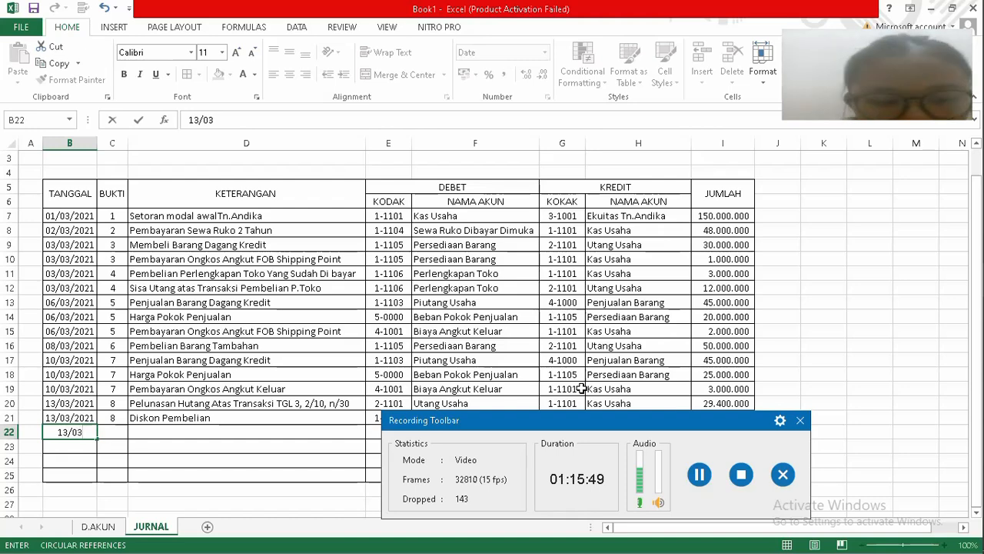
text(/21)
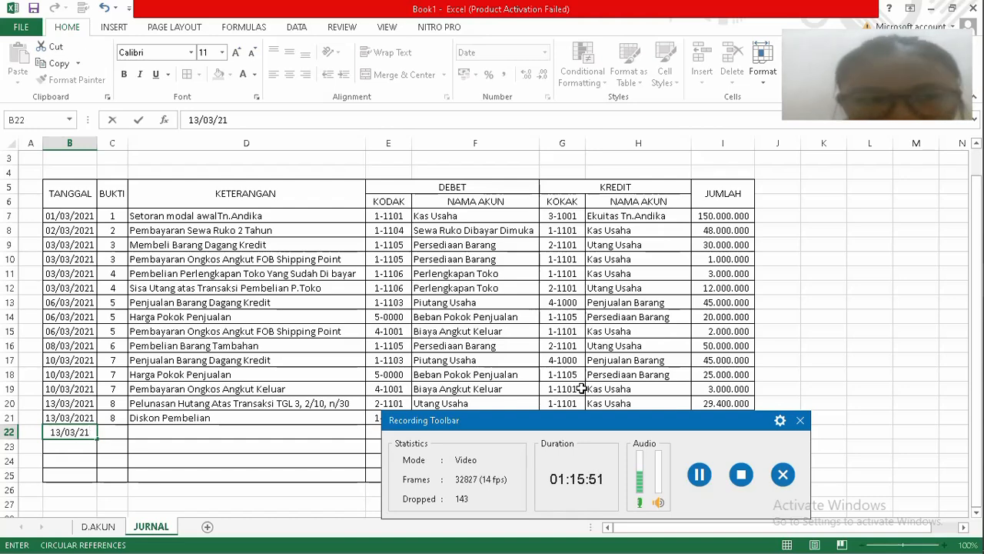
key(Up)
Look back through the earlier journal entries to the 06/03/2021 credit sale description in row 13.
key(Up)
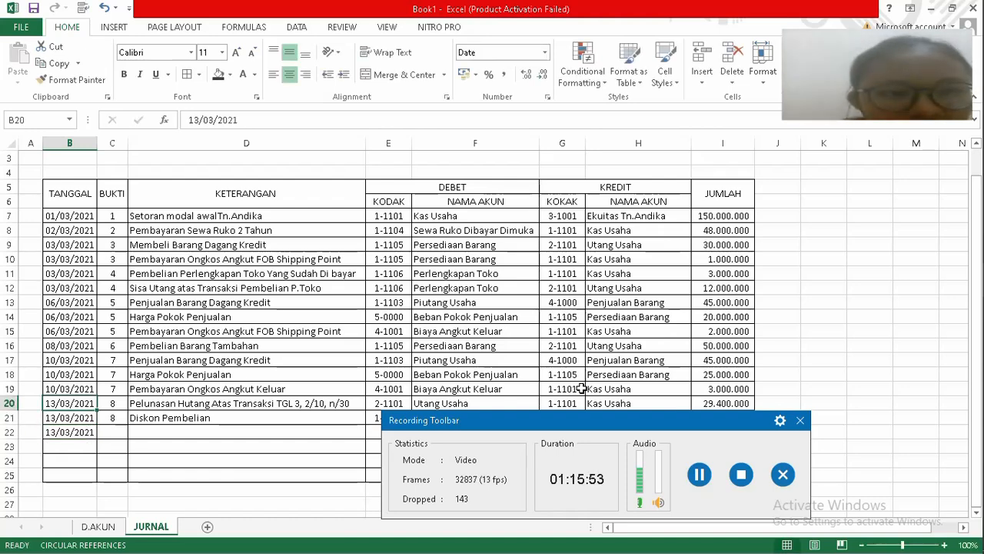
key(Up)
key(Up)
key(Up)
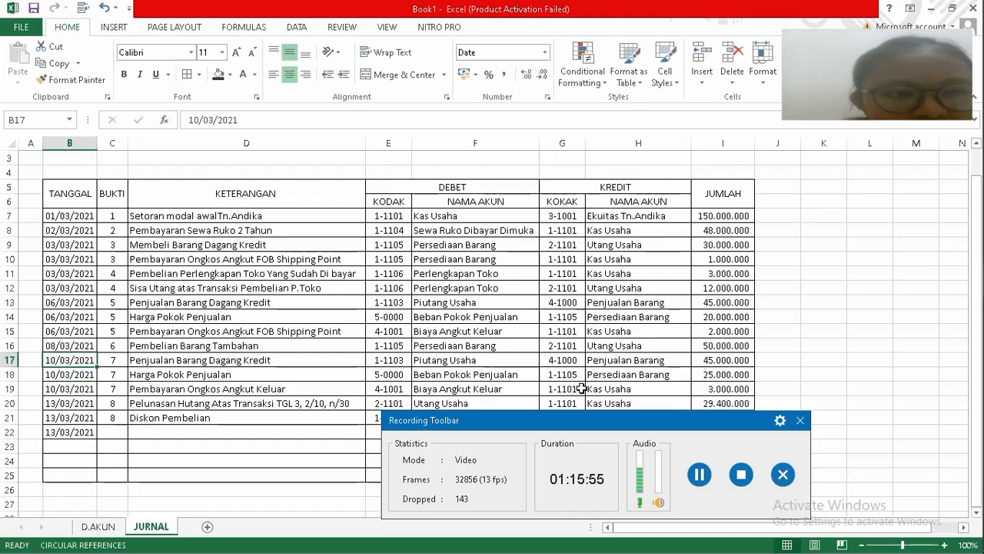
key(Up)
key(Up)
key(Up)
key(Up)
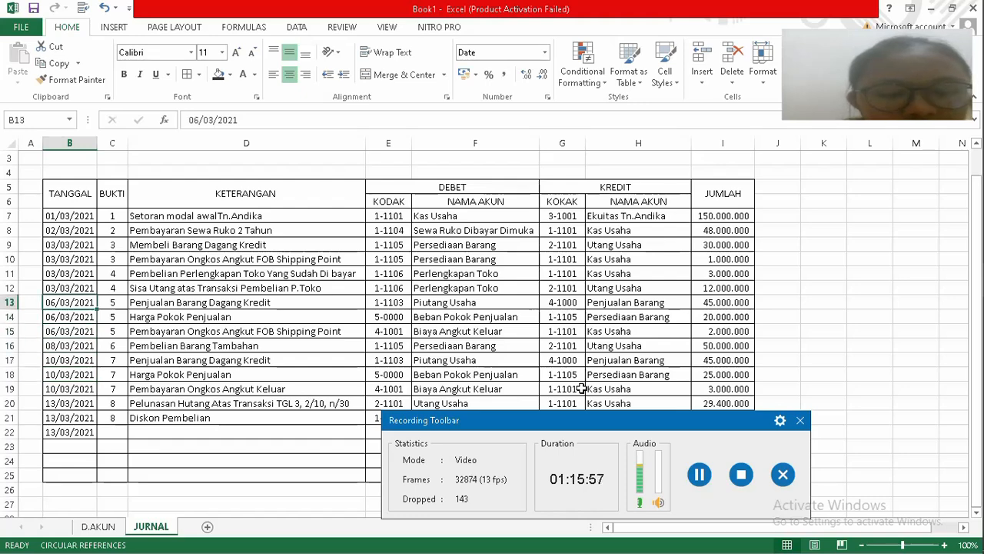
key(Right)
key(Right)
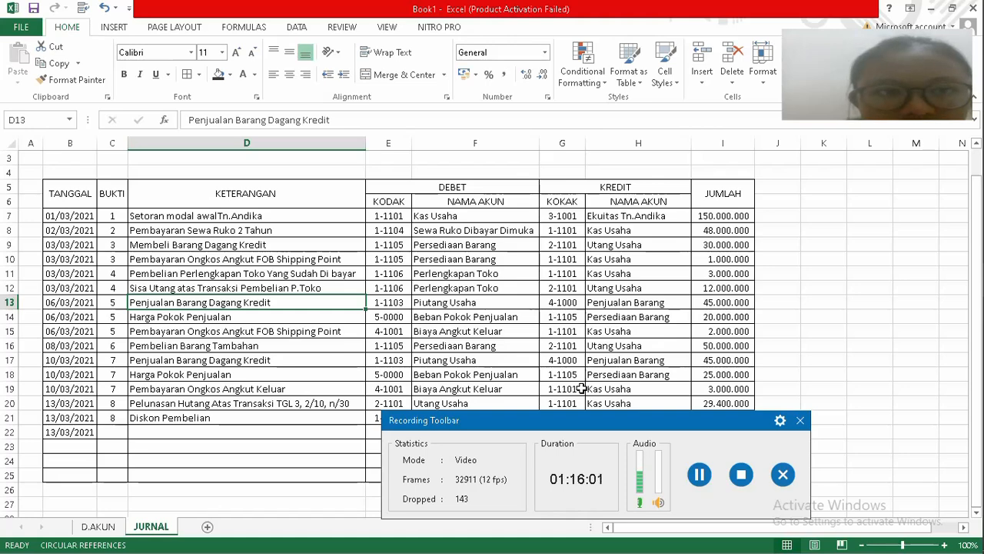
double_click(582, 388)
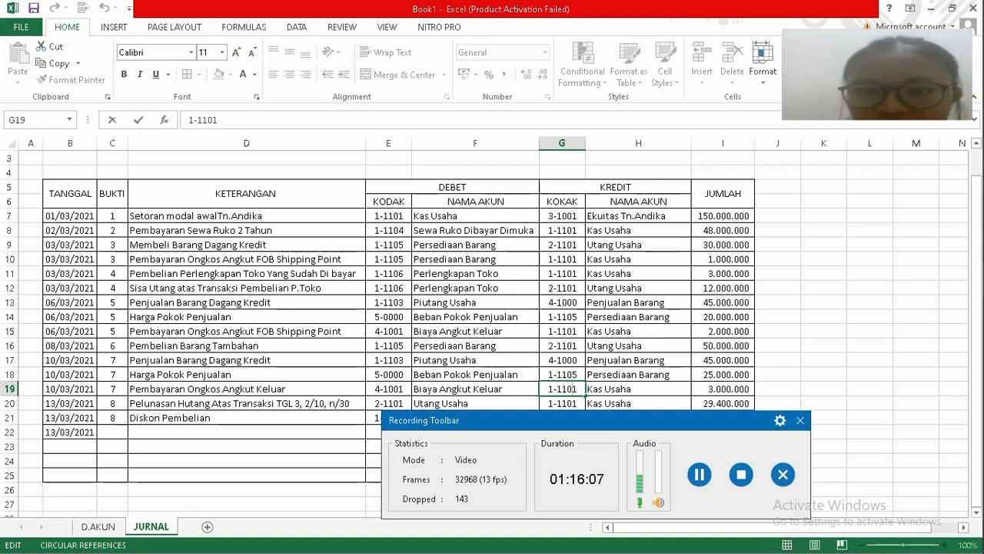
key(Return)
key(Up)
key(Up)
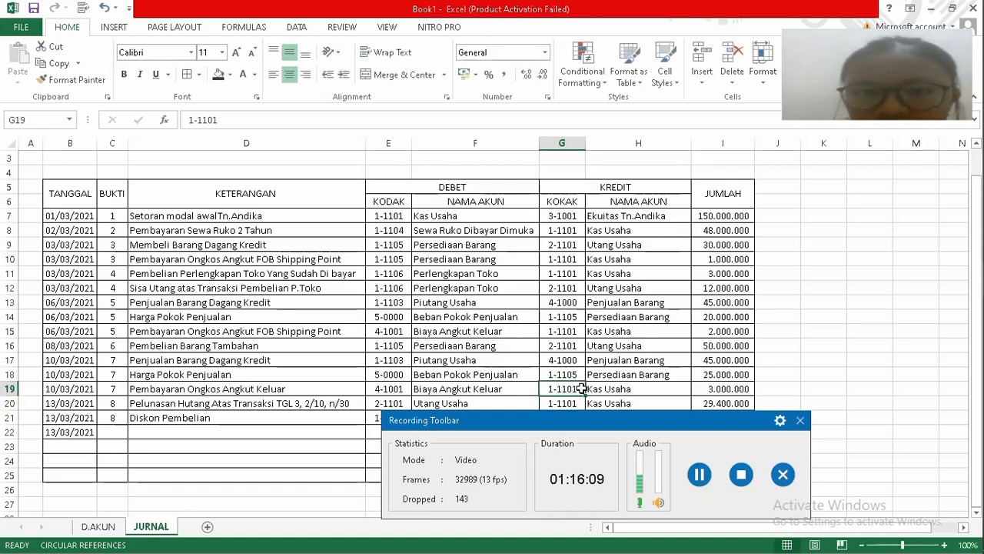
Rewrite the KETERANGAN of the 06/03/2021 credit sale in row 13 as "Penjualan Barang Dagang Kredit 1/15, n/30".
key(Up)
key(Up)
key(Up)
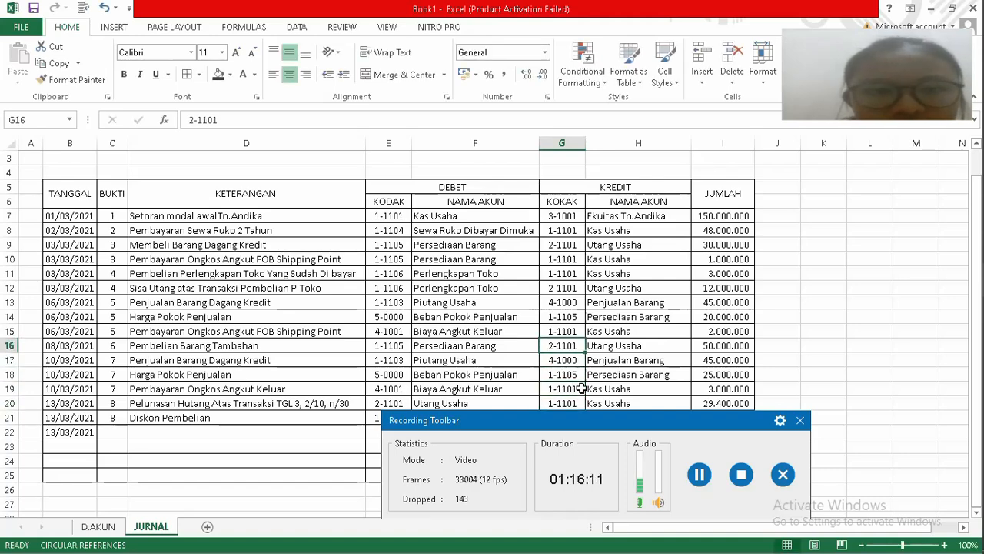
key(Up)
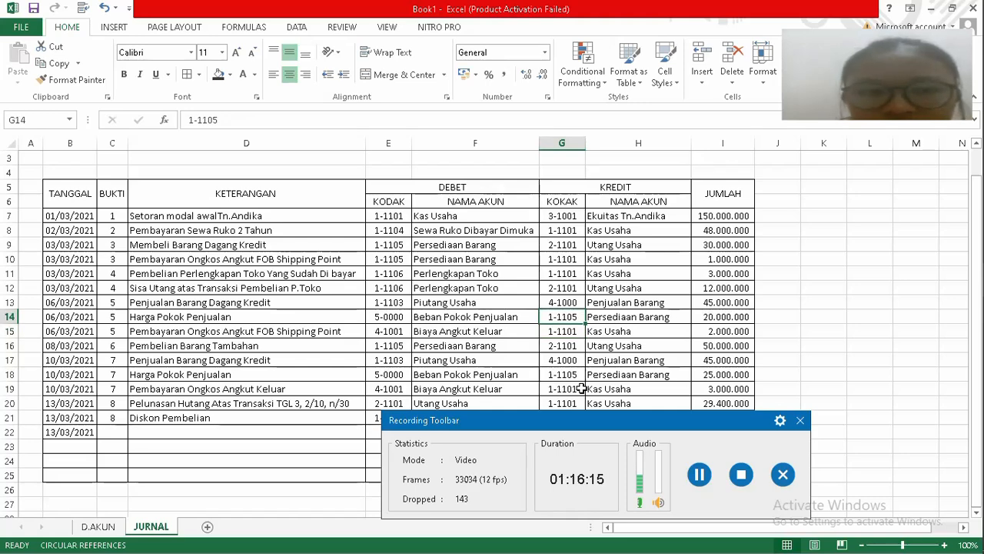
key(Up)
key(Left)
key(Left)
key(Left)
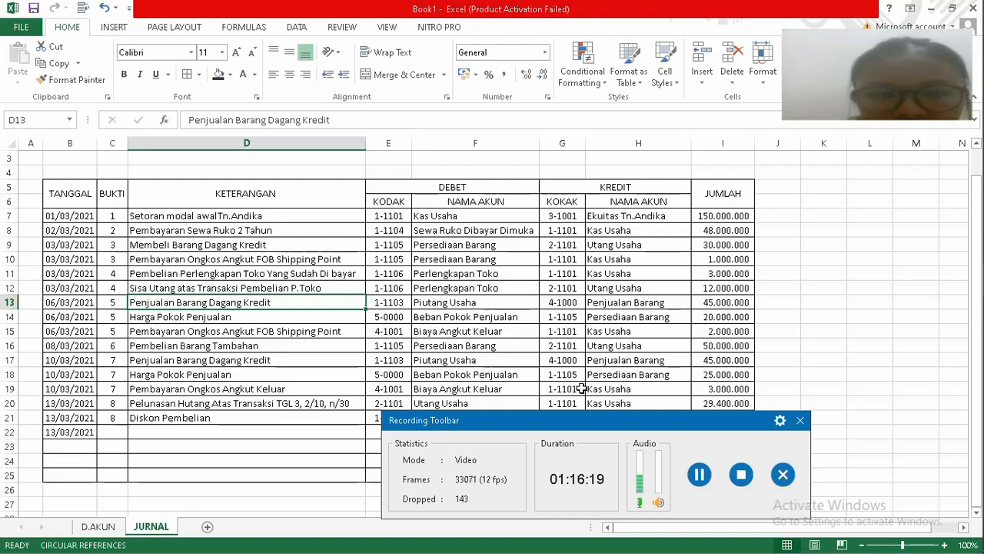
text(p)
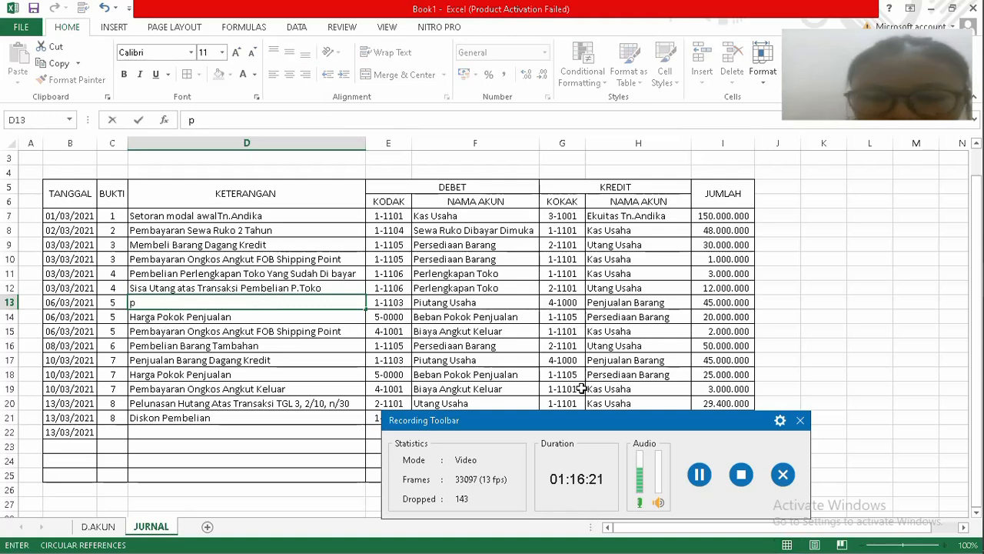
key(BackSpace)
text(P)
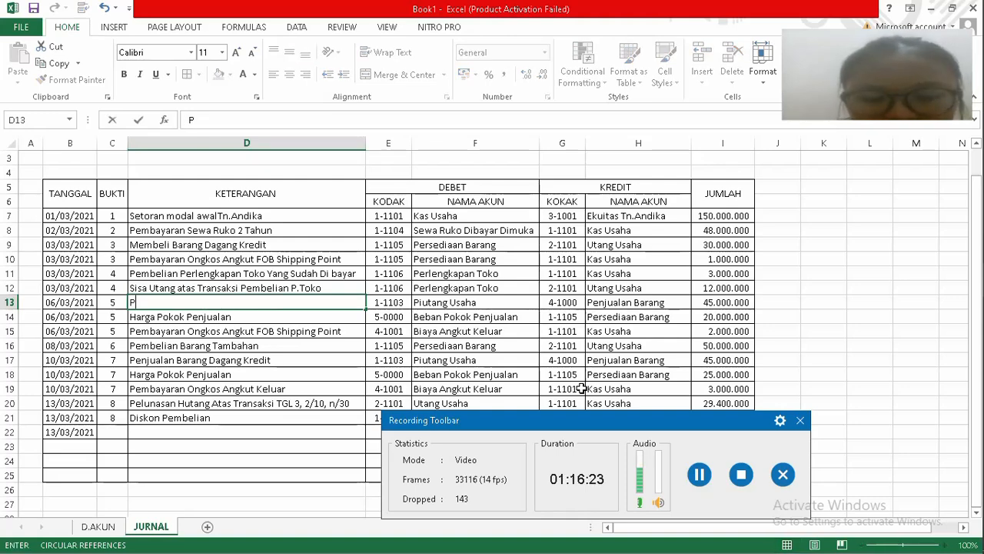
text(enjualan )
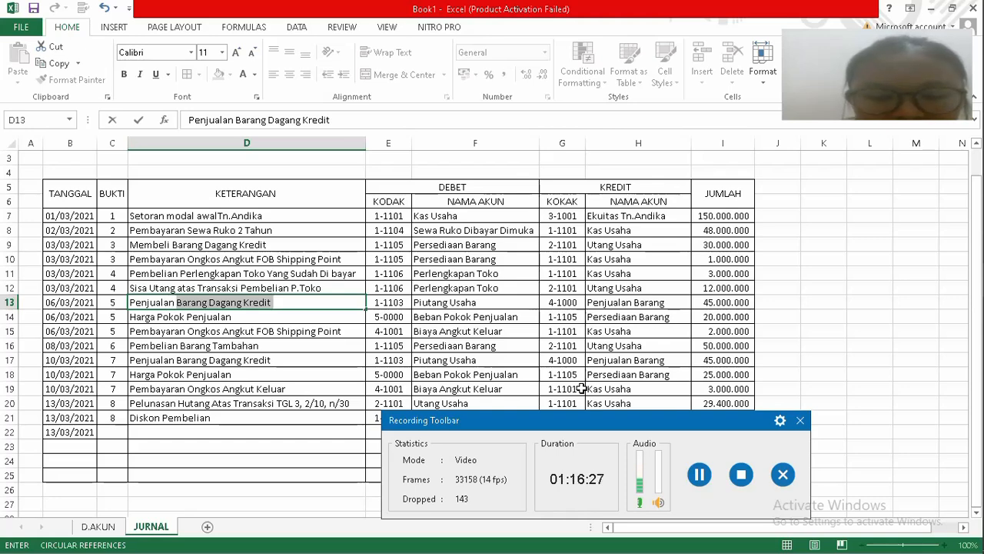
text(B)
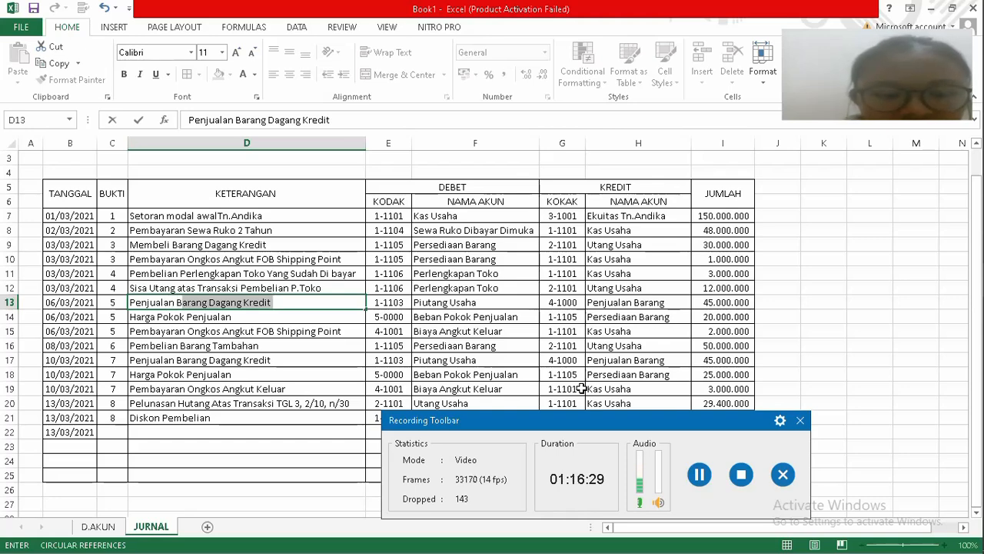
text(arang )
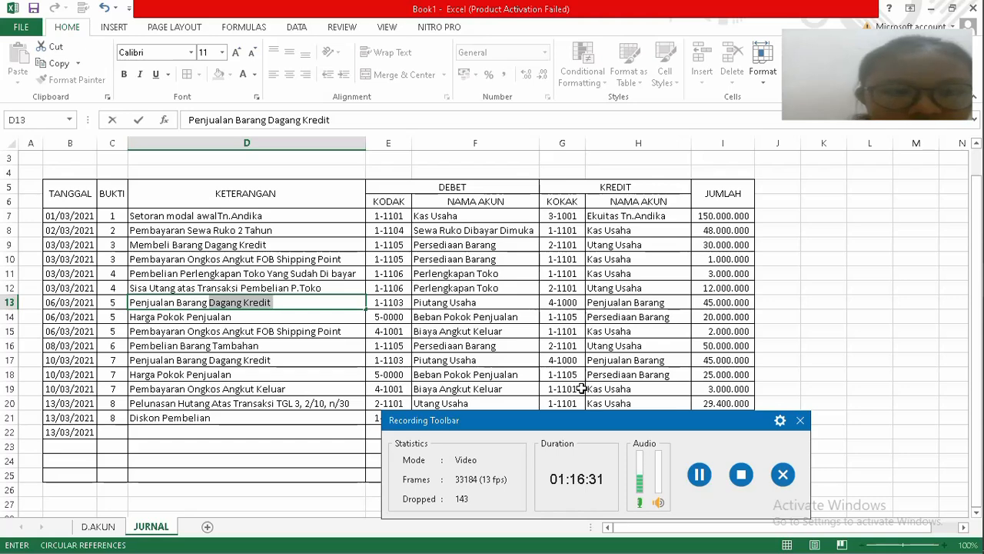
text(Dagang )
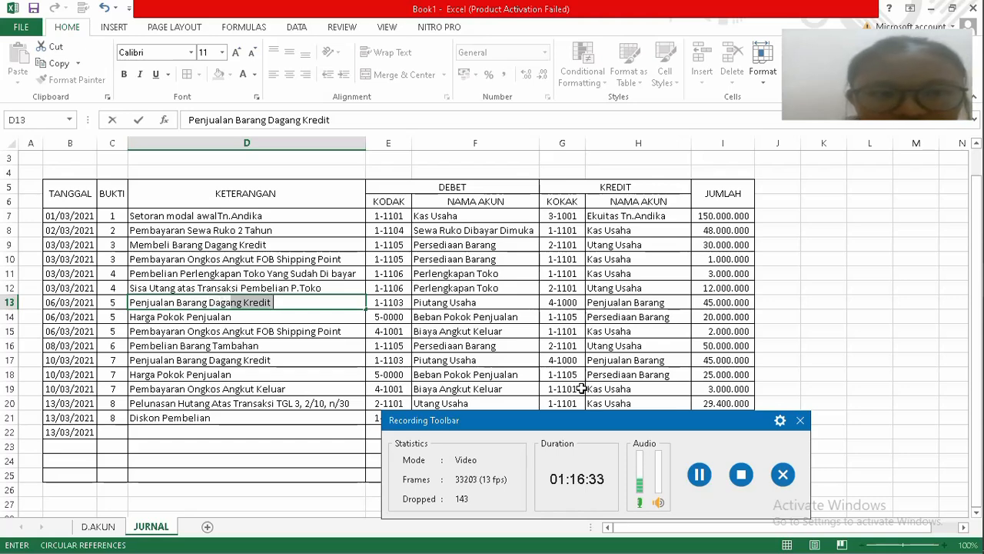
text(K)
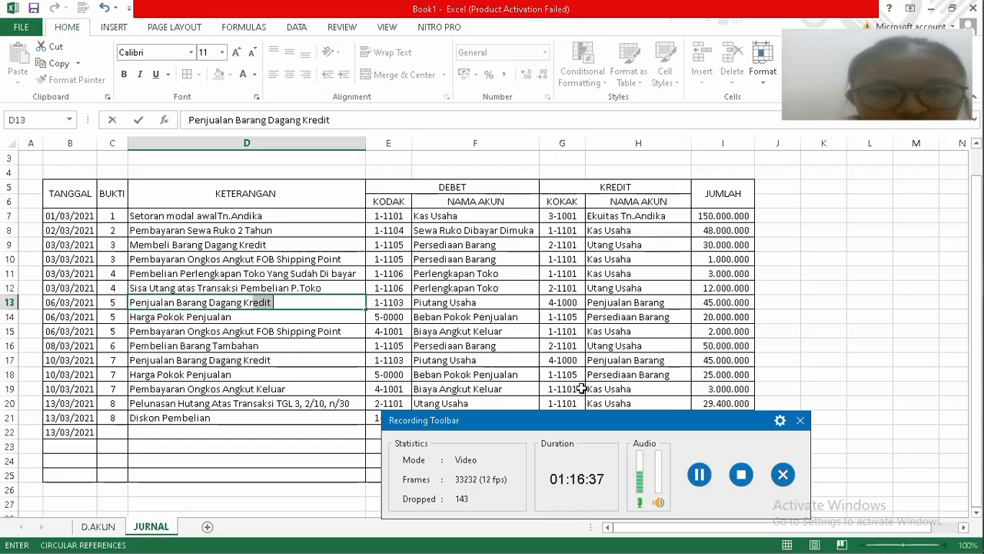
text(redit)
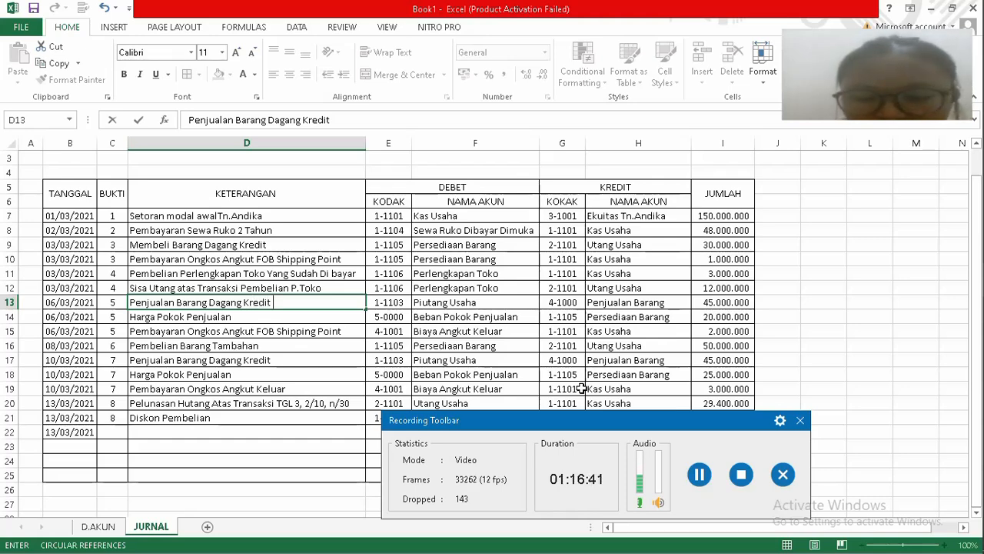
text( 1)
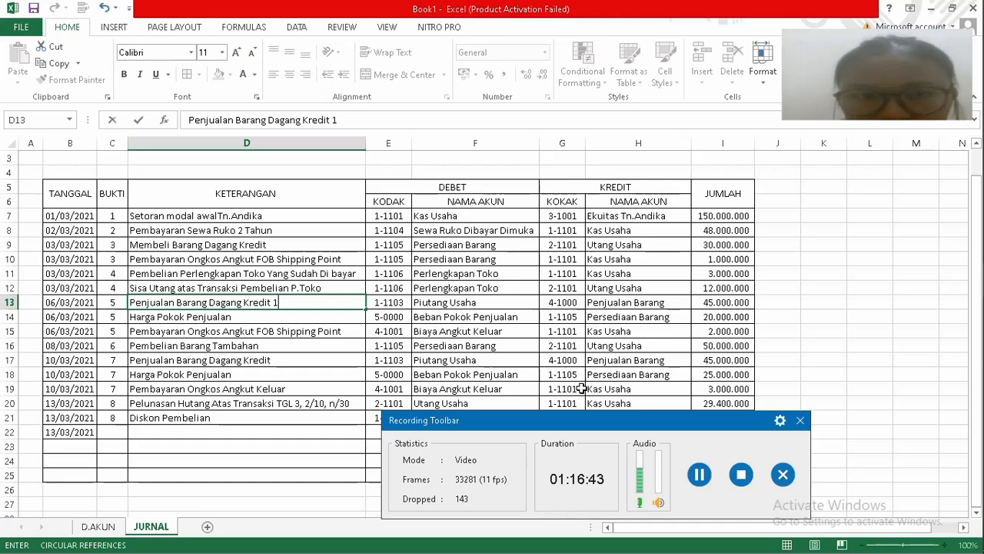
text(/15)
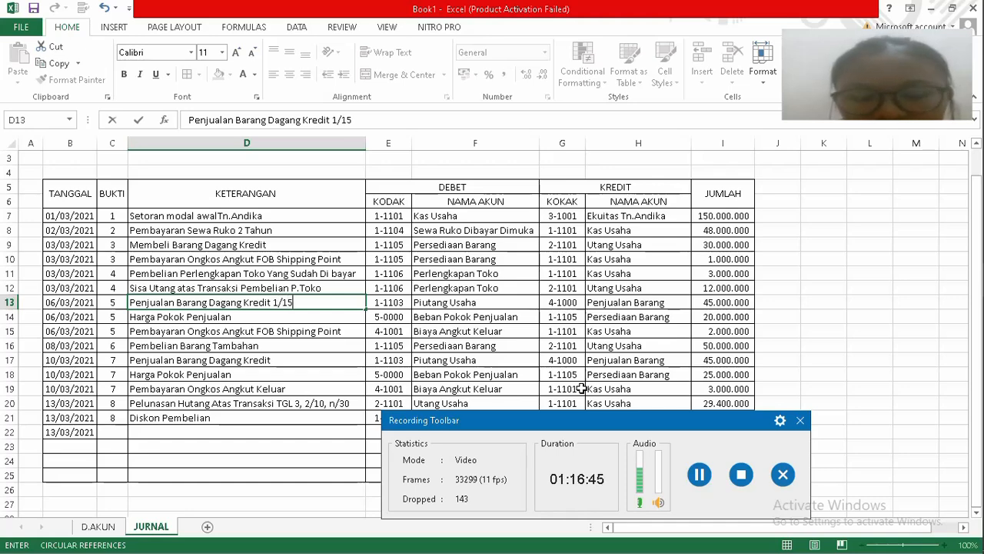
text(,)
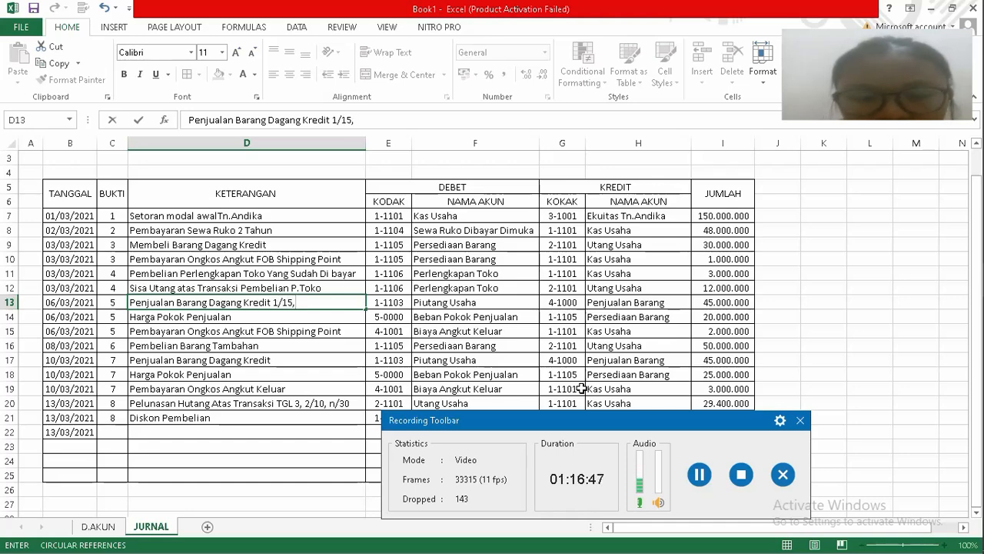
text( n/30)
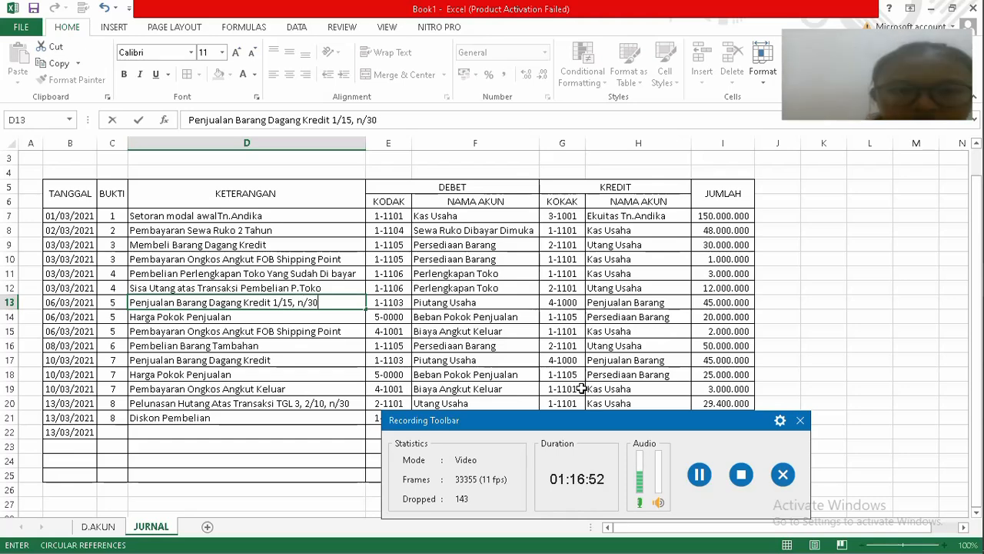
key(Return)
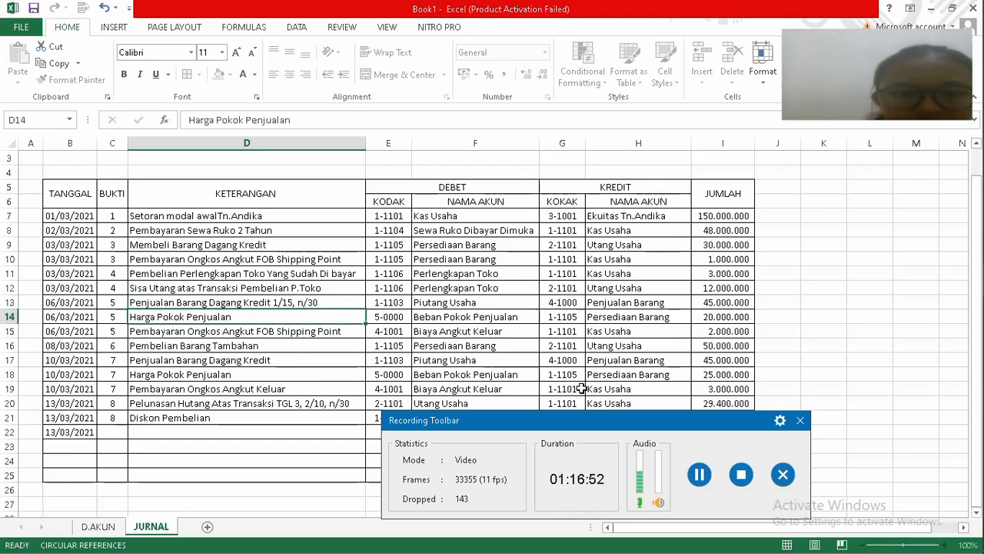
Enter BUKTI number 9 for the 13/03/2021 journal entry in row 22.
key(Down)
key(Down)
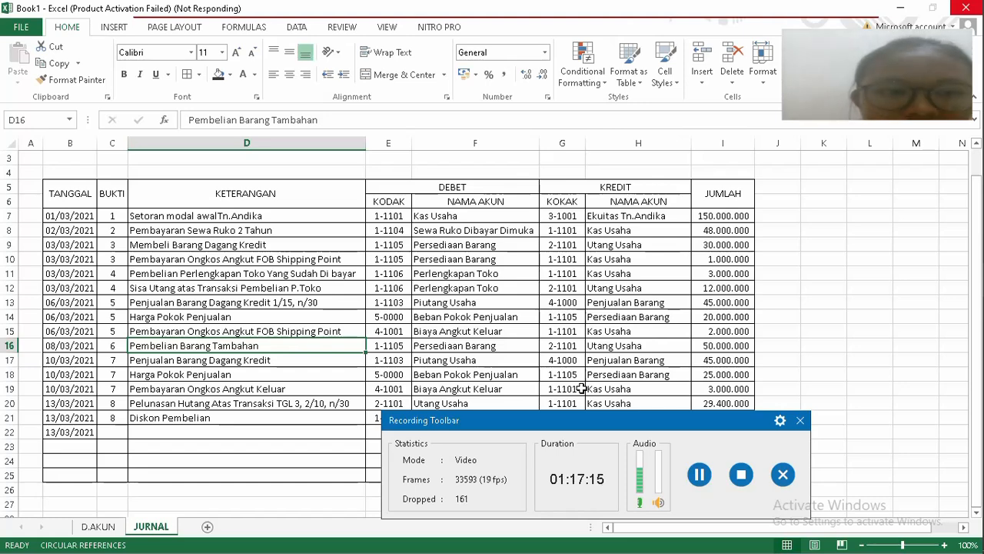
key(Down)
key(Down)
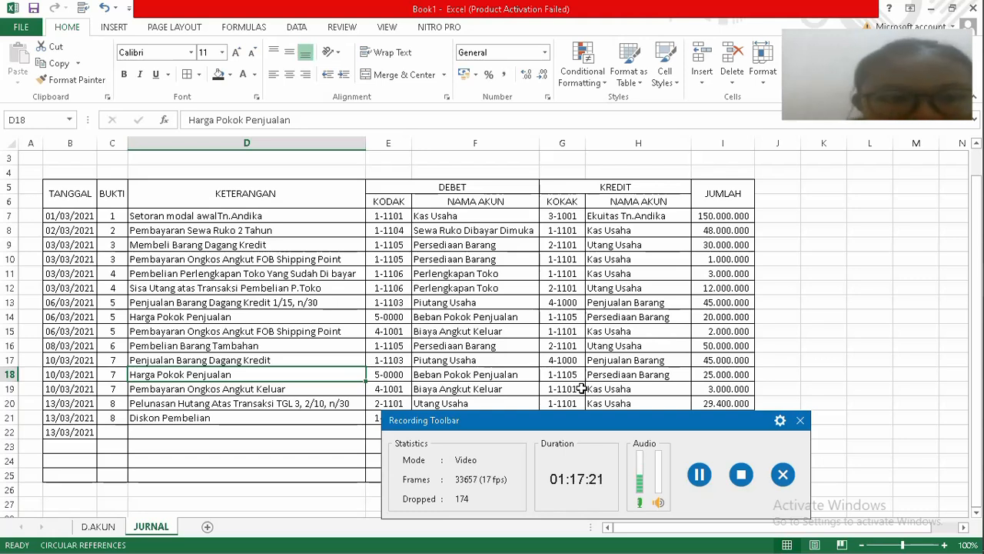
key(Down)
key(Down)
key(Down)
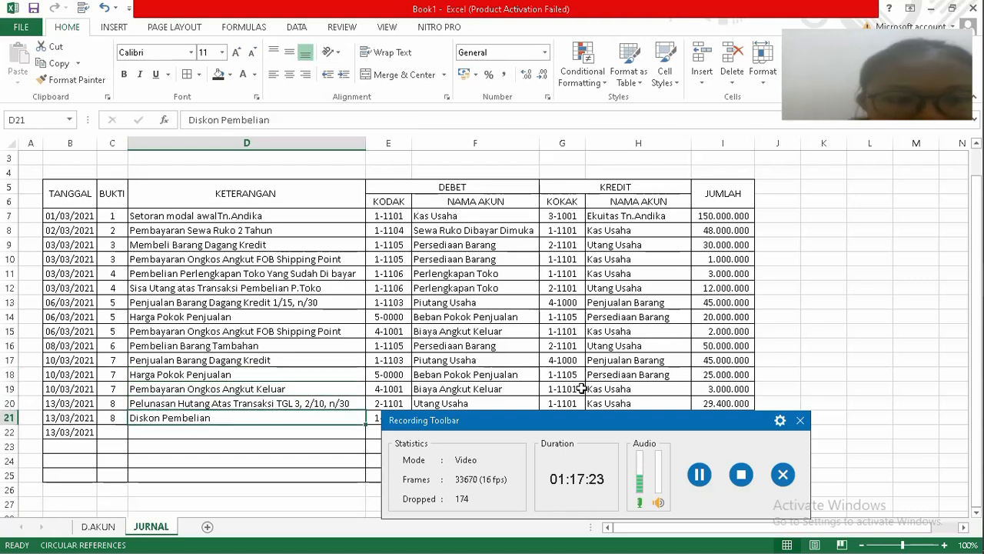
key(Down)
key(Left)
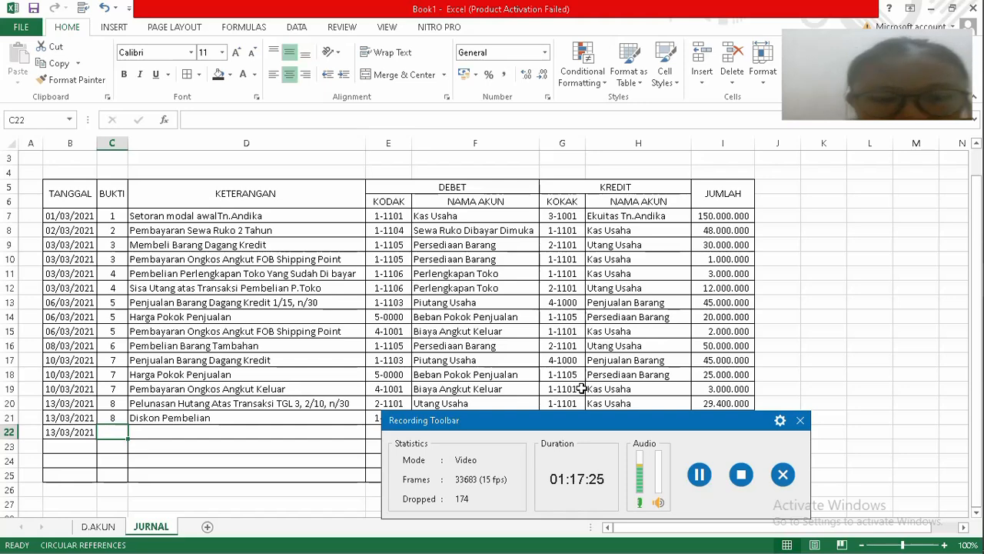
text(9)
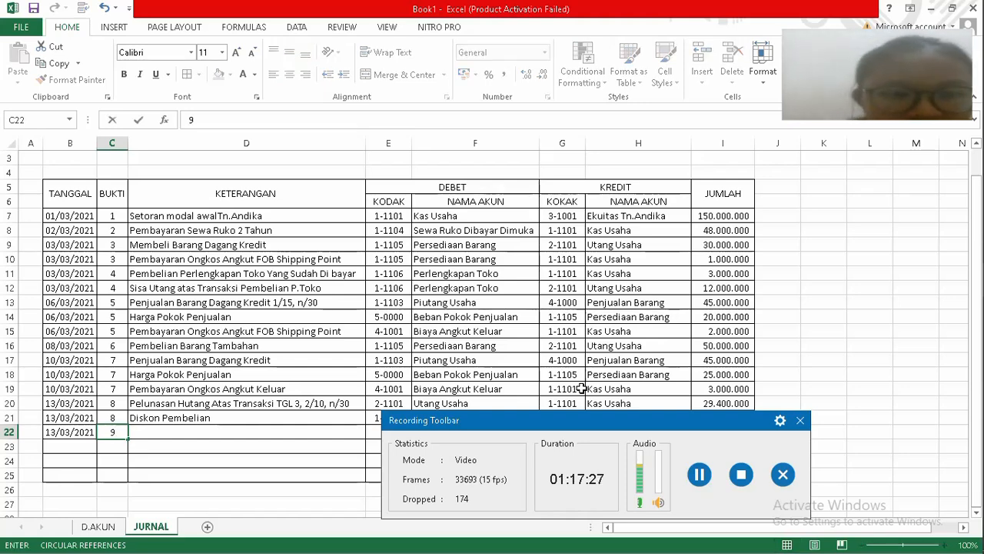
key(Tab)
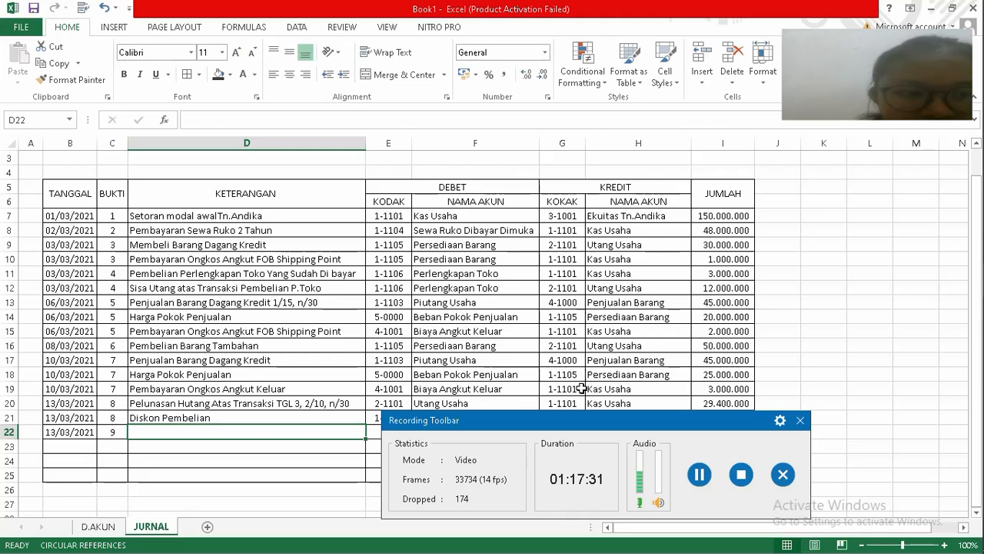
Enter the KETERANGAN "Penerimaan tagihan atas Transaksi Tgl 06" for the 13/03/2021 journal entry in row 22.
text(p)
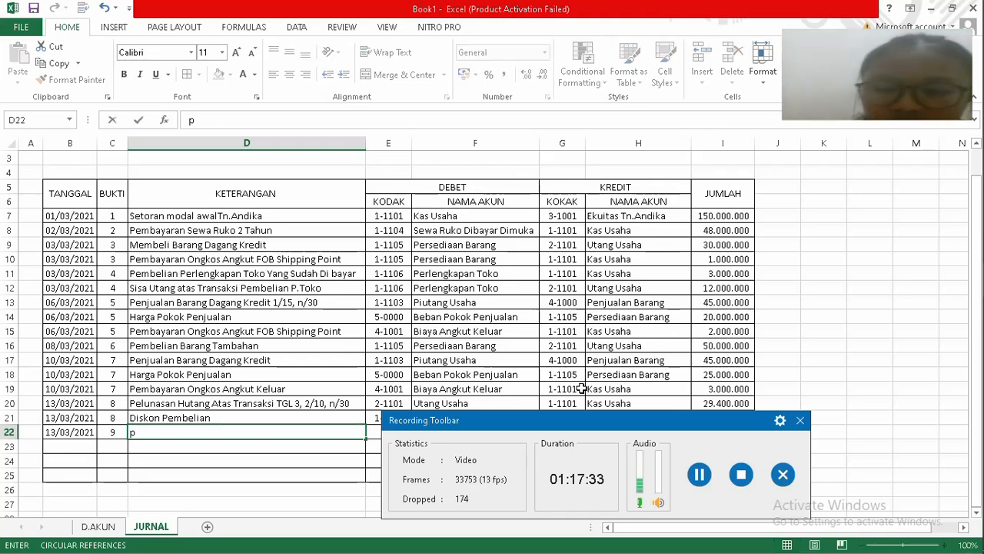
key(BackSpace)
text(P)
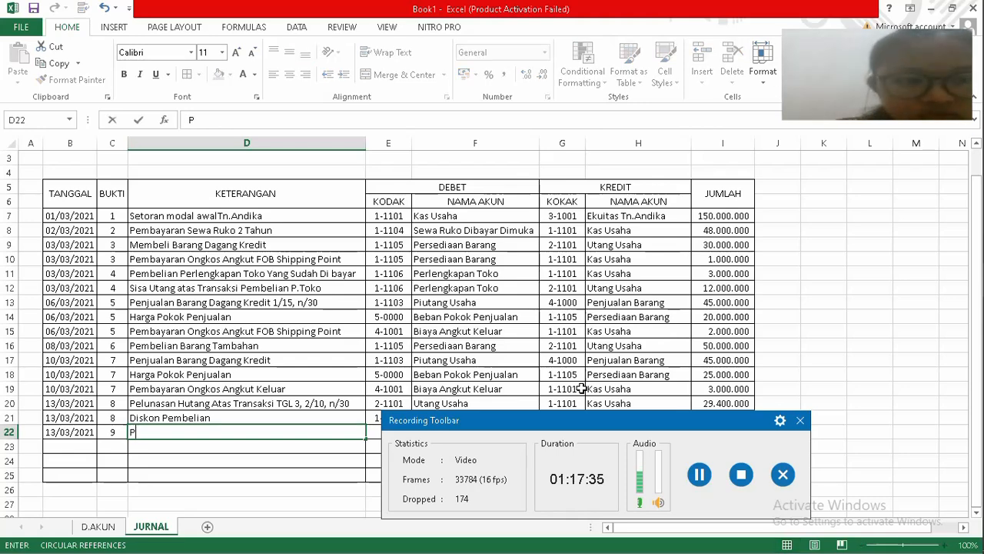
text(en)
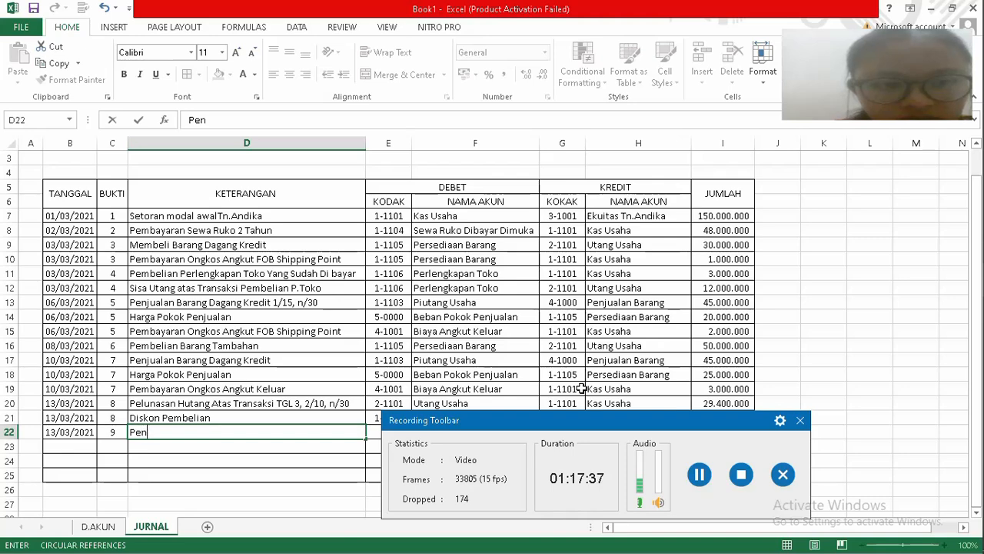
text(erima)
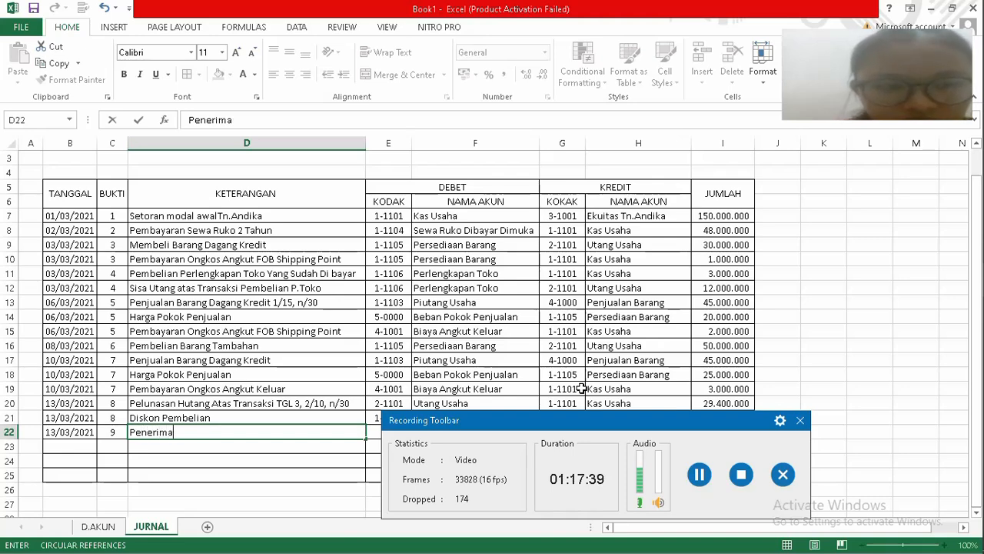
text(an)
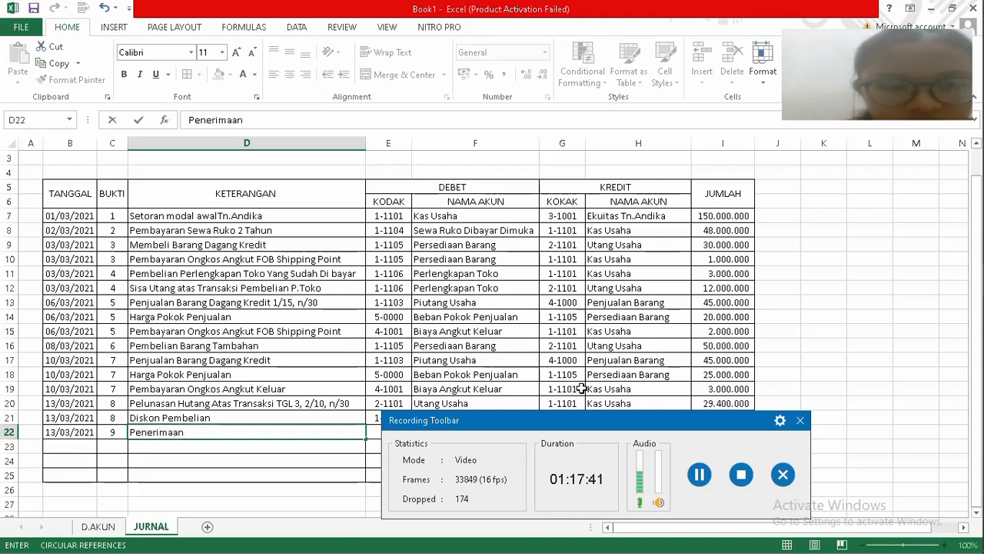
text( P)
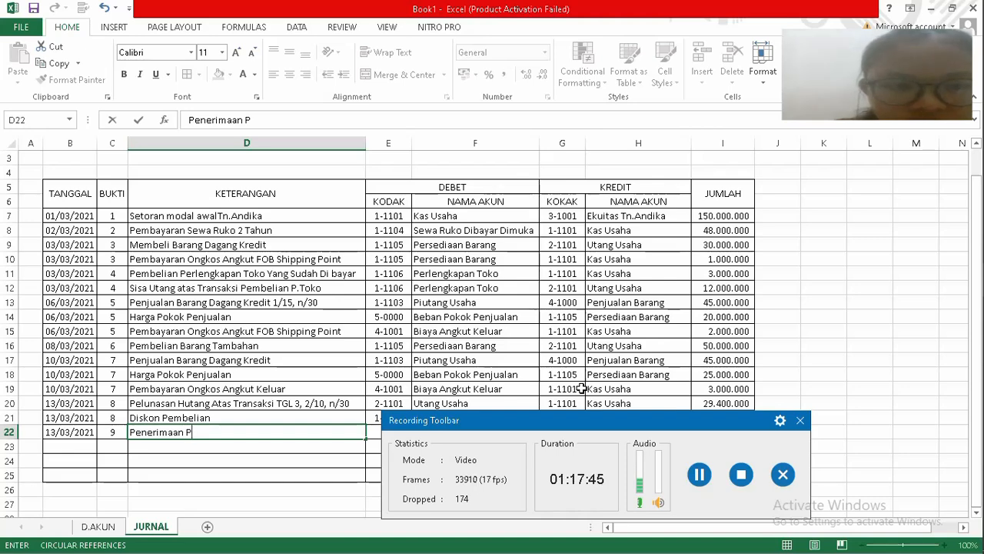
key(BackSpace)
text(t)
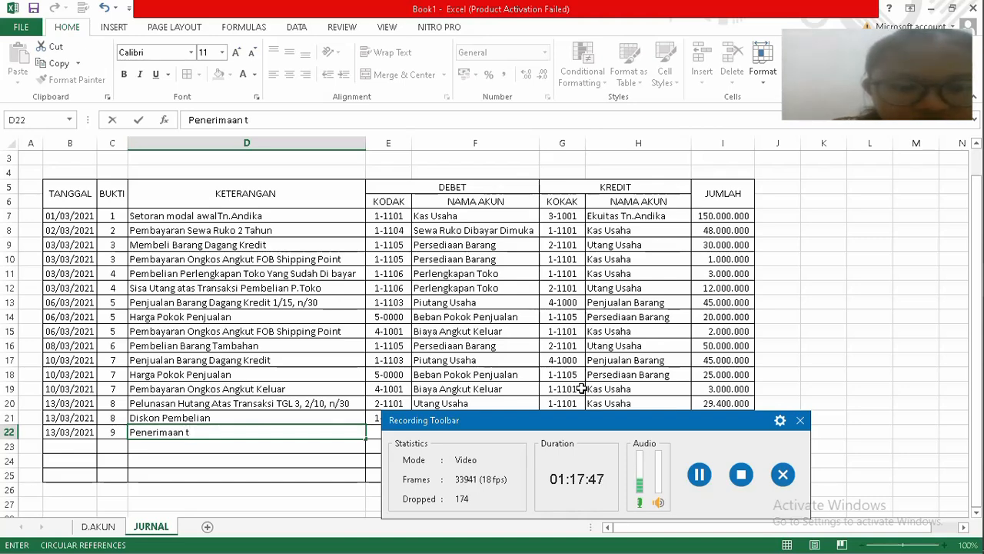
text(agih)
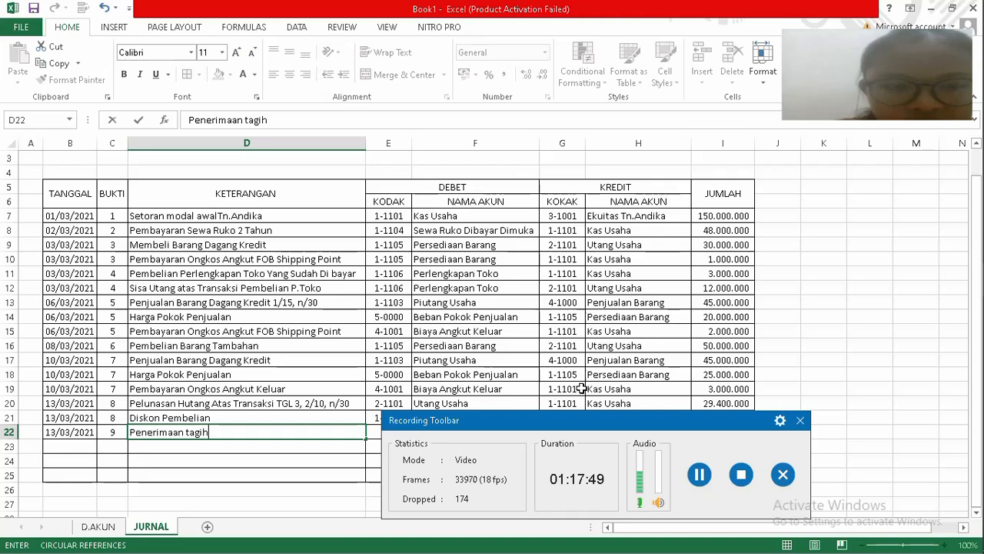
text(an )
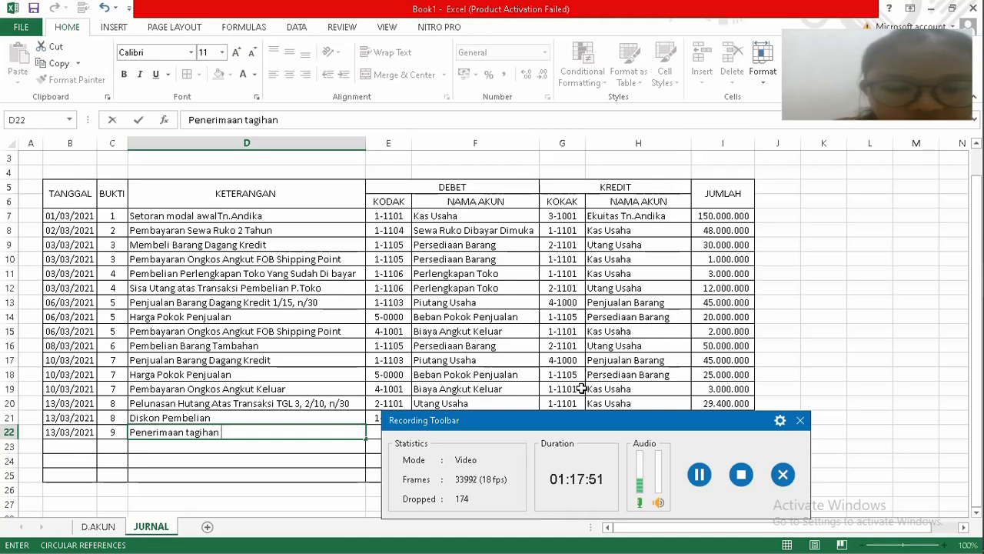
text(ata)
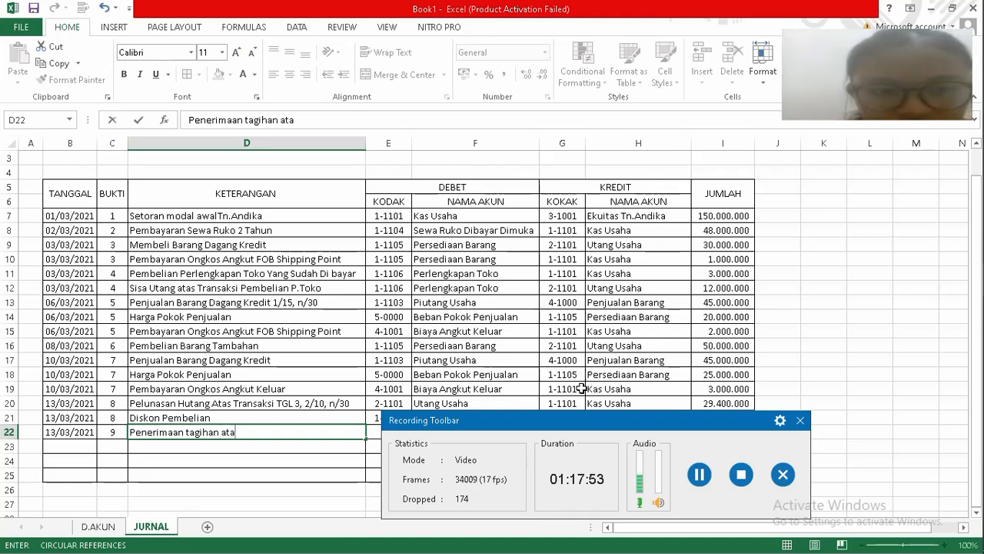
text(s T)
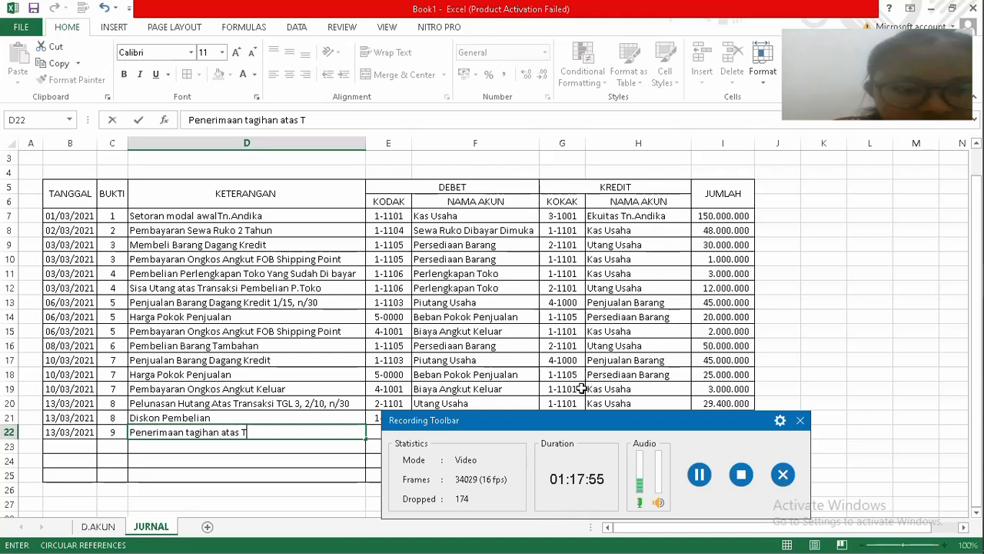
text(ran)
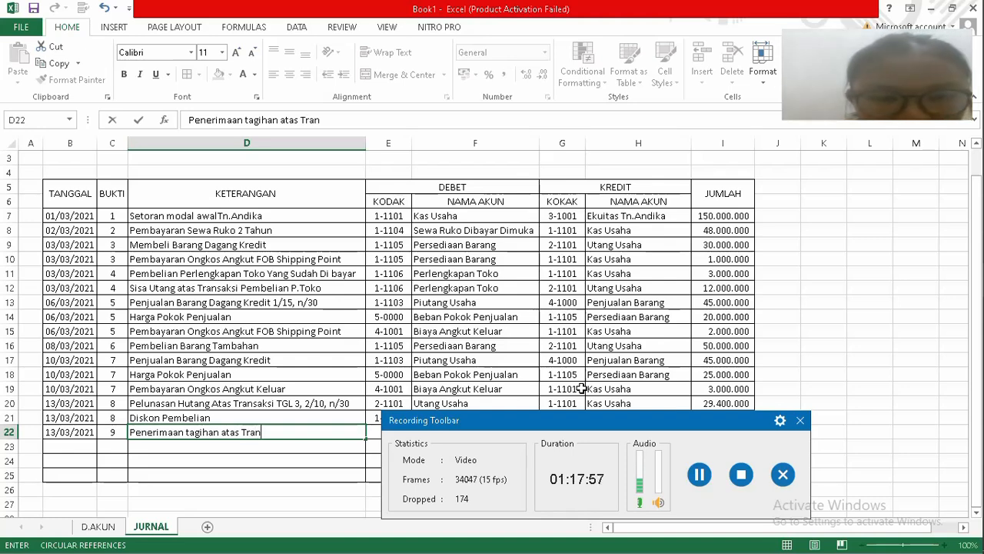
text(sa)
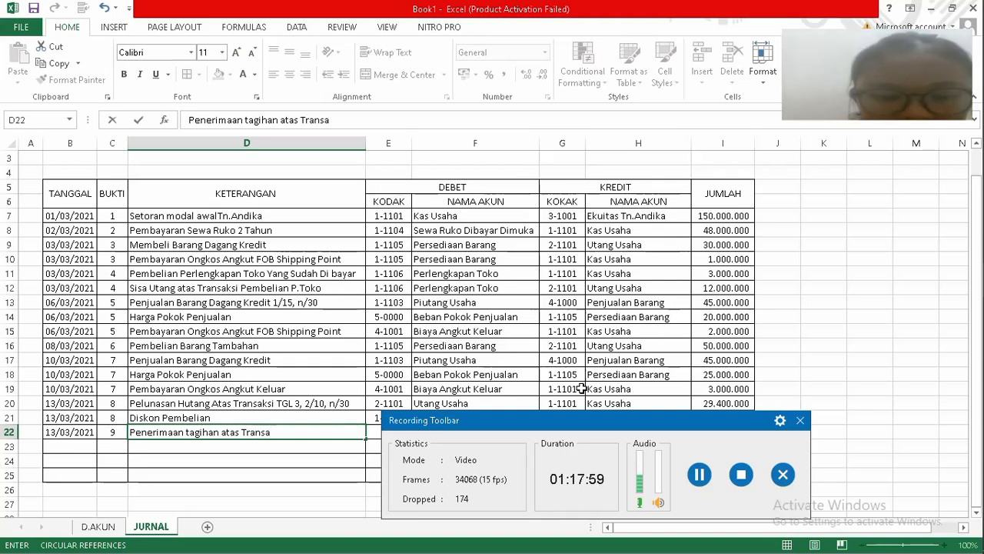
text(ksi)
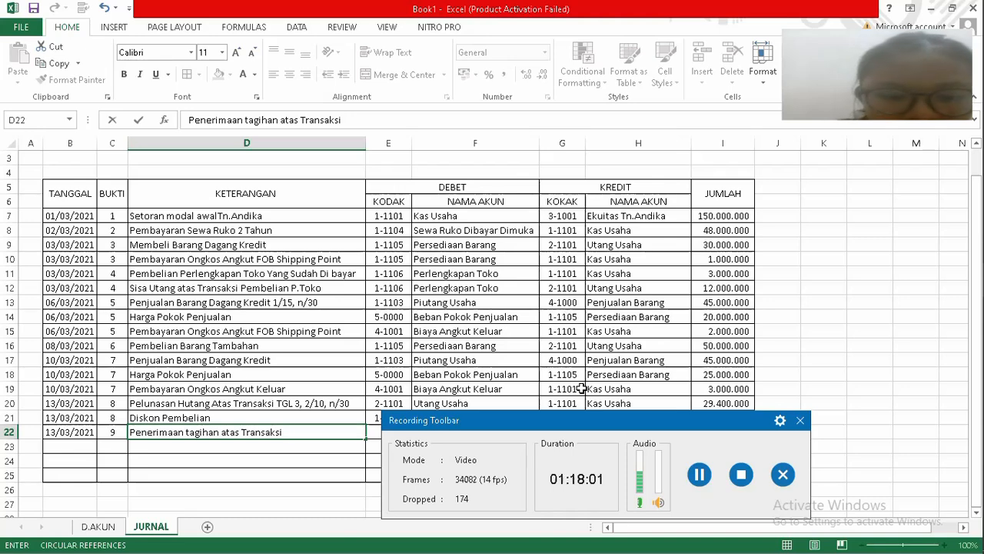
text( Tg)
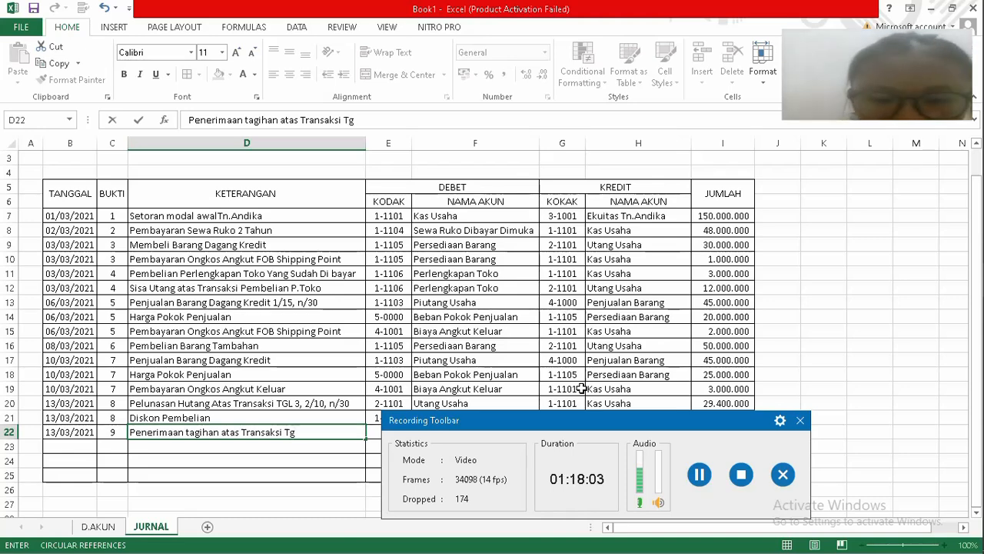
text(l)
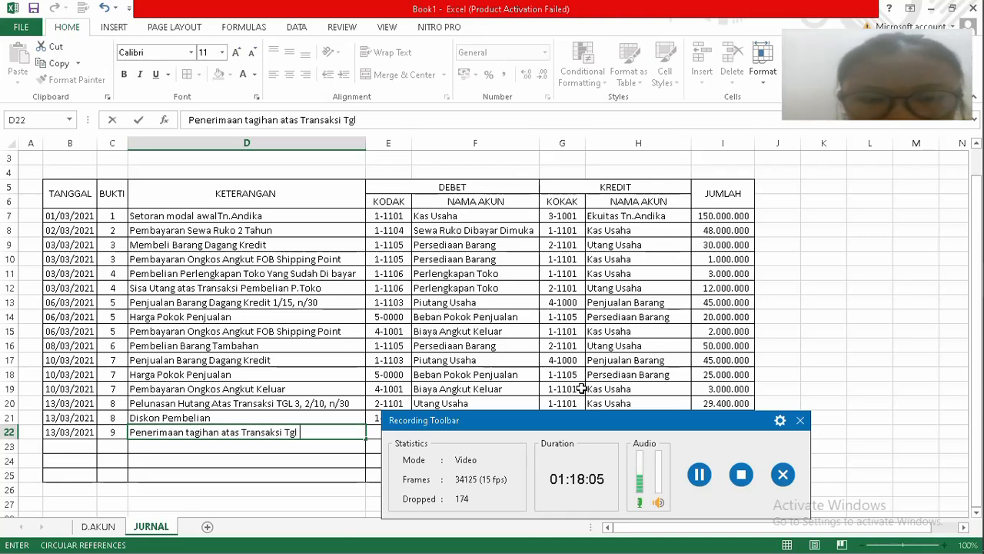
text( 06)
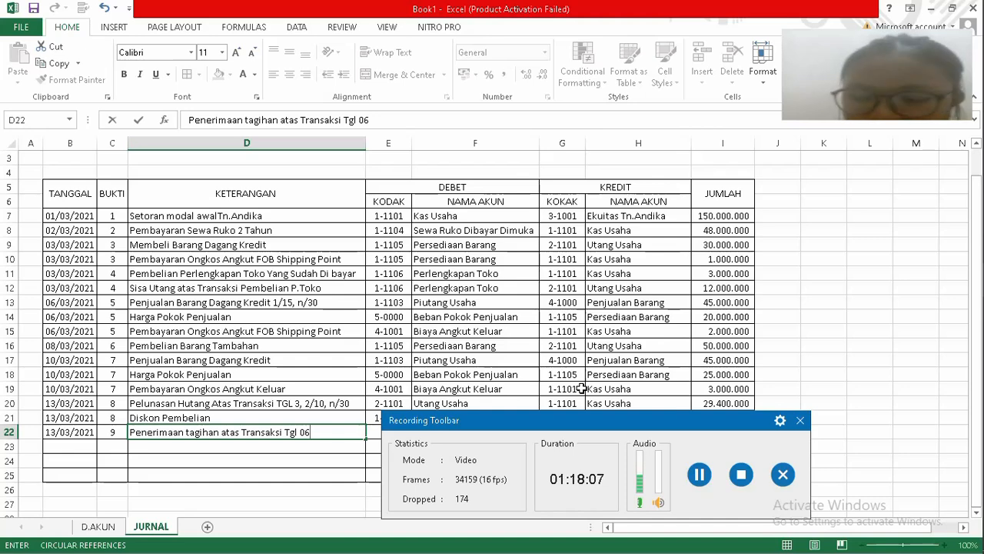
key(ctrl+Return)
Enter debit account code 1-1101 and credit account code 1-1103 for the journal entry in row 22.
key(Tab)
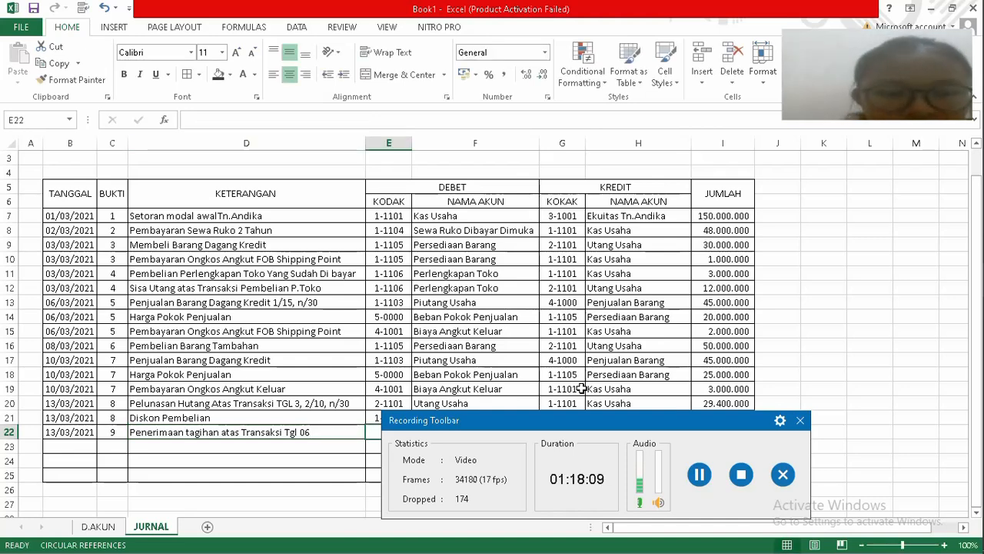
text(1)
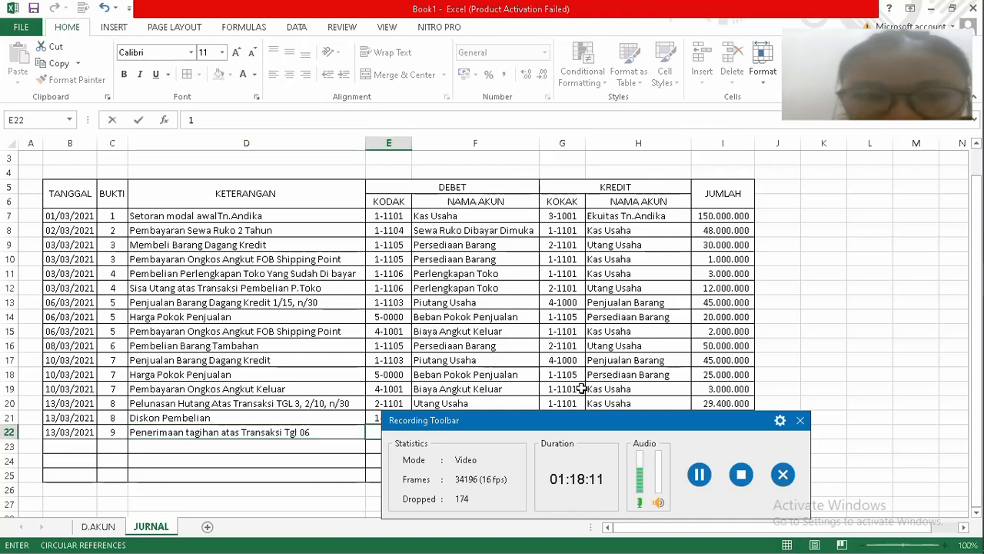
text(-1)
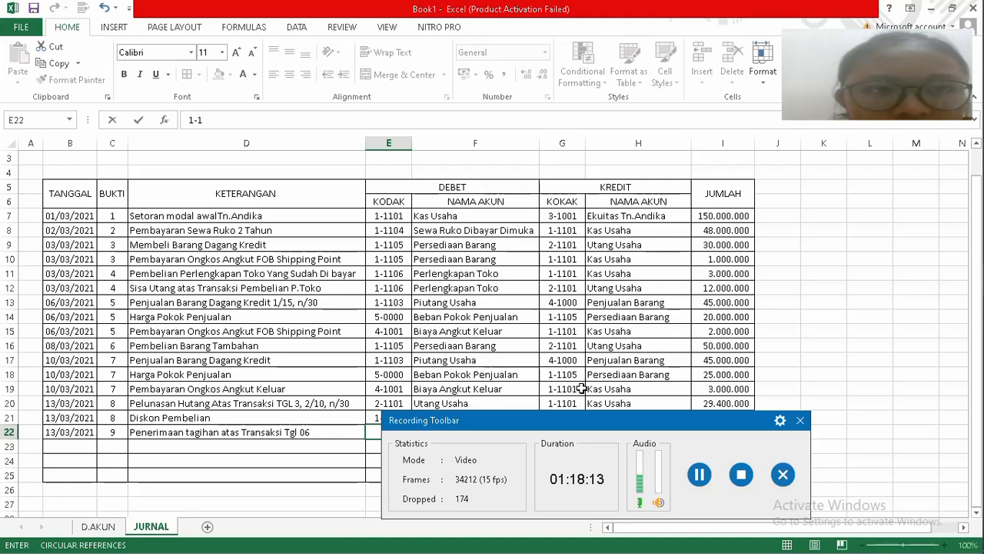
text(101)
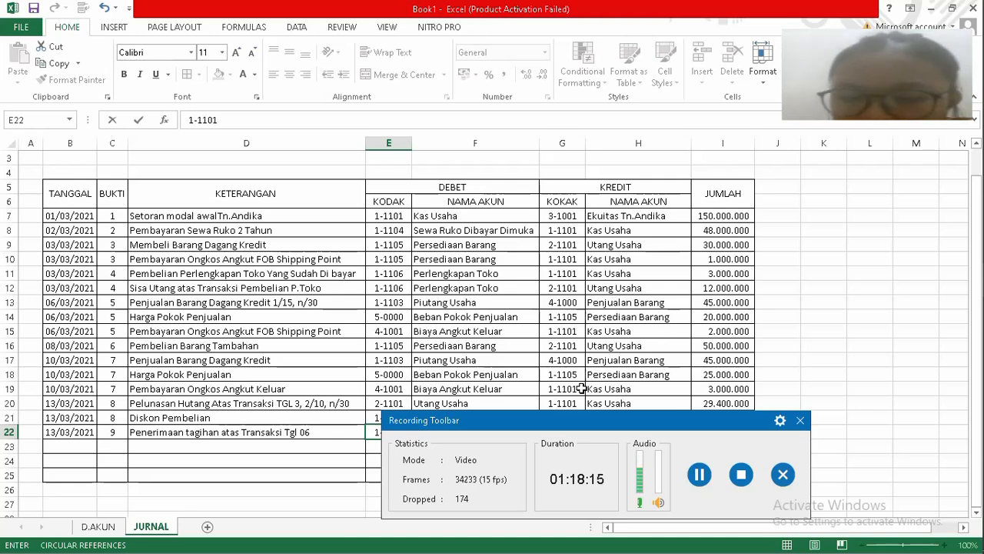
key(Tab)
key(Tab)
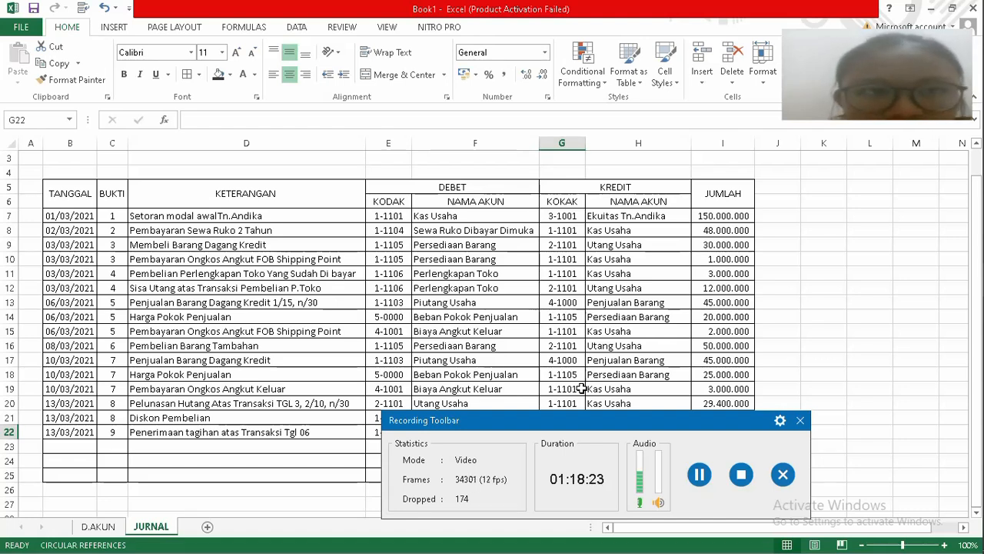
text(1-)
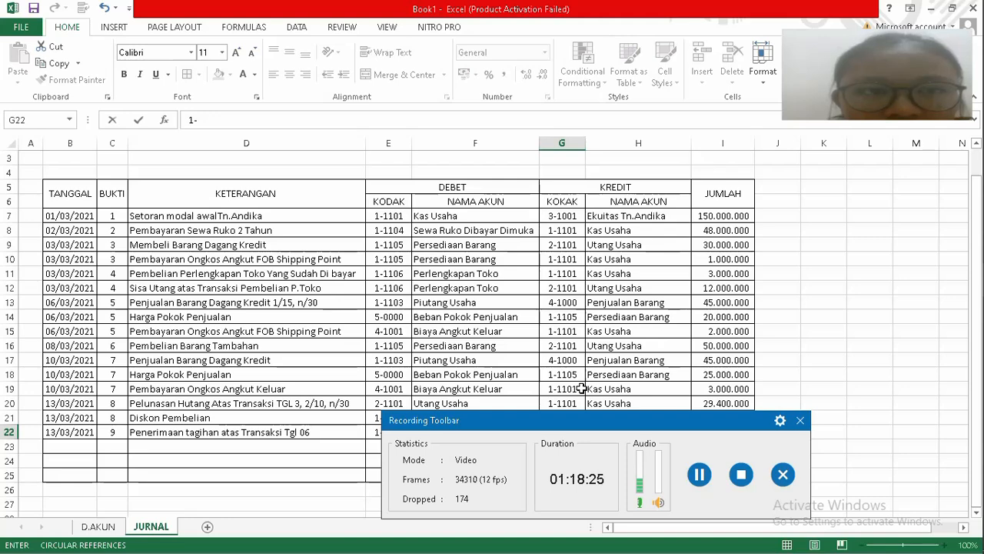
text(11)
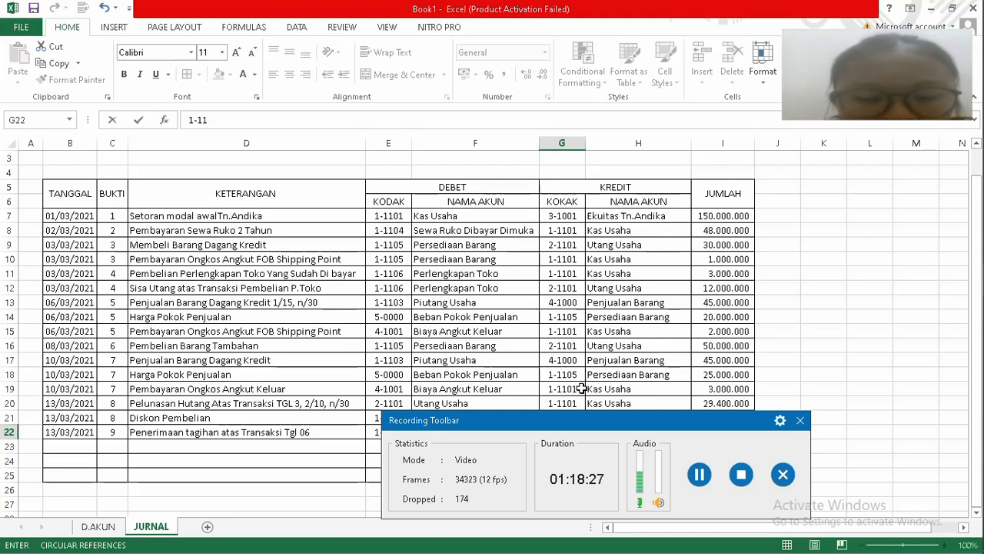
text(03)
key(ctrl+Return)
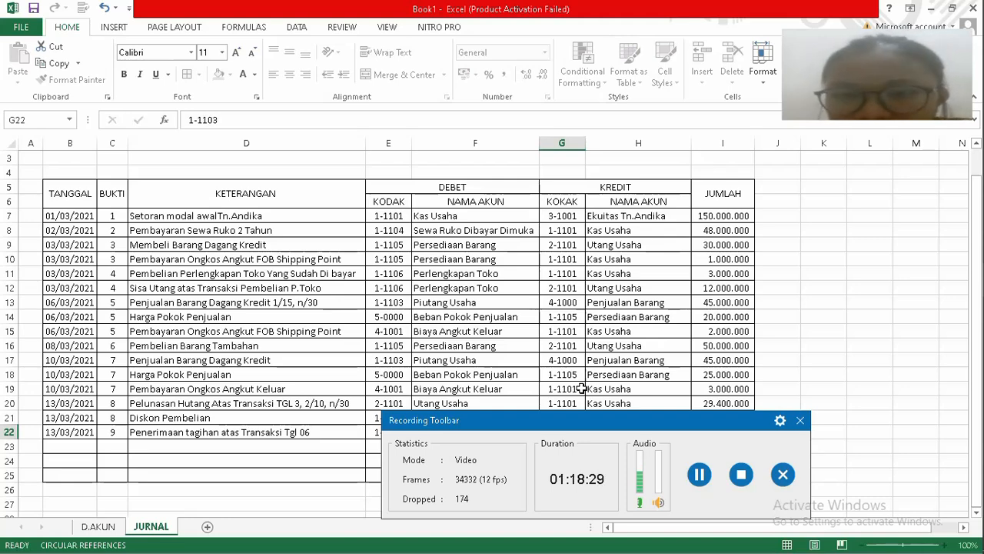
Enter the amount 4455000 in cell H22 of the row 22 journal entry.
key(Tab)
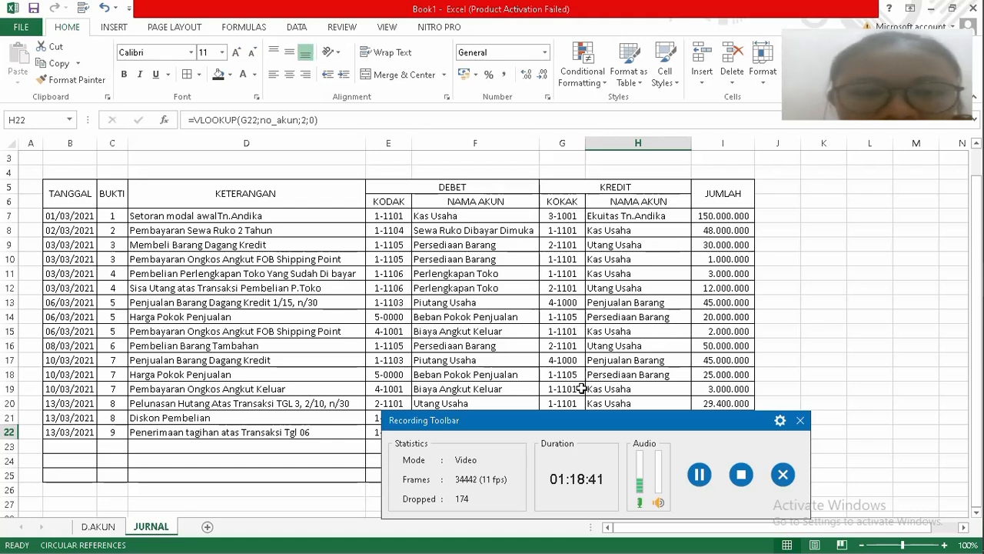
text(4)
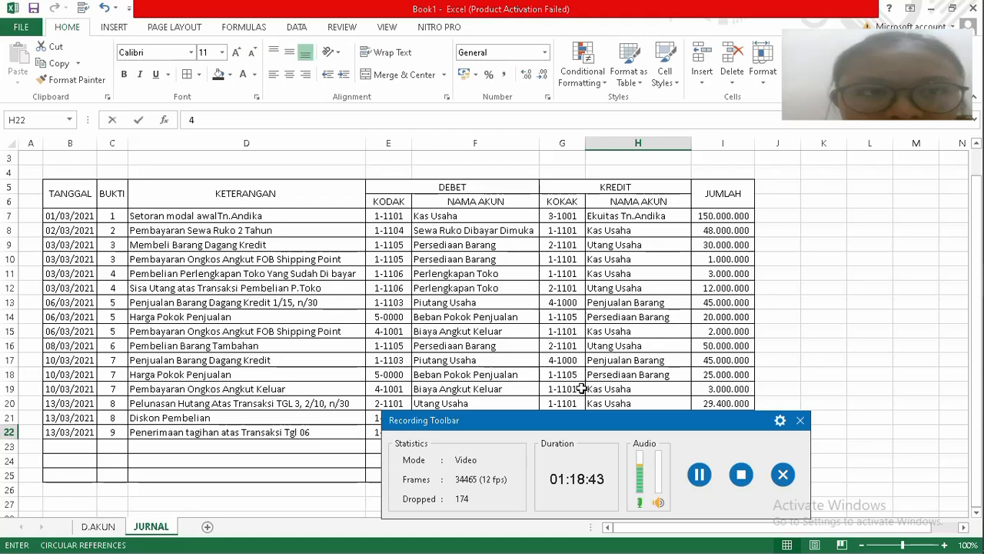
text(4)
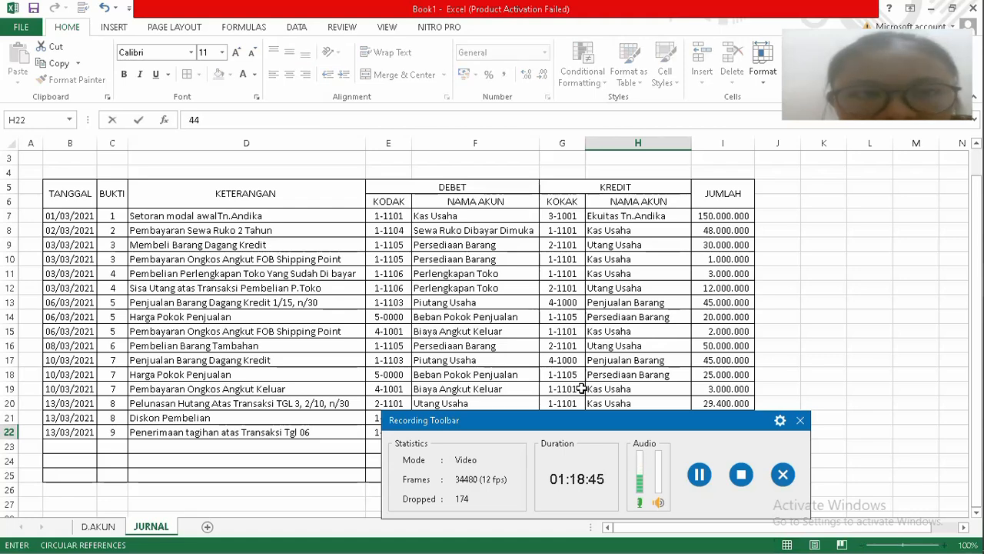
text(550)
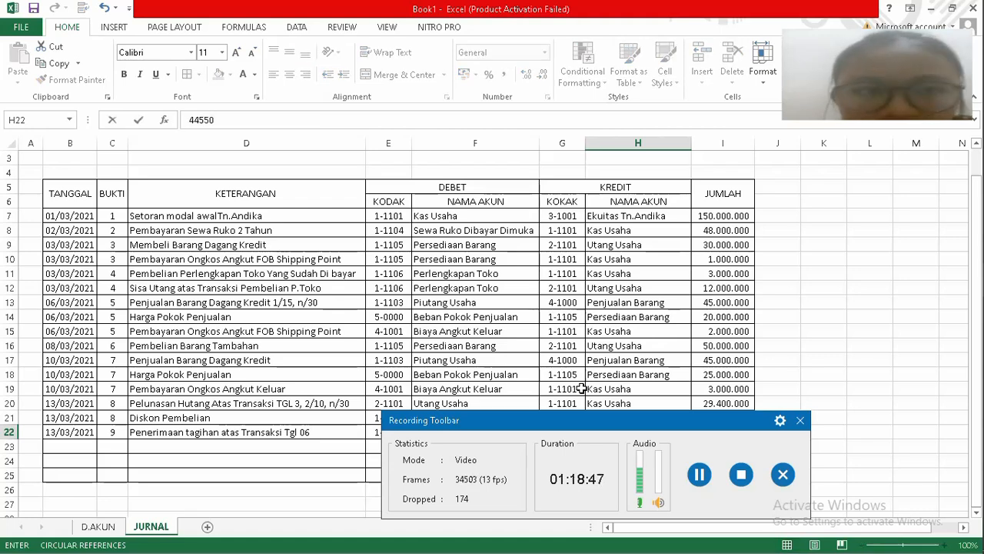
text(00)
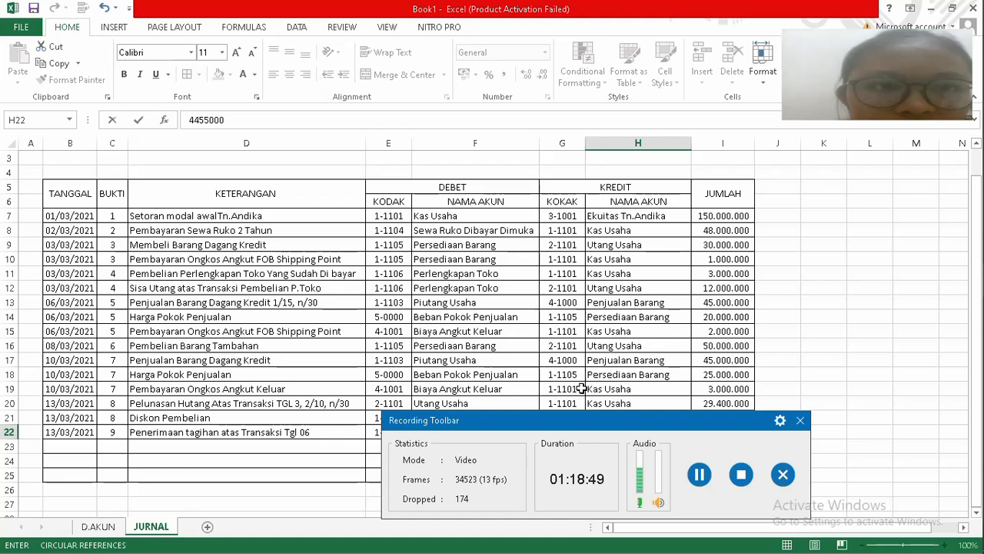
key(Return)
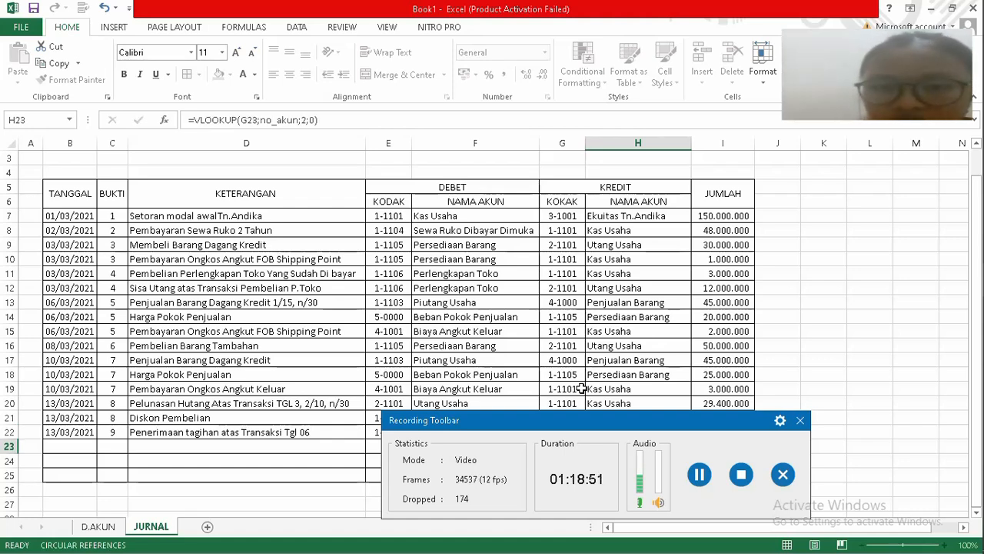
Copy the date 13/03/2021 from the row 22 journal entry into the TANGGAL cell of row 23.
key(Left)
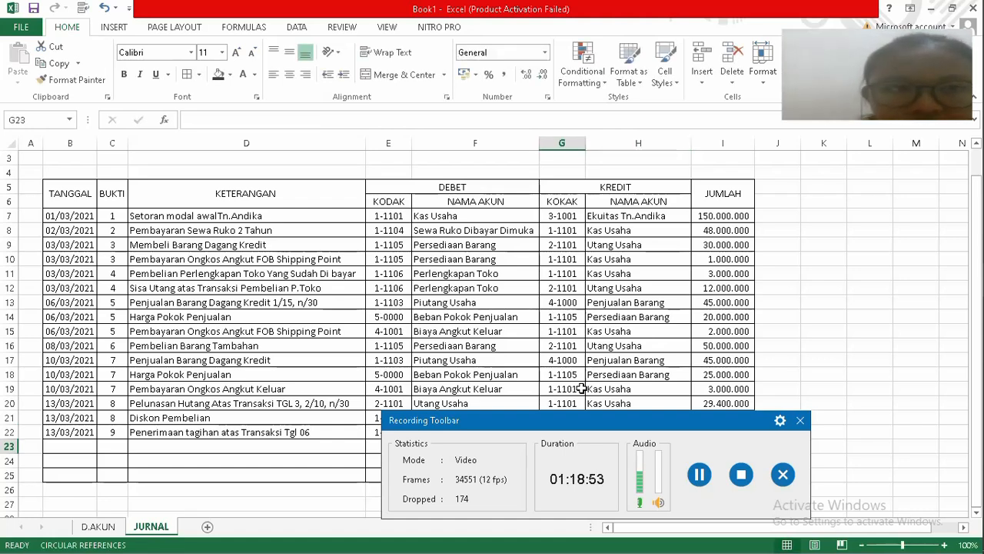
key(Left)
key(Left)
key(Left)
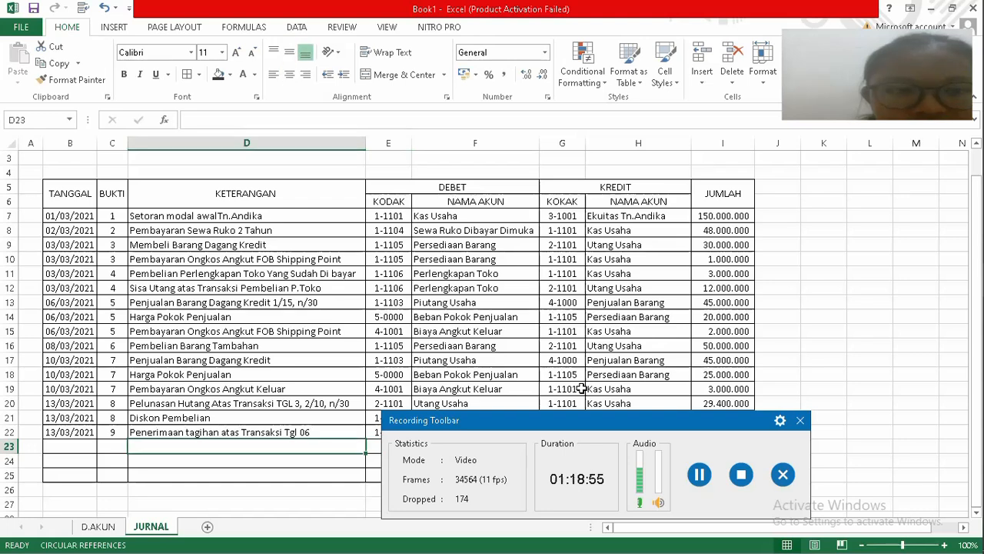
key(Left)
key(Left)
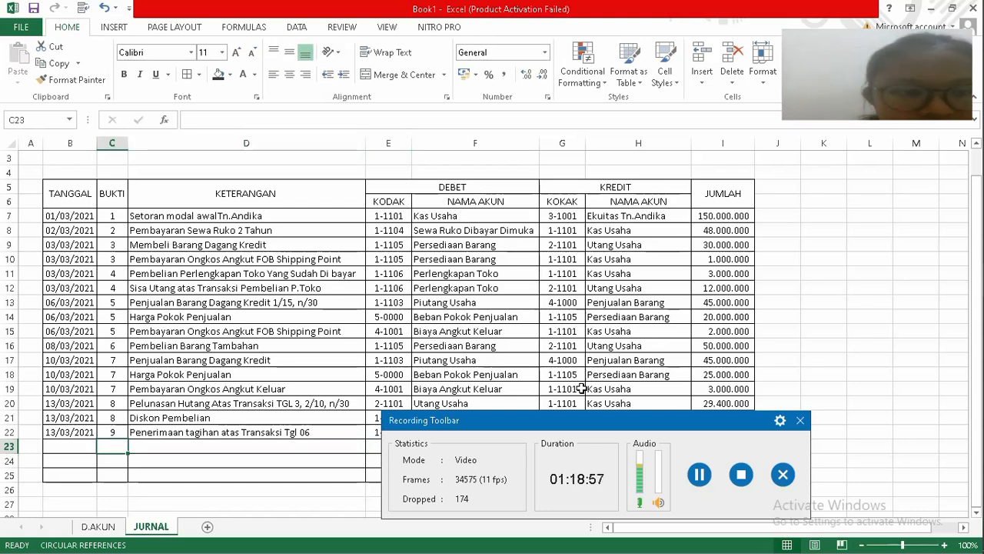
key(Up)
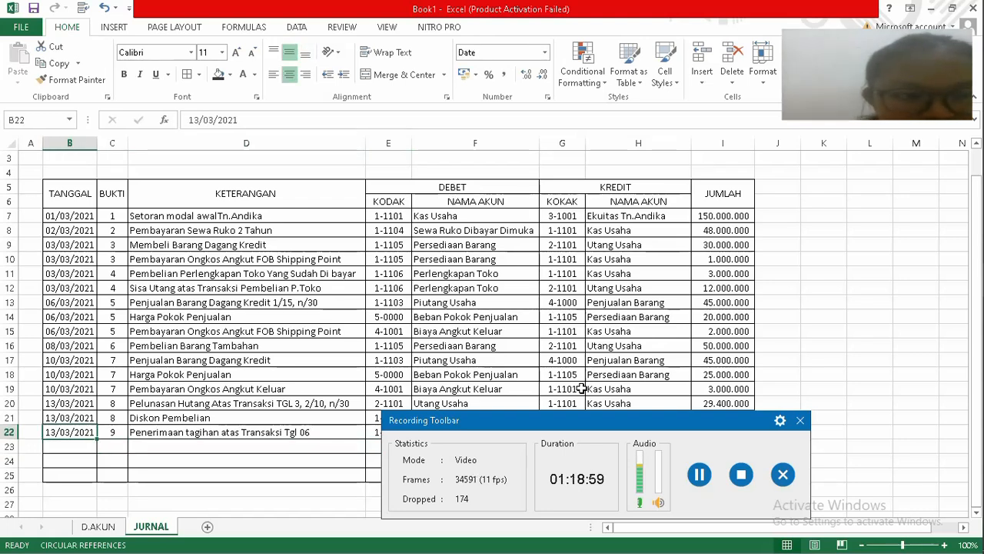
key(ctrl+c)
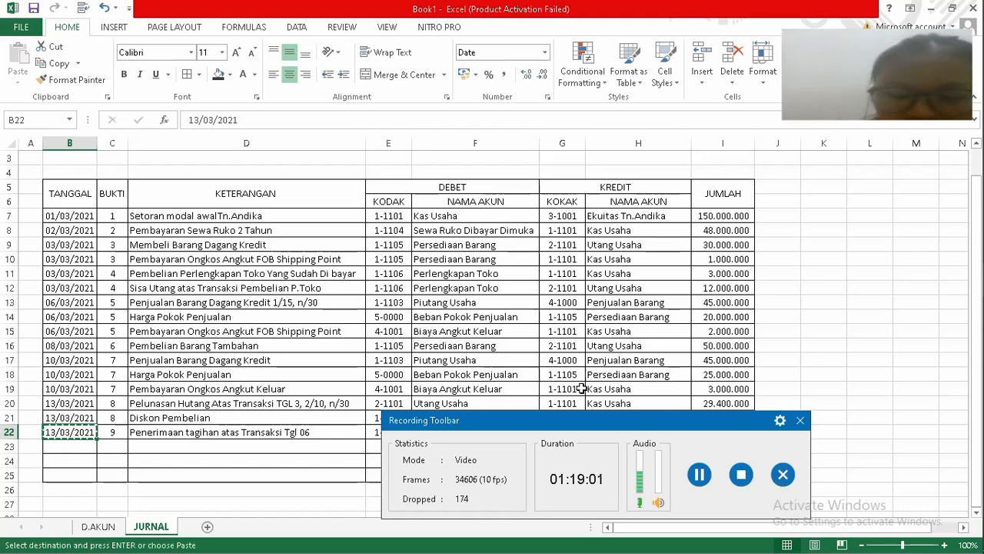
key(Down)
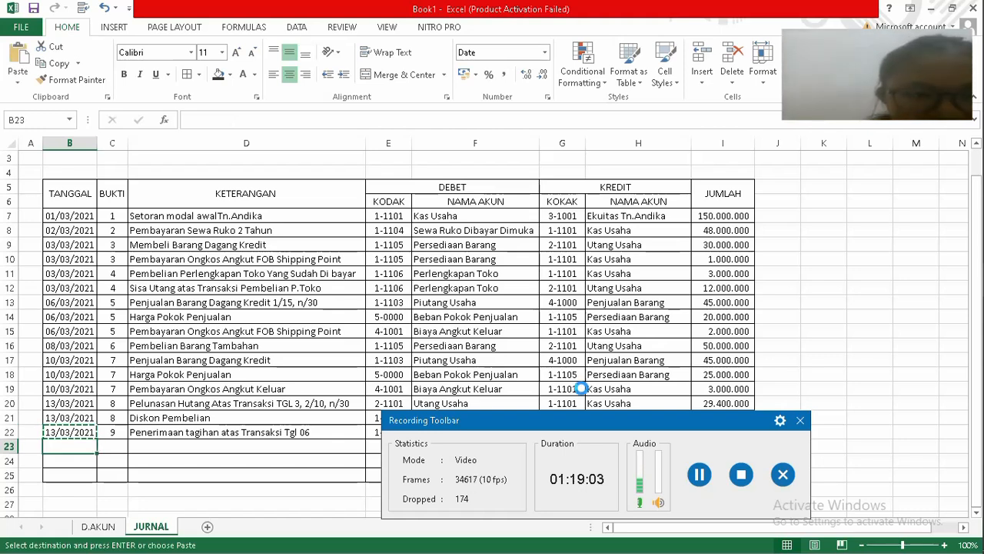
key(ctrl+v)
Enter BUKTI number 9 for the 13/03/2021 journal entry in row 23.
key(Right)
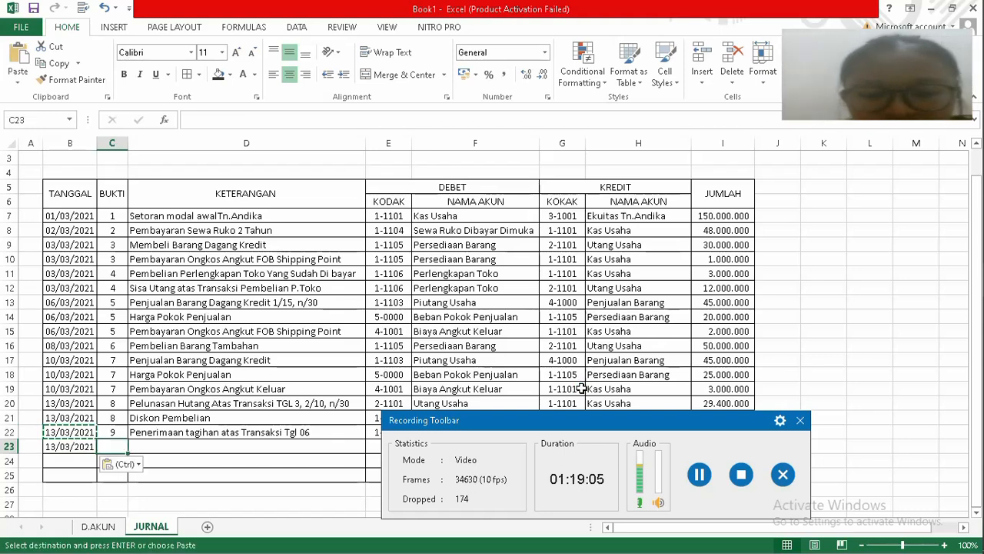
text(9)
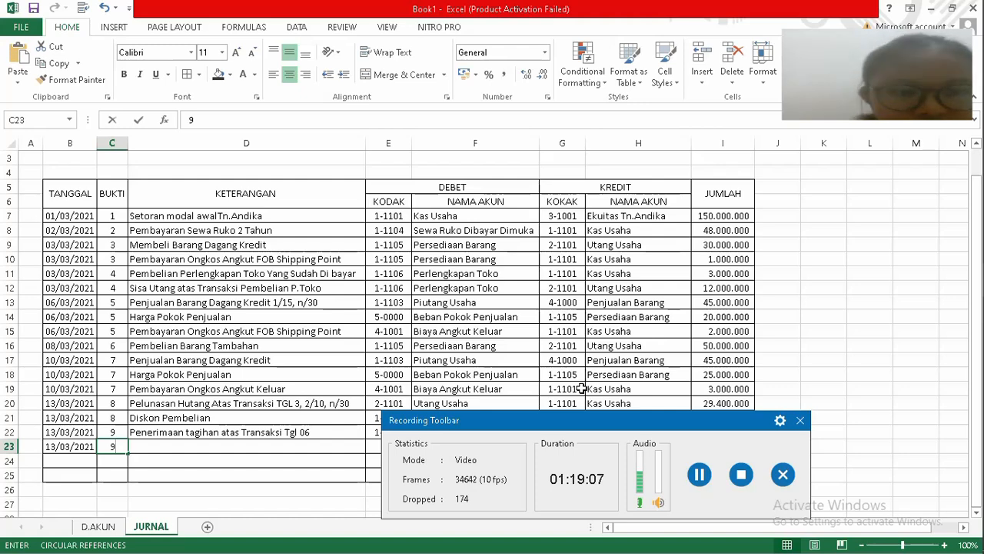
key(Right)
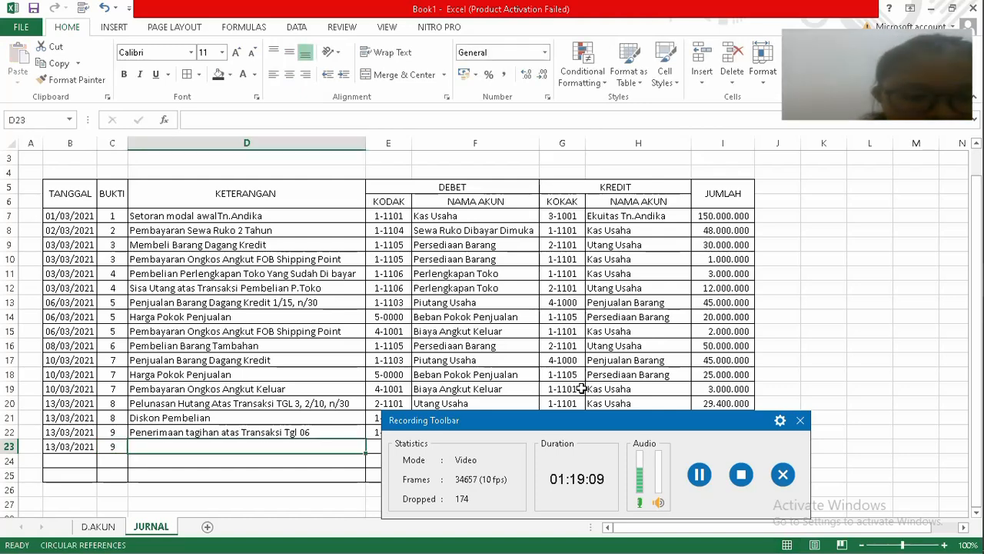
Enter the KETERANGAN "Diskon Penjualan" for the journal entry in row 23.
text(D)
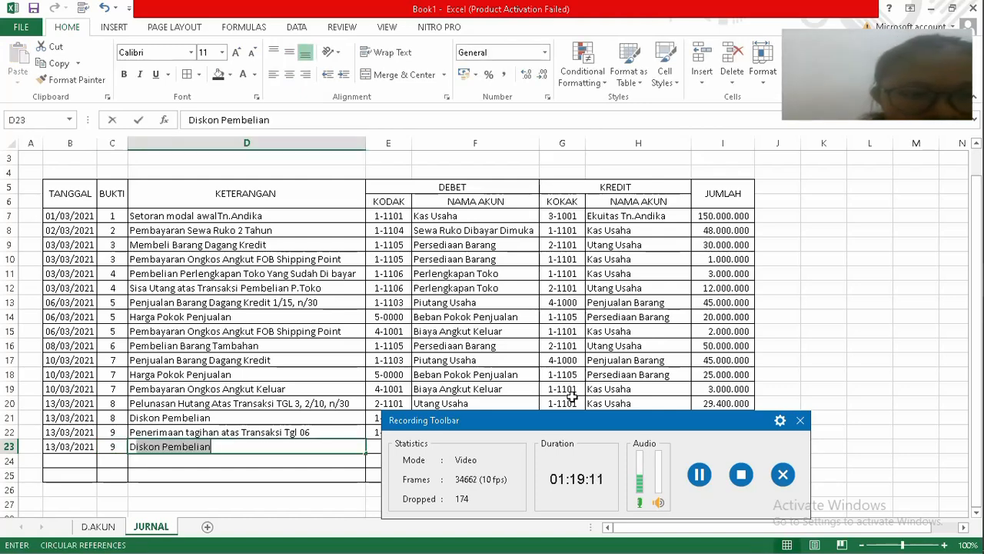
key(BackSpace)
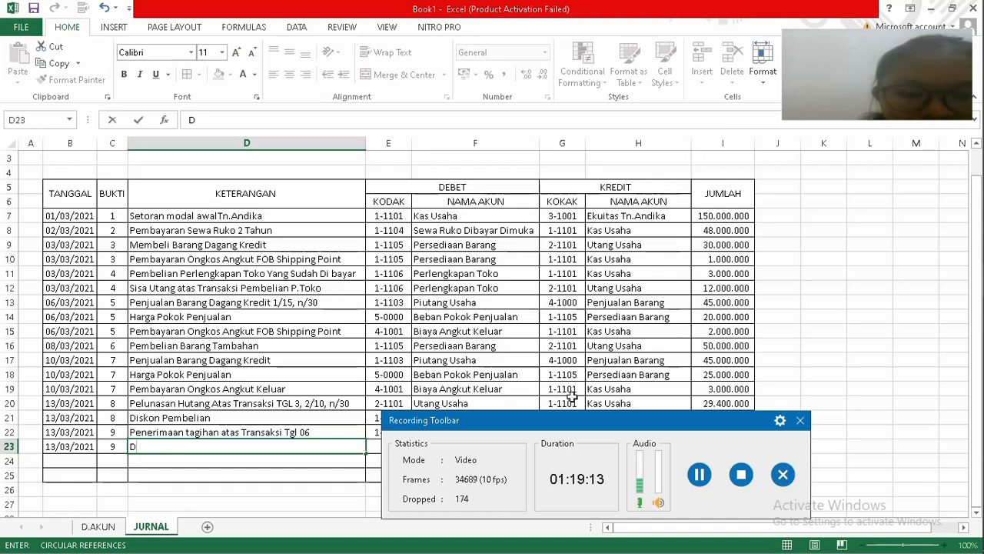
text(I)
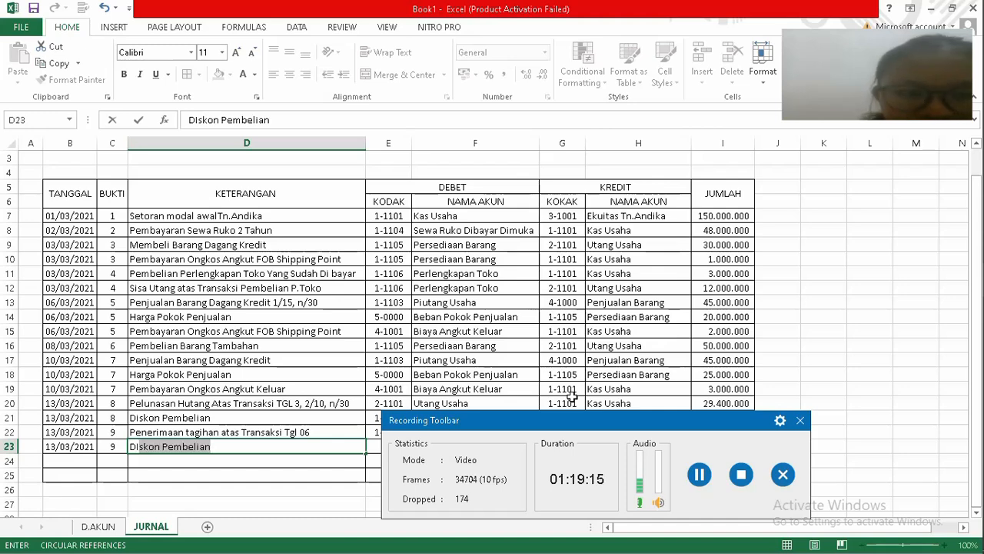
key(BackSpace)
key(BackSpace)
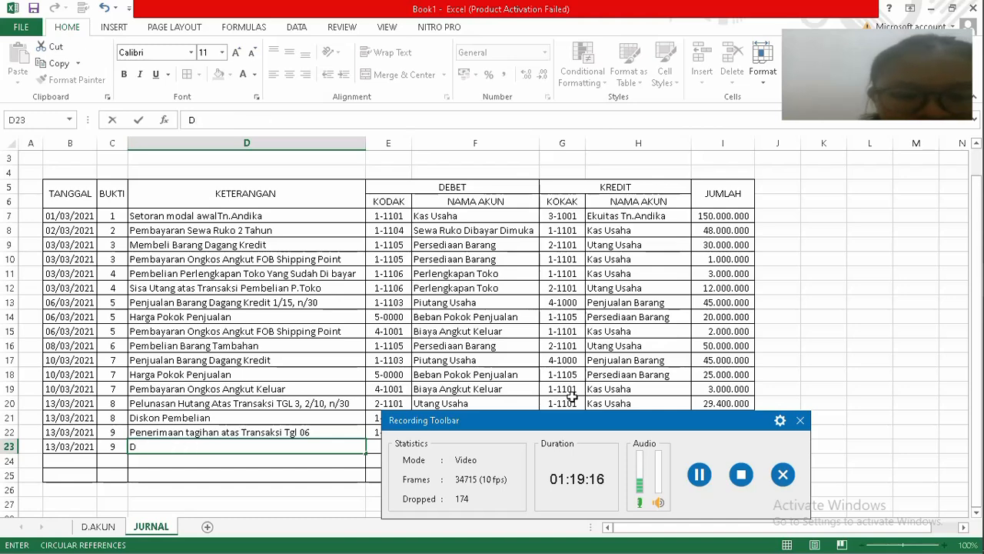
text(iskon )
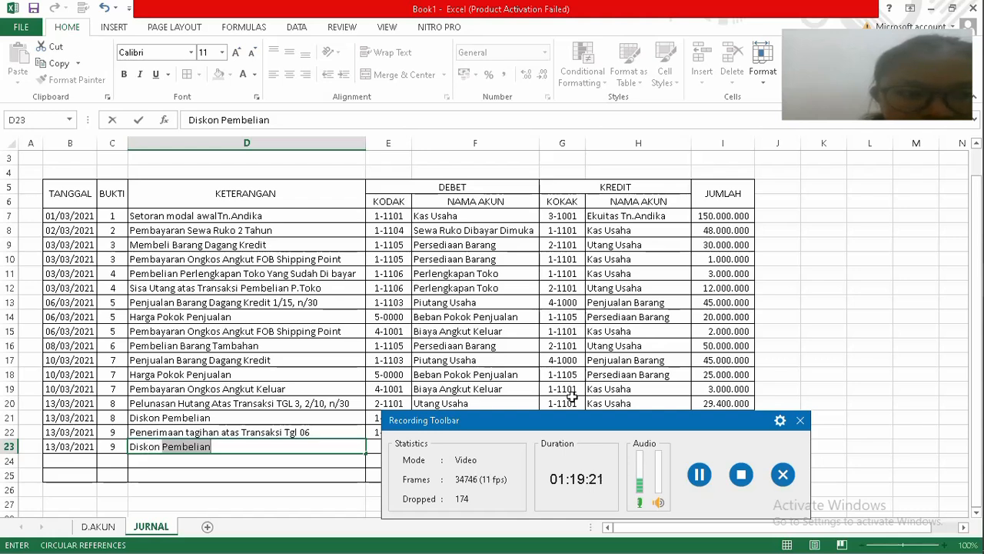
text(P)
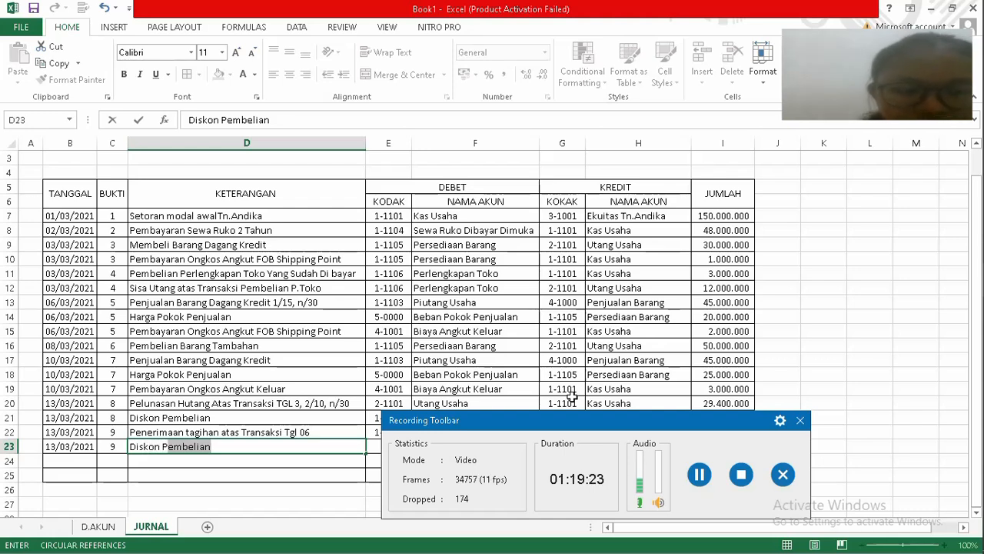
text(en)
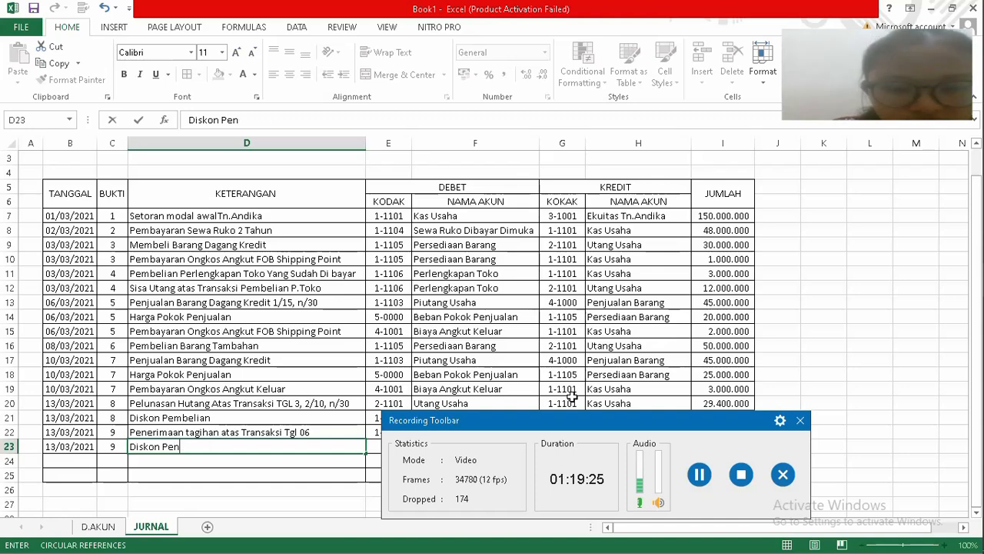
text(ju)
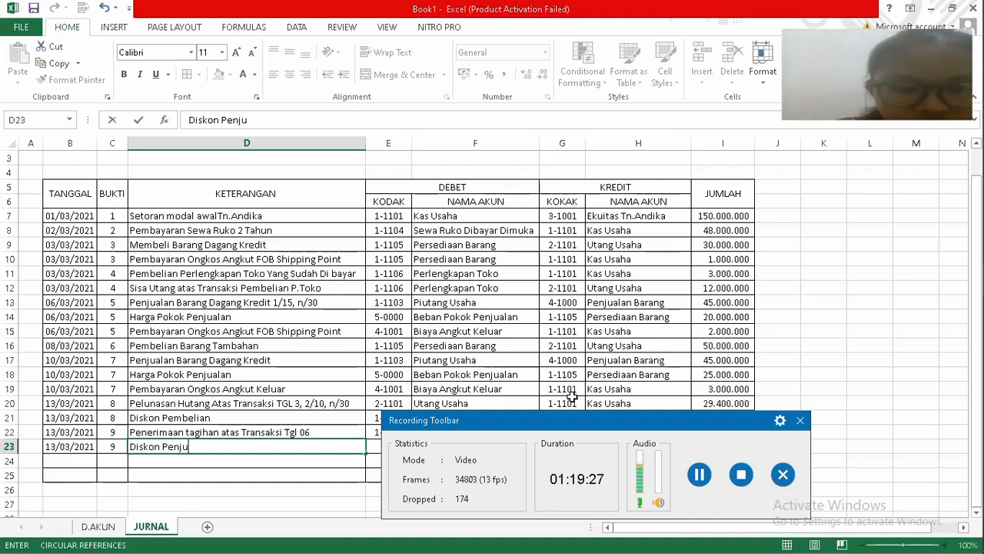
text(alan)
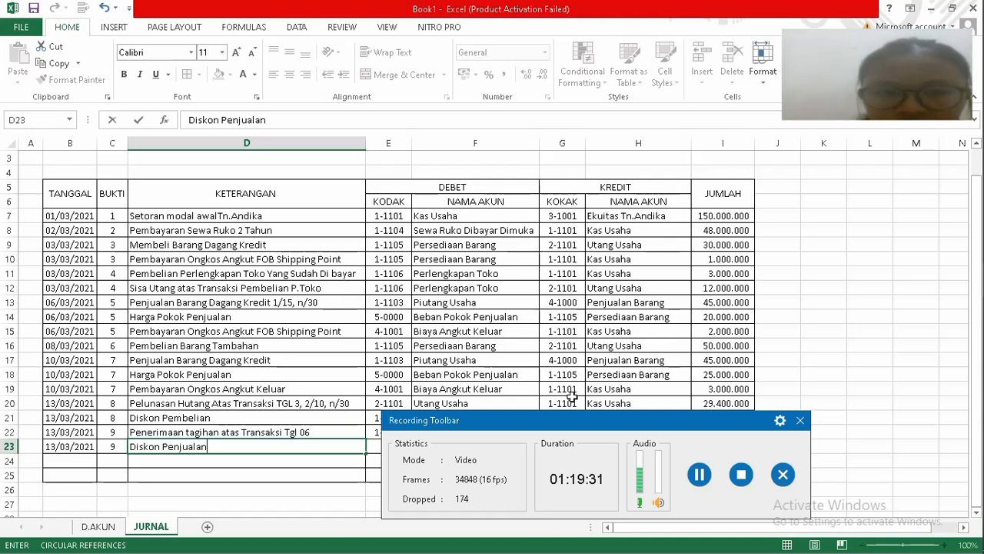
key(Tab)
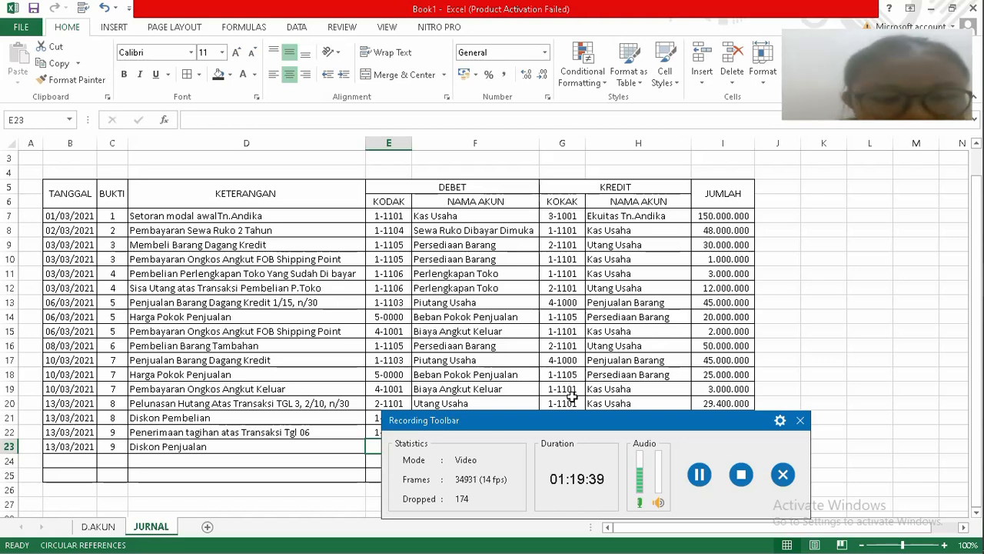
Enter debit account code 4-1002 in cell E23 for the Diskon Penjualan entry.
text(4)
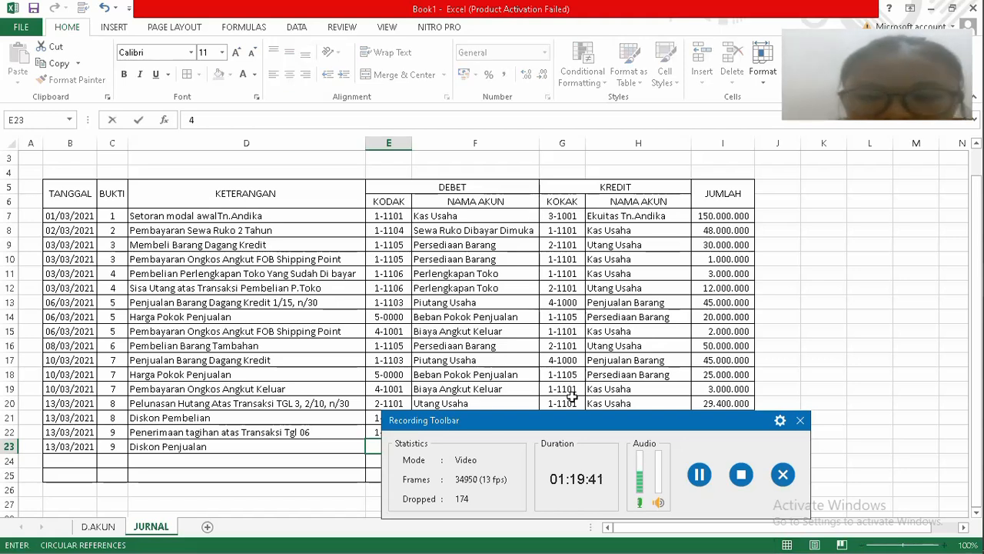
text(-1)
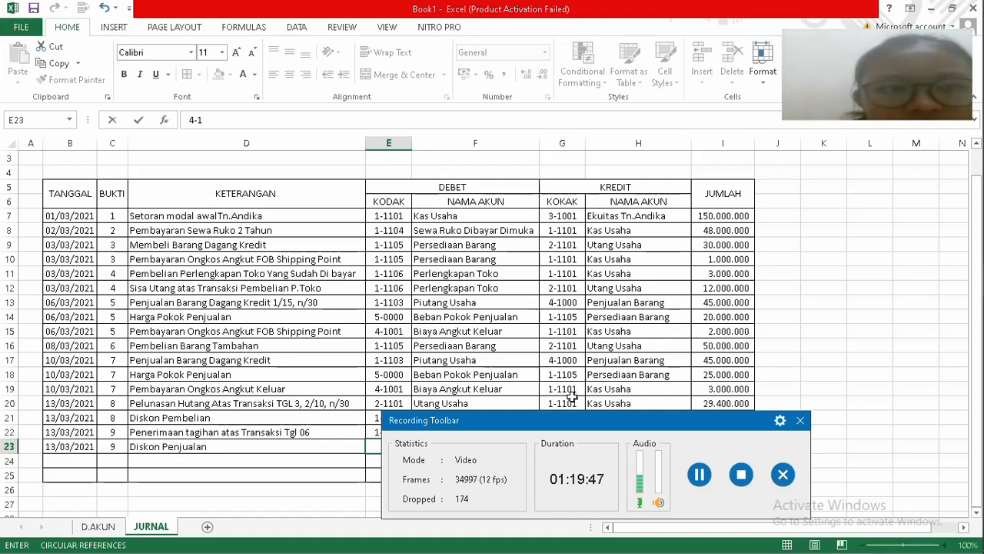
text(002)
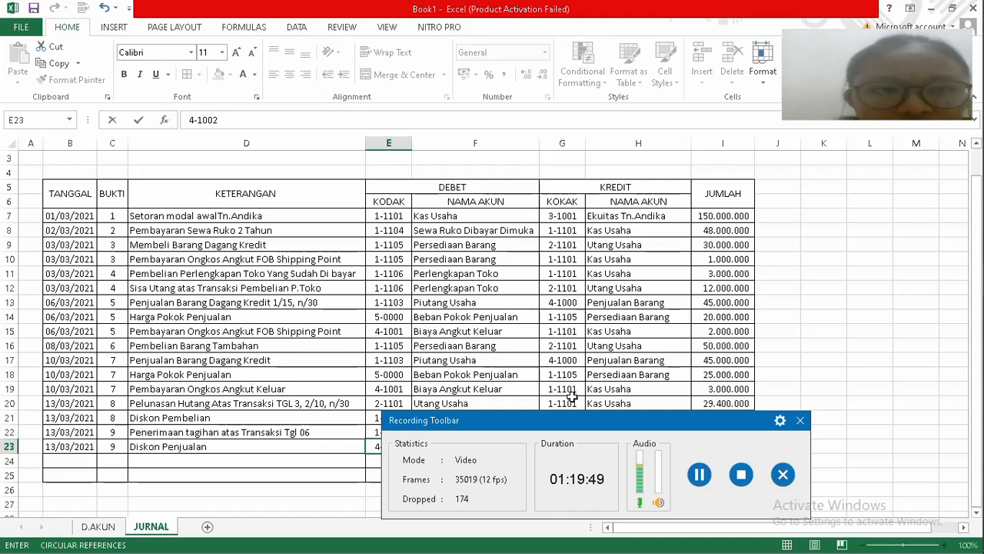
key(ctrl+Return)
Enter account code 1-1103 in cell F23 of the Diskon Penjualan entry.
key(Right)
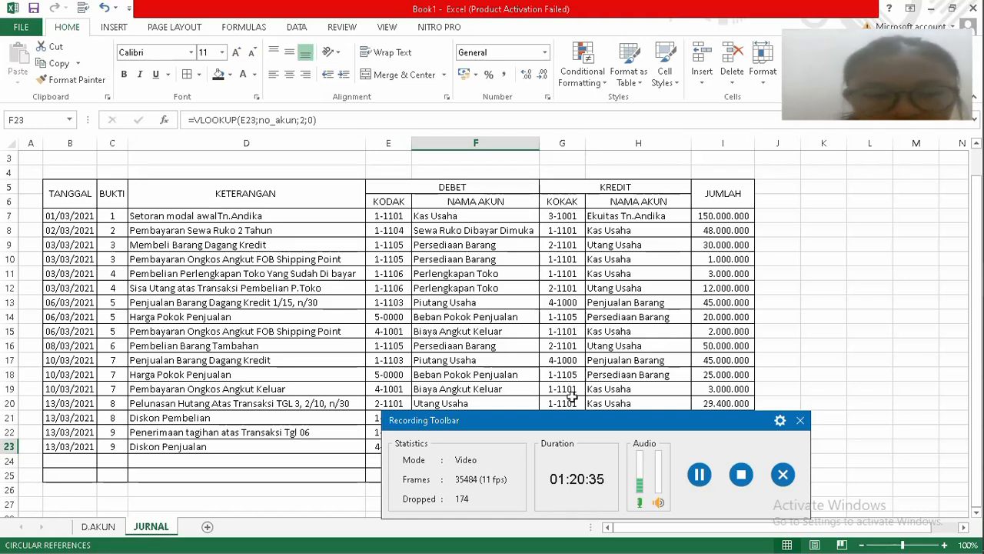
text(1)
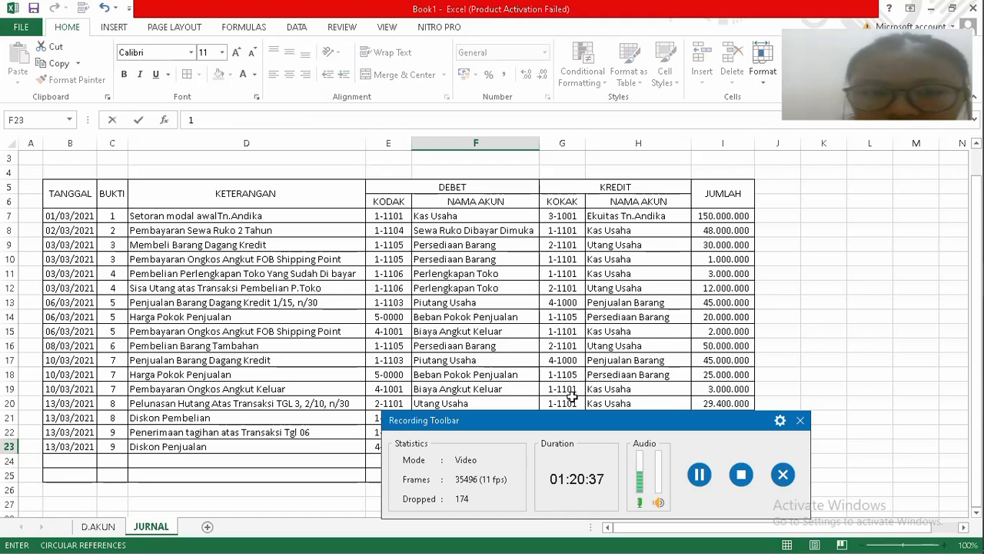
text(-11)
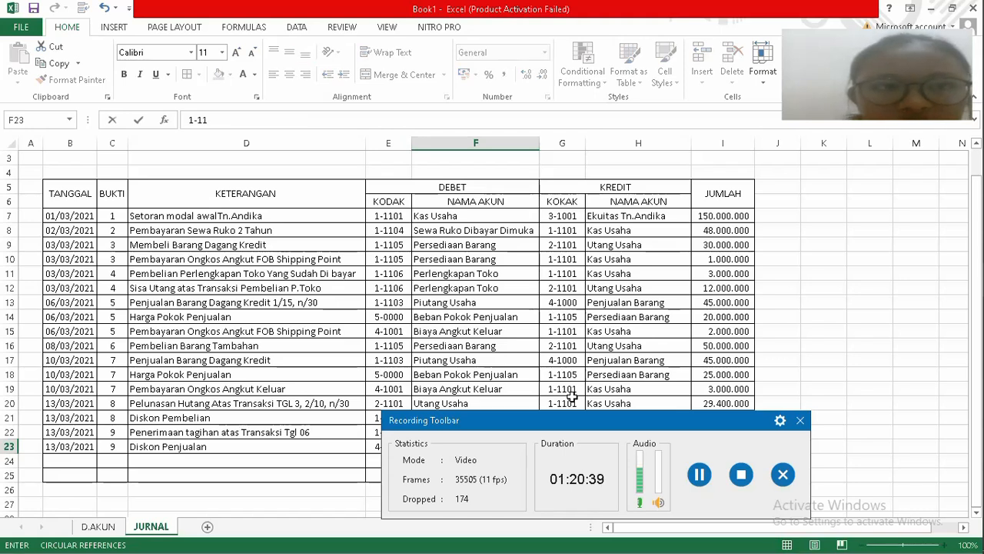
text(01)
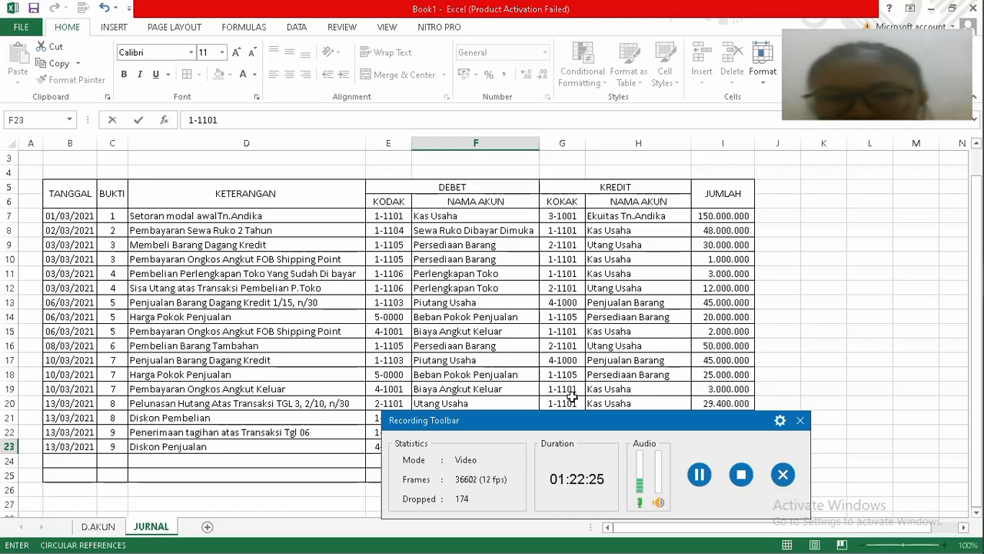
key(BackSpace)
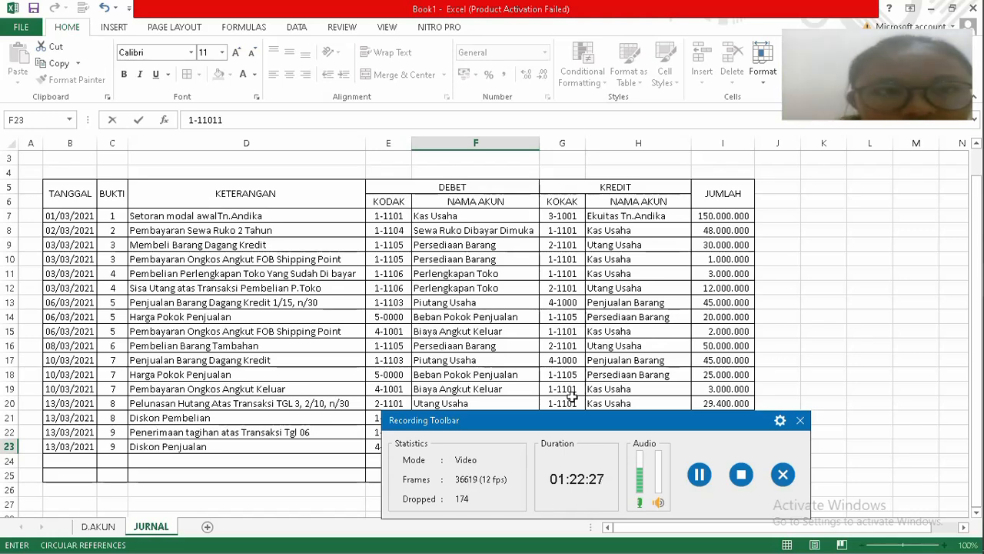
key(BackSpace)
key(BackSpace)
key(BackSpace)
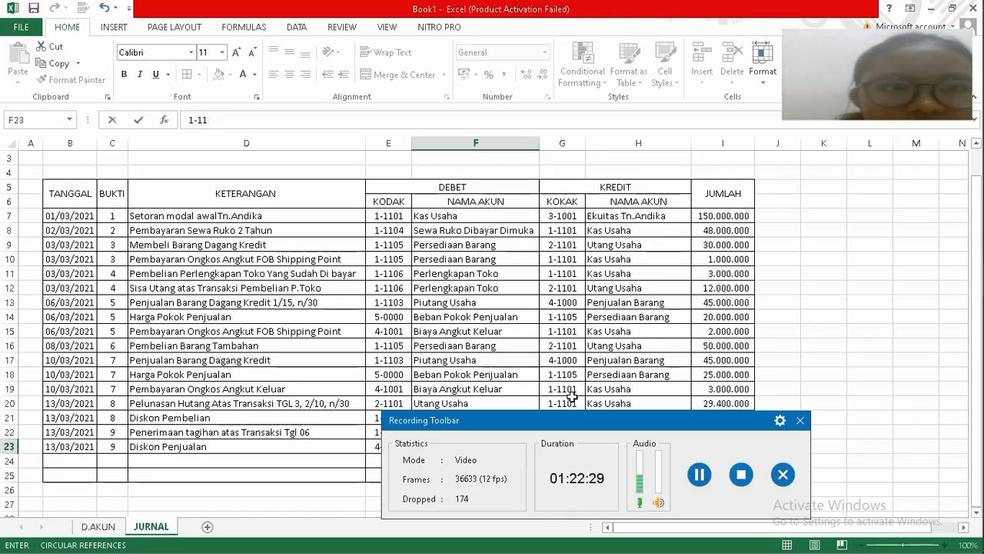
text(11)
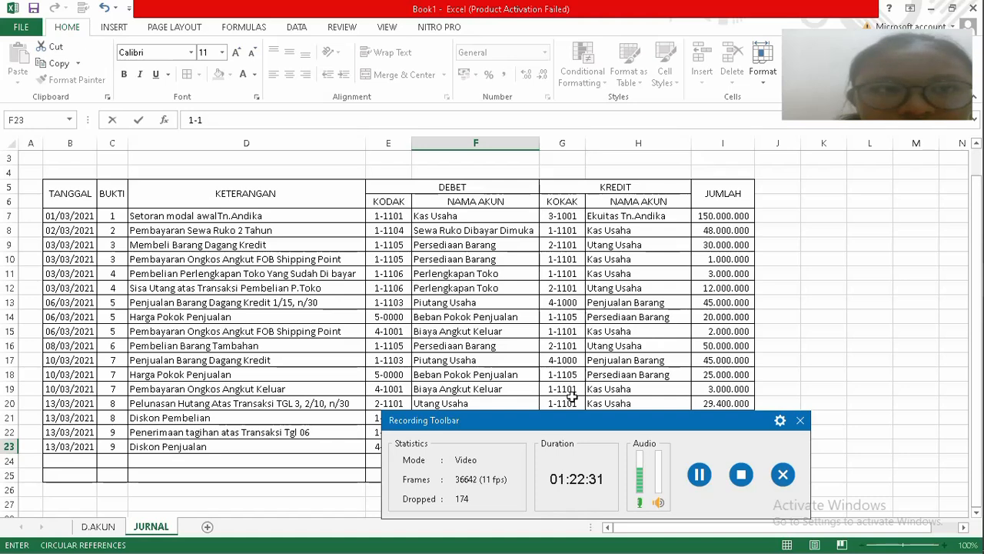
text(03)
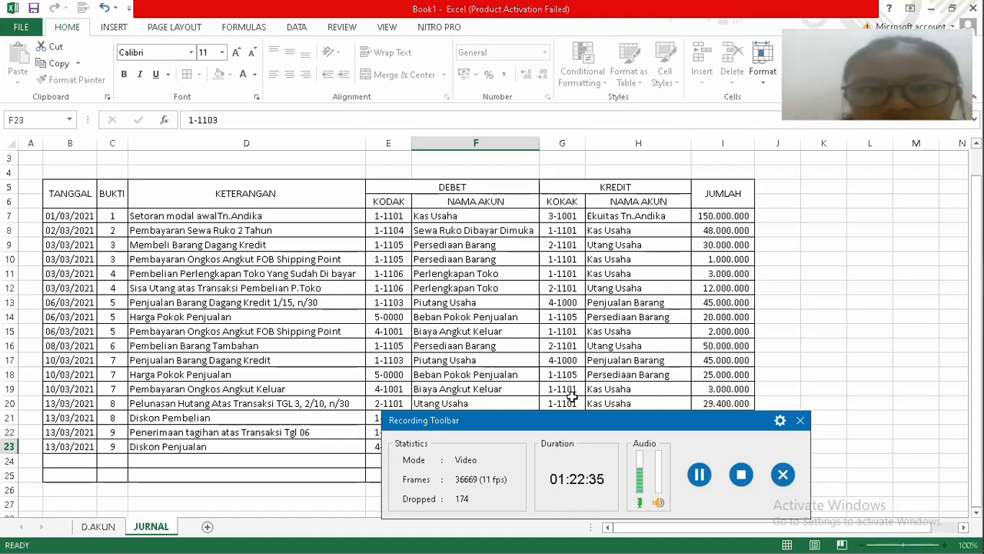
Enter the amount 450000 in cell G23 of the Diskon Penjualan entry.
key(Tab)
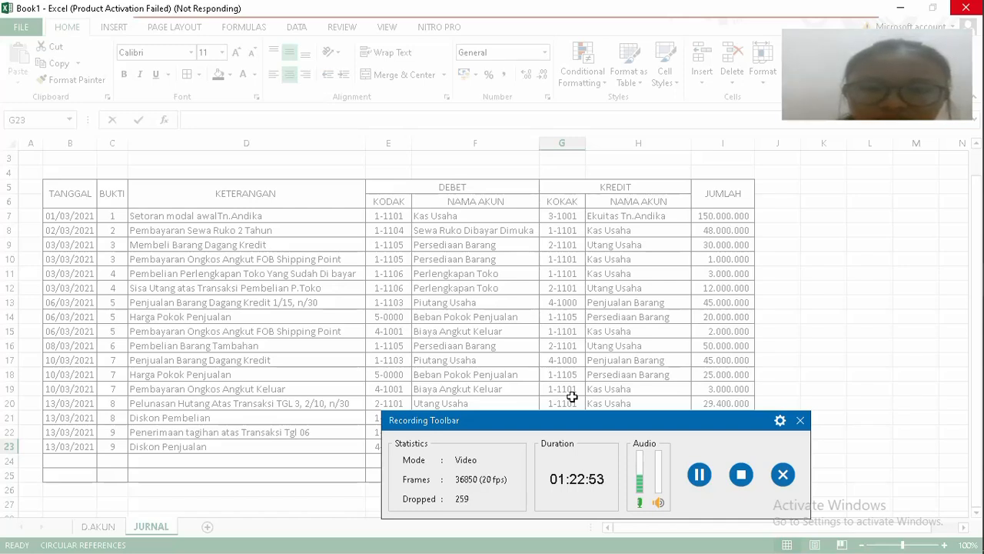
text(4)
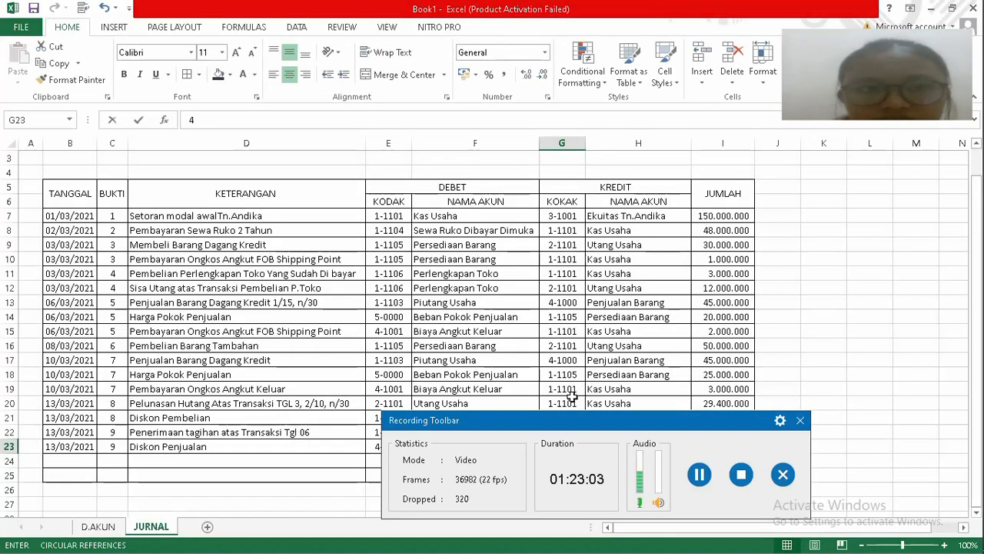
text(500)
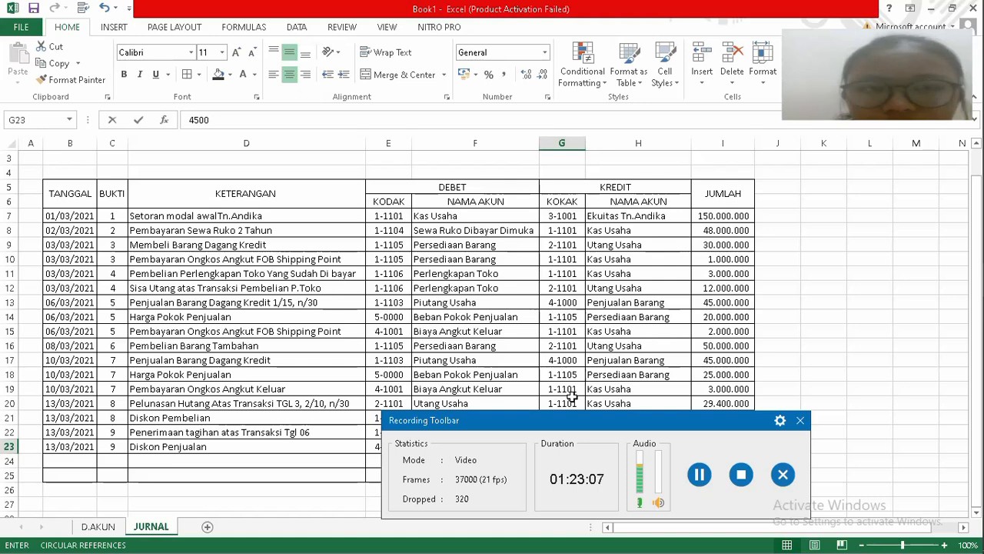
text(5)
key(BackSpace)
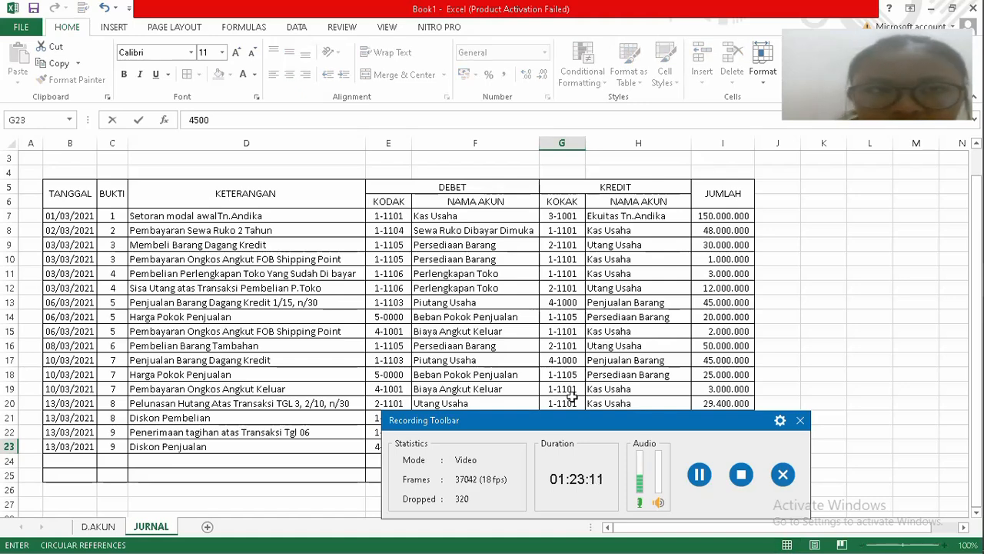
text(00)
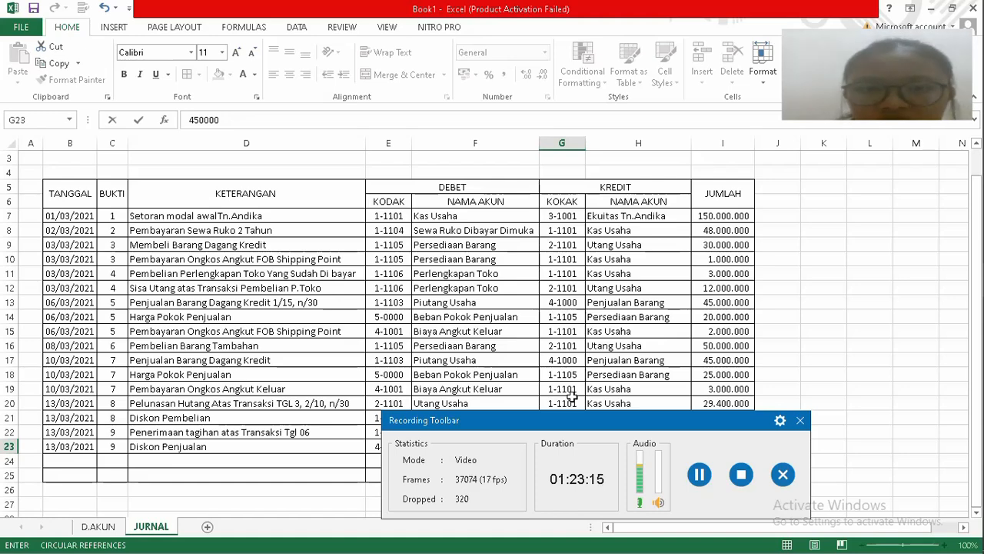
key(Return)
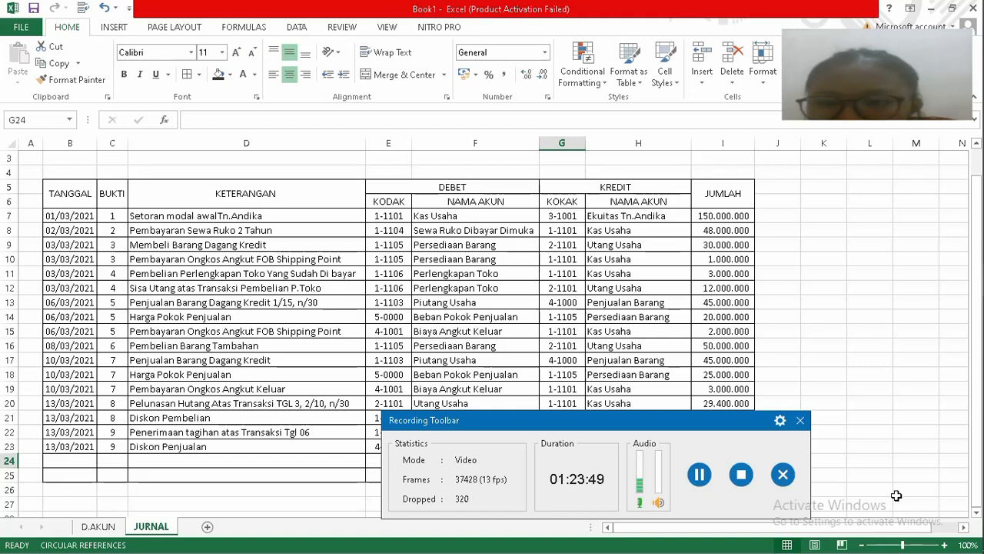
click(739, 475)
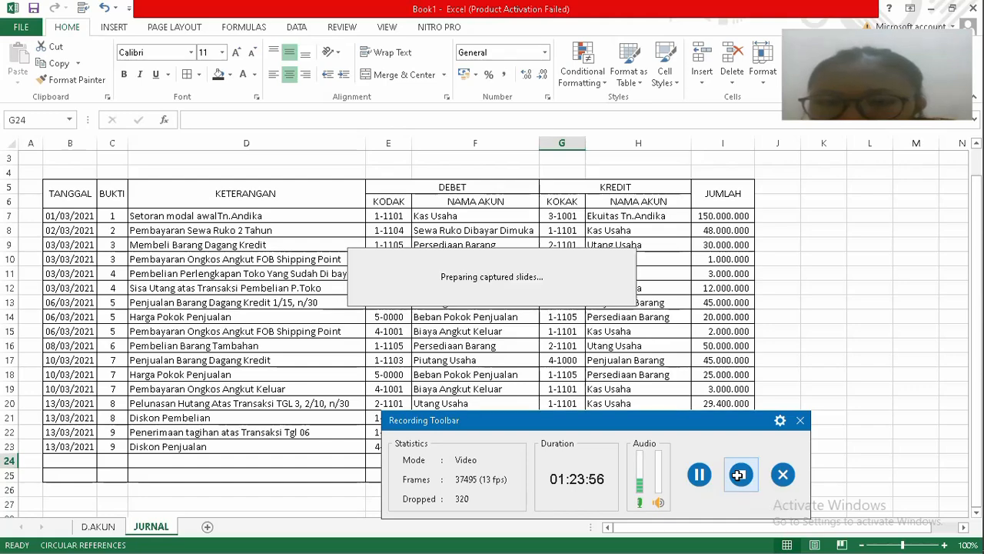